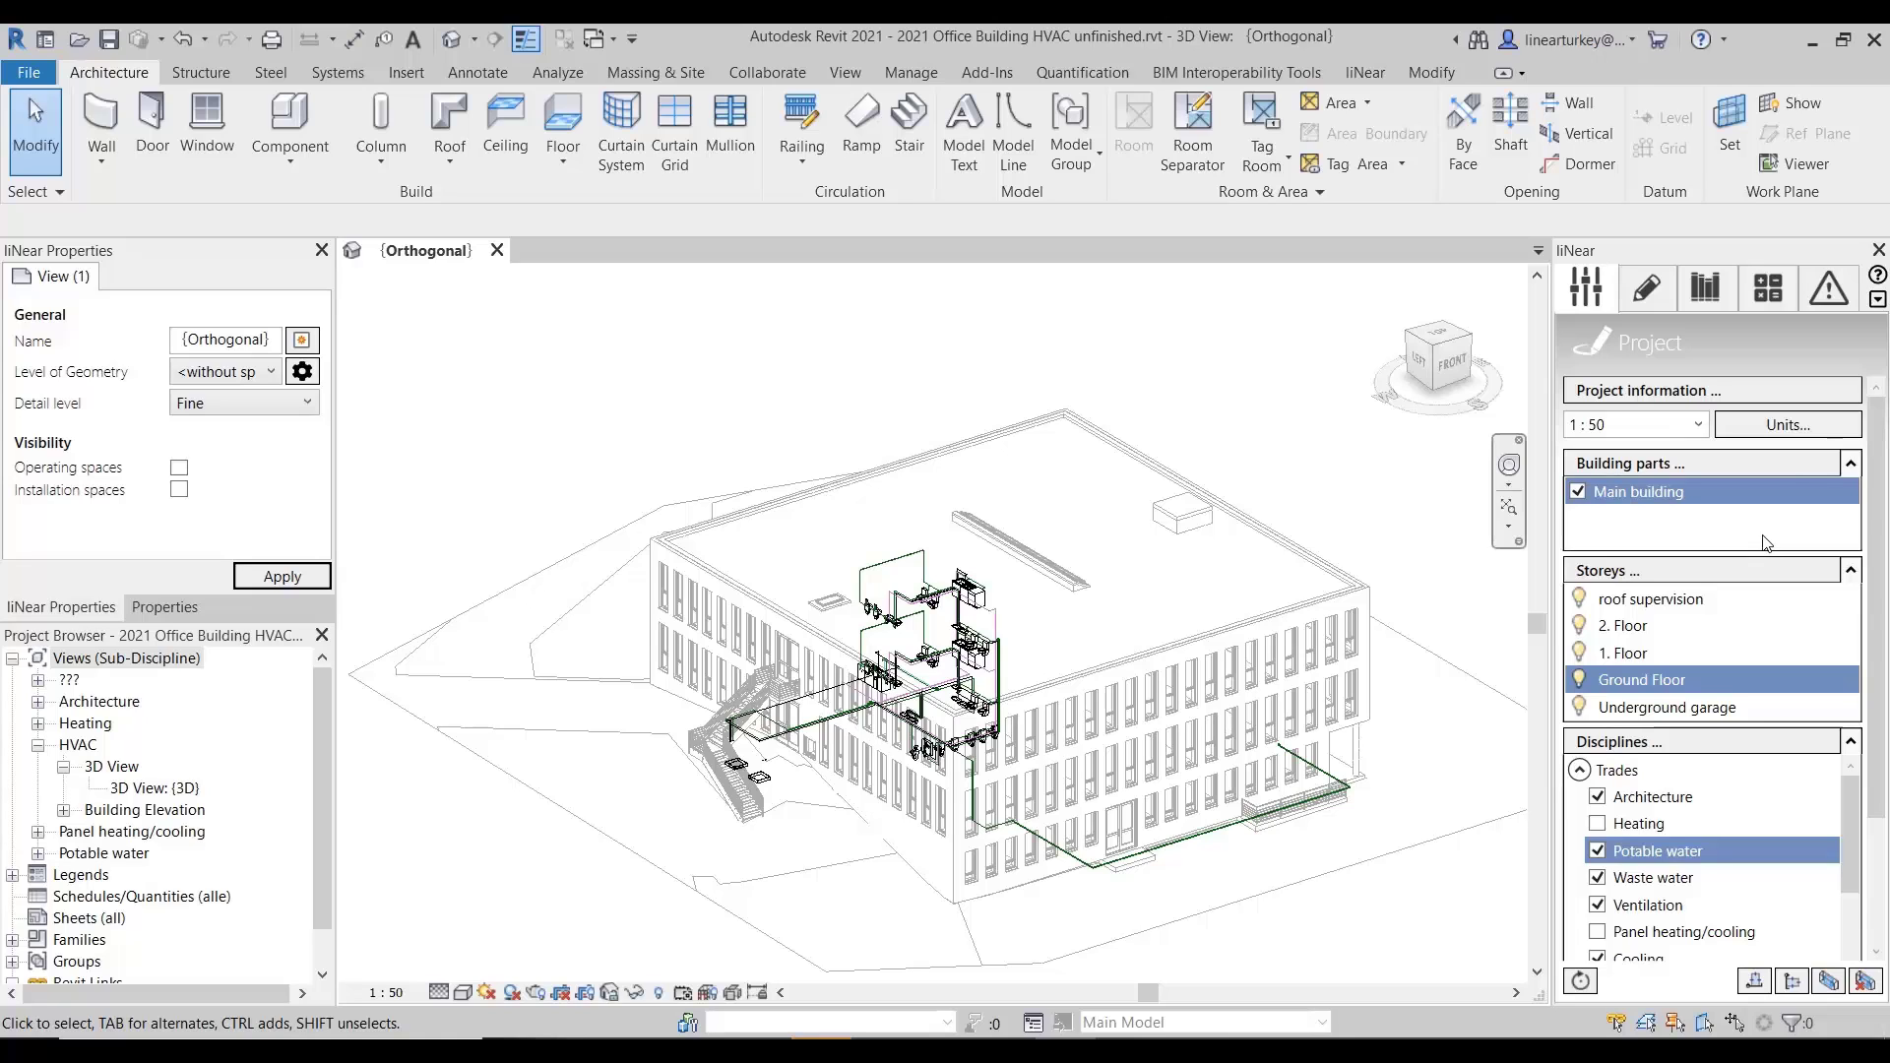
# - Open the Ground Floor (Potable water) floor plan view and bring up the potable water drawing tools
pyautogui.scroll(-2, 1879, 513)
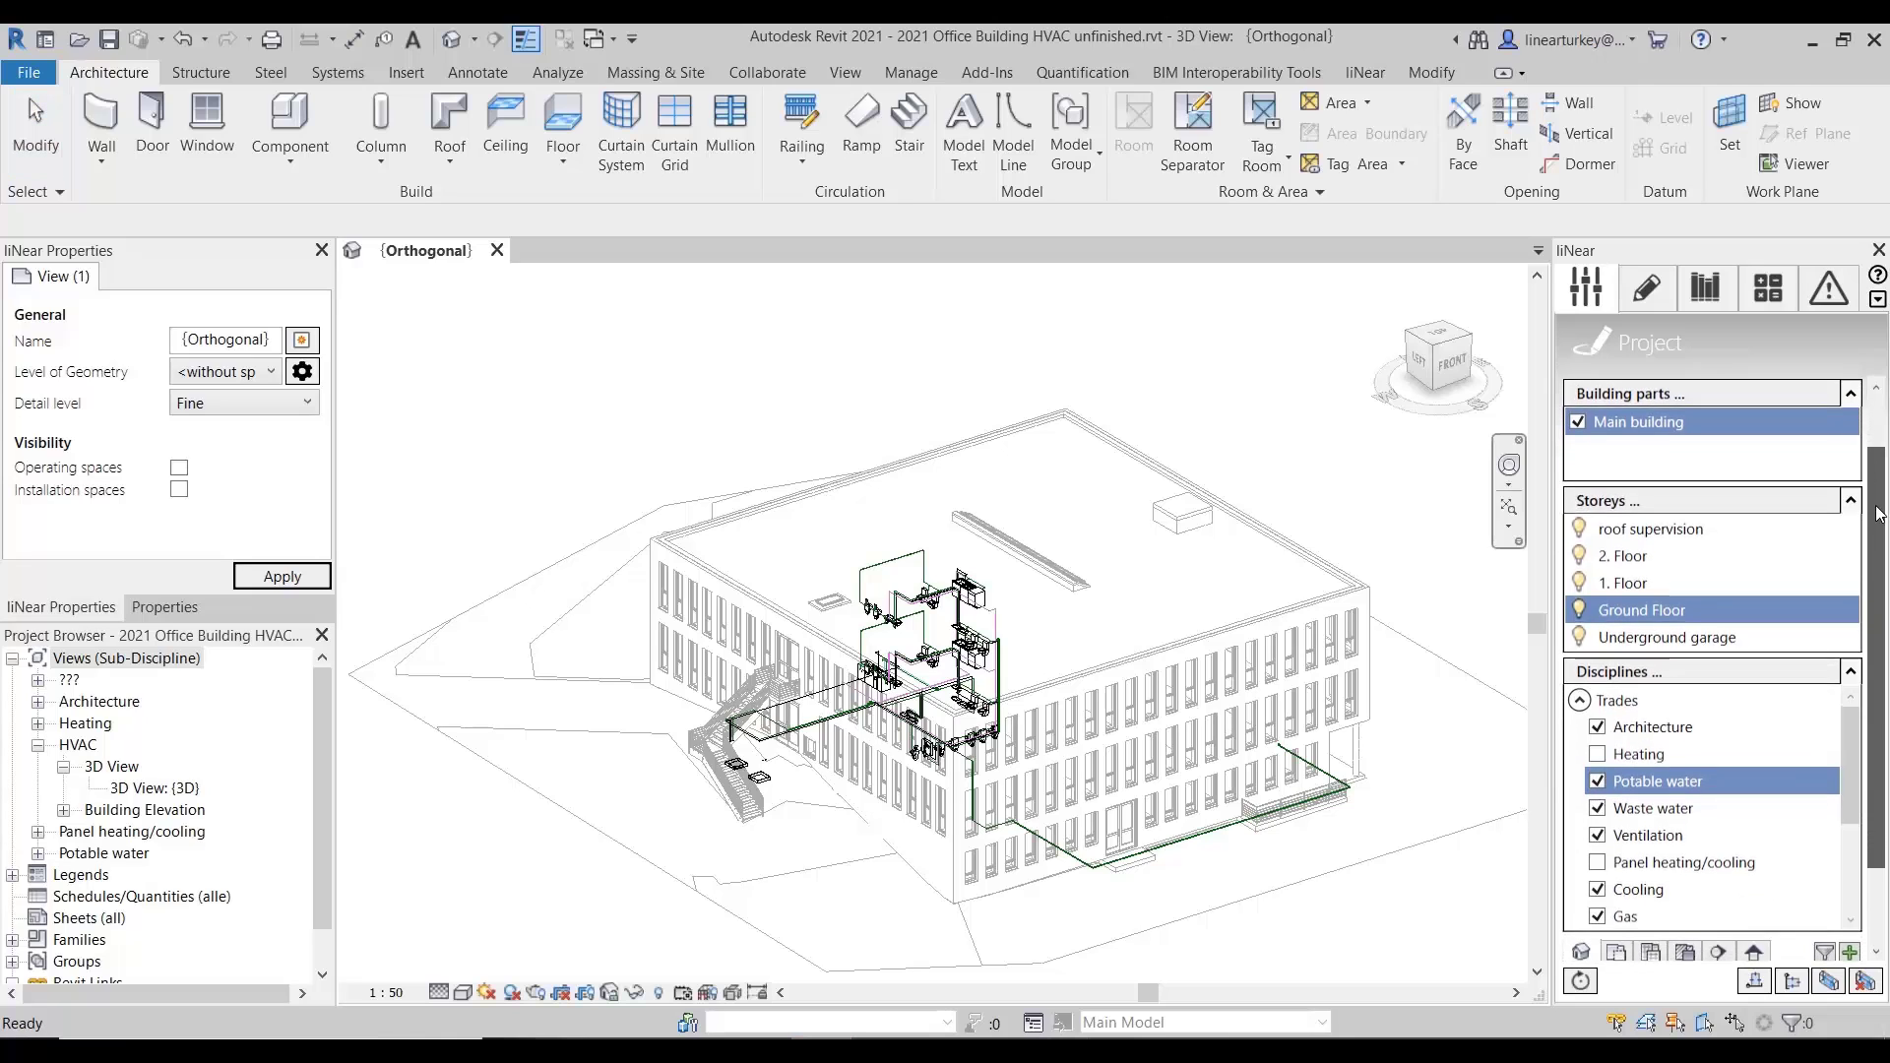
pyautogui.moveTo(1877, 506); pyautogui.dragTo(1877, 503)
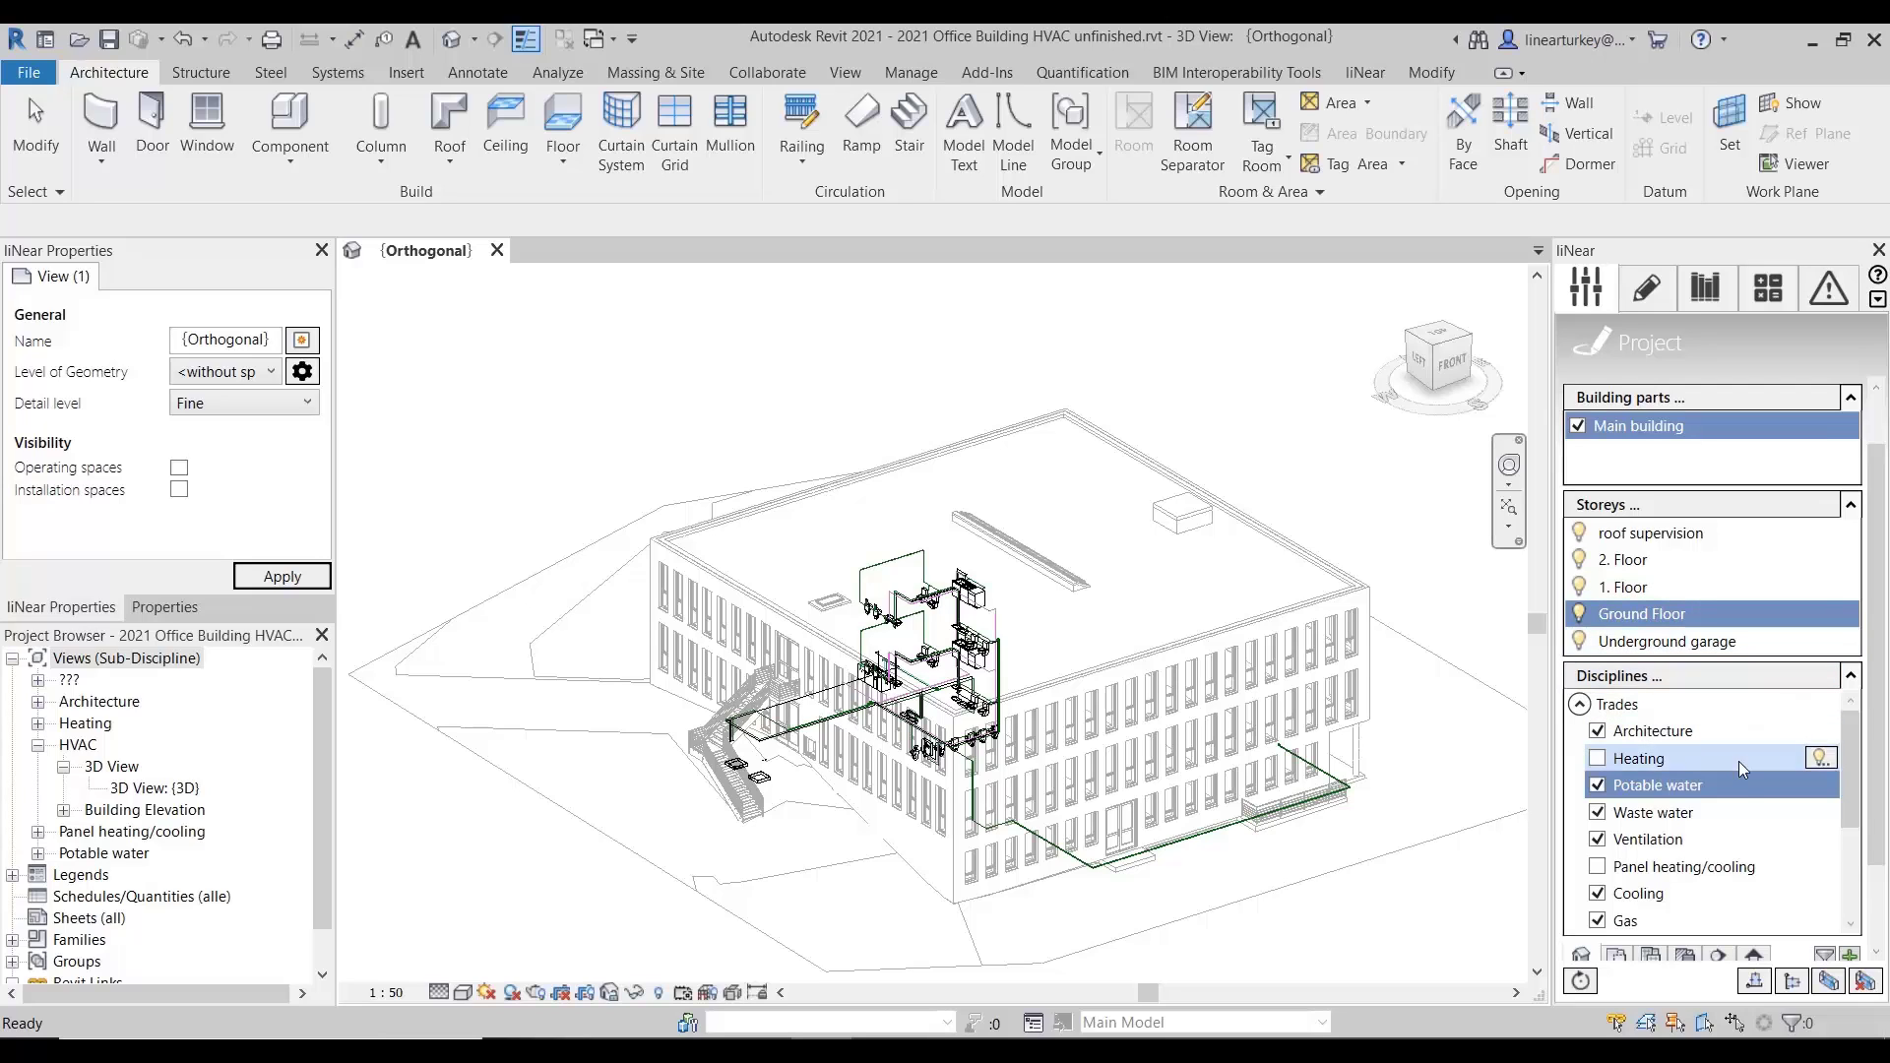
pyautogui.scroll(-2, 1866, 709)
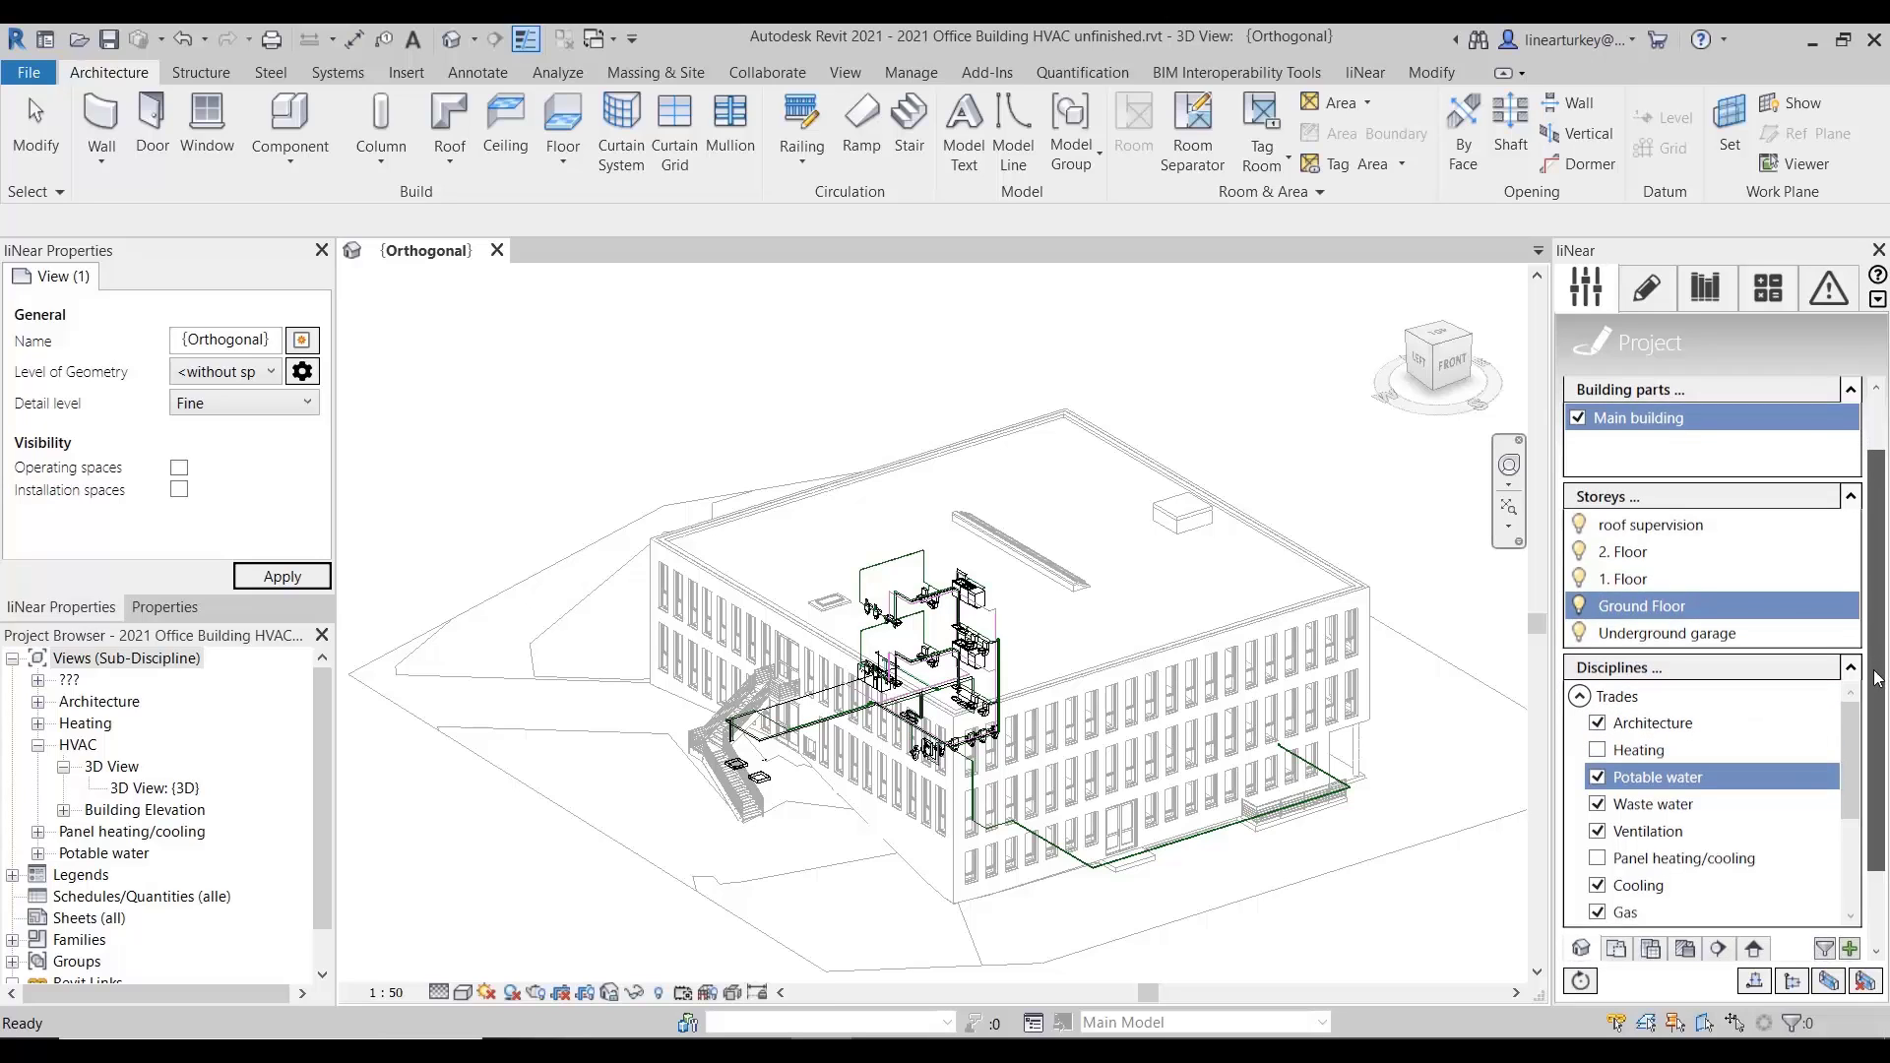
pyautogui.scroll(-1, 1863, 719)
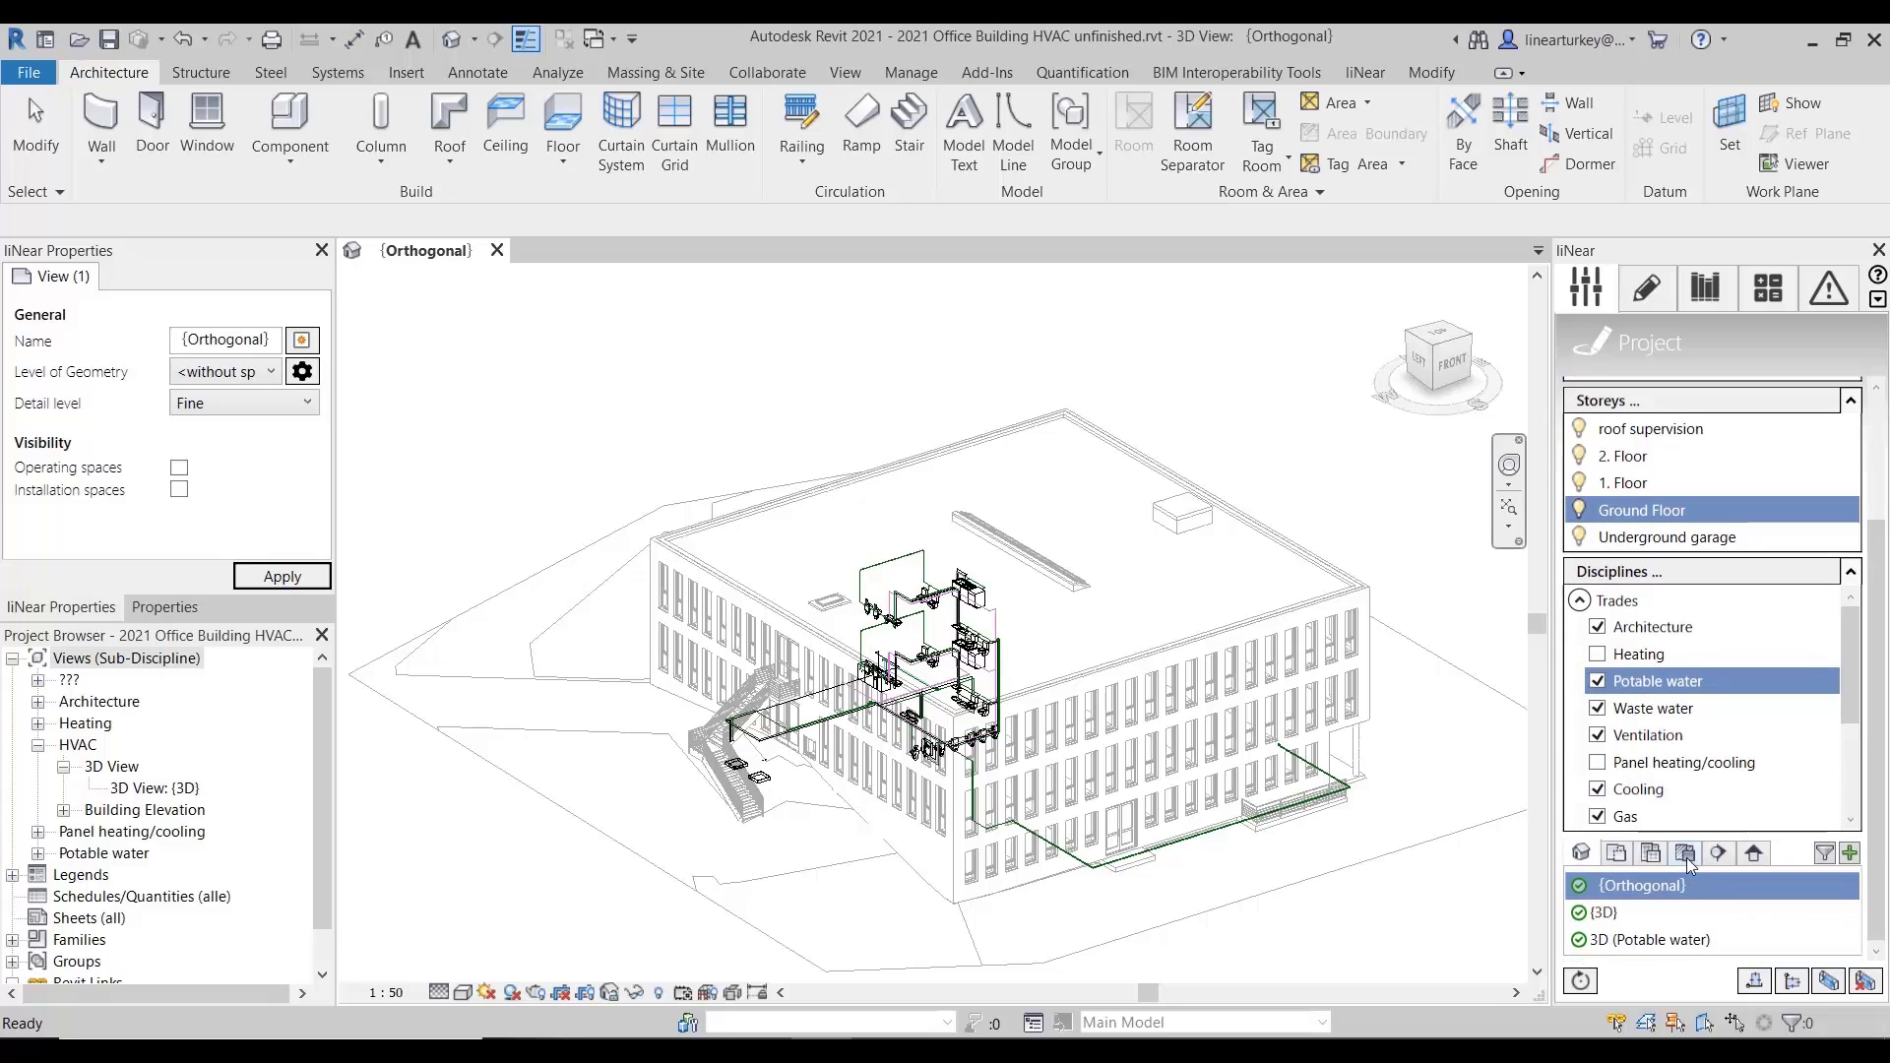
pyautogui.click(1616, 853)
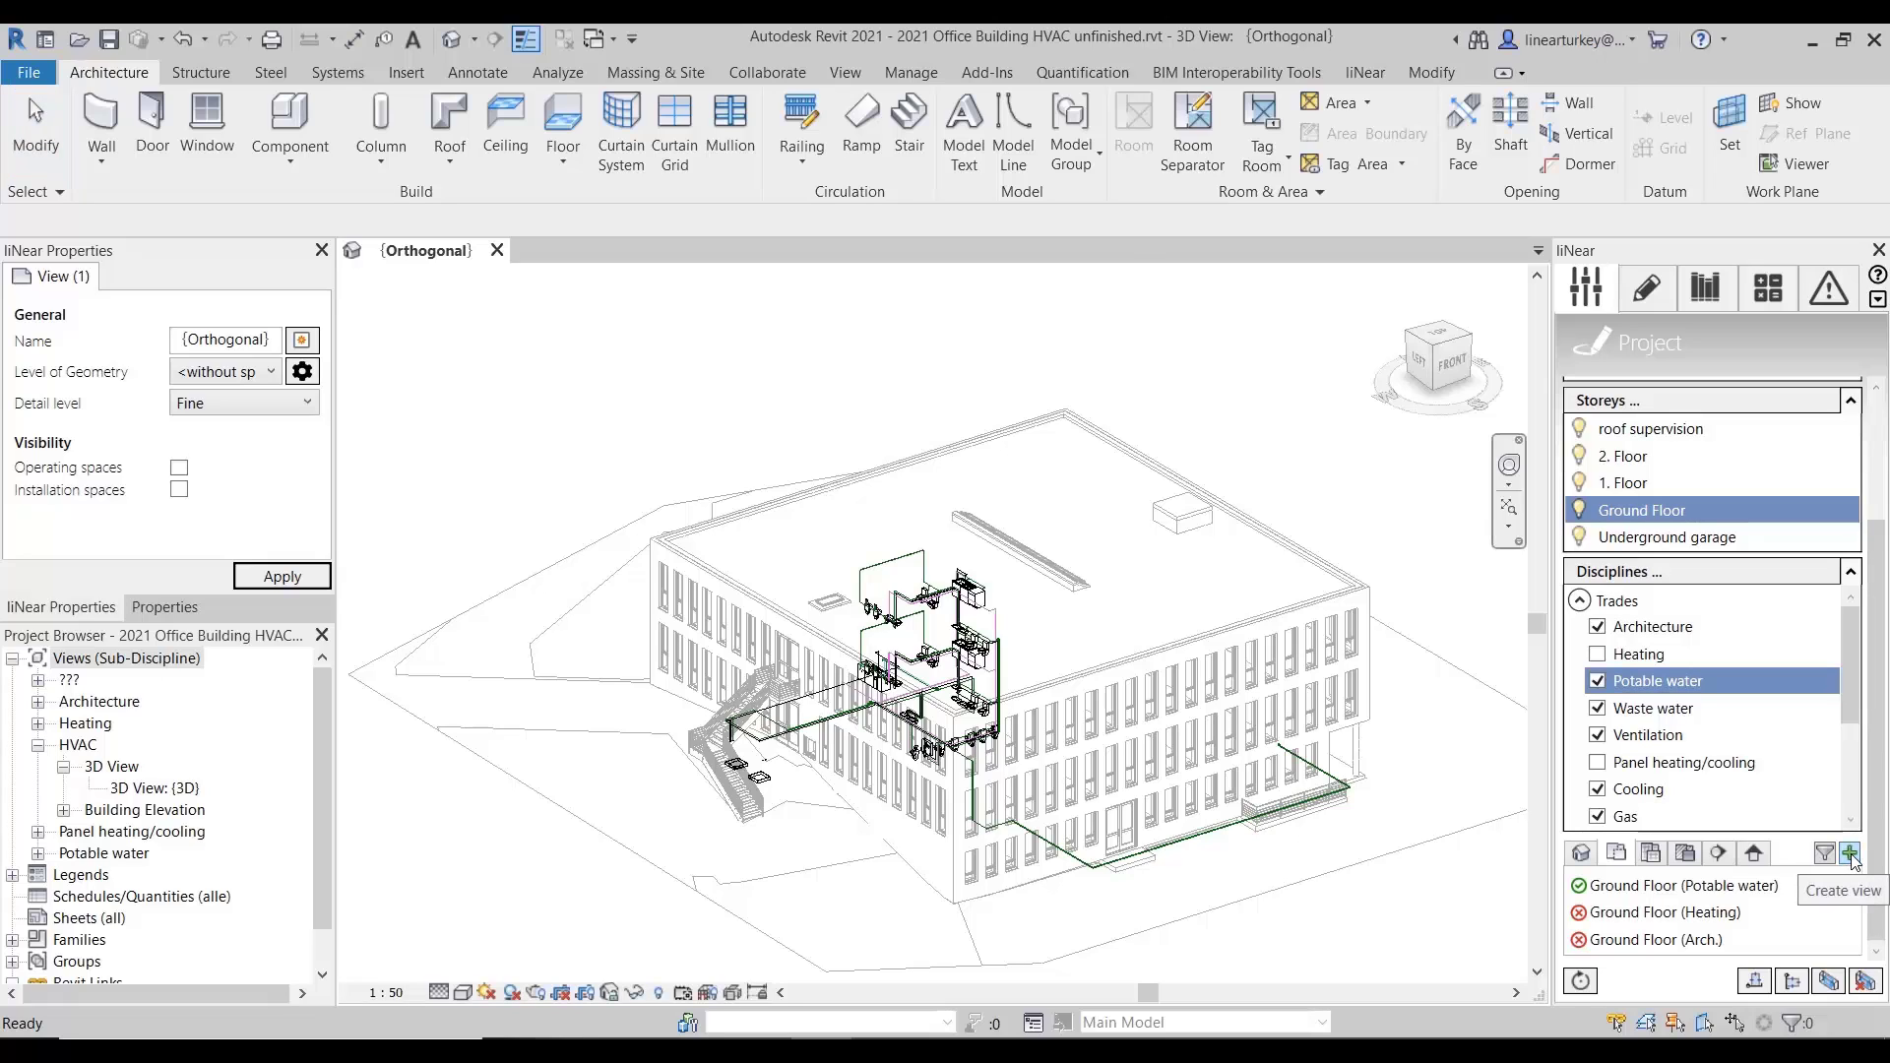
pyautogui.click(1851, 854)
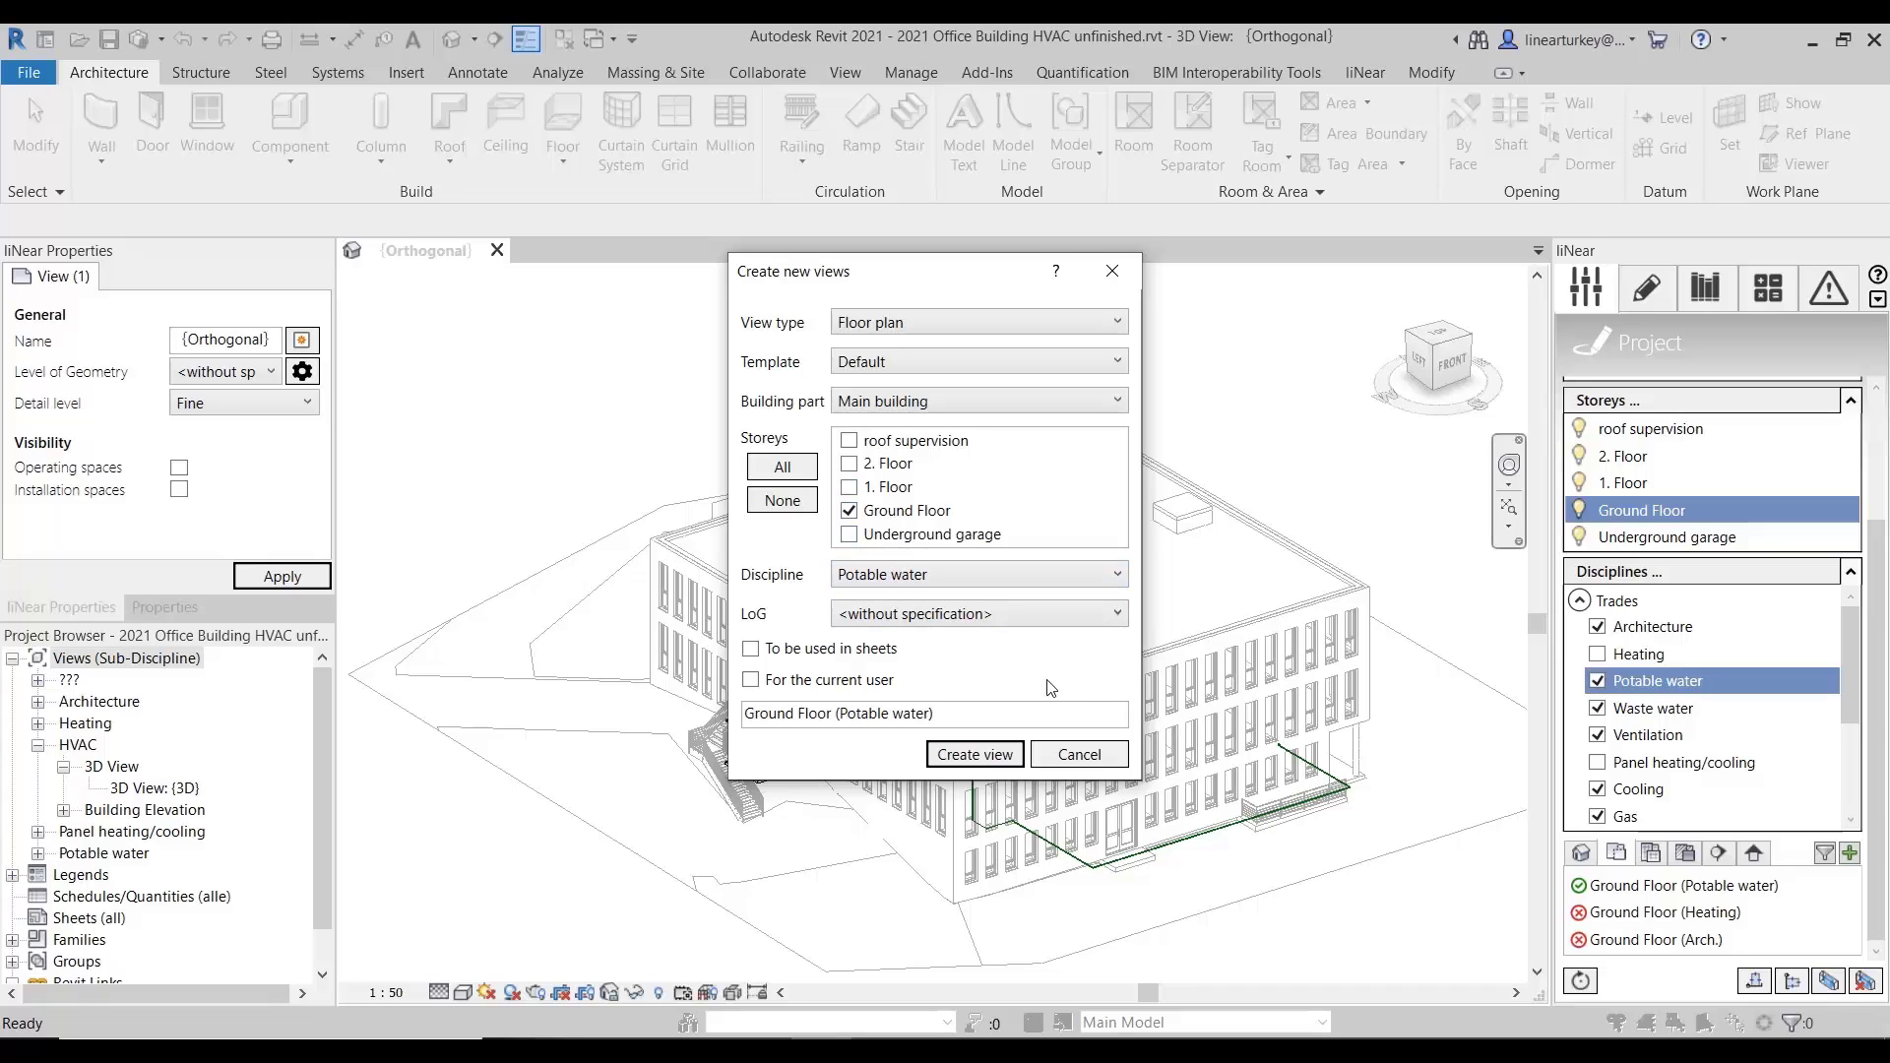
pyautogui.click(1077, 752)
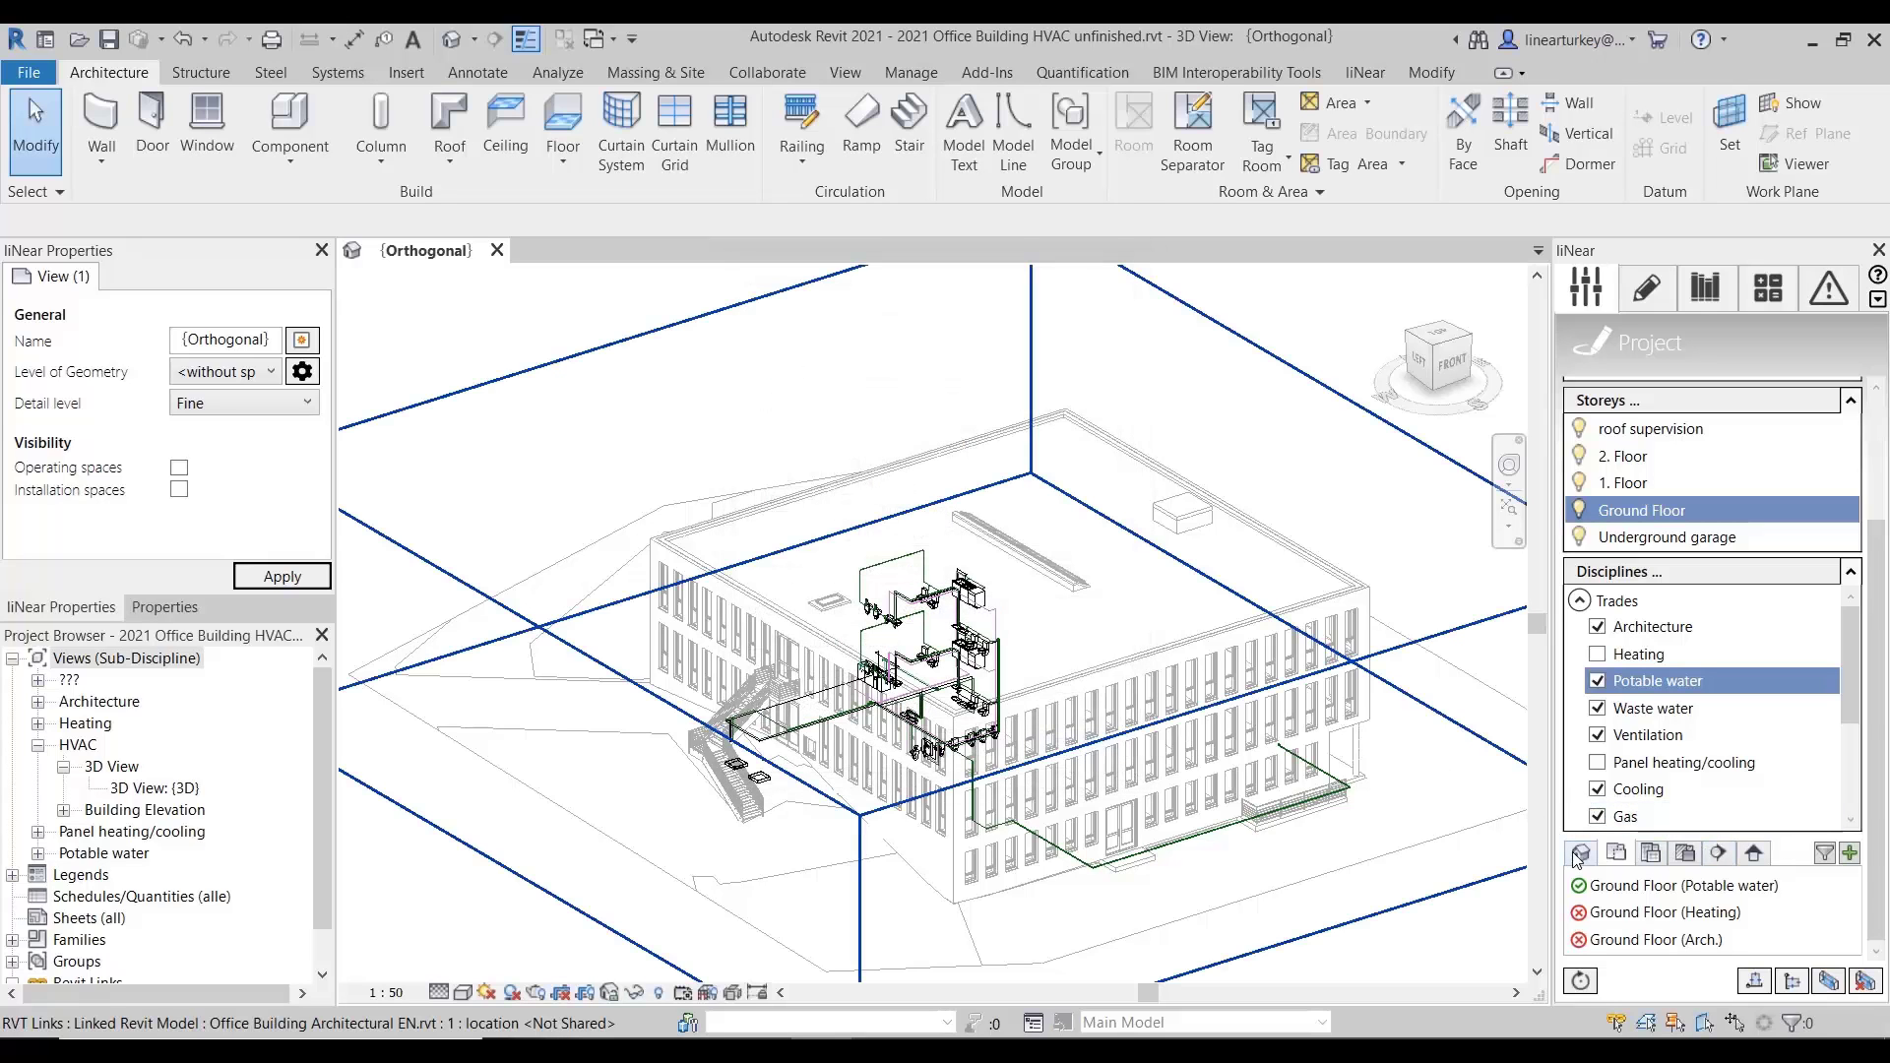
pyautogui.click(1661, 889)
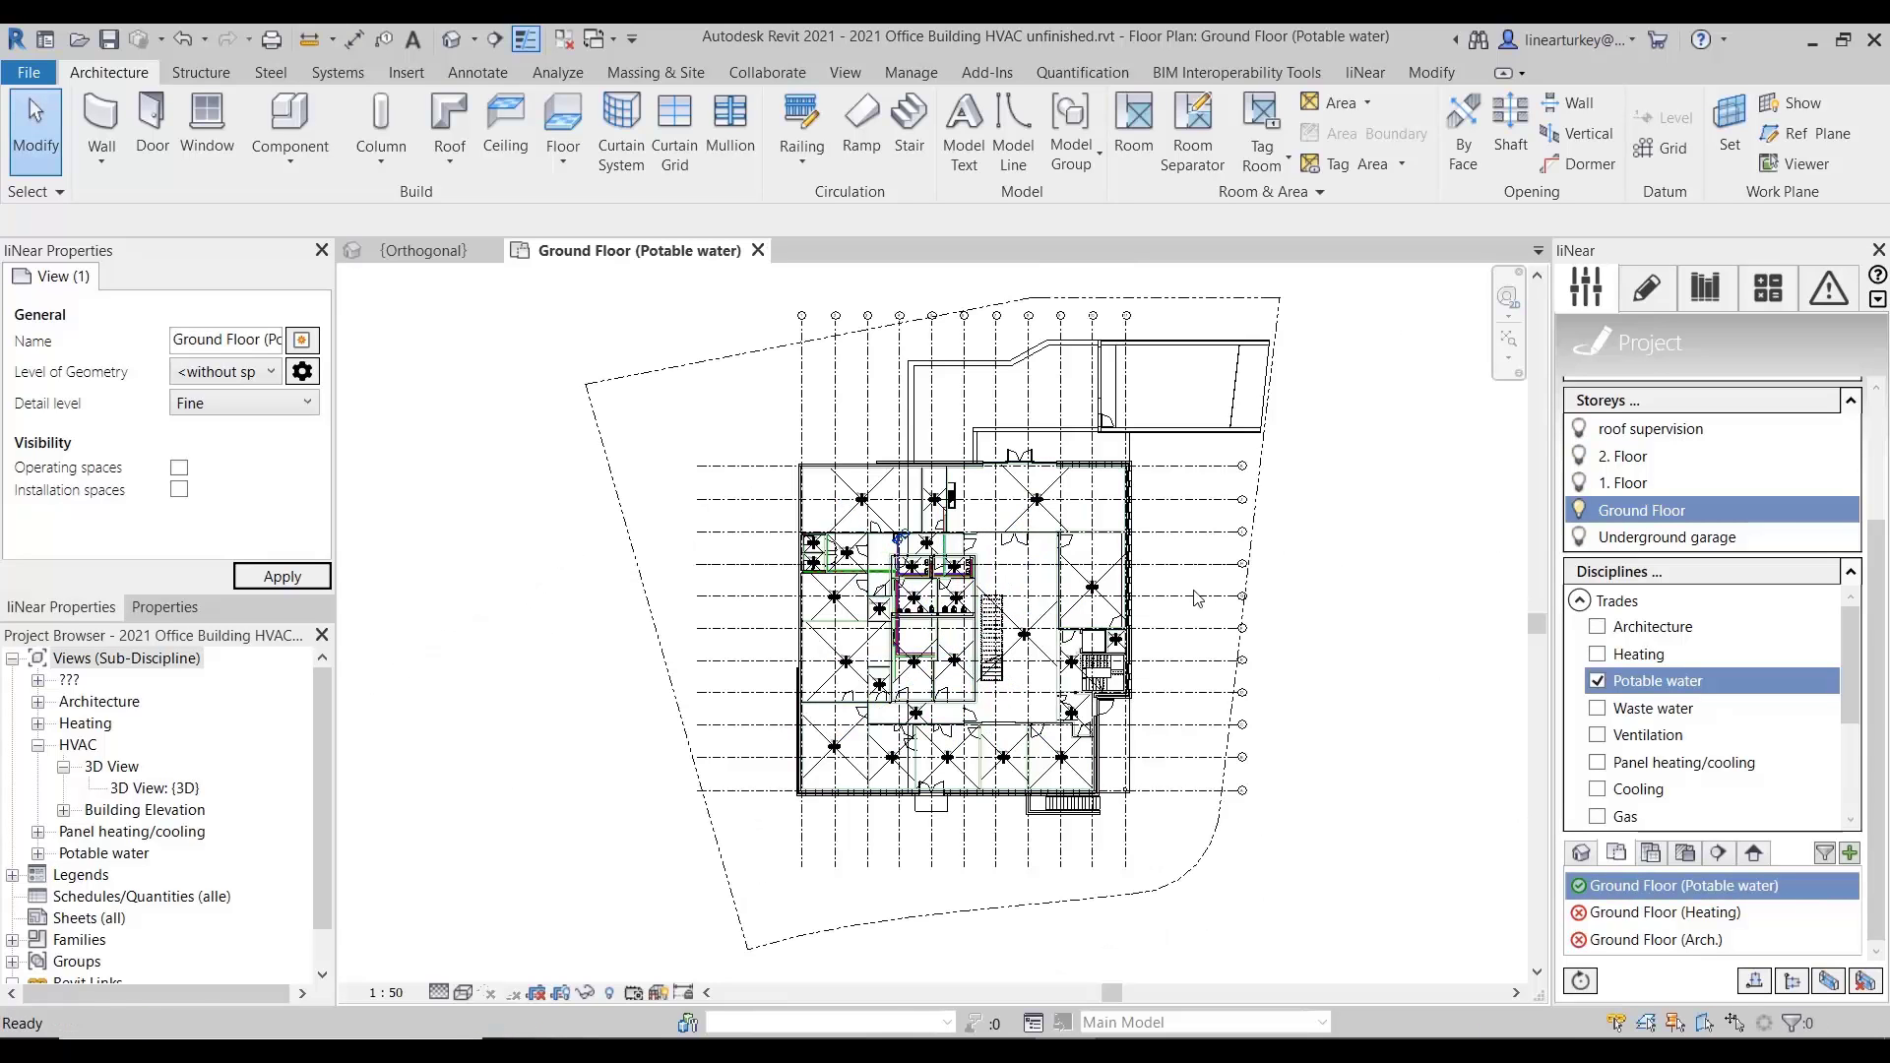
pyautogui.click(1650, 295)
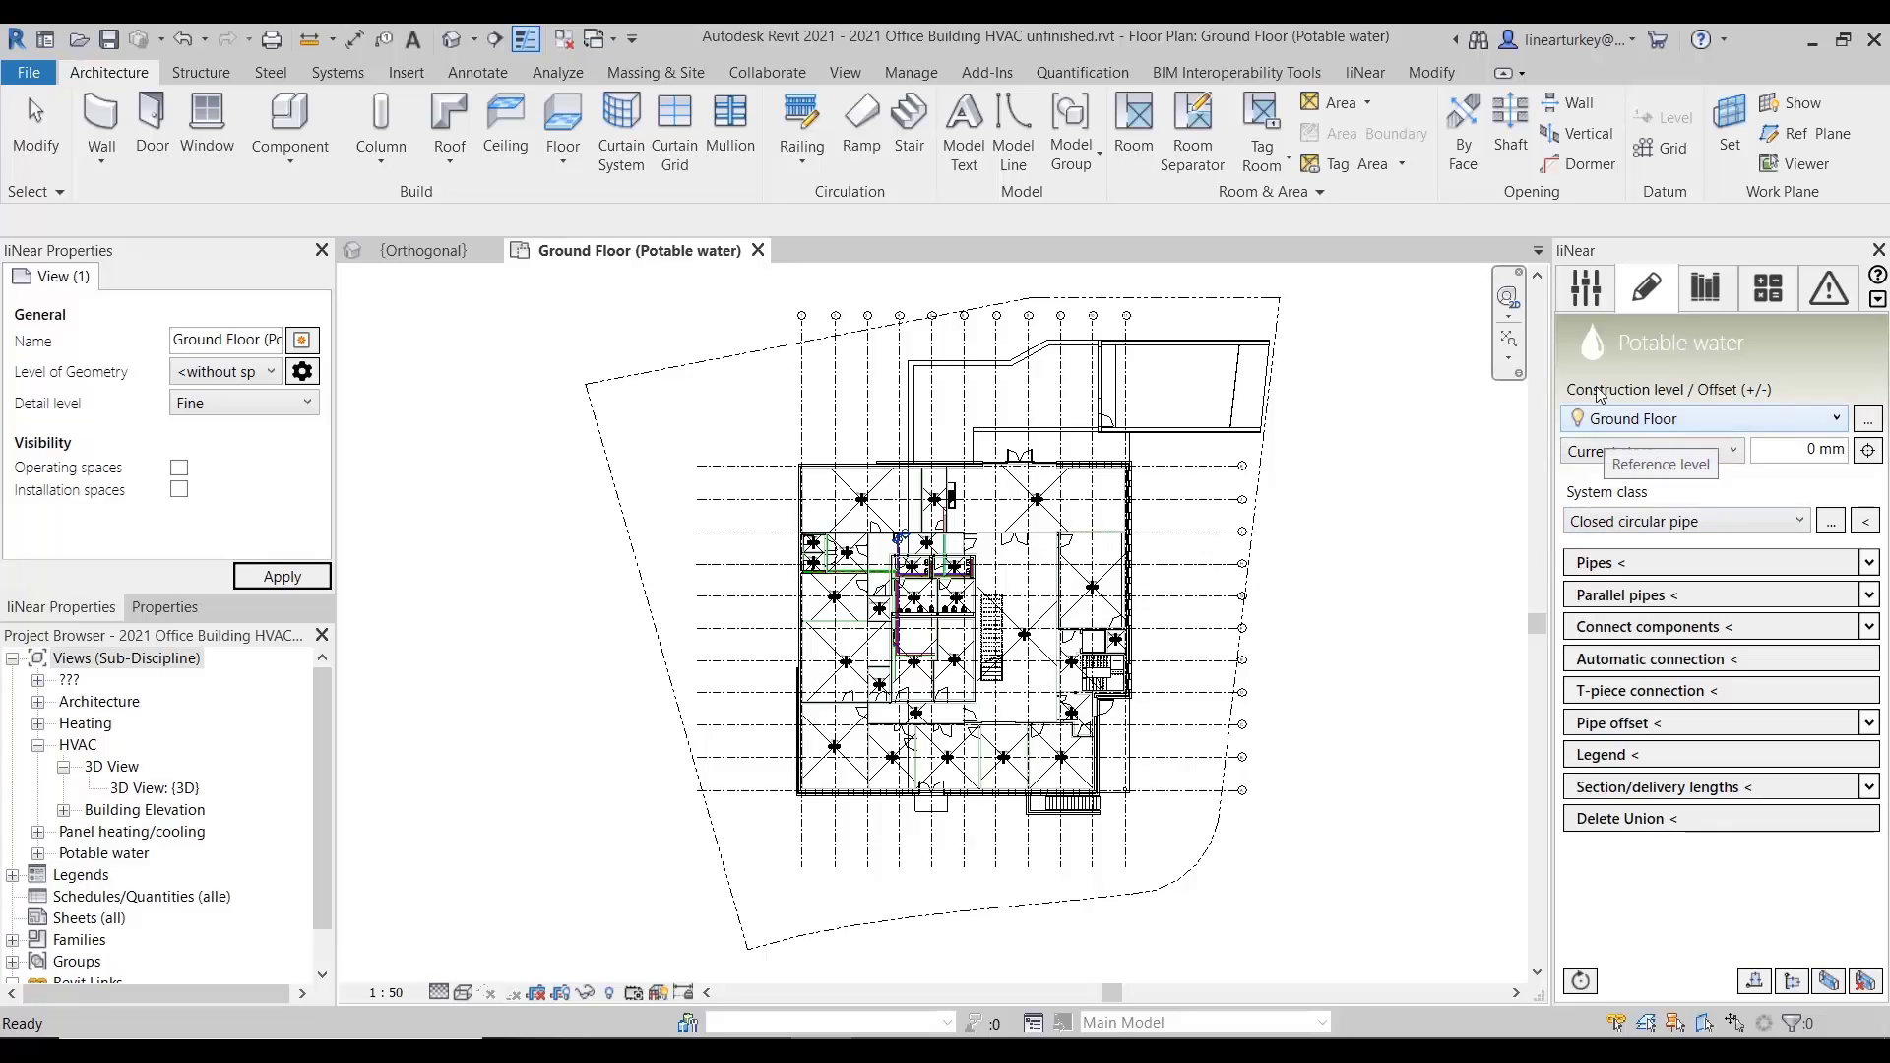
pyautogui.click(1711, 420)
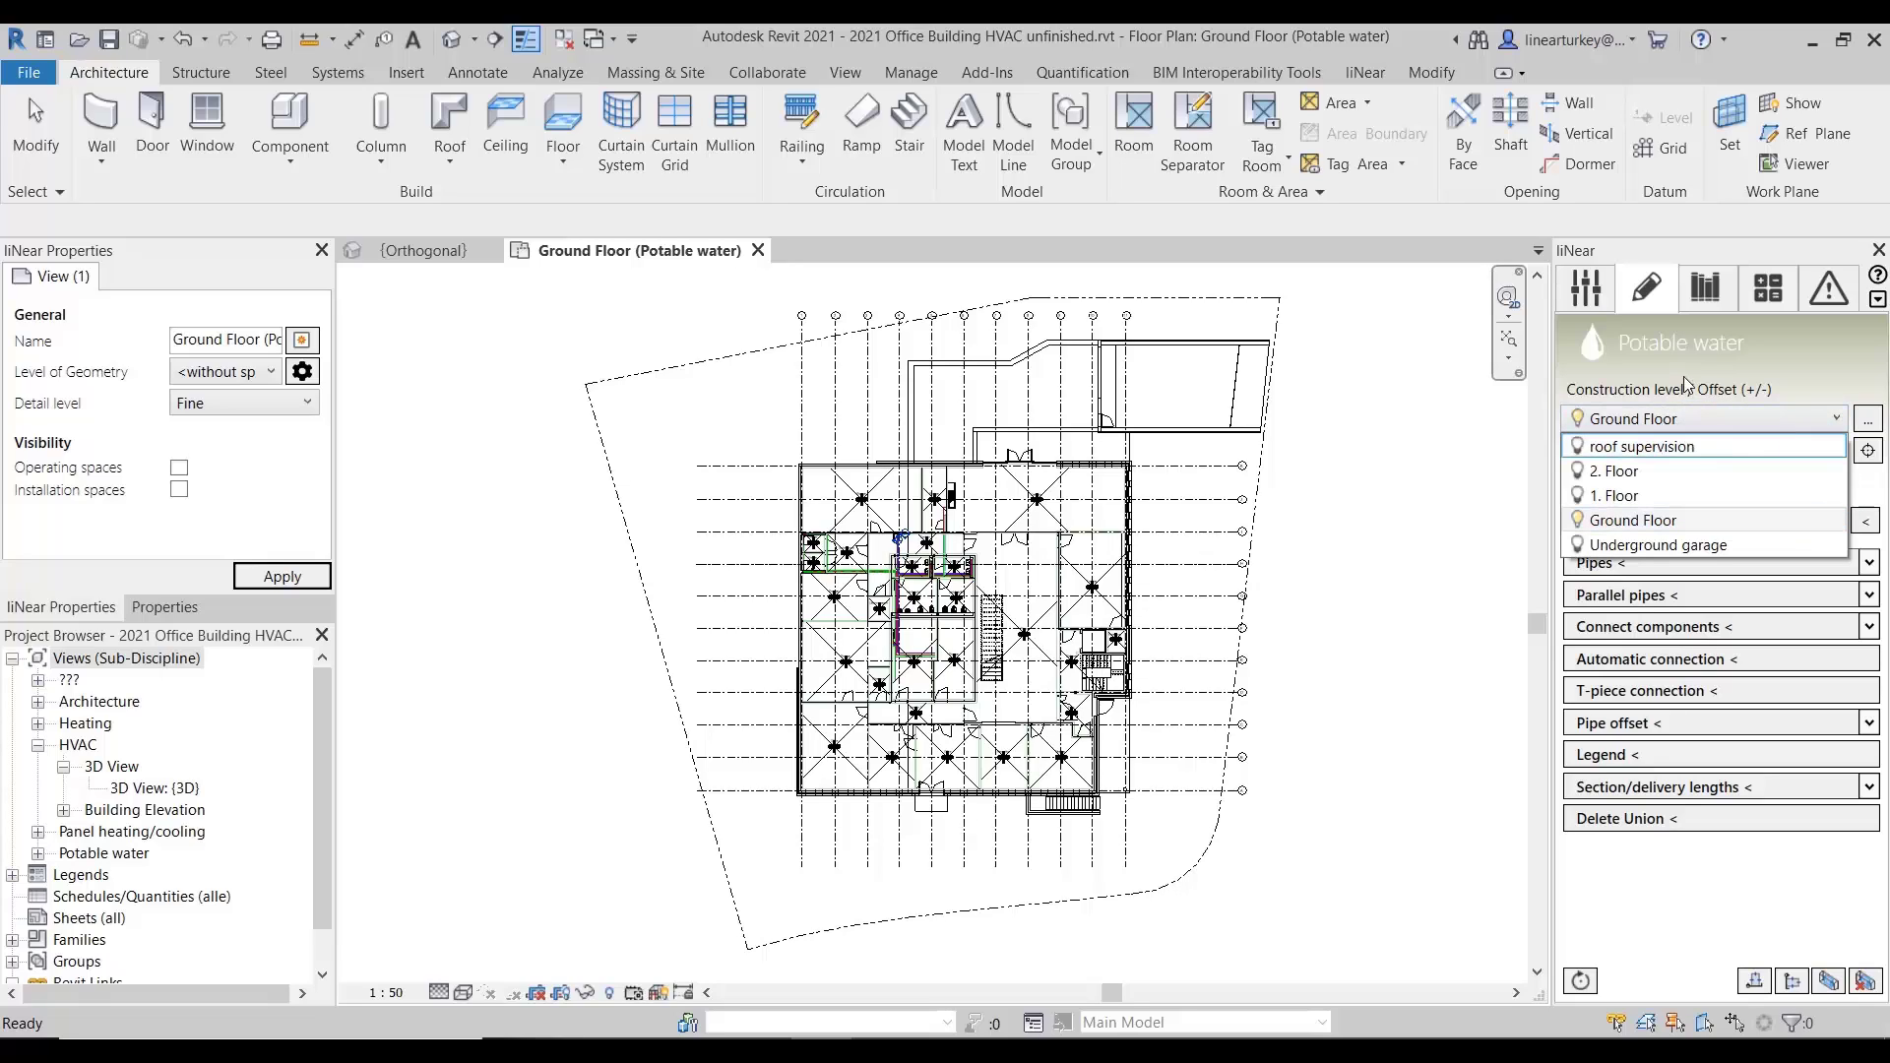
pyautogui.click(1690, 372)
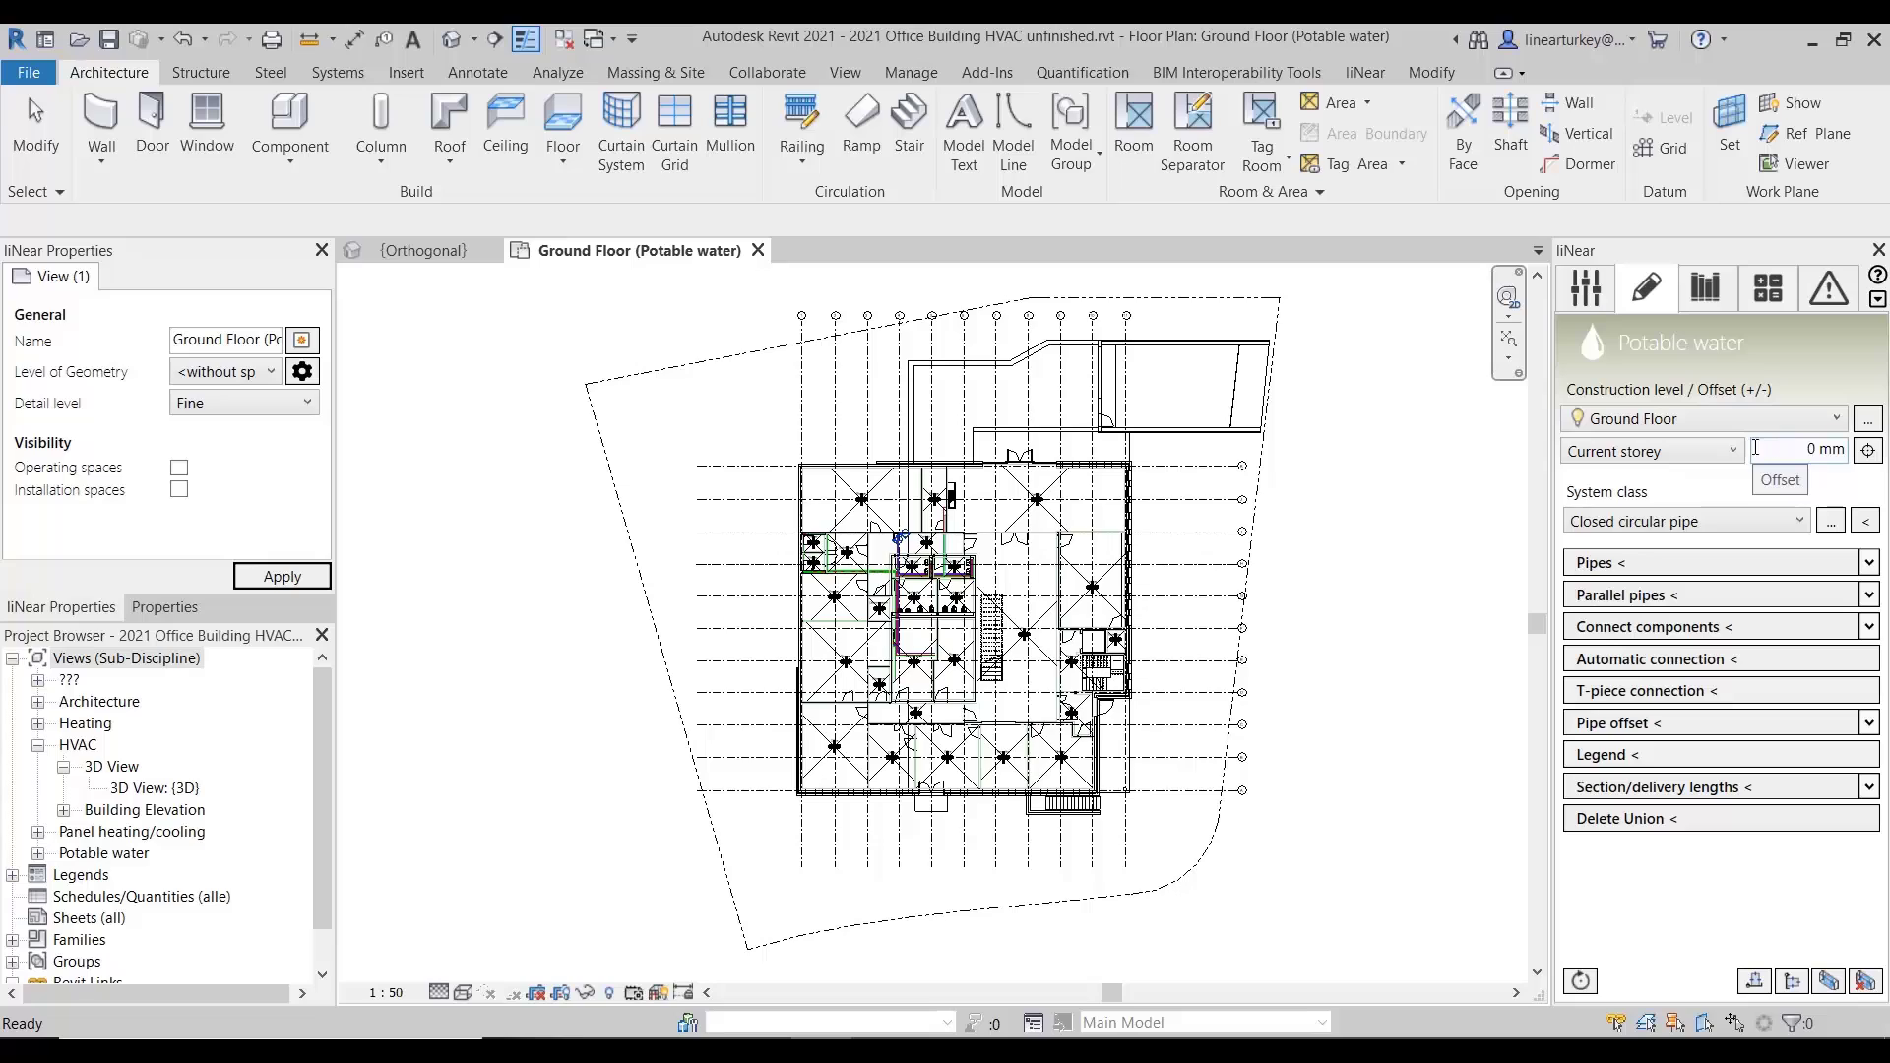
pyautogui.click(1701, 452)
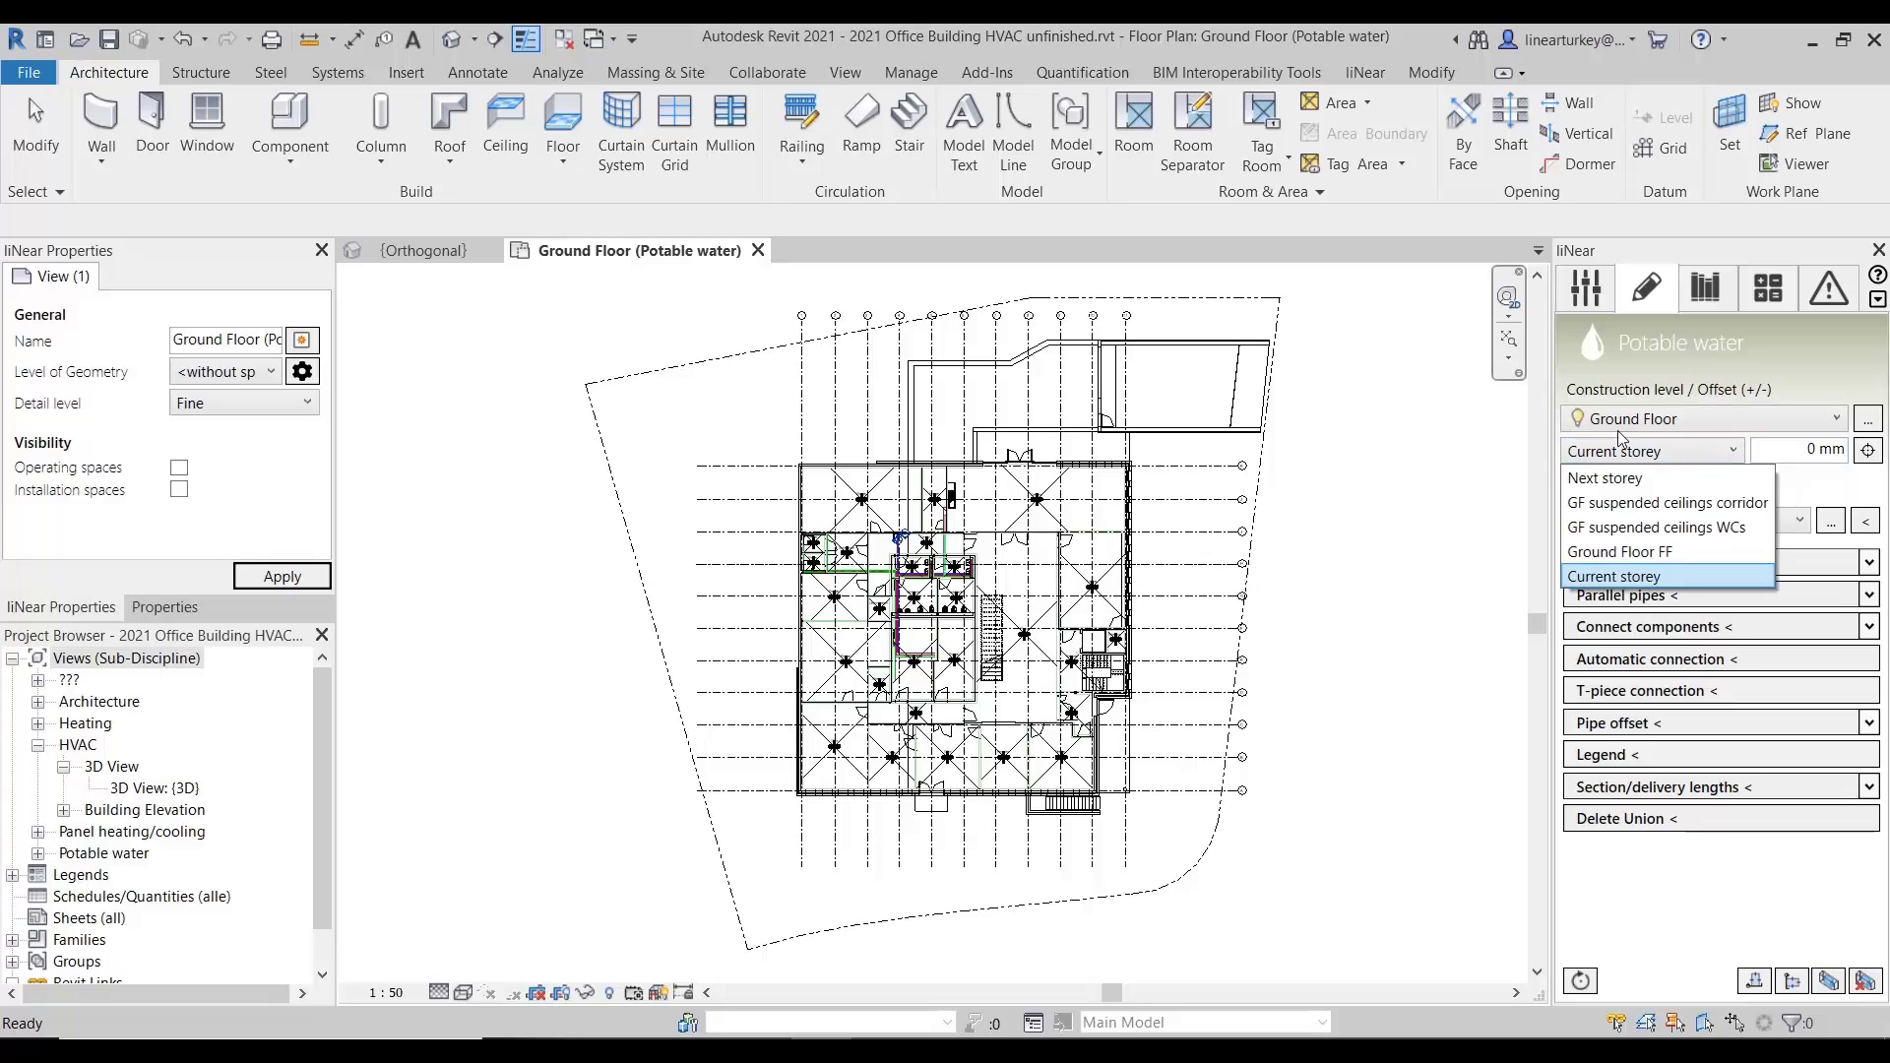
pyautogui.click(1707, 403)
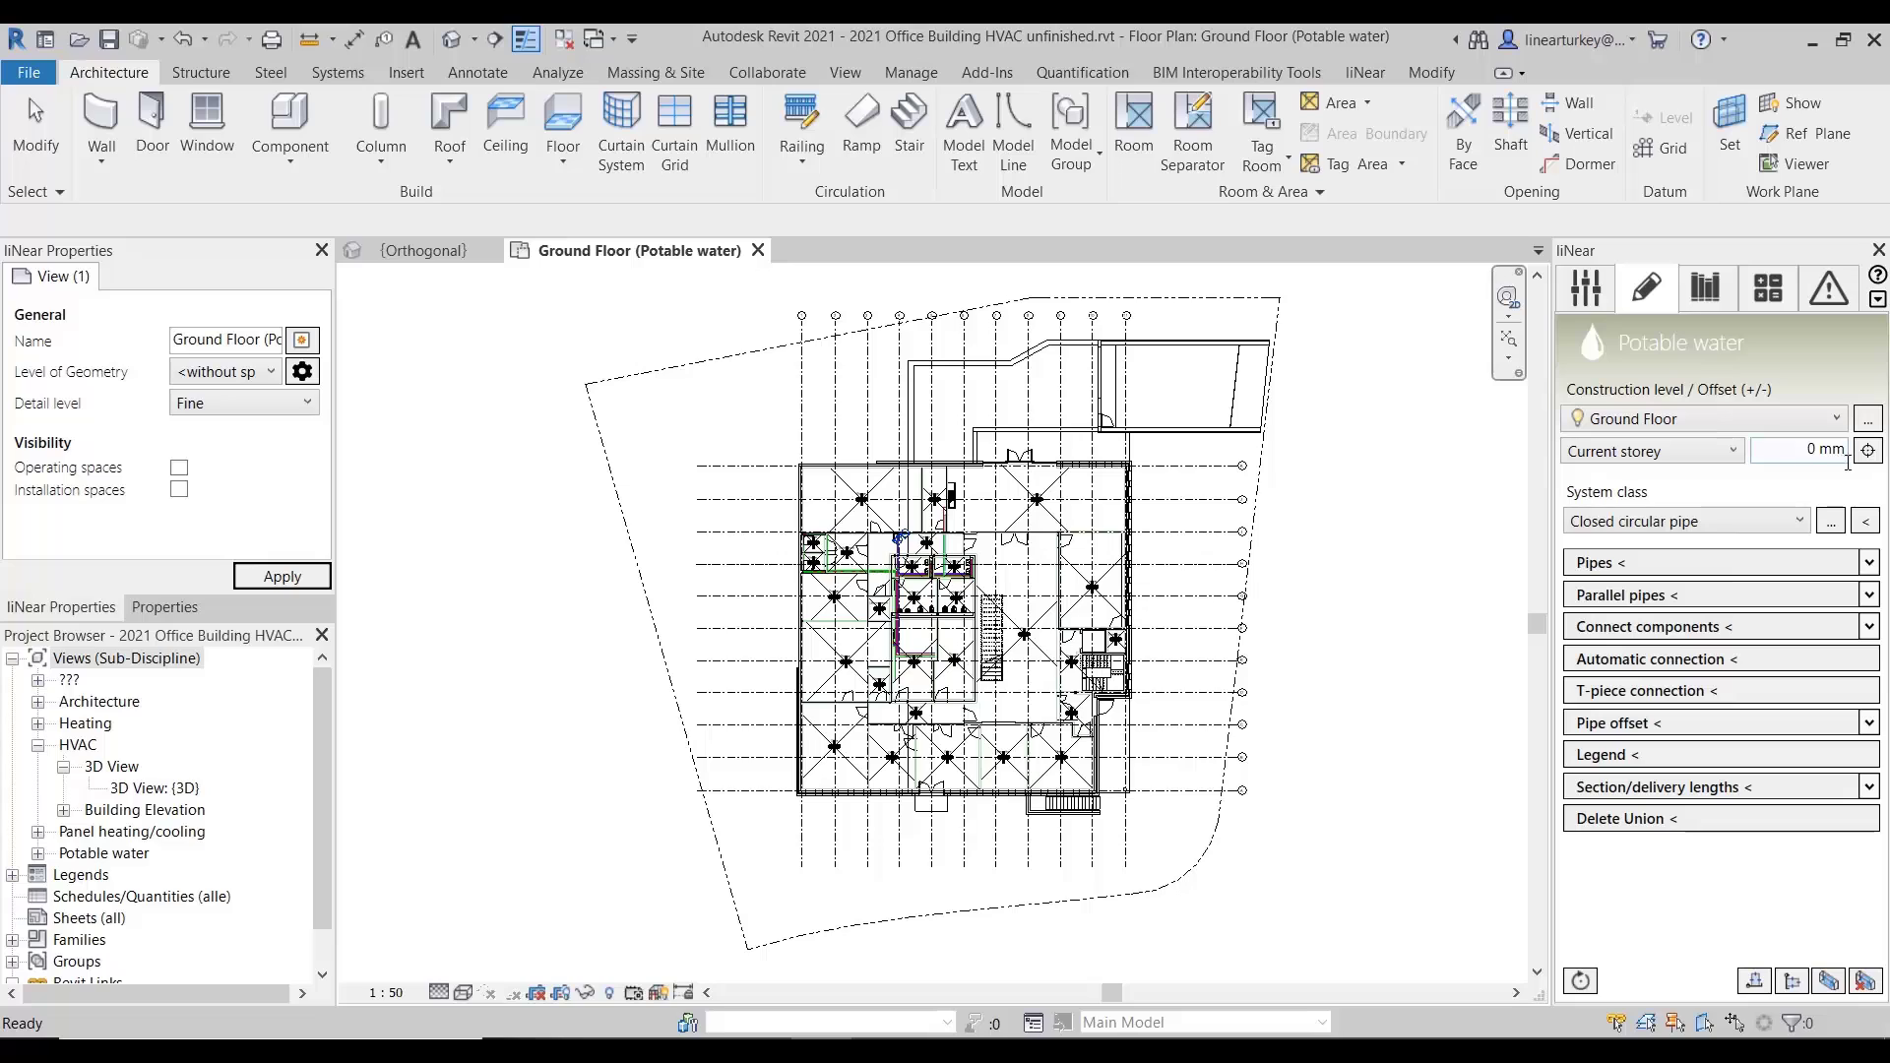
# - Measure the construction height offset from the green pipe's elbow fitting in the wall cavity below the men's toilet
pyautogui.click(1866, 453)
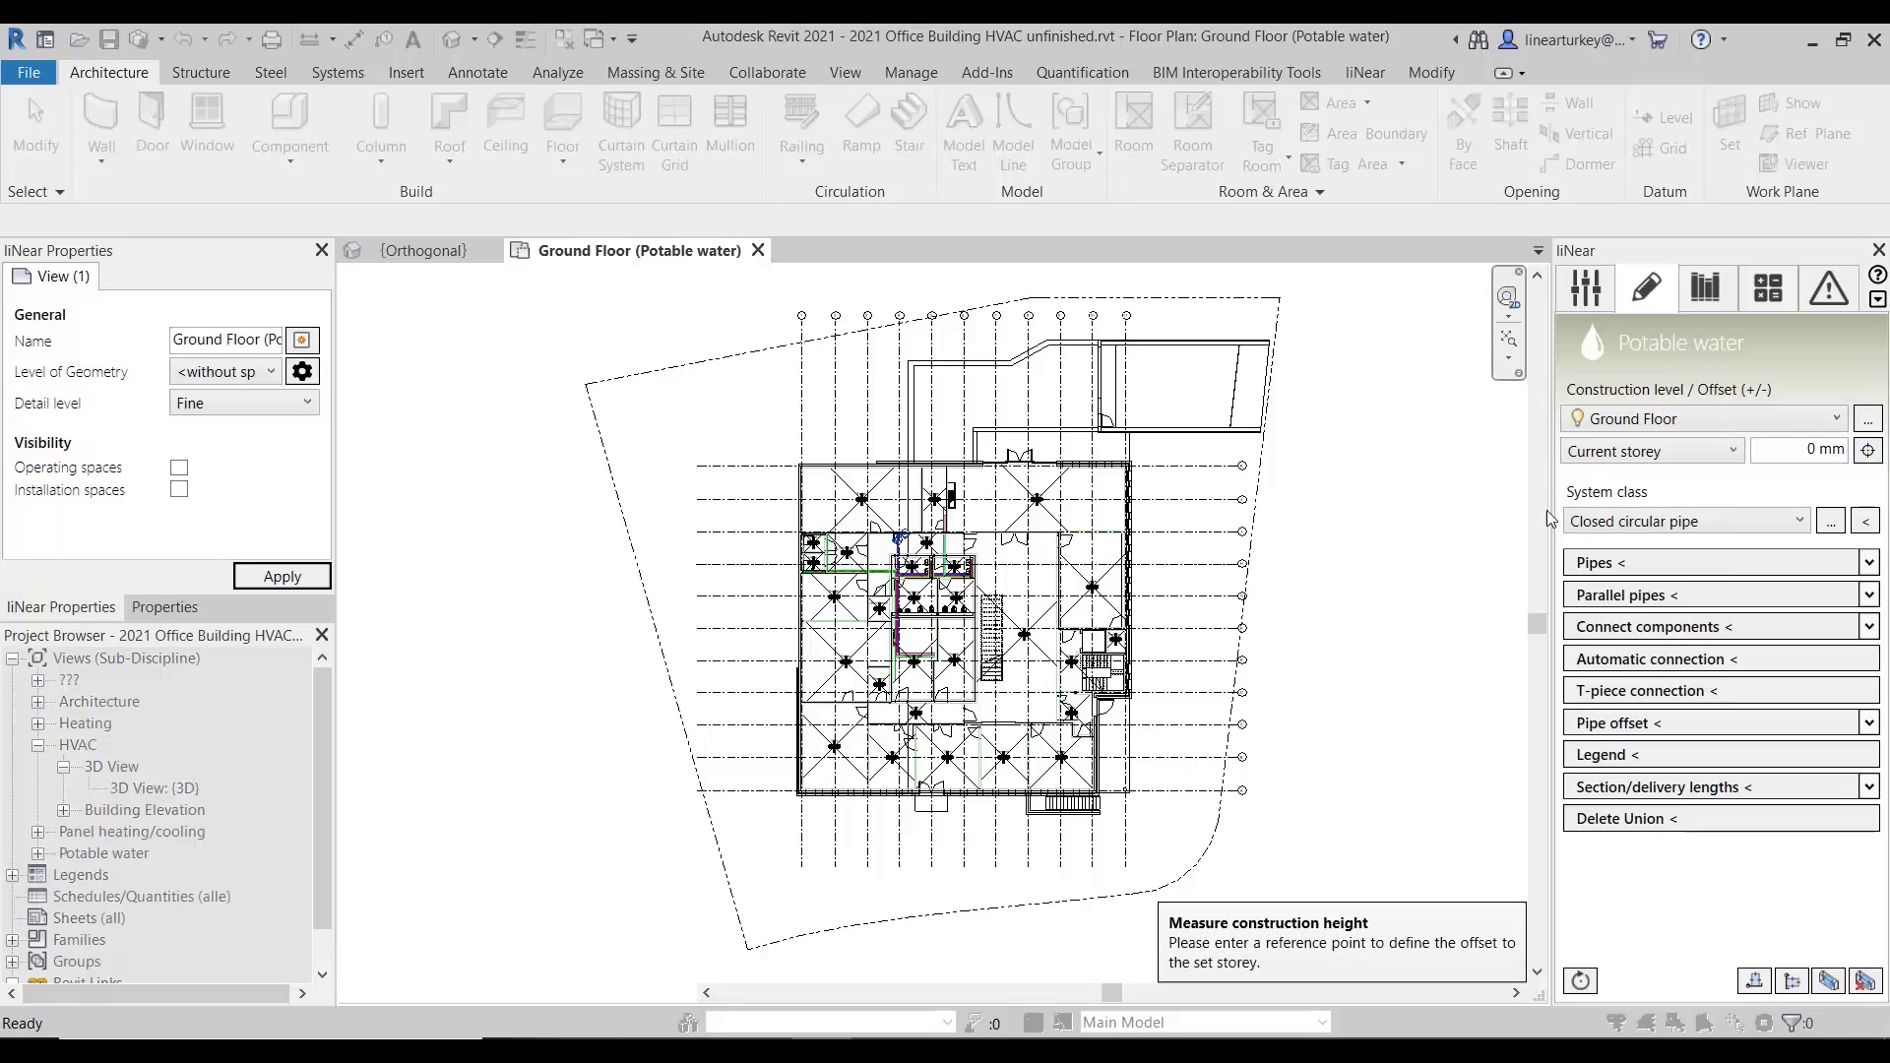
pyautogui.scroll(2, 931, 615)
pyautogui.scroll(6, 884, 605)
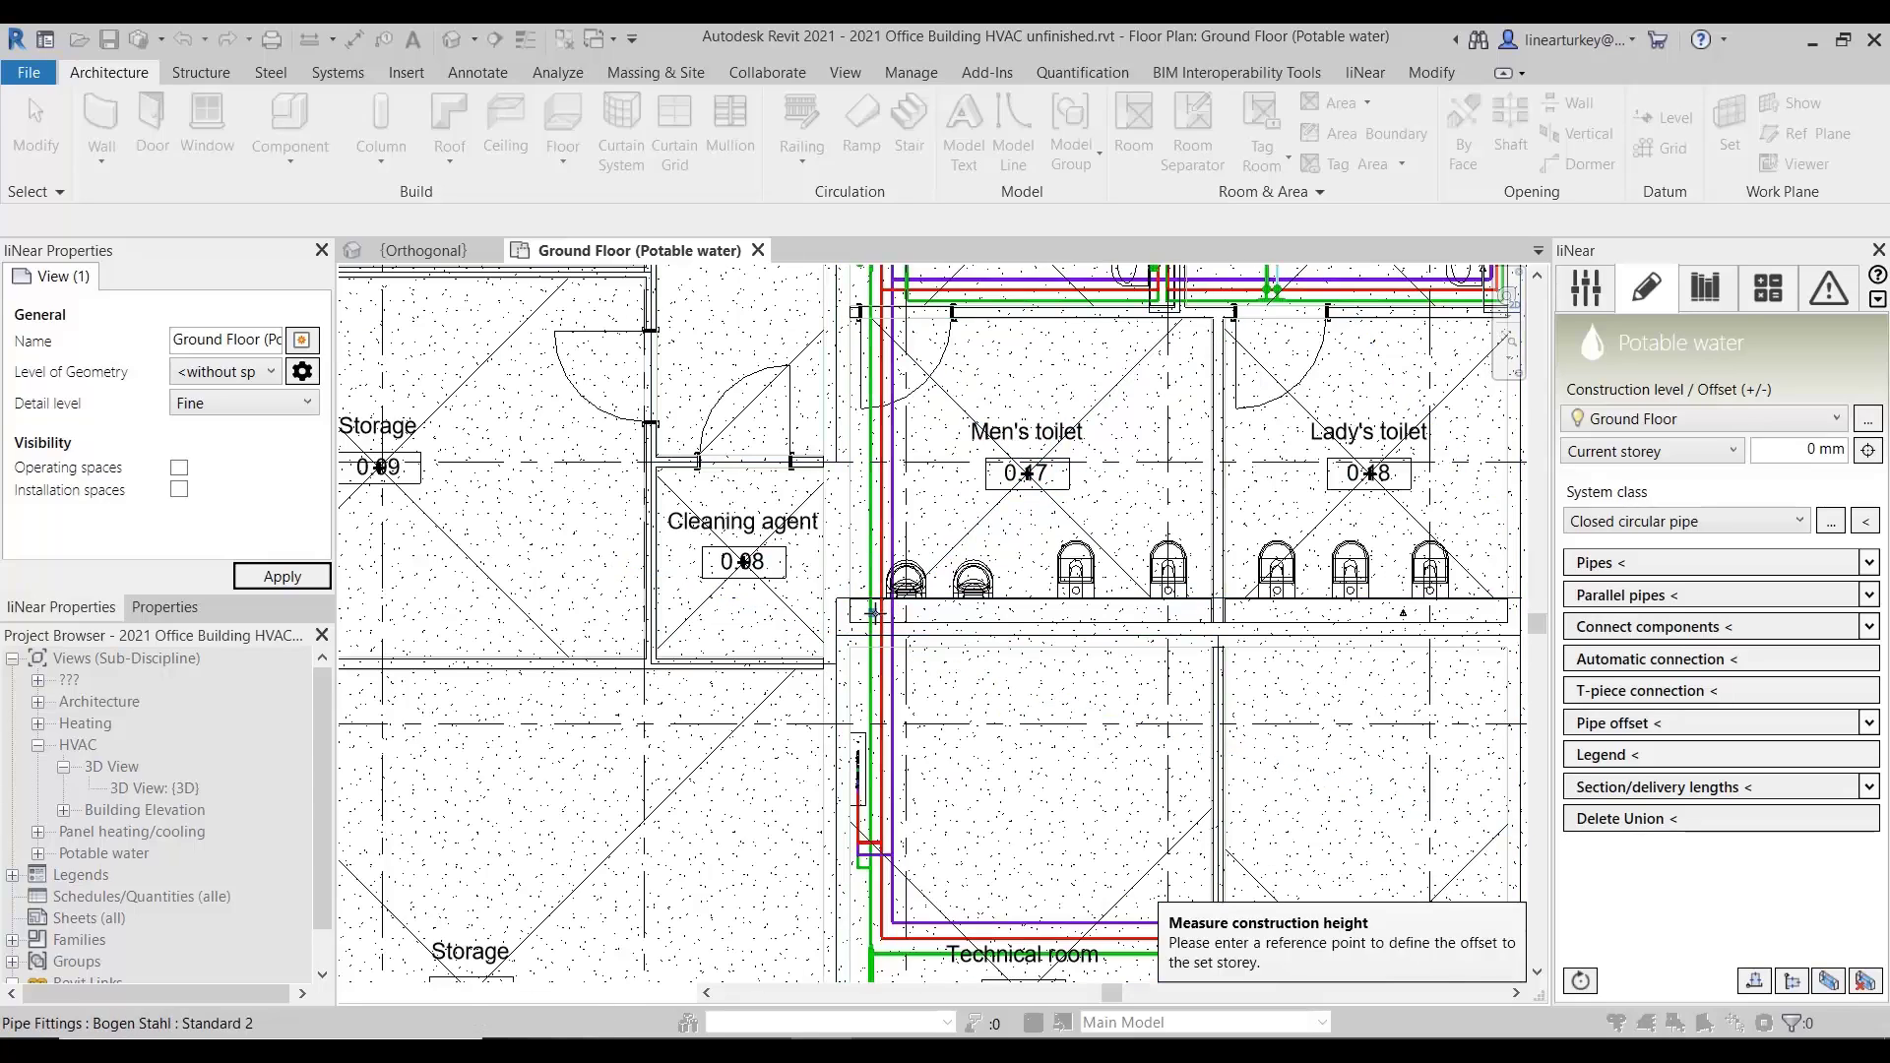
pyautogui.scroll(4, 869, 616)
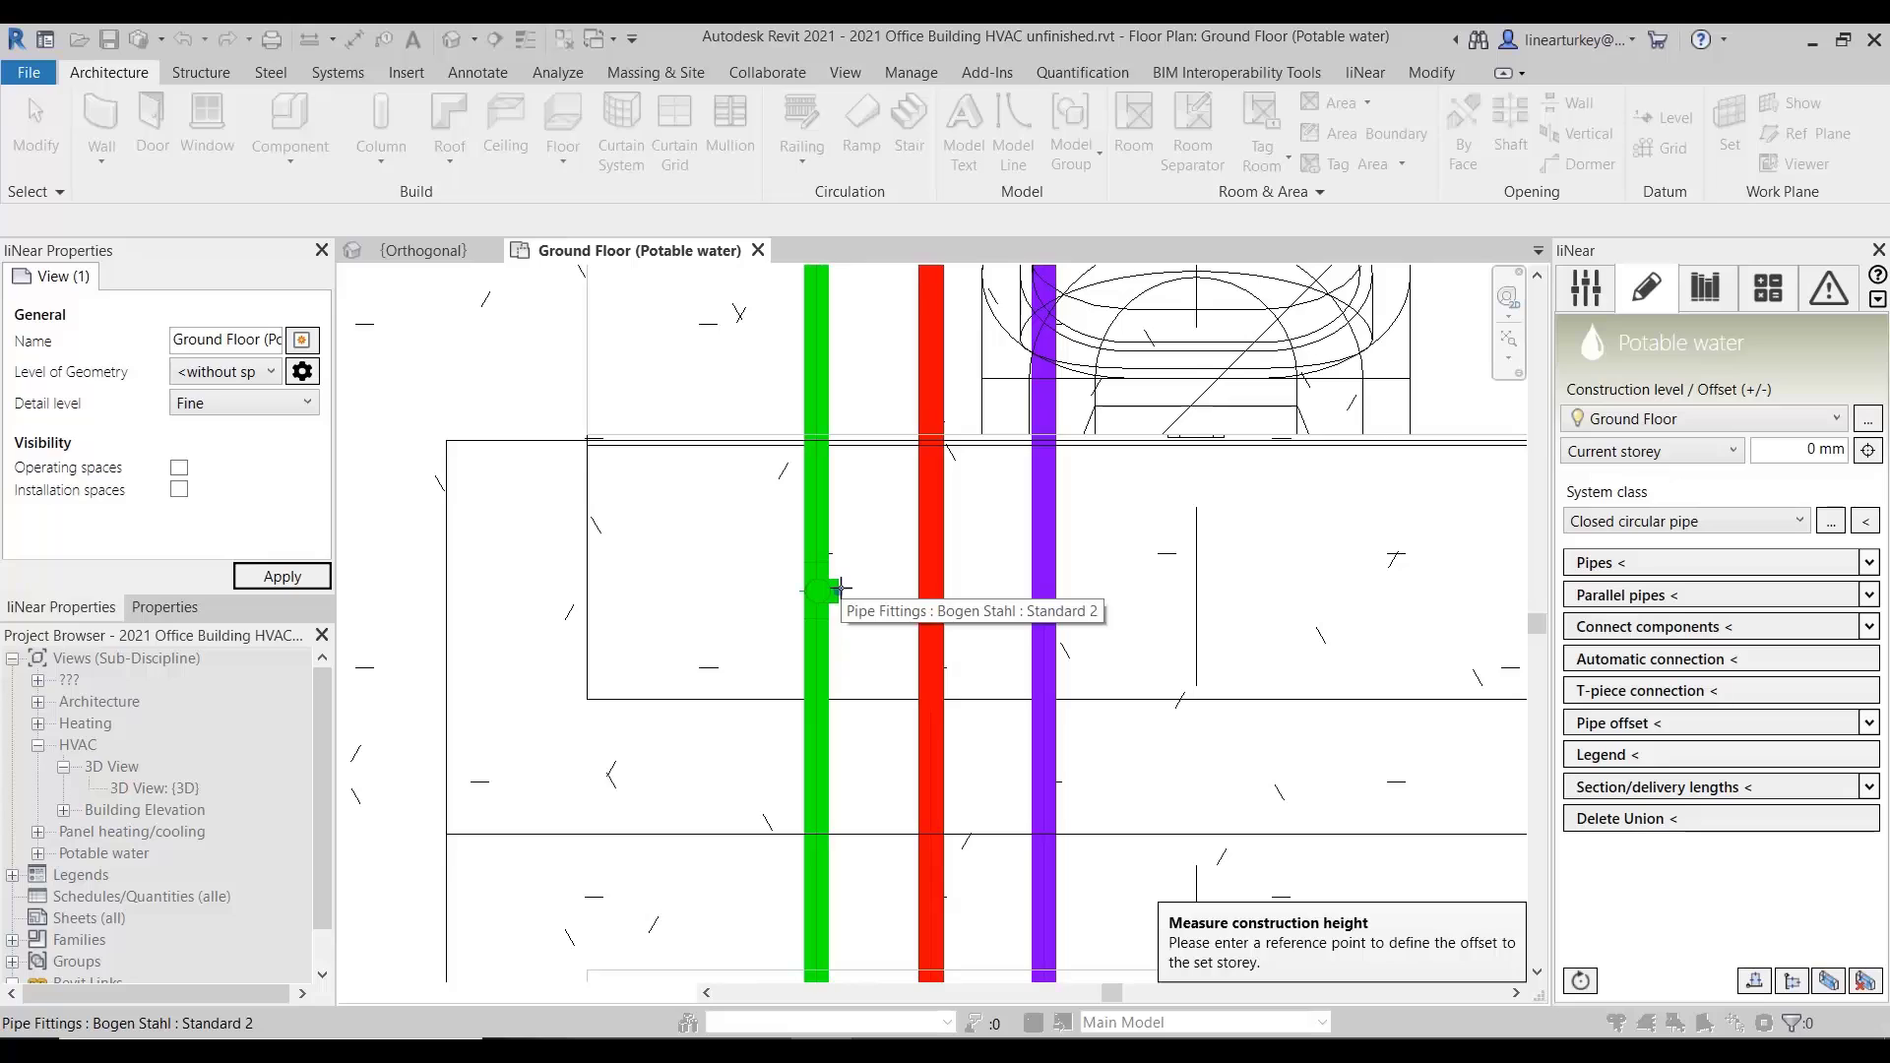
pyautogui.click(840, 587)
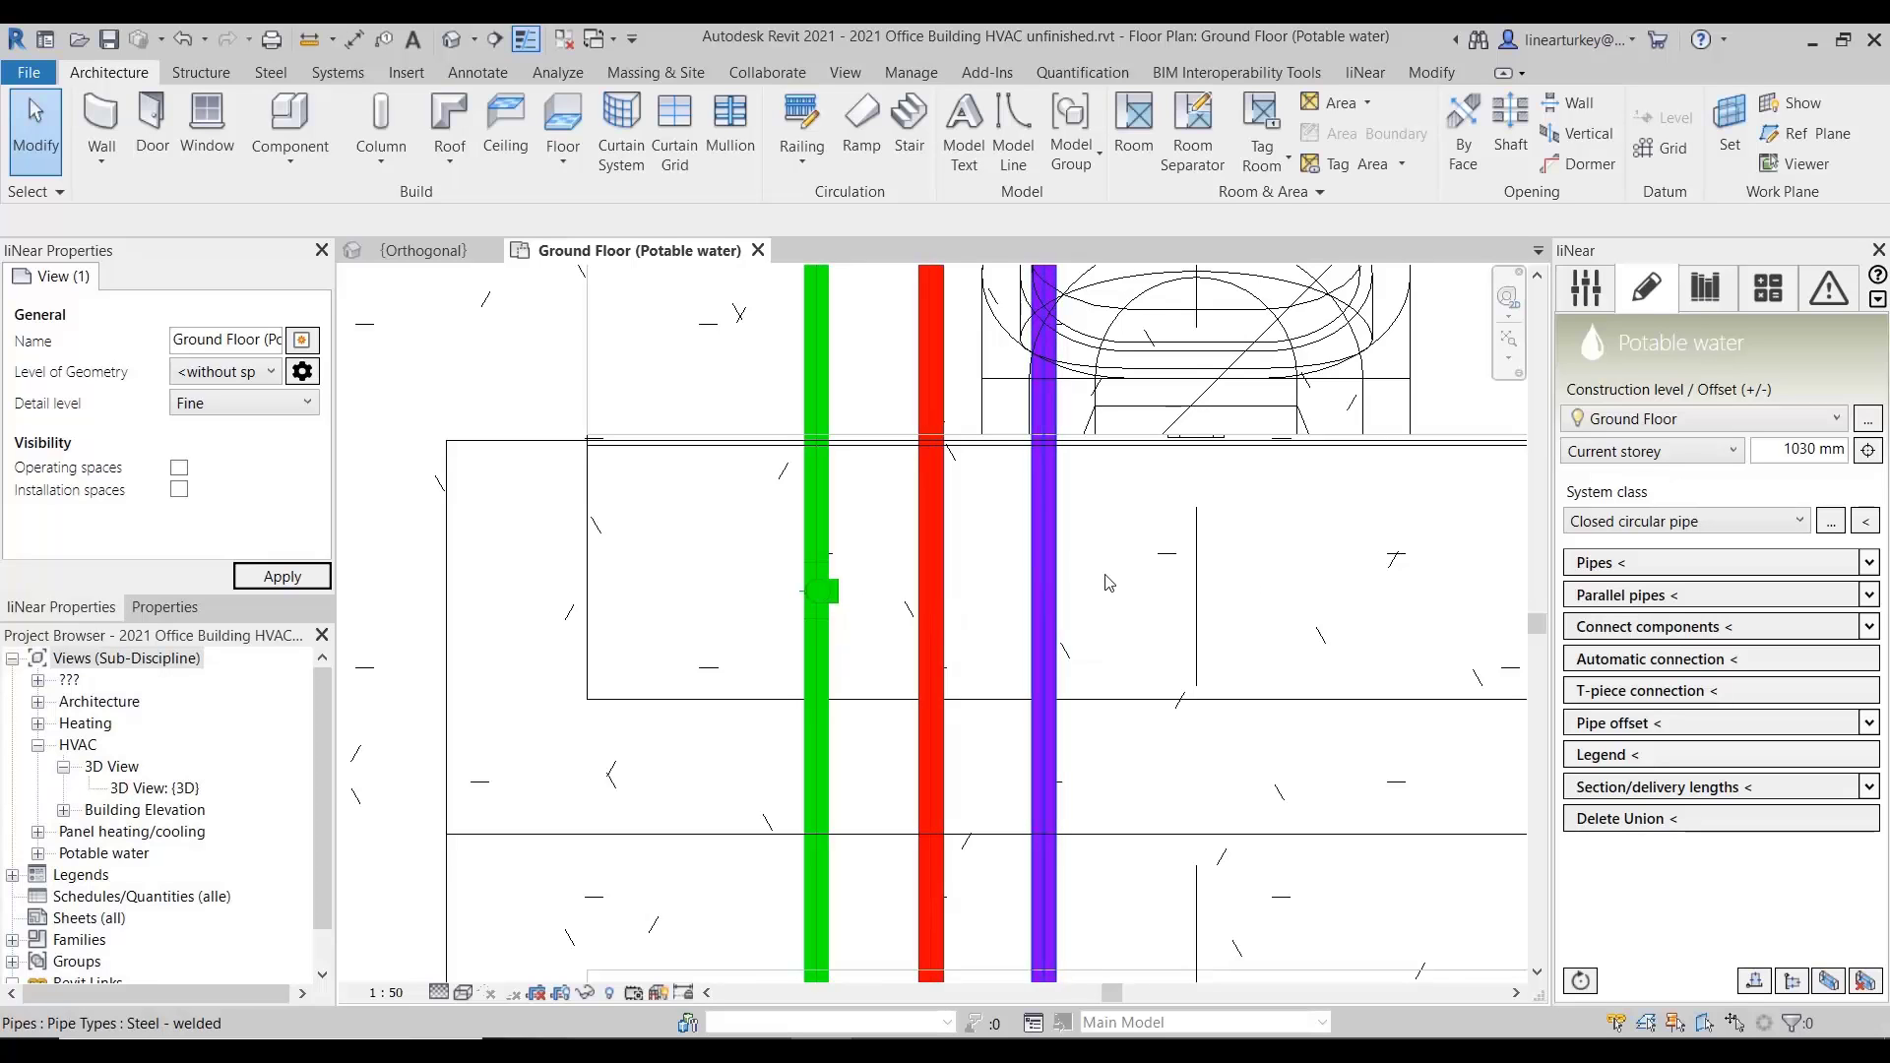
pyautogui.click(1777, 450)
pyautogui.press('Return')
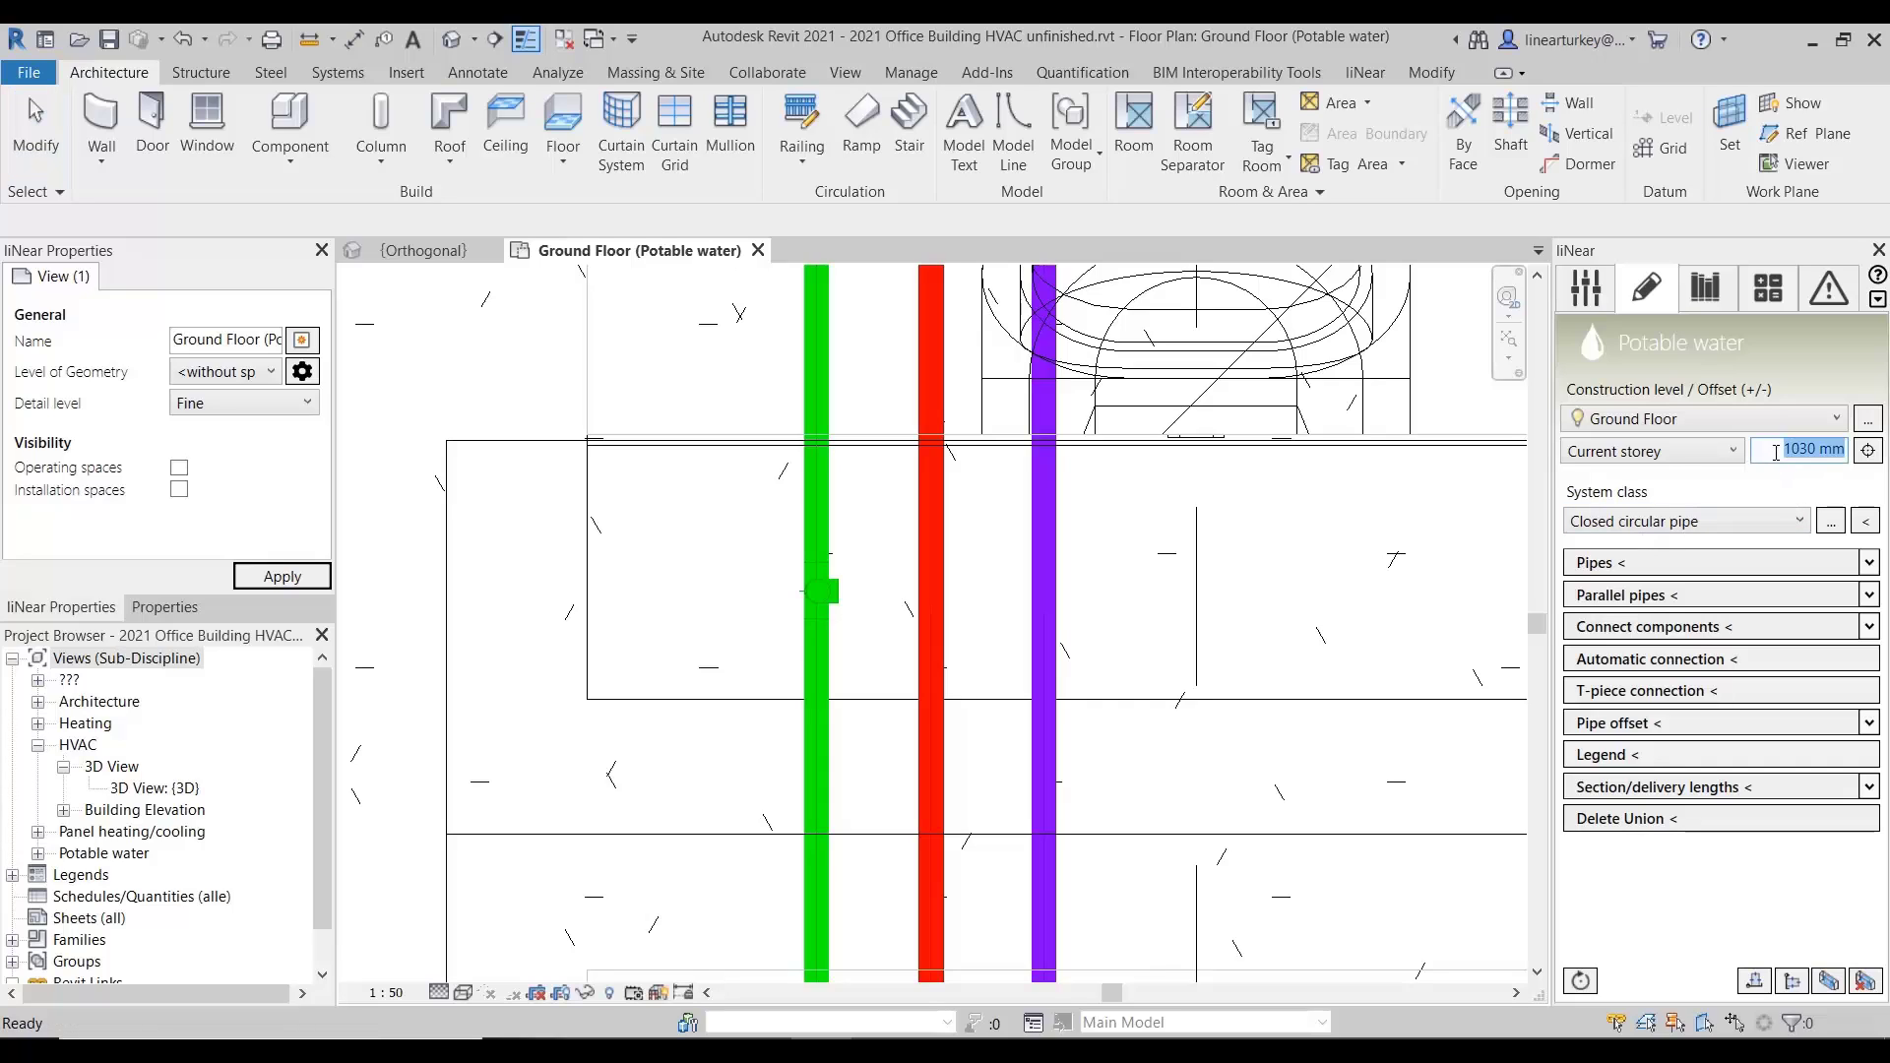
# - Set the system class to Cold water and show the pipe settings with the available pipe systems
pyautogui.click(1720, 526)
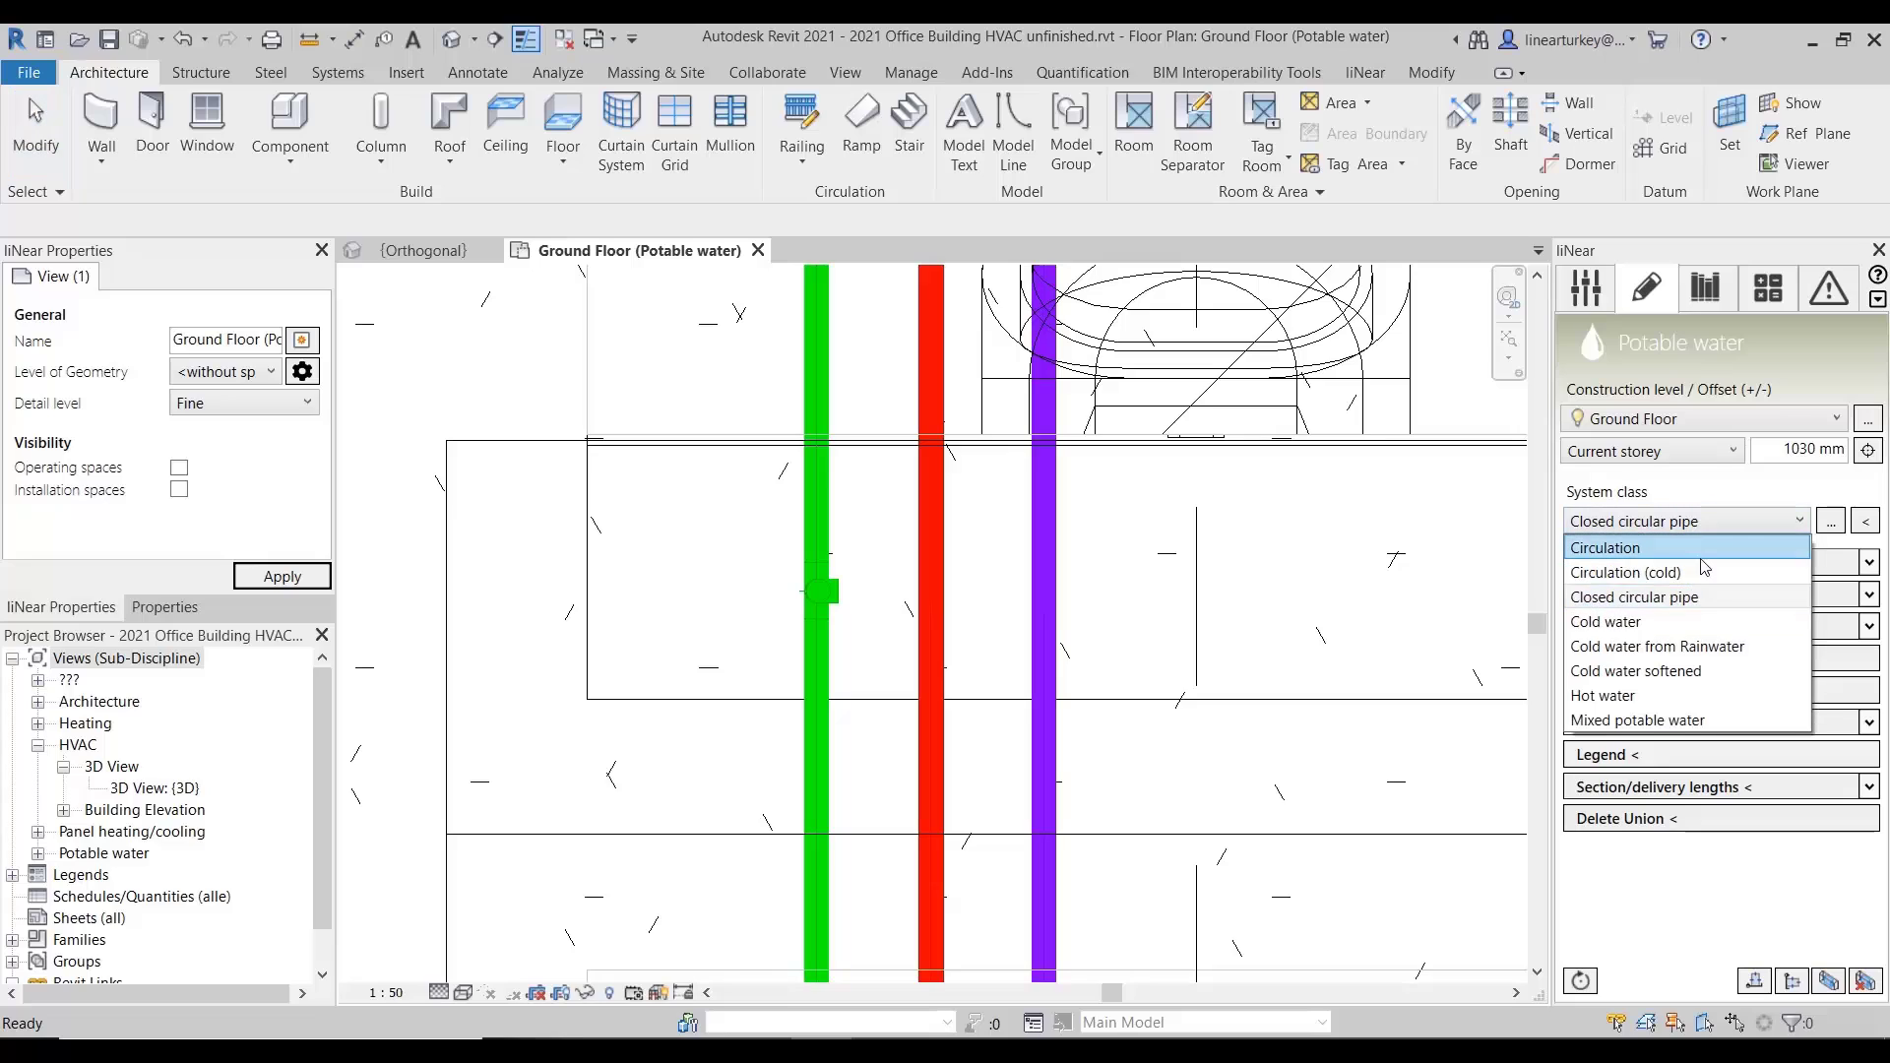
pyautogui.click(1654, 621)
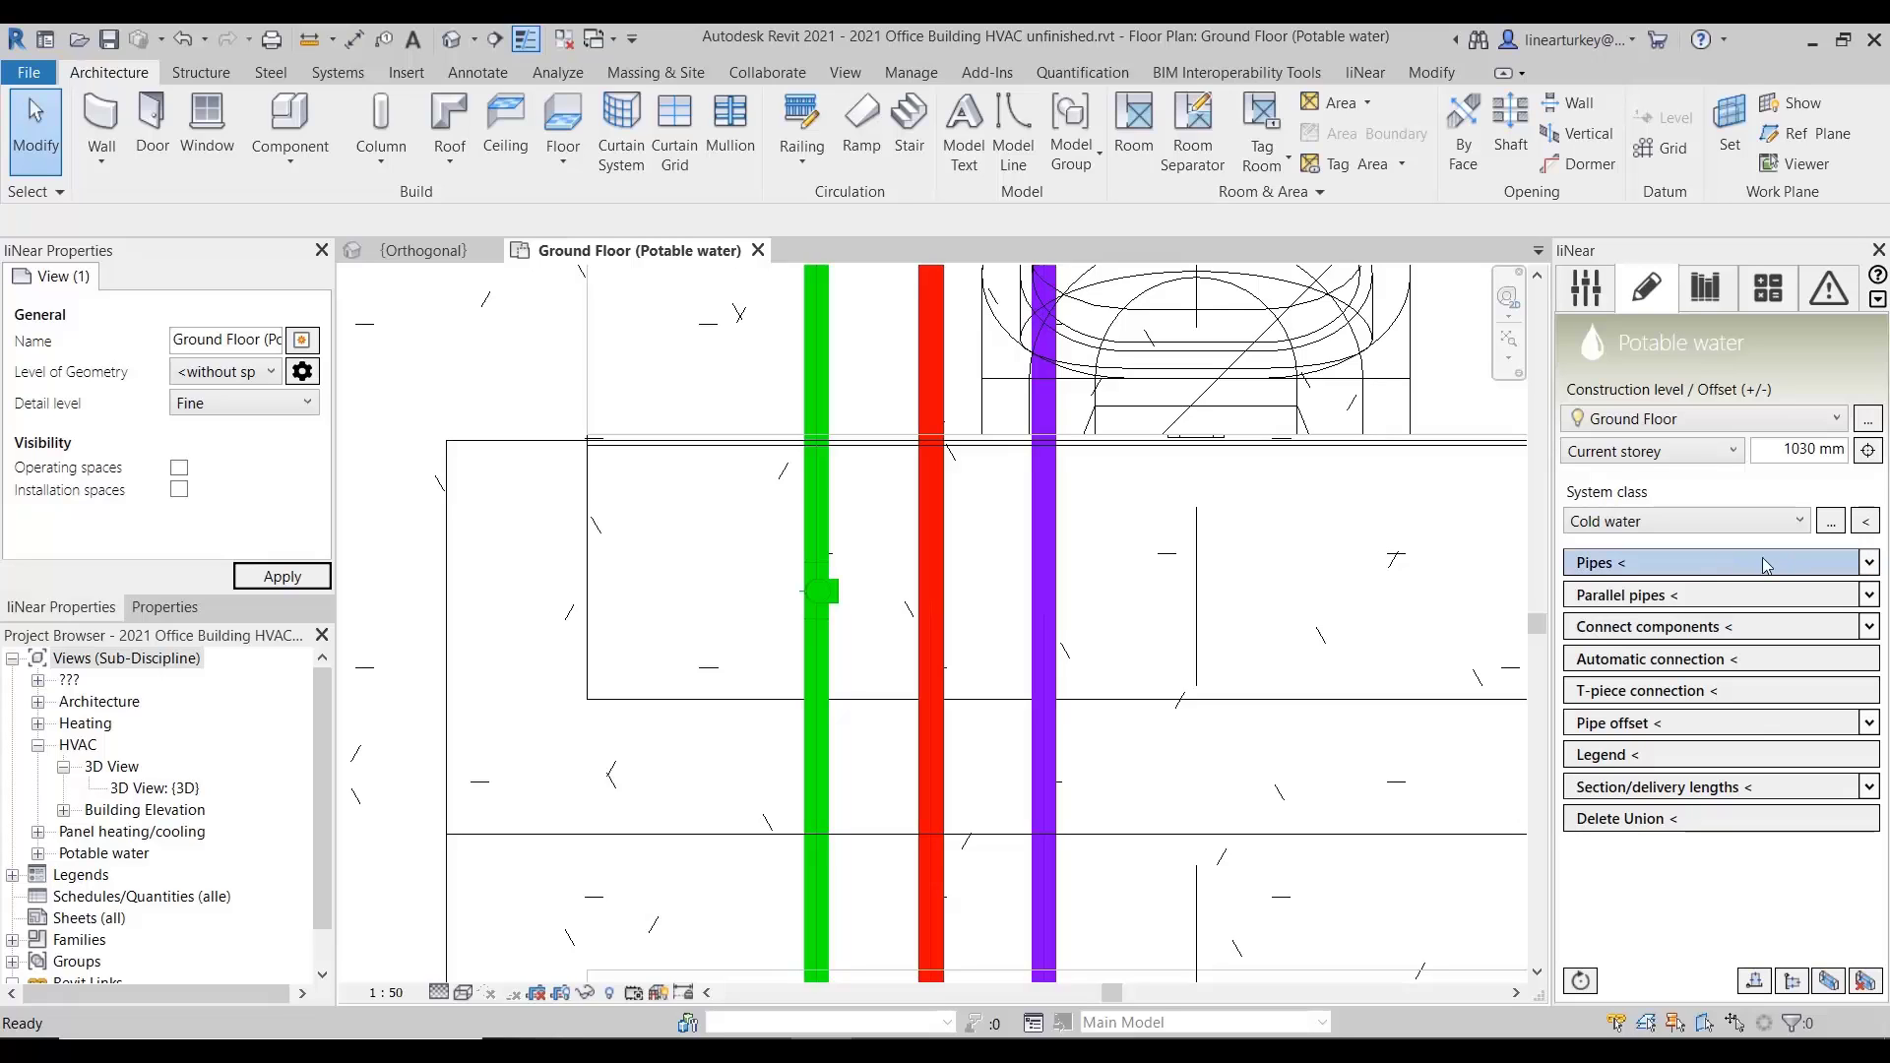
pyautogui.click(1869, 562)
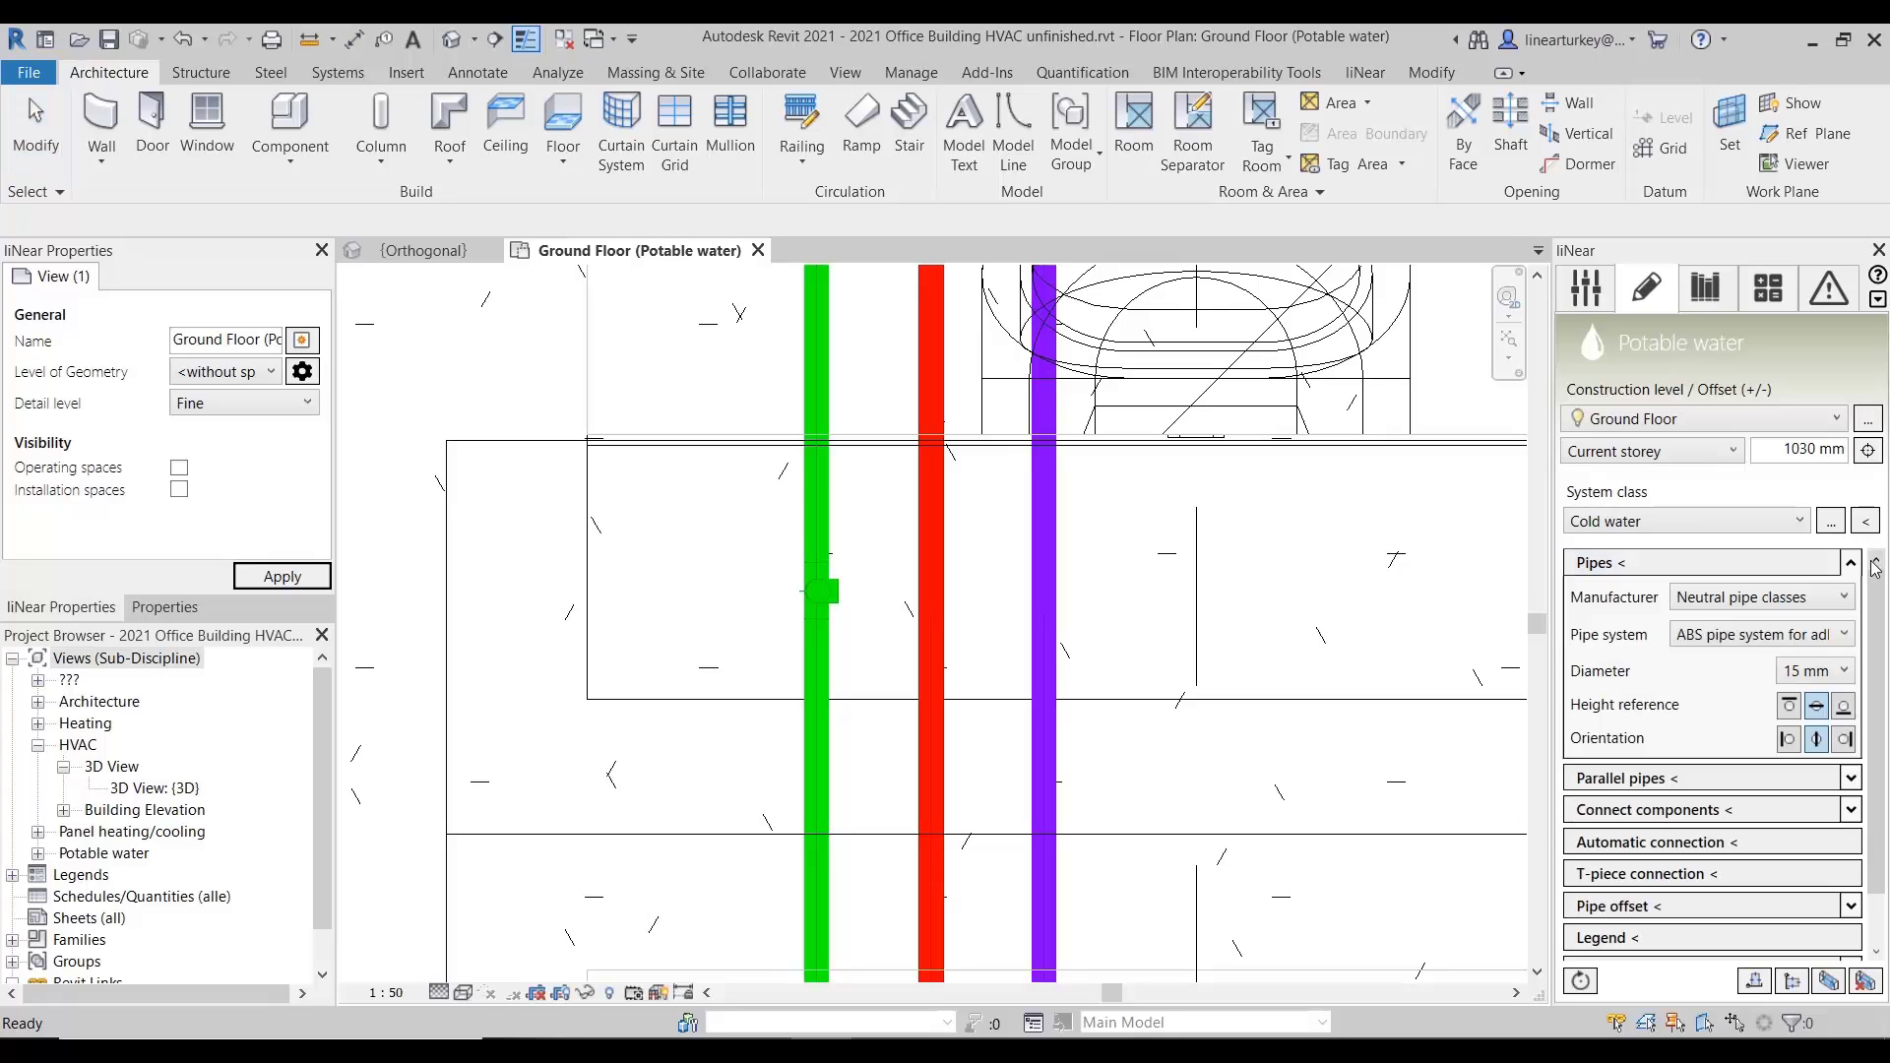
pyautogui.click(1813, 605)
pyautogui.click(1804, 645)
pyautogui.click(1685, 637)
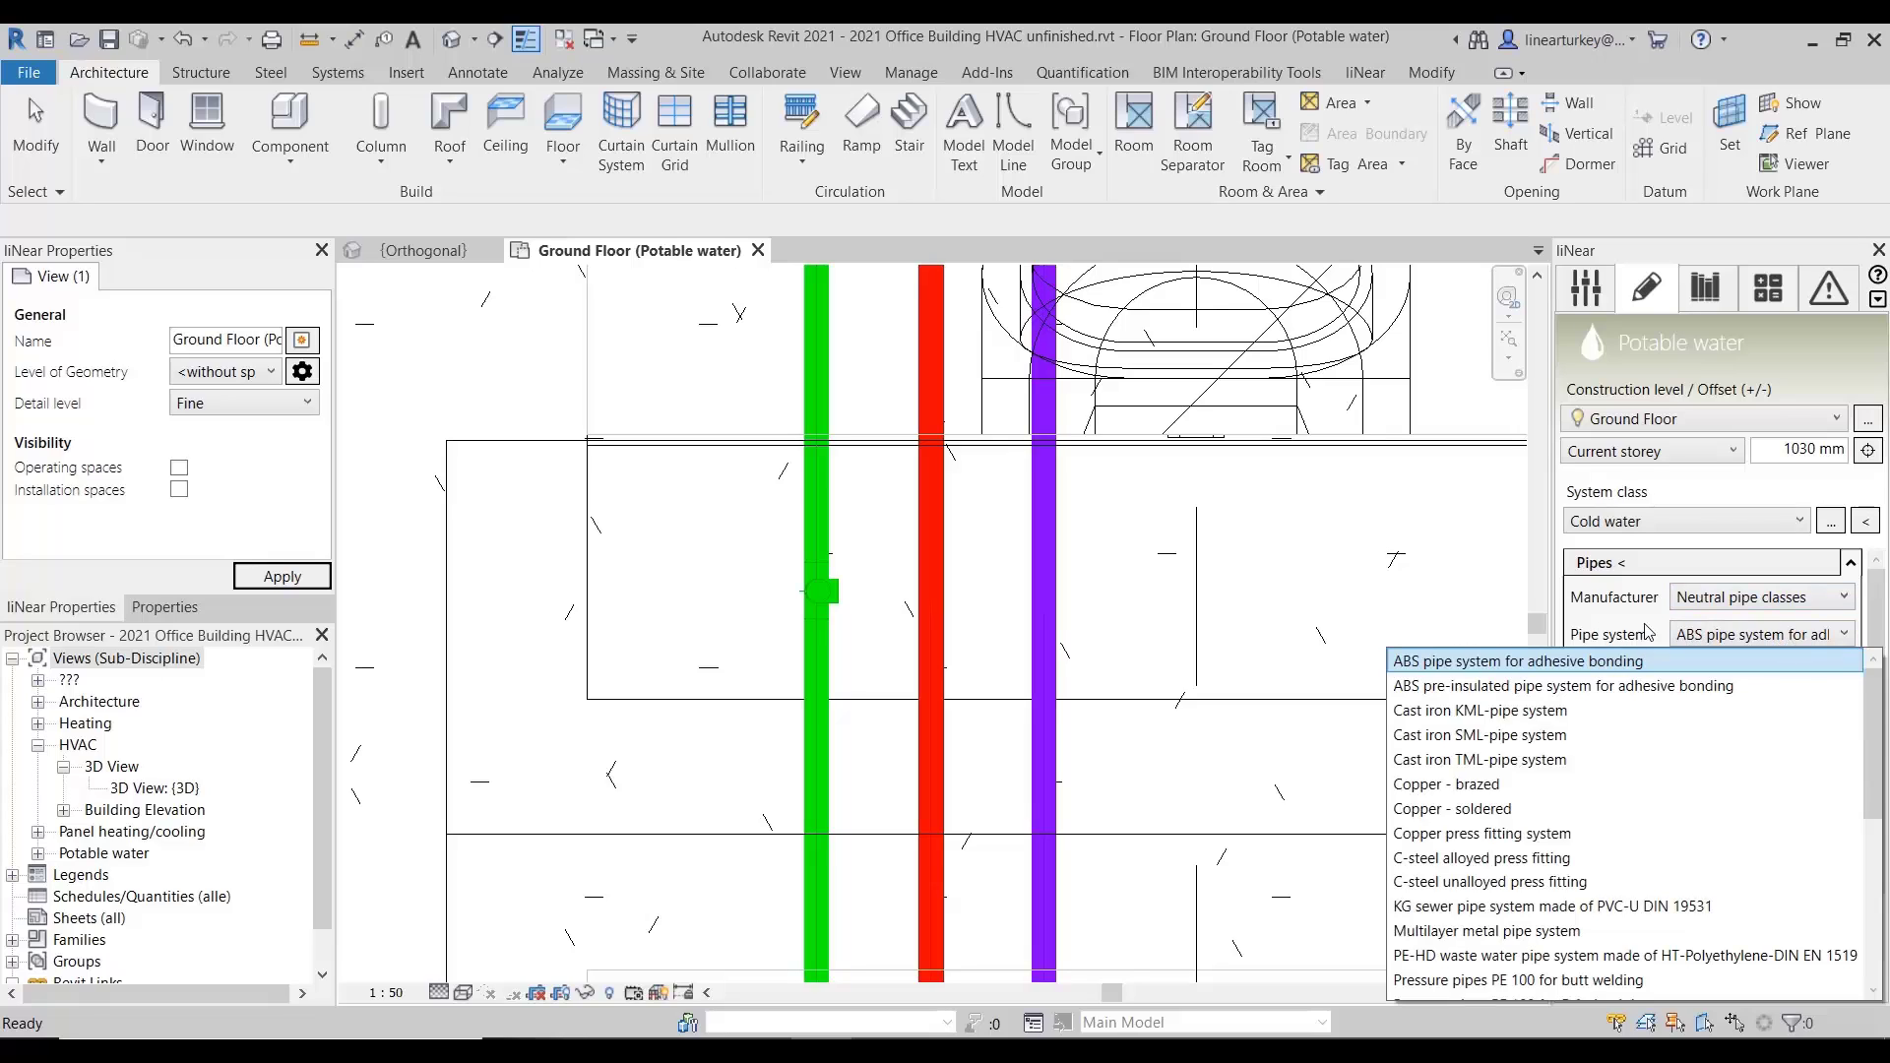
pyautogui.click(1649, 631)
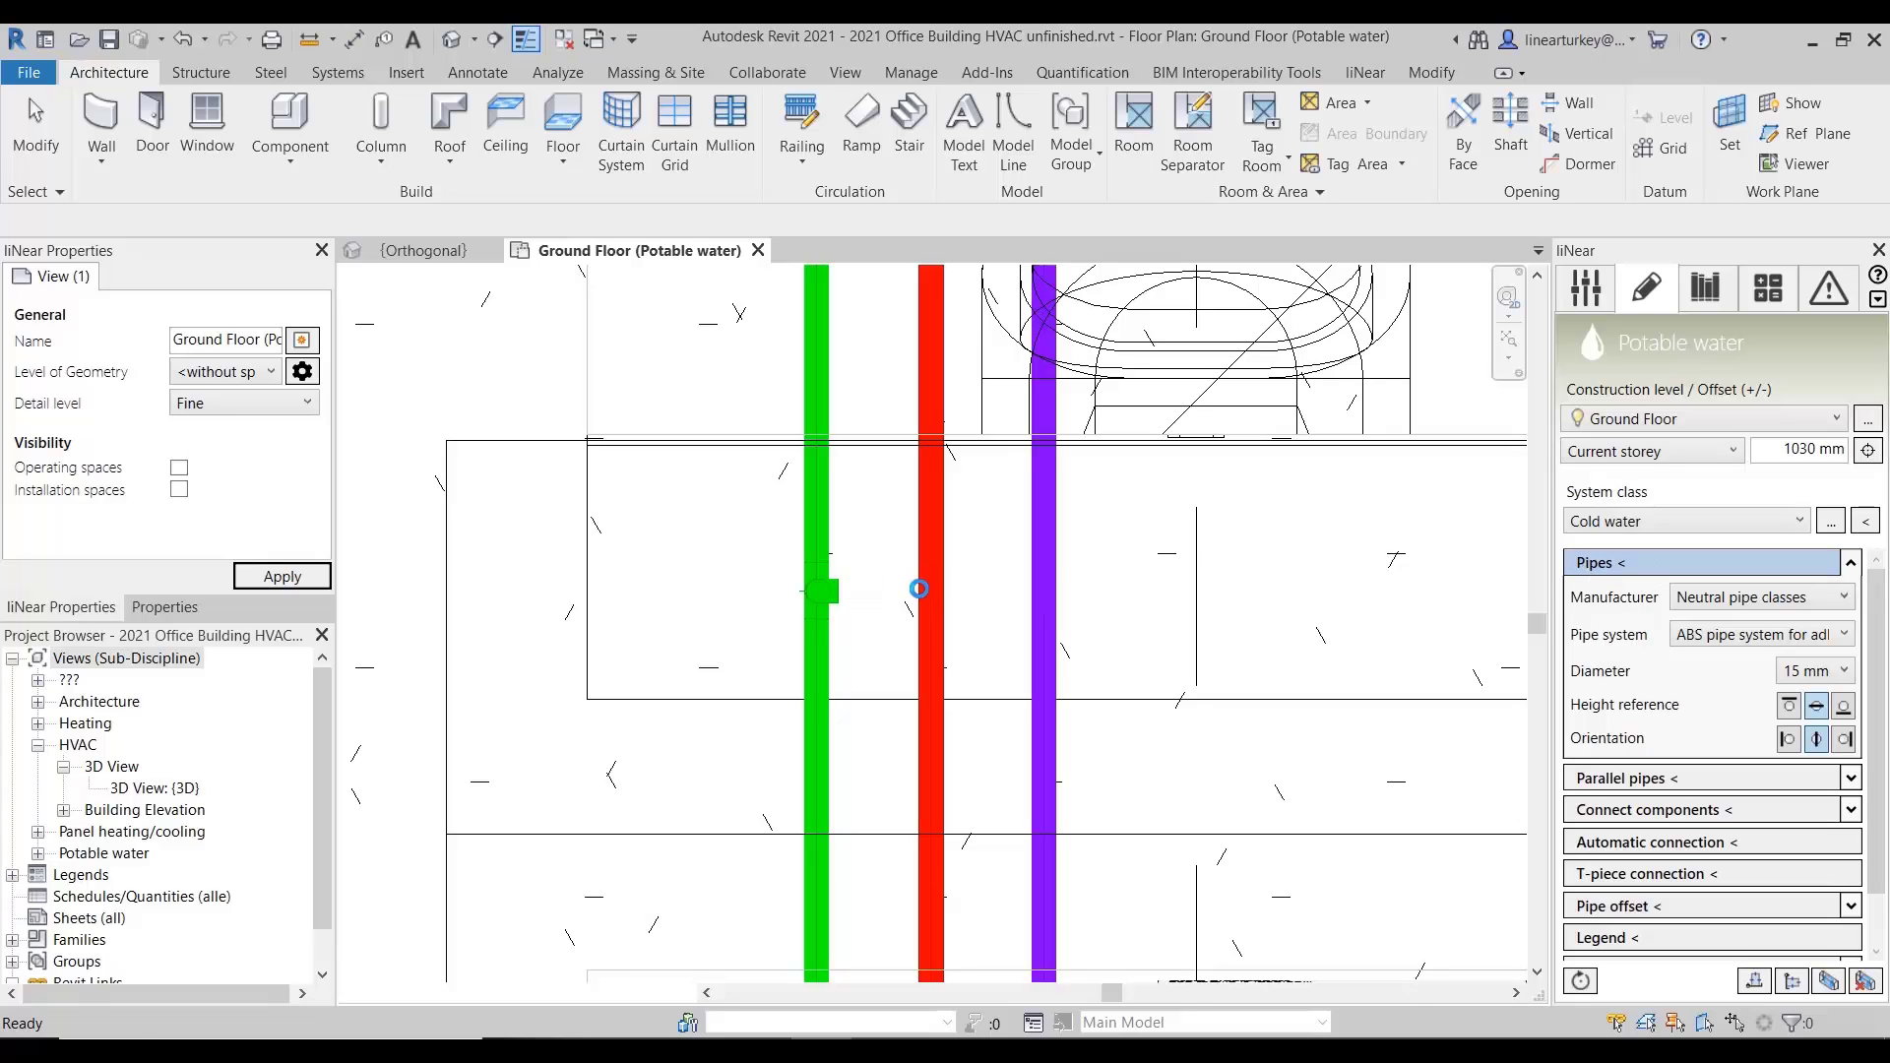
# - Draw a horizontal 15 mm cold water pipe from the elbow fitting through the wall cavity, ending just before the last lady's toilet
pyautogui.click(918, 589)
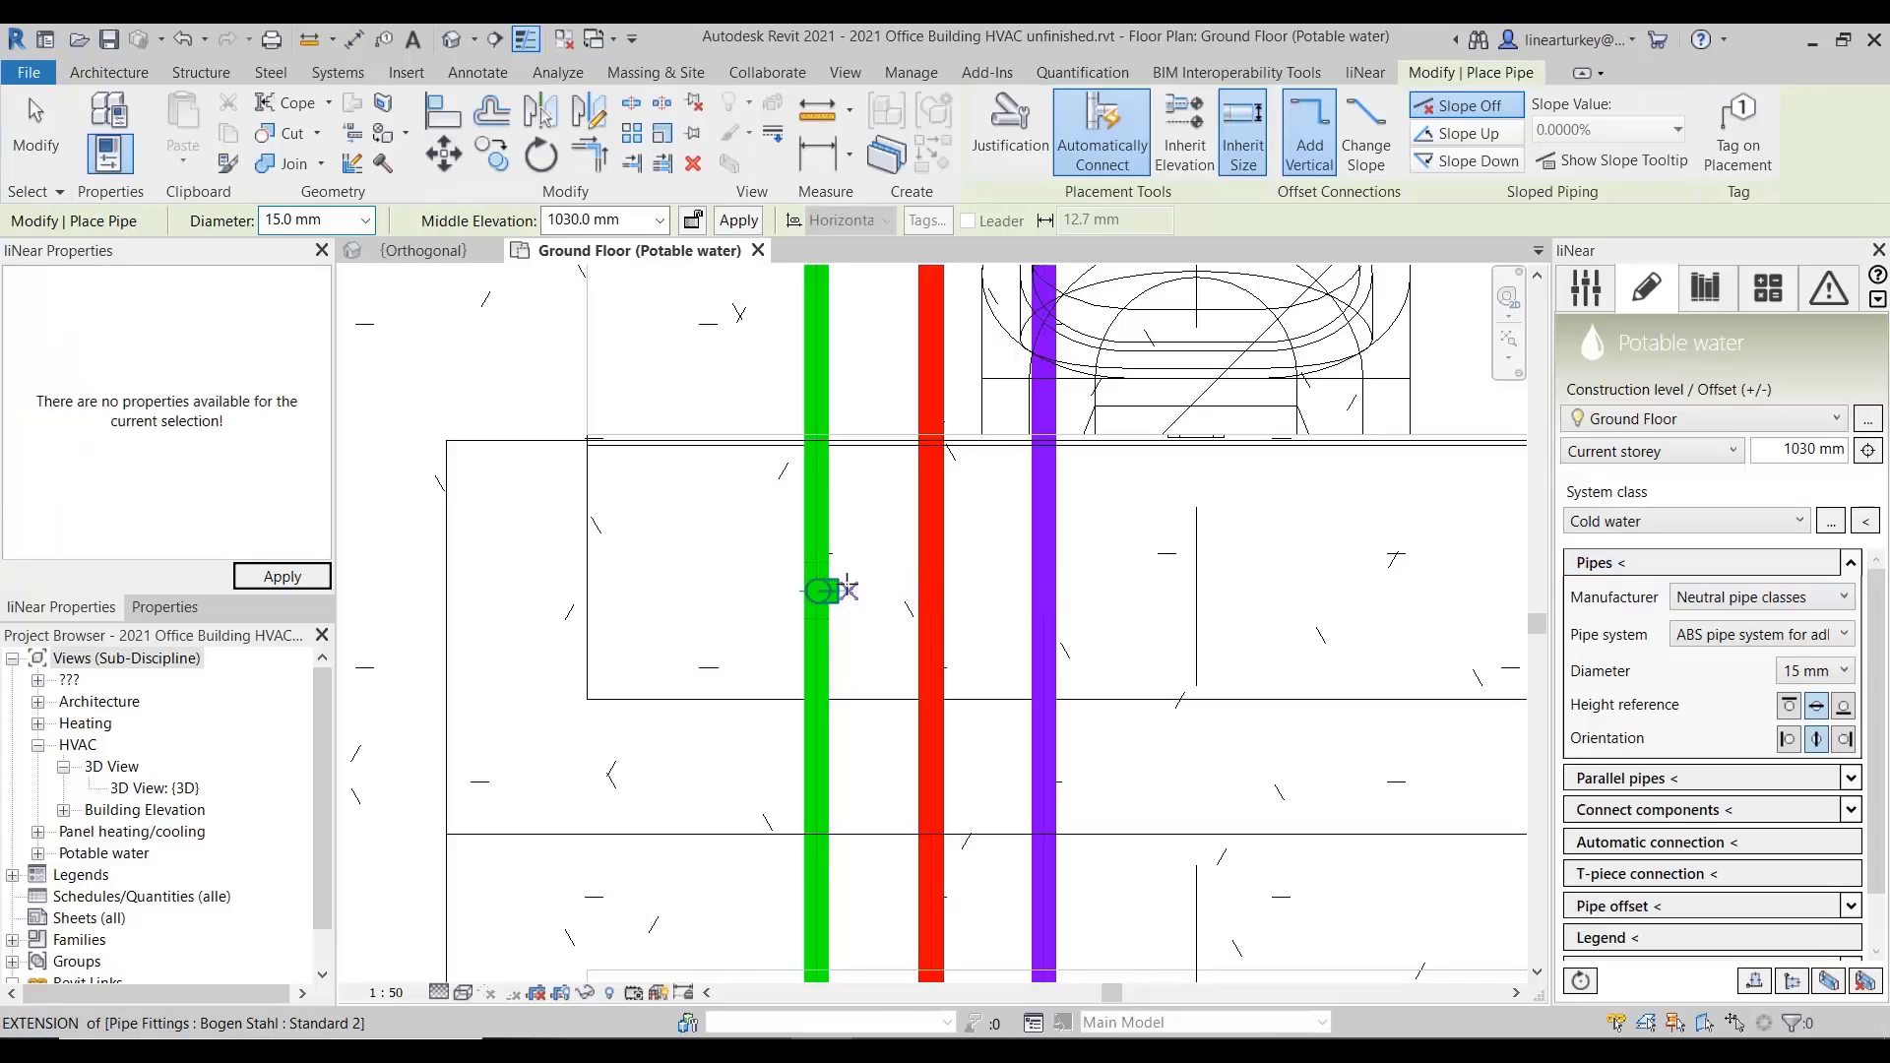
pyautogui.click(836, 589)
pyautogui.scroll(-2, 1182, 571)
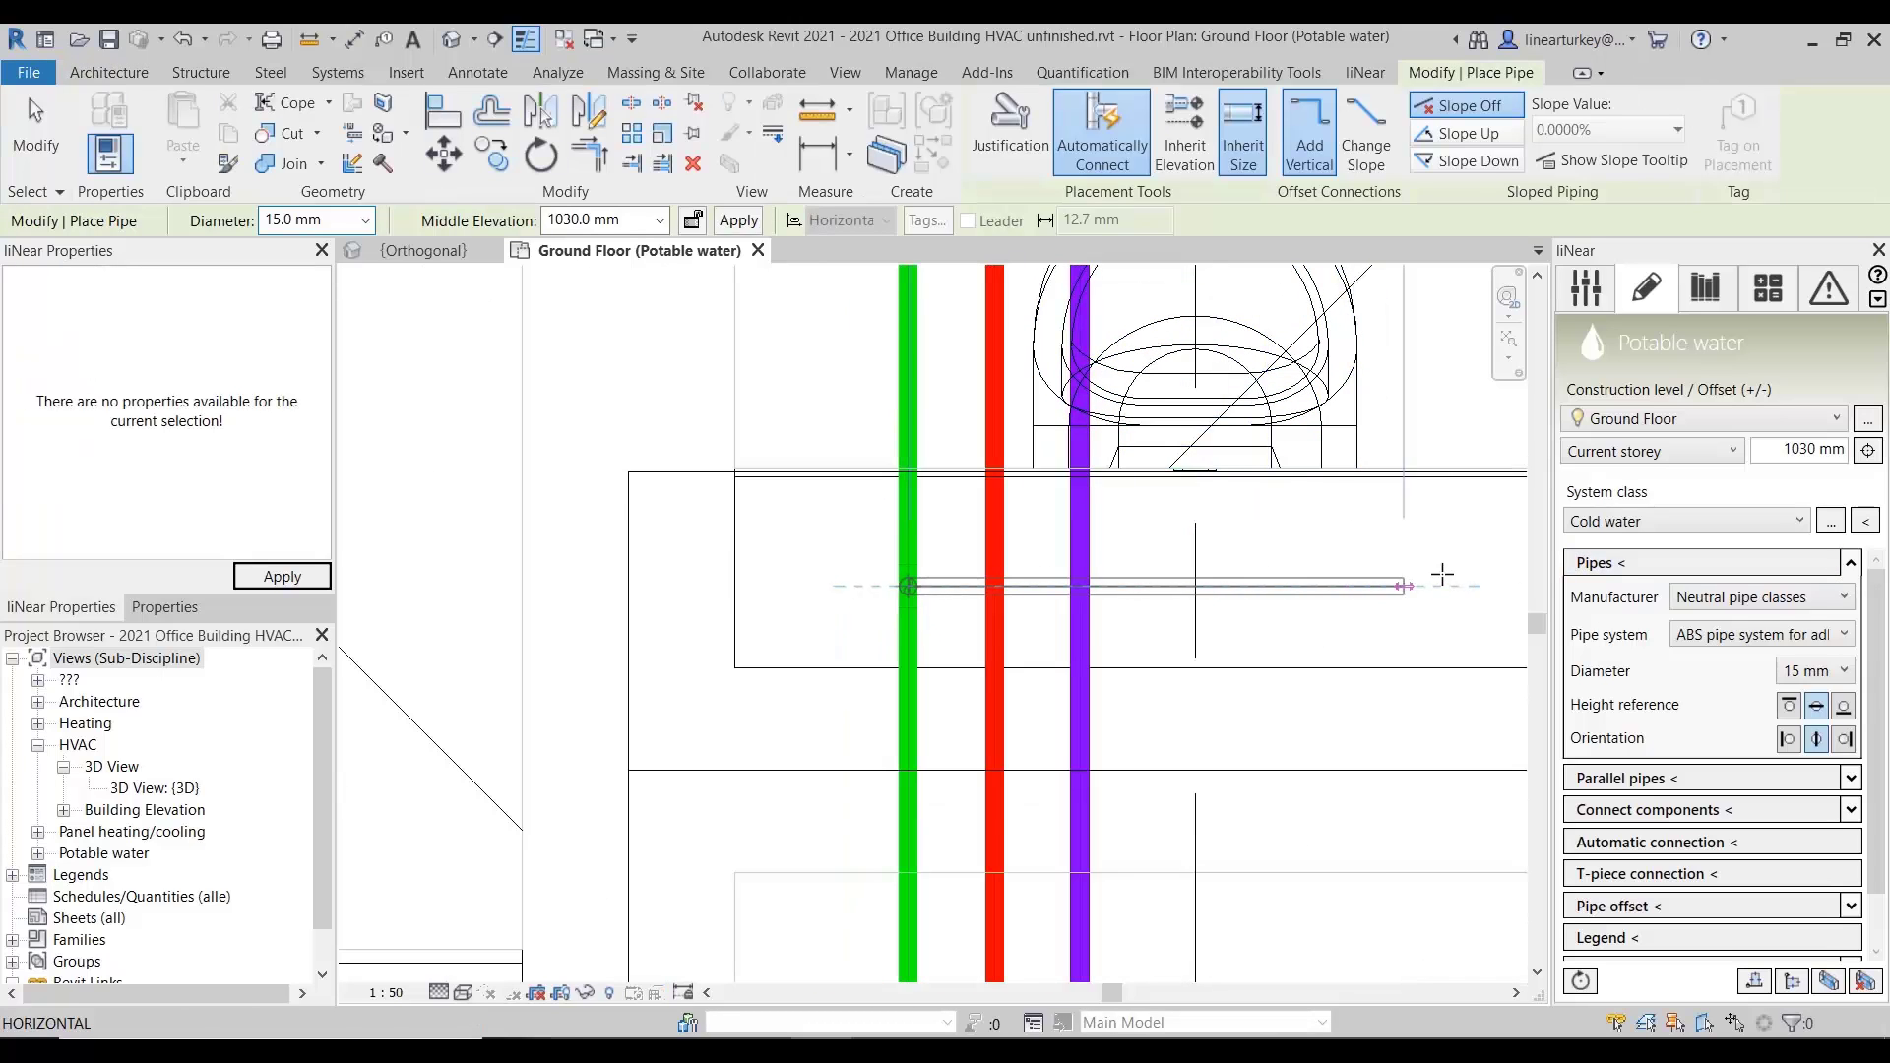
pyautogui.moveTo(1443, 574); pyautogui.dragTo(835, 603, button='middle')
pyautogui.scroll(-4, 772, 633)
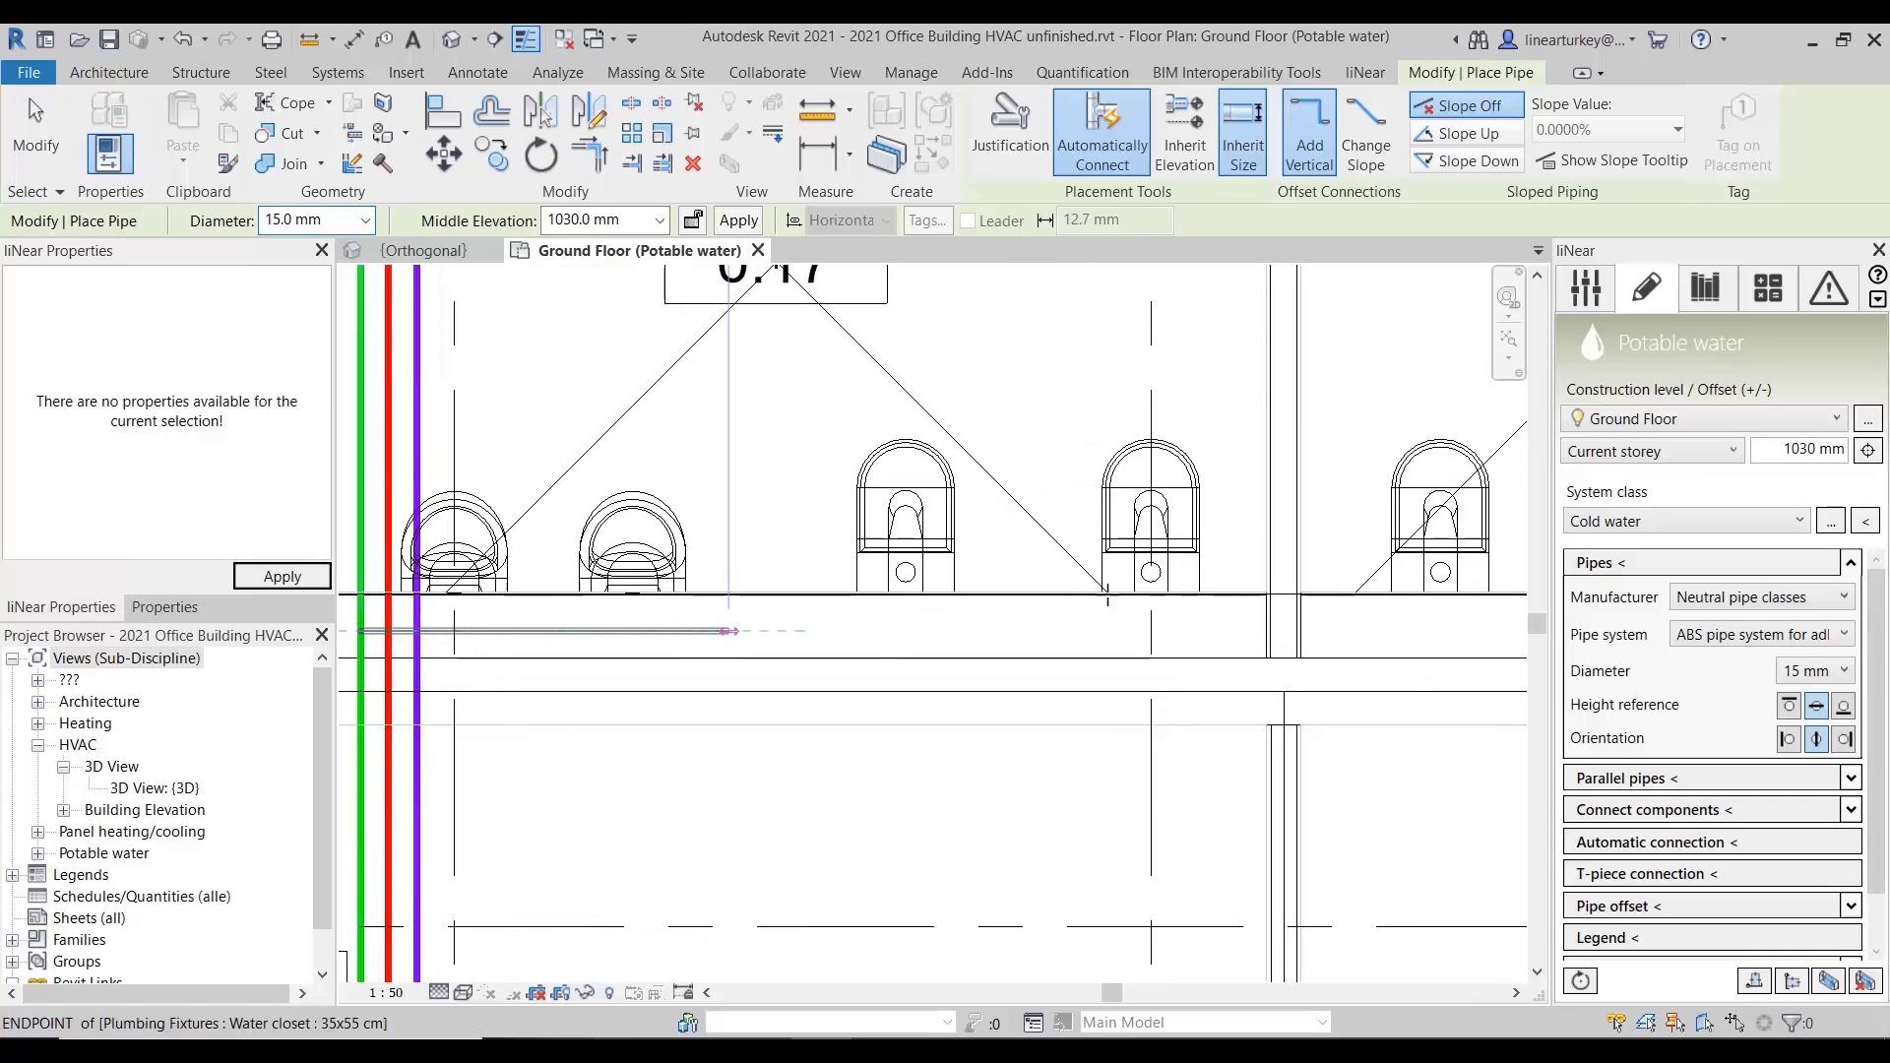
pyautogui.moveTo(1223, 607); pyautogui.dragTo(915, 633, button='middle')
pyautogui.moveTo(1172, 635); pyautogui.dragTo(955, 662, button='middle')
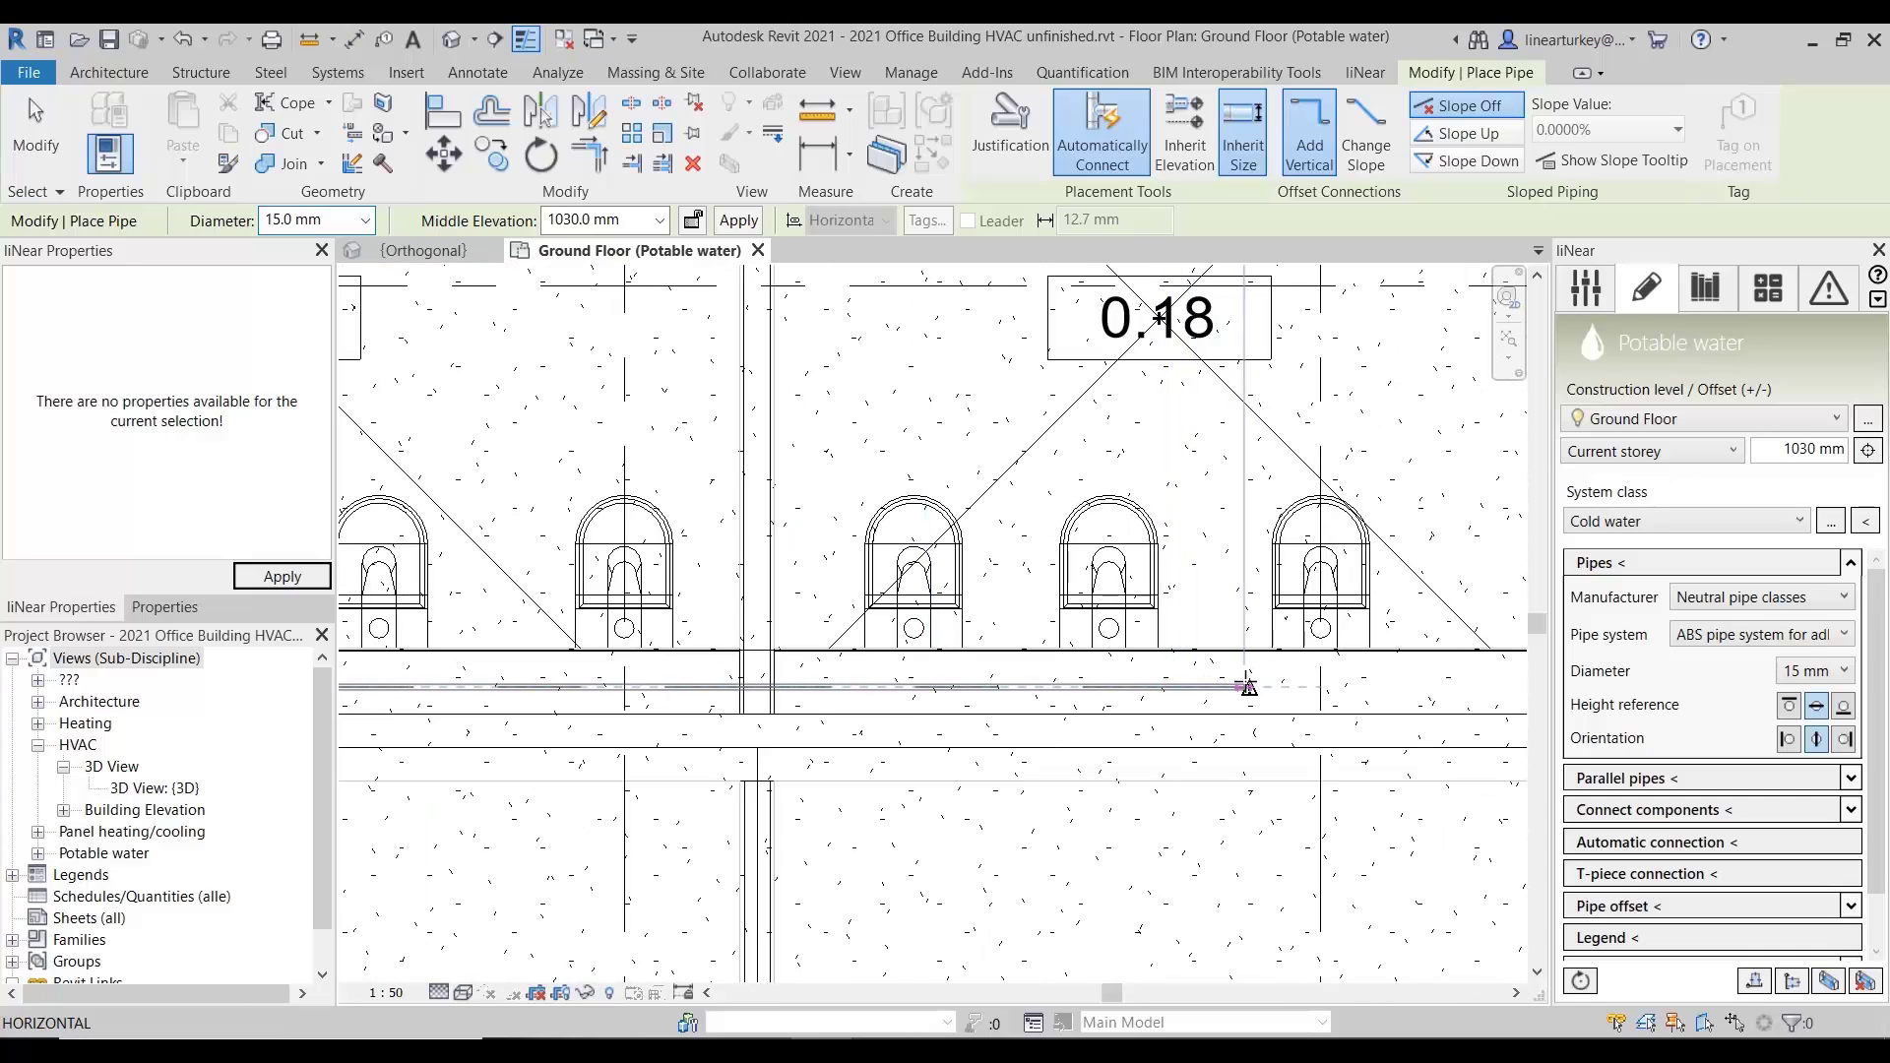
pyautogui.click(1249, 687)
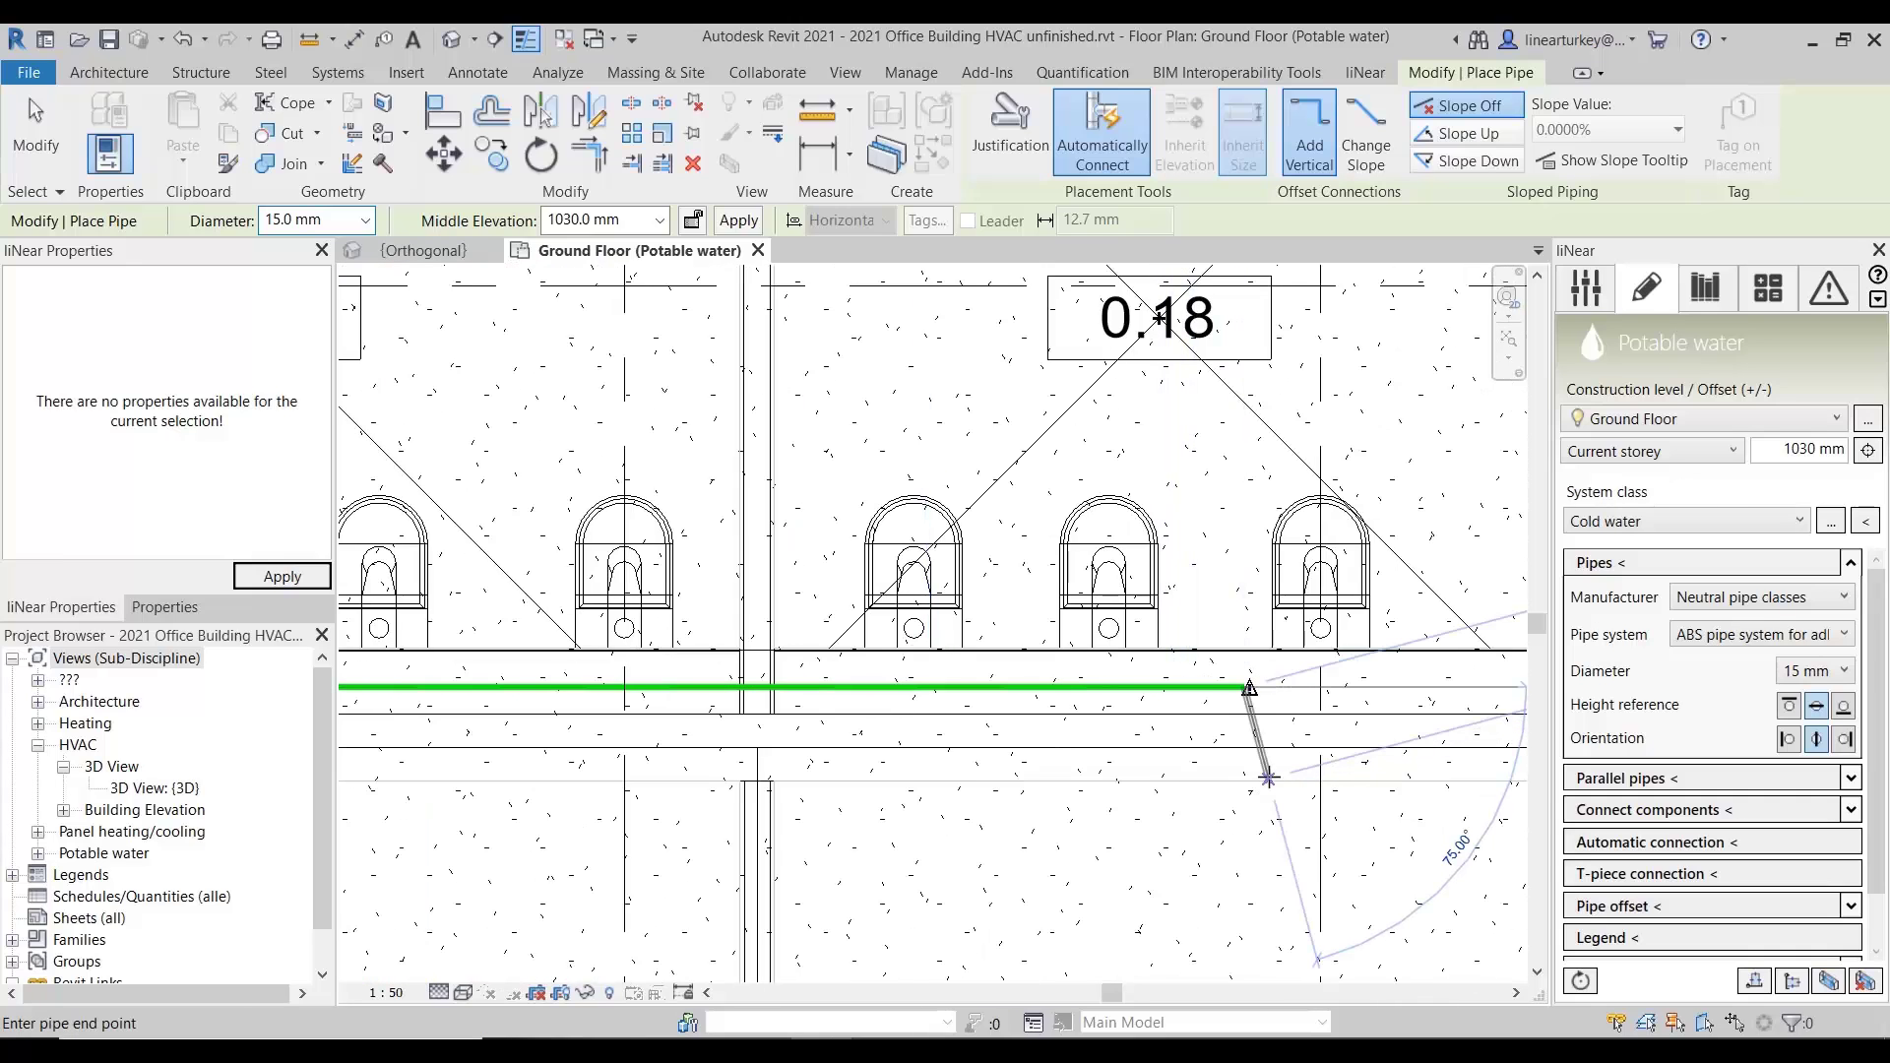
pyautogui.press('Escape')
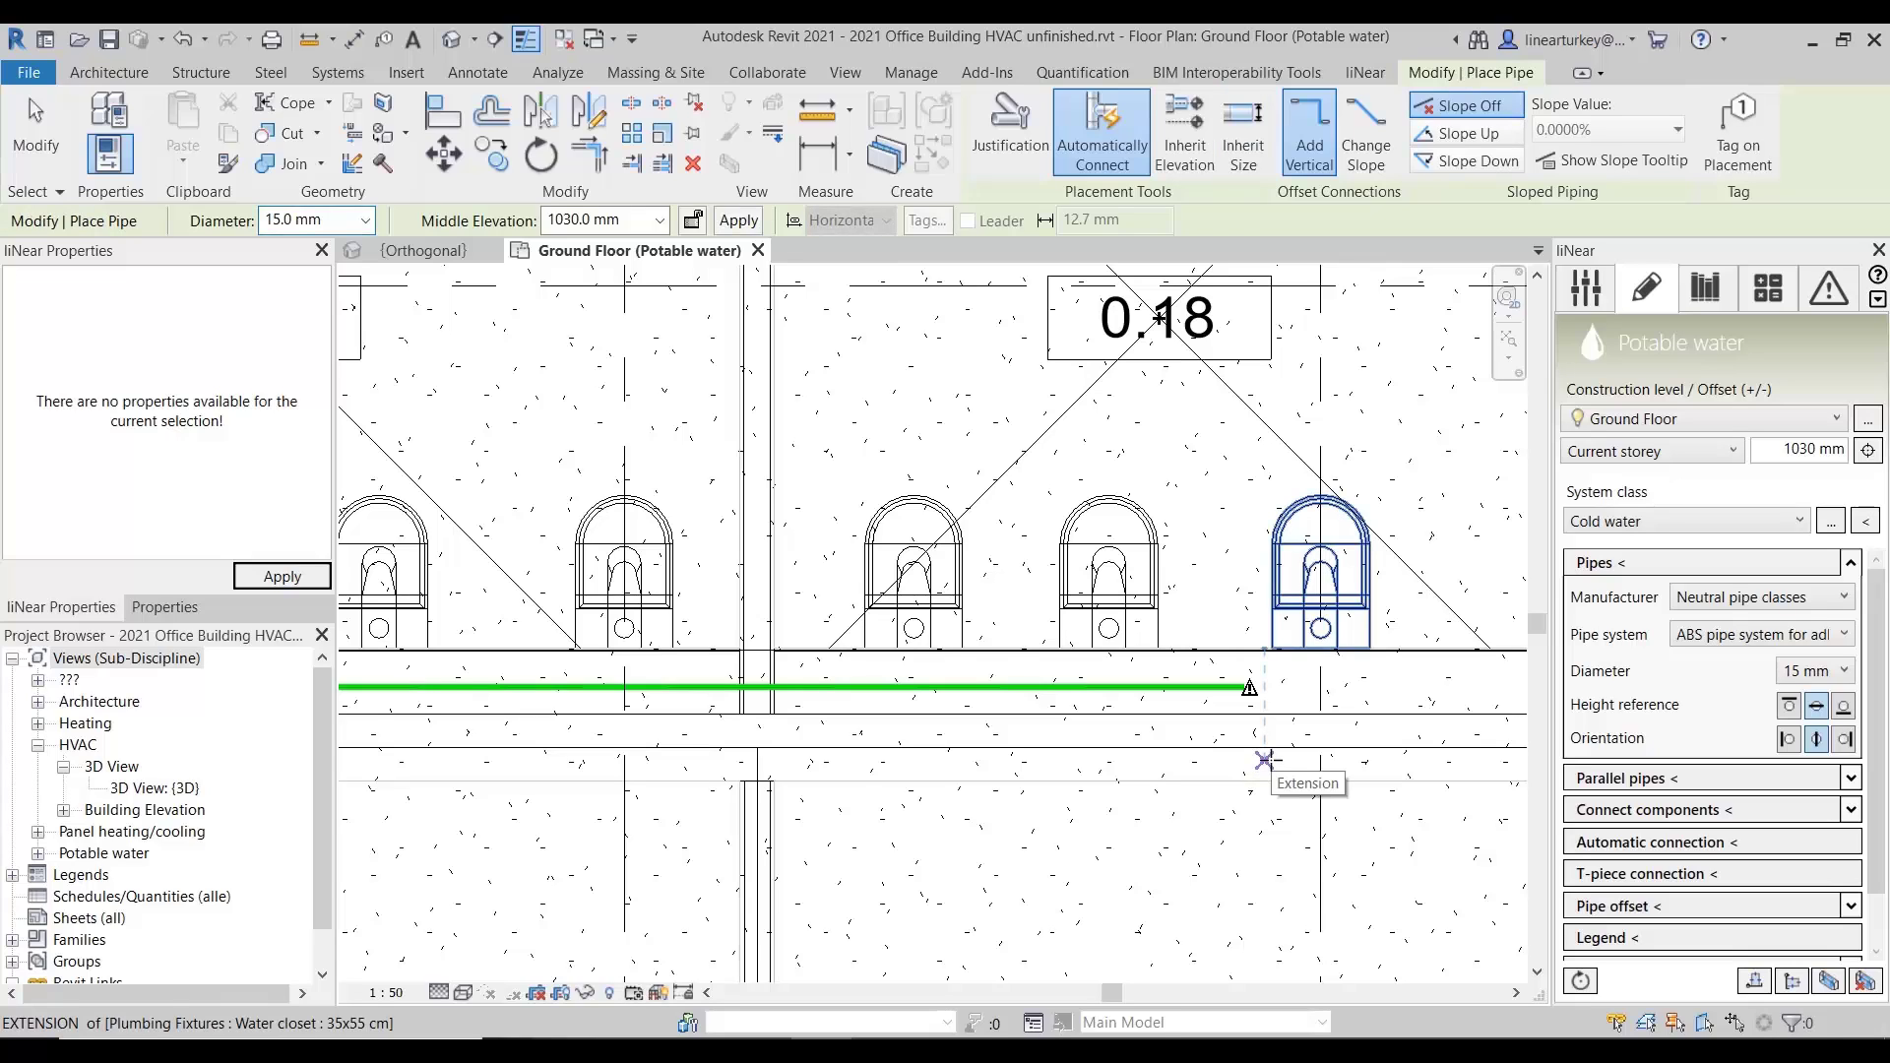
pyautogui.press('Escape')
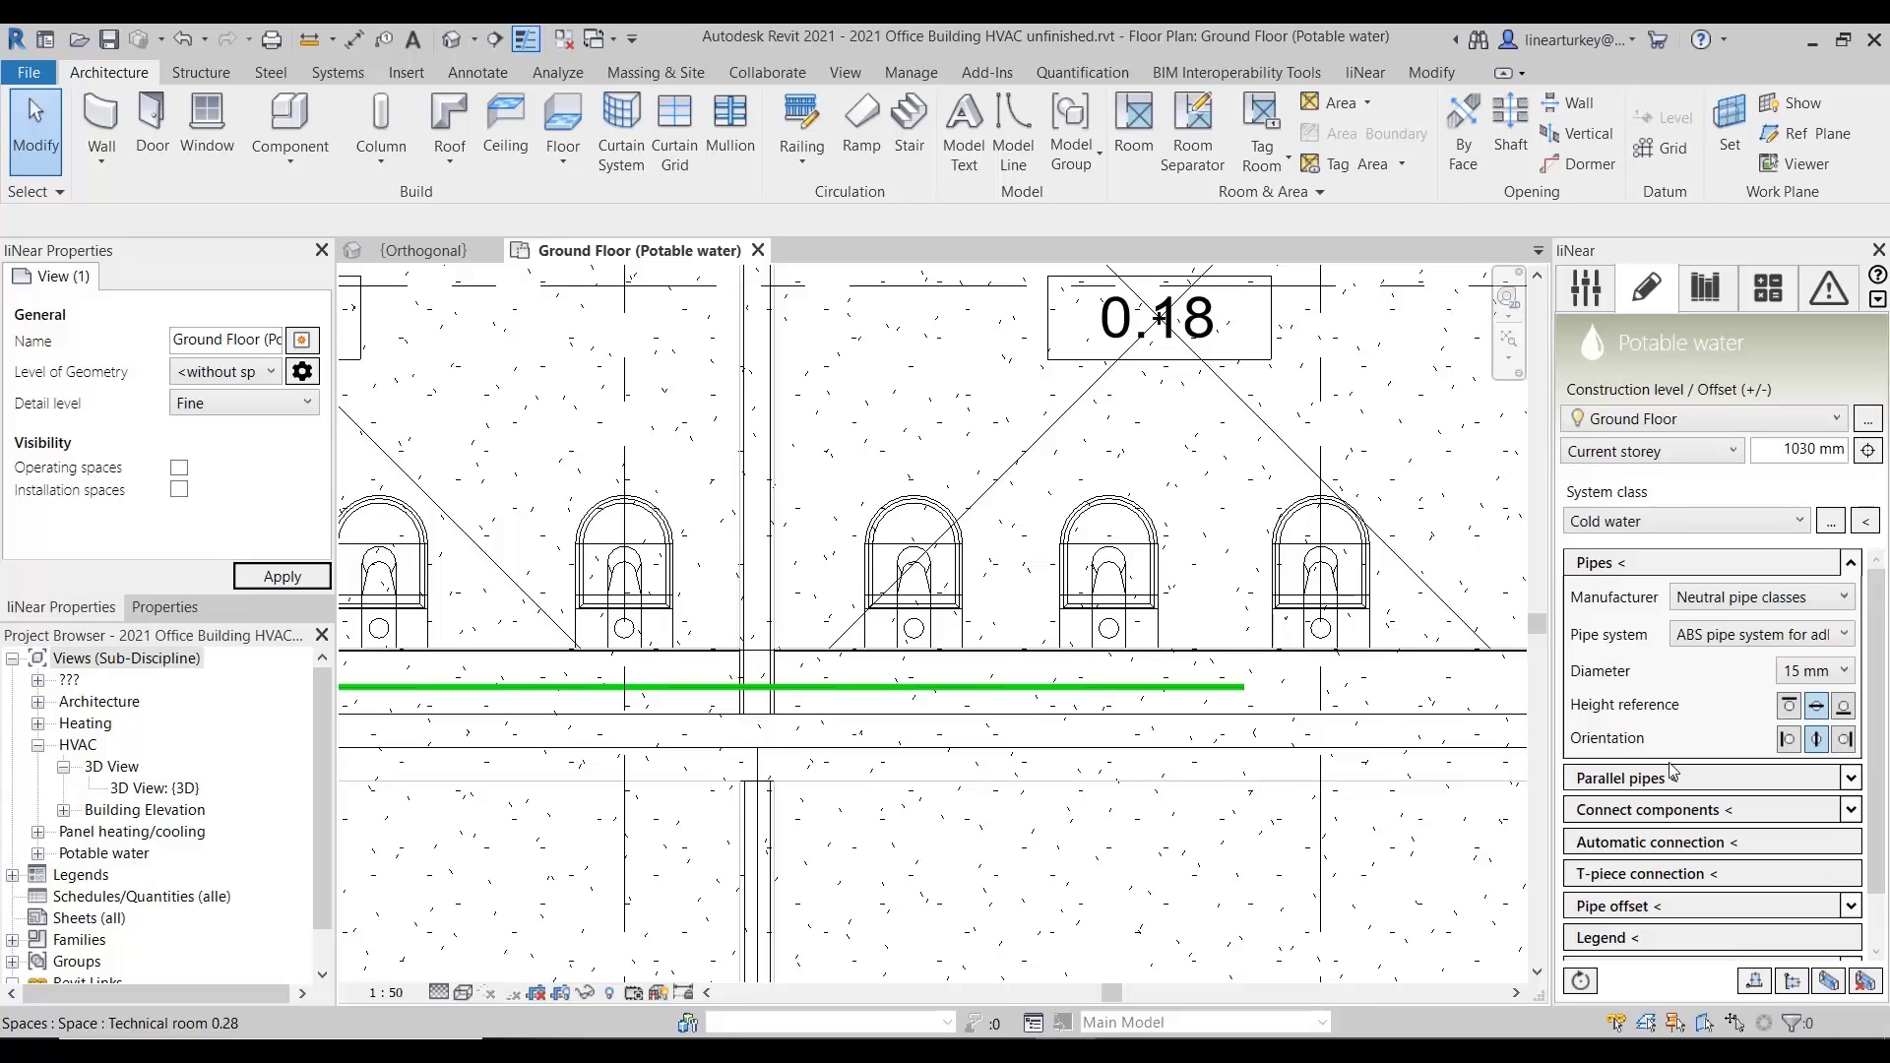
# - Configure the parallel pipes with potable water Circulation and Hot water lines, each 15 mm in diameter at a 50 mm distance
pyautogui.click(1852, 778)
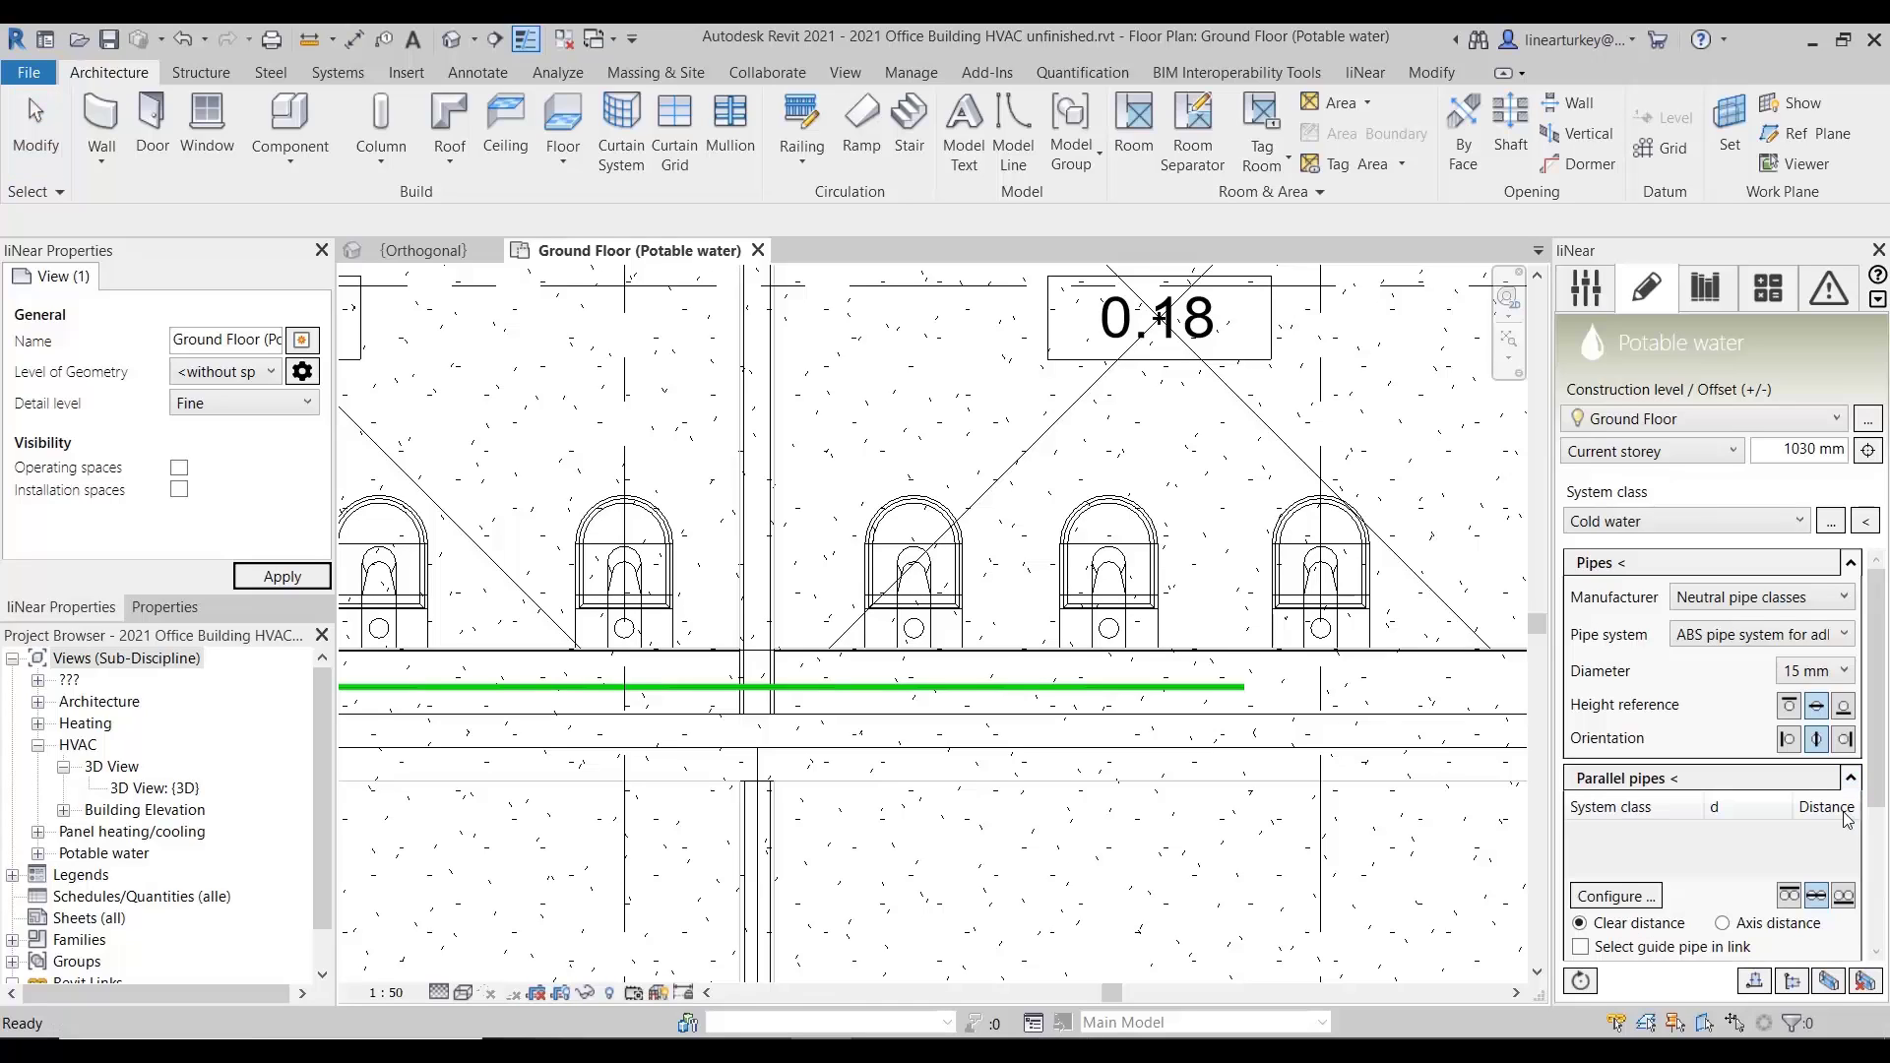
pyautogui.click(1629, 897)
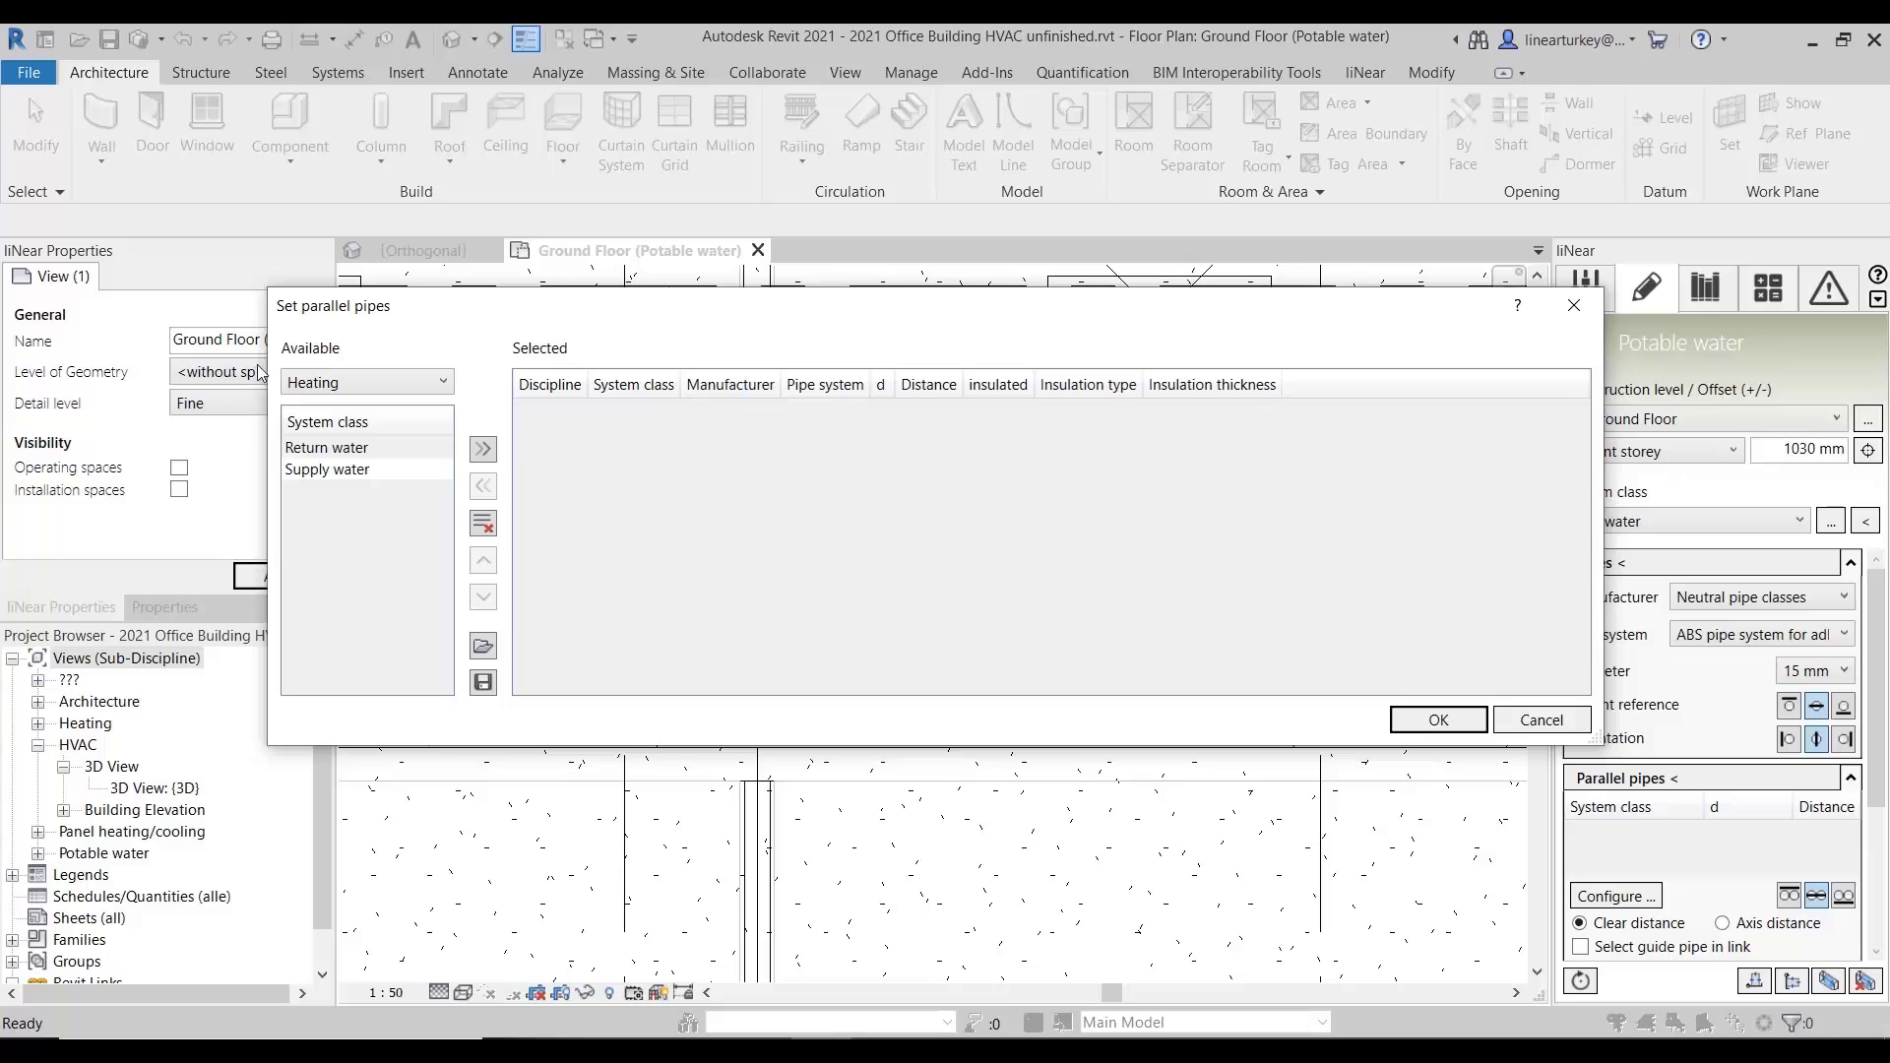
pyautogui.click(335, 383)
pyautogui.click(393, 435)
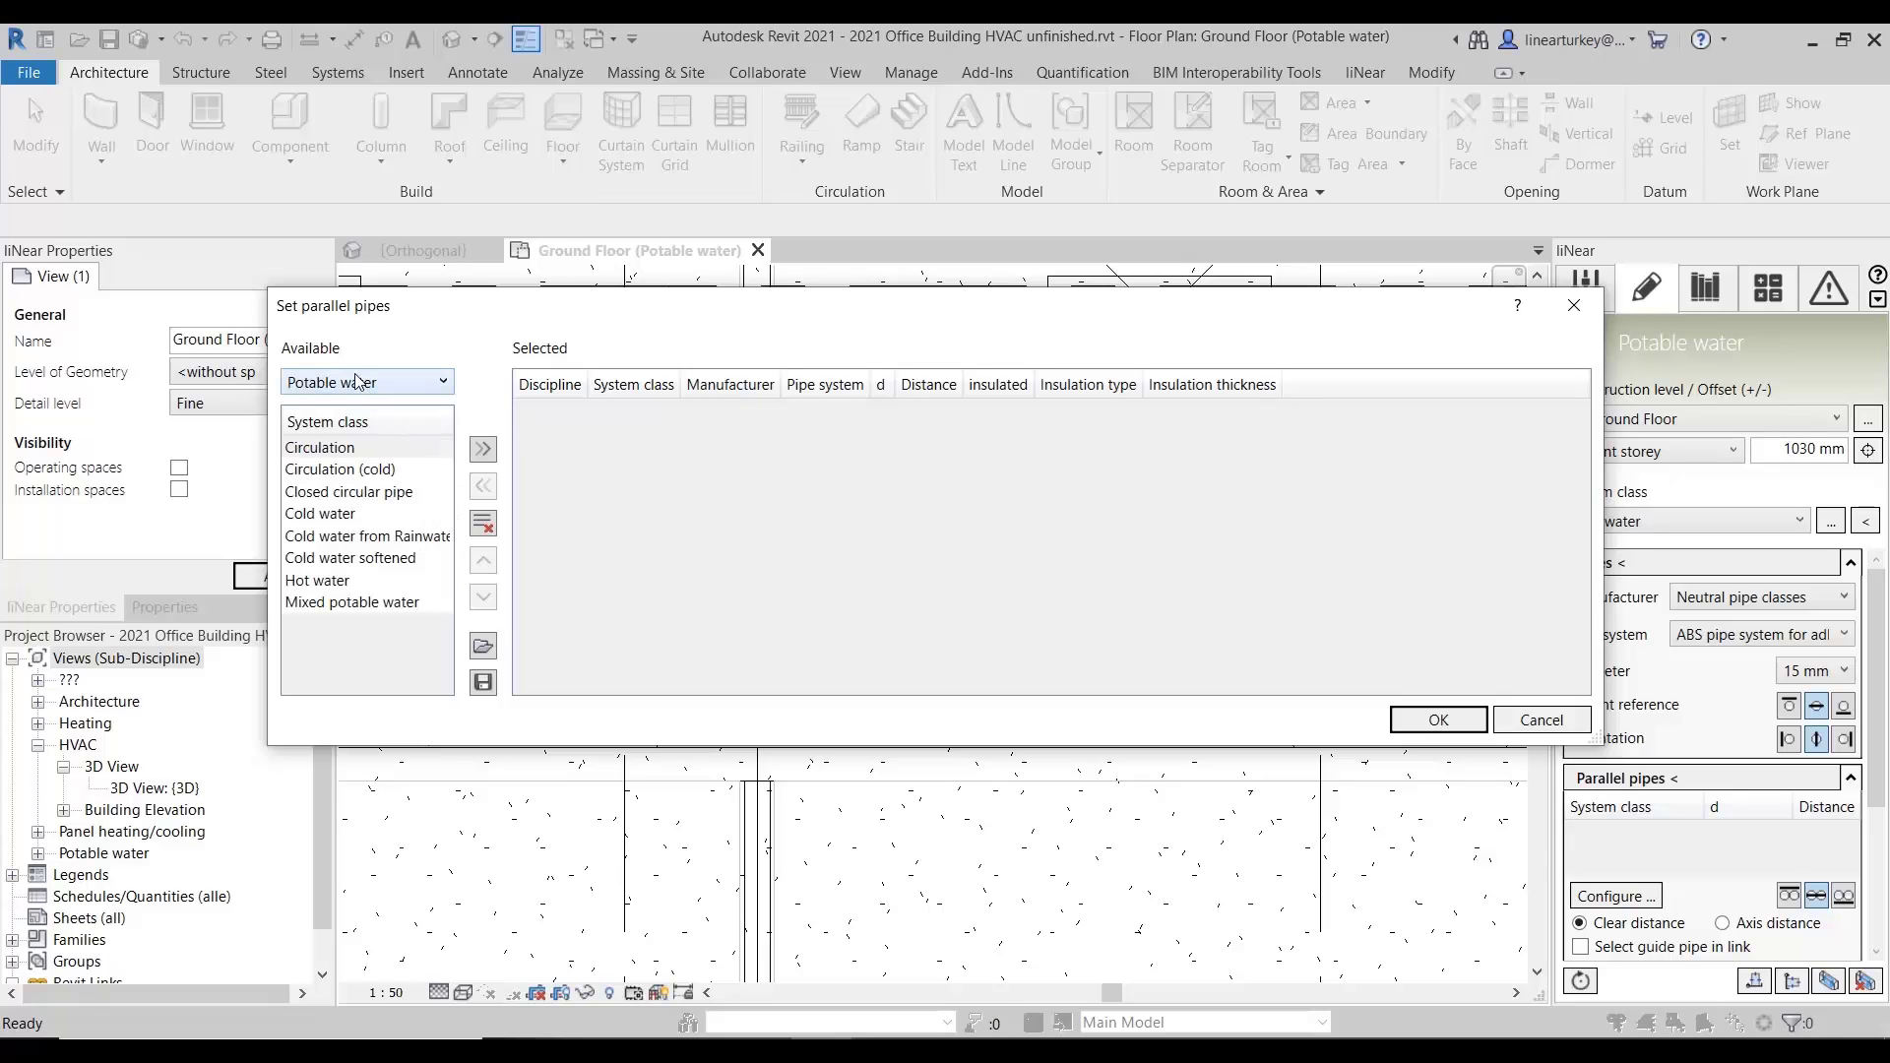
pyautogui.click(361, 452)
pyautogui.click(485, 450)
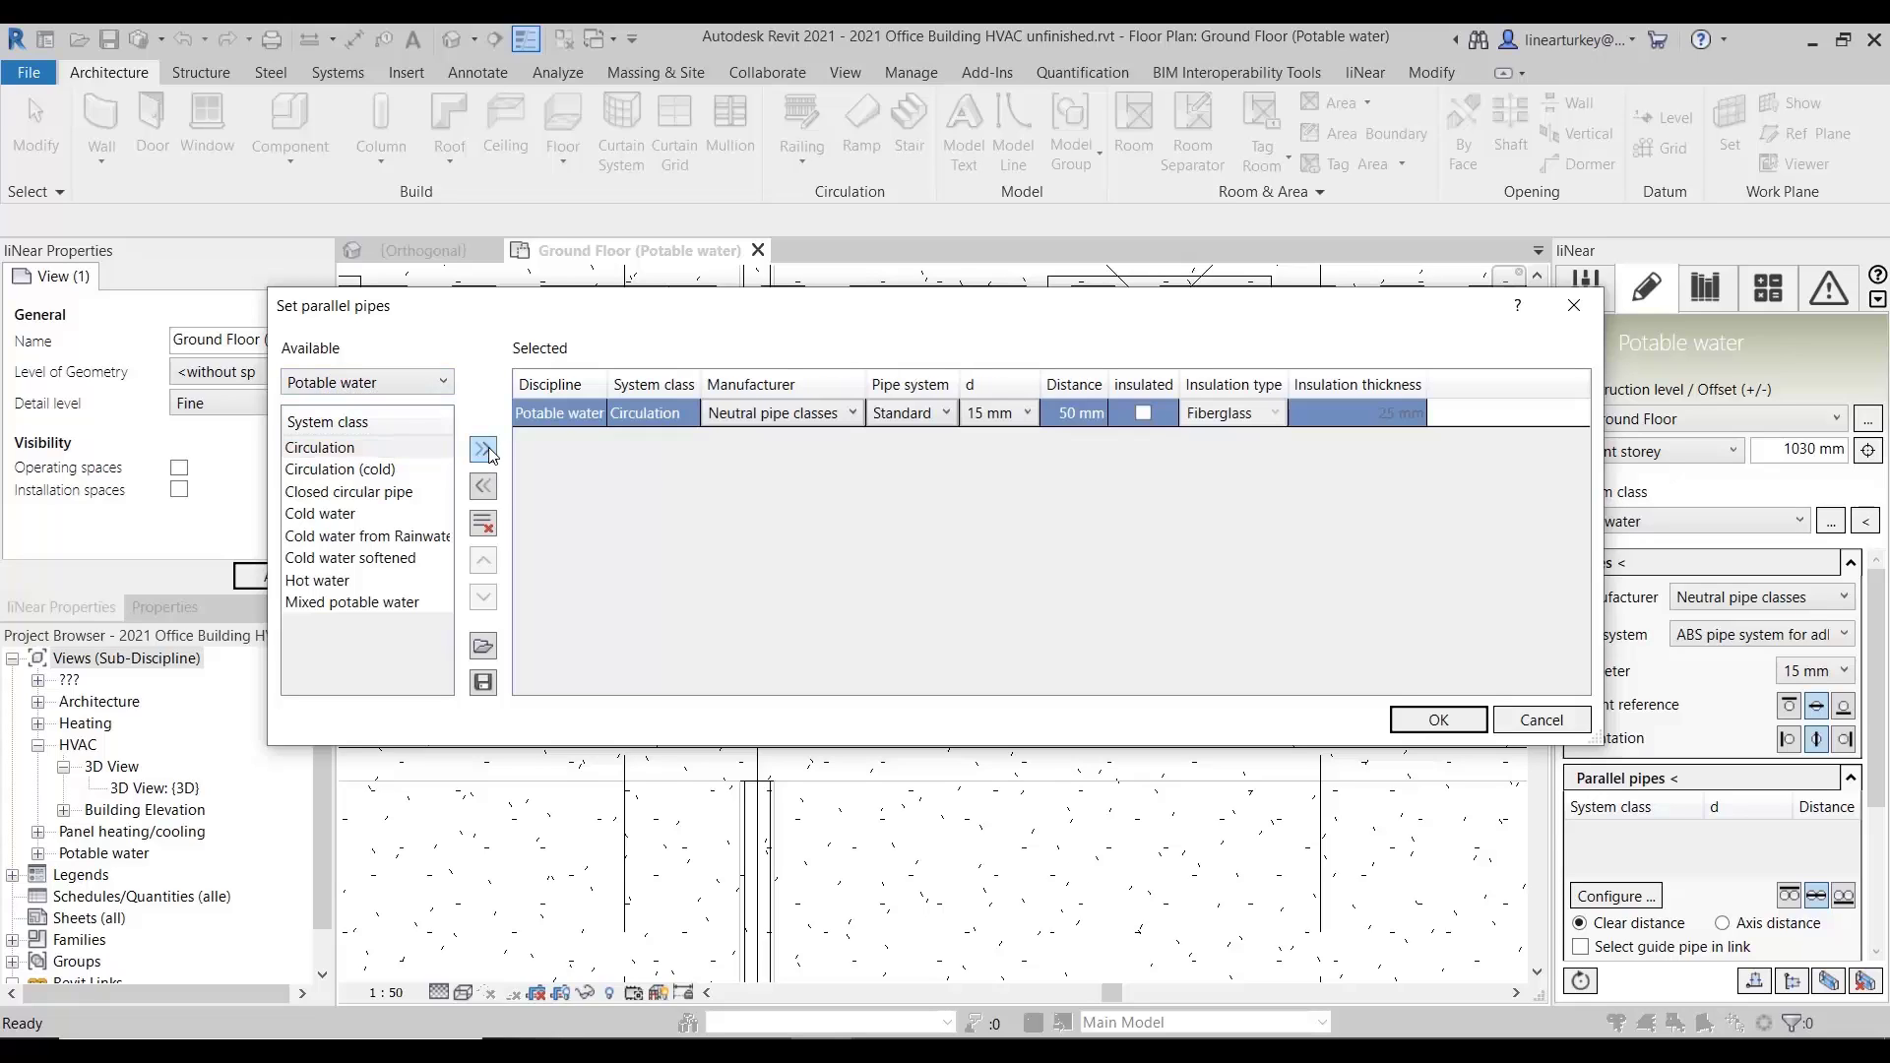
pyautogui.click(359, 579)
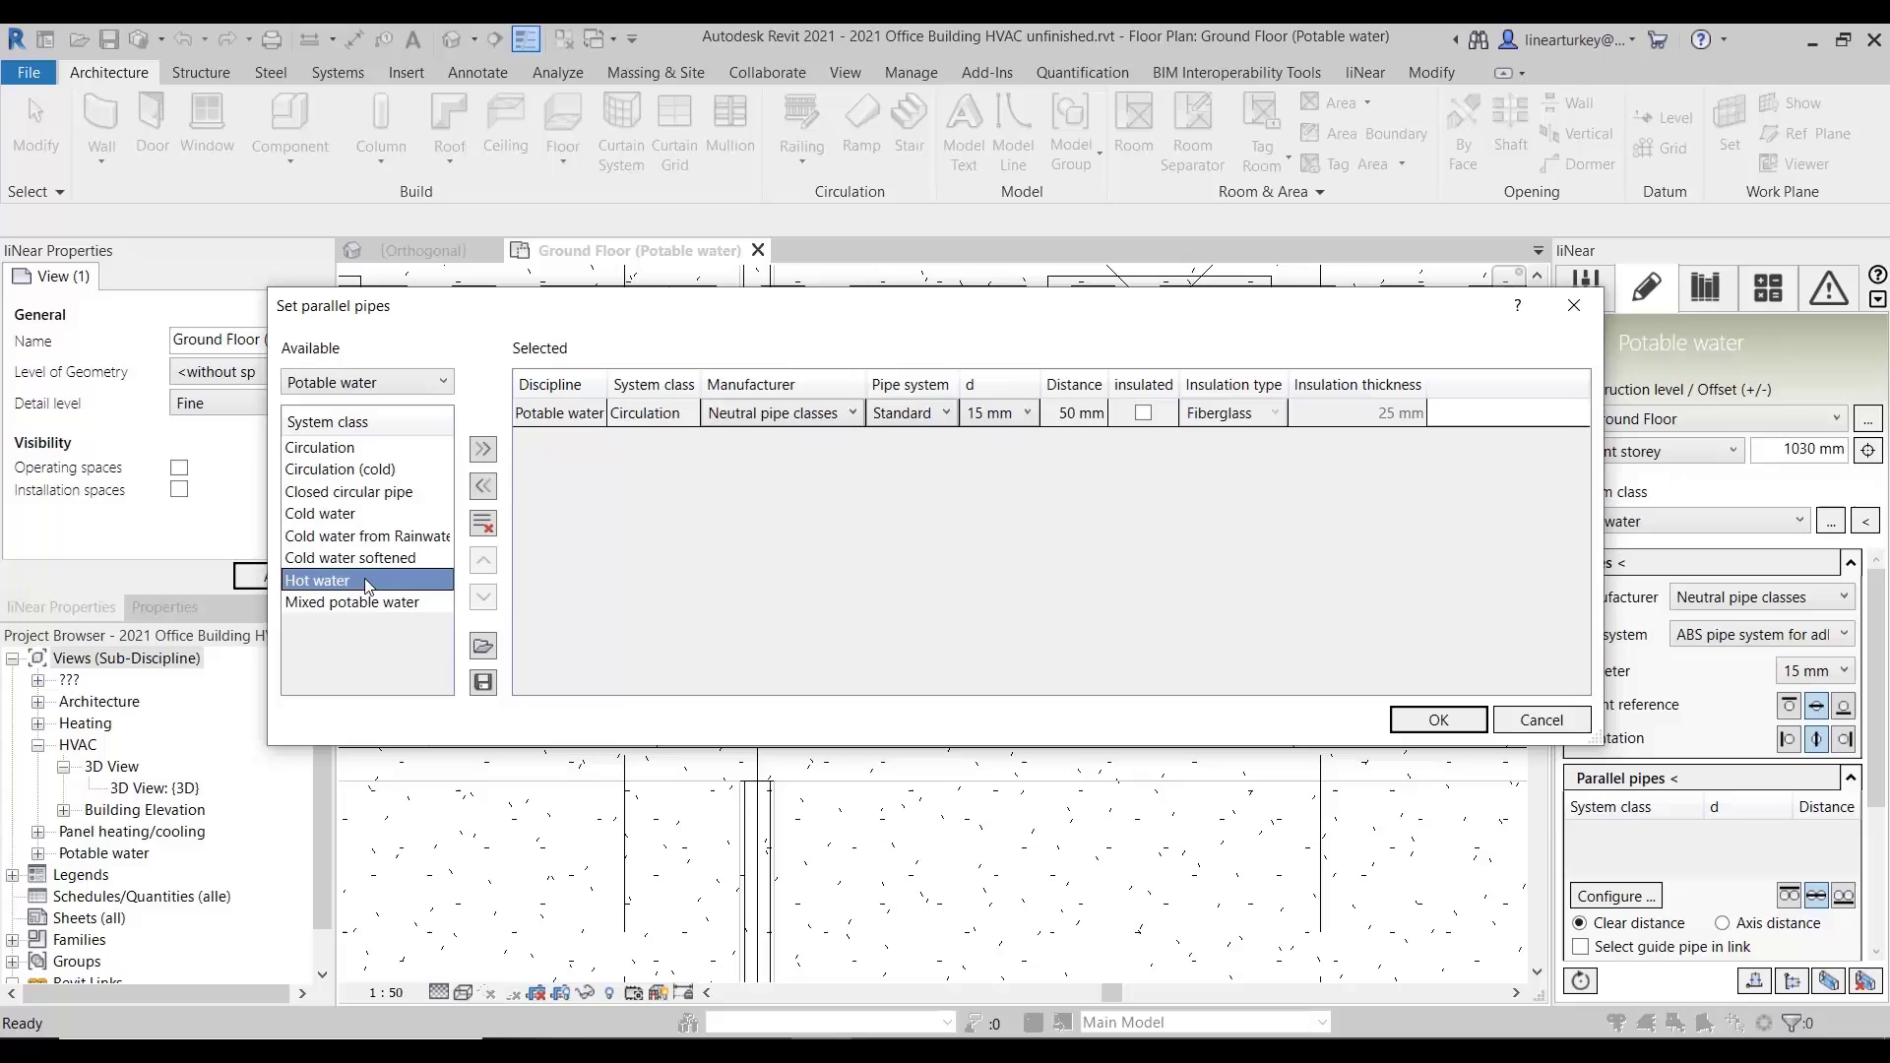
pyautogui.click(482, 450)
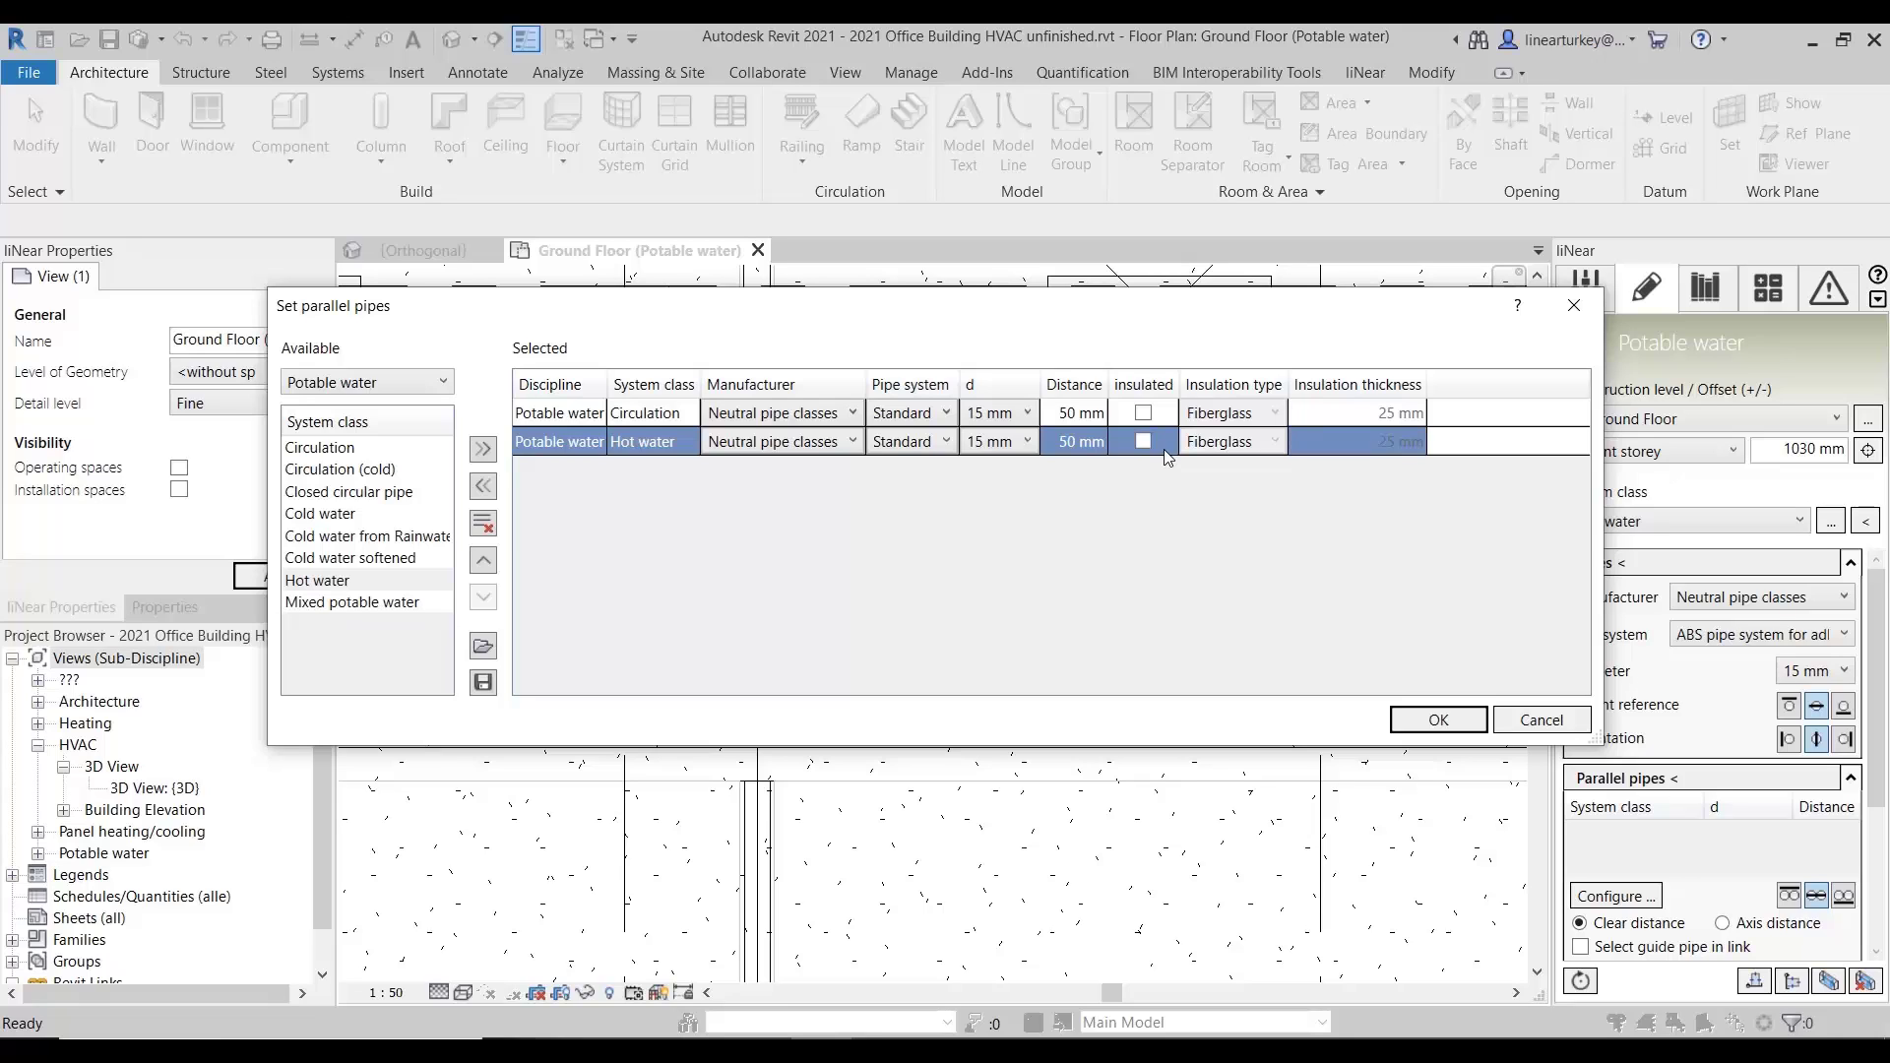
pyautogui.click(1445, 720)
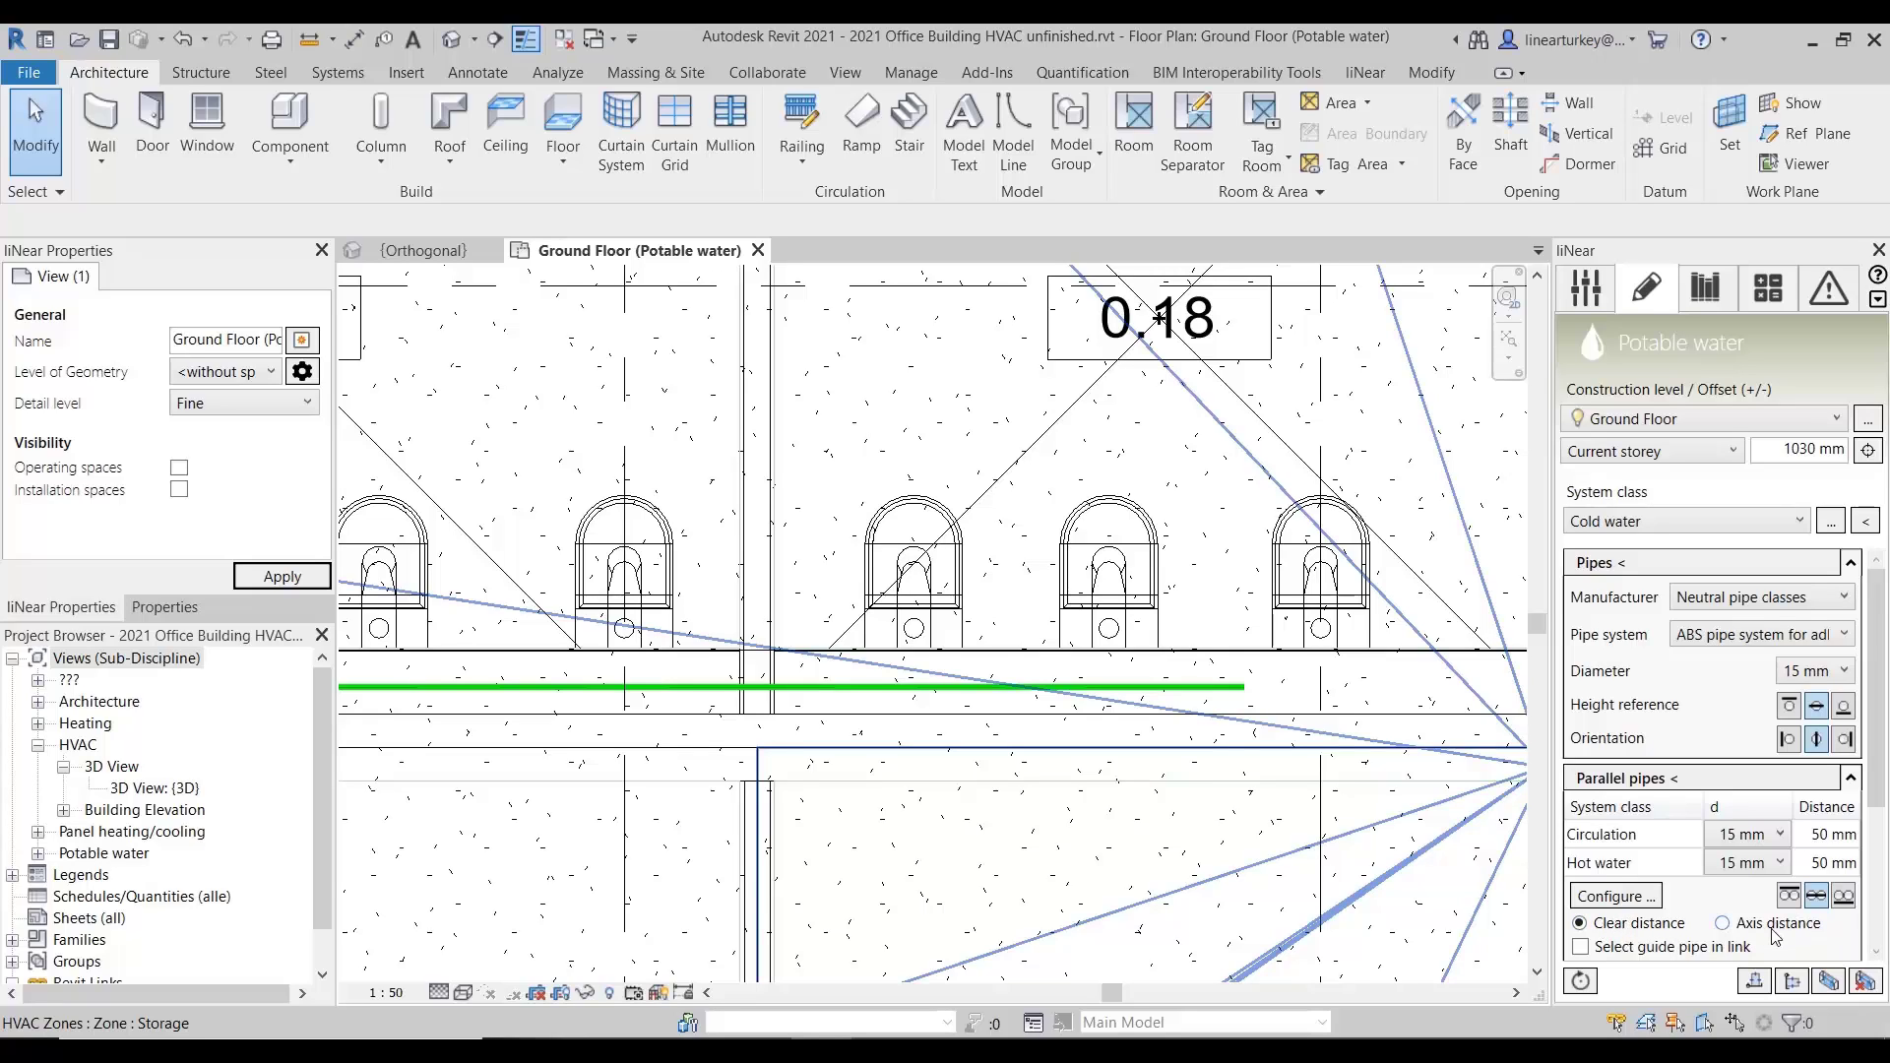
# - Create circulation and hot water pipes parallel to the cold water pipe, cycling through the layout variants and applying the one below it
pyautogui.click(1699, 782)
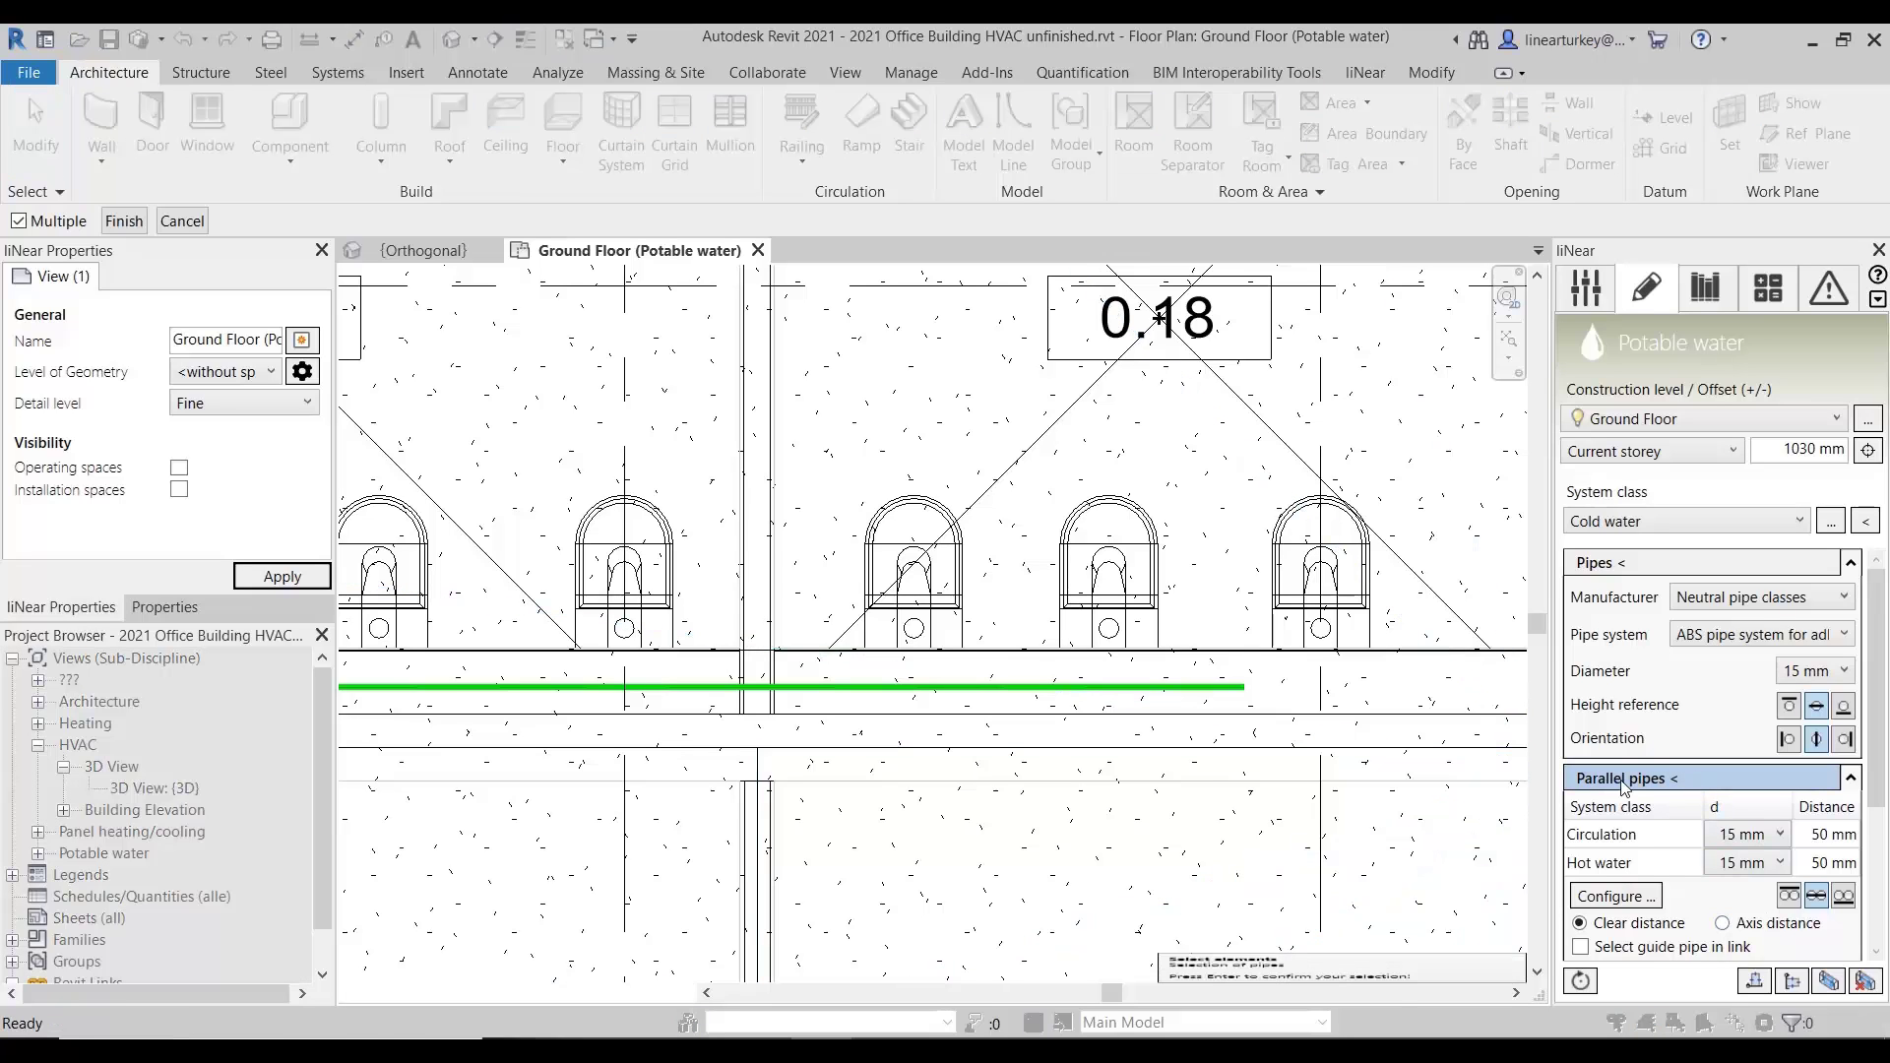
pyautogui.click(1154, 688)
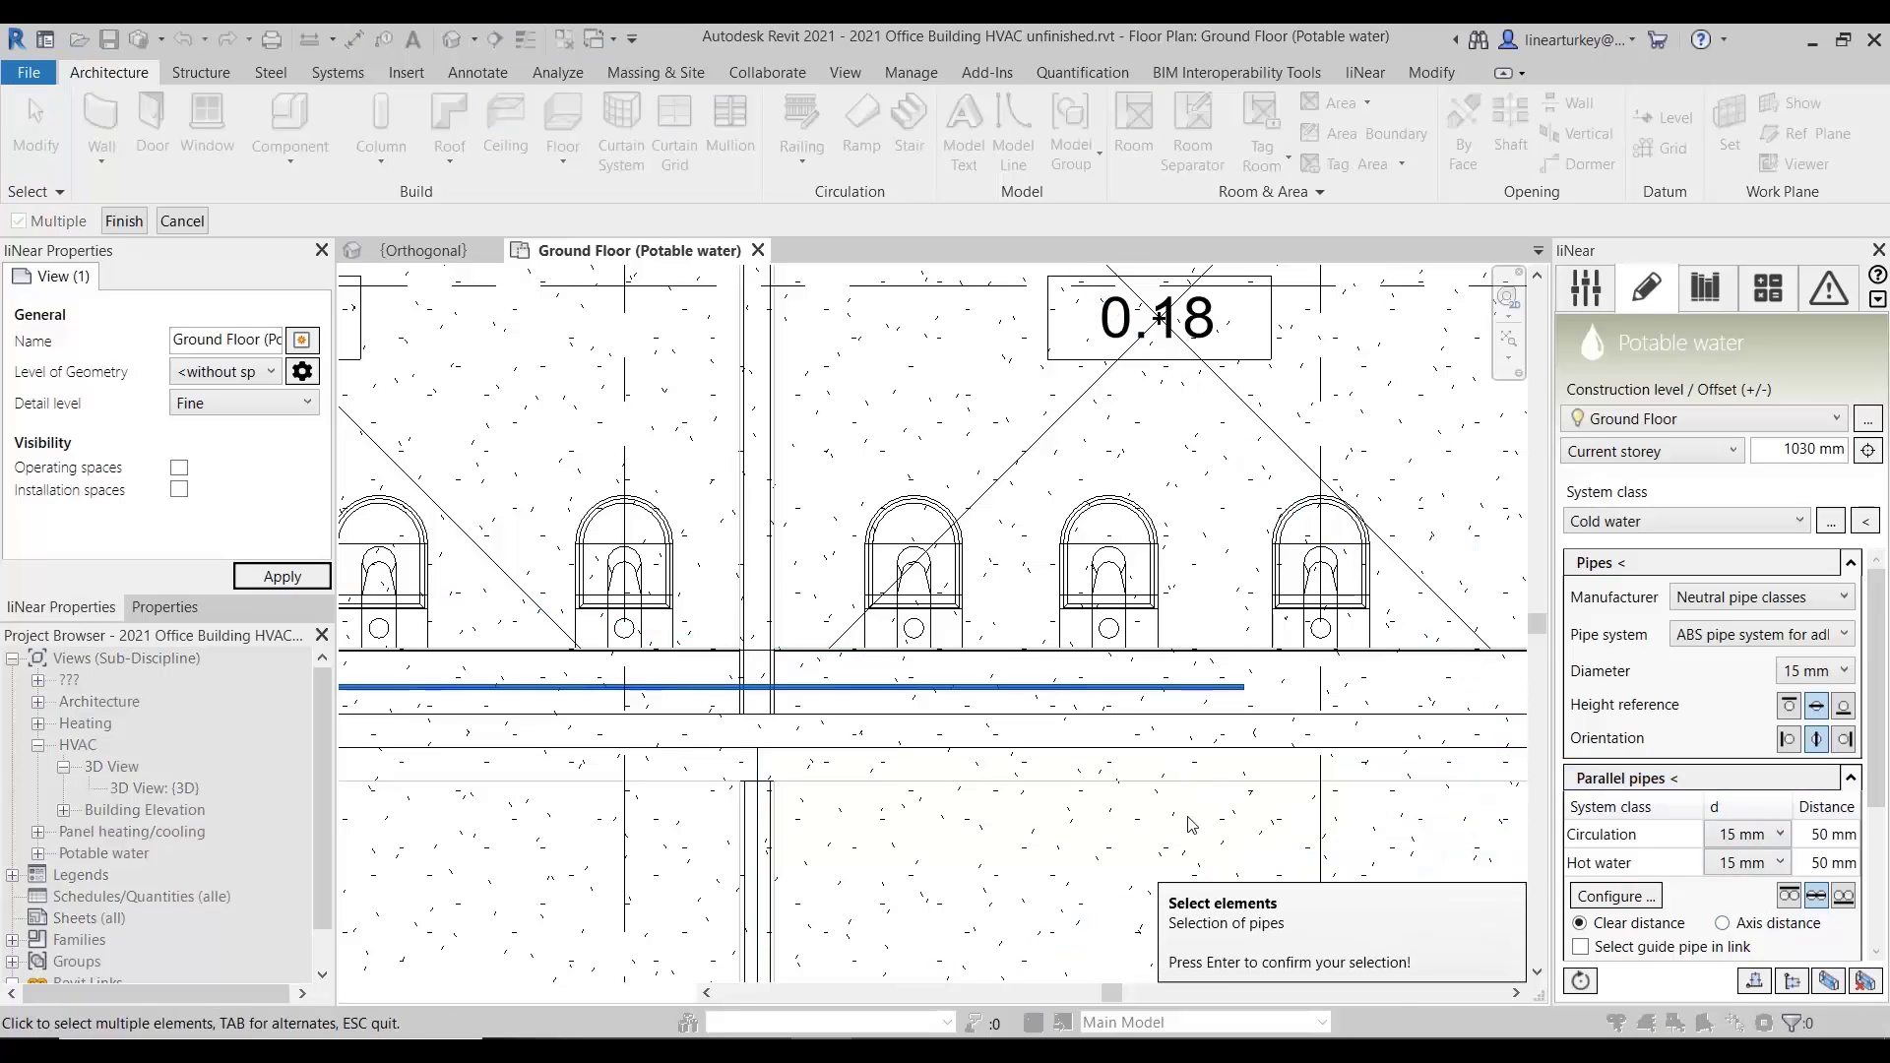
pyautogui.press('Return')
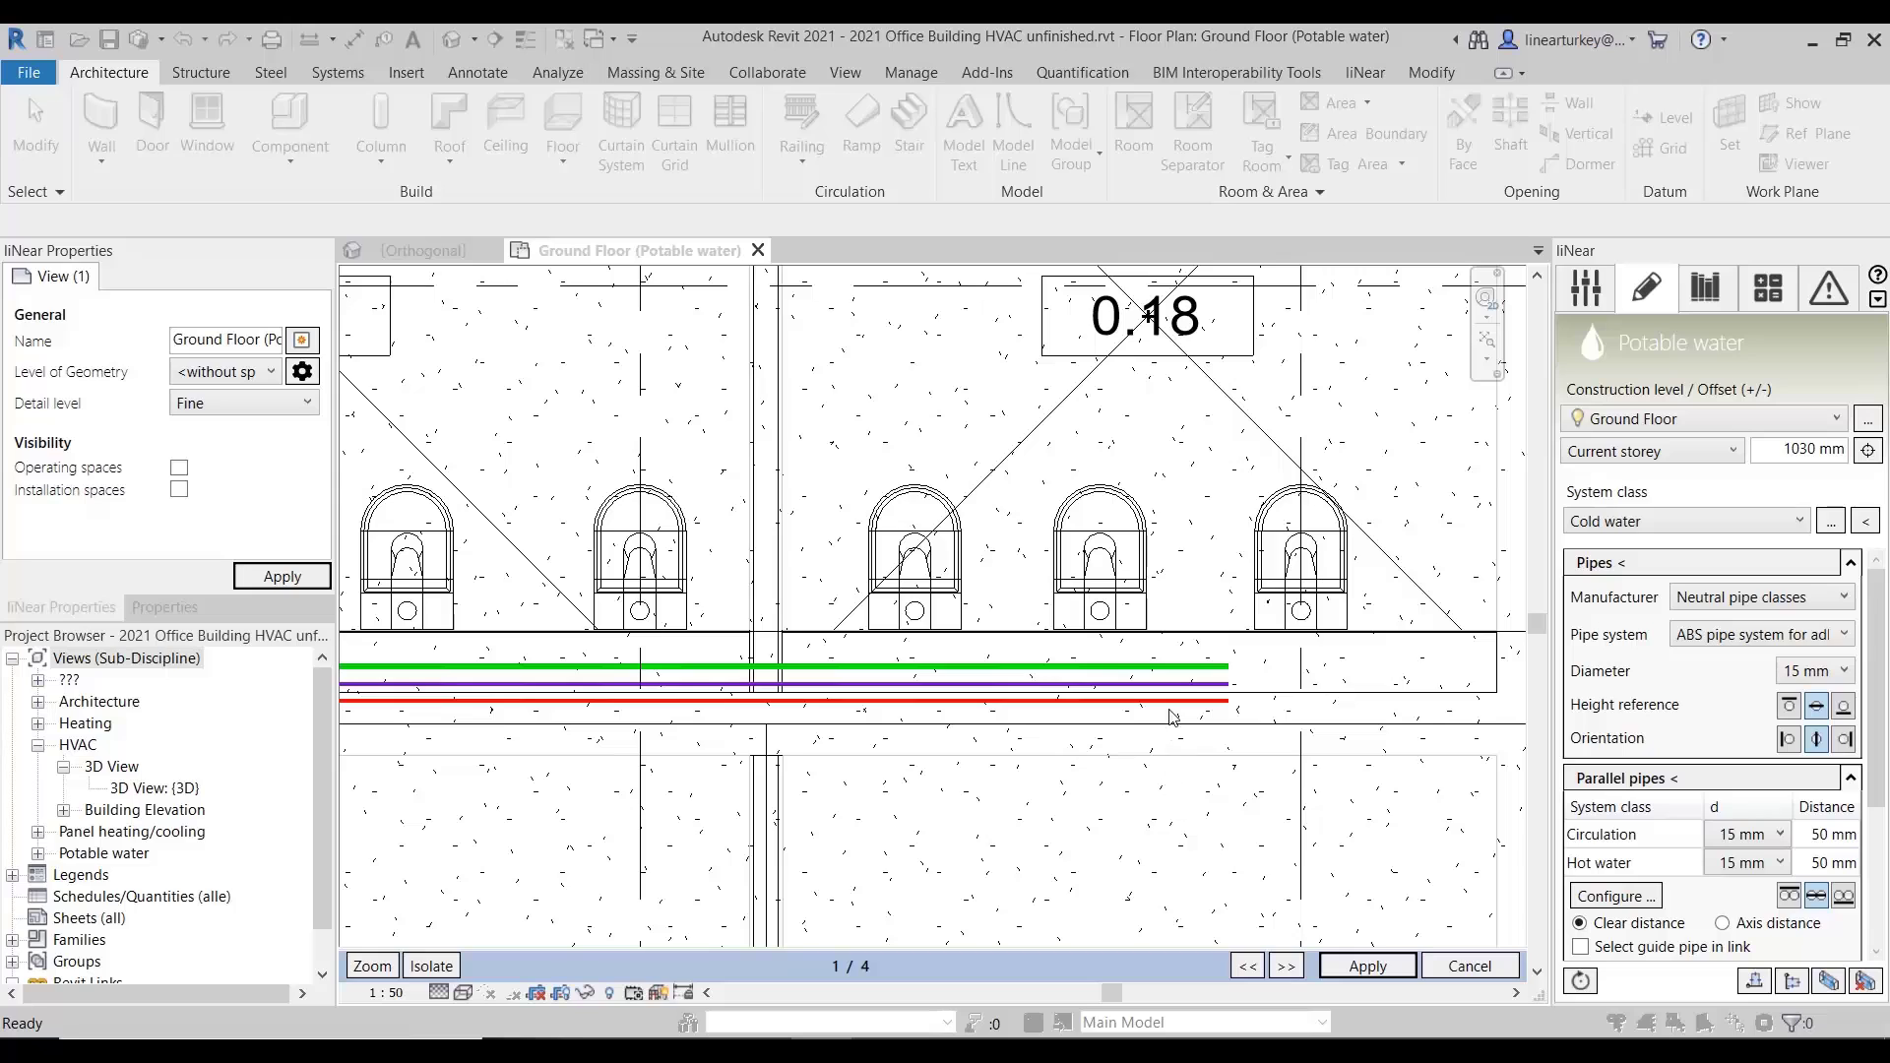
pyautogui.scroll(-1, 1169, 772)
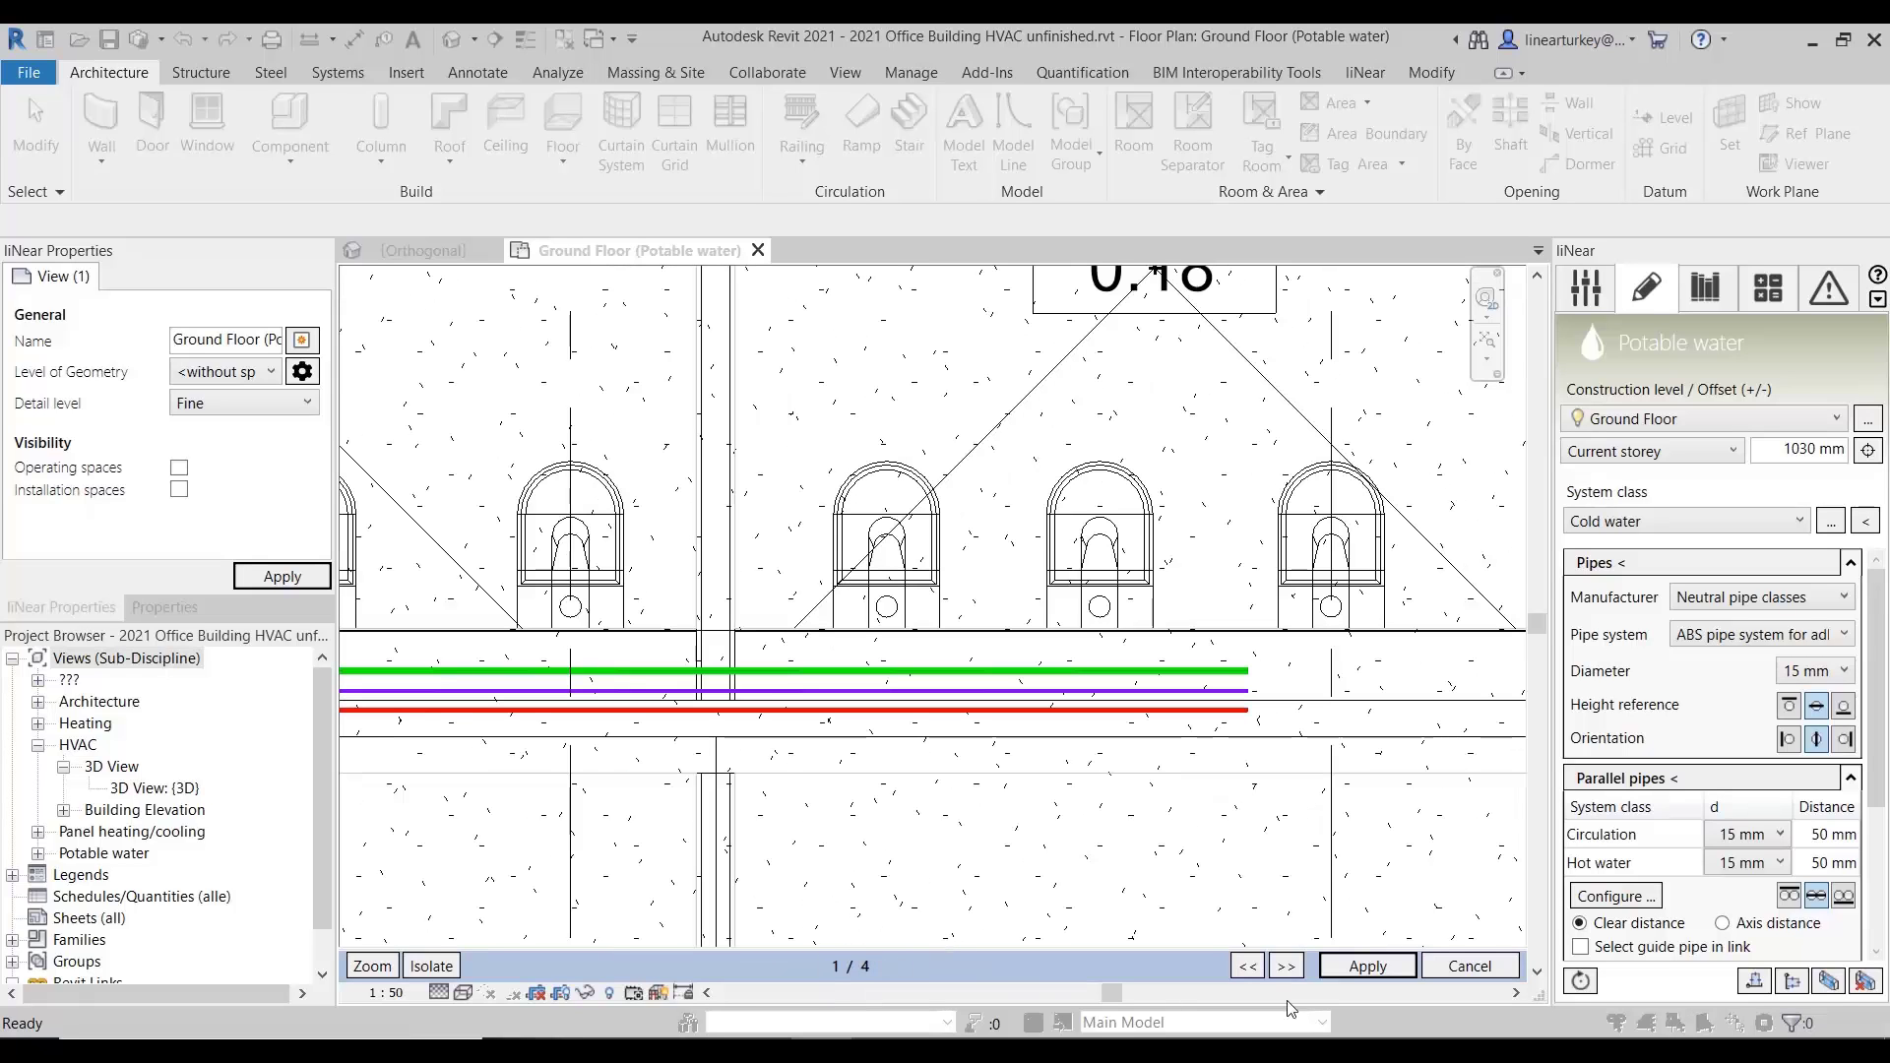
pyautogui.click(1285, 966)
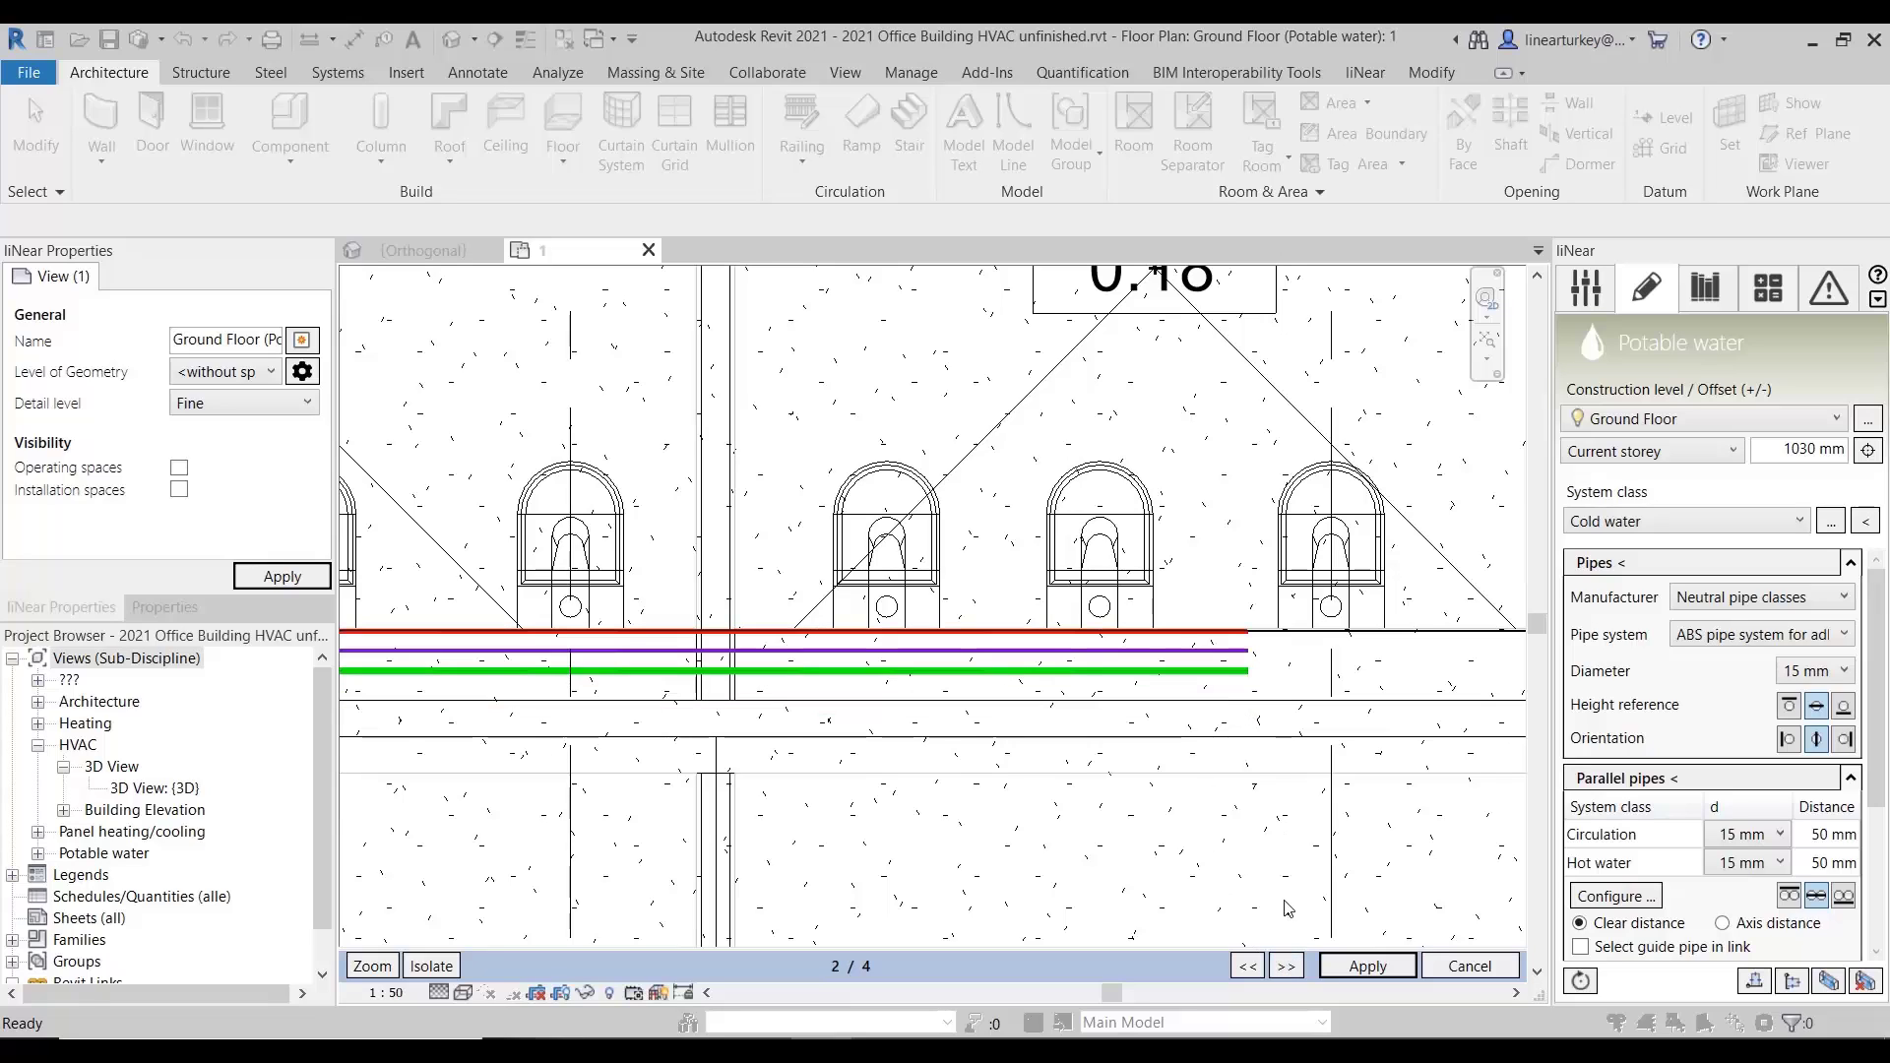
pyautogui.click(1287, 969)
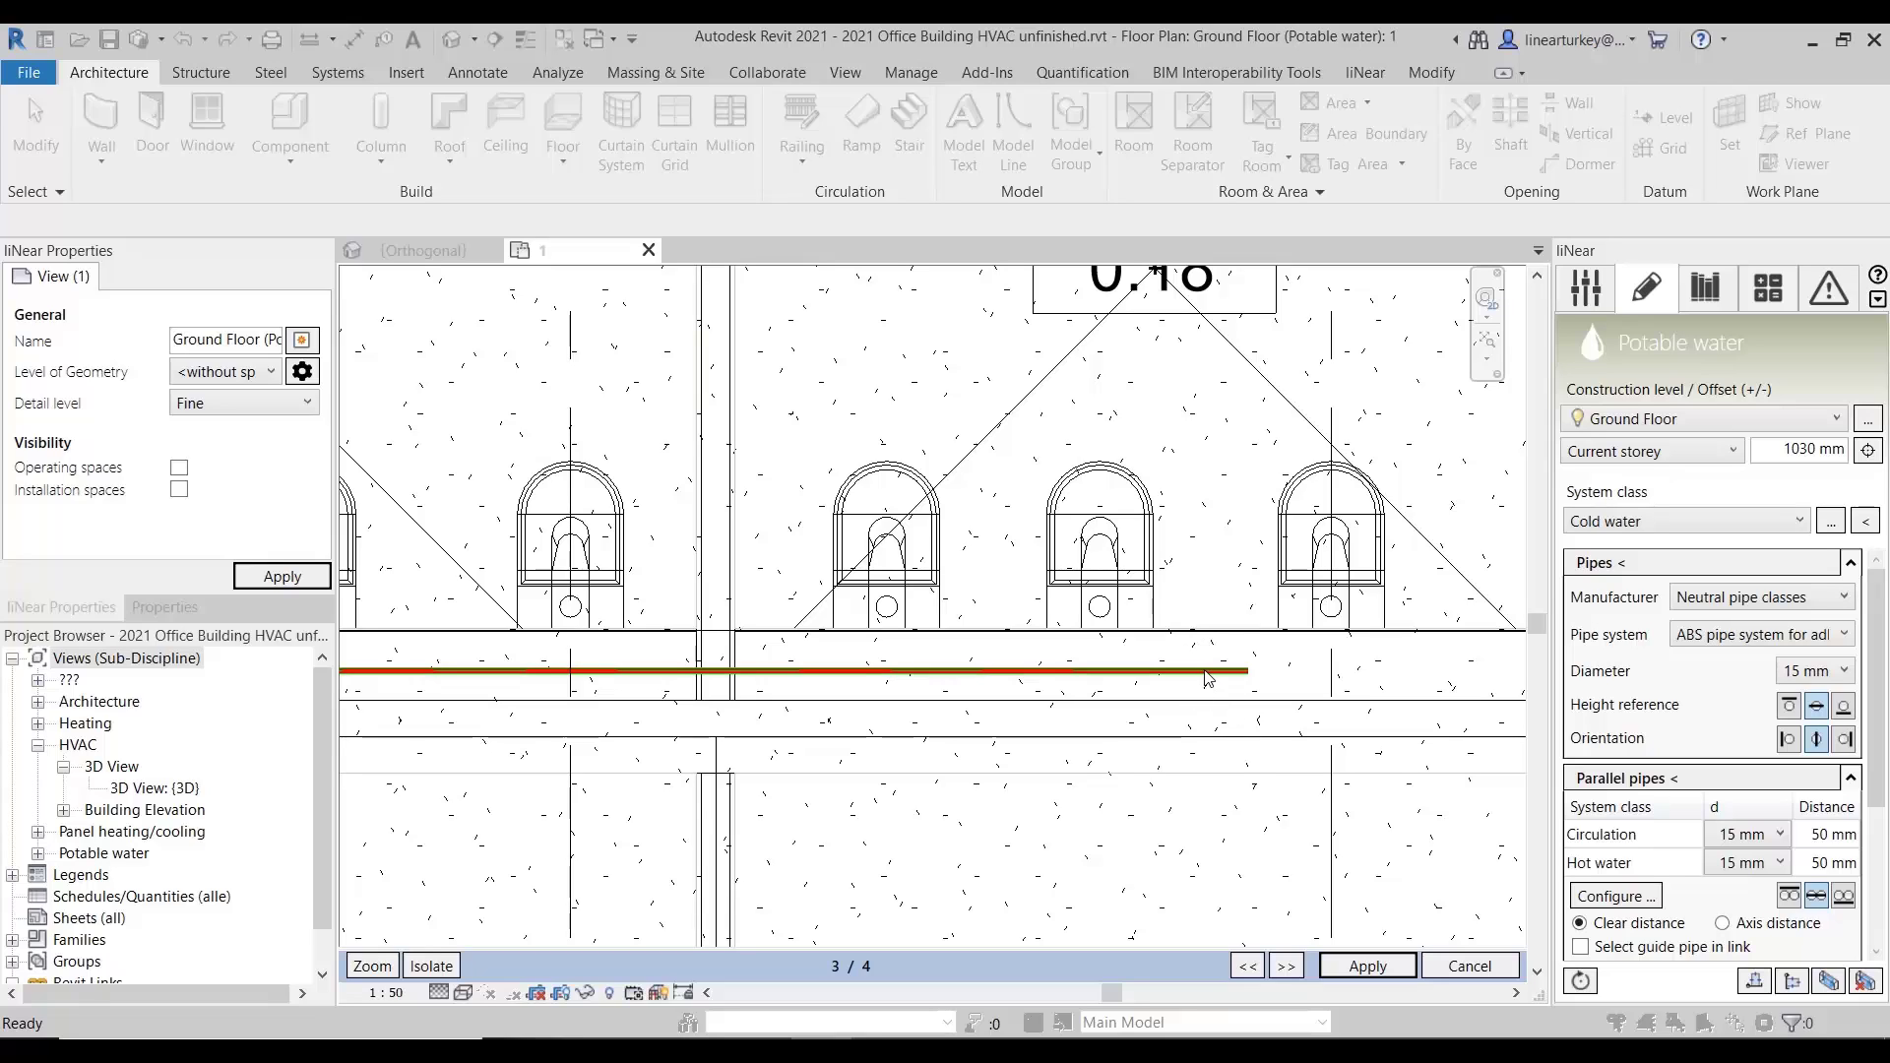
pyautogui.click(1286, 966)
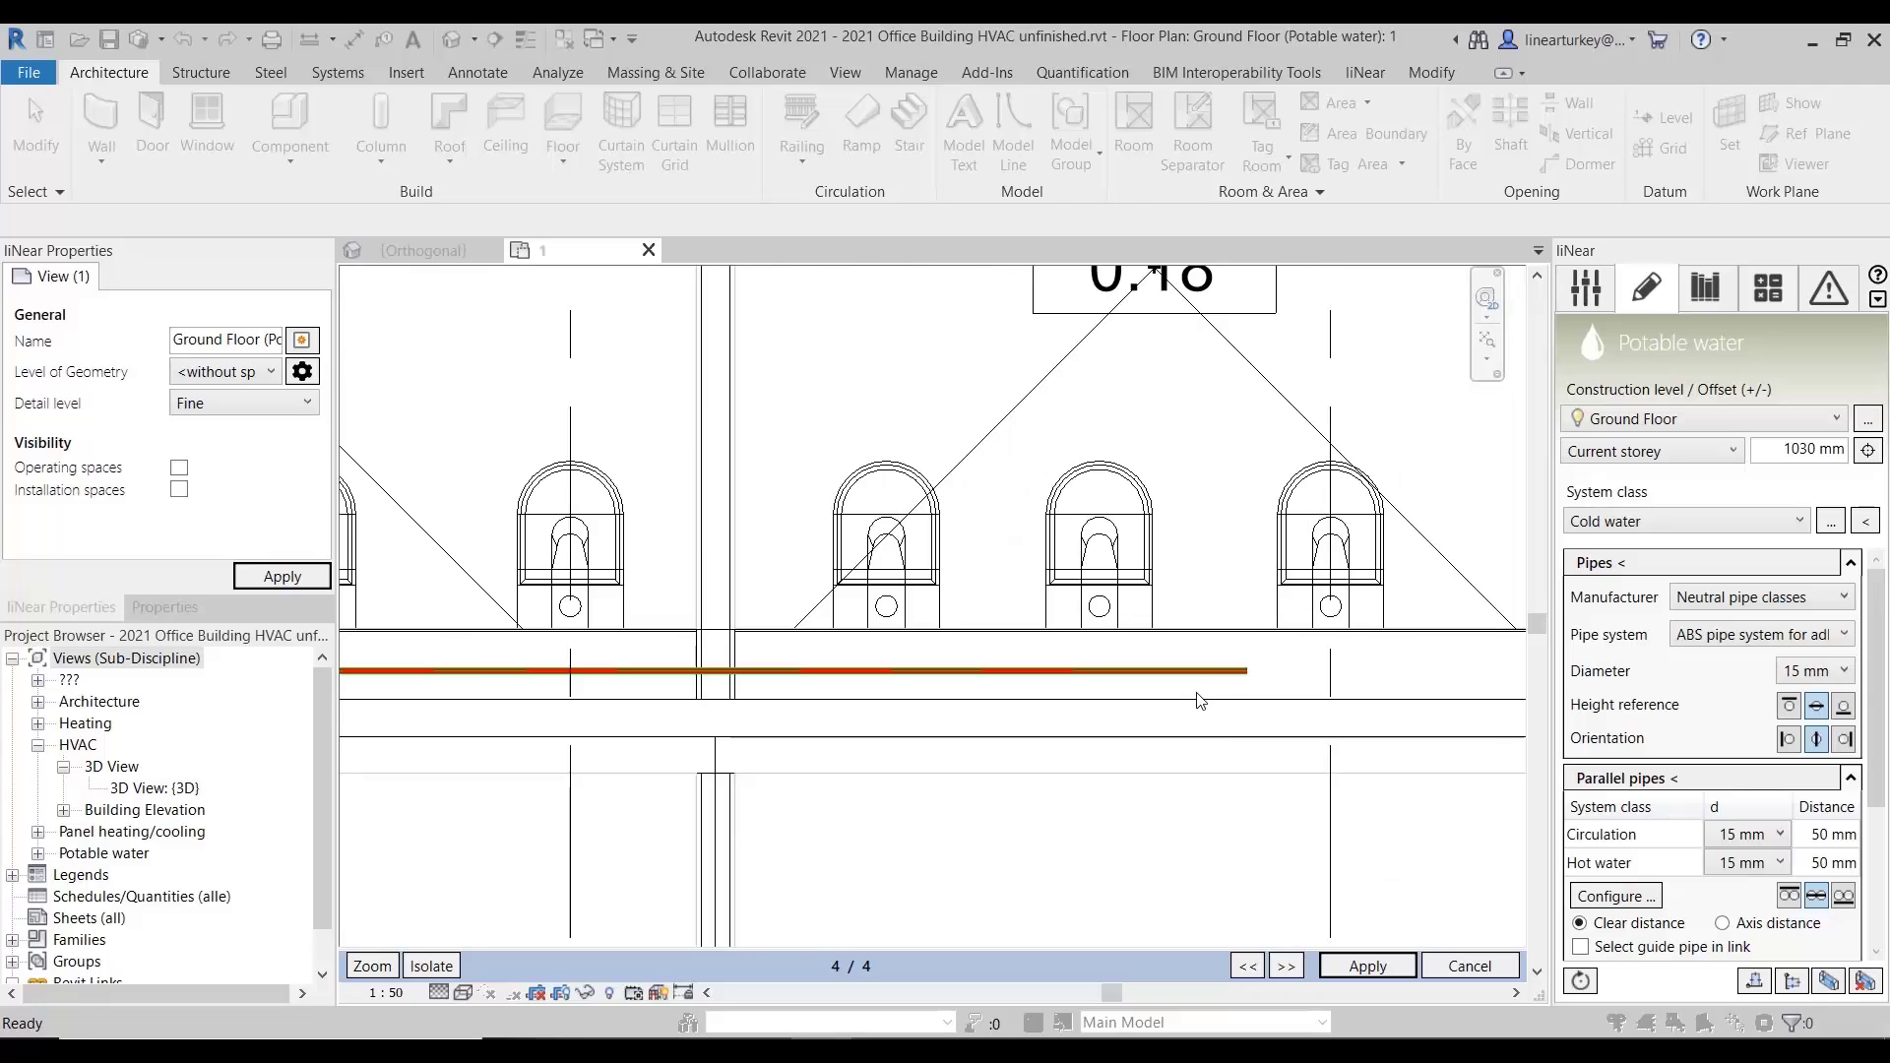
pyautogui.click(1292, 965)
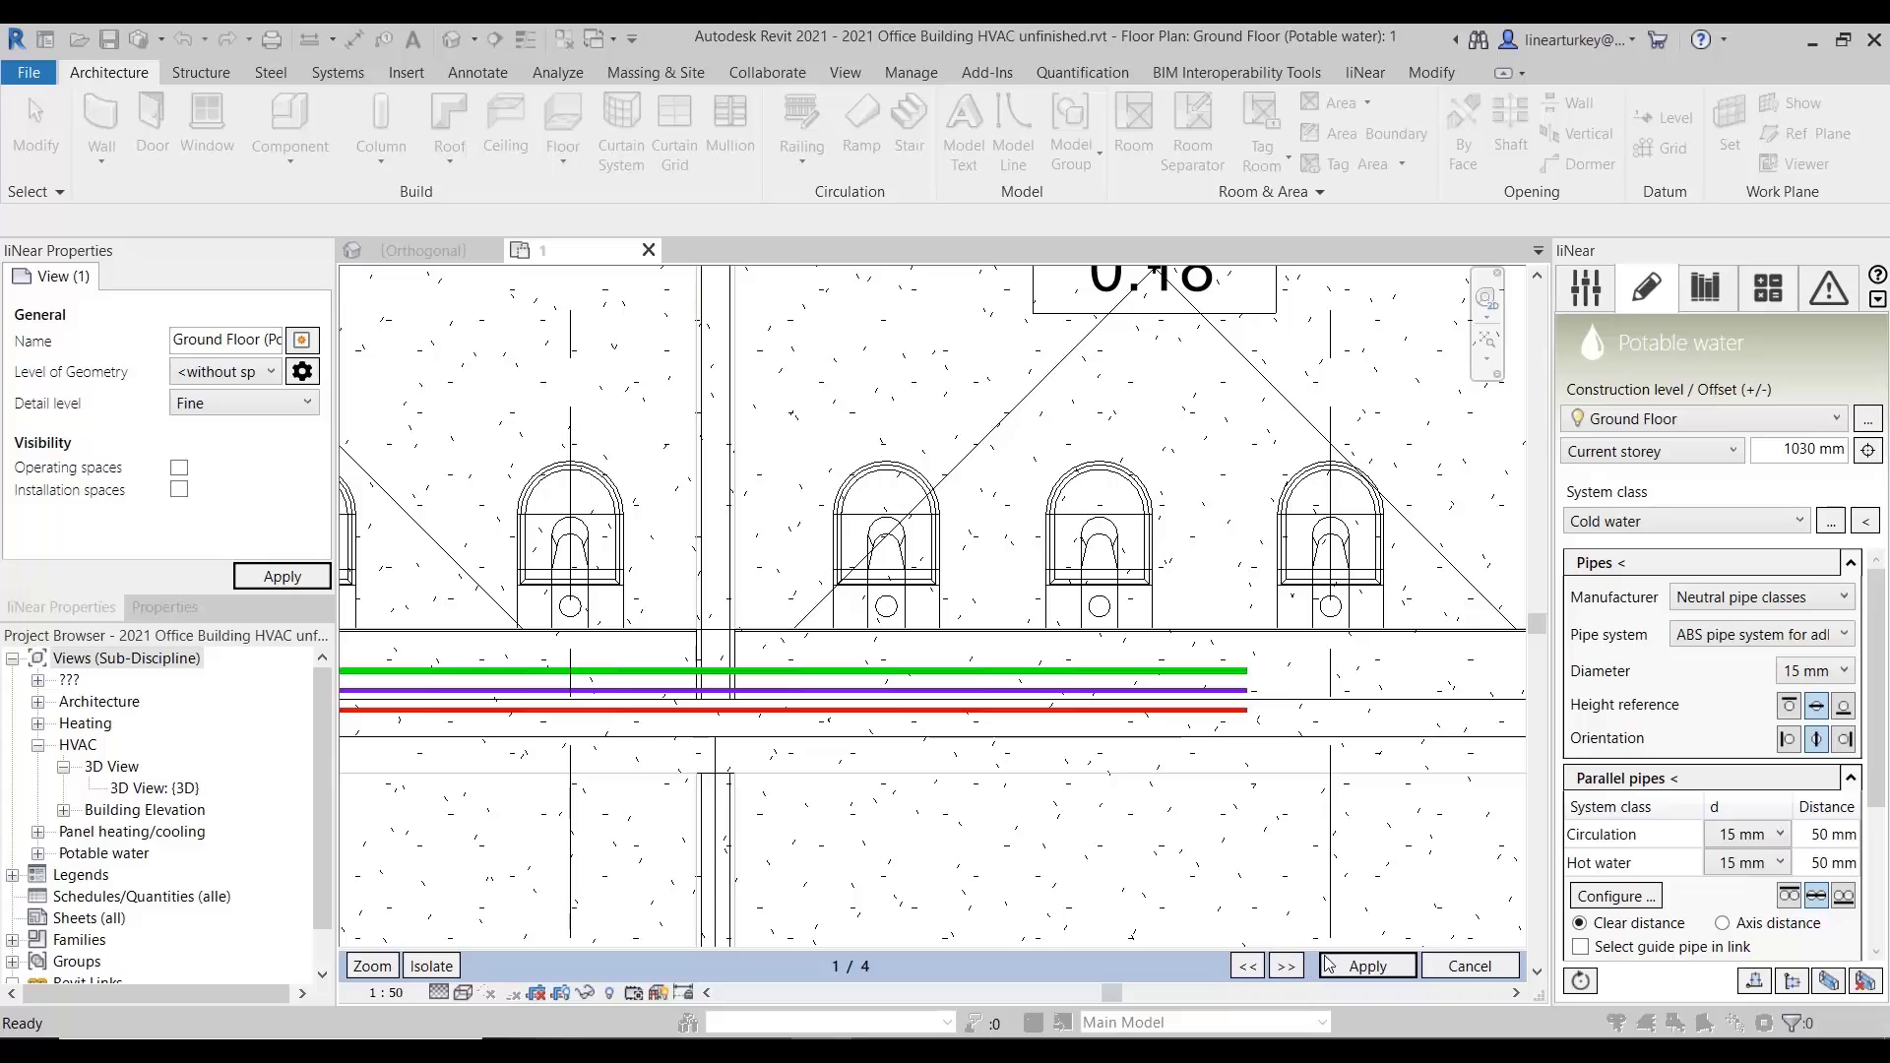
pyautogui.click(1327, 963)
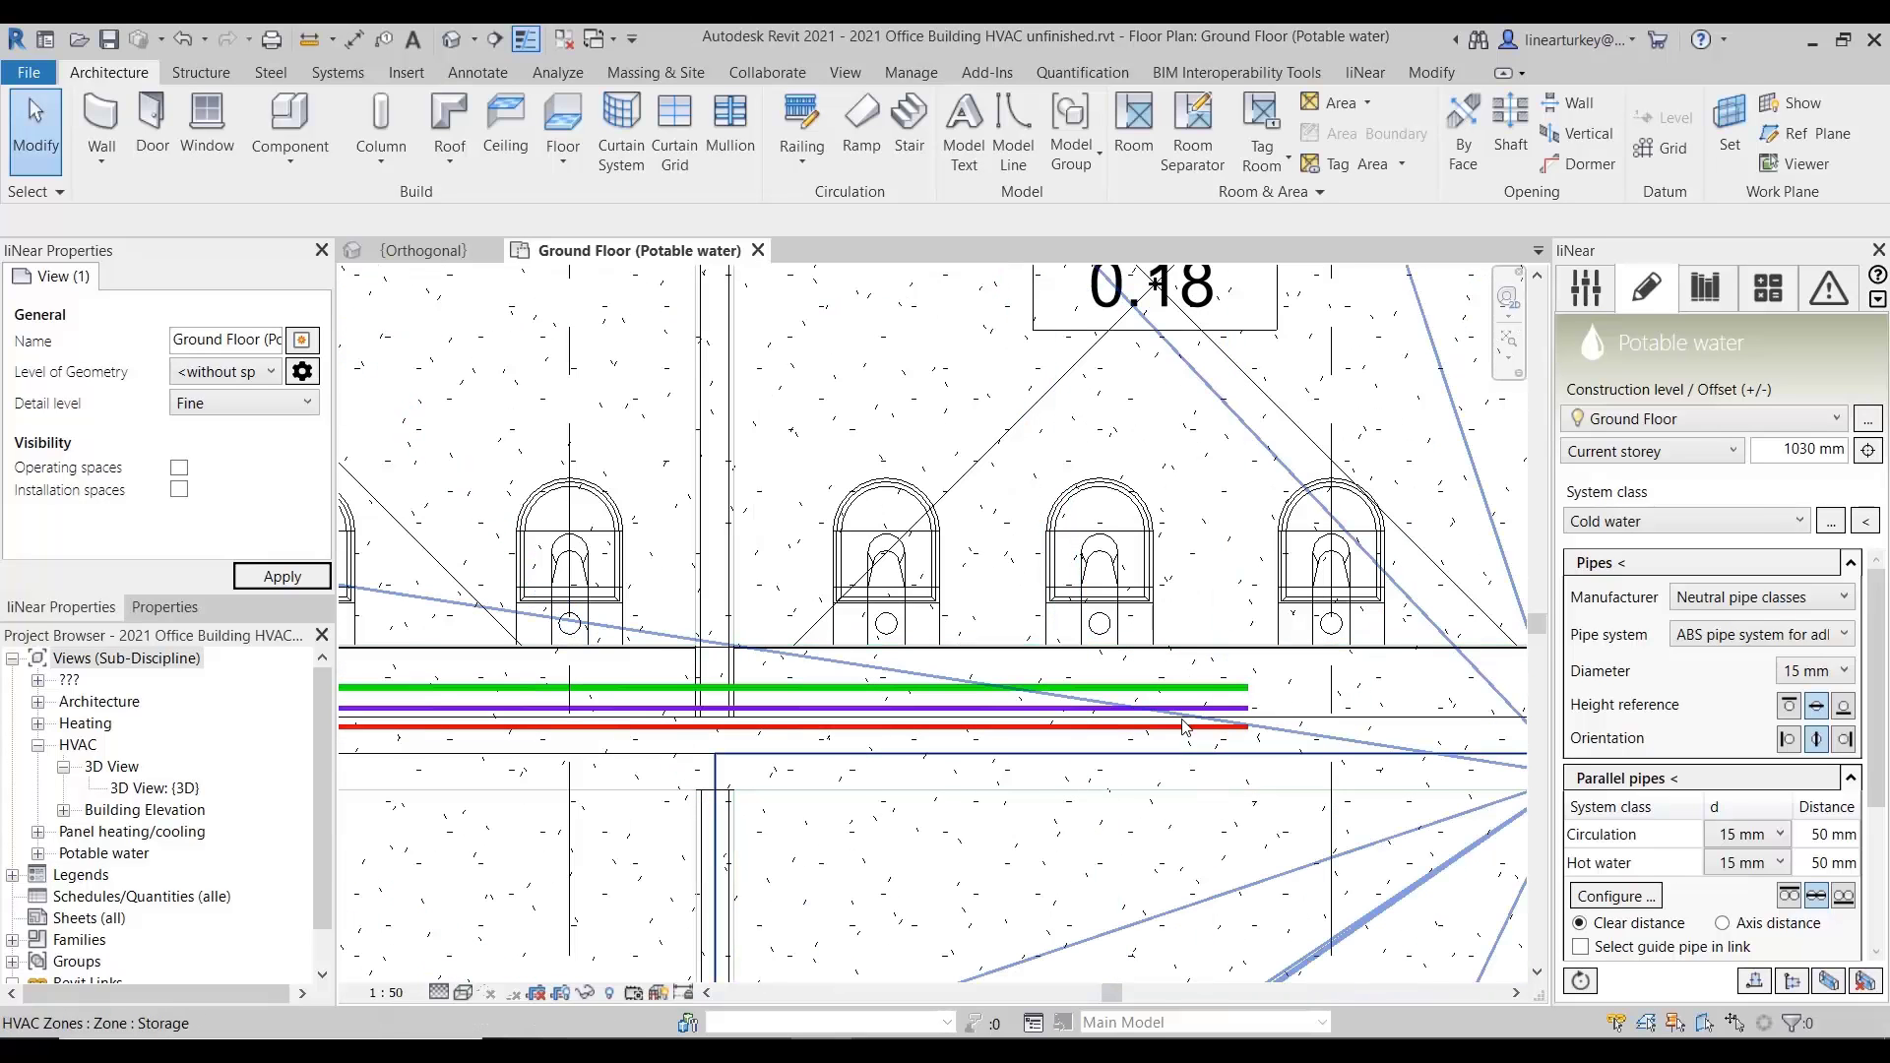
pyautogui.scroll(-2, 1211, 733)
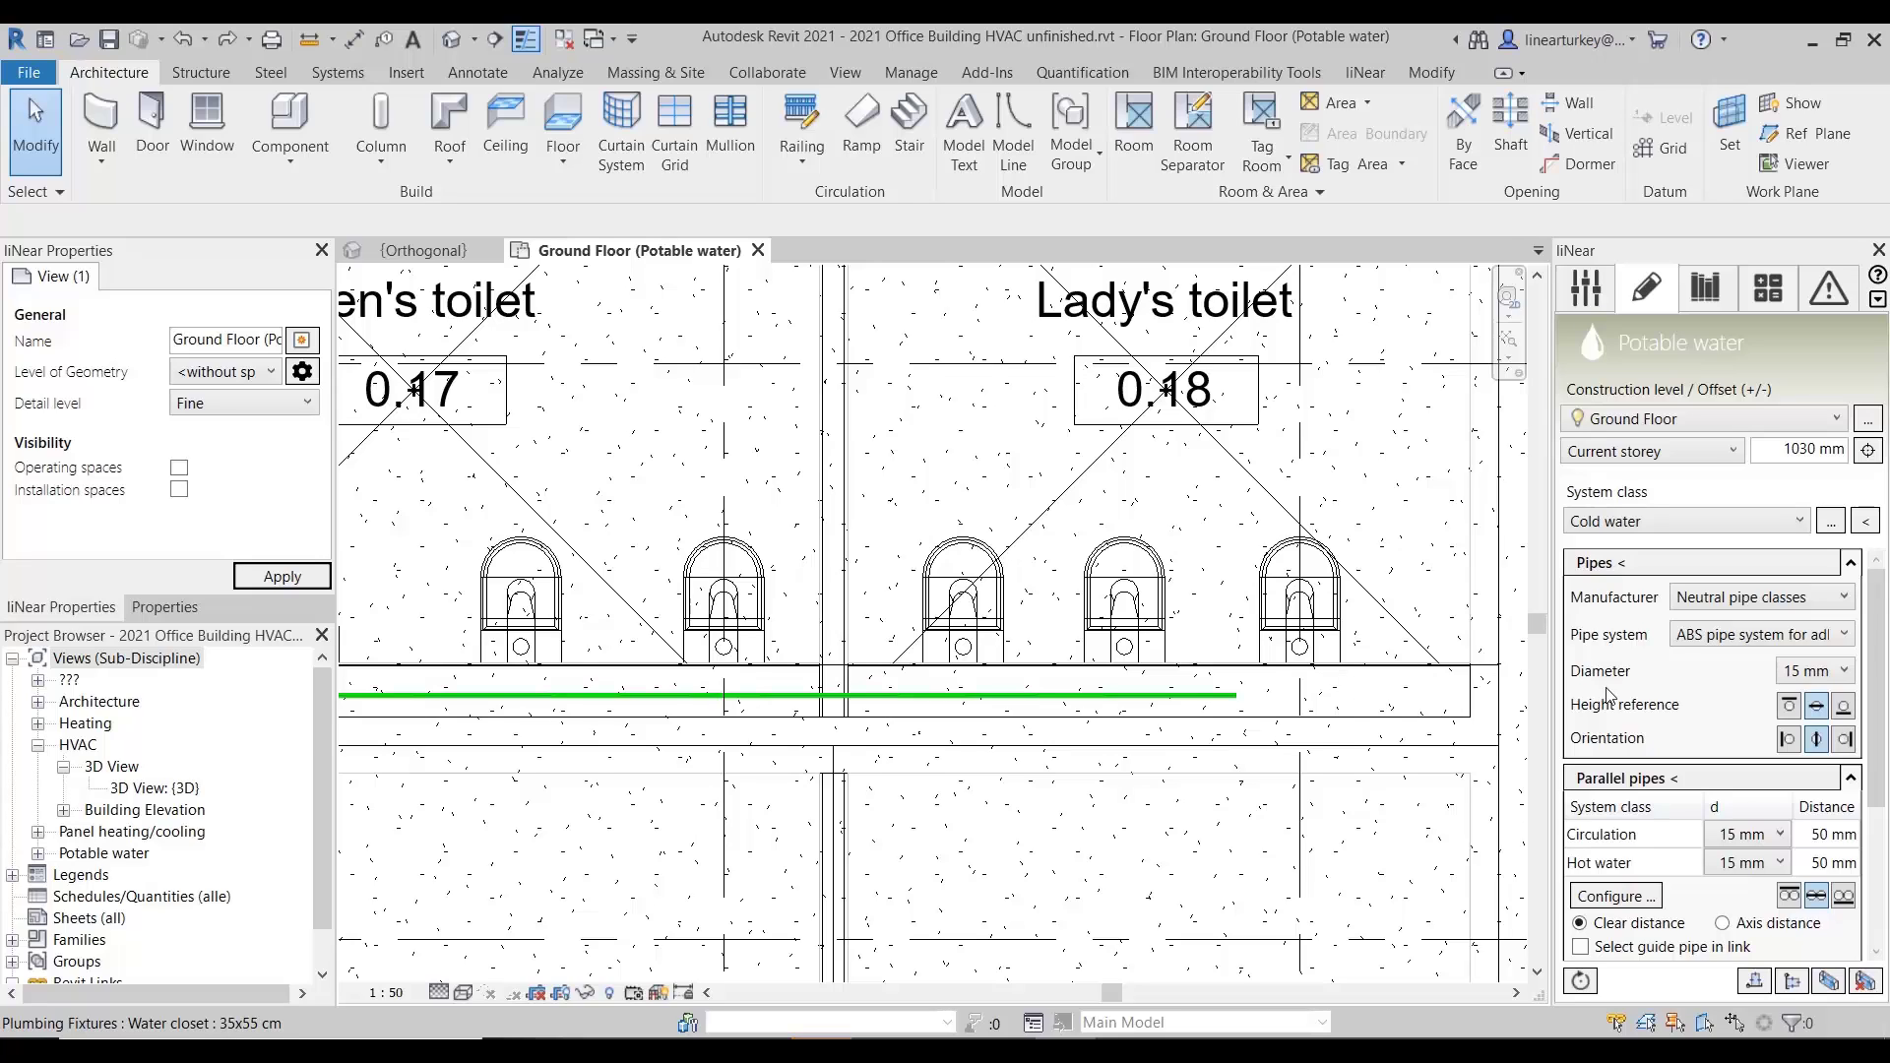
# - Show the settings for connecting components and enable bends on last components
pyautogui.click(1851, 562)
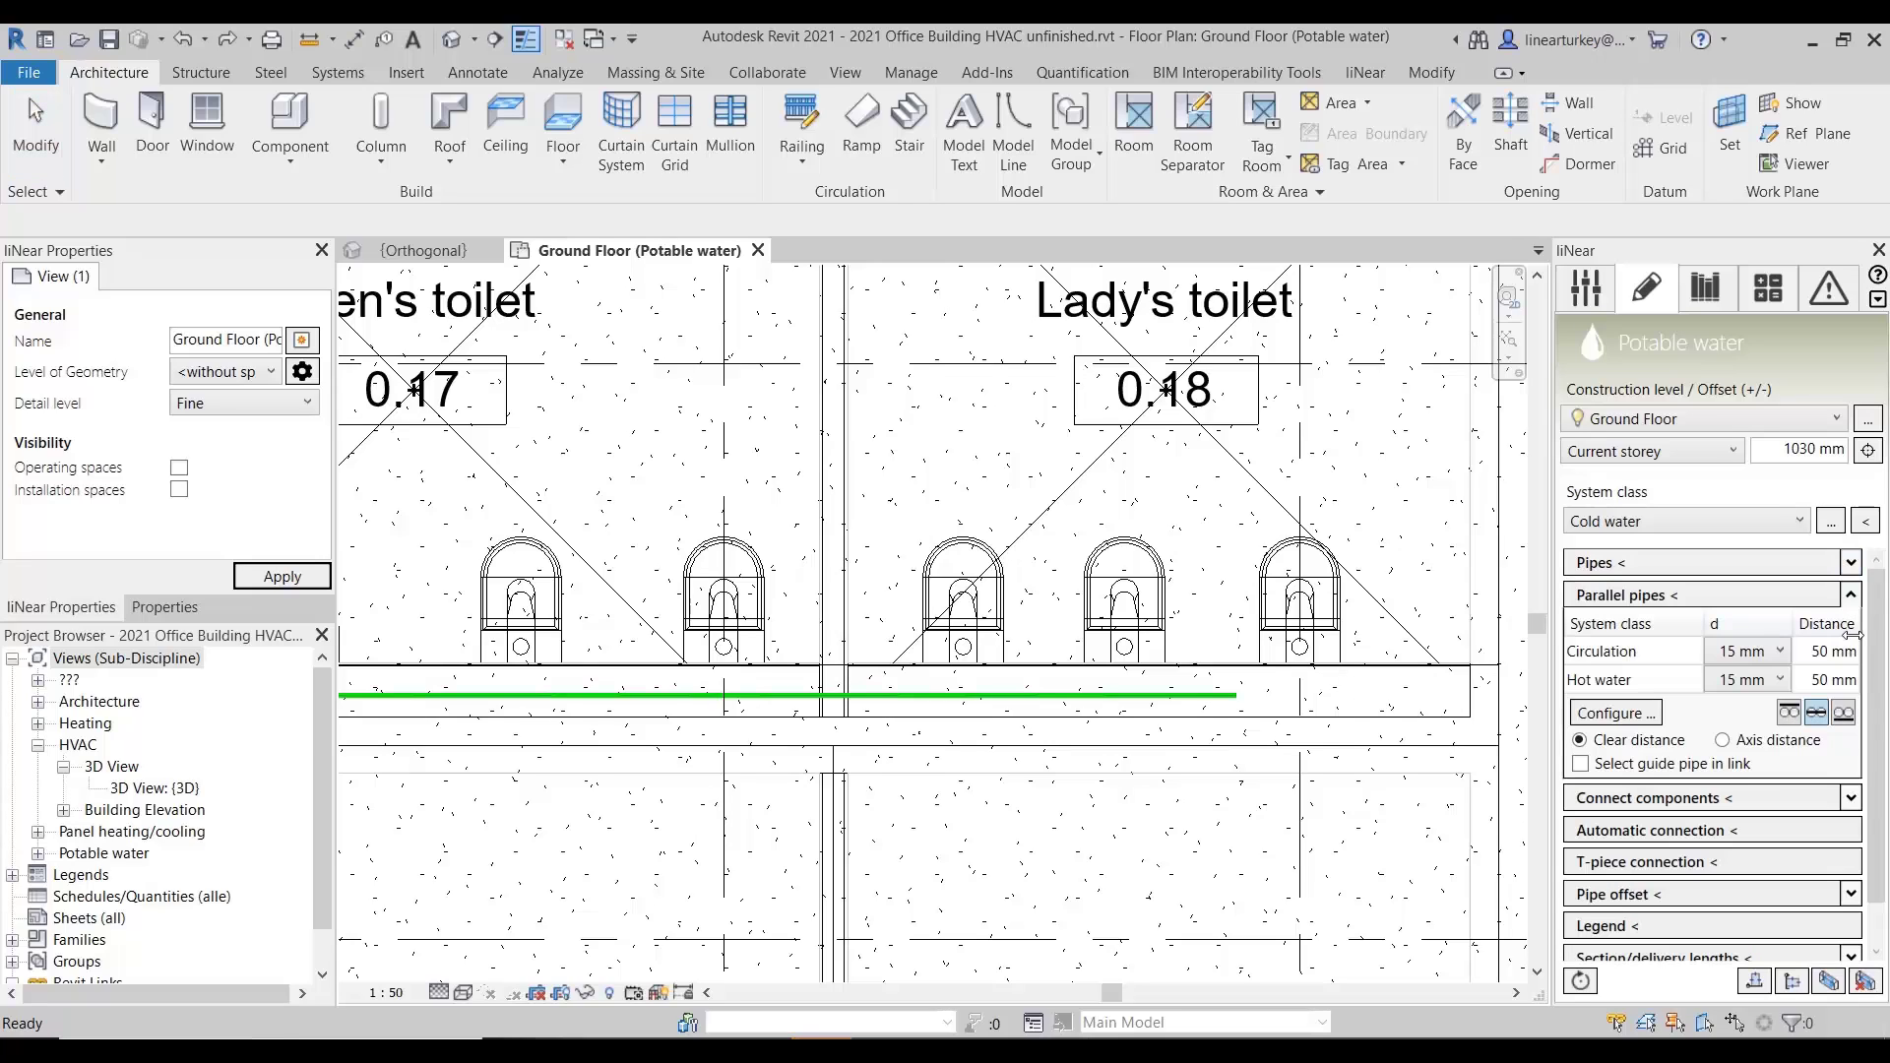
pyautogui.click(1851, 595)
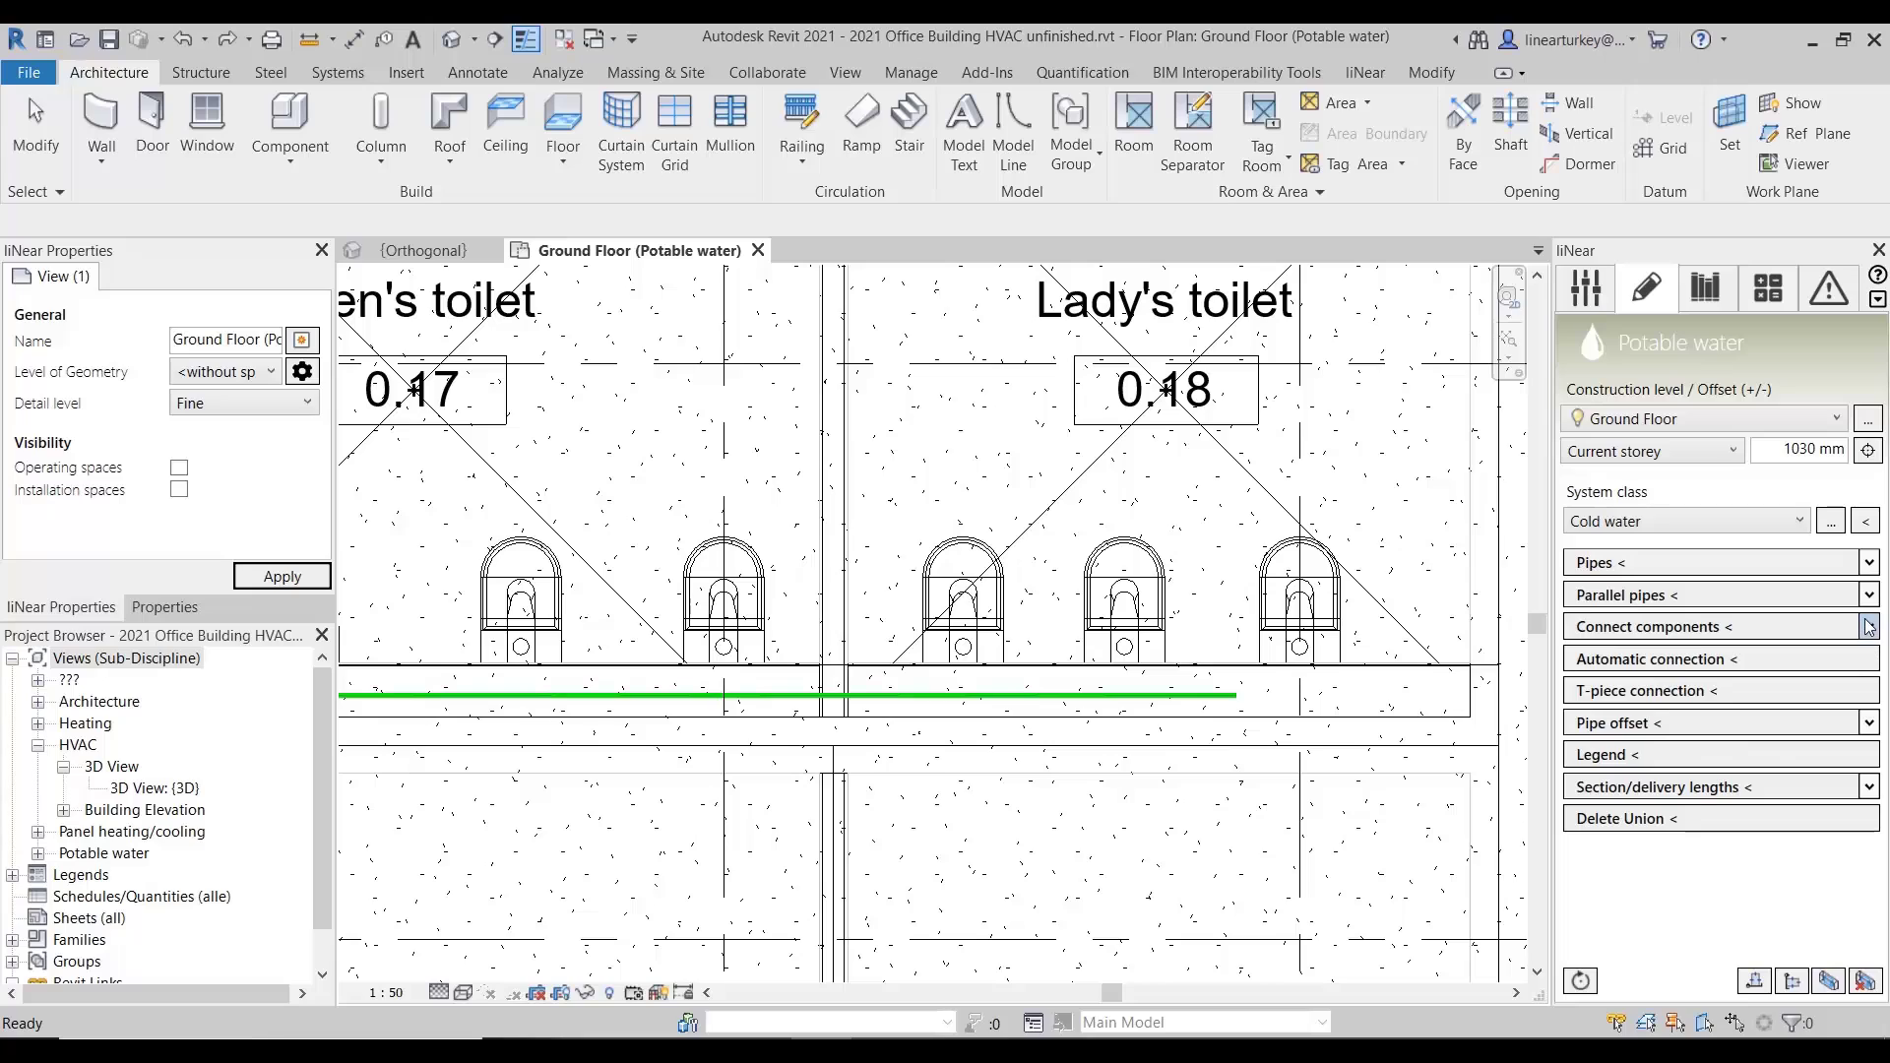
pyautogui.click(1868, 627)
pyautogui.scroll(-2, 1882, 658)
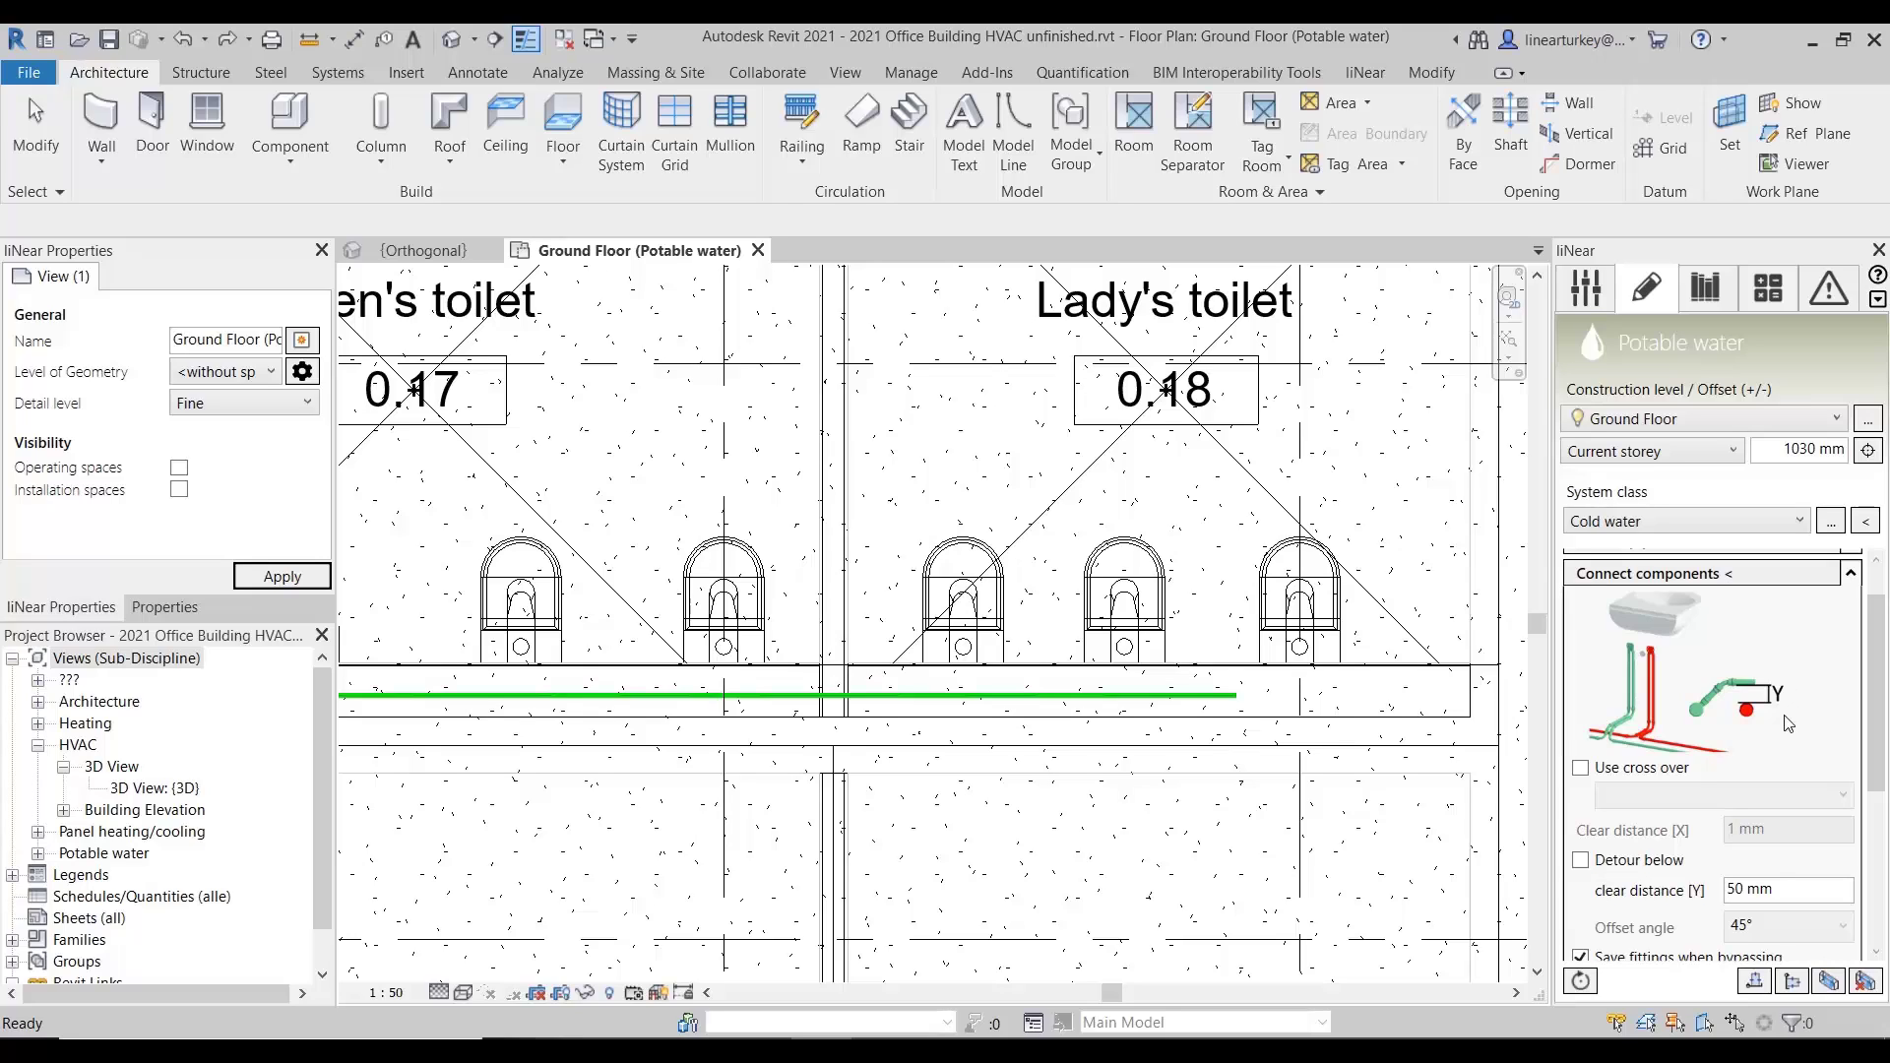
pyautogui.scroll(-1, 1787, 729)
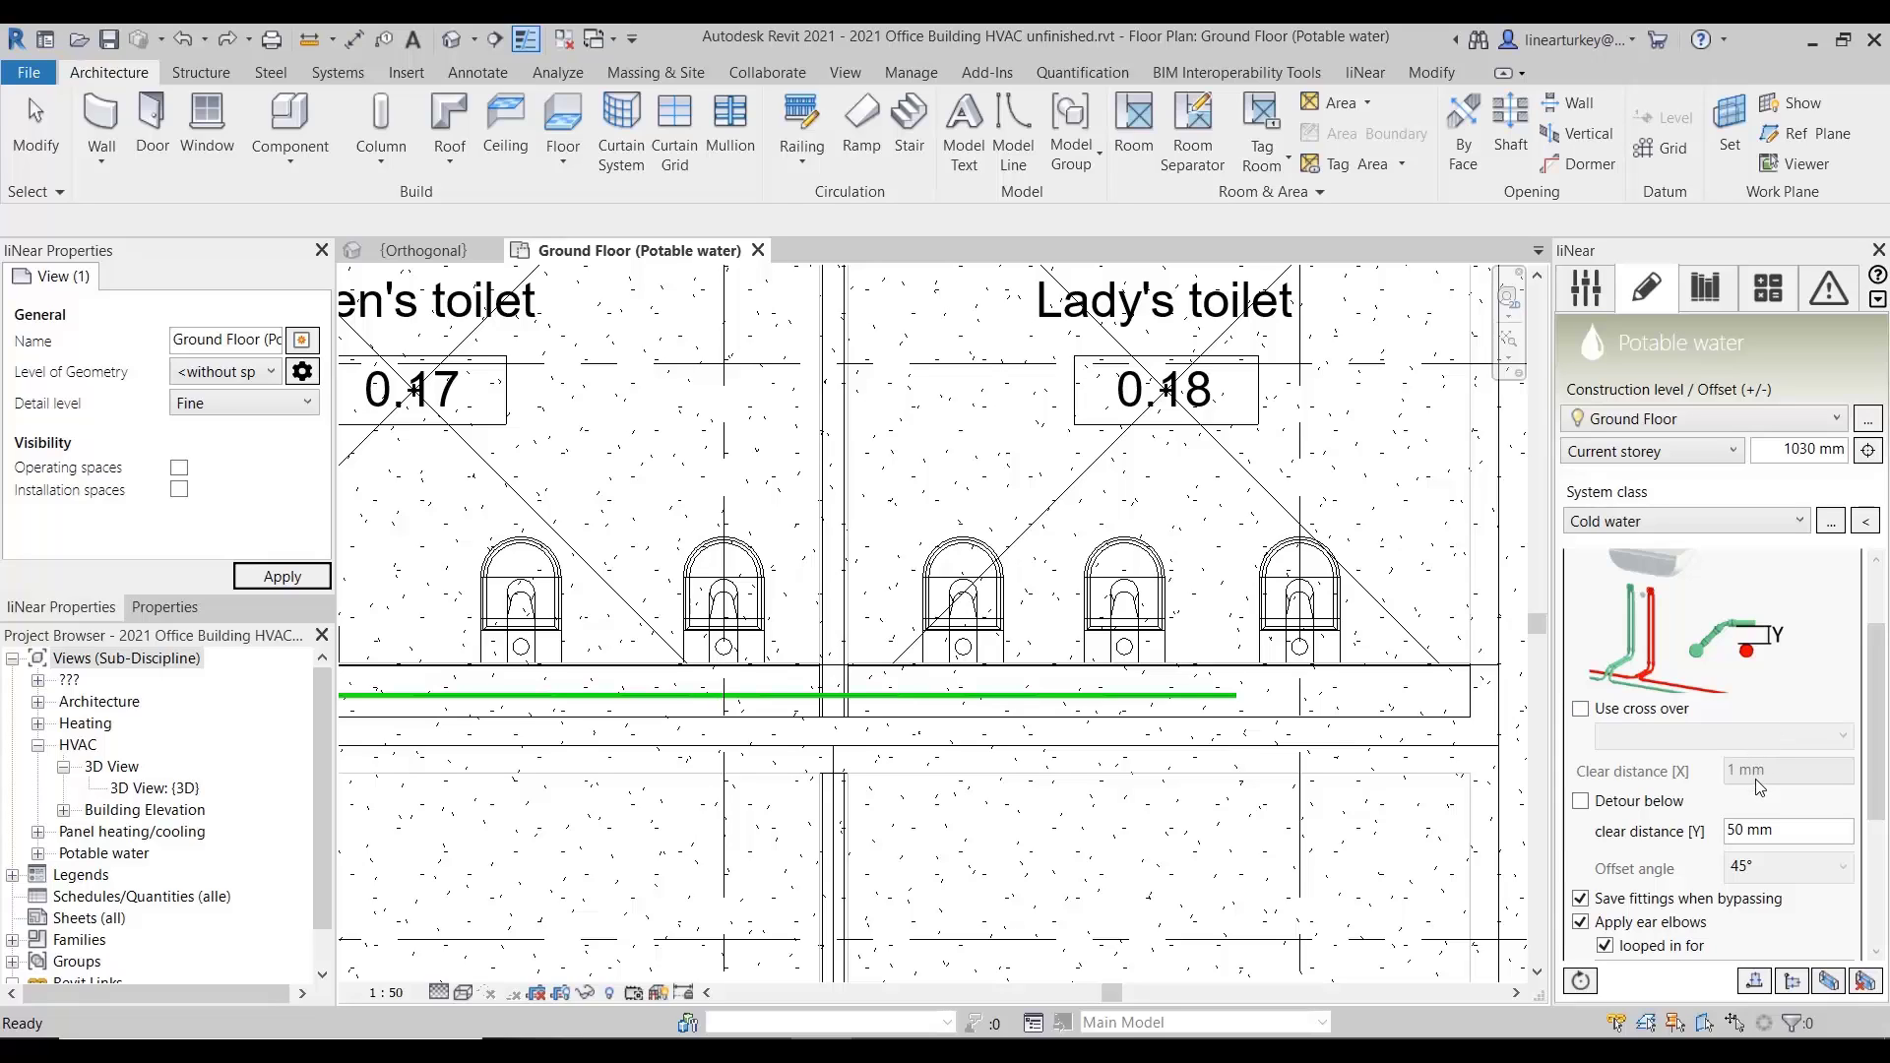
pyautogui.scroll(-1, 1760, 787)
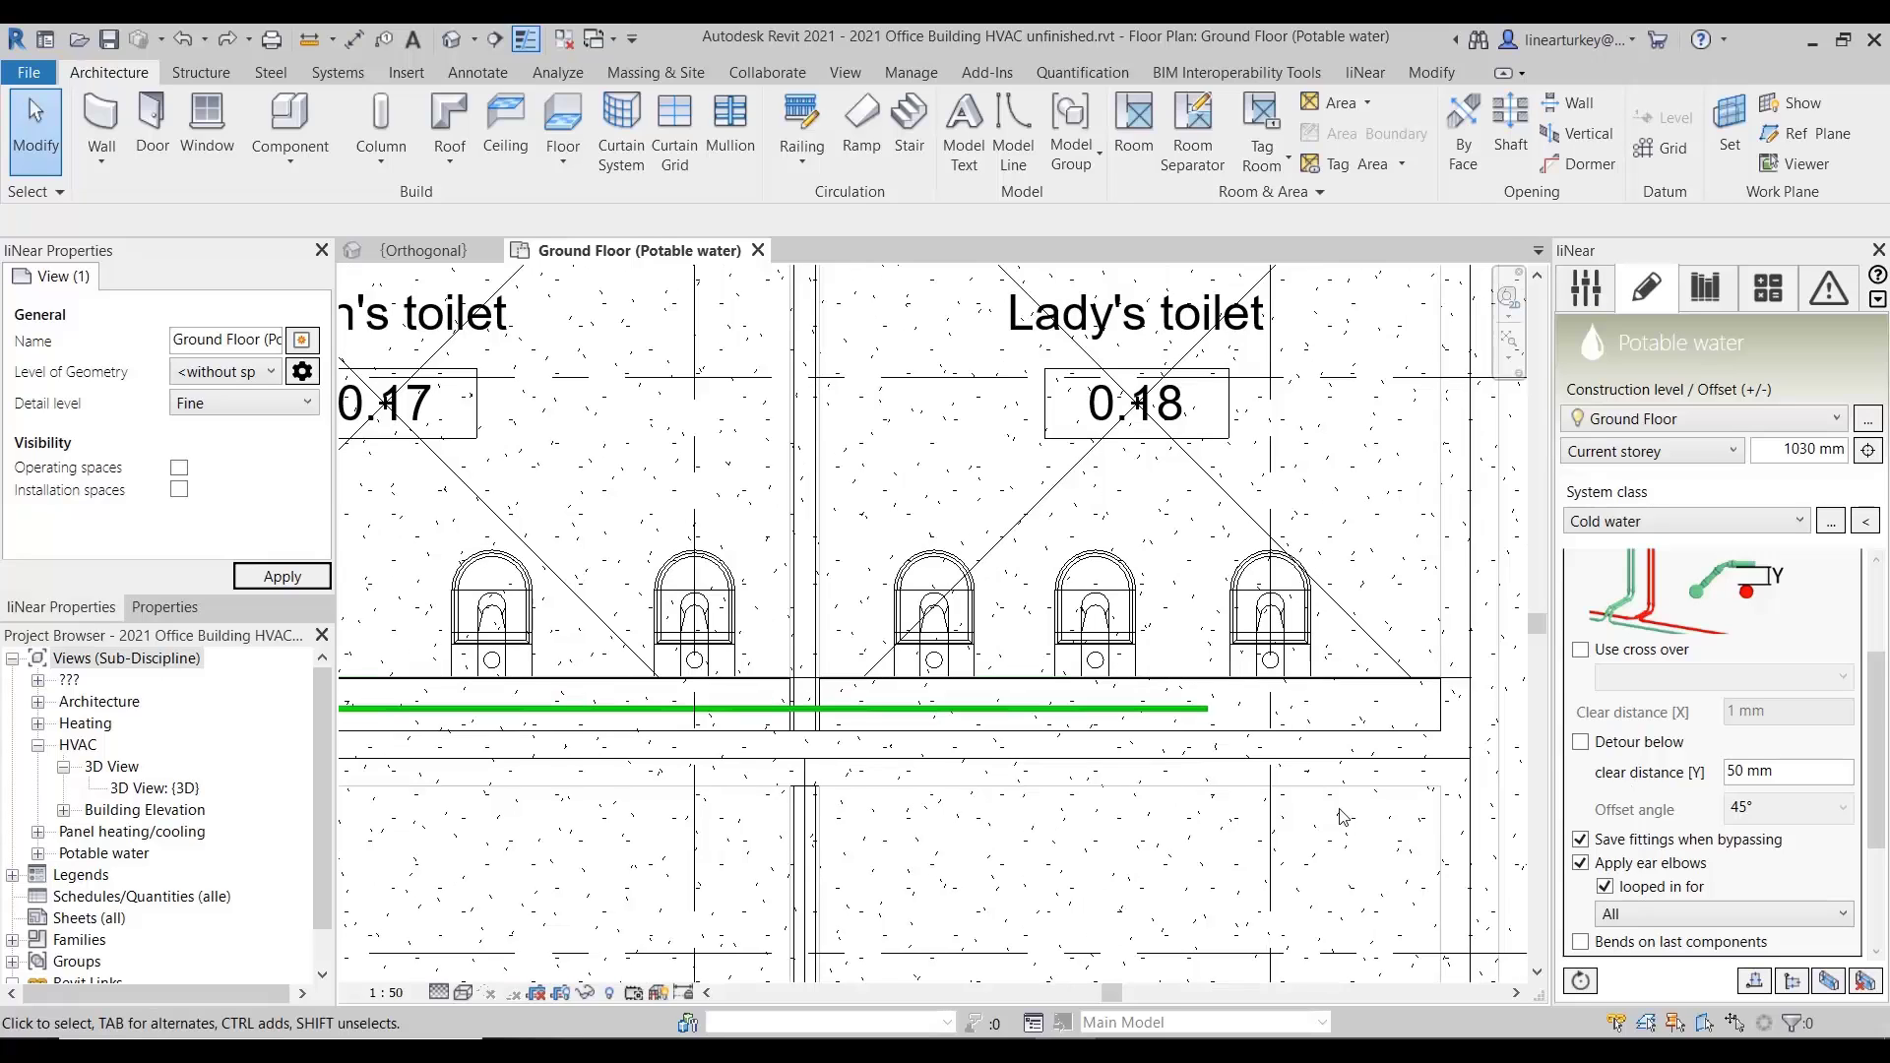
pyautogui.click(1612, 948)
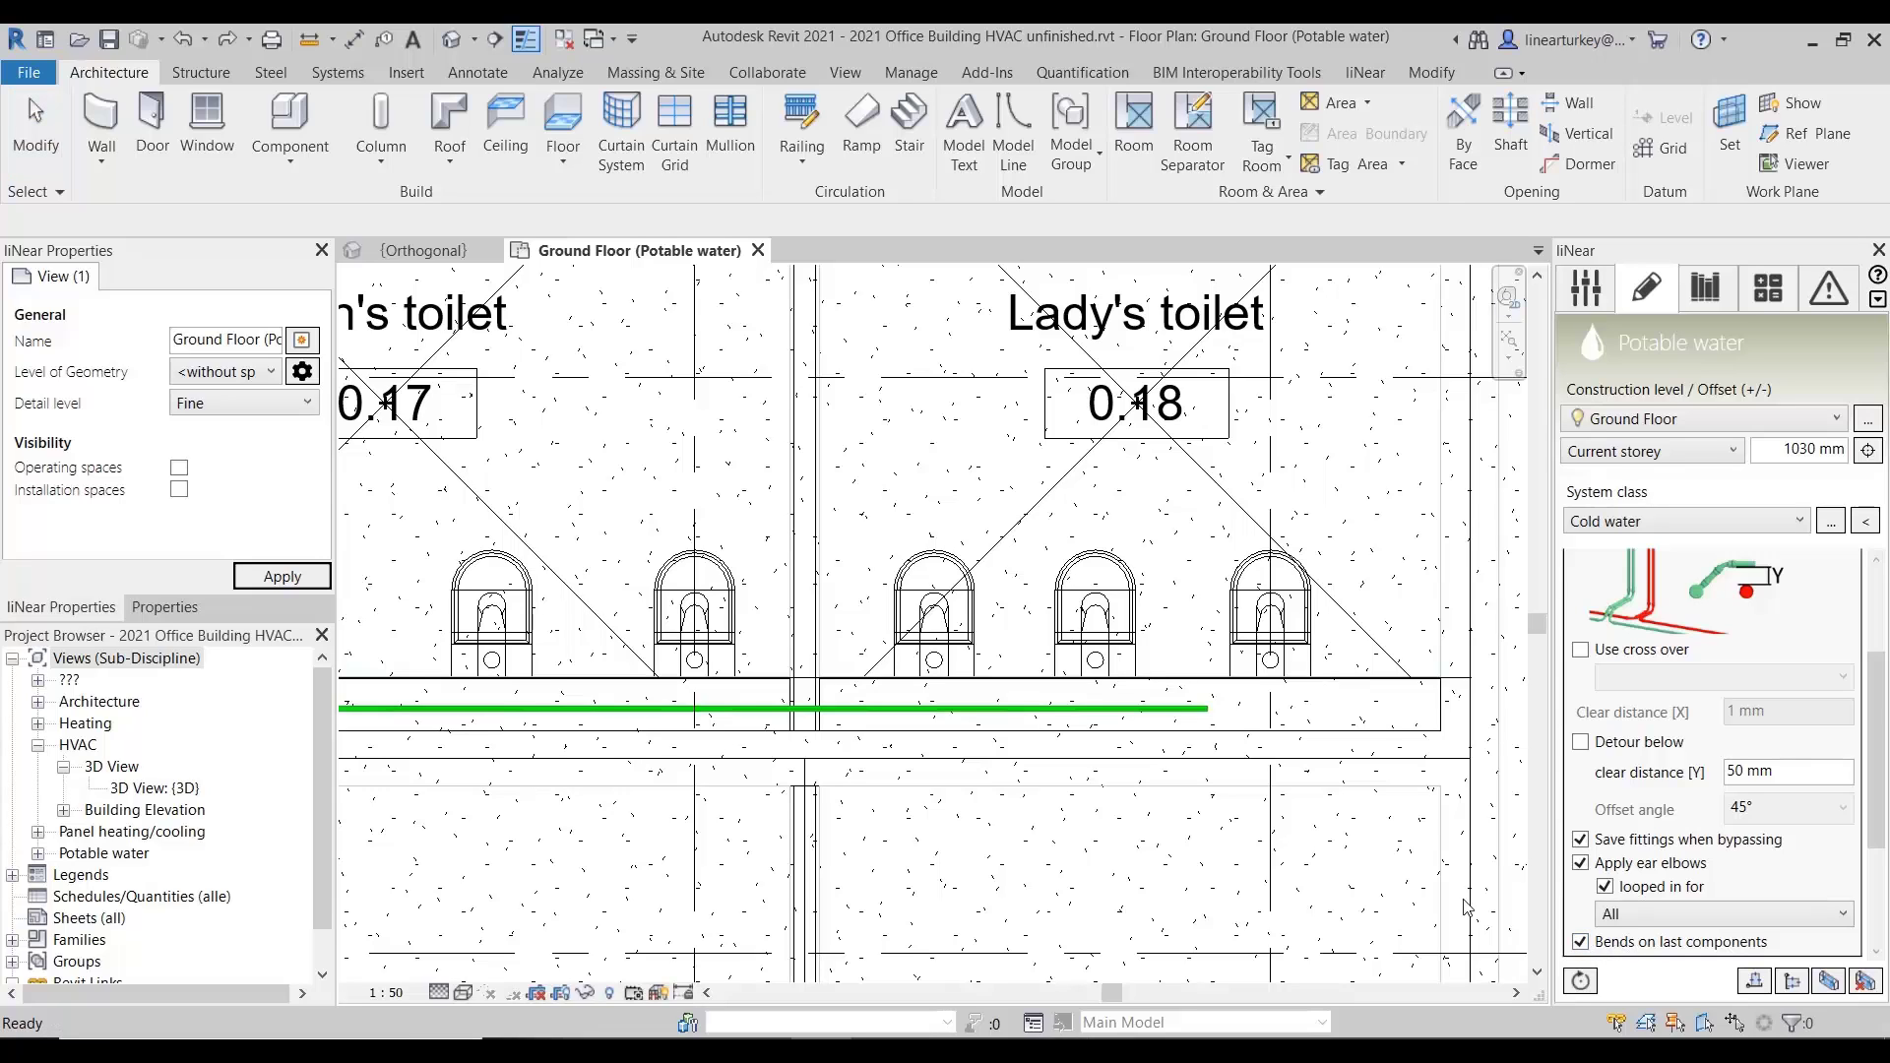
# - Connect the fixtures along the wall of the men's and lady's toilets to the horizontal cold water pipe
pyautogui.scroll(3, 1708, 654)
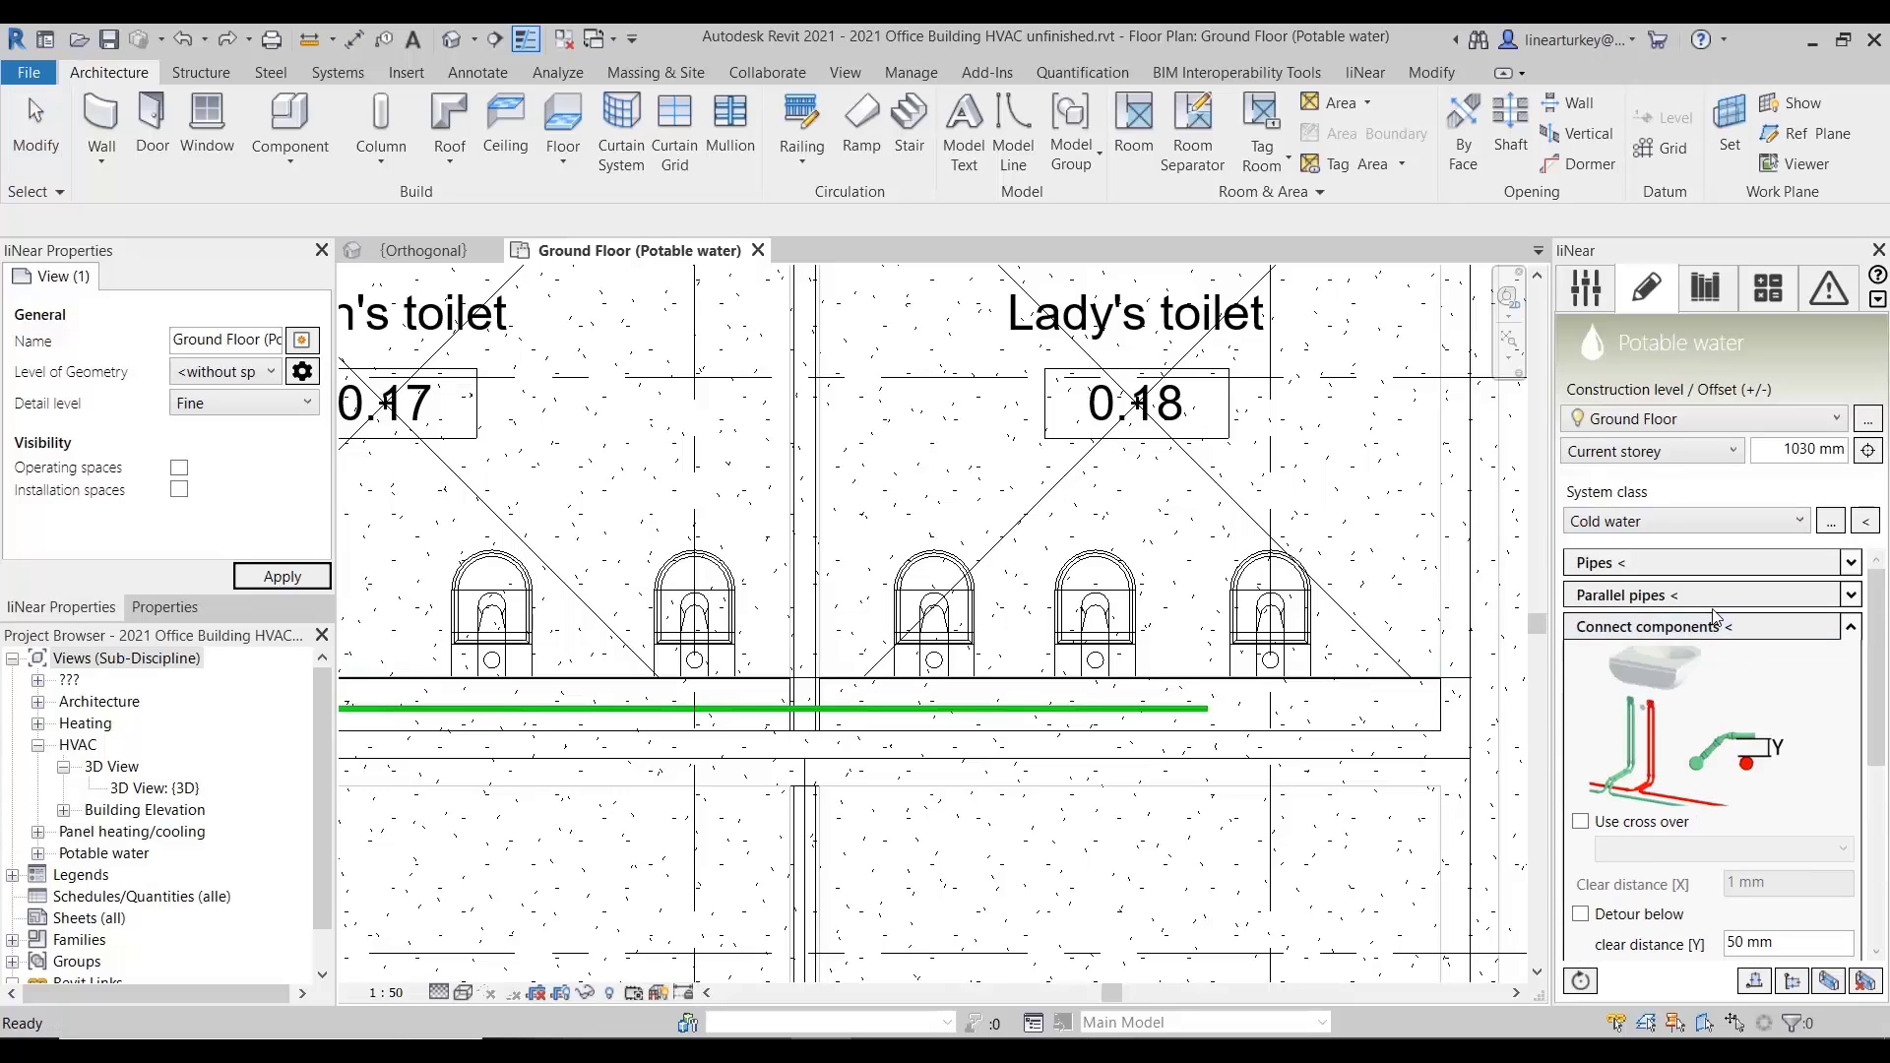
pyautogui.click(1713, 627)
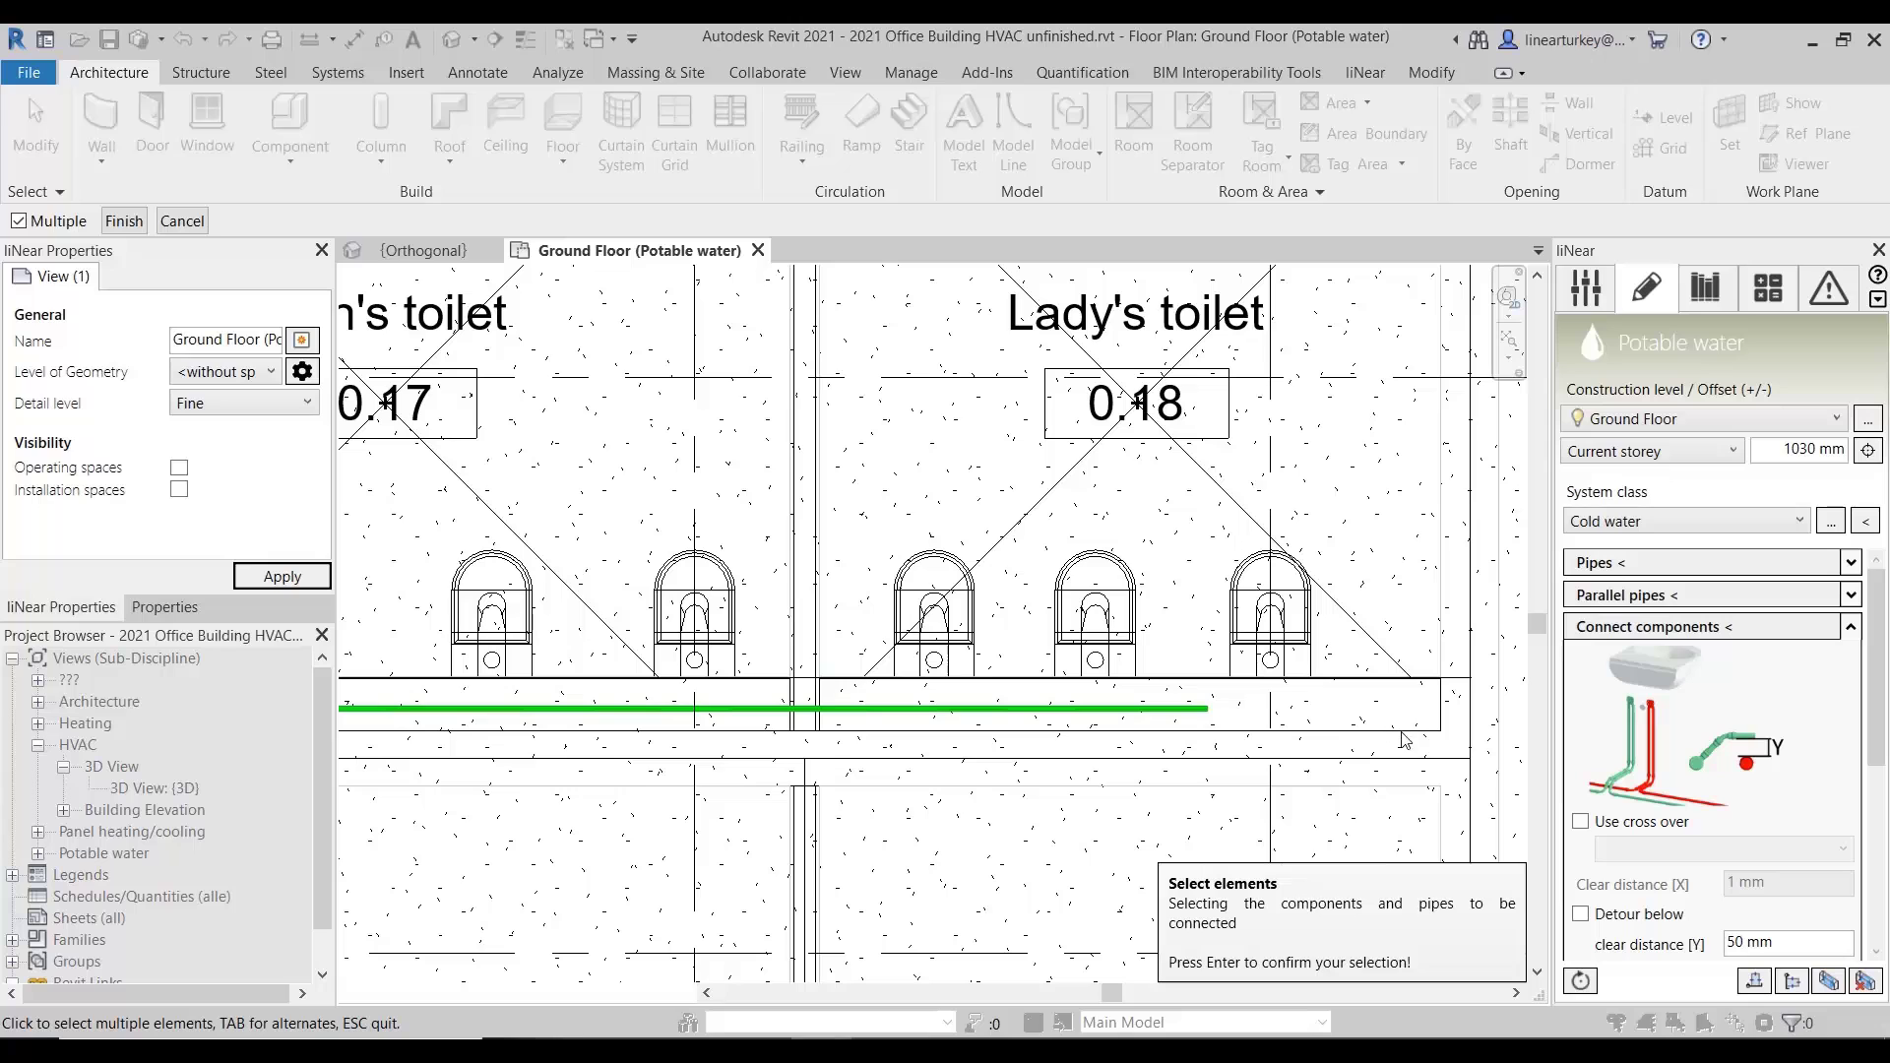
pyautogui.moveTo(1398, 729); pyautogui.dragTo(438, 596)
pyautogui.scroll(-2, 438, 596)
pyautogui.moveTo(535, 514)
pyautogui.mouseDown(button='middle')
pyautogui.moveTo(780, 617)
pyautogui.moveTo(875, 617)
pyautogui.mouseUp(button='middle')
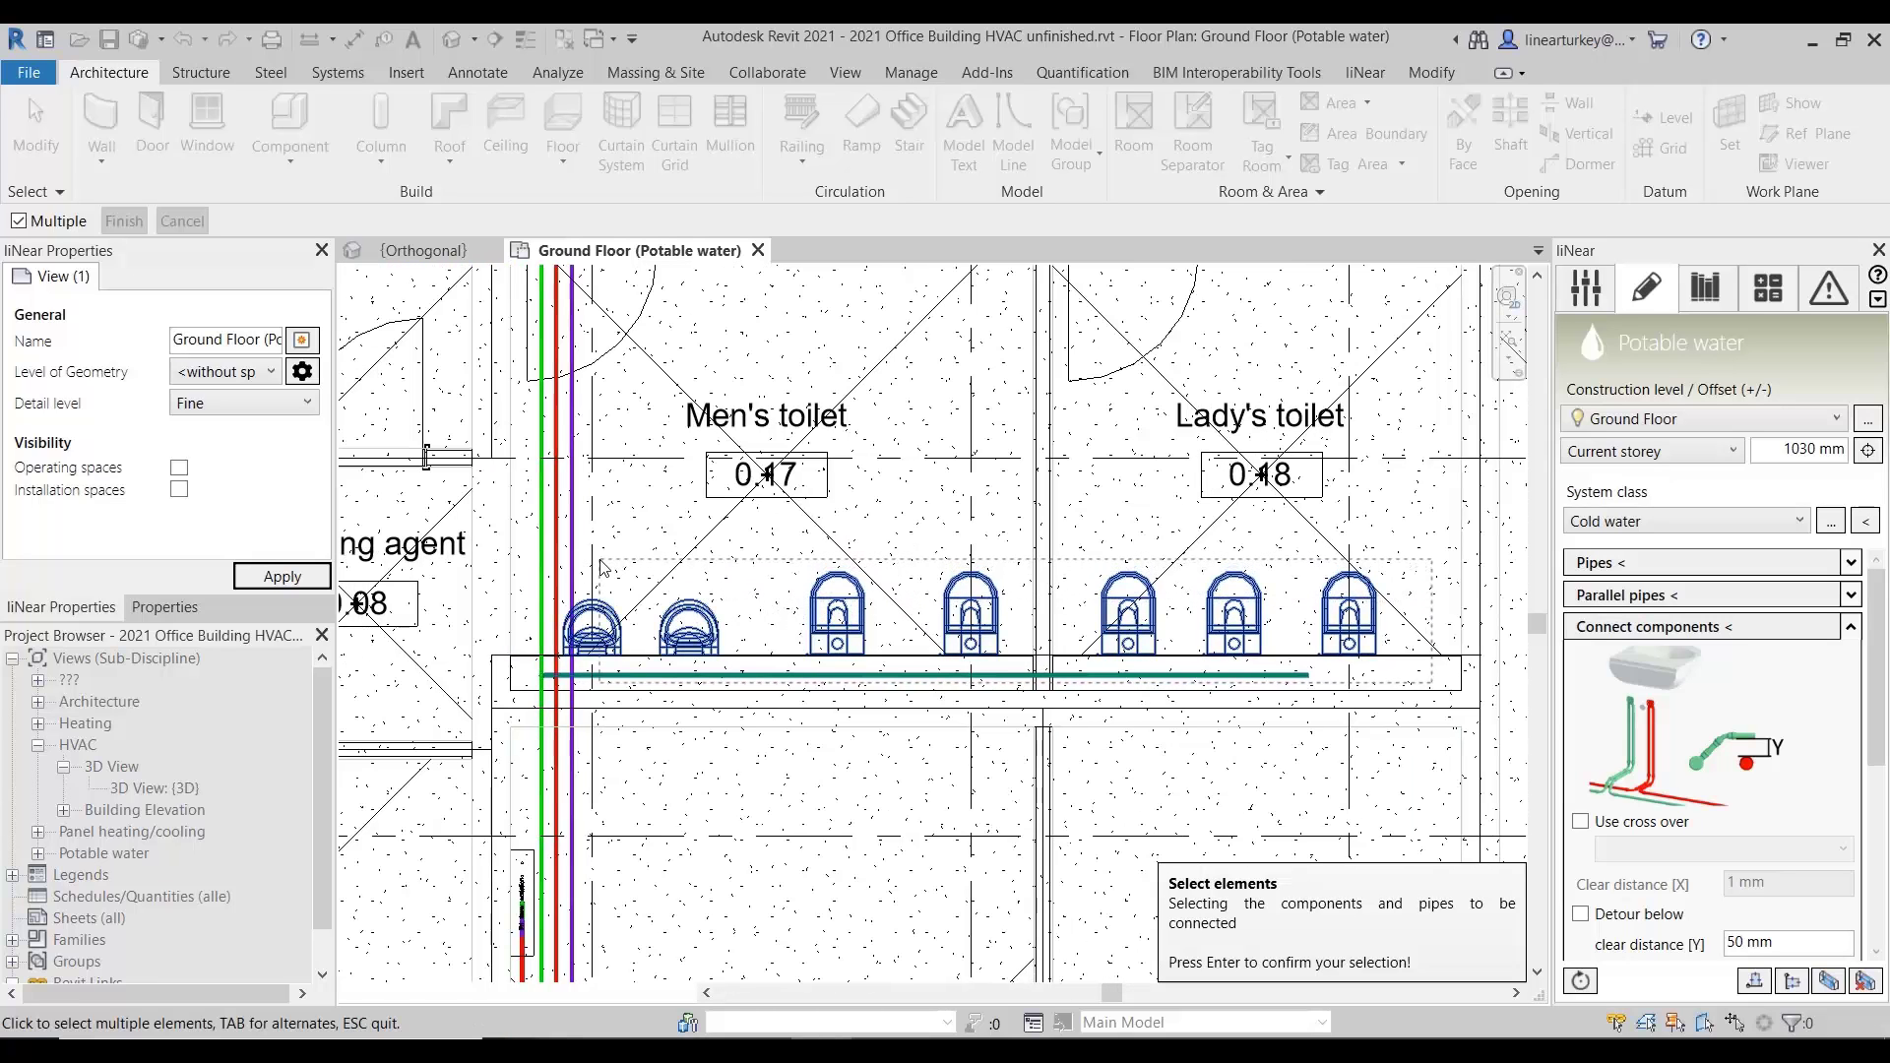
pyautogui.press('Return')
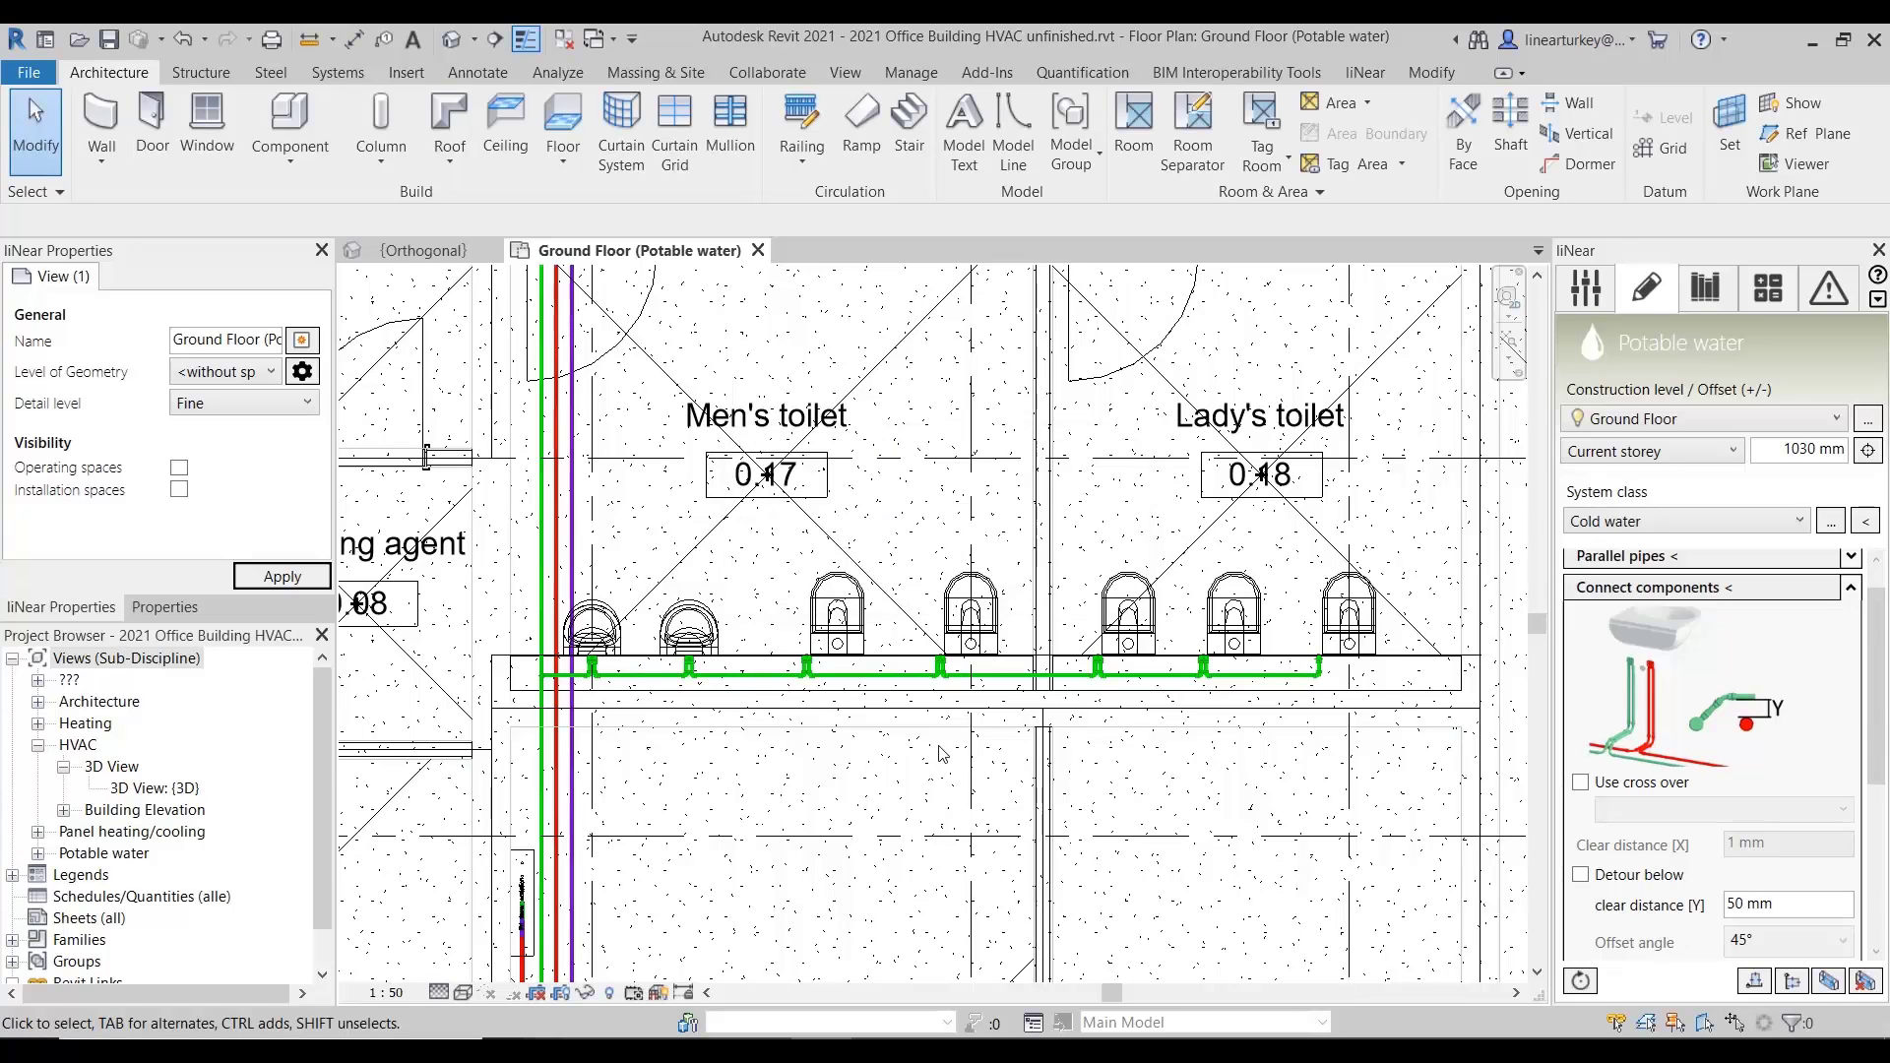
# - Open a cropped 3D view of the three lady's toilet fixtures and their cold water connections
pyautogui.scroll(4, 942, 754)
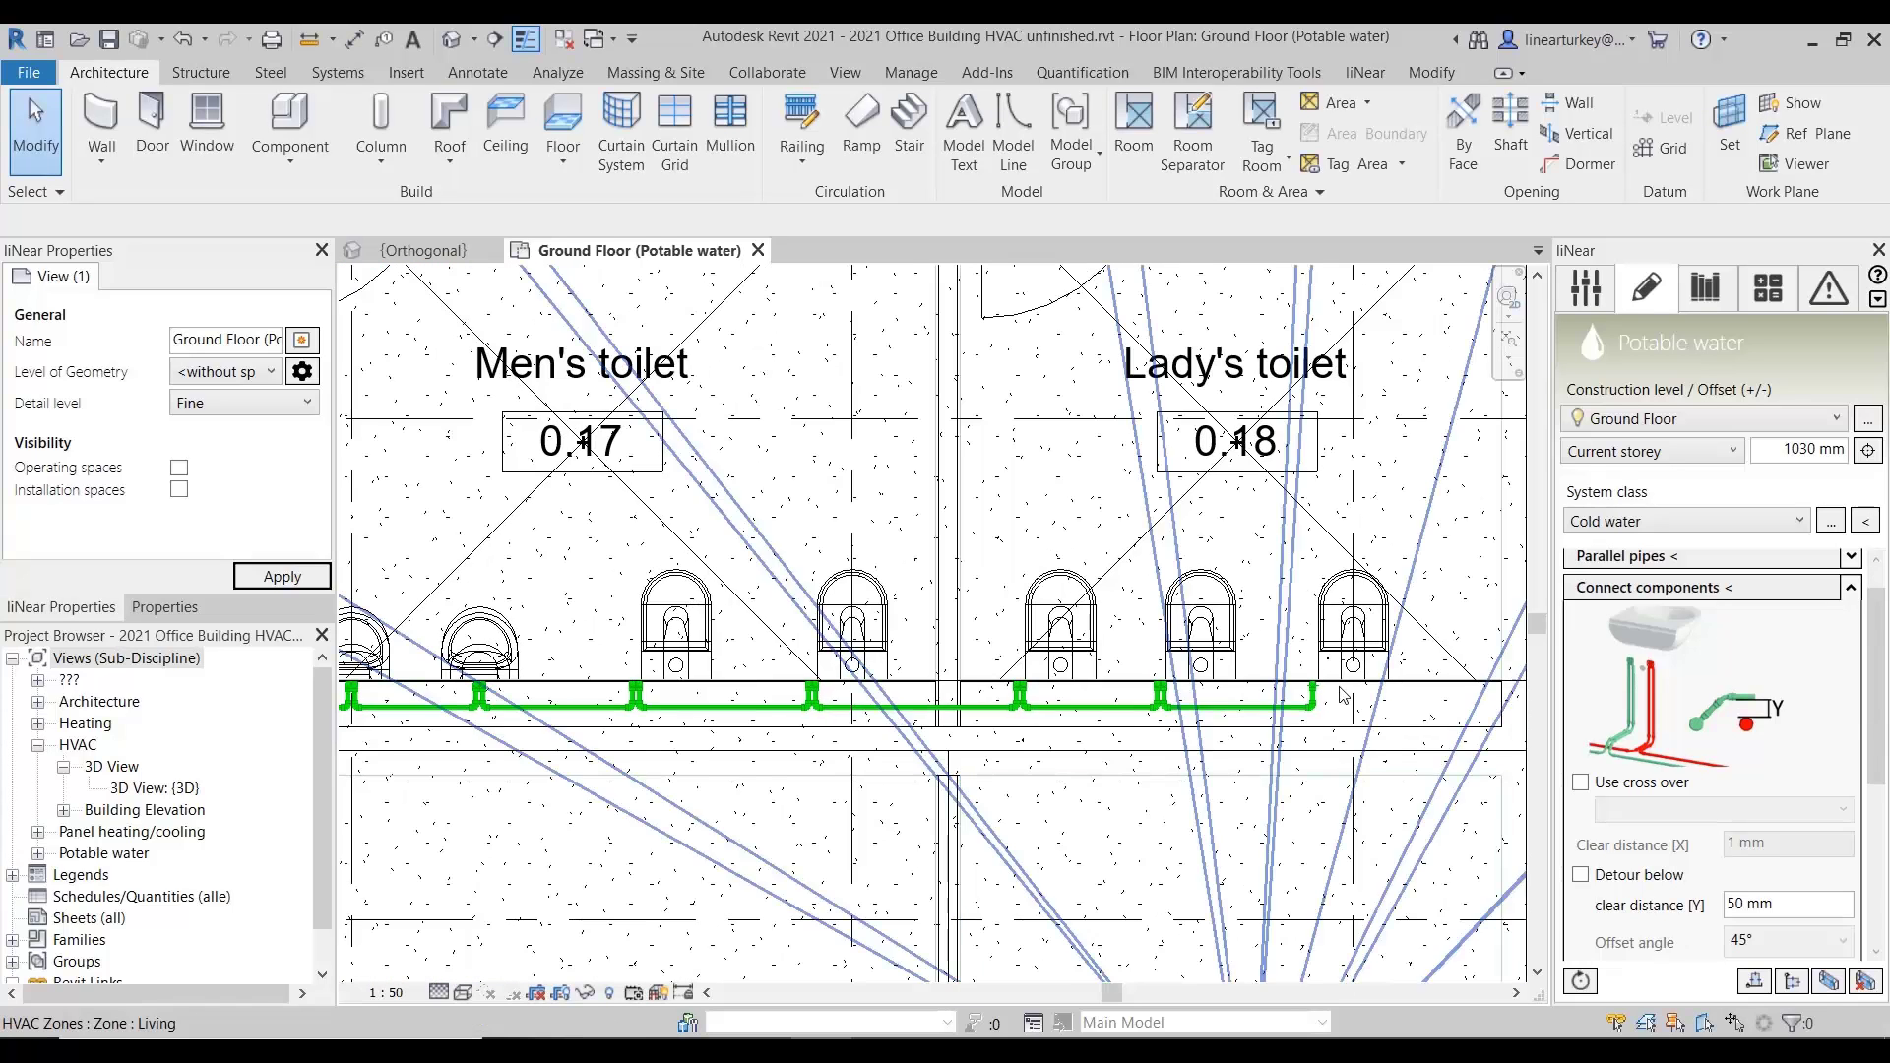
pyautogui.moveTo(1337, 699); pyautogui.dragTo(1216, 738, button='middle')
pyautogui.click(1829, 981)
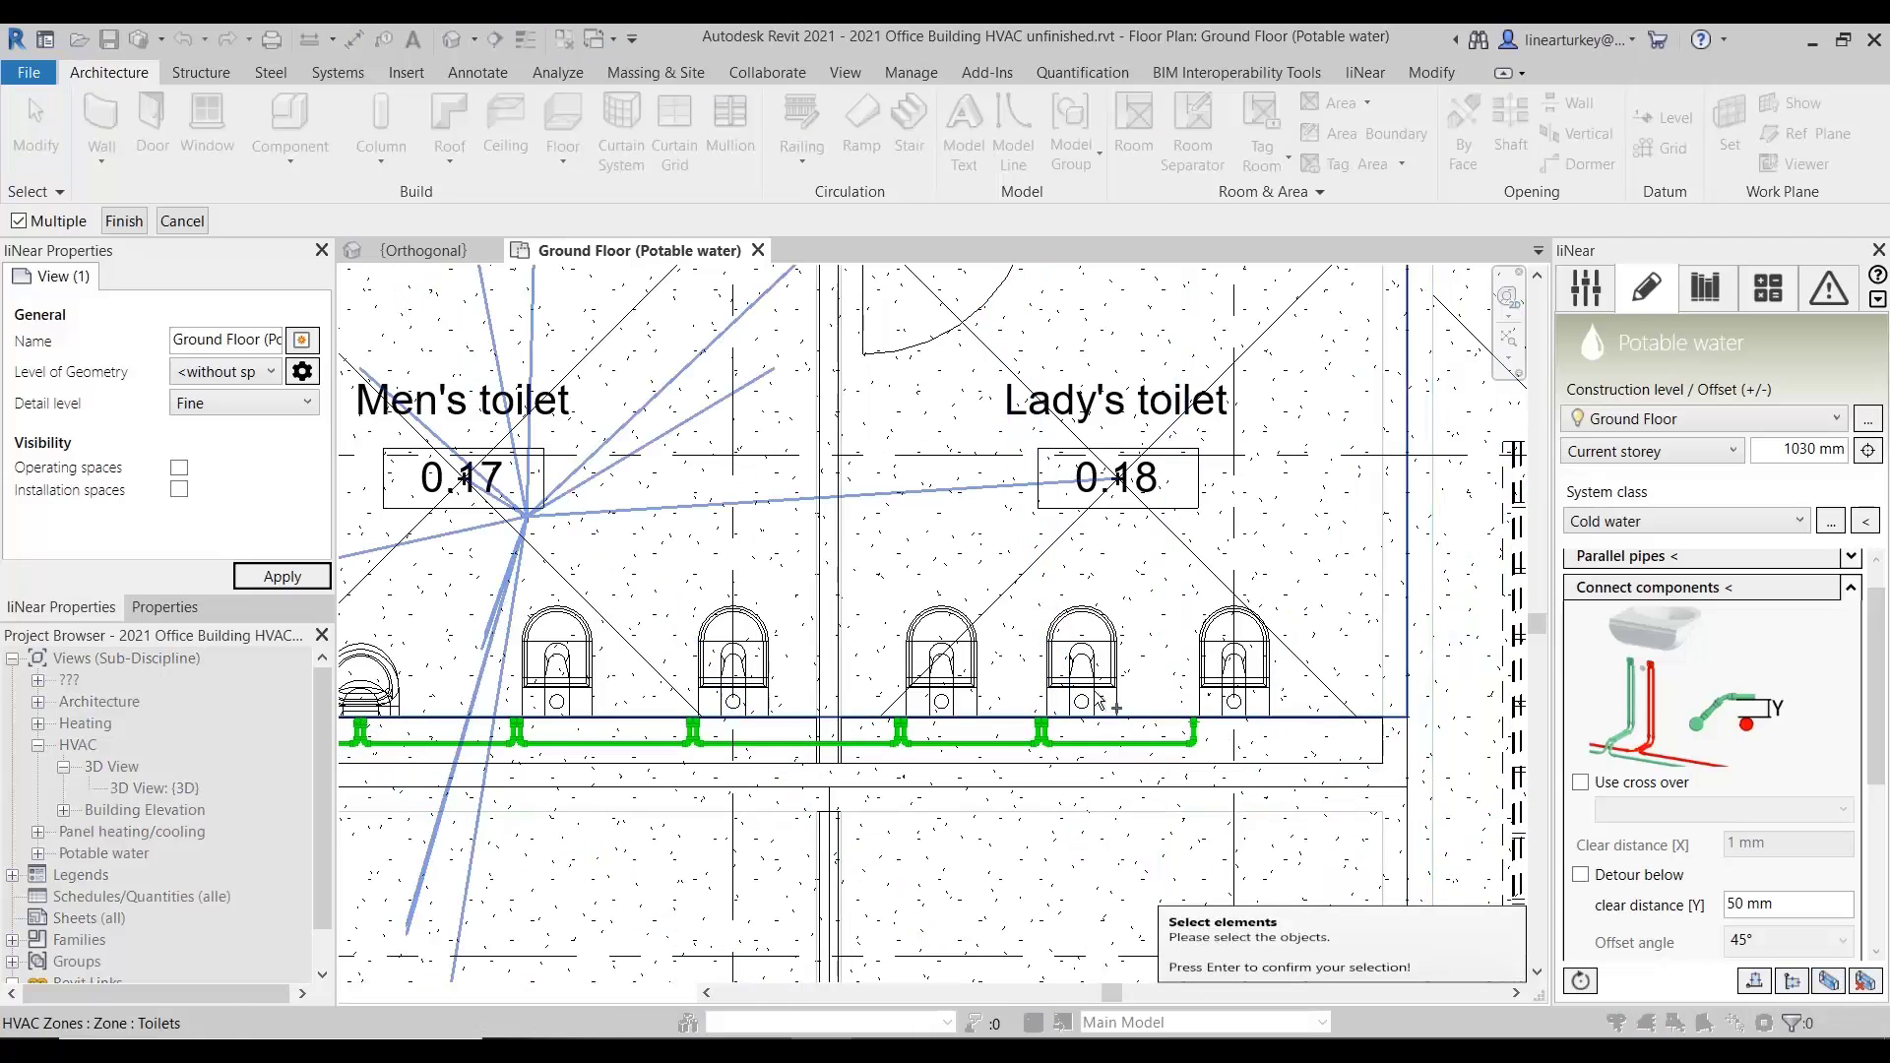
pyautogui.moveTo(892, 564); pyautogui.dragTo(1391, 877)
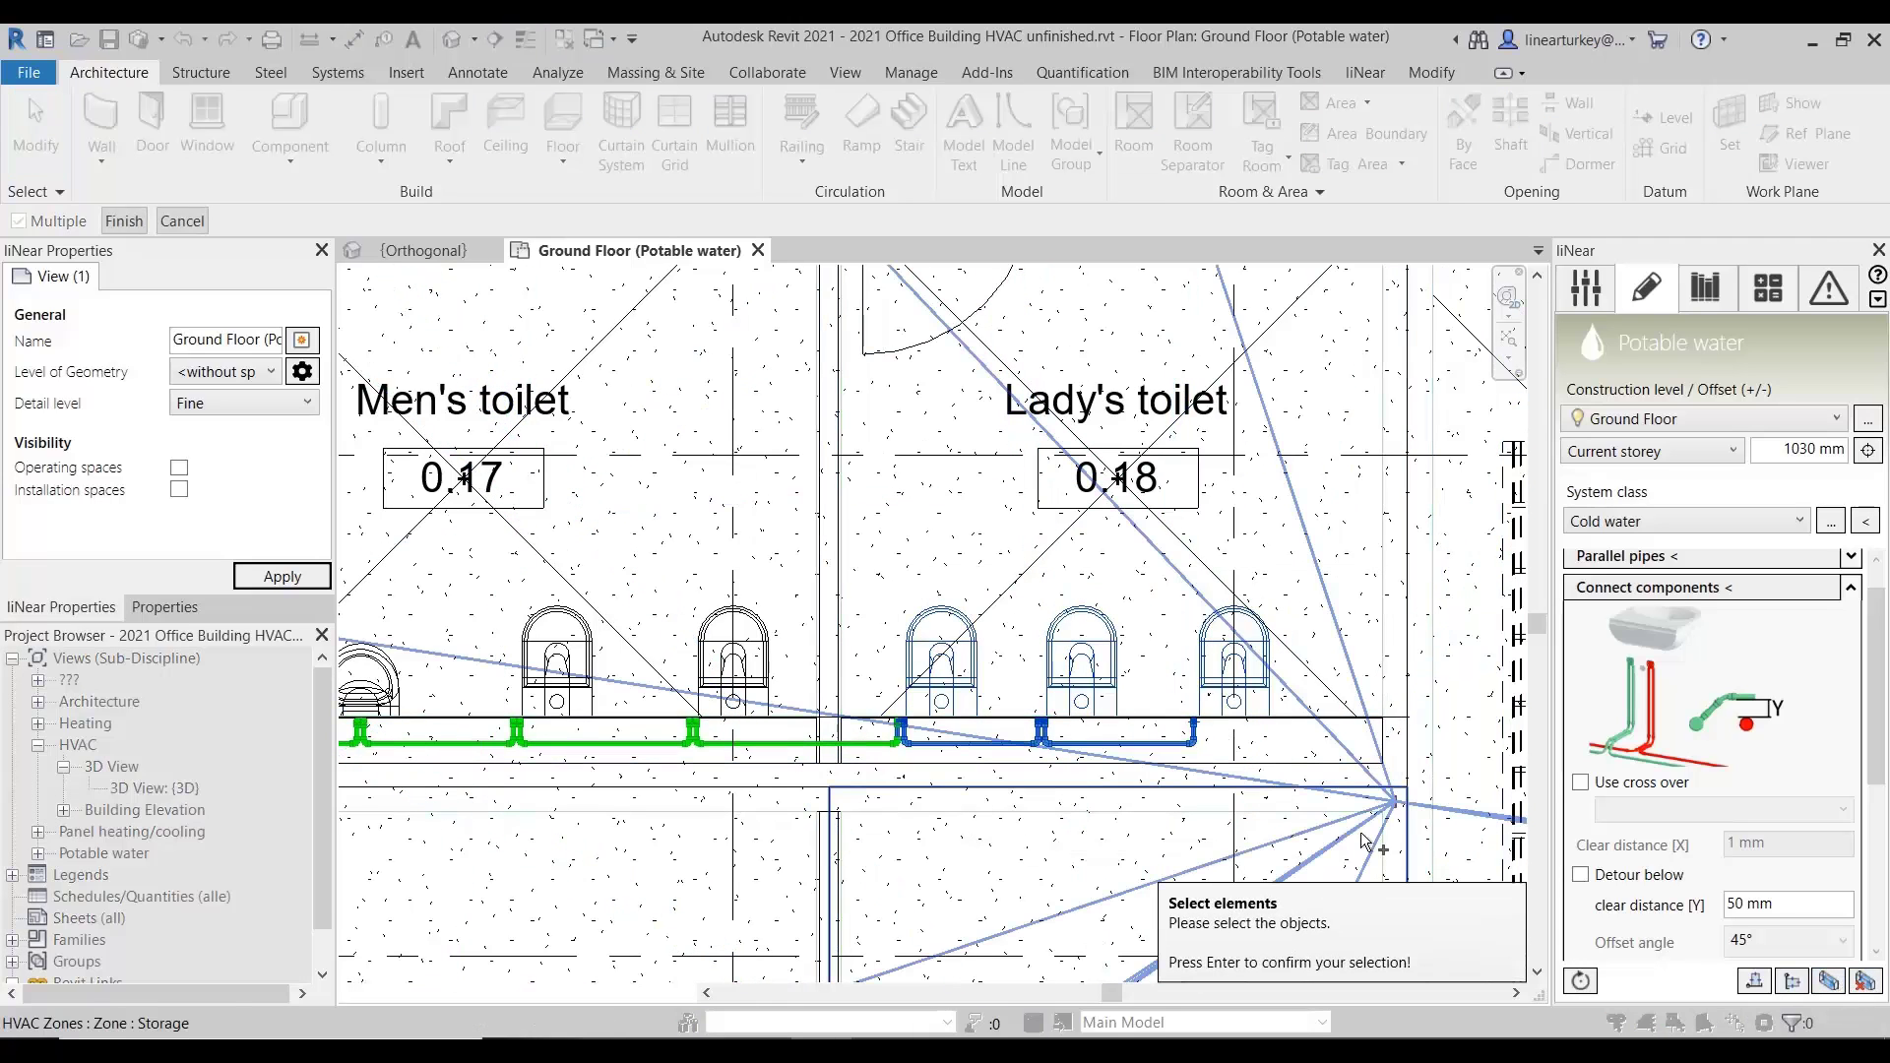
pyautogui.press('Return')
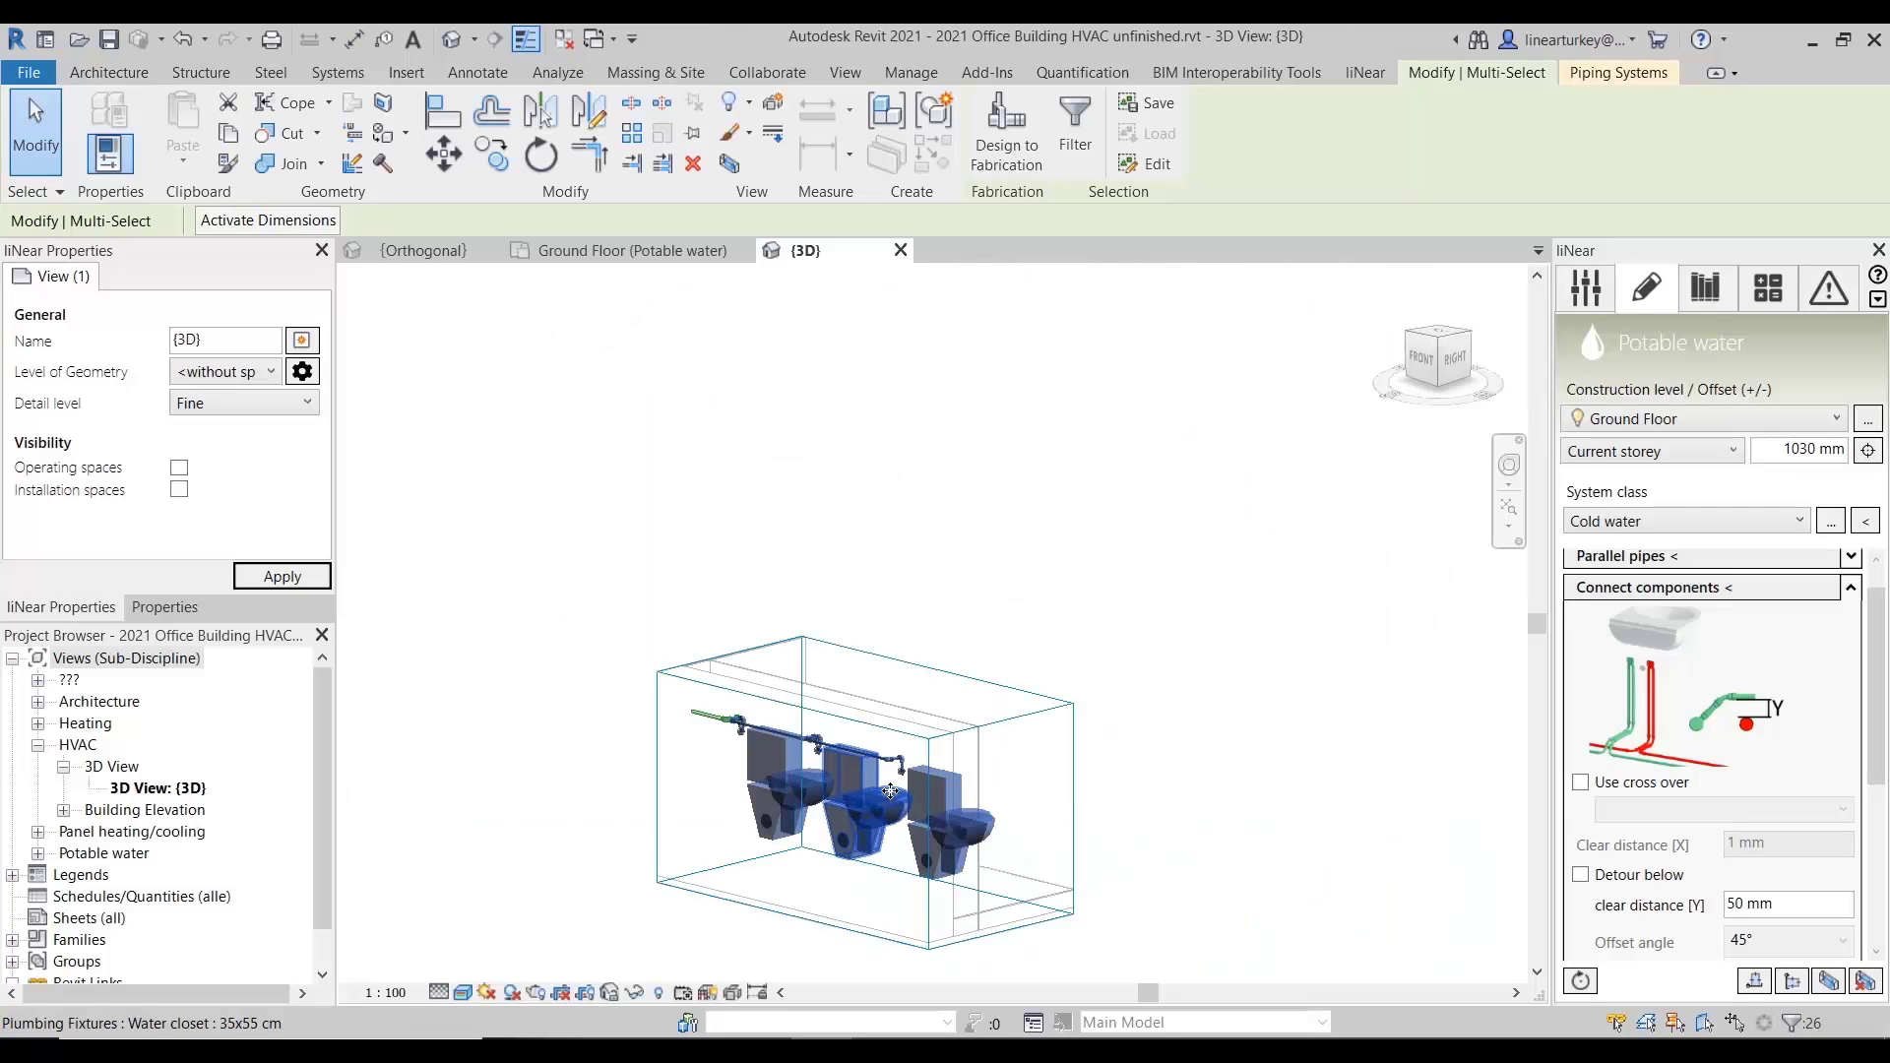
# - Examine the looped cold water connections from behind the toilets, close the 3D view and return to the floor plan
pyautogui.keyDown('shift'); pyautogui.moveTo(890, 793); pyautogui.dragTo(705, 729, button='middle'); pyautogui.keyUp('shift')
pyautogui.scroll(3, 966, 679)
pyautogui.click(1021, 760)
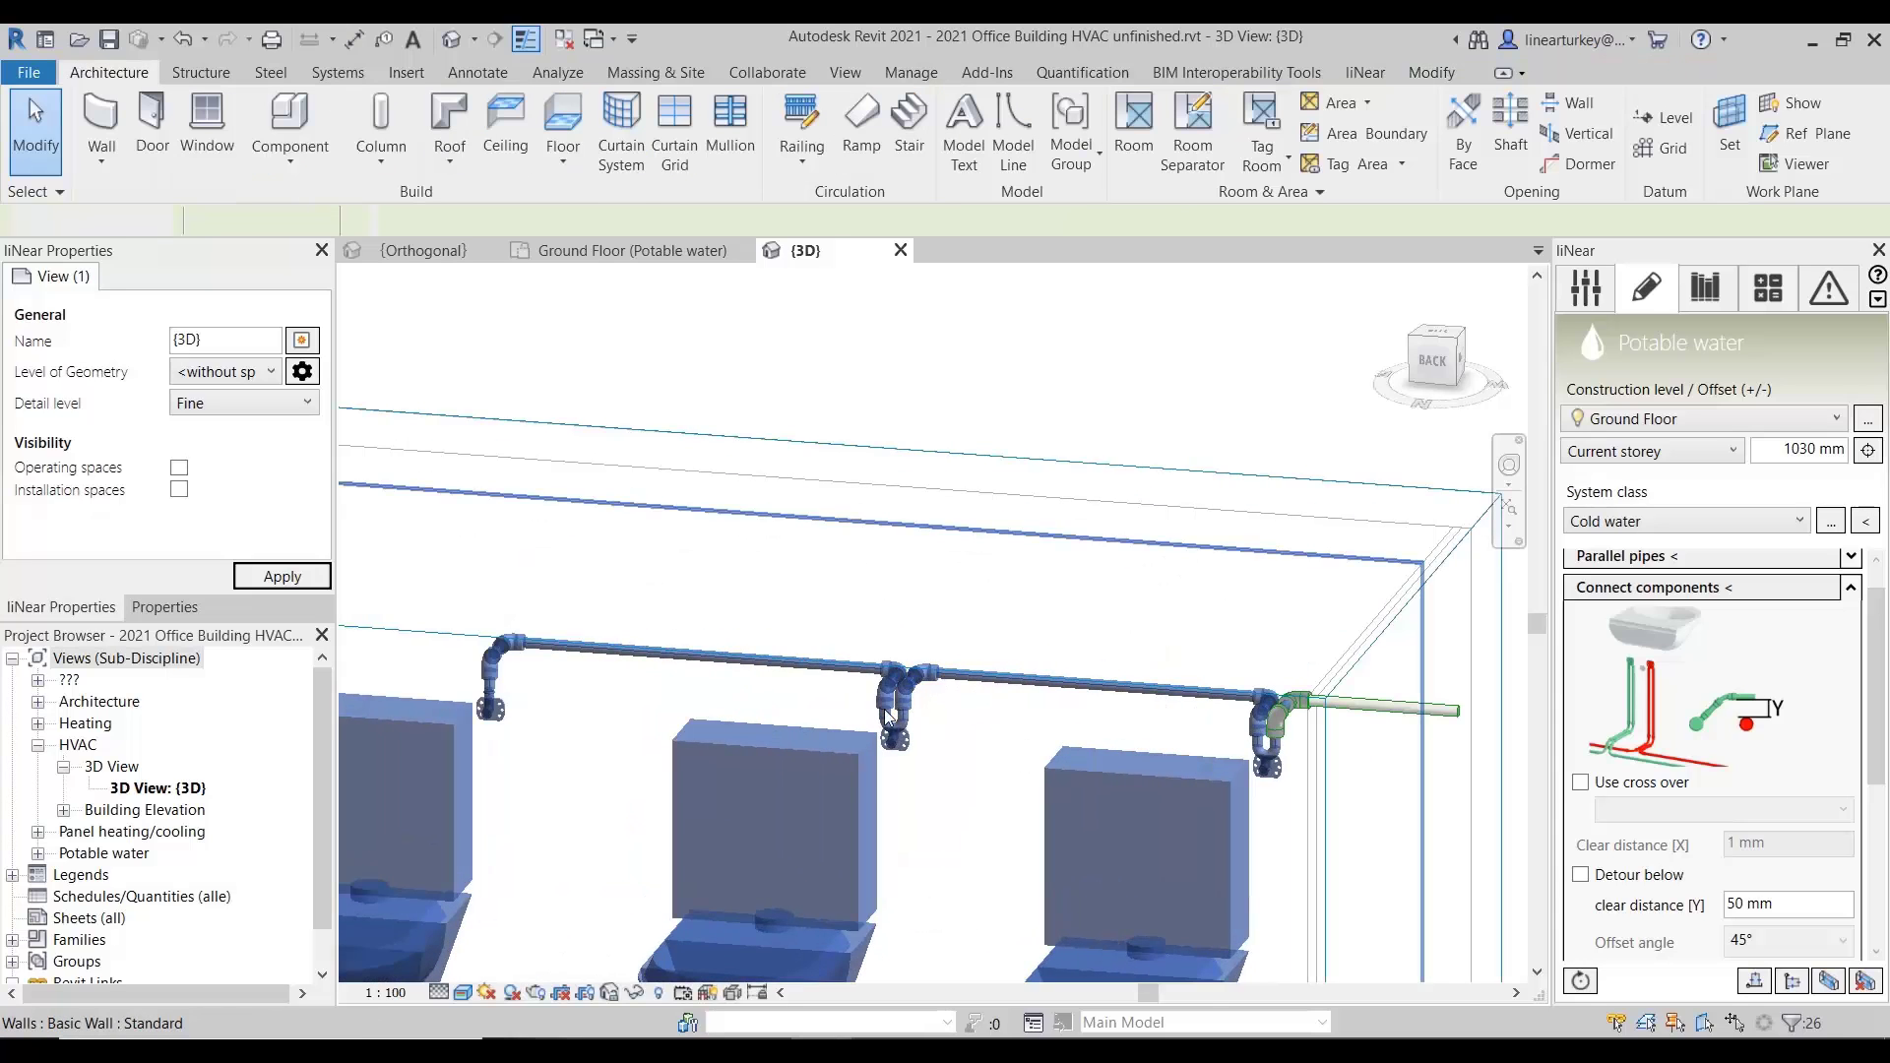
pyautogui.keyDown('shift'); pyautogui.moveTo(890, 717); pyautogui.dragTo(1438, 721, button='middle'); pyautogui.keyUp('shift')
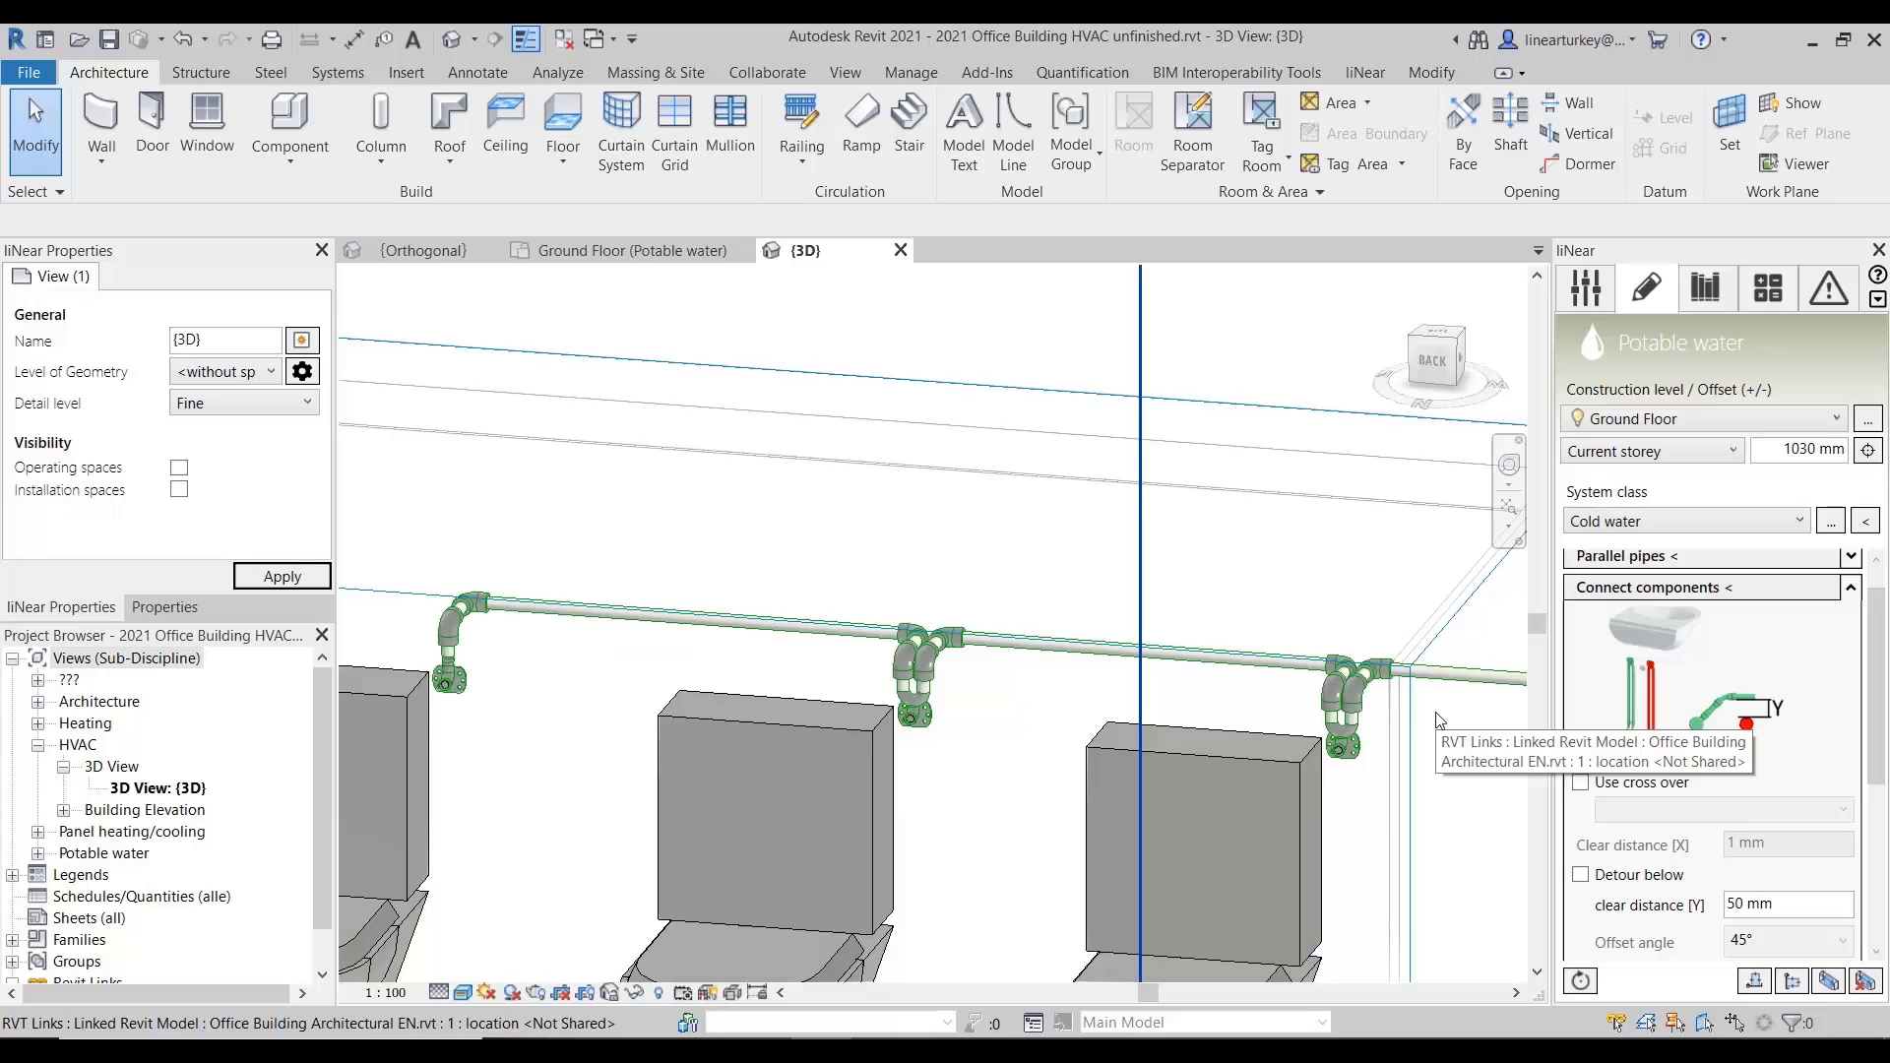
pyautogui.click(900, 249)
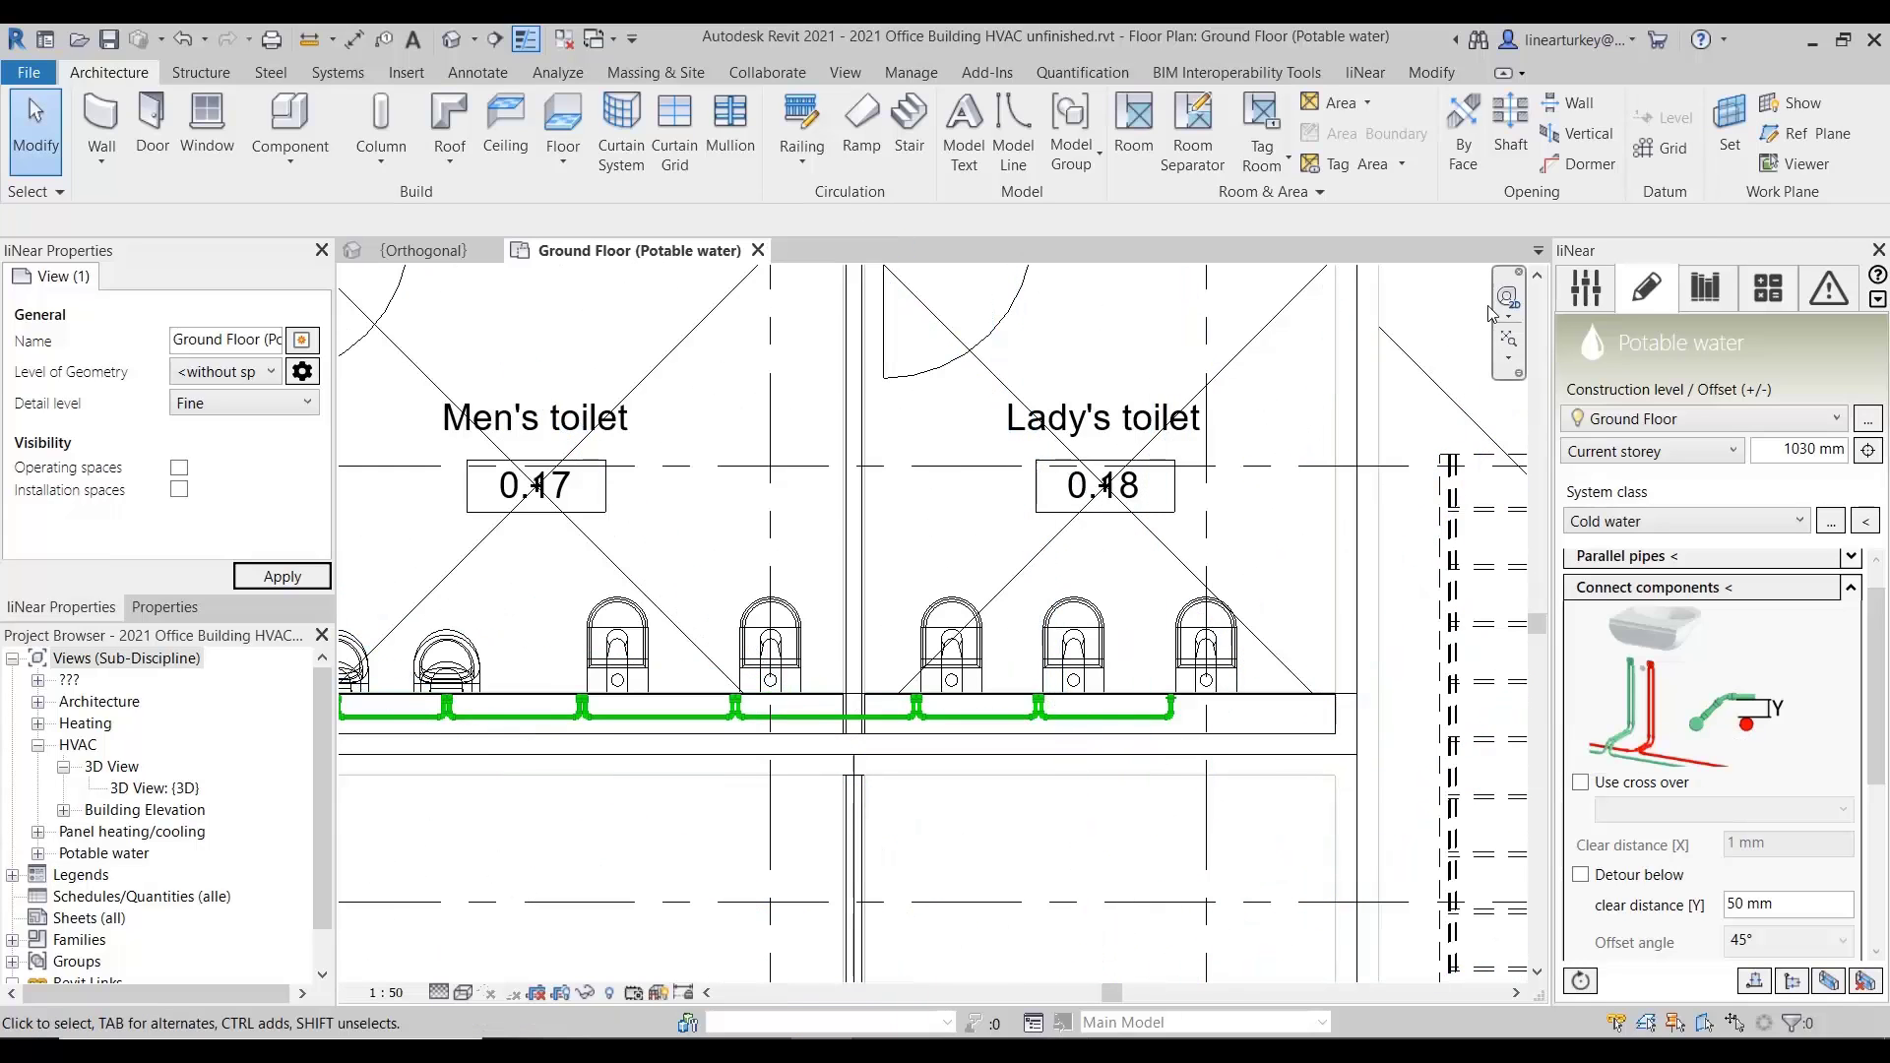
pyautogui.scroll(-2, 1354, 408)
pyautogui.moveTo(1072, 535); pyautogui.dragTo(1102, 612, button='middle')
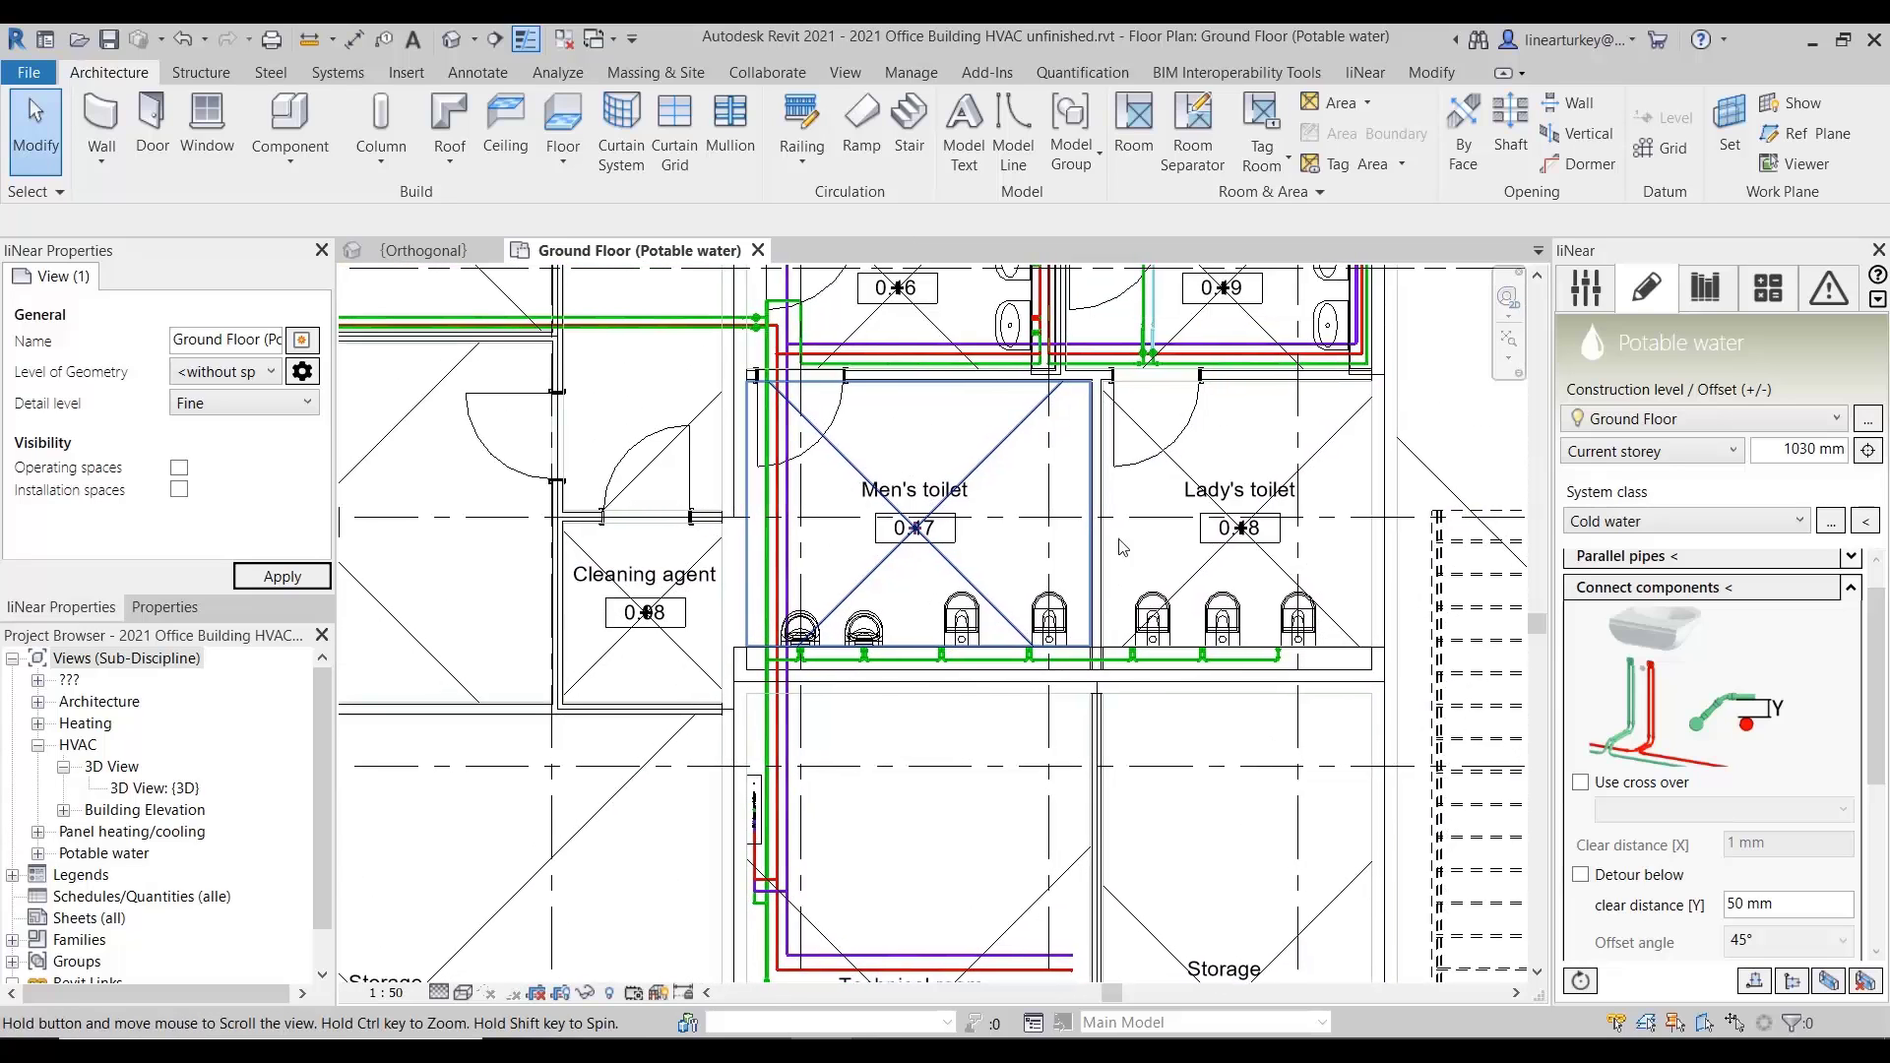
# - Show the pipe offset settings and examine the X and Y distances, angle choices, fitting options and insulation setting
pyautogui.click(1508, 338)
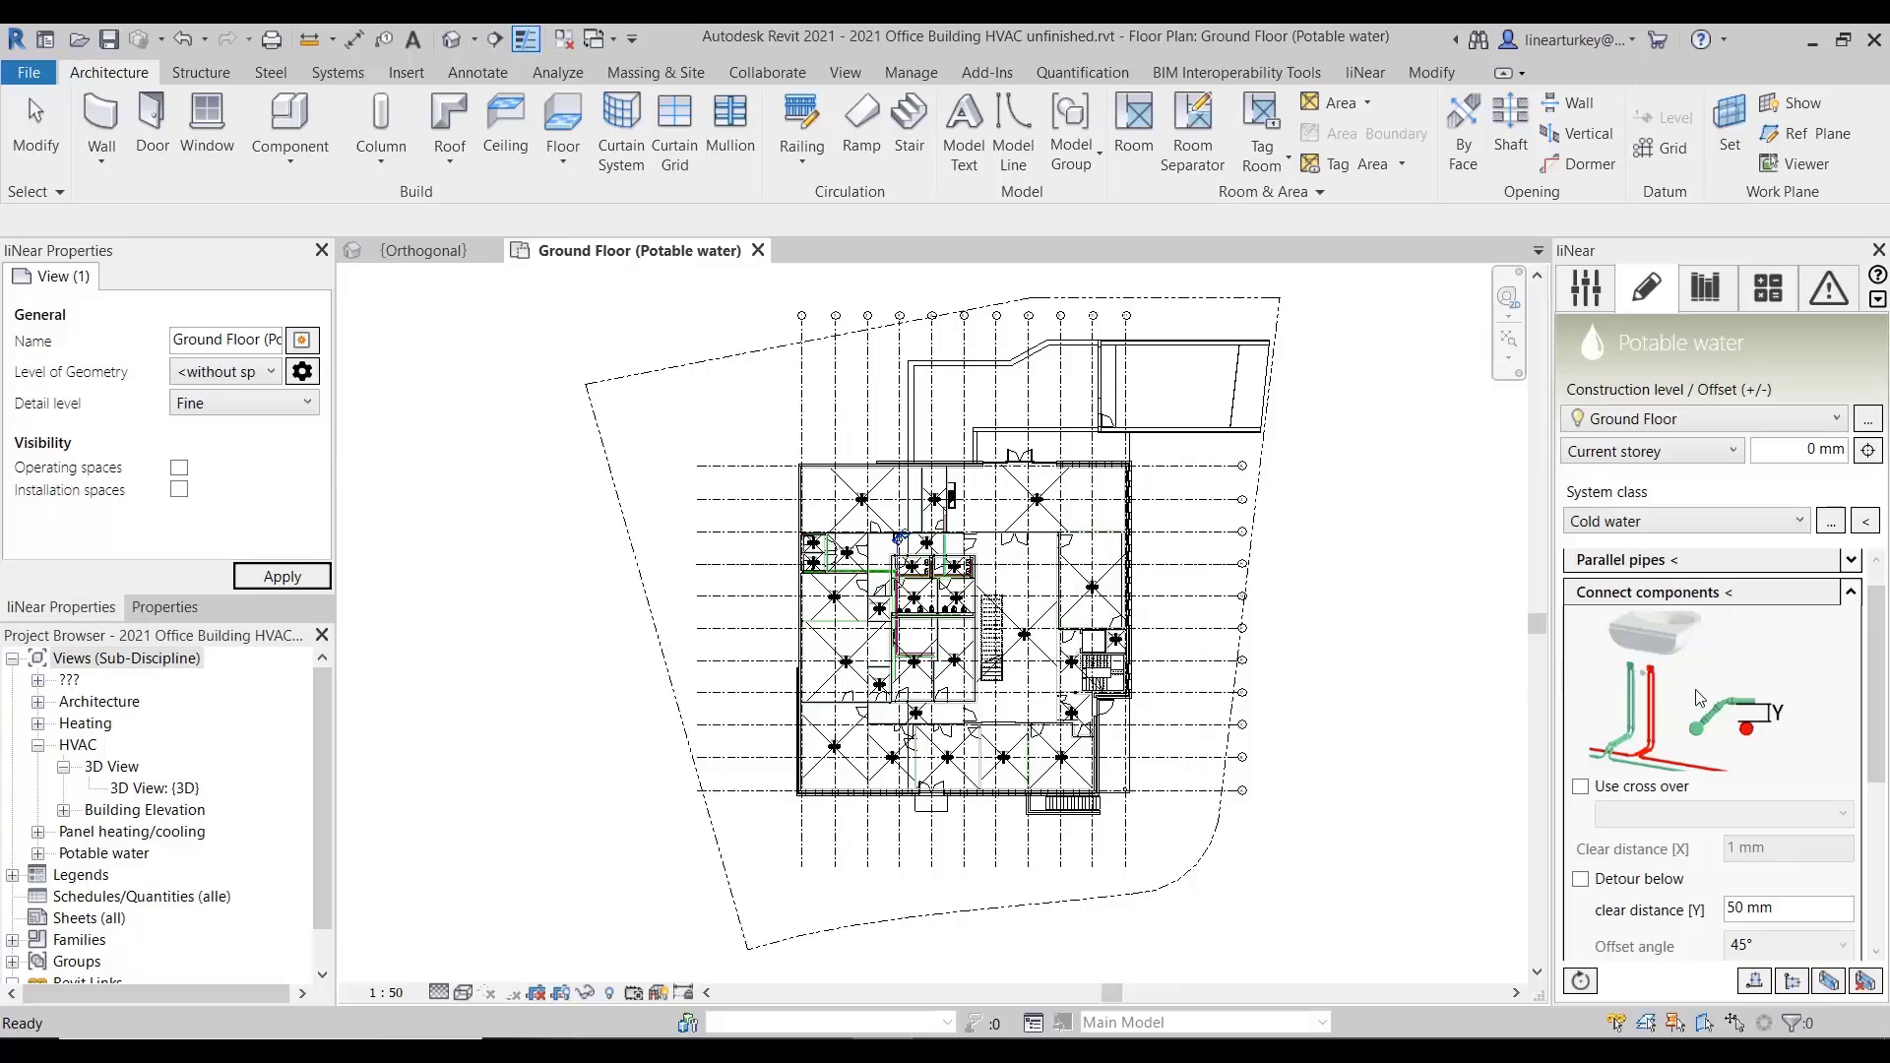
pyautogui.scroll(-5, 1732, 748)
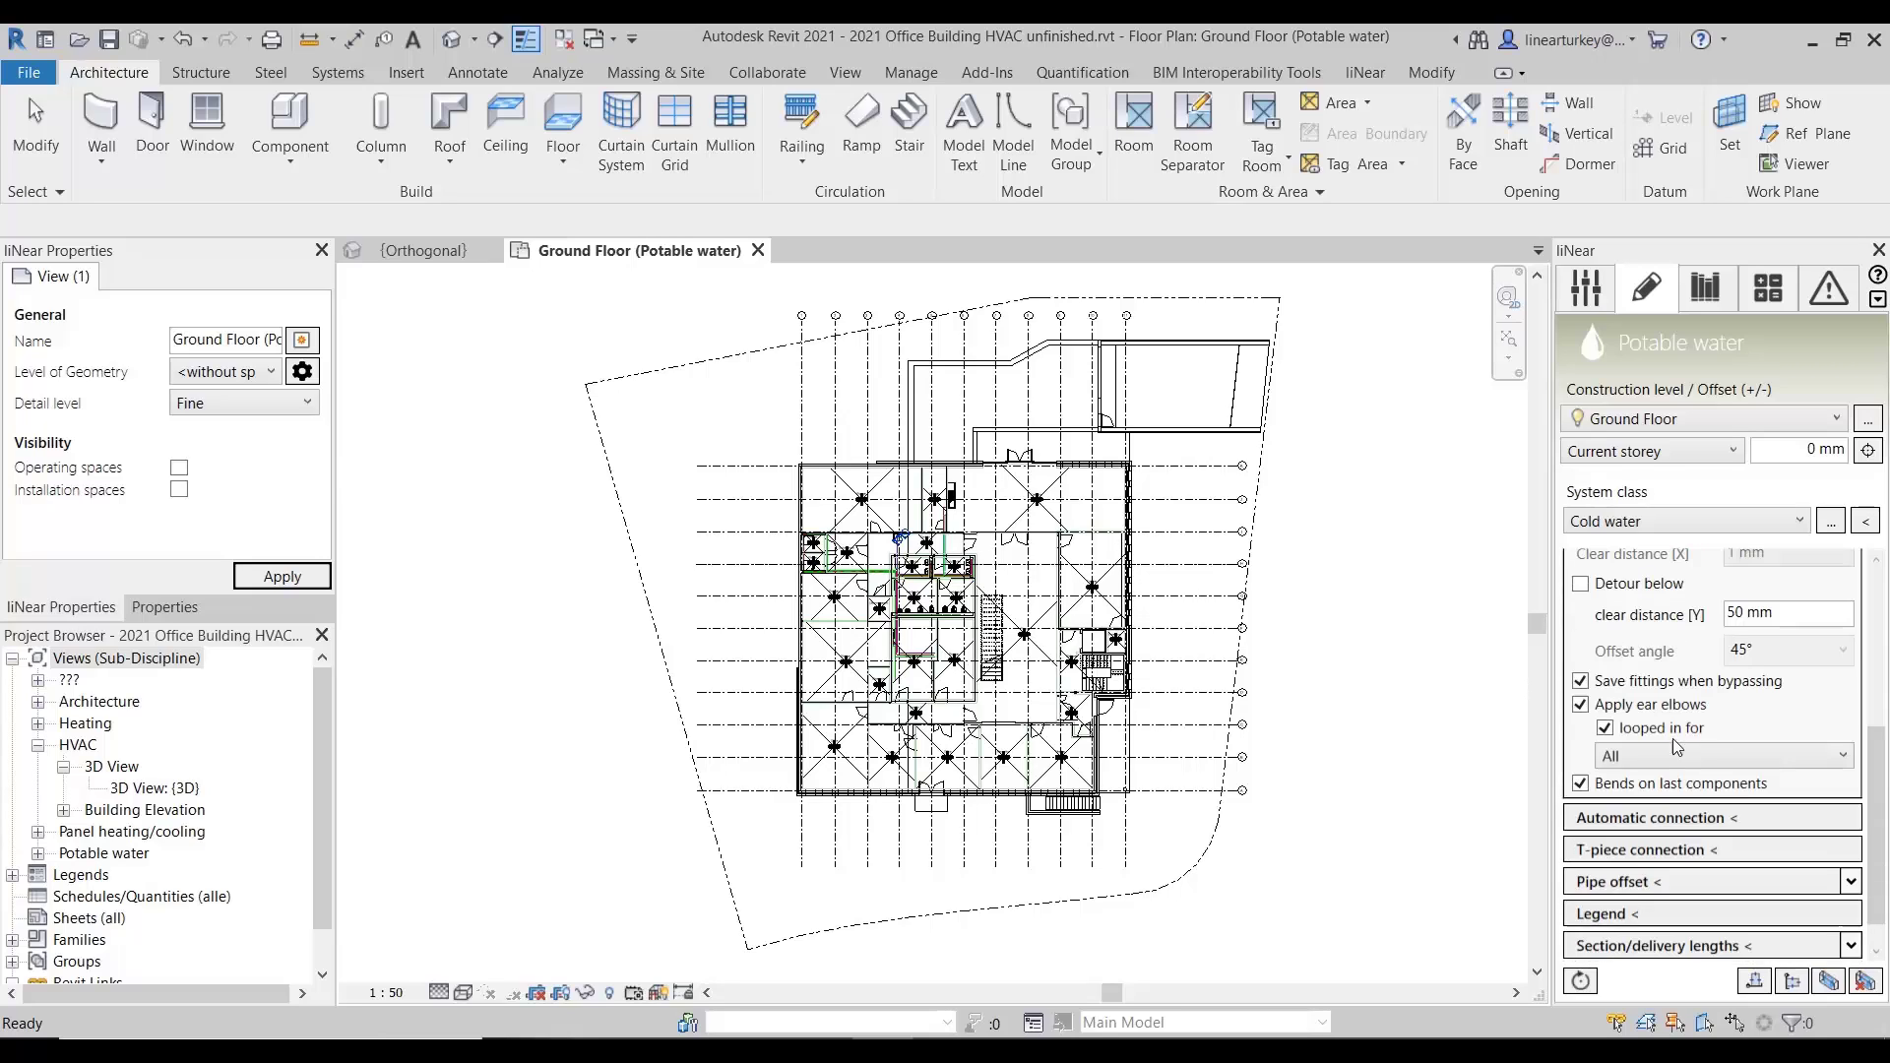
pyautogui.click(1821, 881)
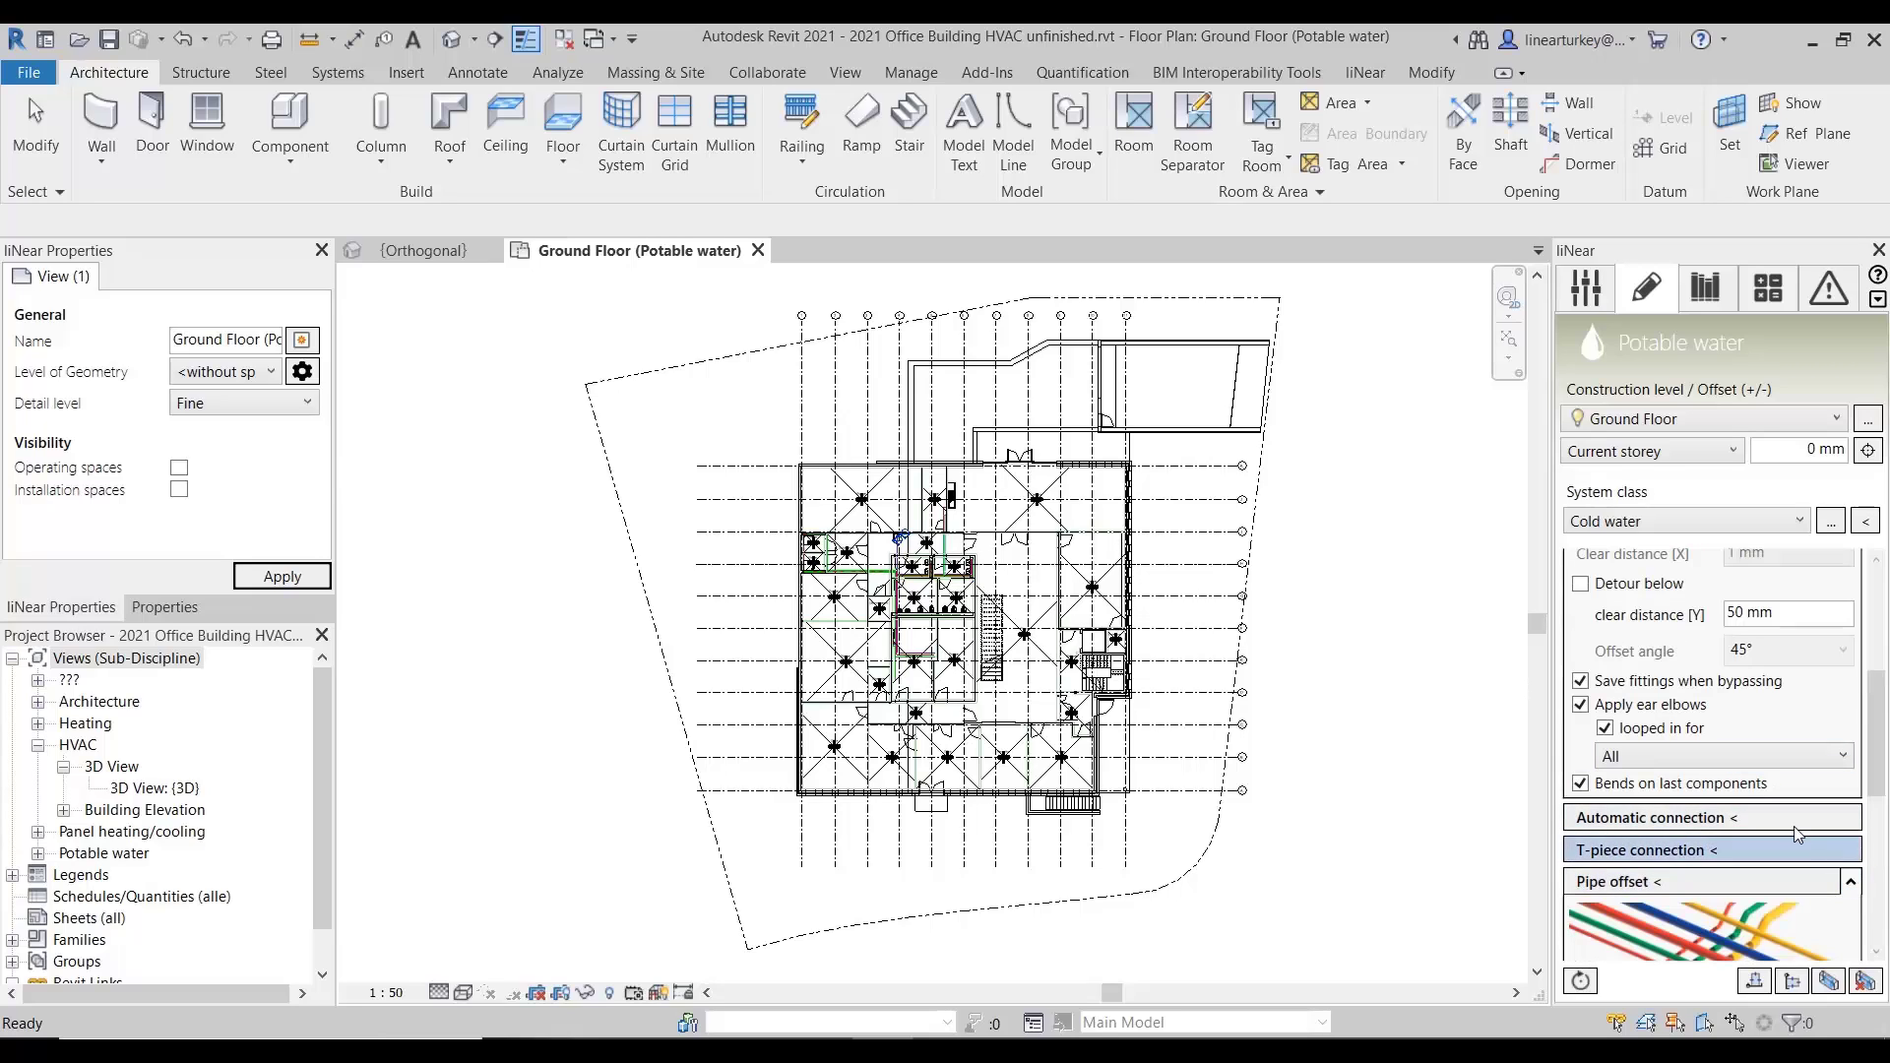
pyautogui.scroll(-3, 1770, 854)
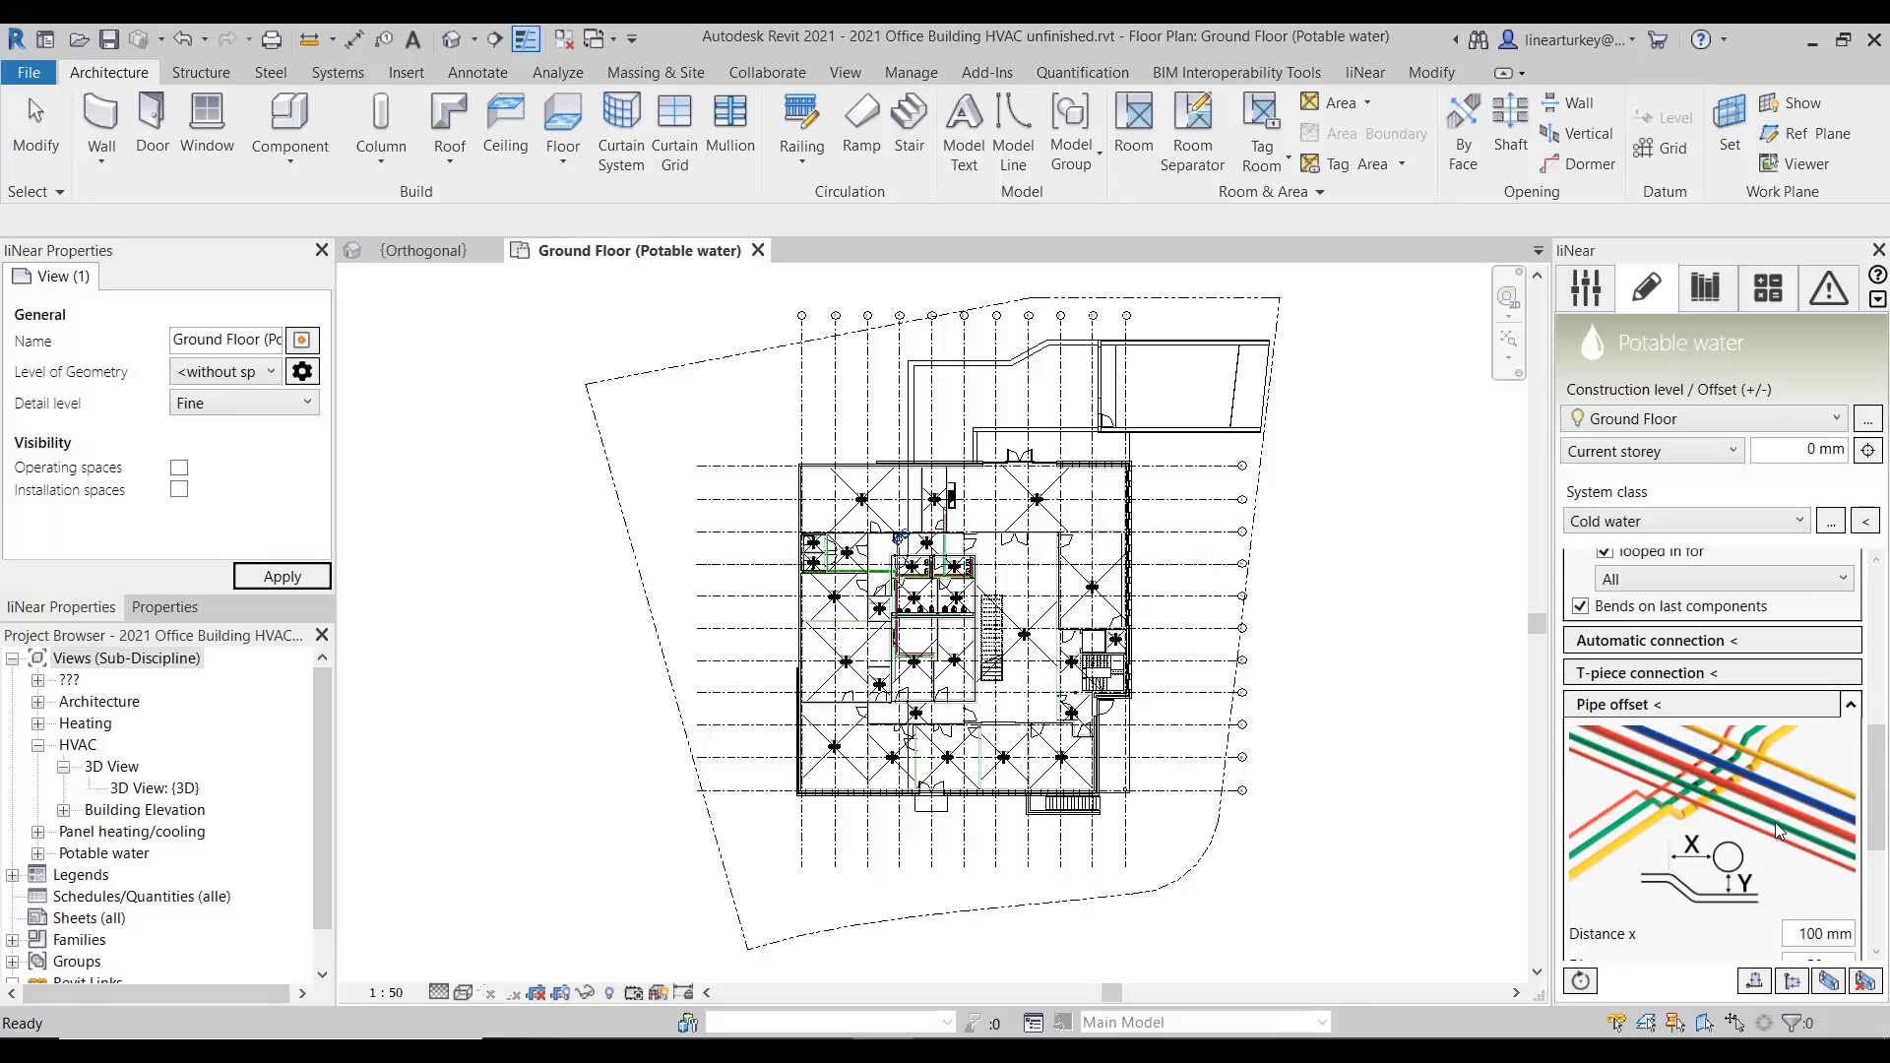
pyautogui.scroll(-3, 1775, 823)
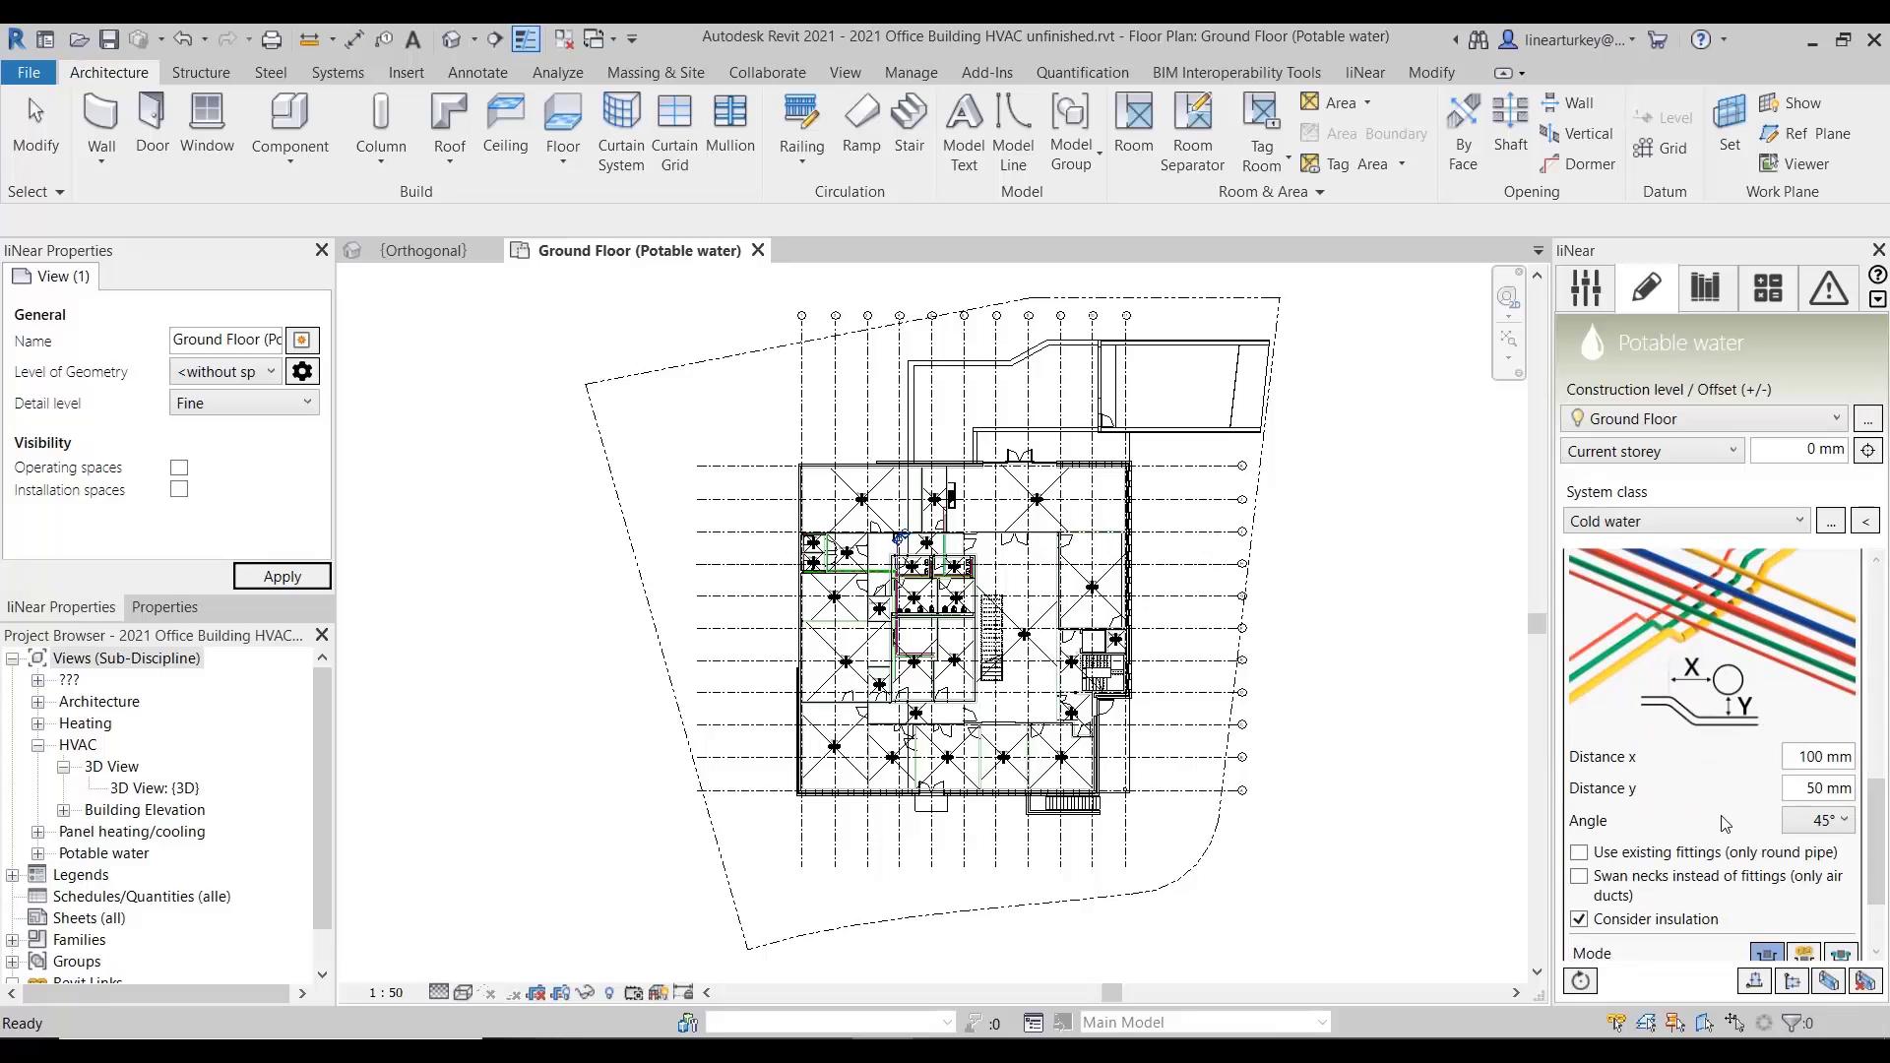
pyautogui.scroll(-1, 1726, 823)
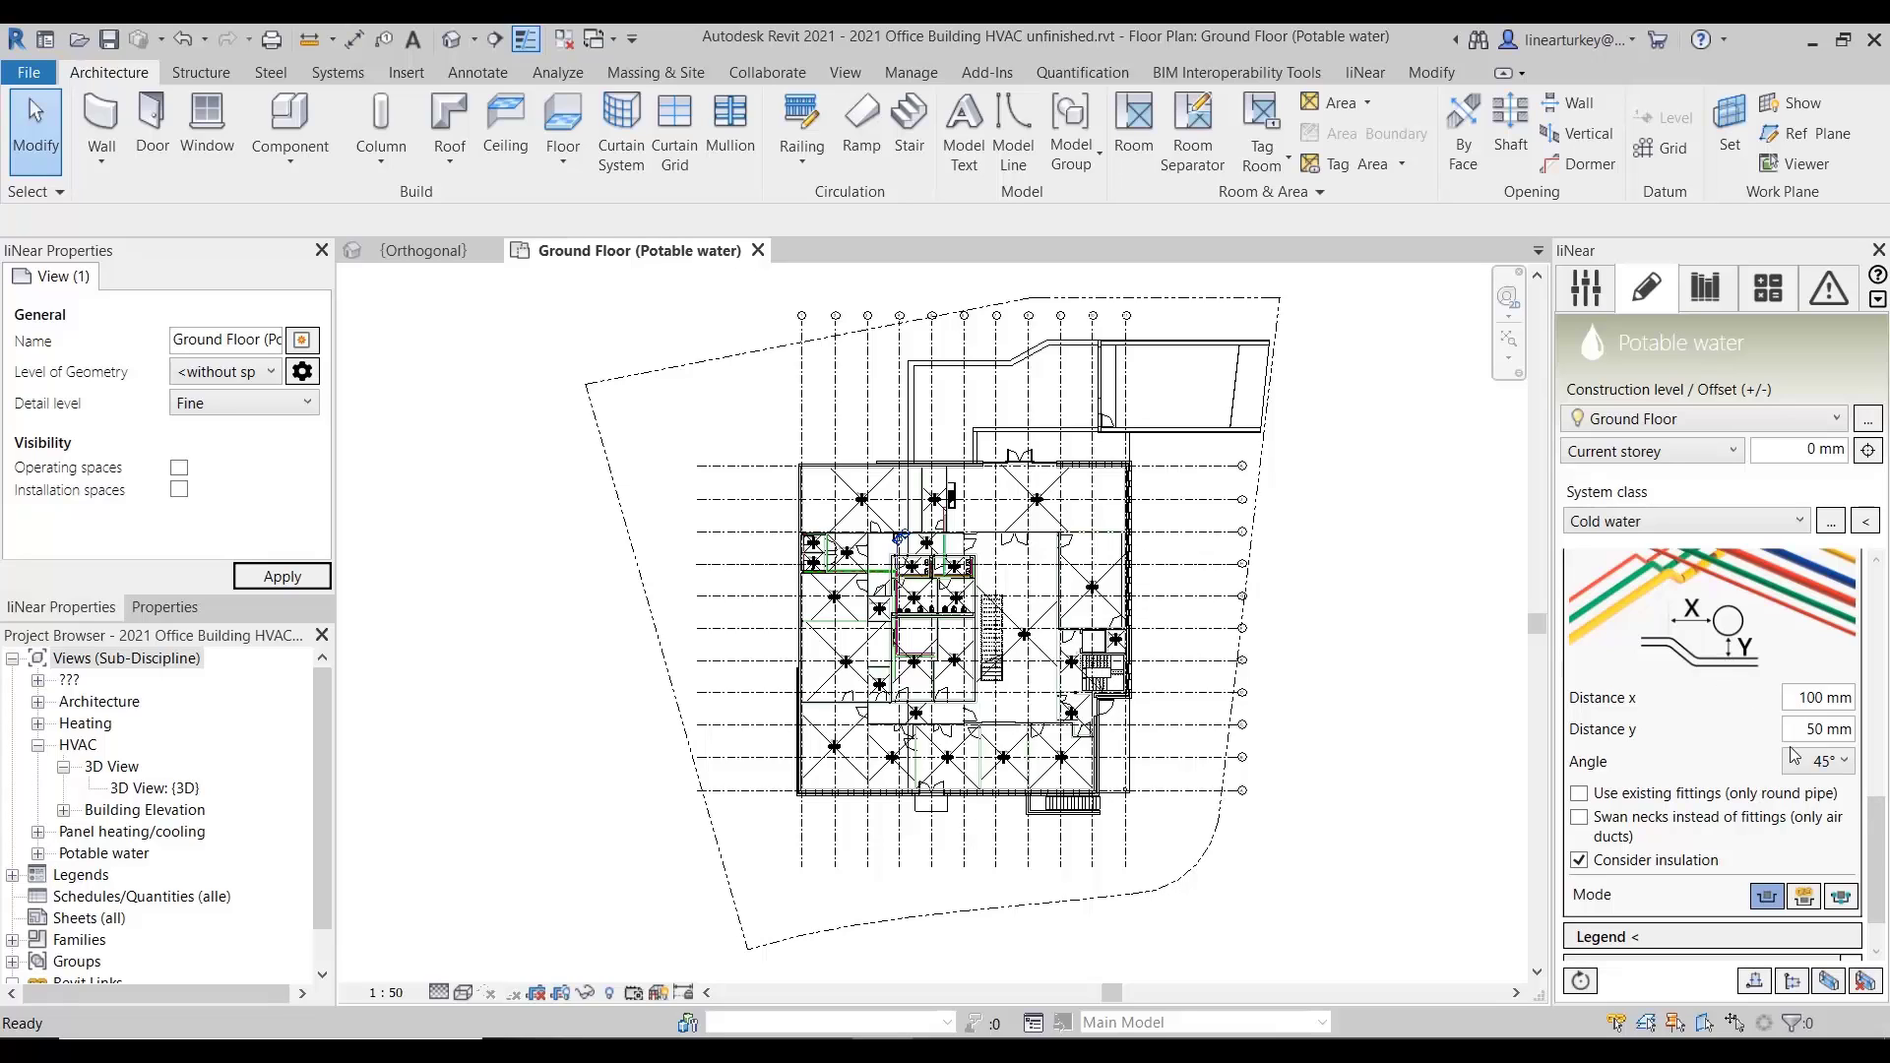
pyautogui.click(1833, 761)
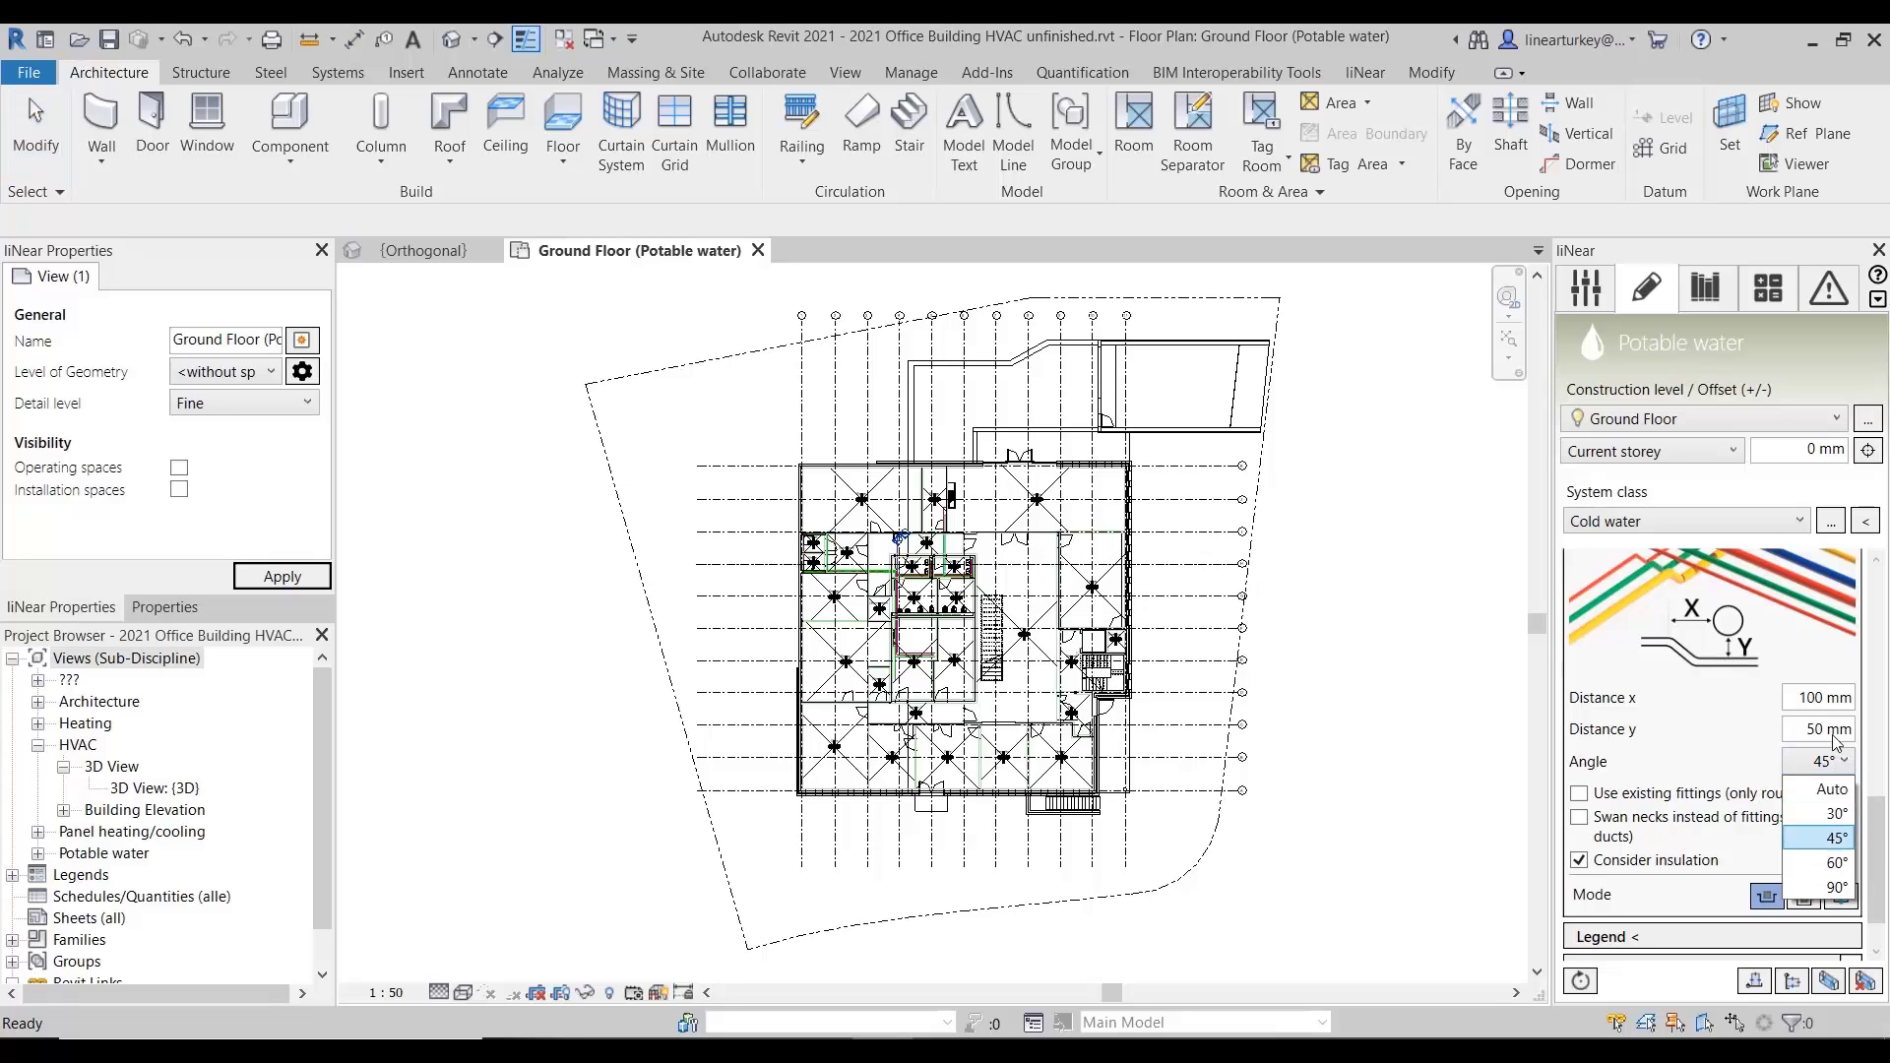
pyautogui.click(1758, 744)
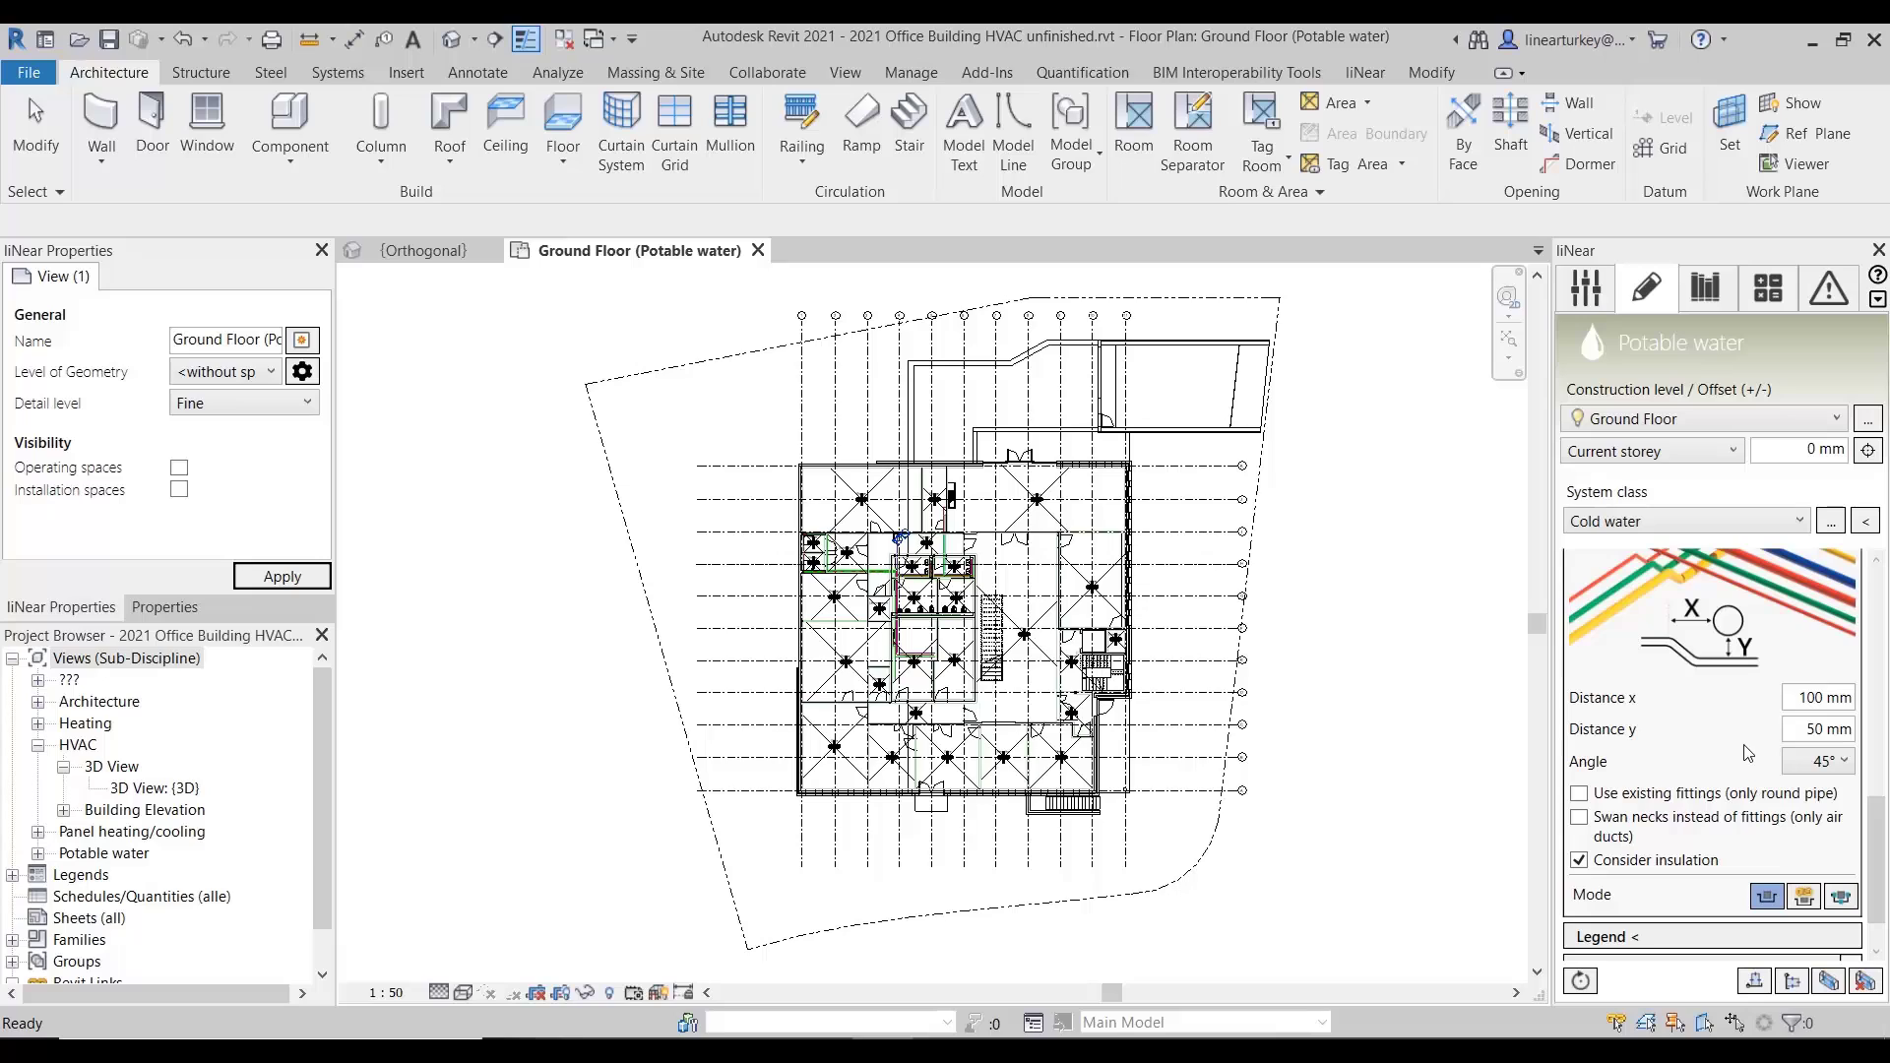
pyautogui.click(1699, 802)
pyautogui.click(1696, 864)
# - Open the 3D (Potable water) view at the upper-floor toilet where the circulation pipe crosses the vertical cold and hot water pipes
pyautogui.click(1587, 290)
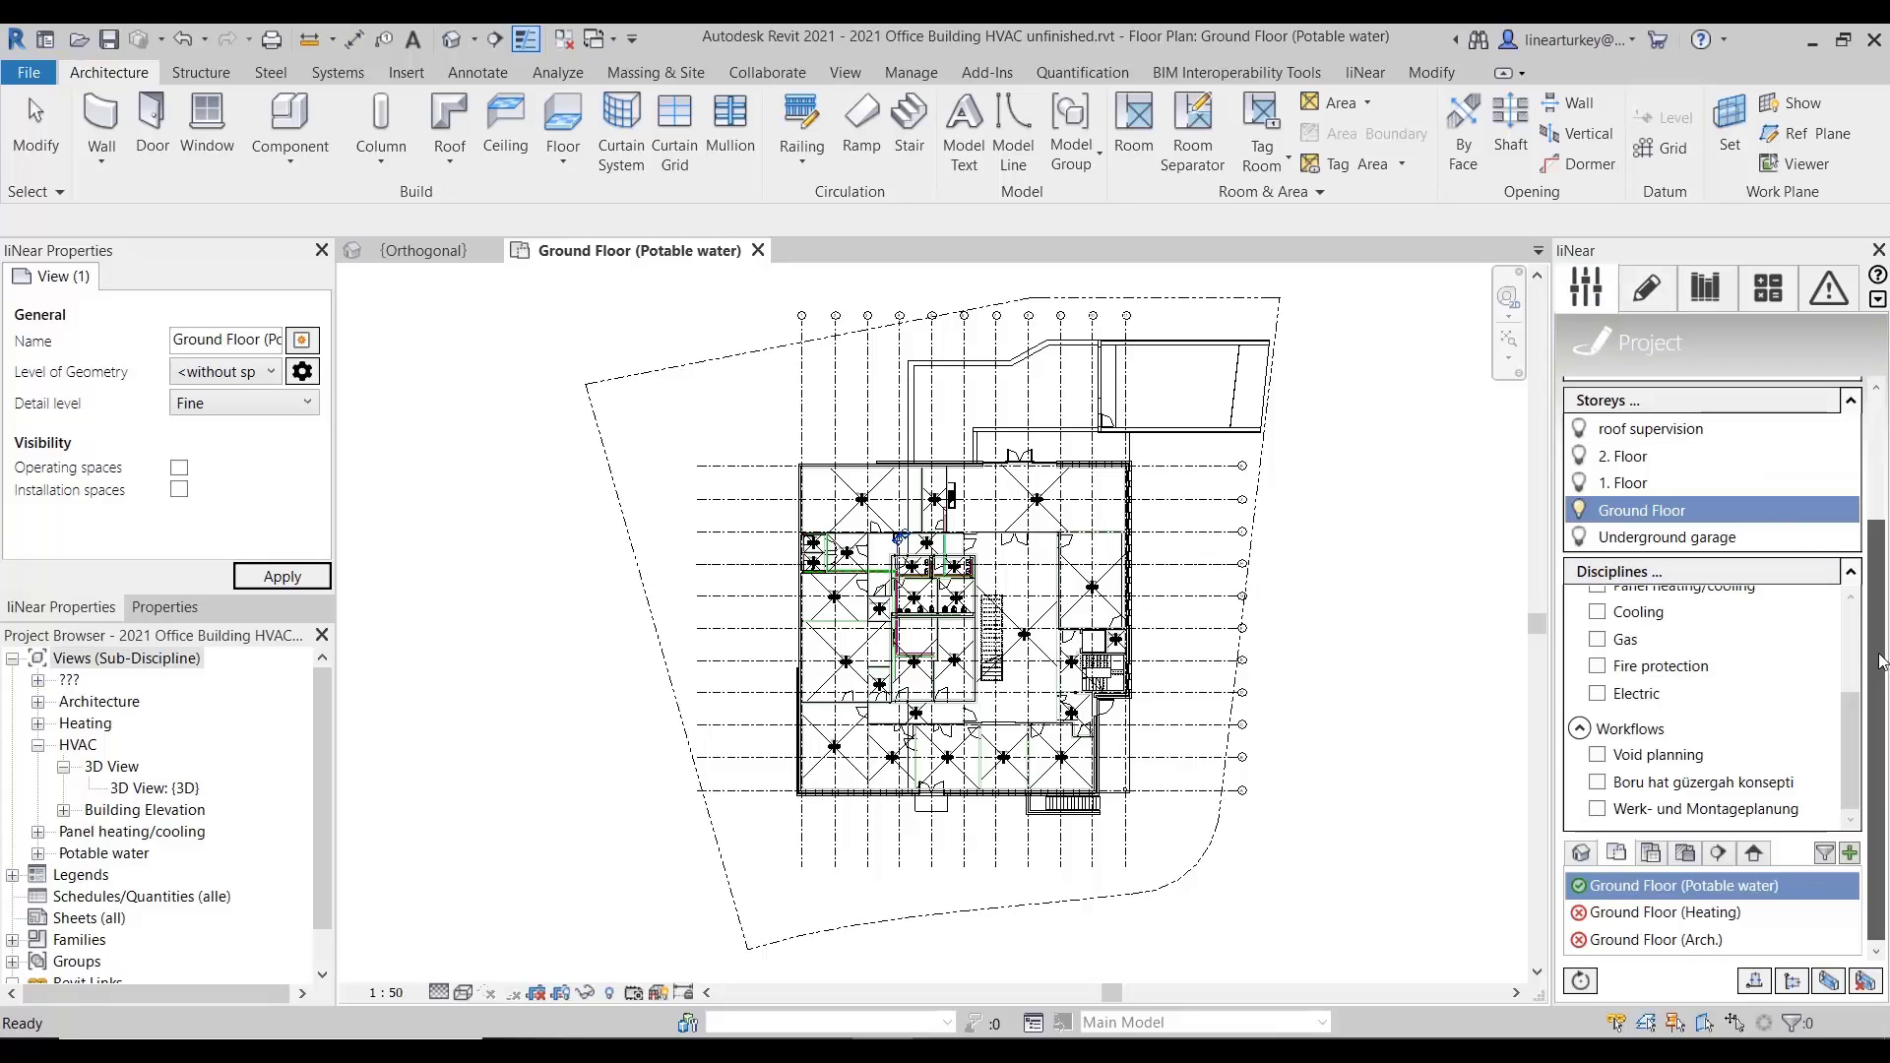
pyautogui.click(1587, 854)
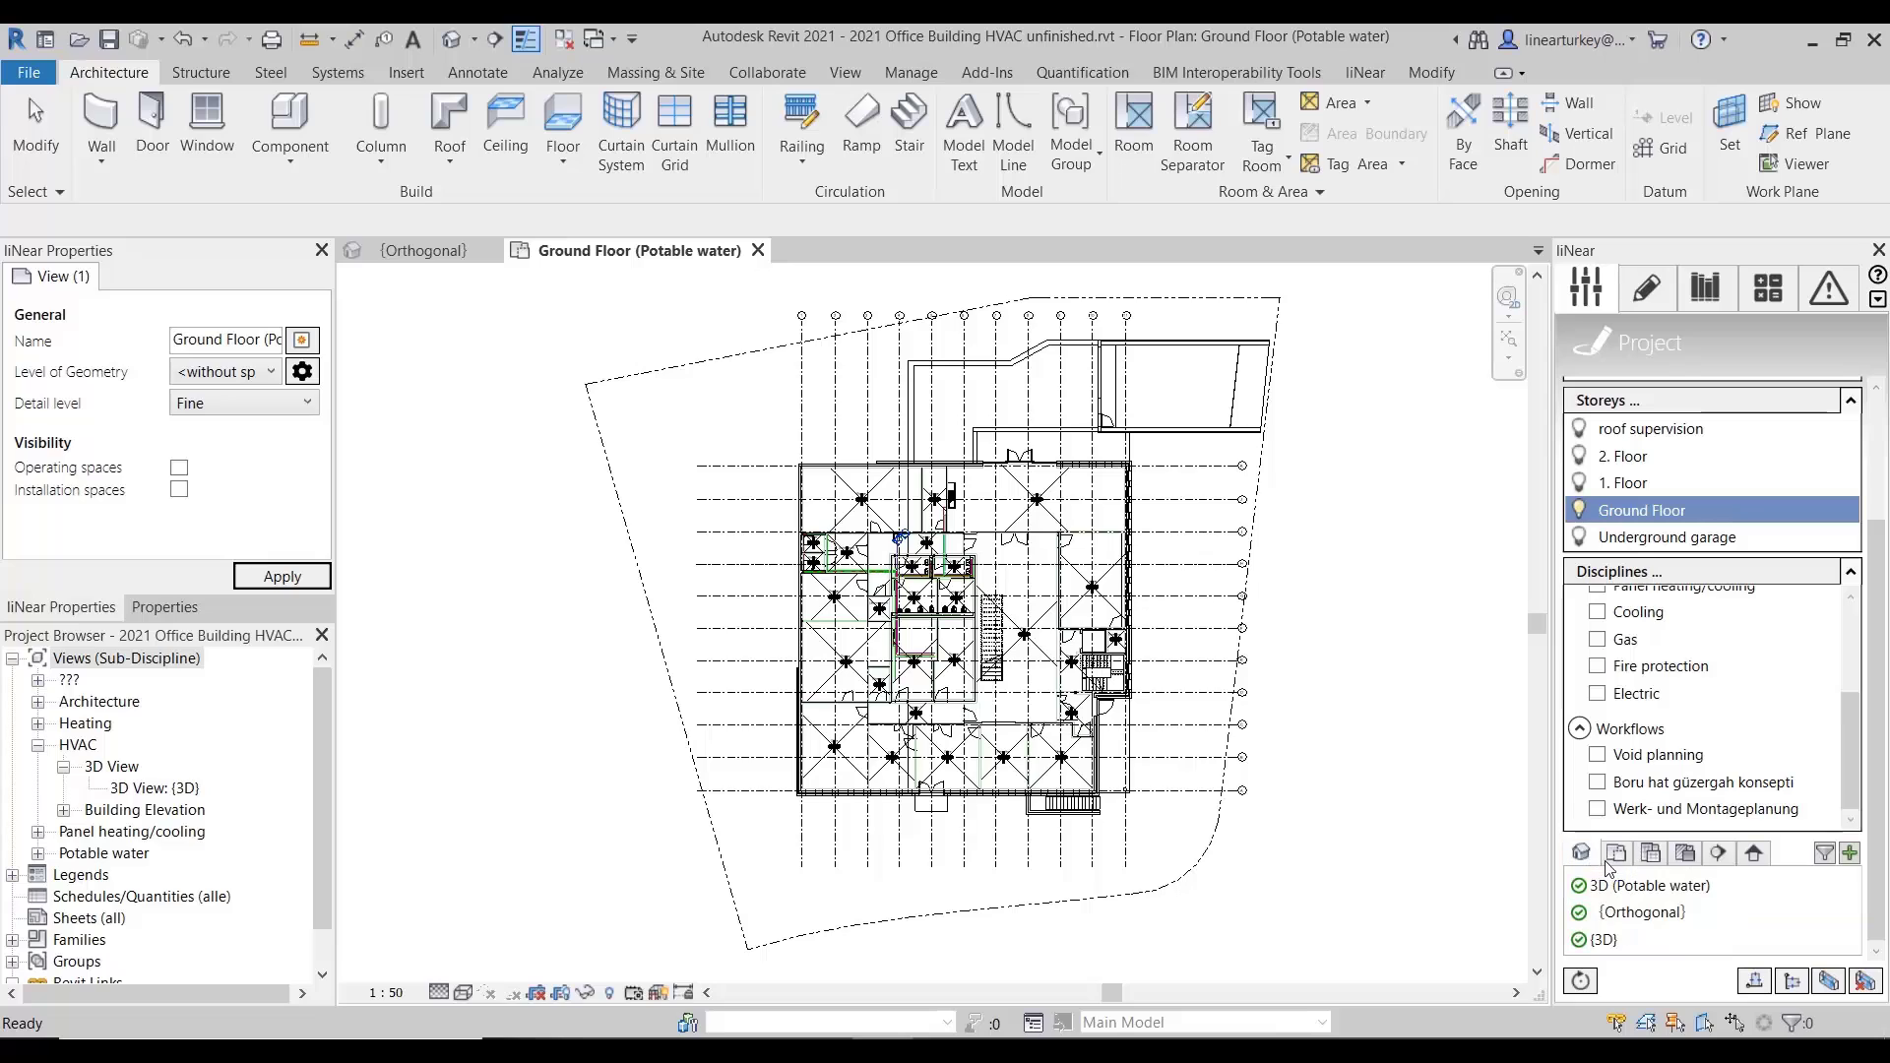
pyautogui.doubleClick(1674, 885)
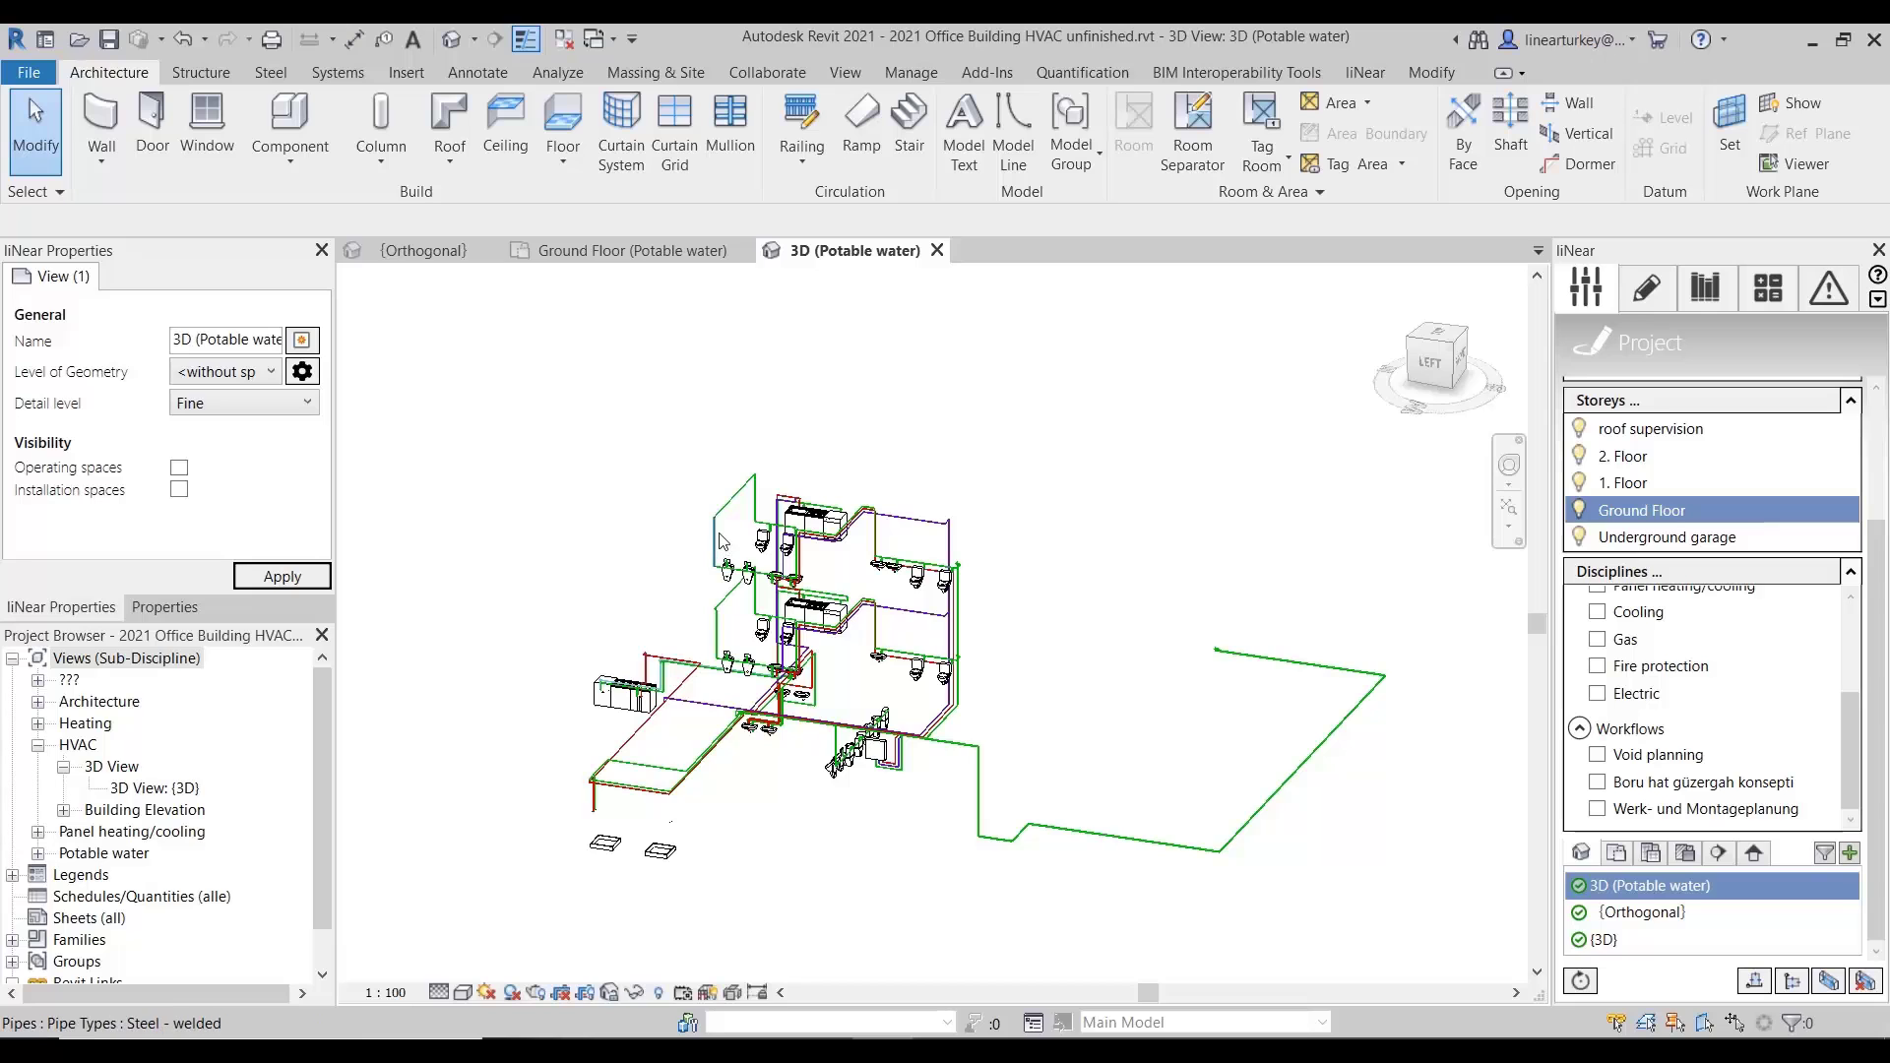
pyautogui.scroll(4, 733, 563)
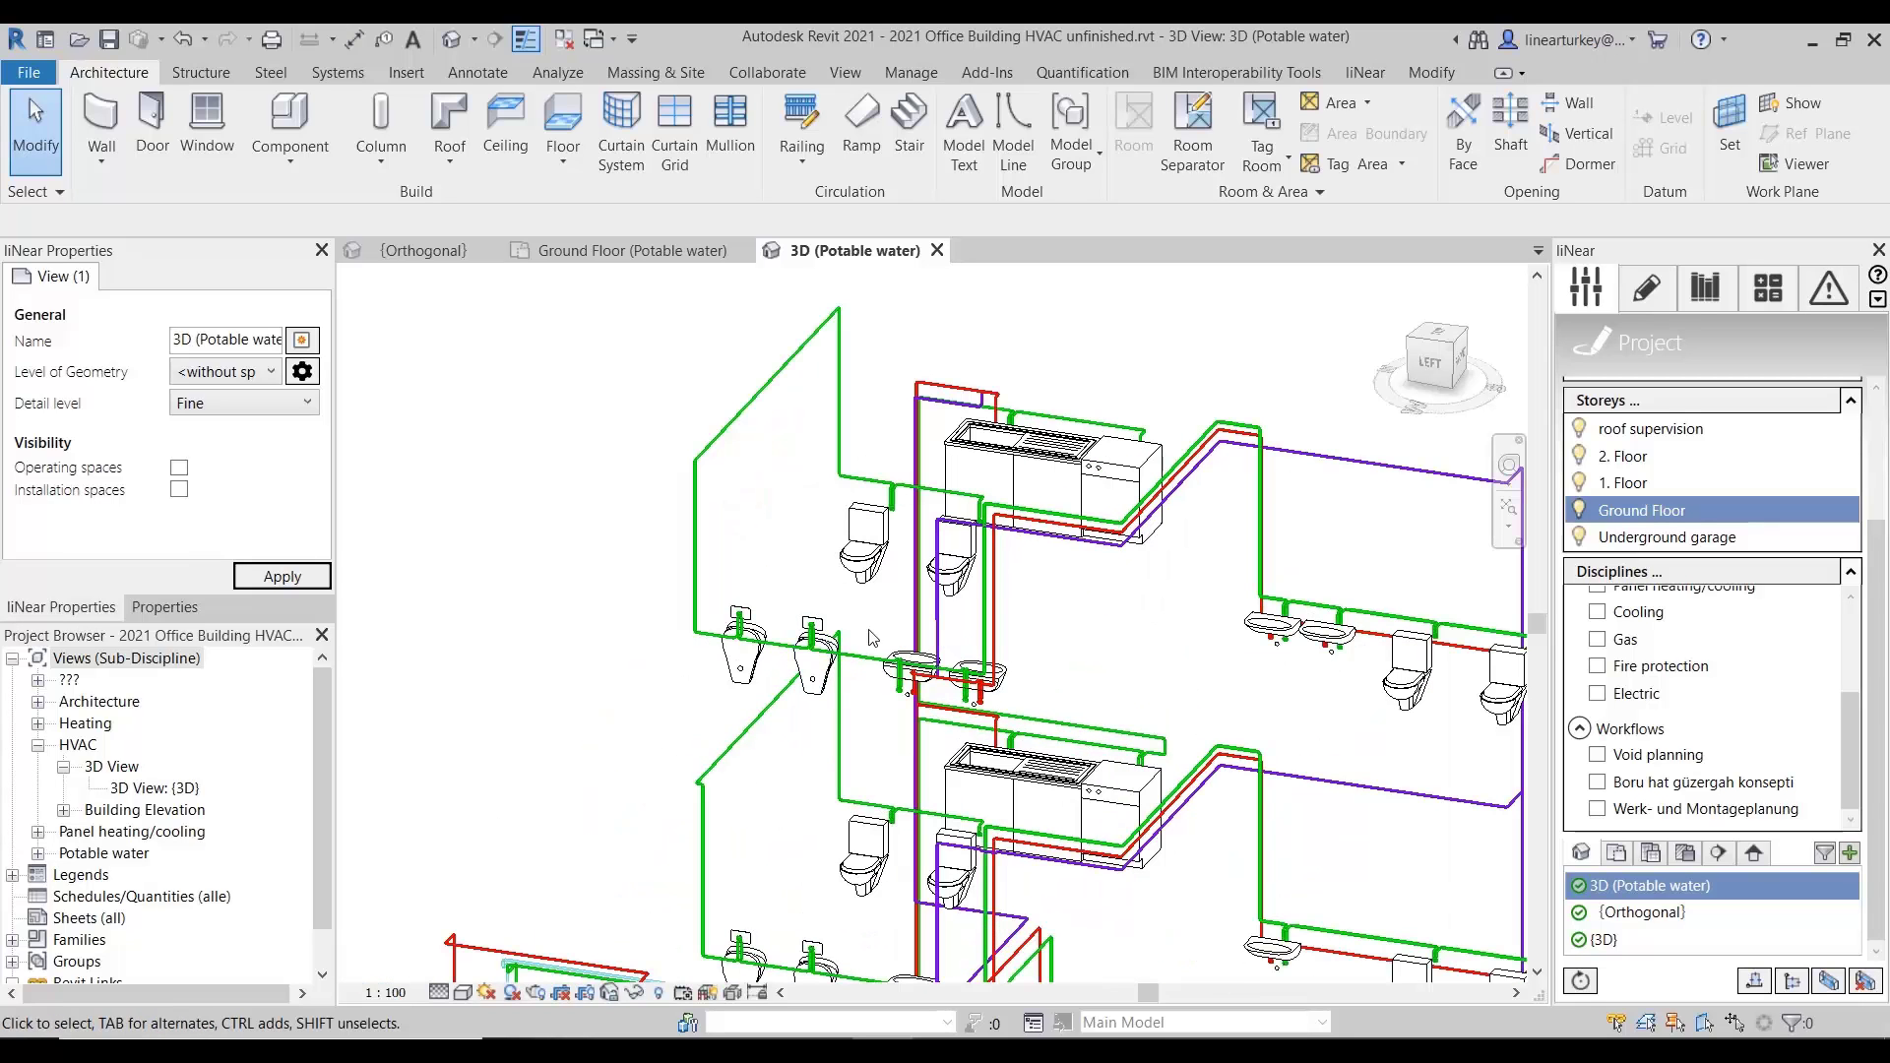
pyautogui.scroll(-1, 833, 596)
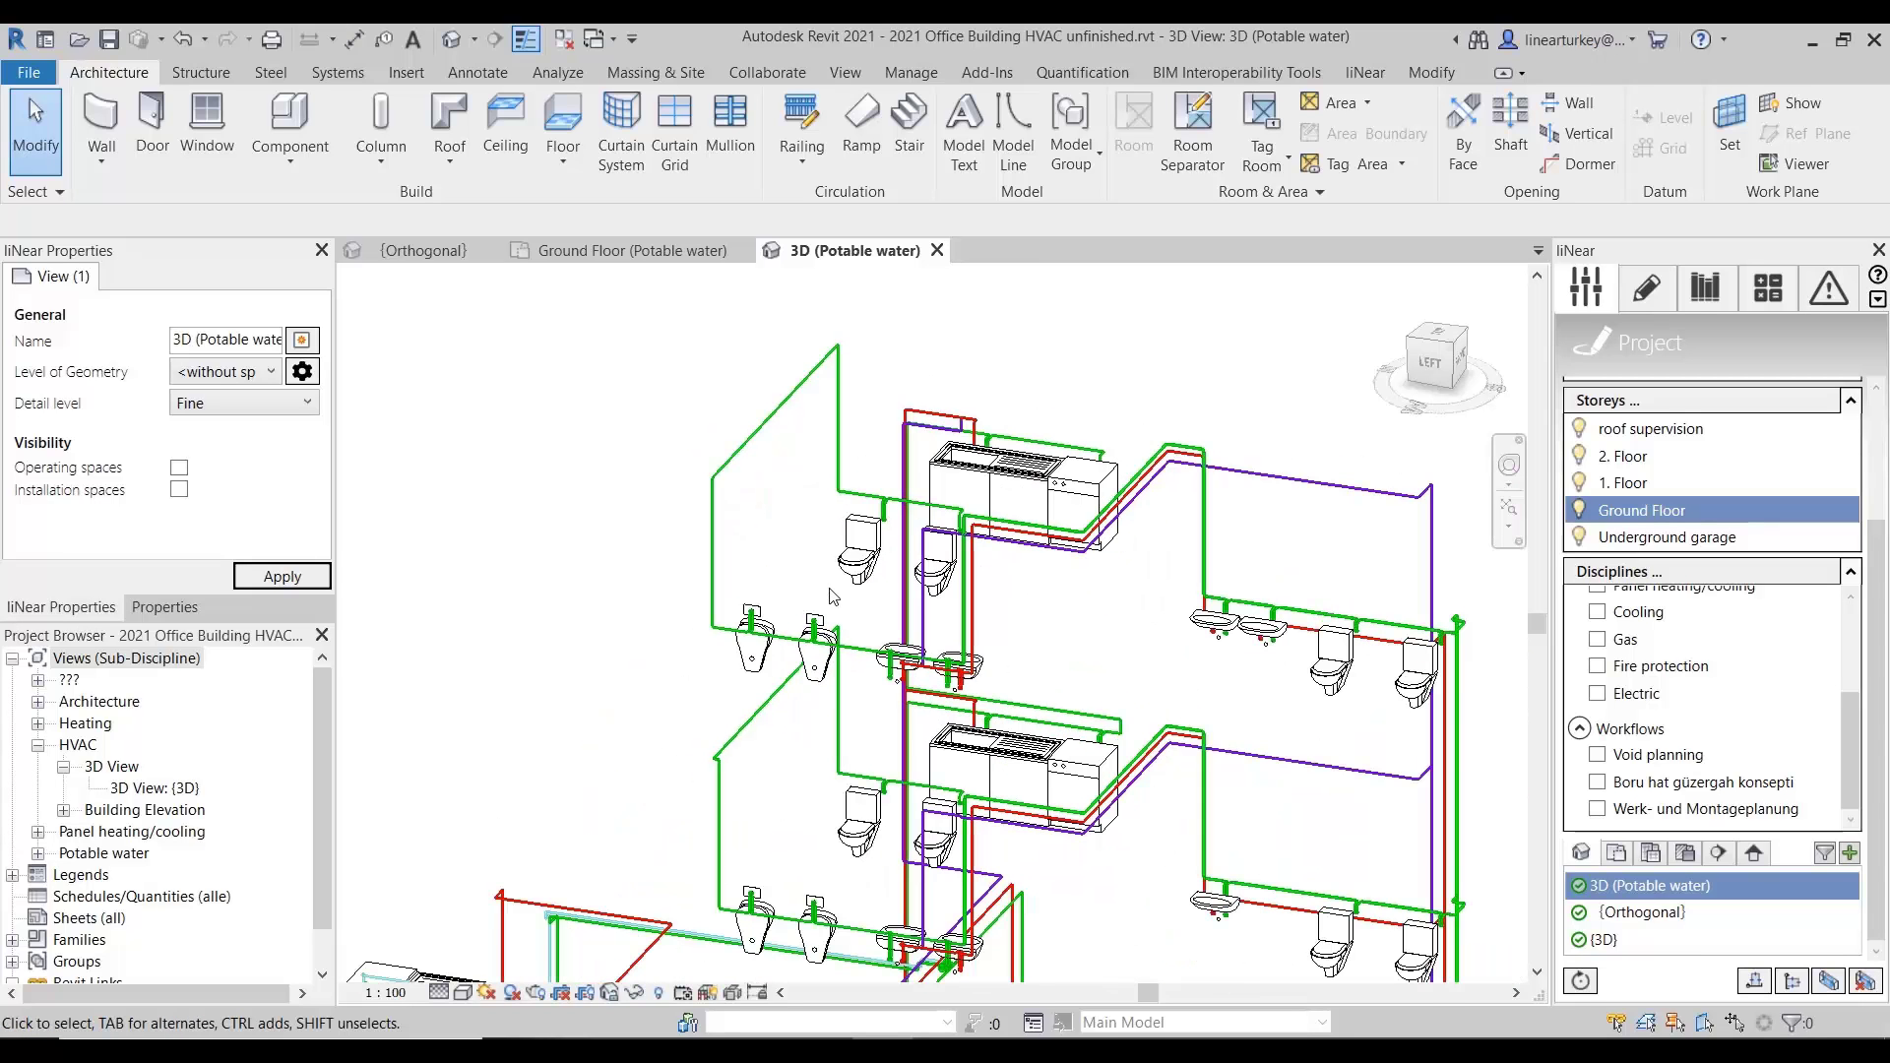
pyautogui.scroll(5, 1014, 529)
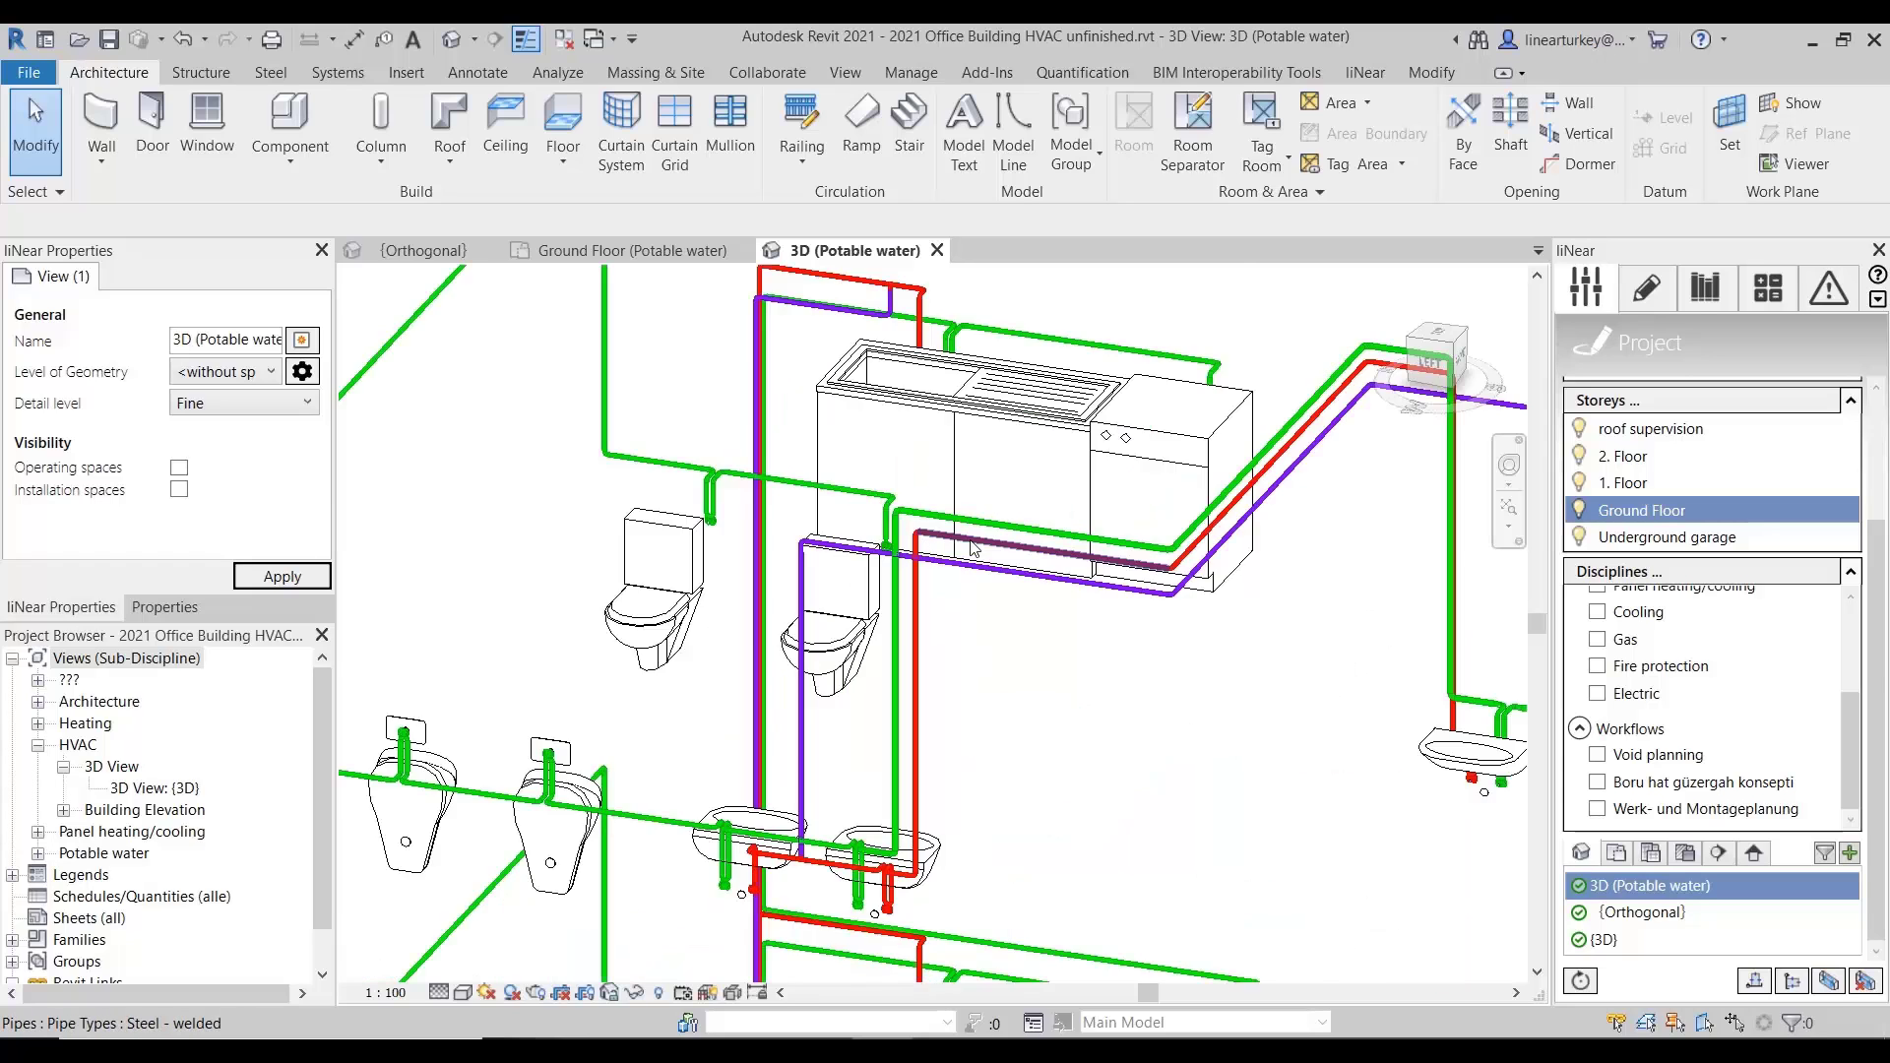
pyautogui.scroll(3, 904, 574)
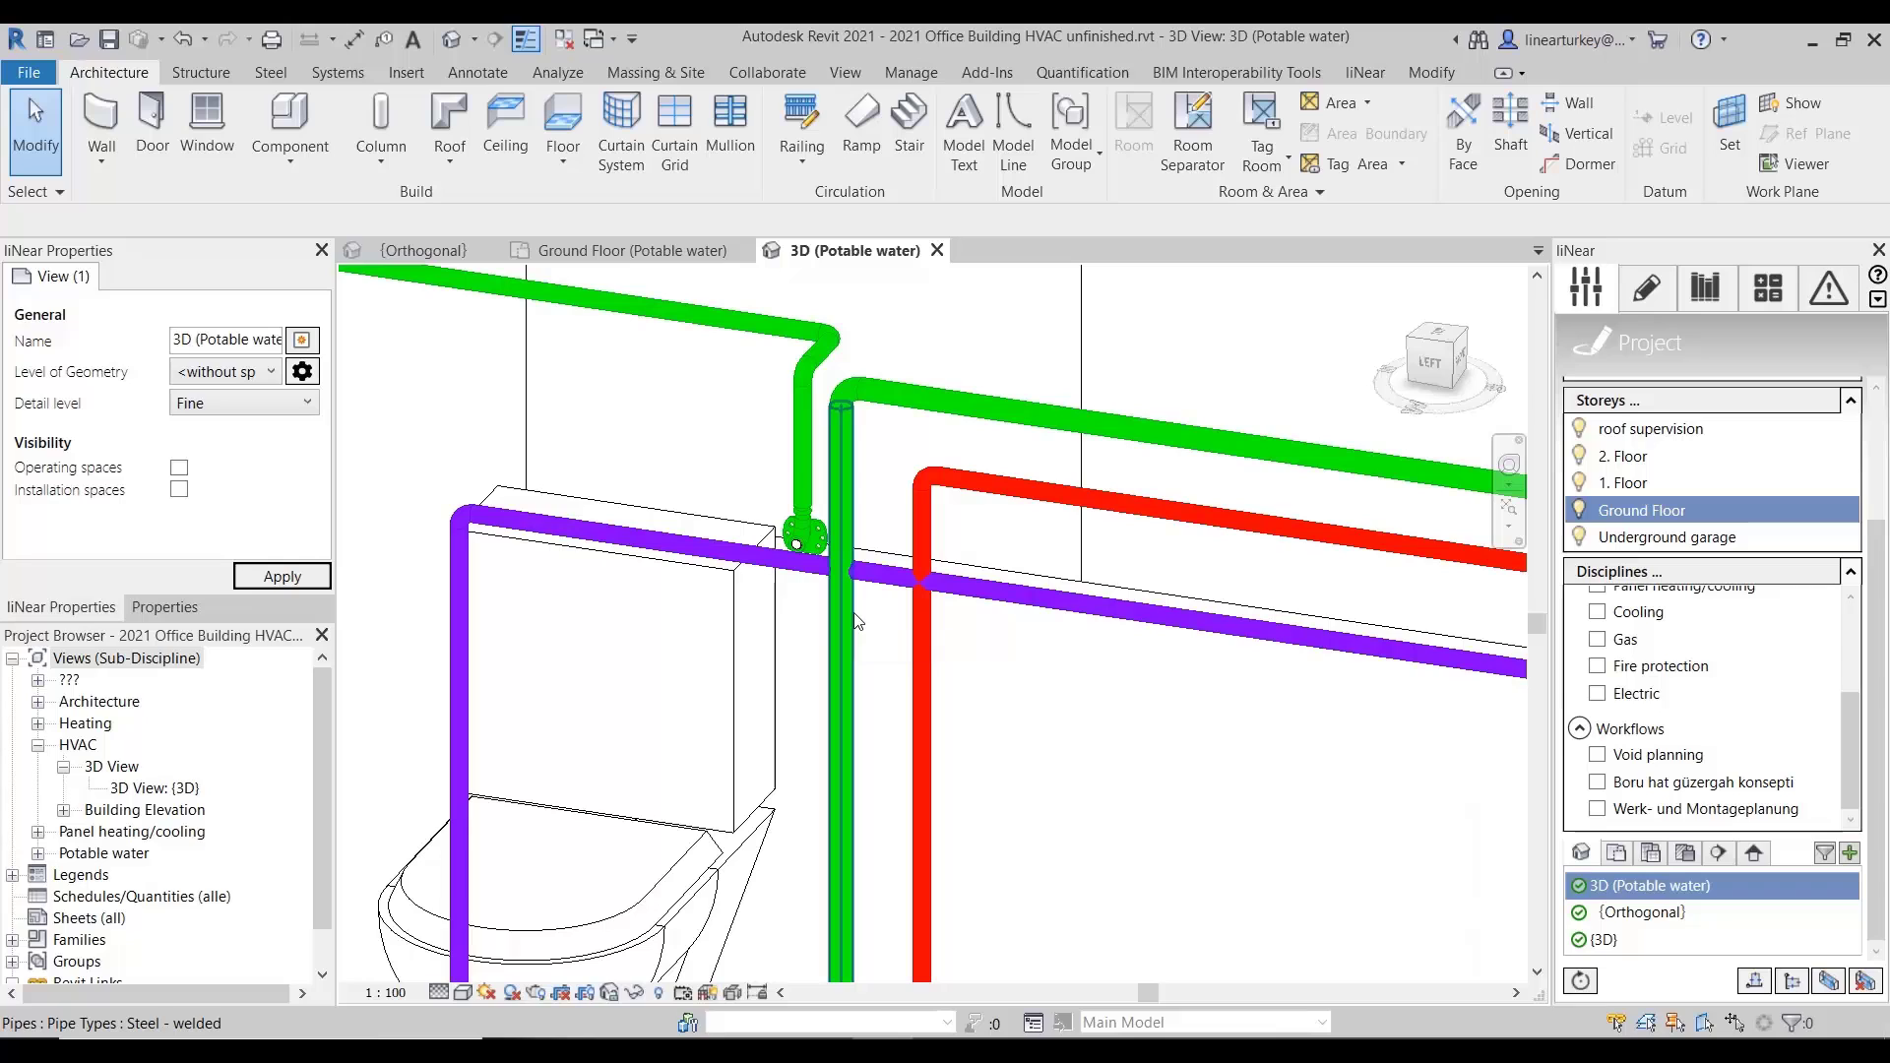
# - Offset the horizontal circulation pipe around the vertical cold and hot water pipes using the variant passing in front, and close the 3D view
pyautogui.click(1662, 311)
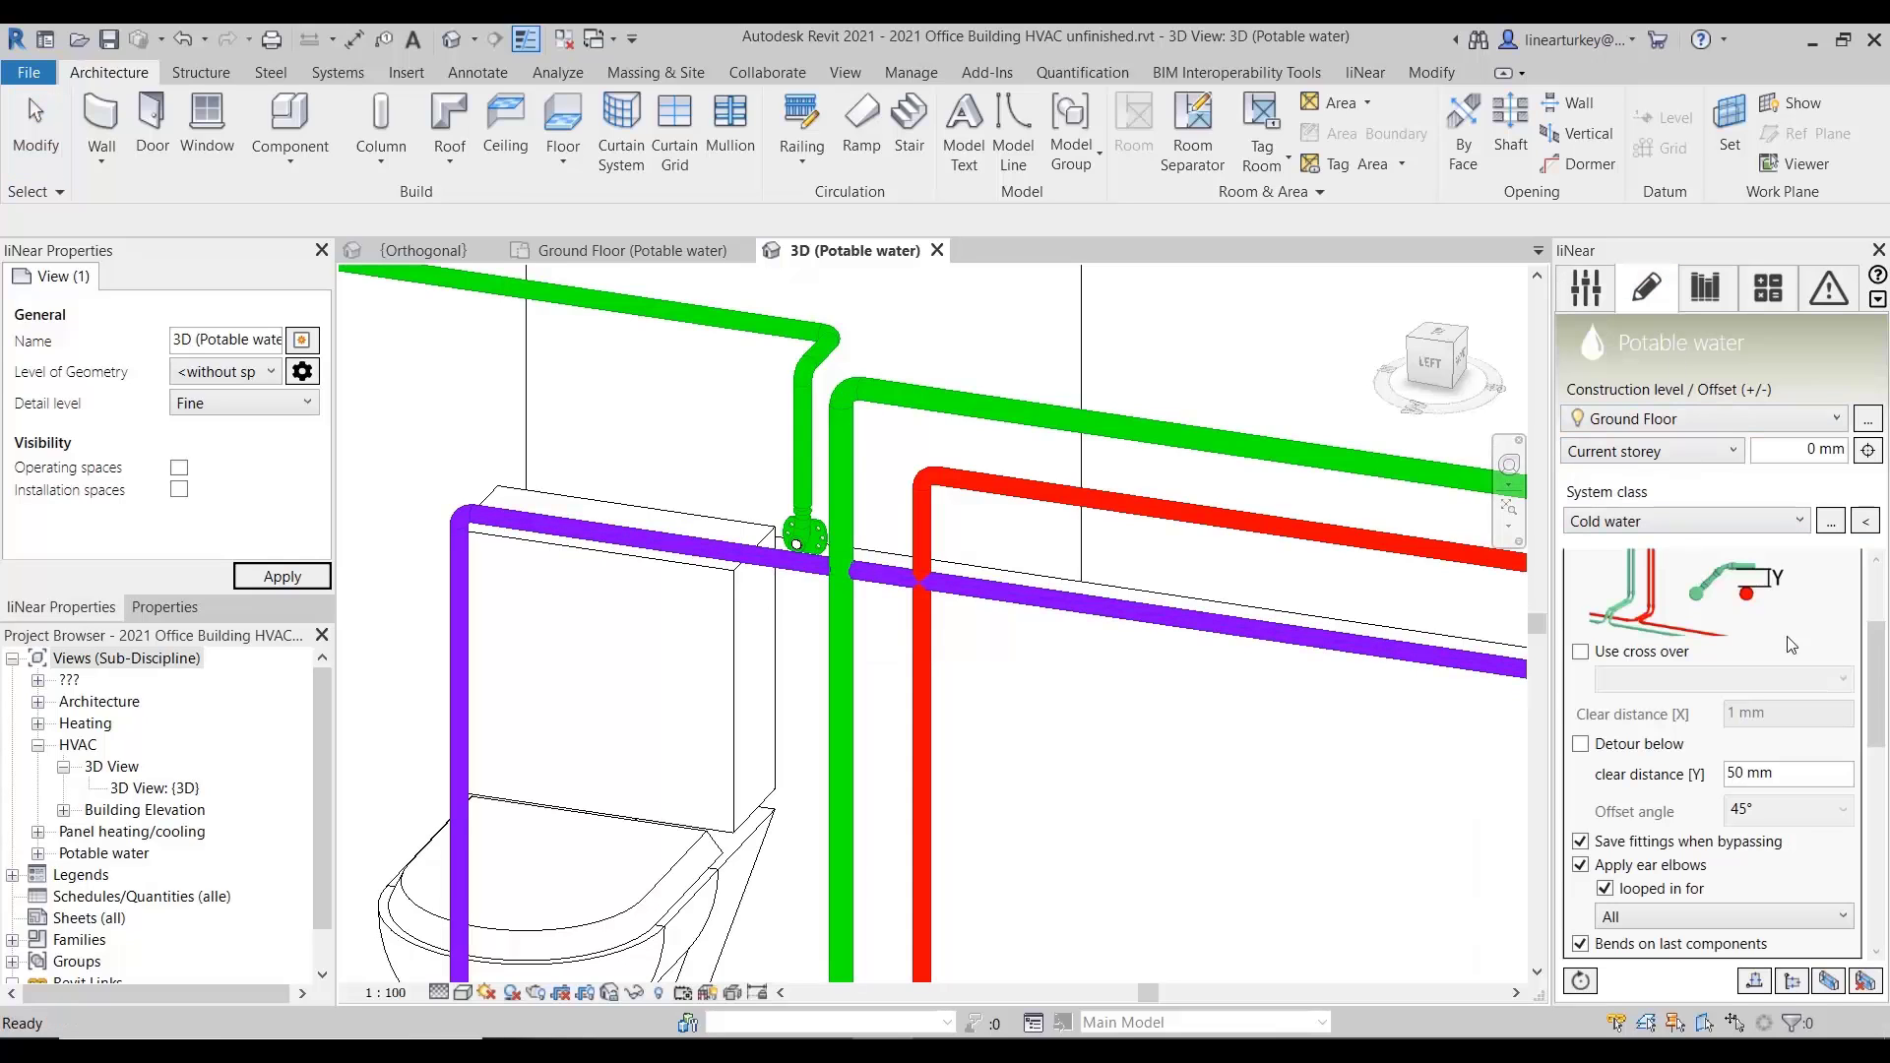
pyautogui.scroll(-5, 1875, 650)
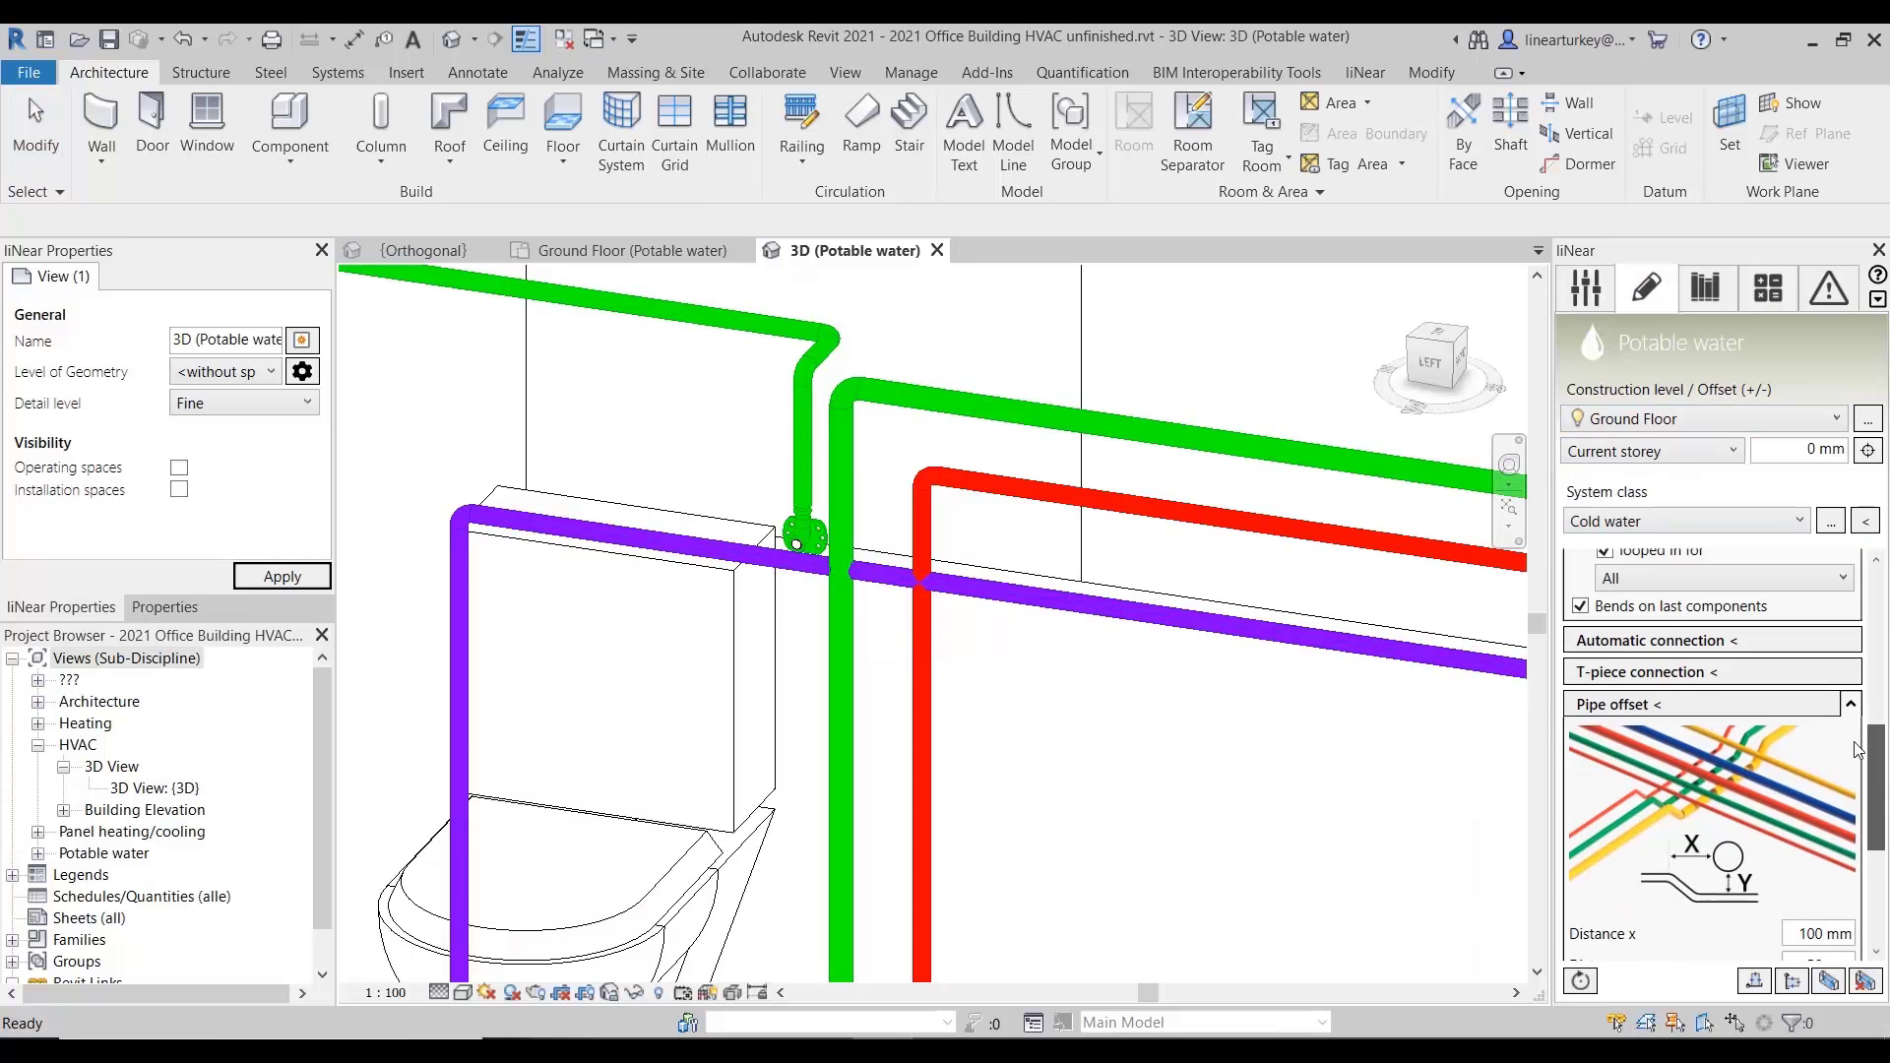
pyautogui.click(1751, 705)
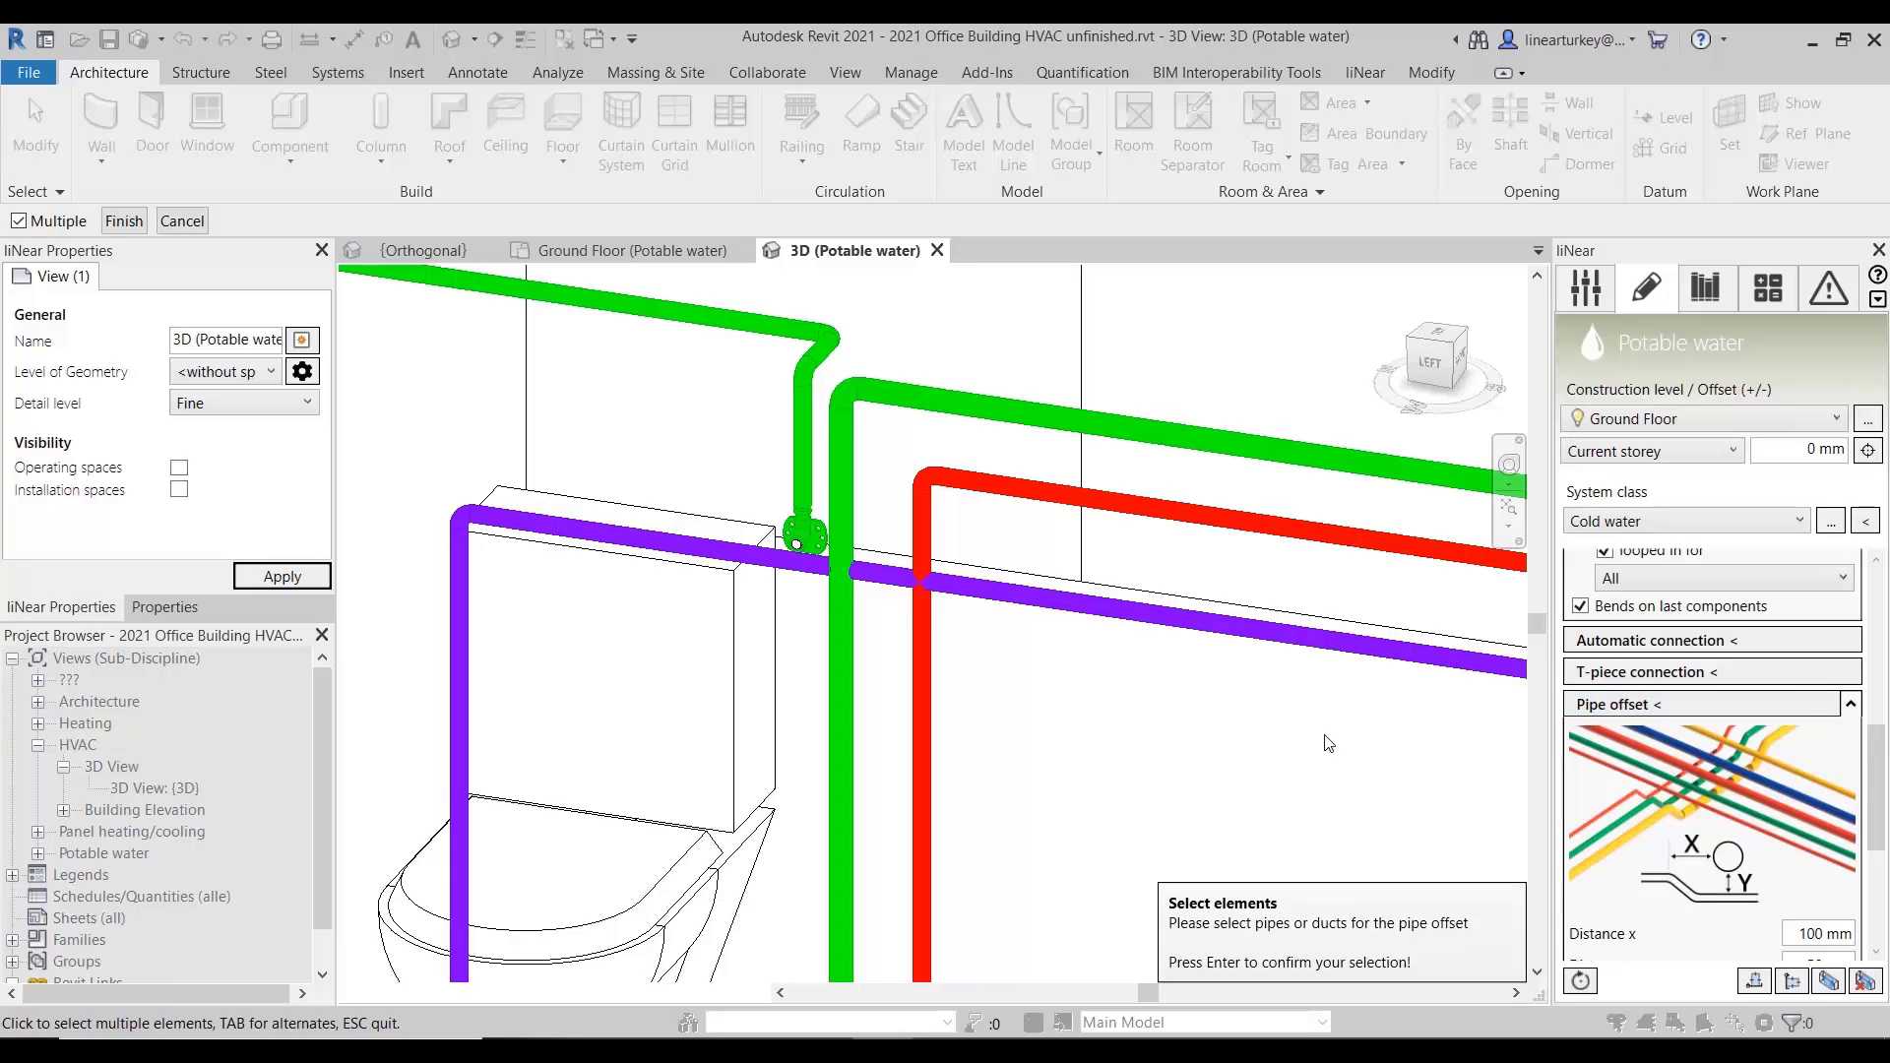
pyautogui.click(1313, 640)
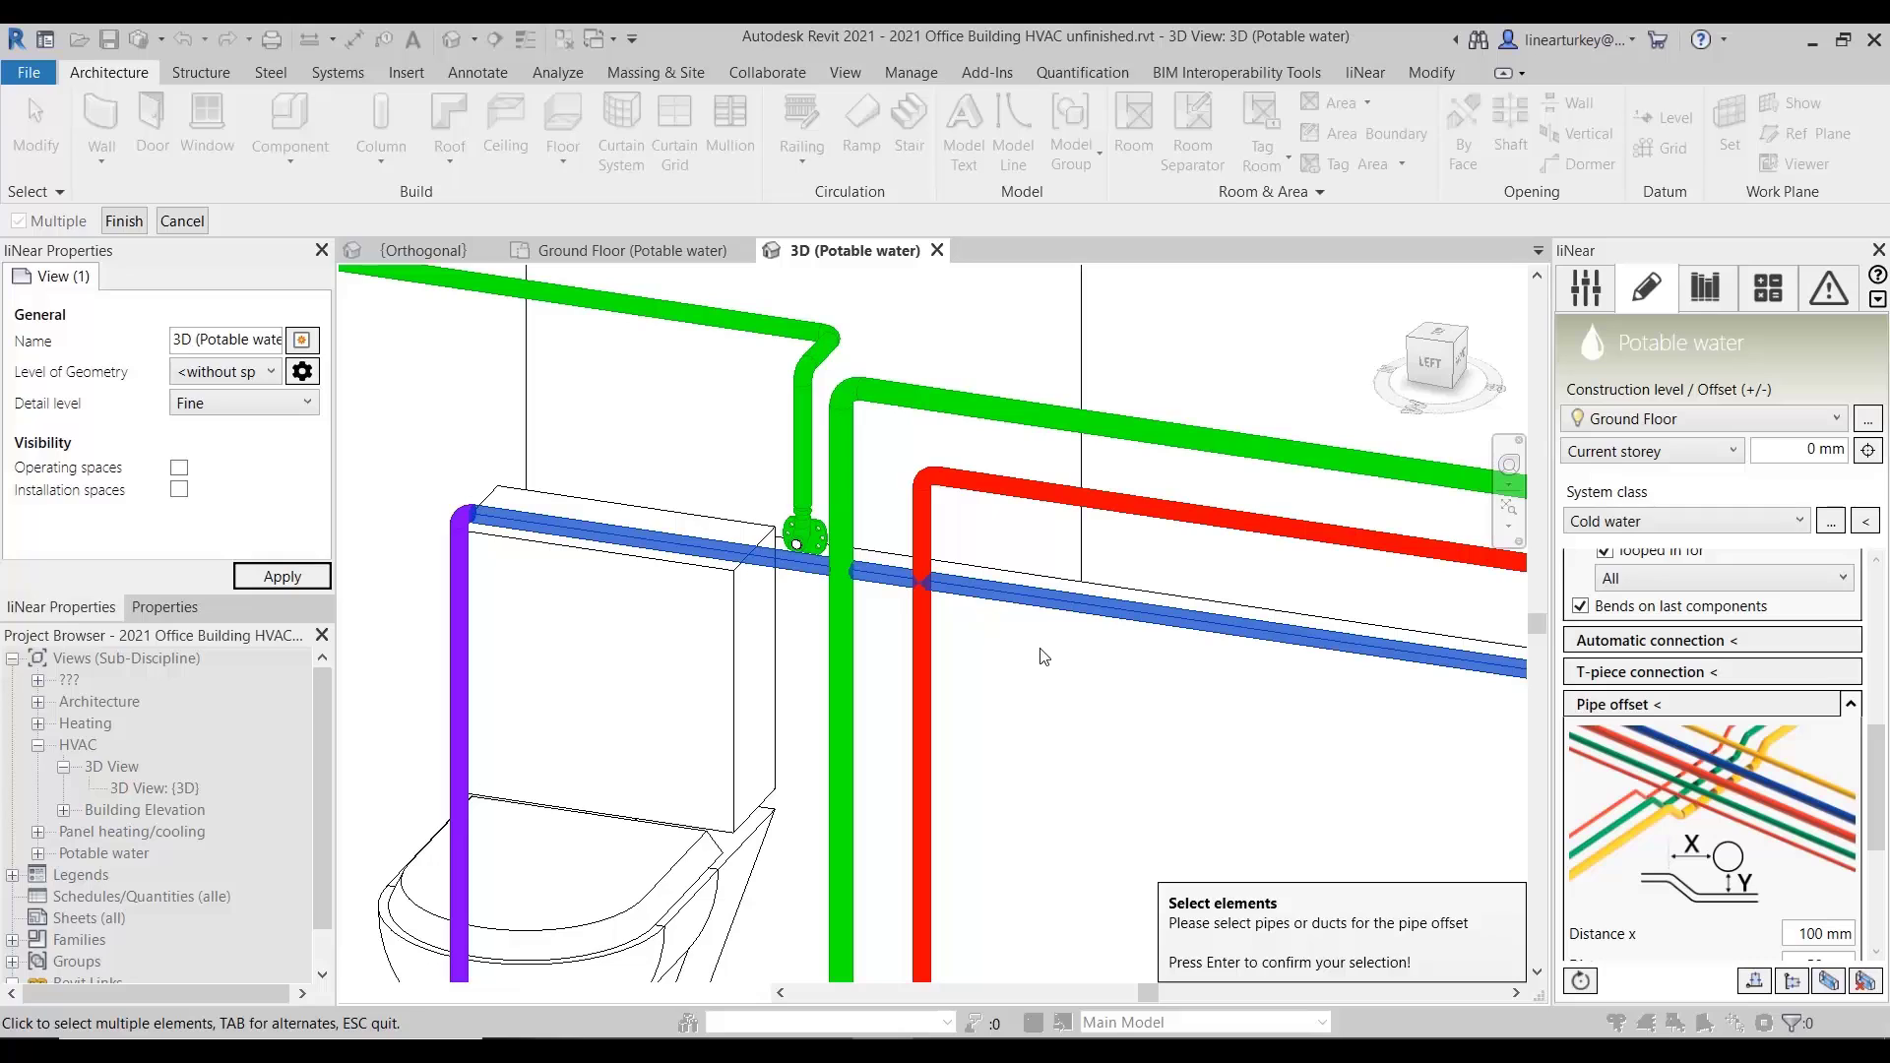
pyautogui.press('Return')
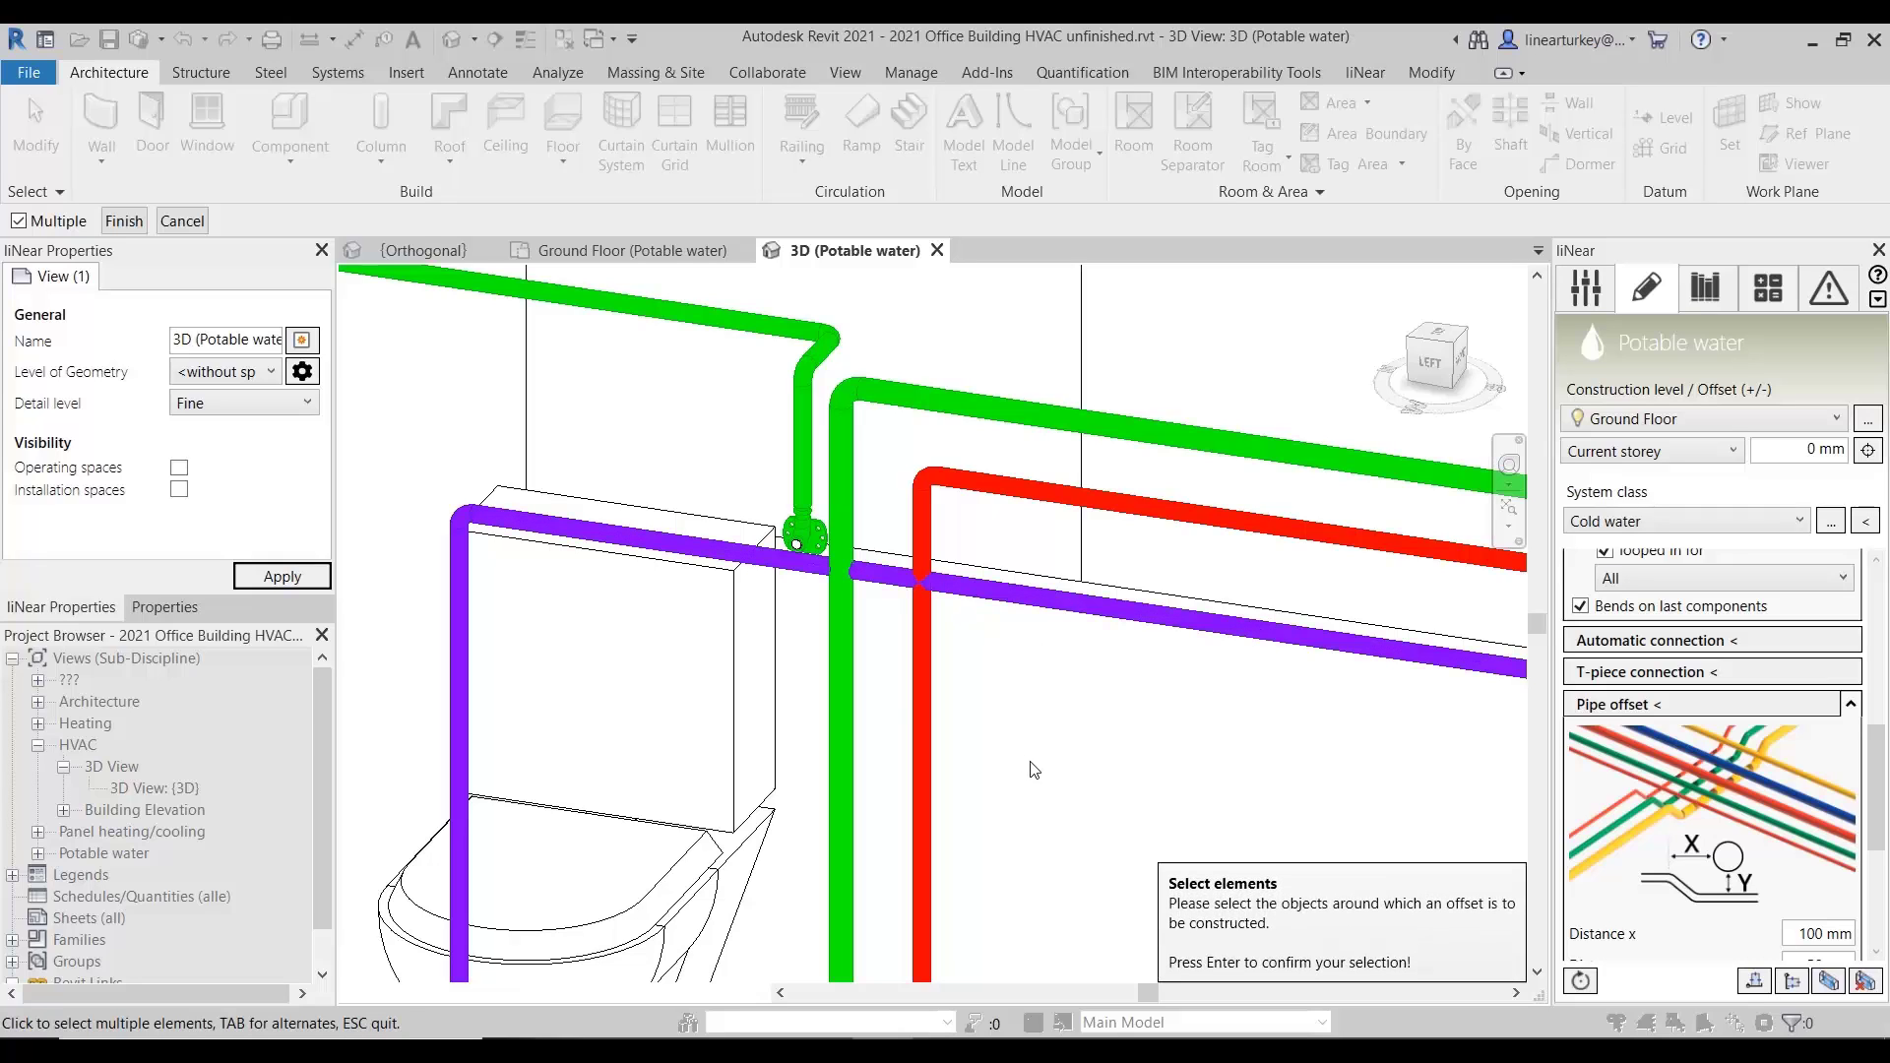
pyautogui.moveTo(883, 706); pyautogui.dragTo(822, 714)
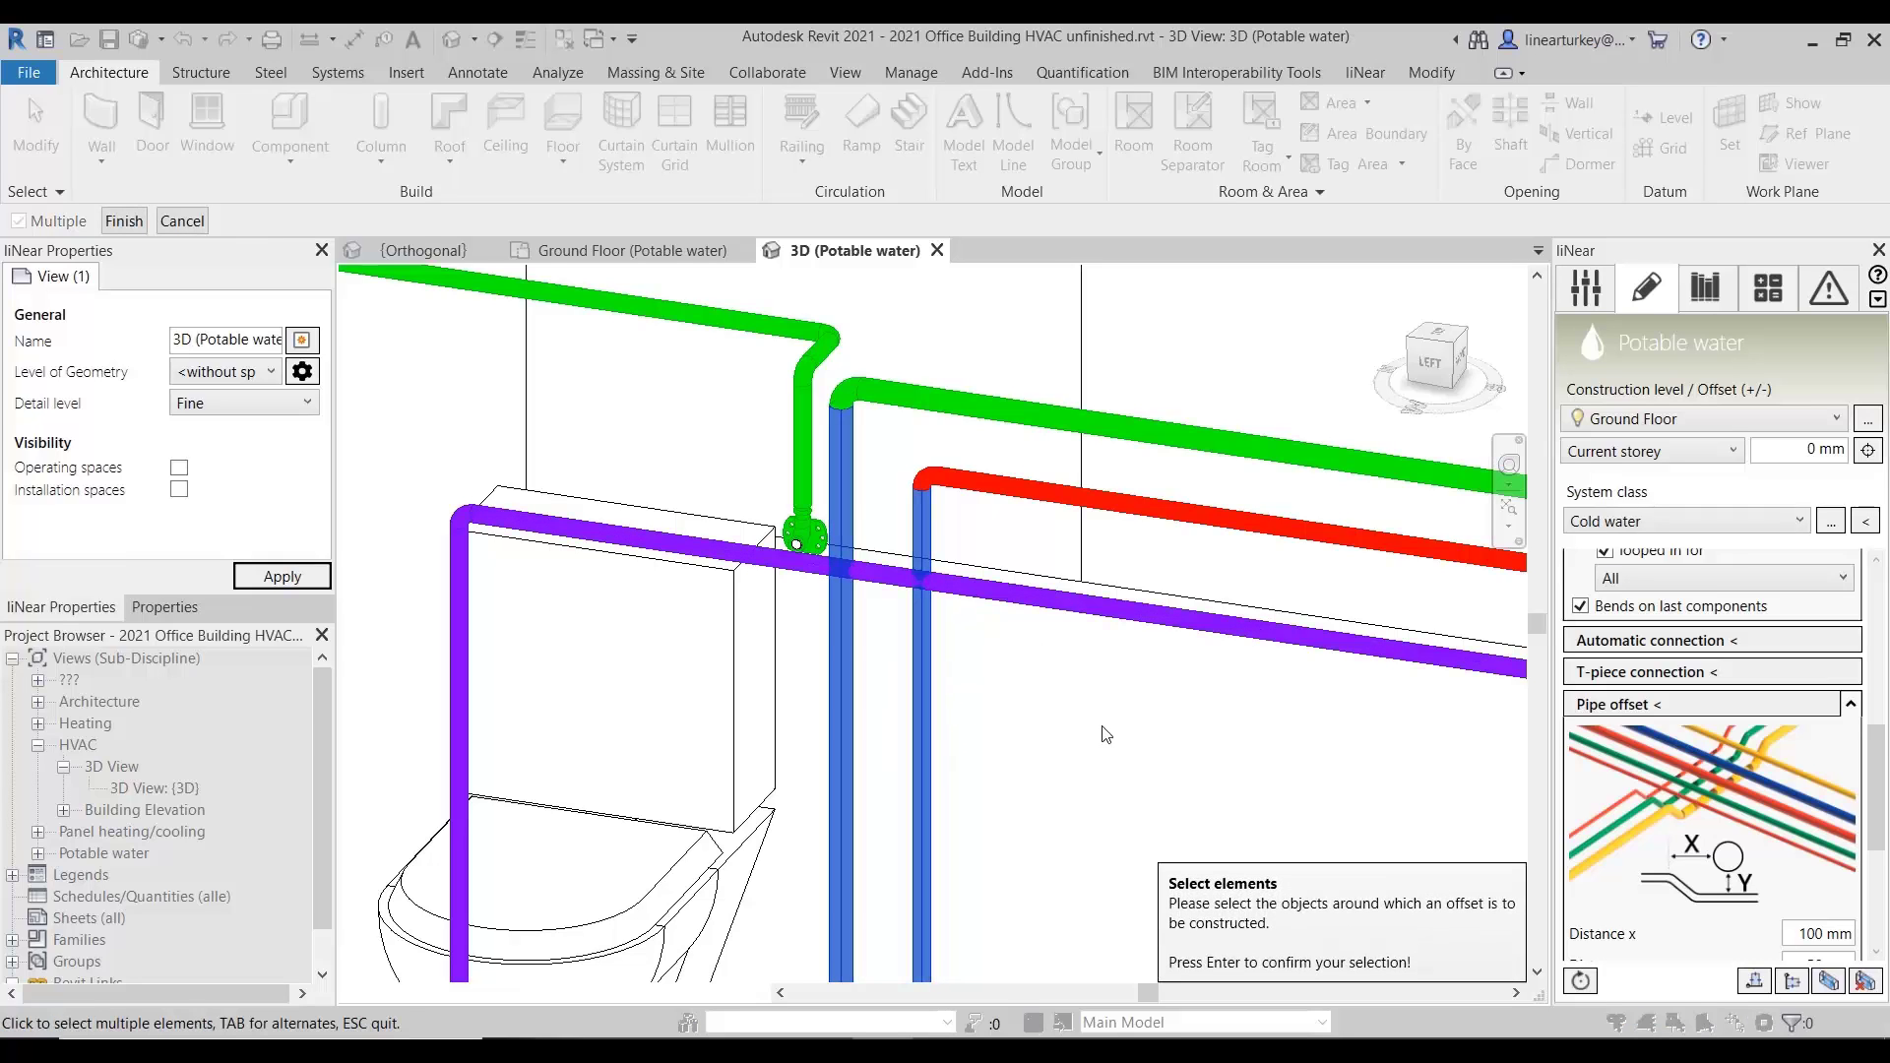
pyautogui.press('Return')
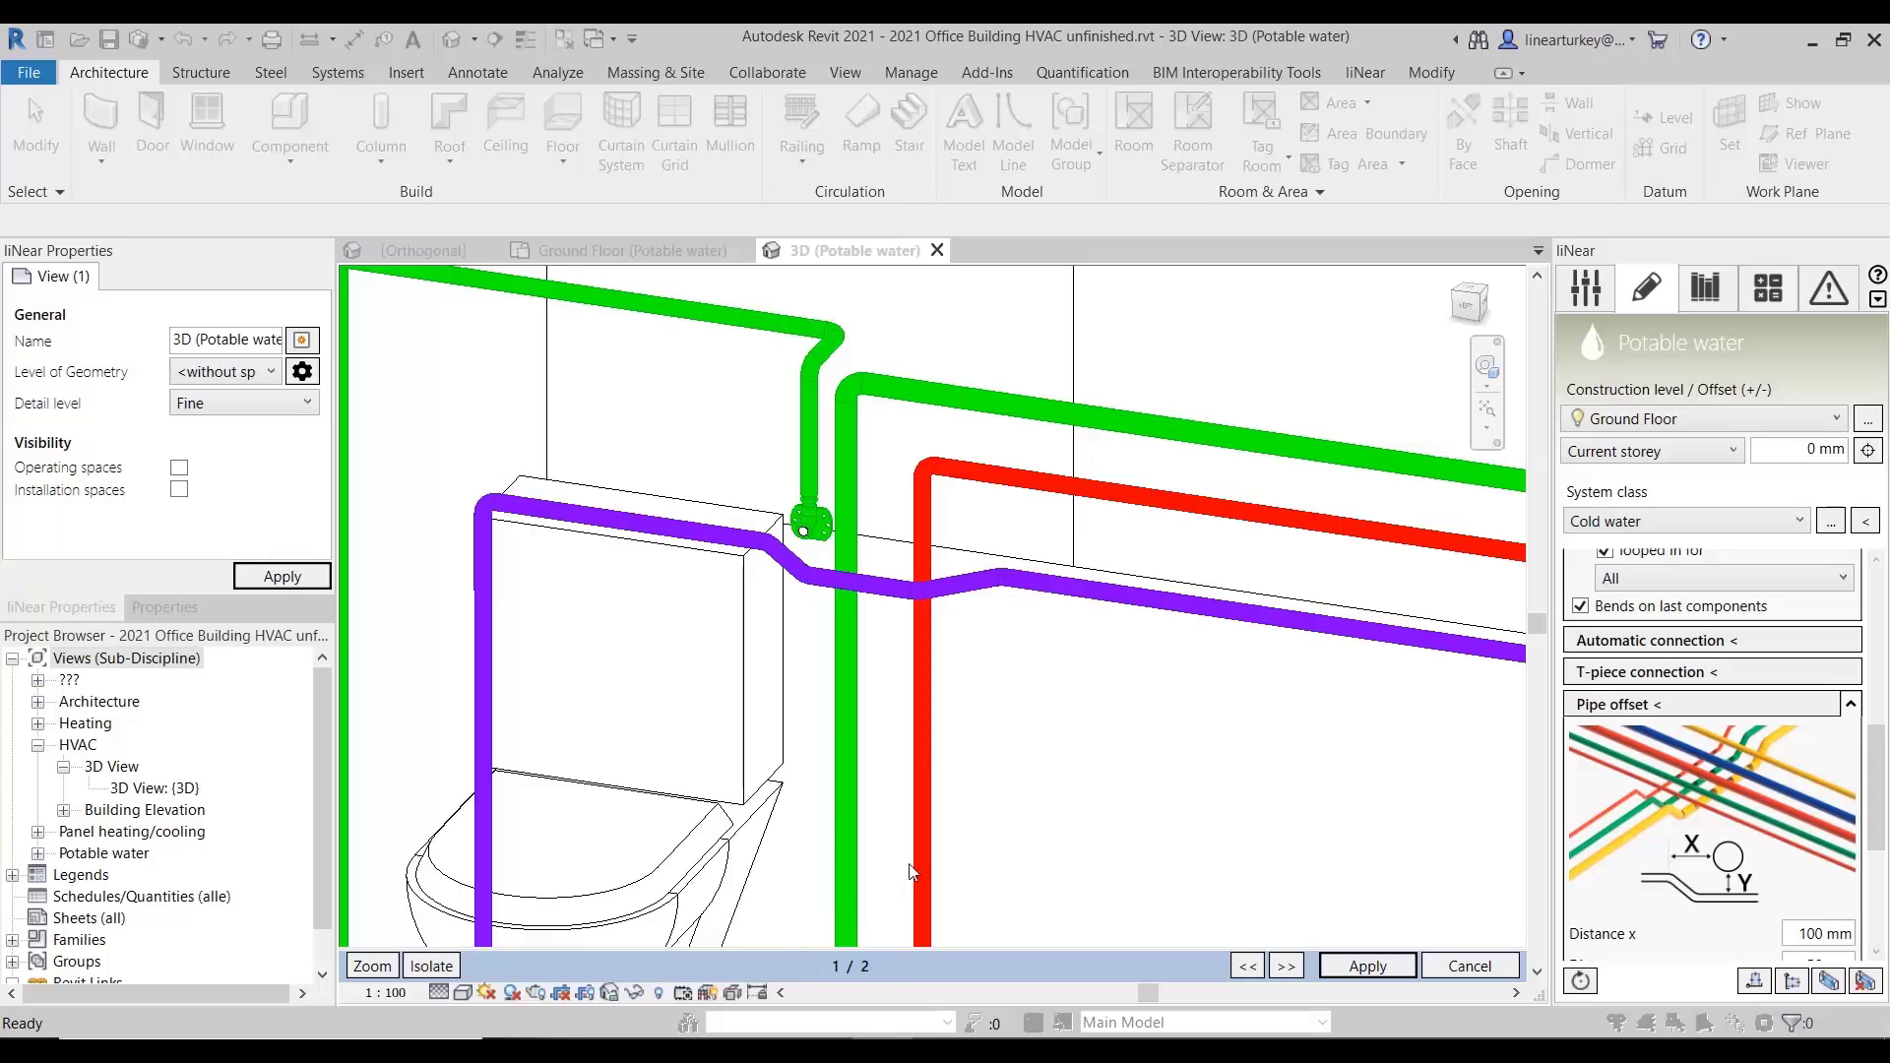
pyautogui.click(1287, 965)
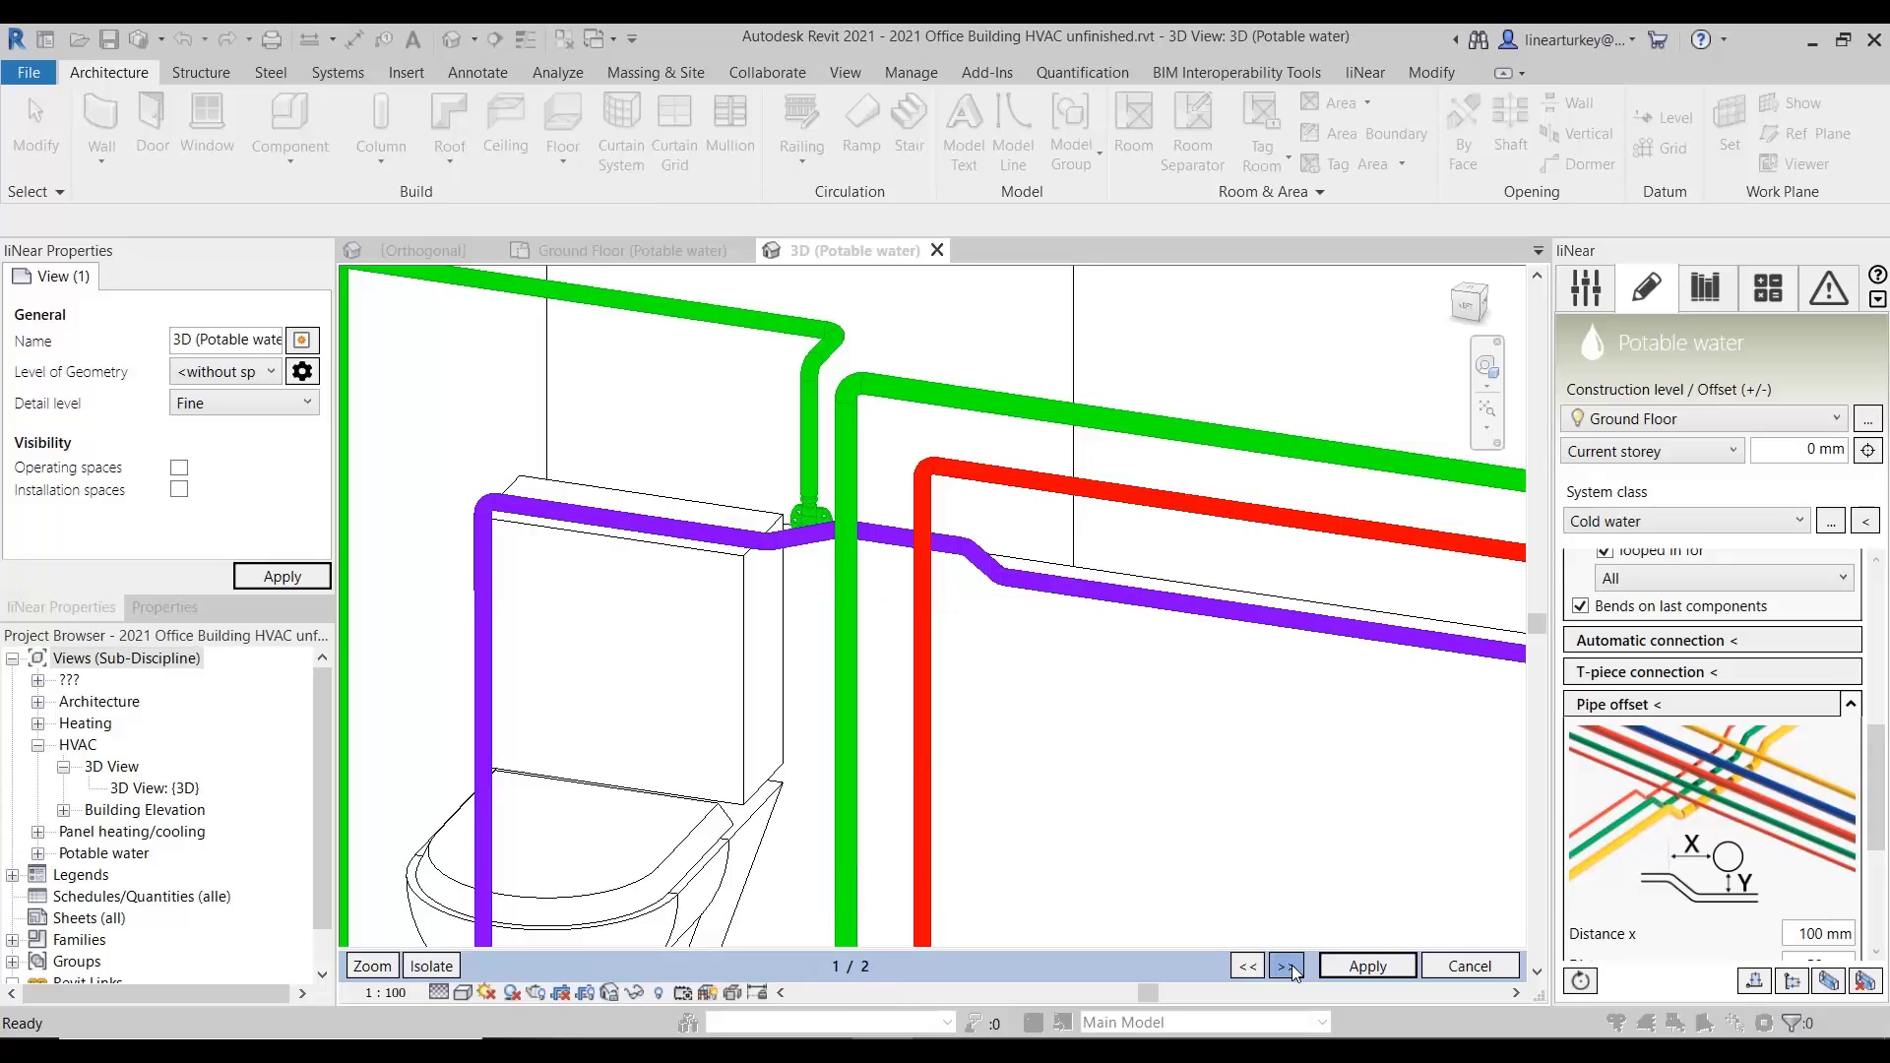
pyautogui.click(1290, 967)
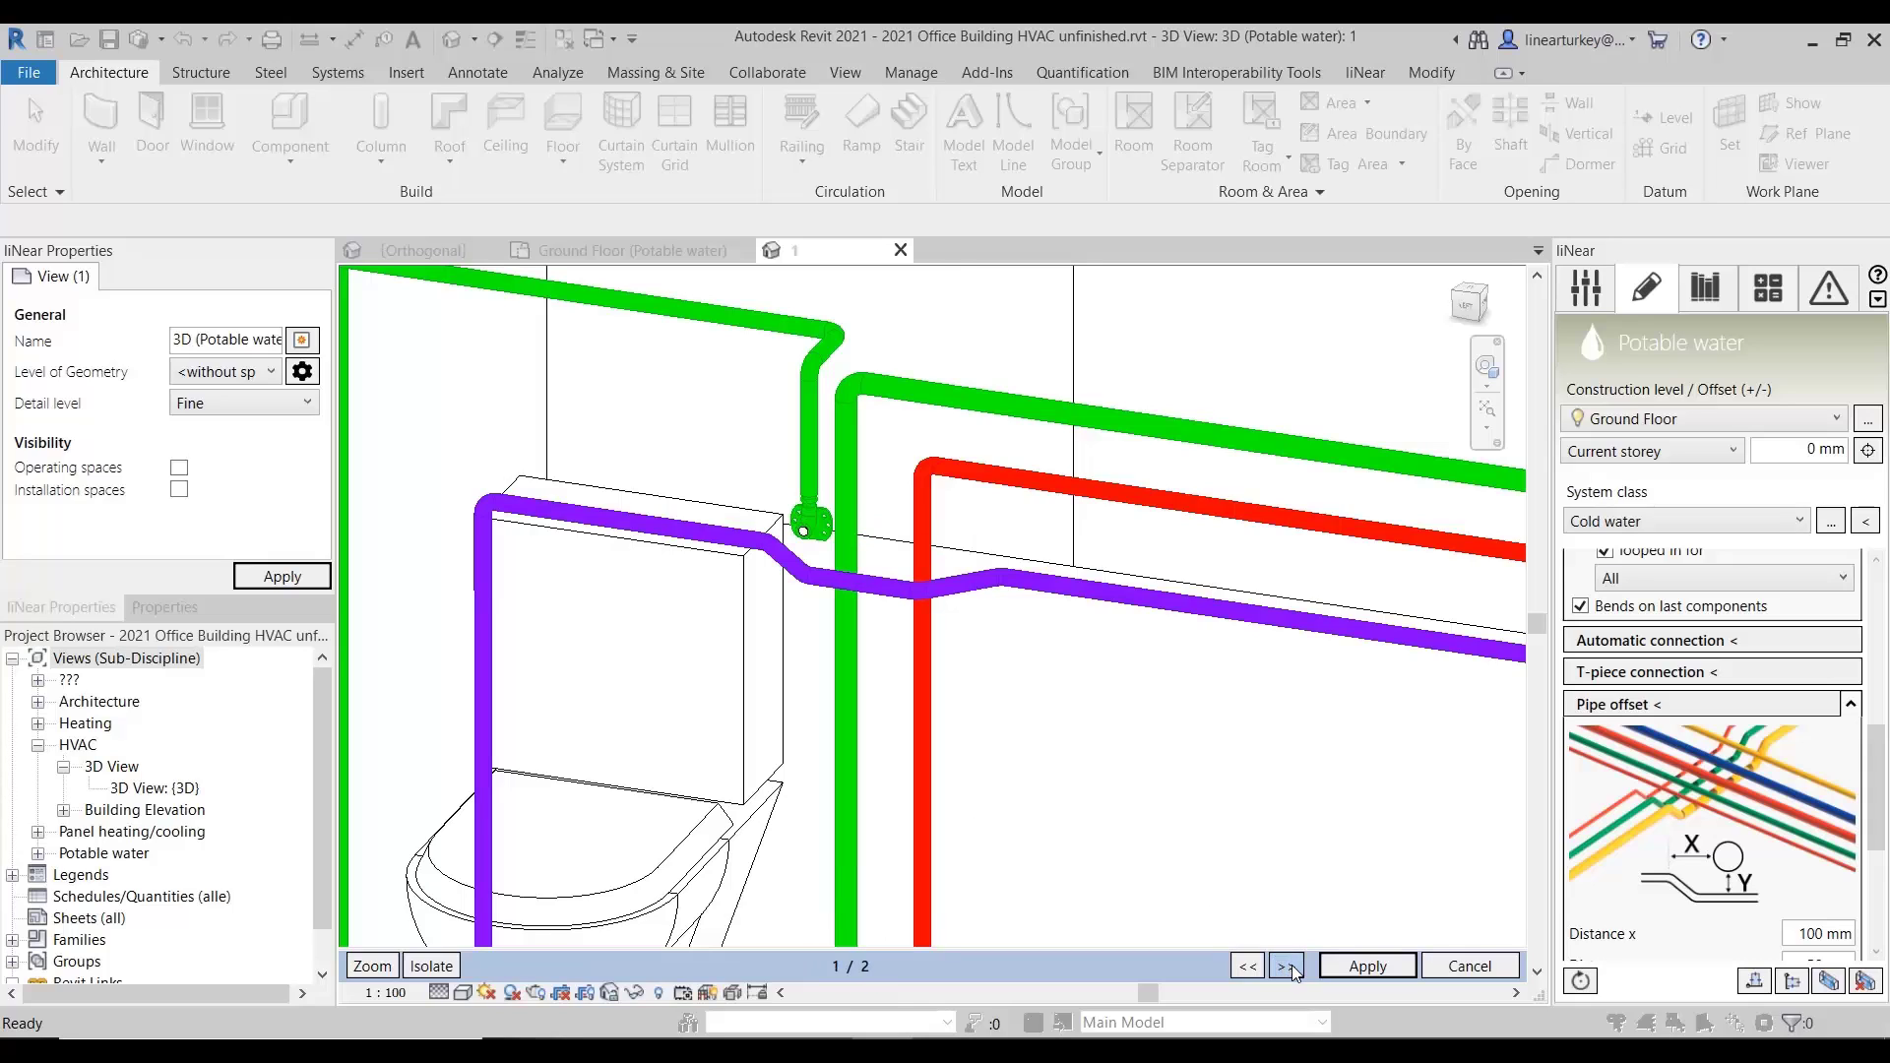
pyautogui.click(1368, 966)
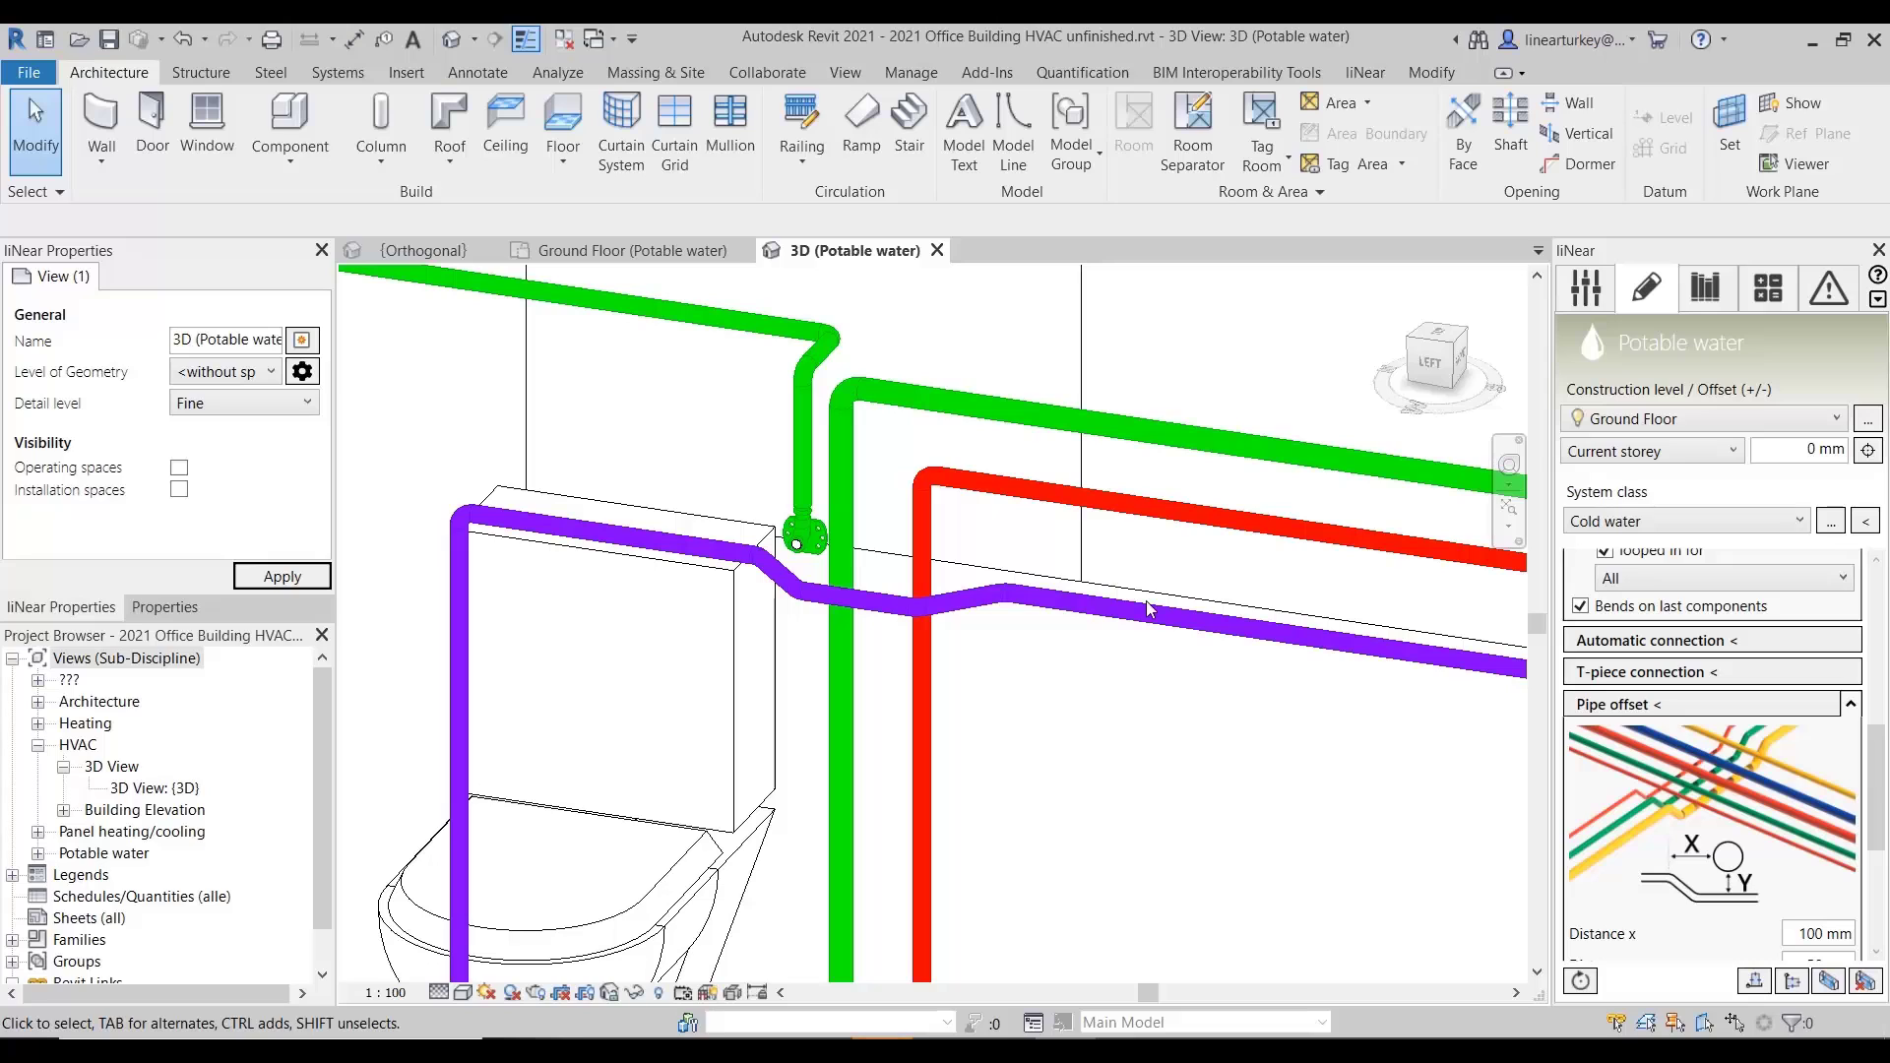
pyautogui.click(937, 251)
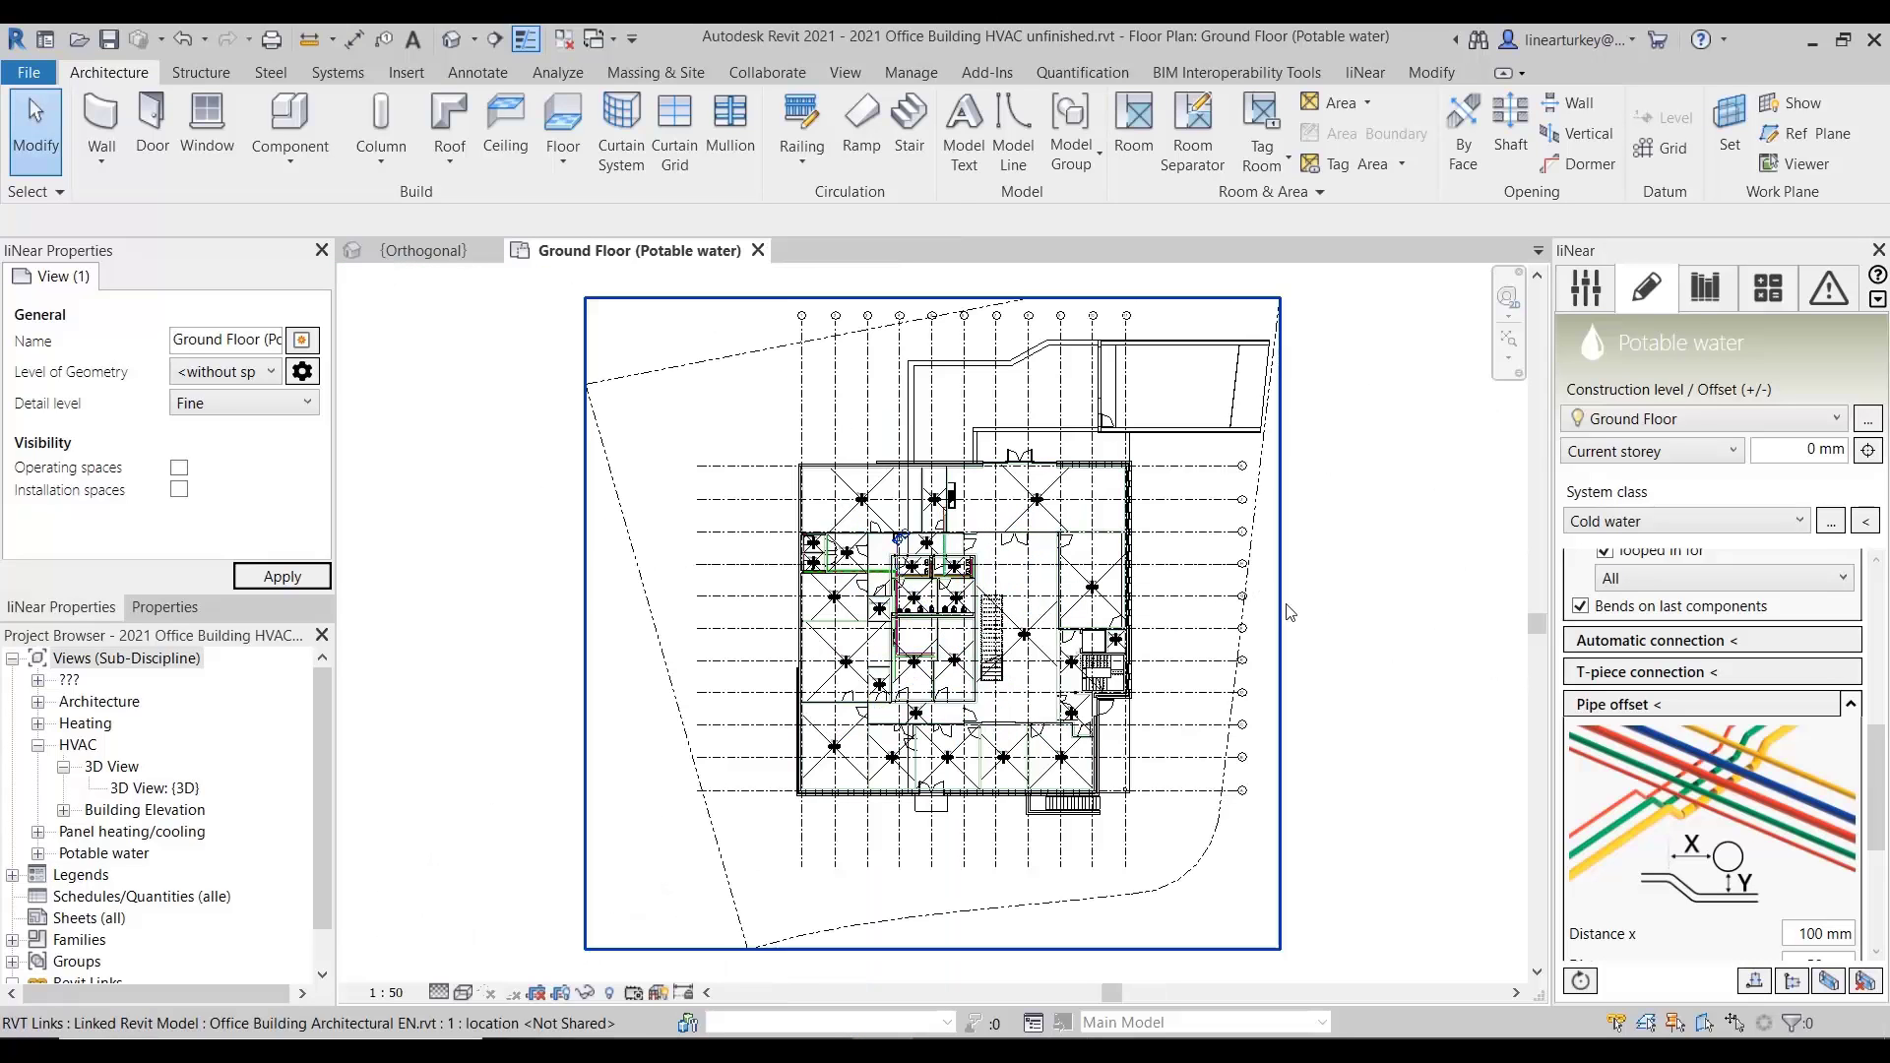
# - Generate a one-column legend of all component types and the cold water, hot water, circulation and closed circular pipe classes, and look through it
pyautogui.scroll(-3, 1713, 748)
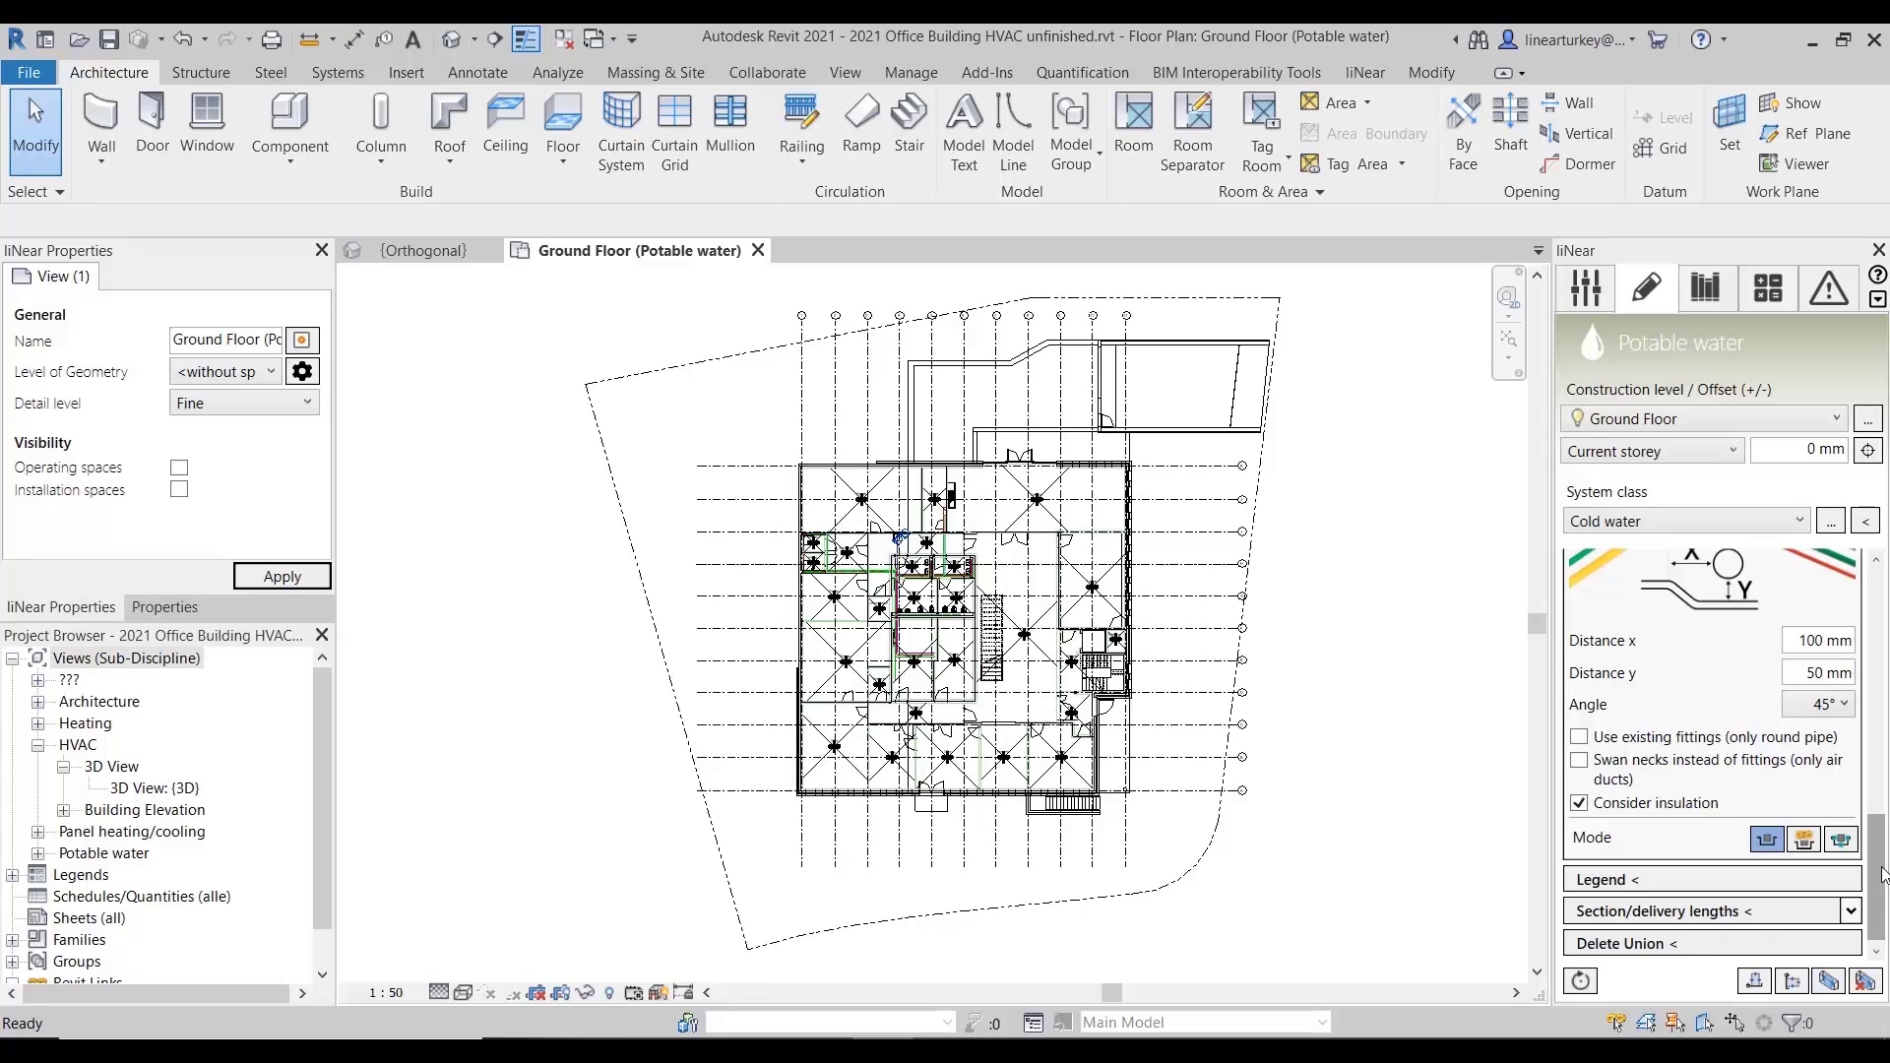
pyautogui.click(1690, 886)
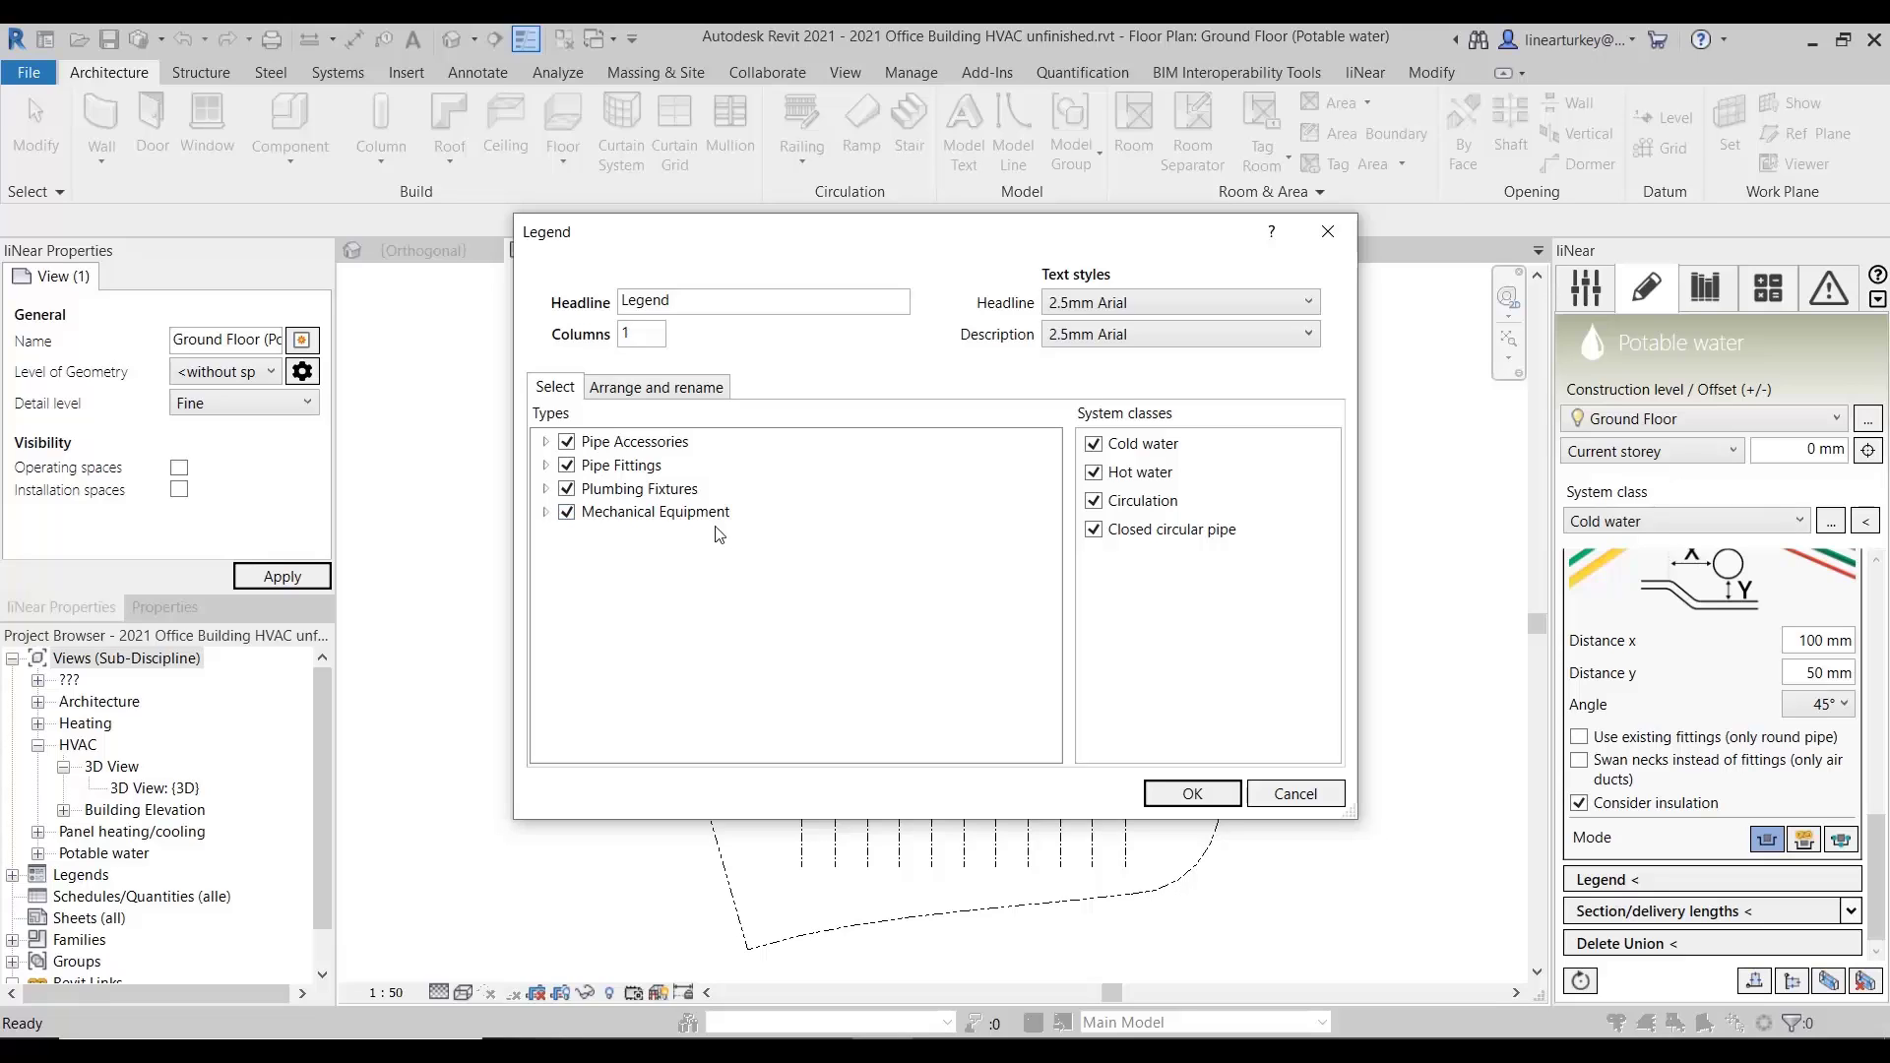
pyautogui.click(1142, 444)
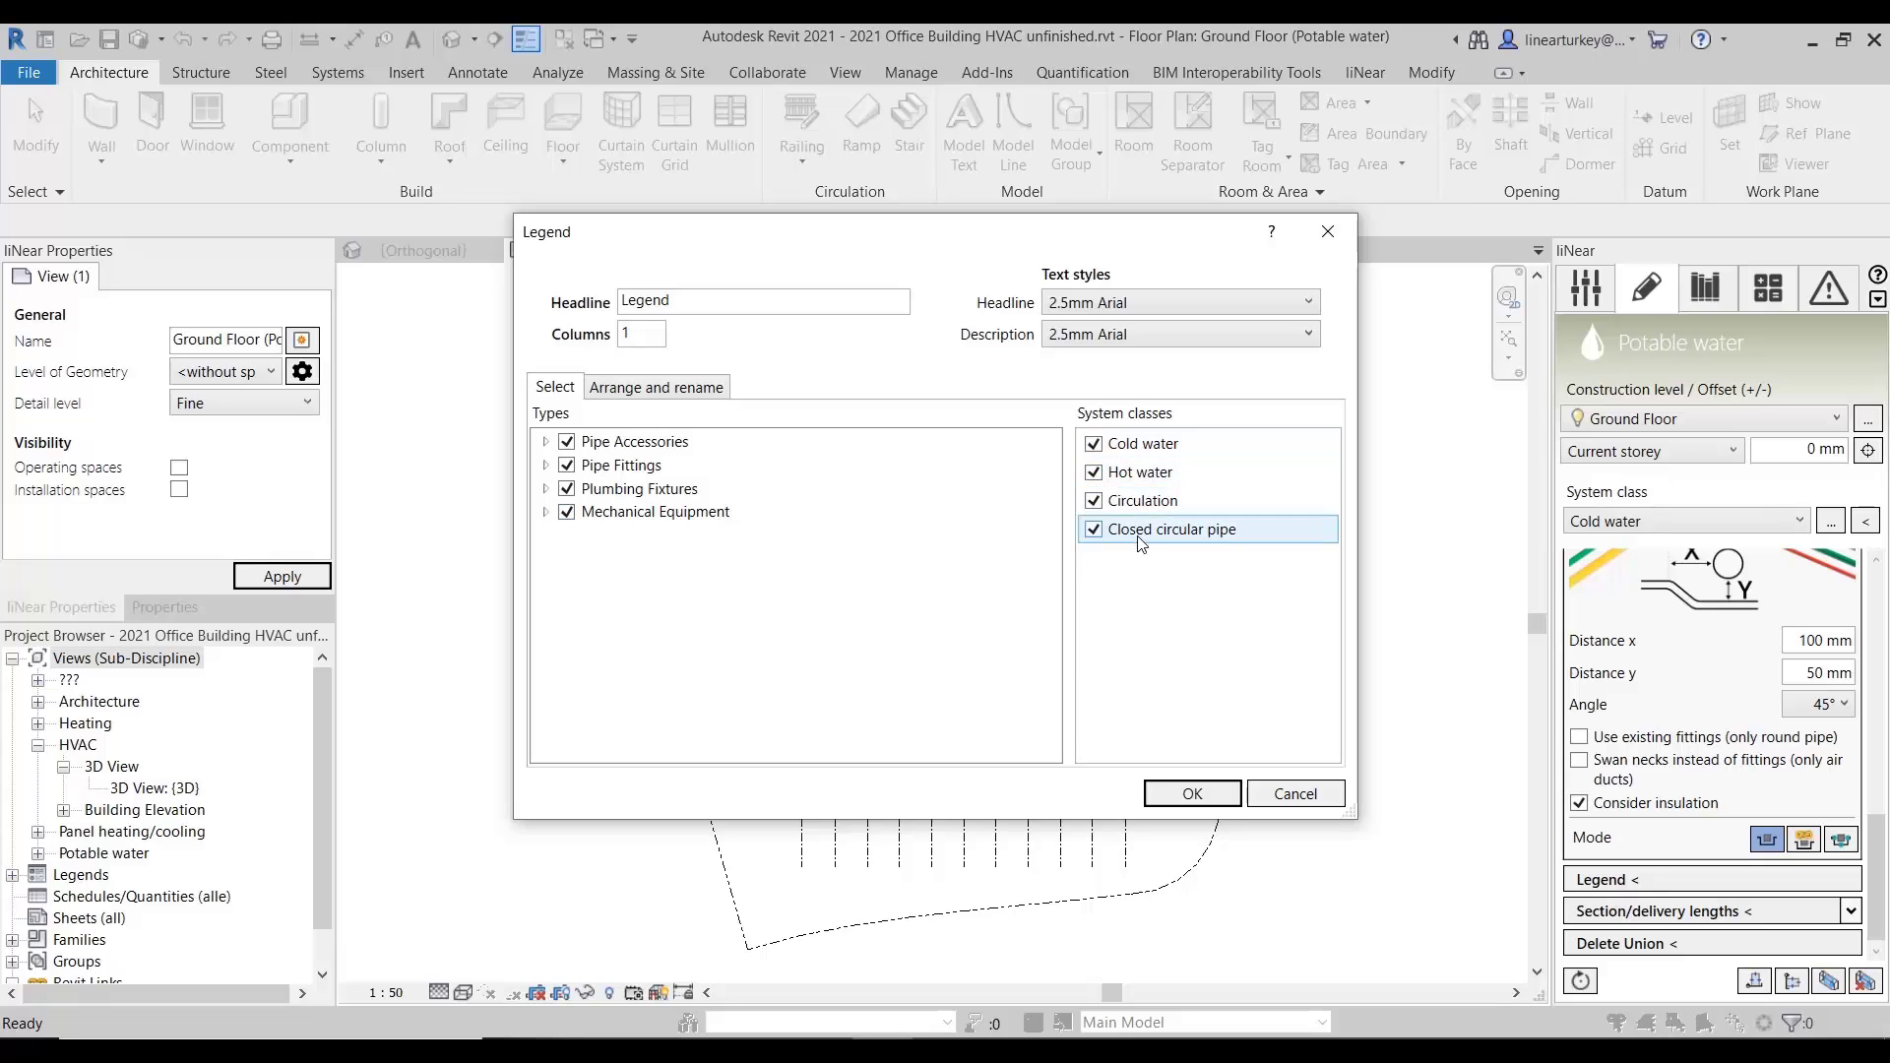
pyautogui.click(1177, 532)
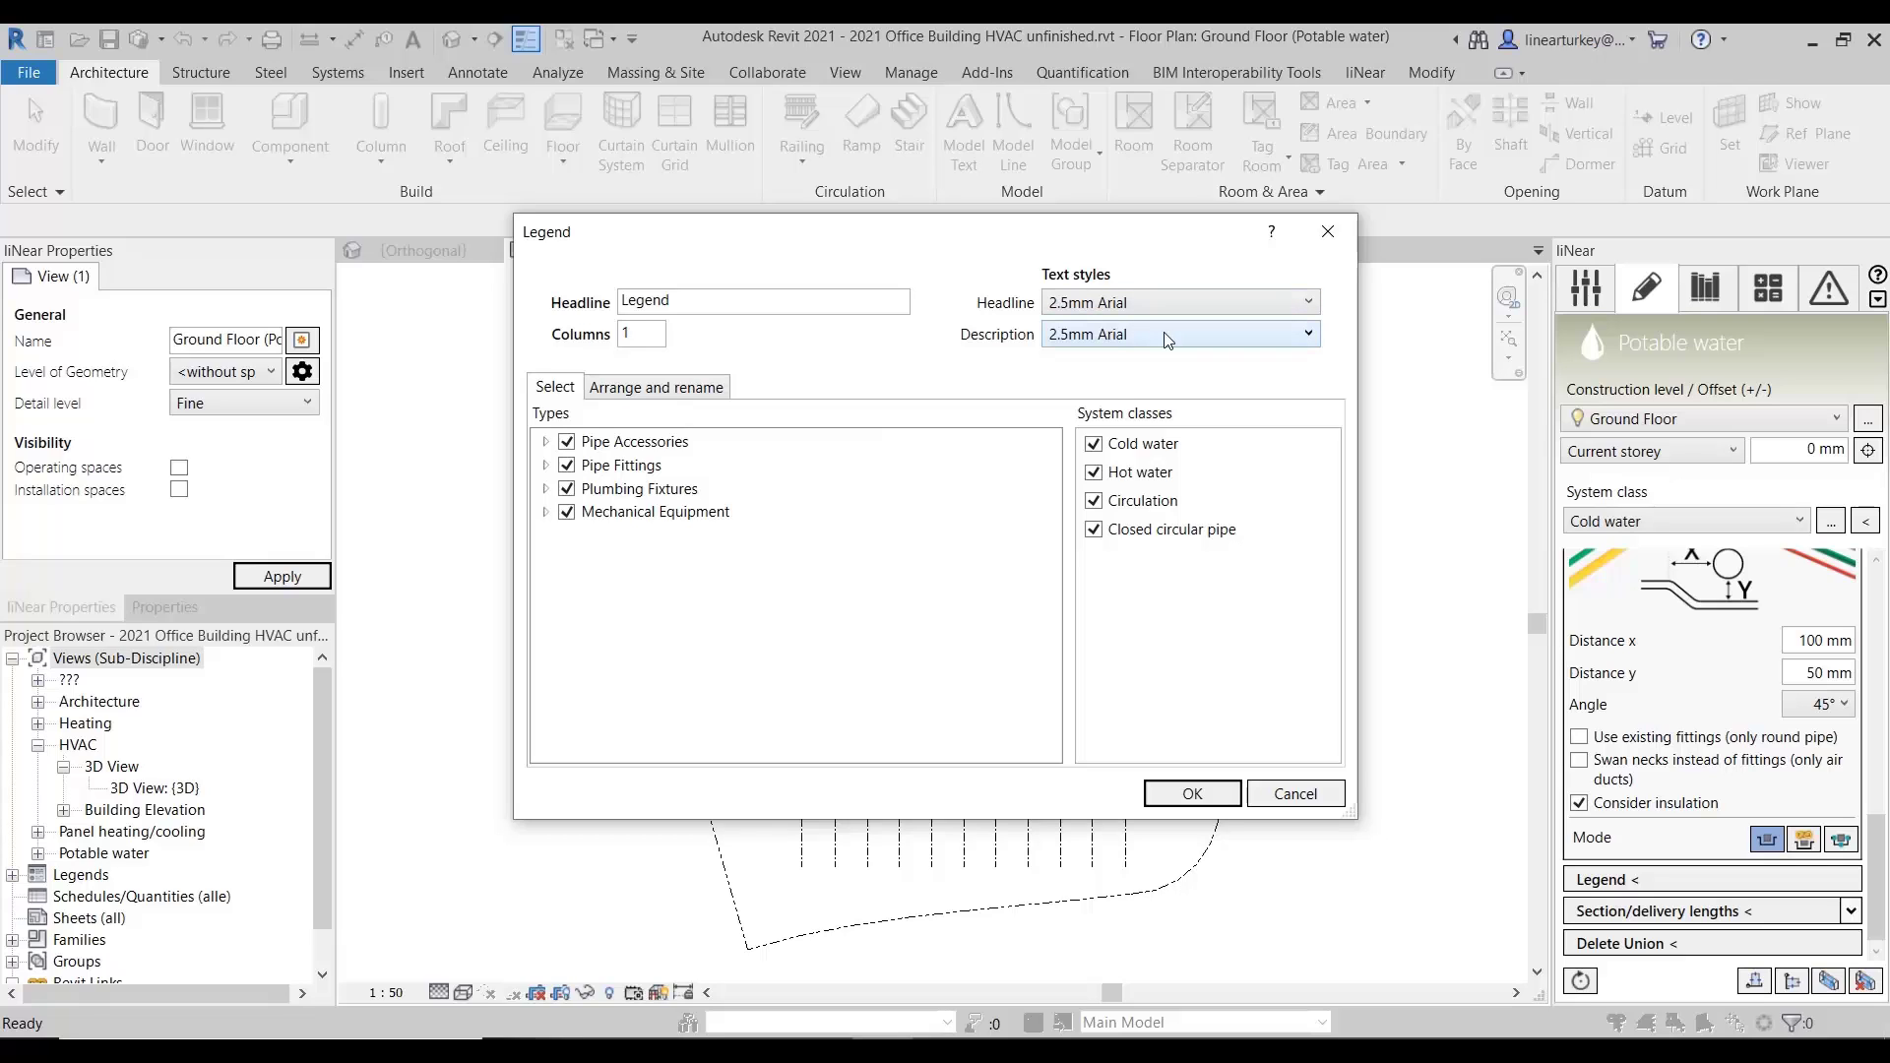
pyautogui.click(653, 388)
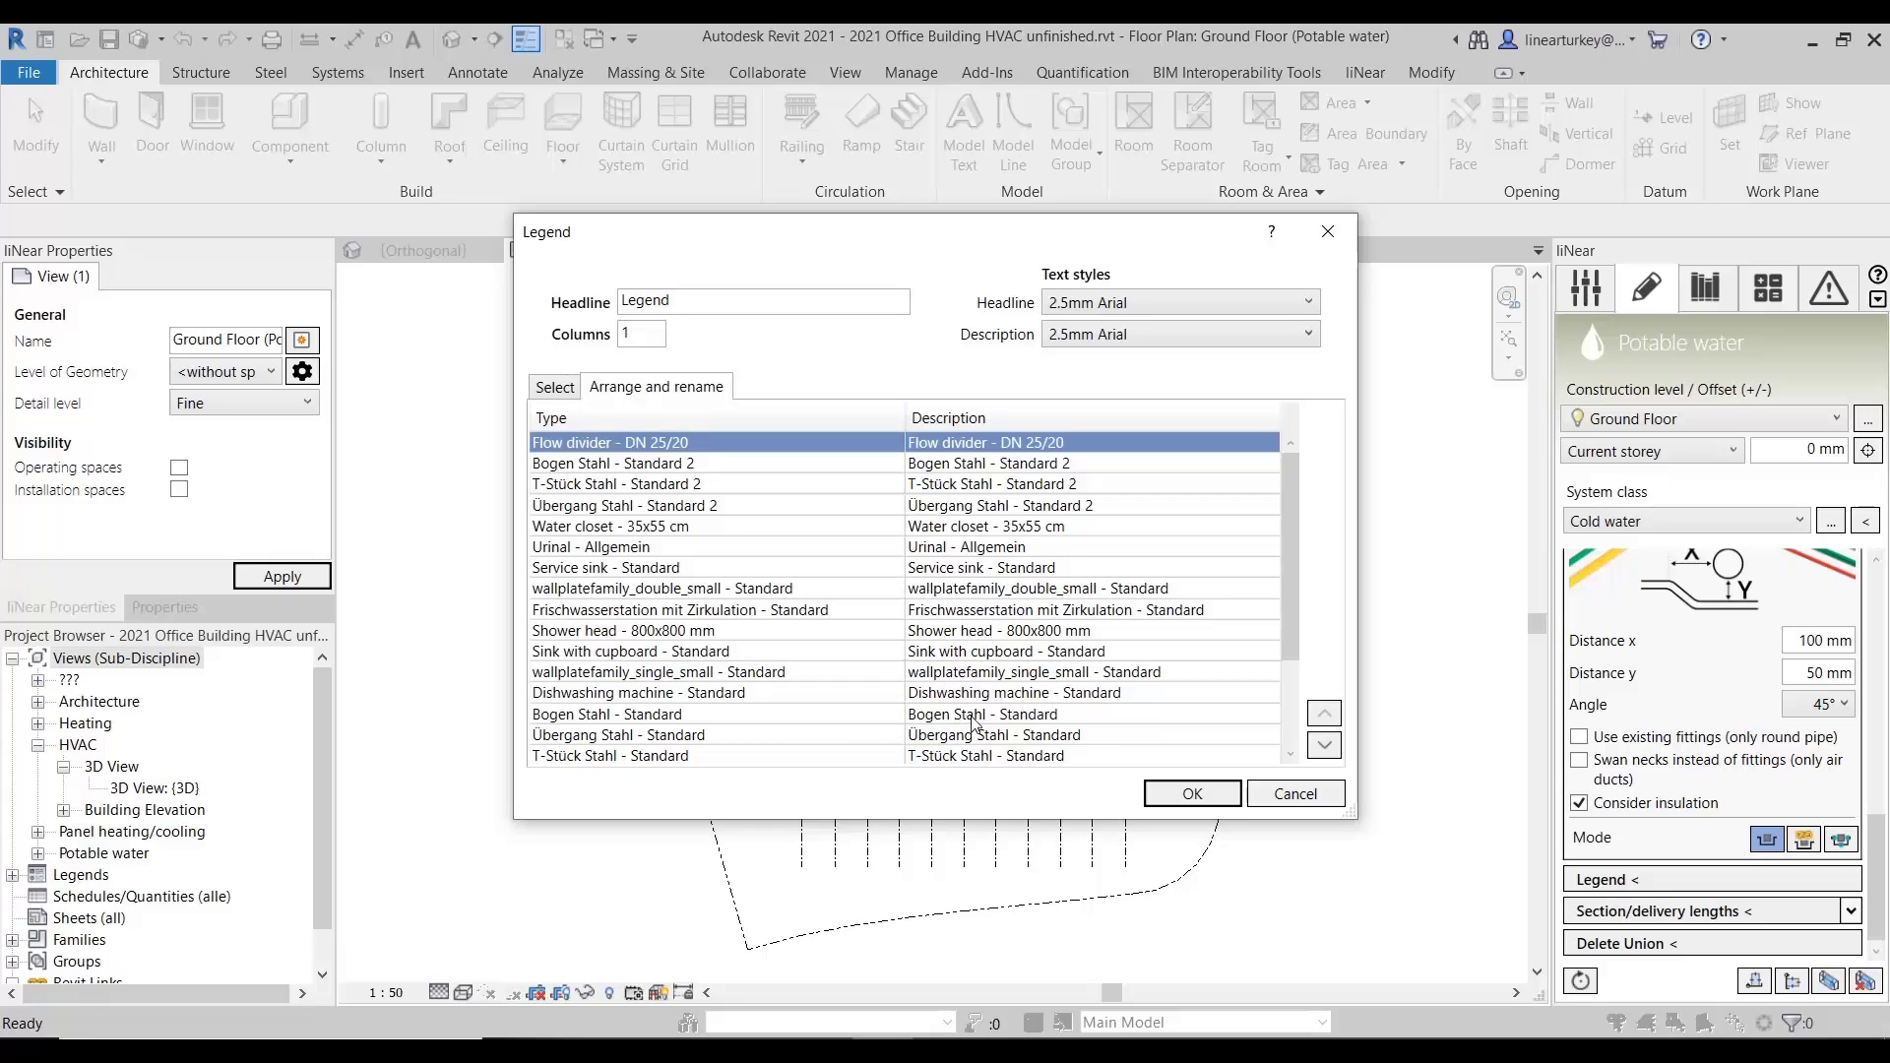
pyautogui.click(1184, 794)
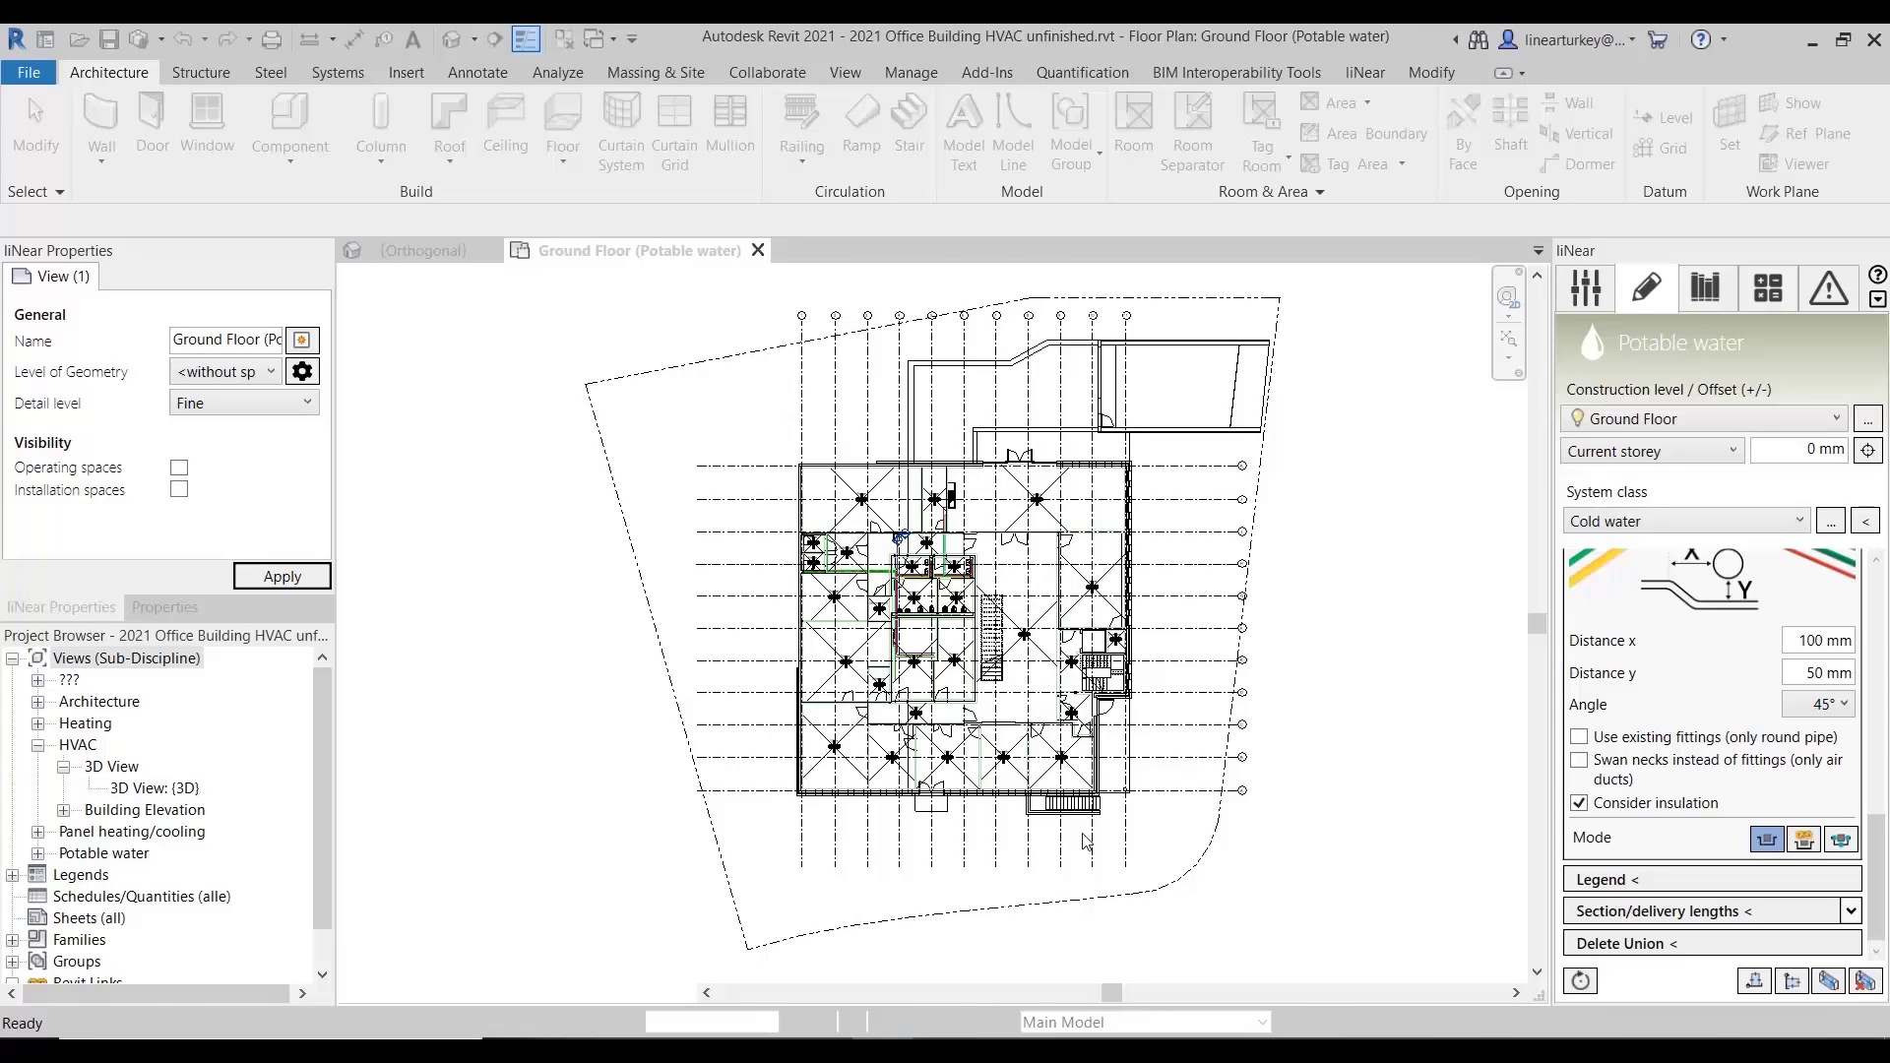
pyautogui.scroll(-3, 935, 472)
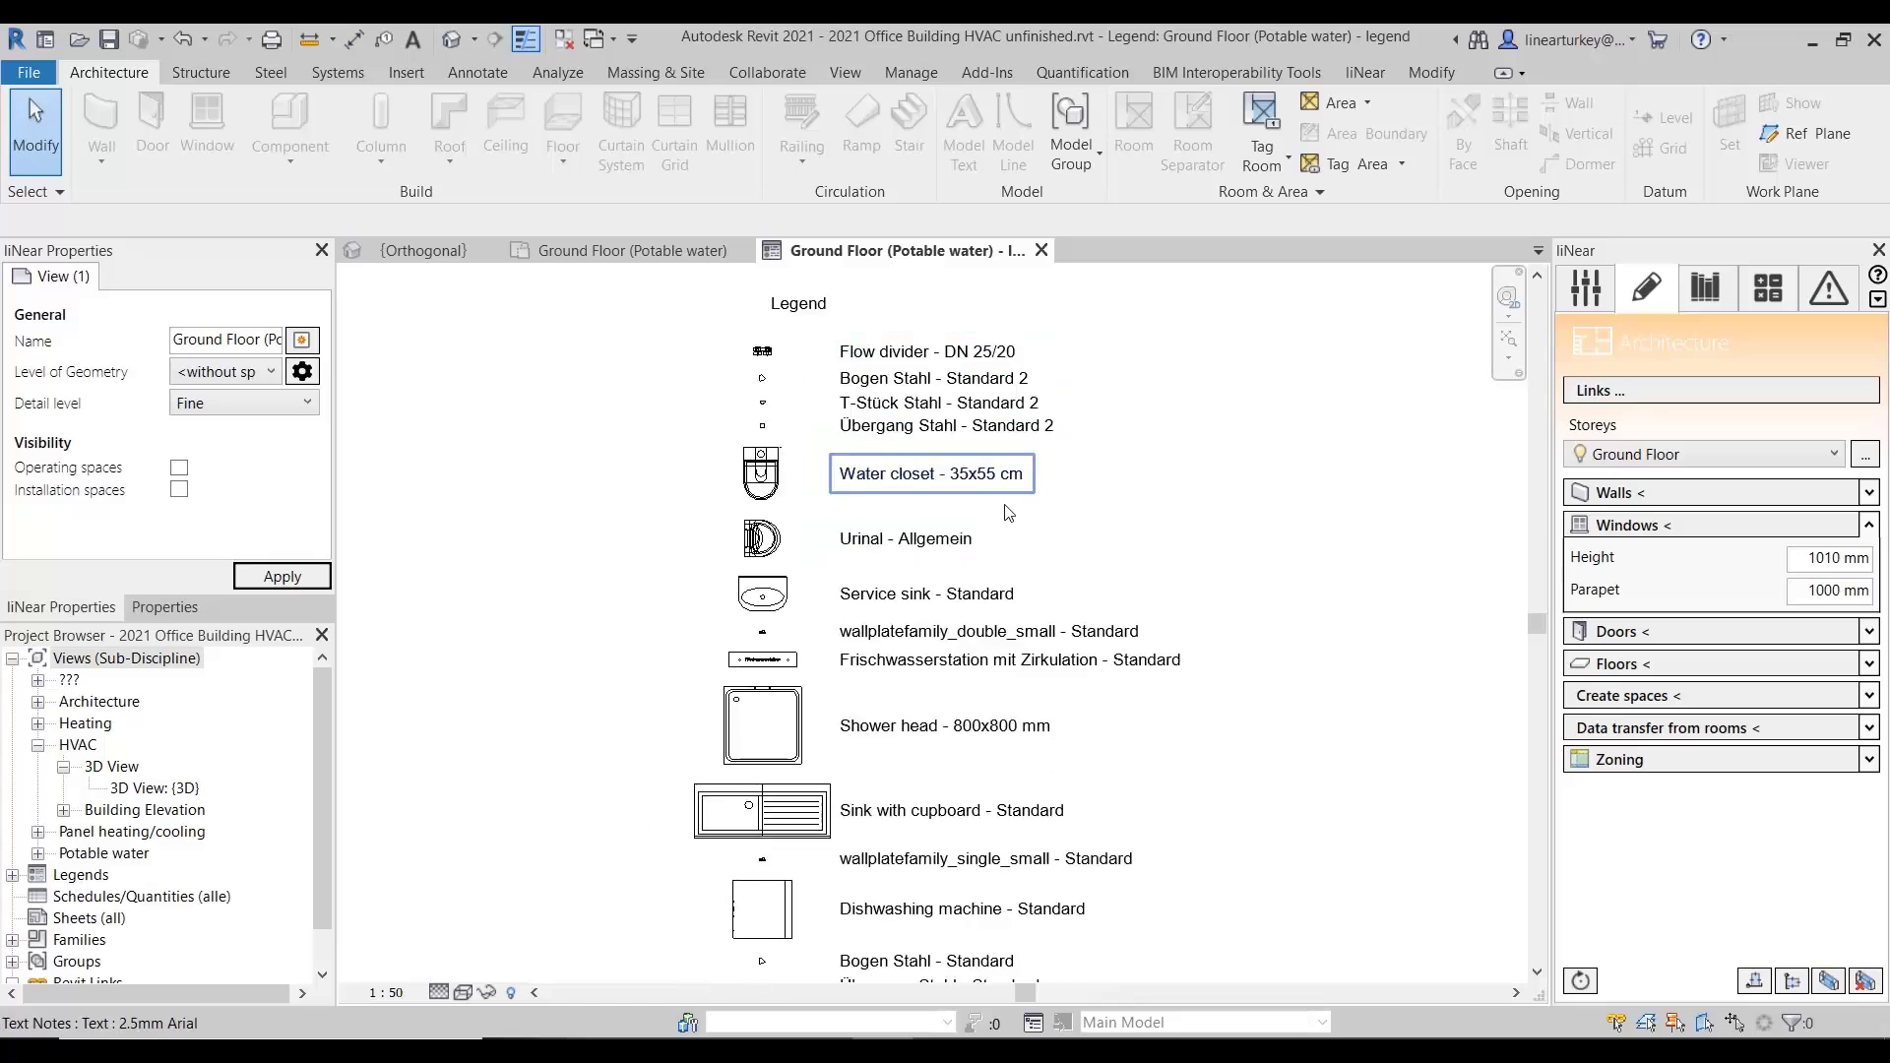
pyautogui.scroll(2, 1164, 696)
pyautogui.scroll(-1, 1048, 835)
pyautogui.scroll(4, 1083, 778)
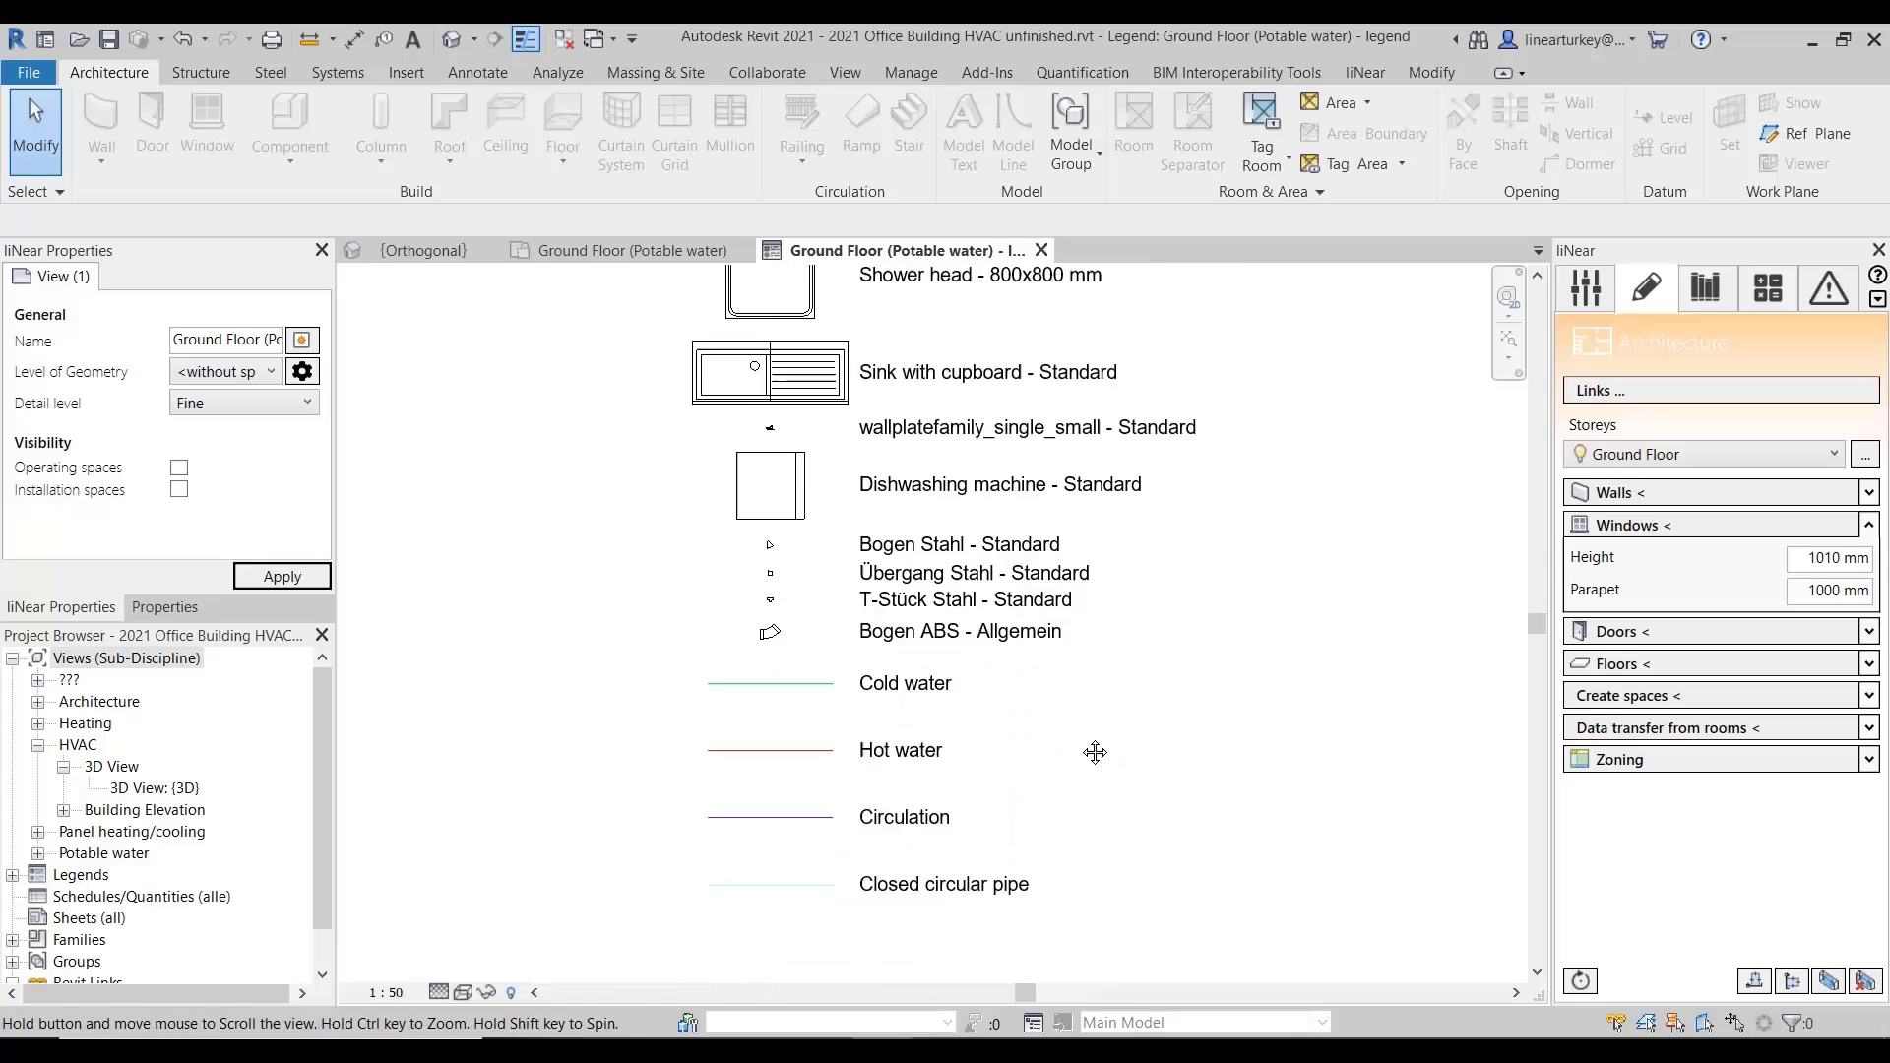
pyautogui.scroll(-5, 1178, 681)
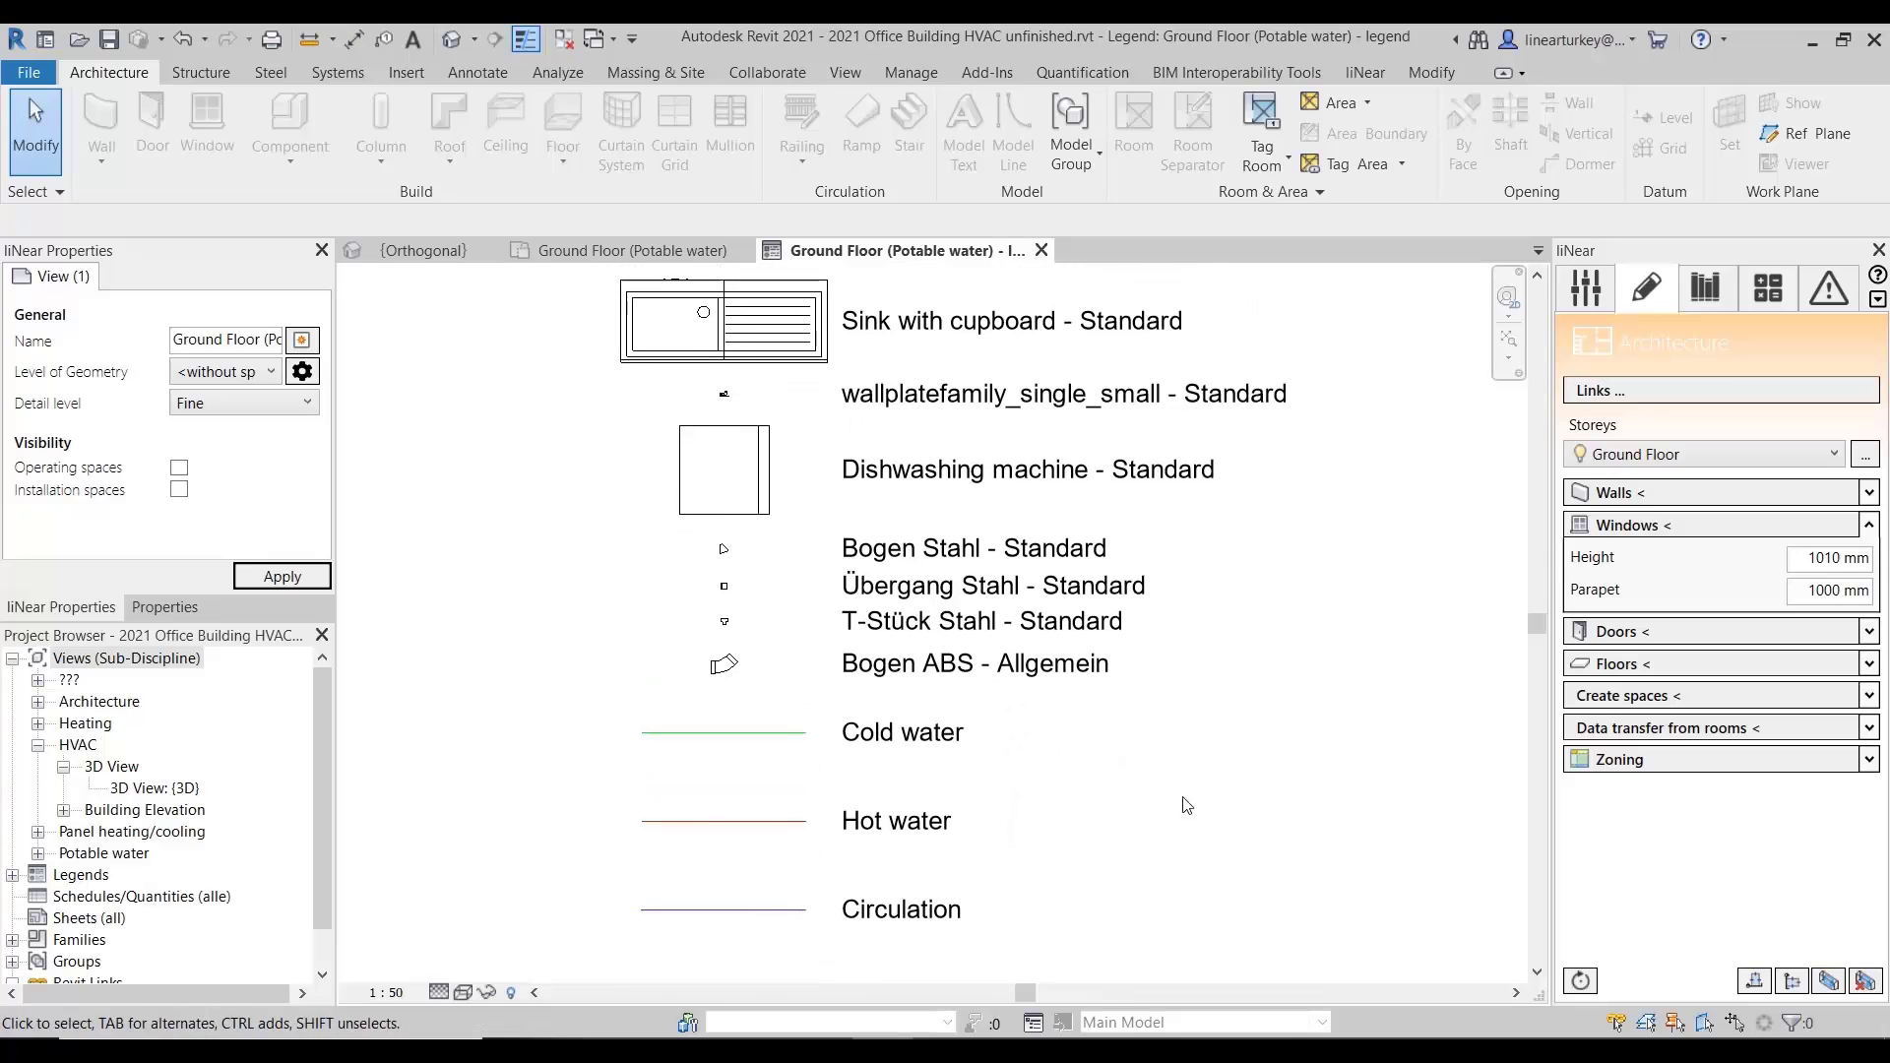
# - Close the ground floor legend and show the section/delivery length settings for the potable water floor plan
pyautogui.scroll(-2, 1245, 749)
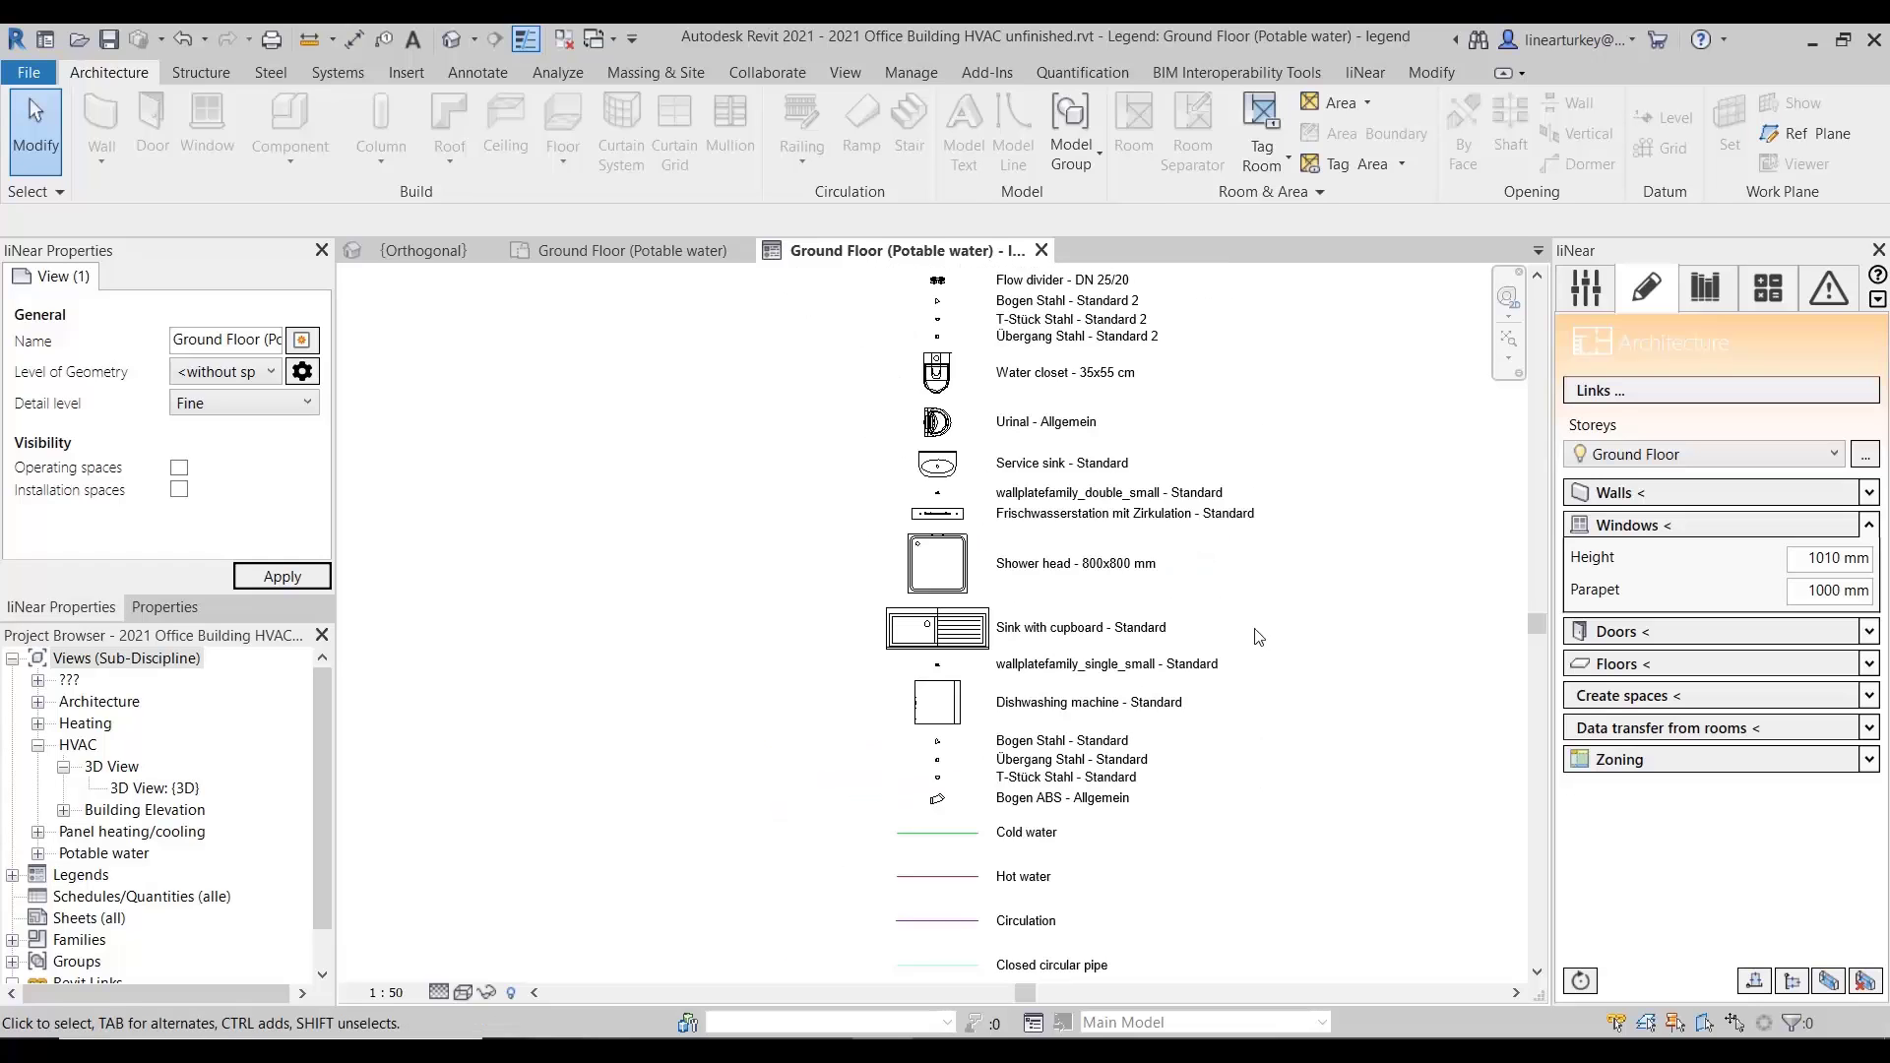
pyautogui.click(1040, 250)
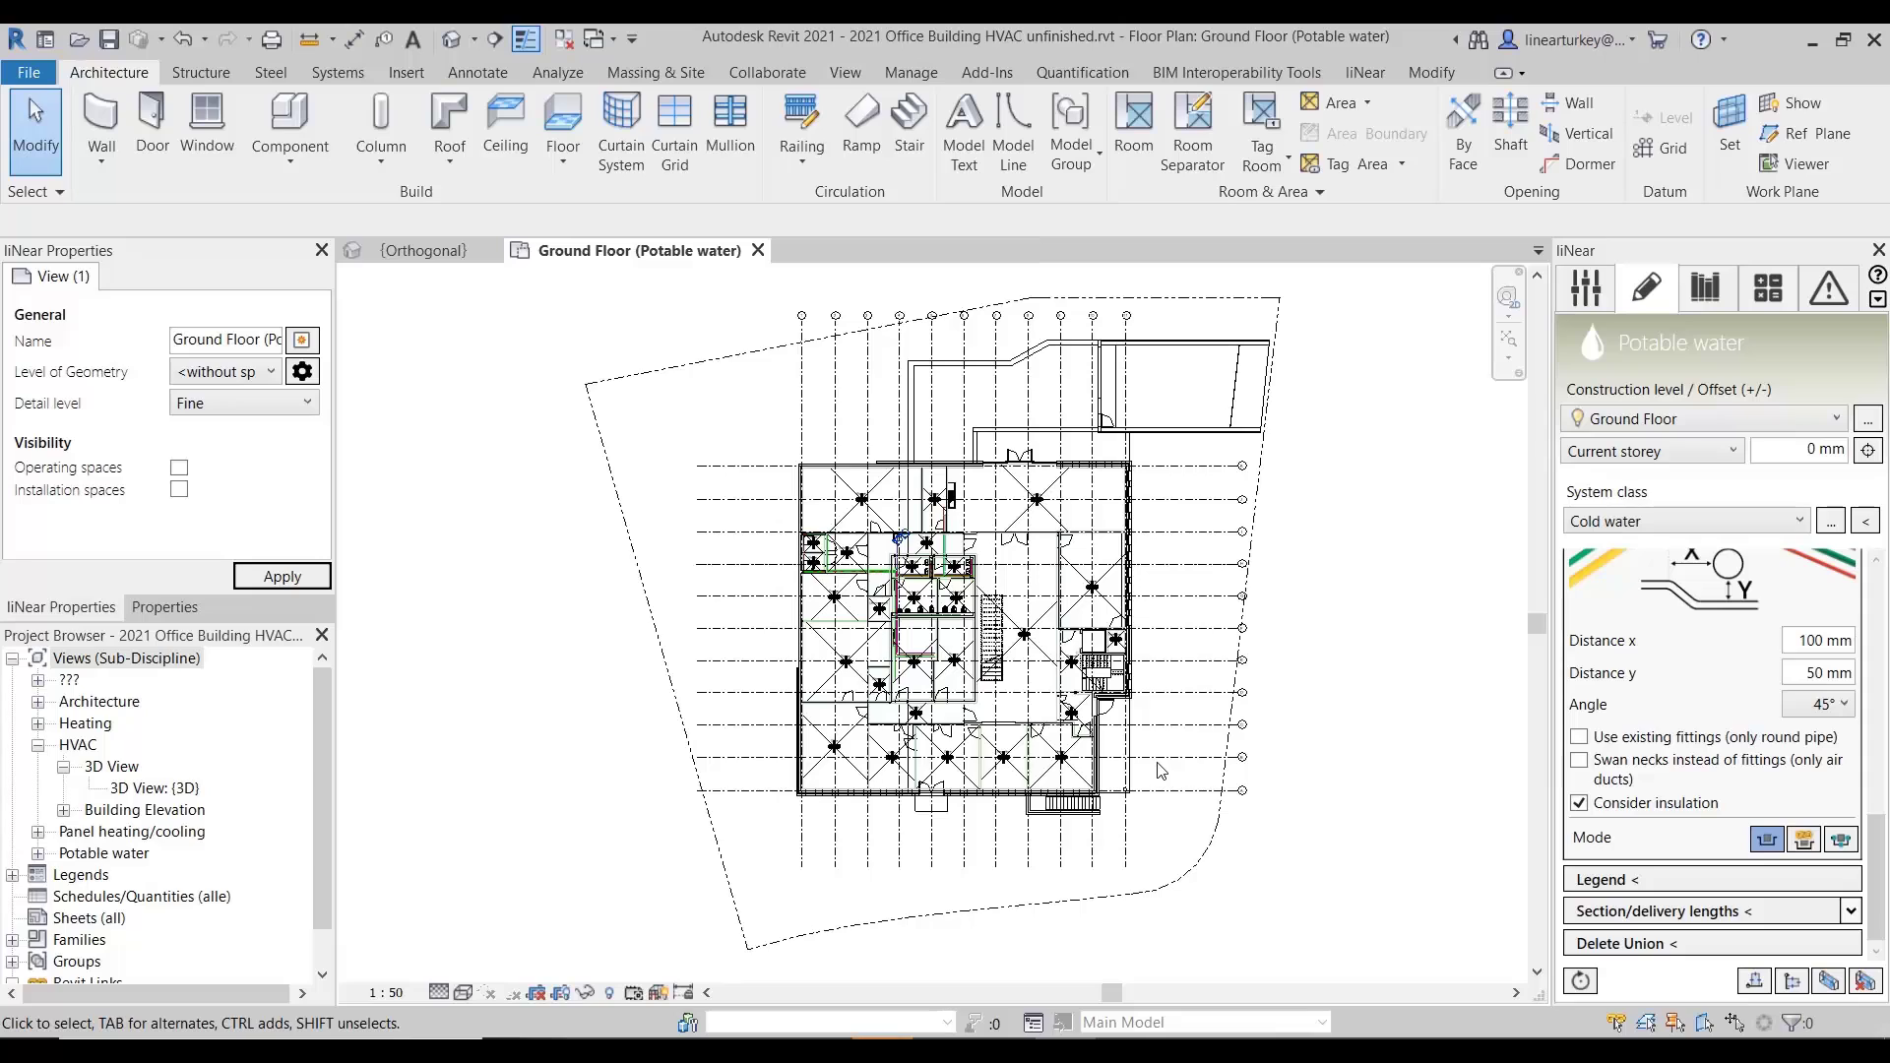
pyautogui.click(1851, 911)
pyautogui.scroll(-2, 1883, 843)
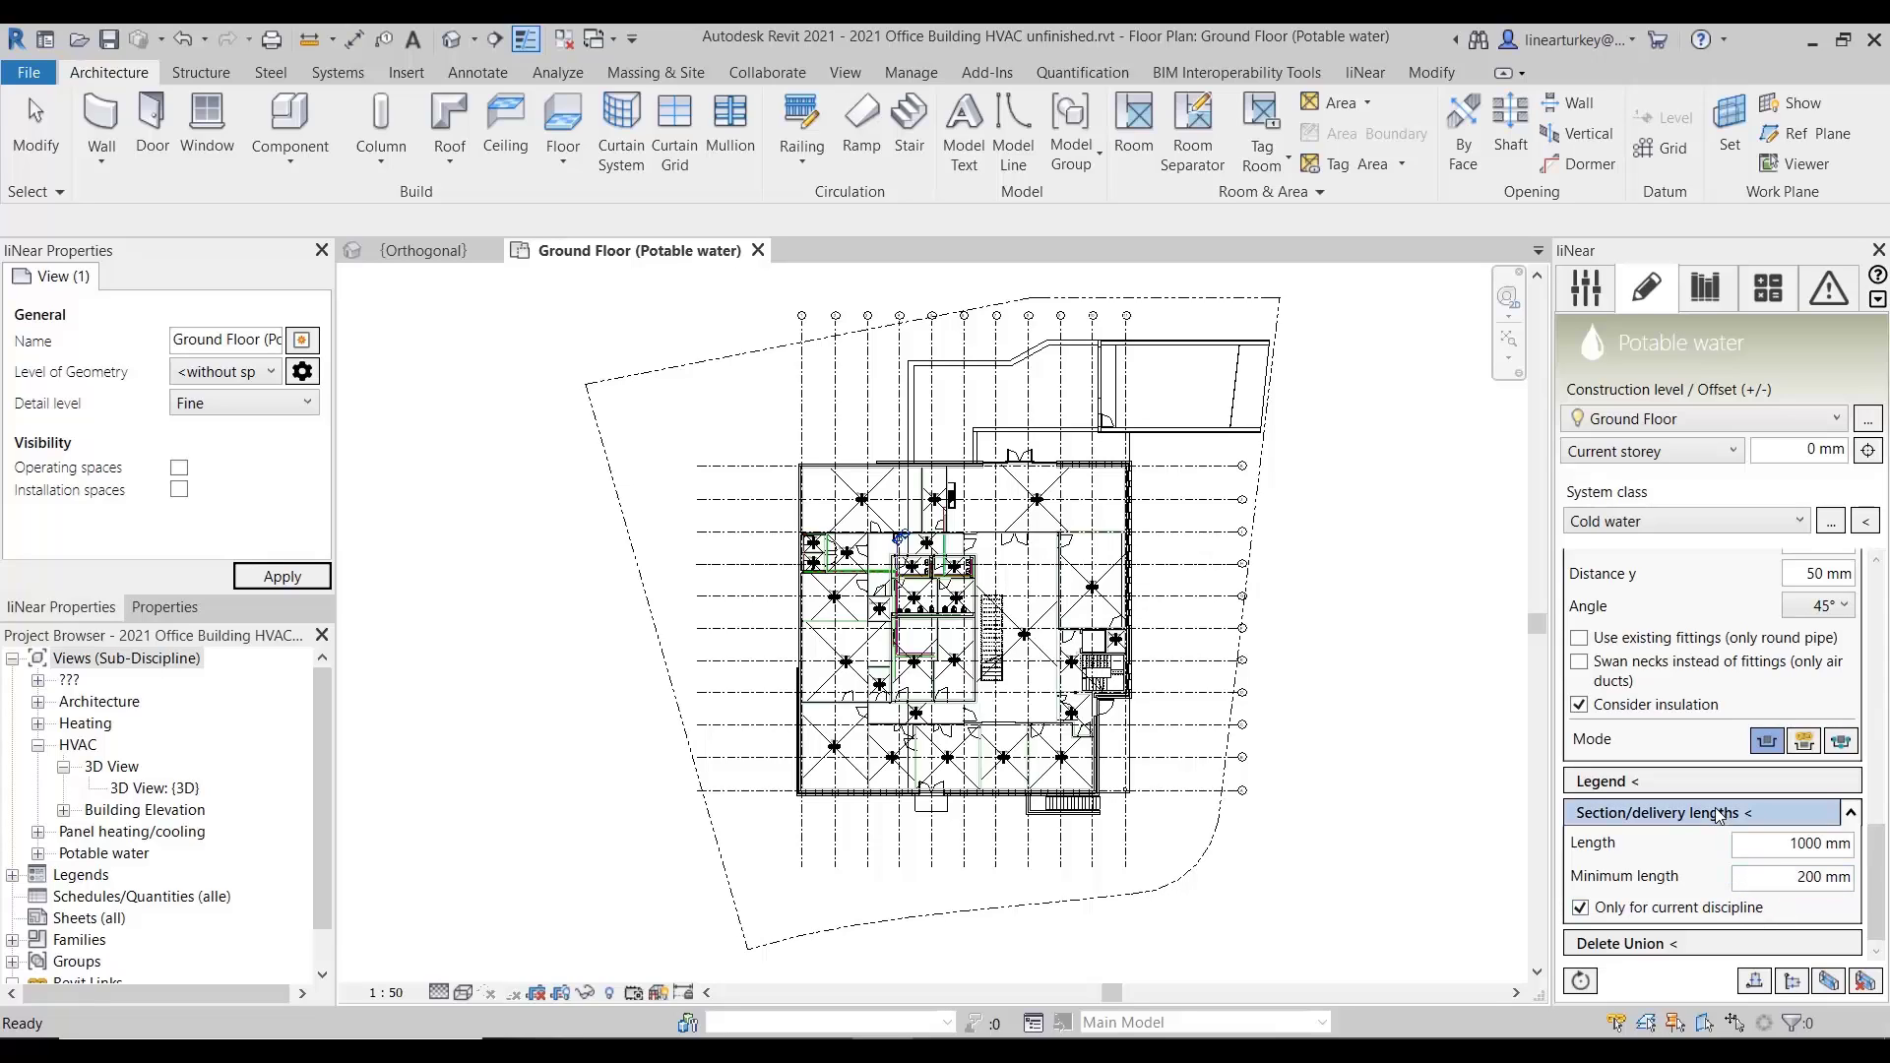
# - Divide the cold water pipe running past the Cleaning agent room into 1000 mm sections with a 200 mm minimum length, for the current discipline only
pyautogui.click(1663, 813)
pyautogui.scroll(8, 879, 608)
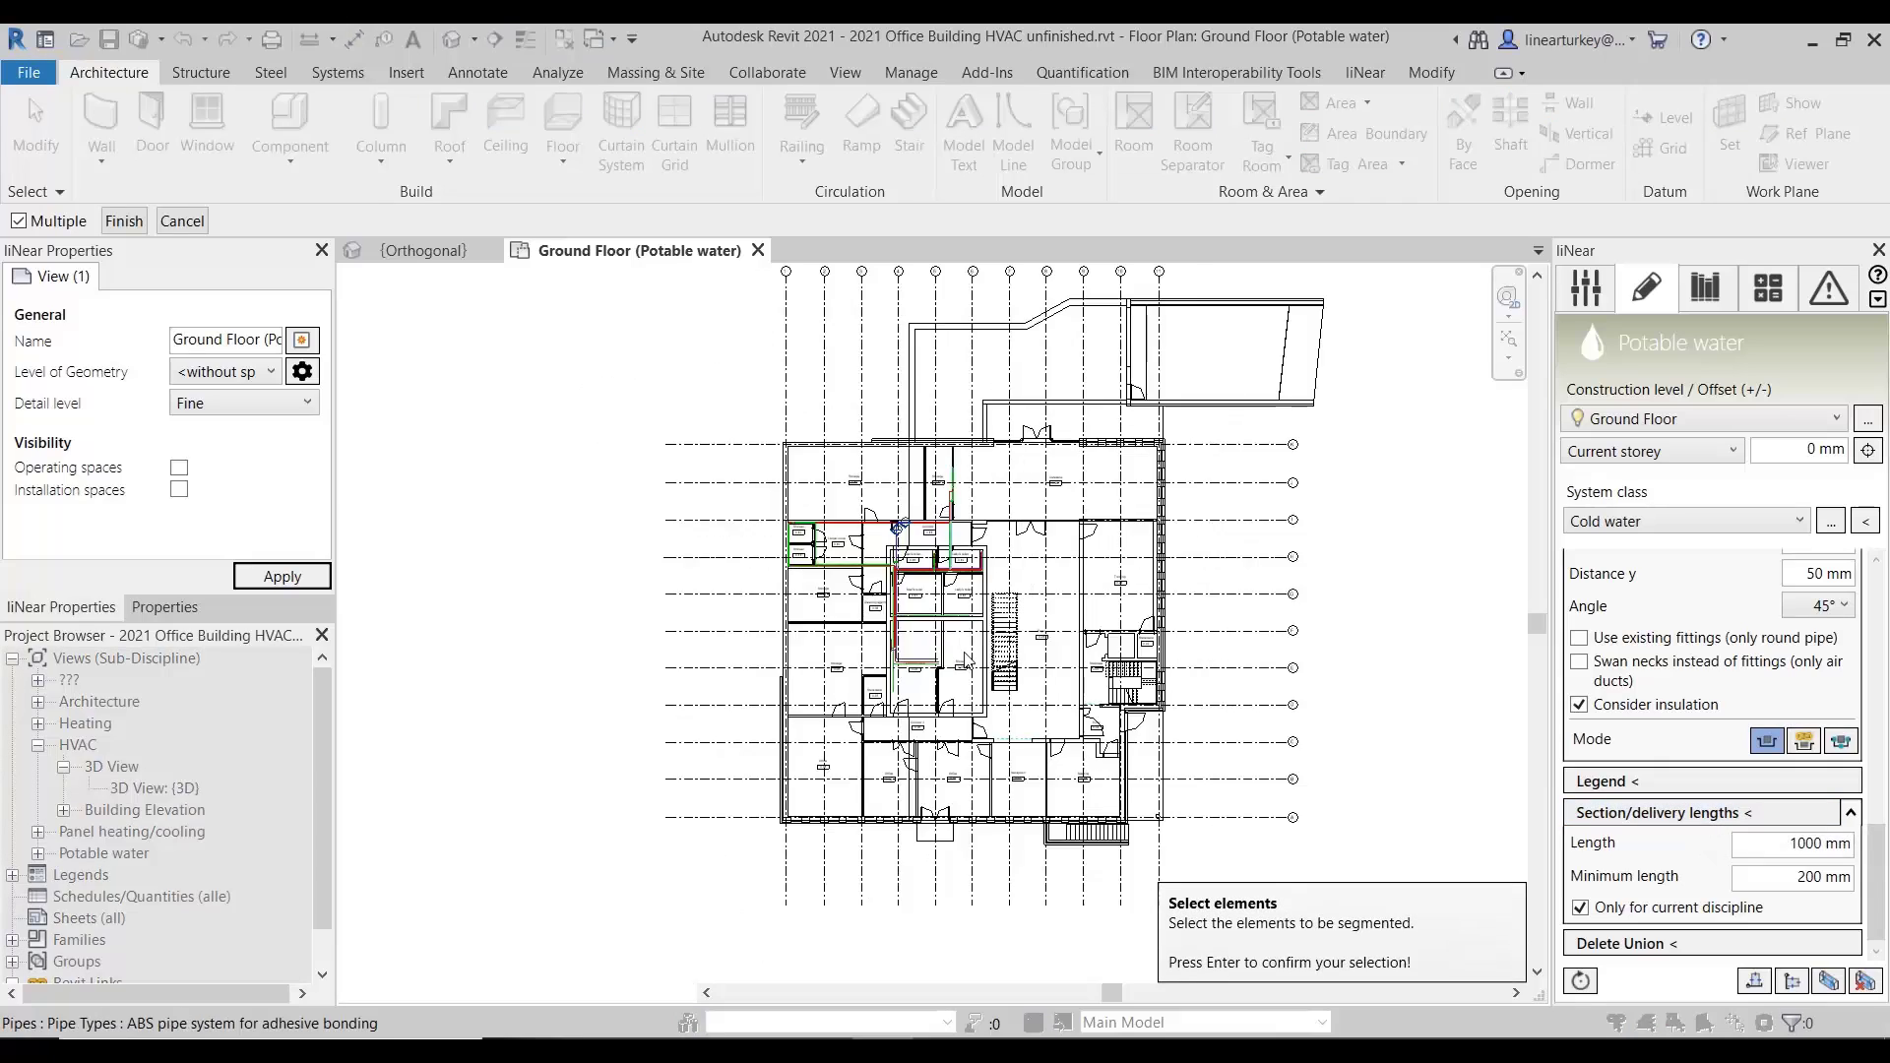
pyautogui.moveTo(901, 666); pyautogui.dragTo(1329, 506, button='middle')
pyautogui.moveTo(949, 522); pyautogui.dragTo(1087, 649, button='middle')
pyautogui.click(870, 623)
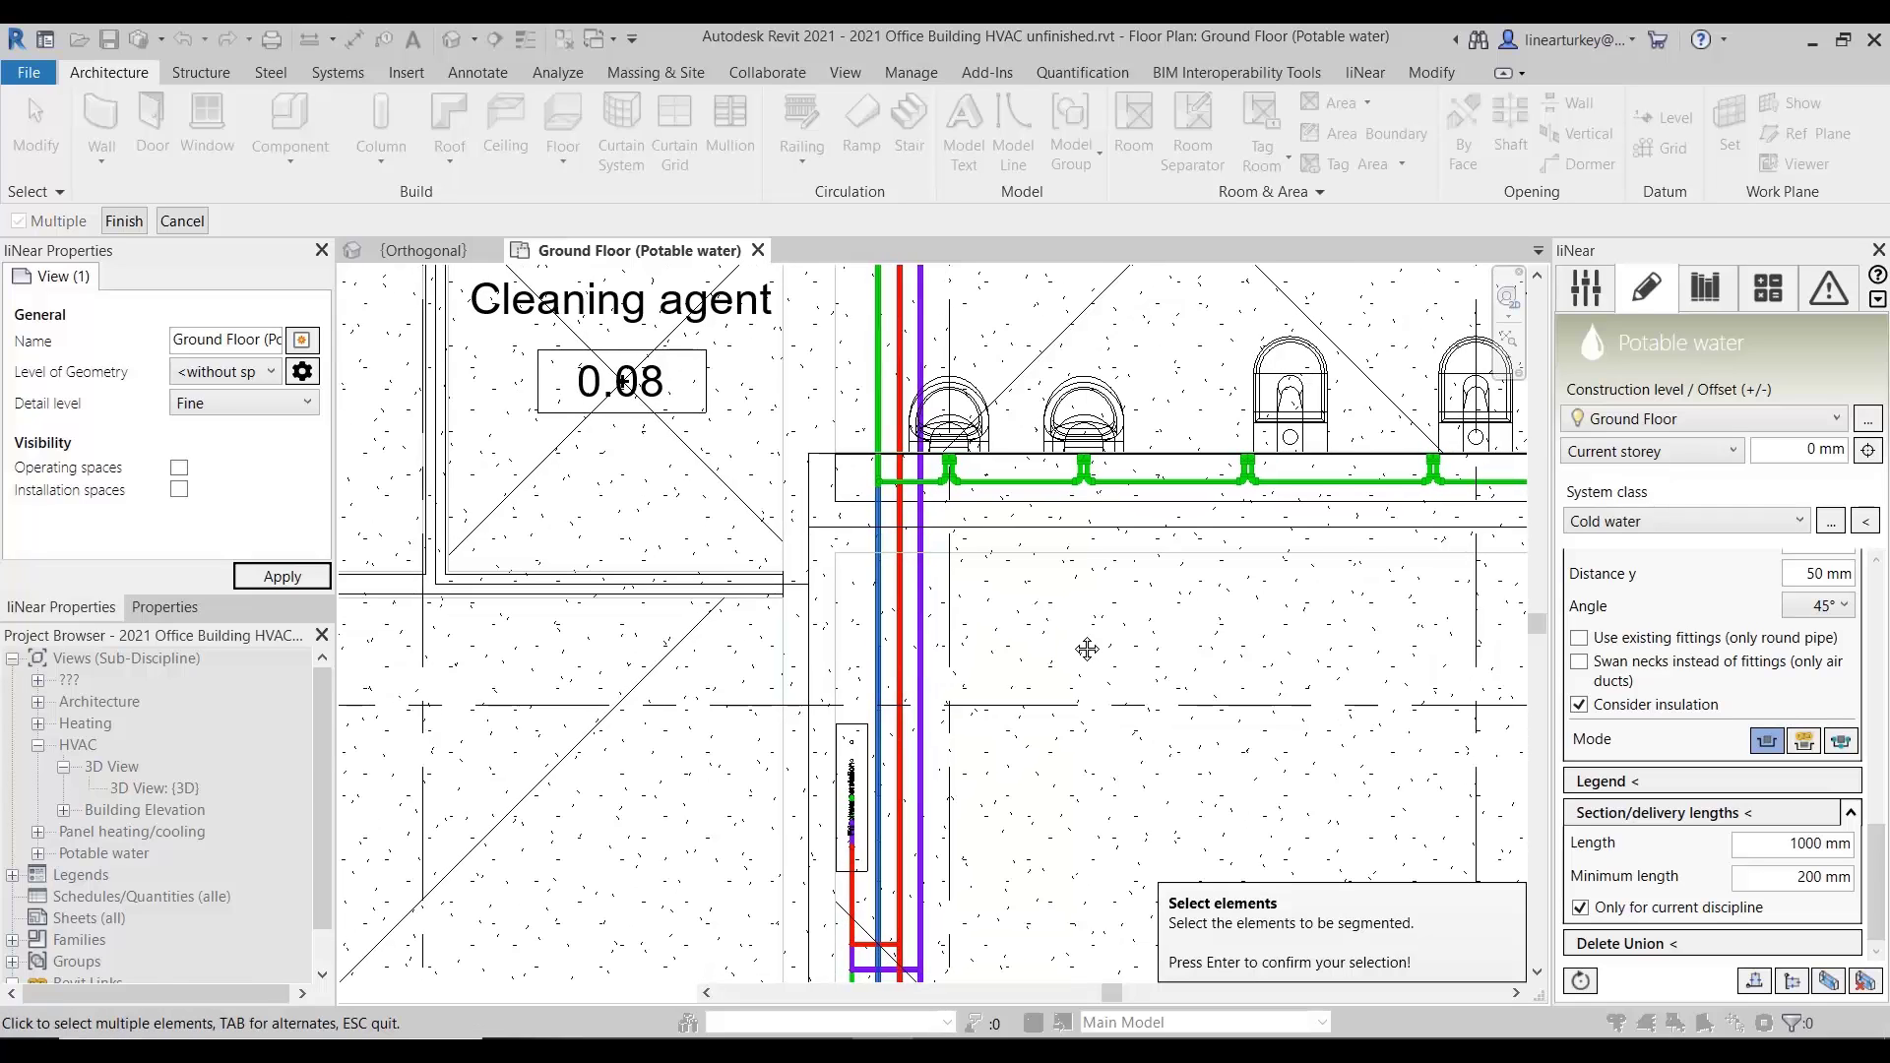
pyautogui.press('Return')
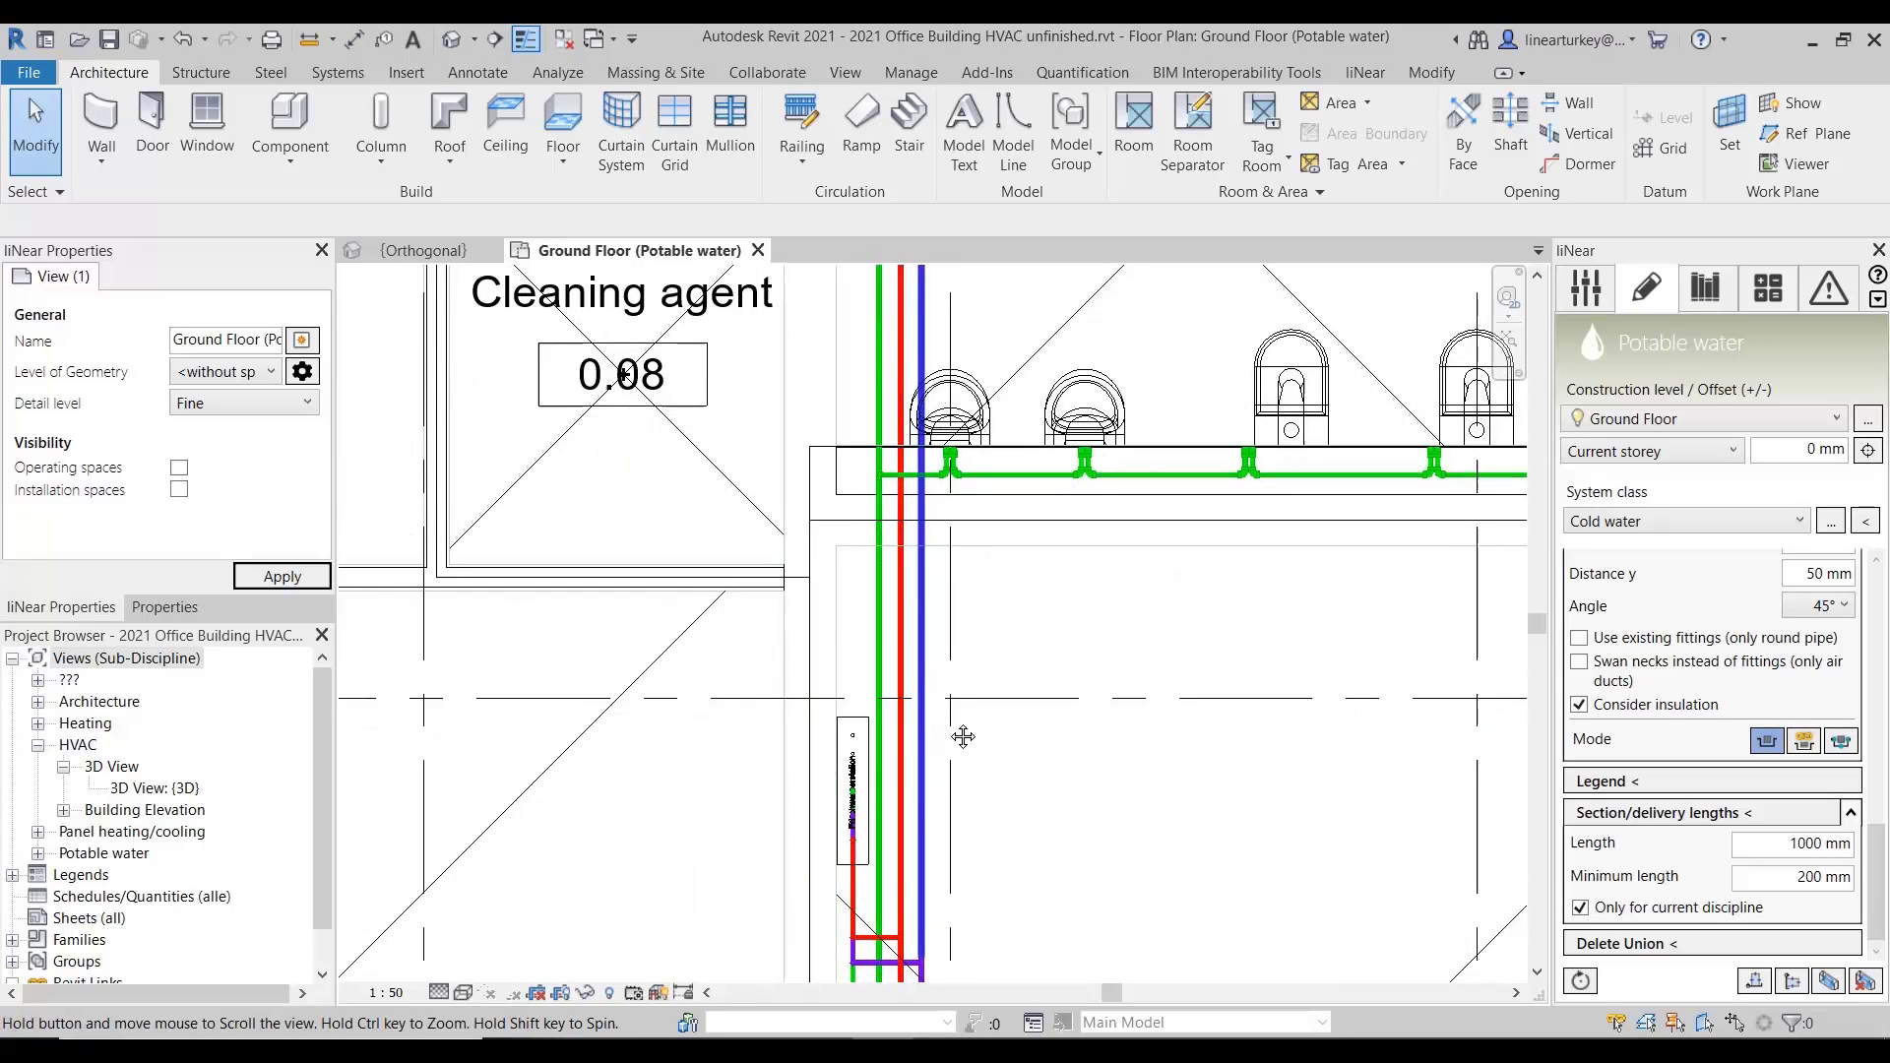
pyautogui.moveTo(962, 739); pyautogui.dragTo(1005, 501, button='middle')
pyautogui.moveTo(922, 845); pyautogui.dragTo(929, 672, button='middle')
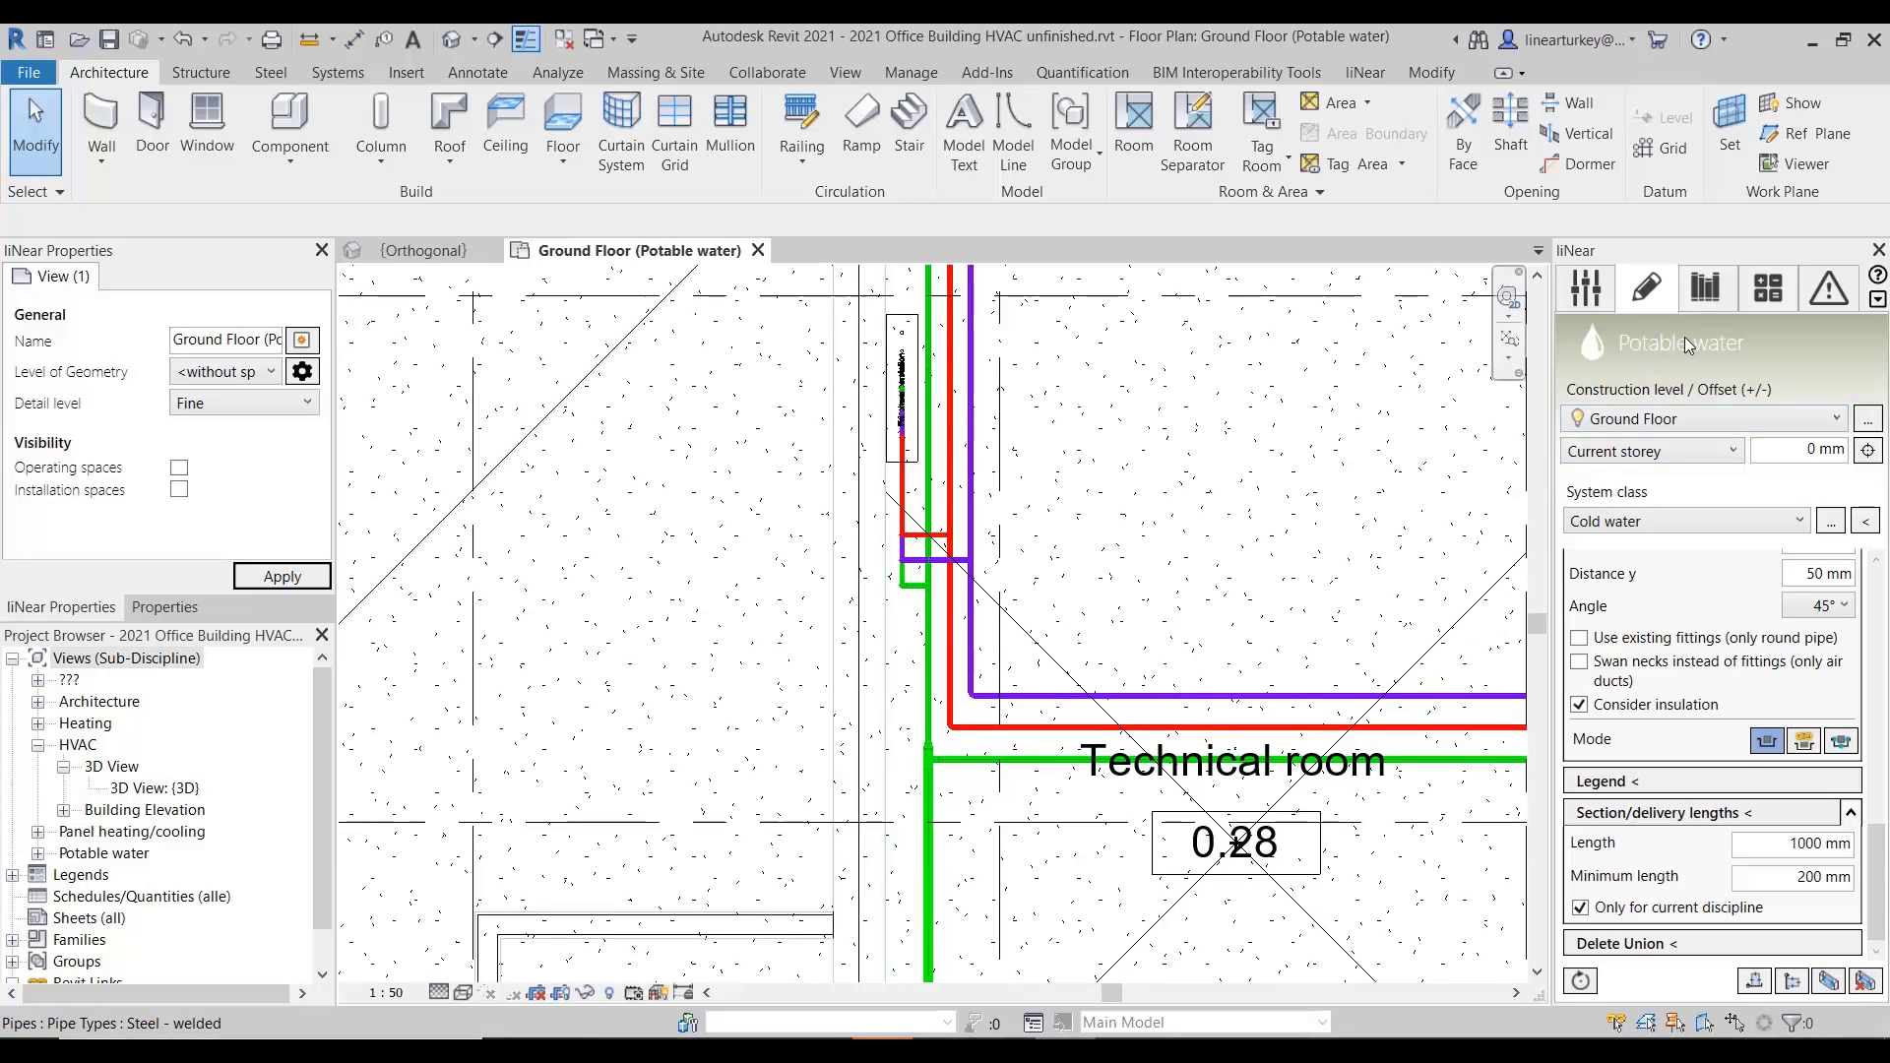
# - Open the potable water component library, collapse the configurators and look through the component categories from air breathers to water heaters
pyautogui.click(1700, 305)
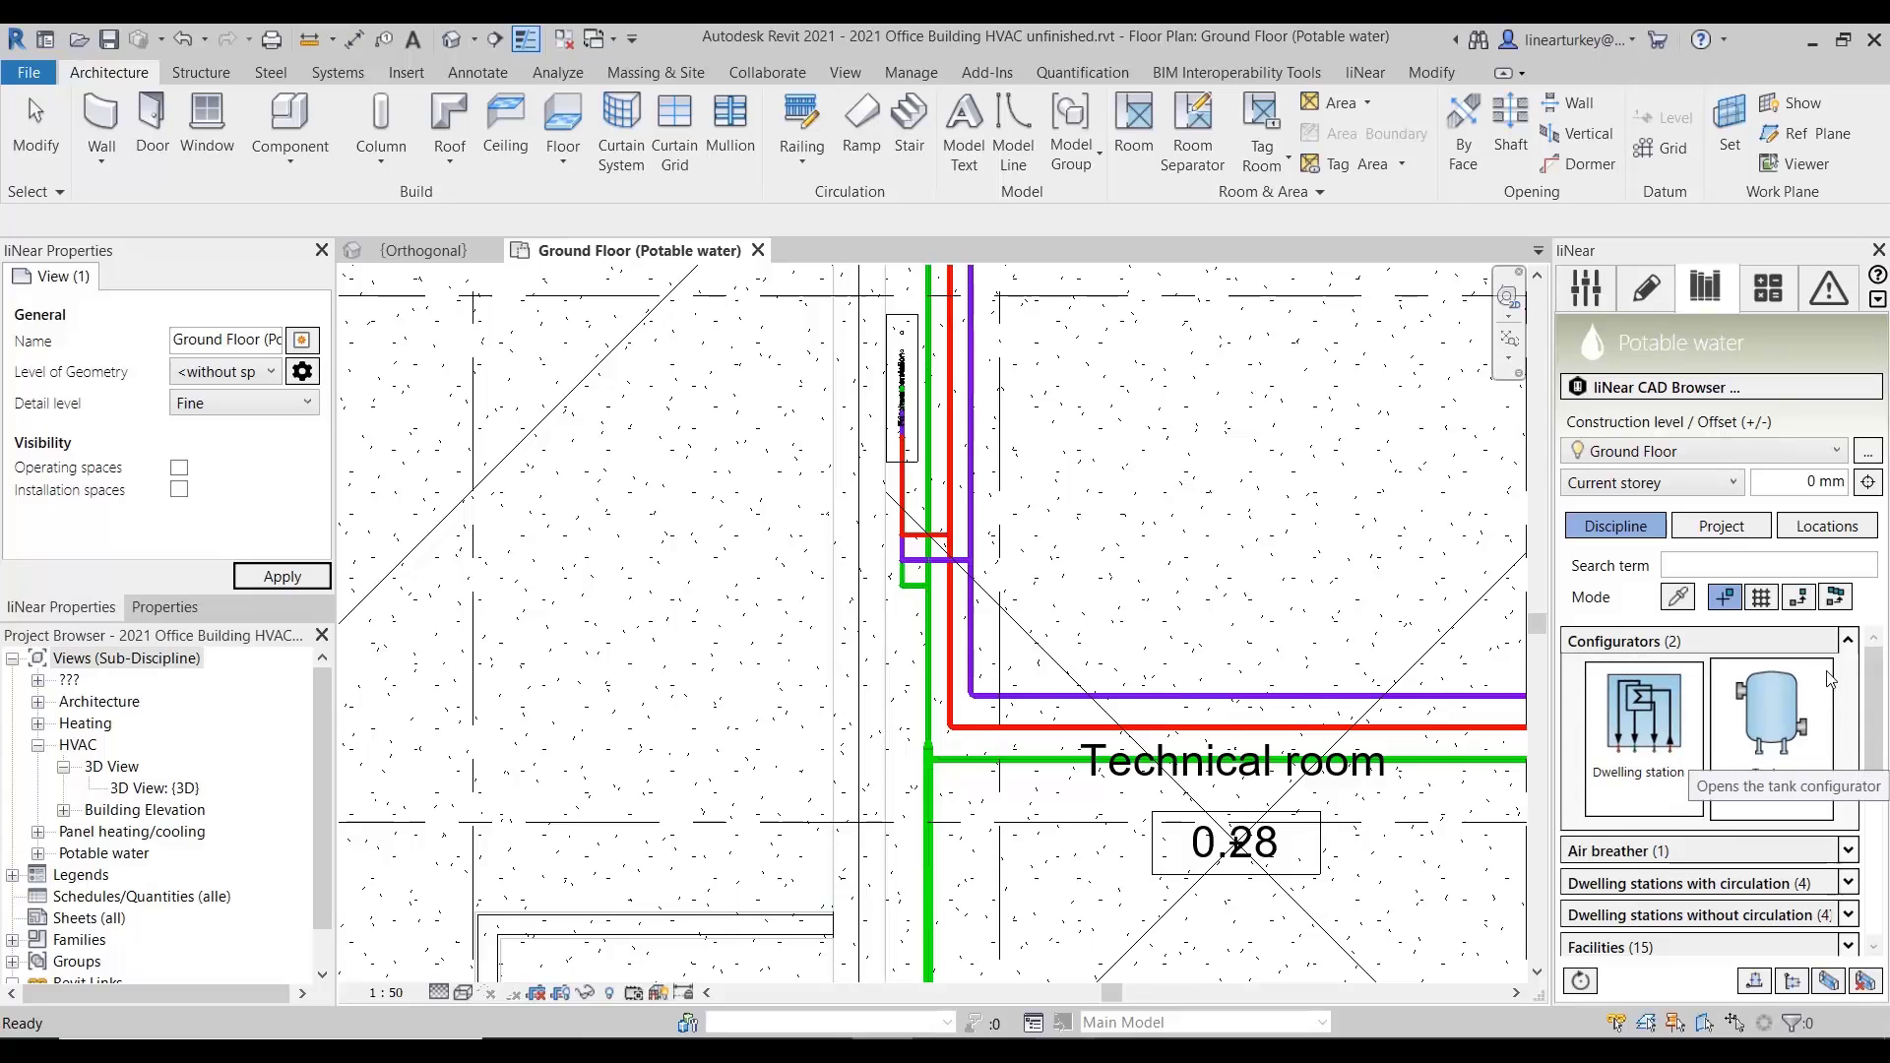
pyautogui.click(1847, 642)
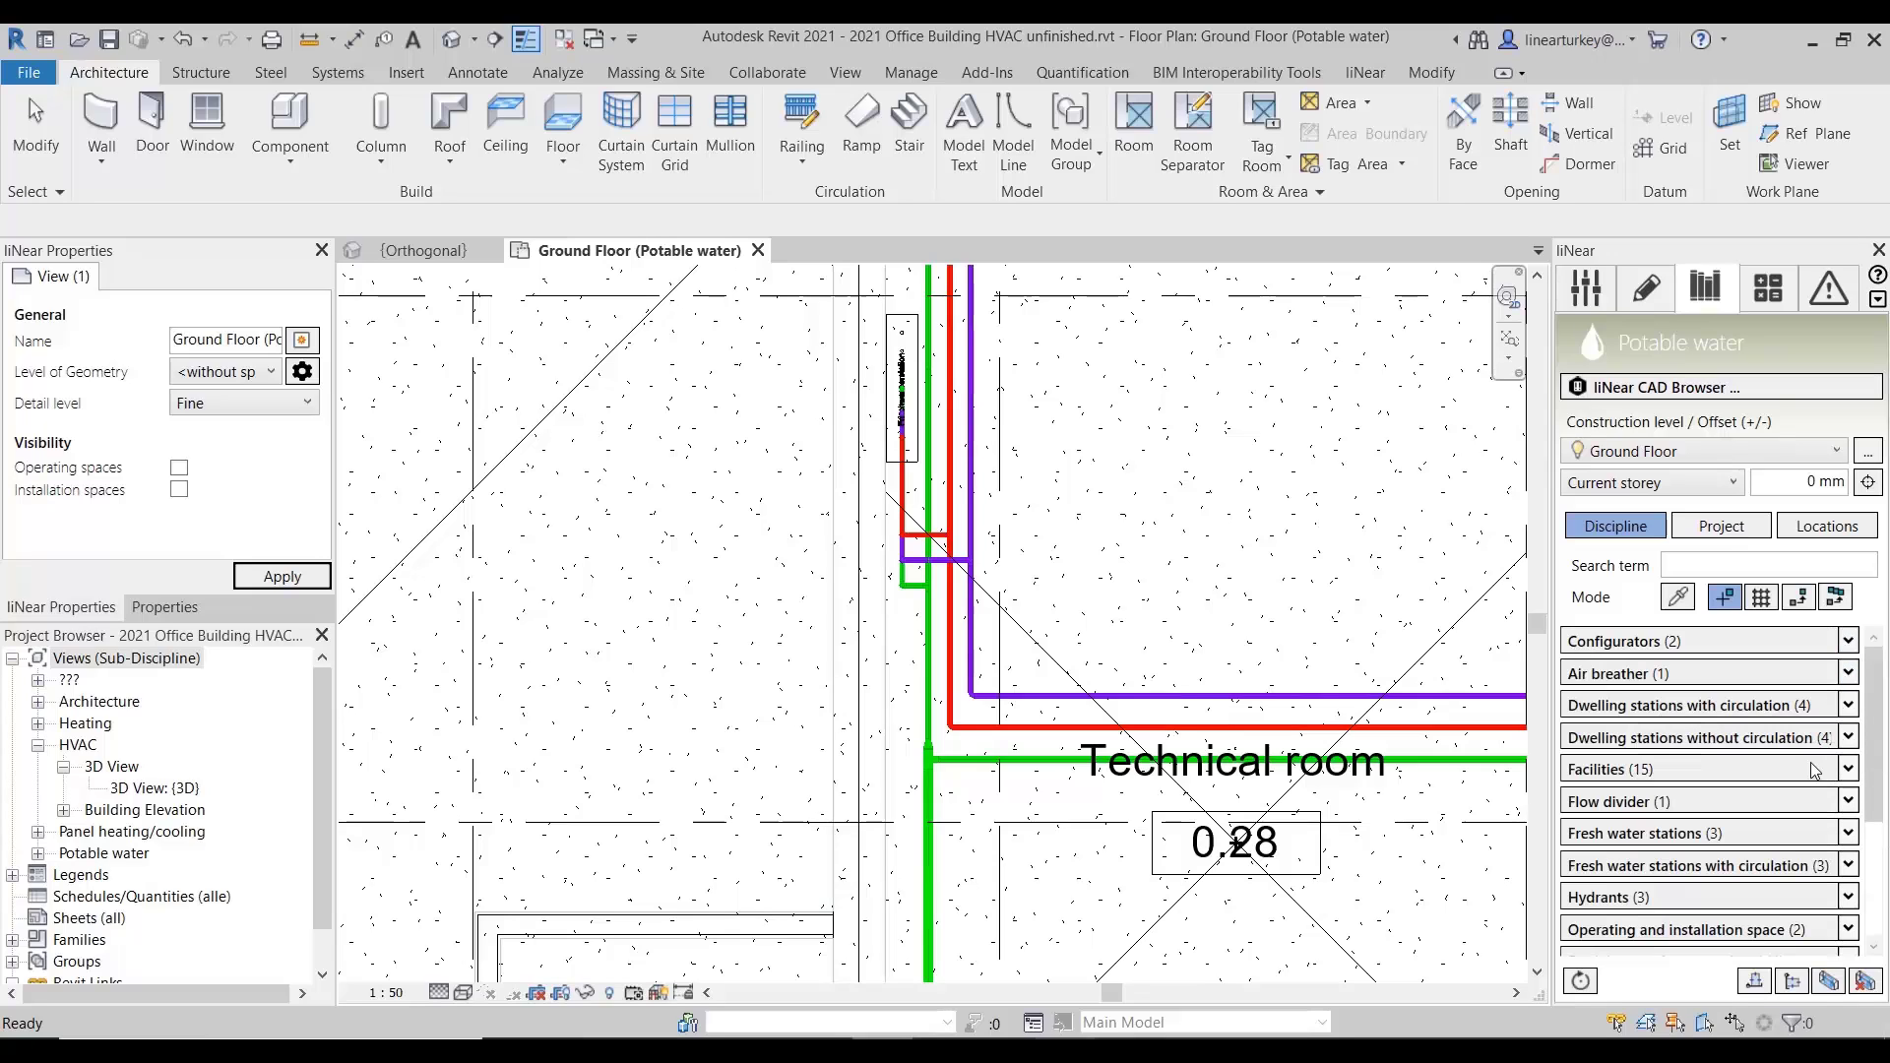
pyautogui.scroll(-2, 1810, 817)
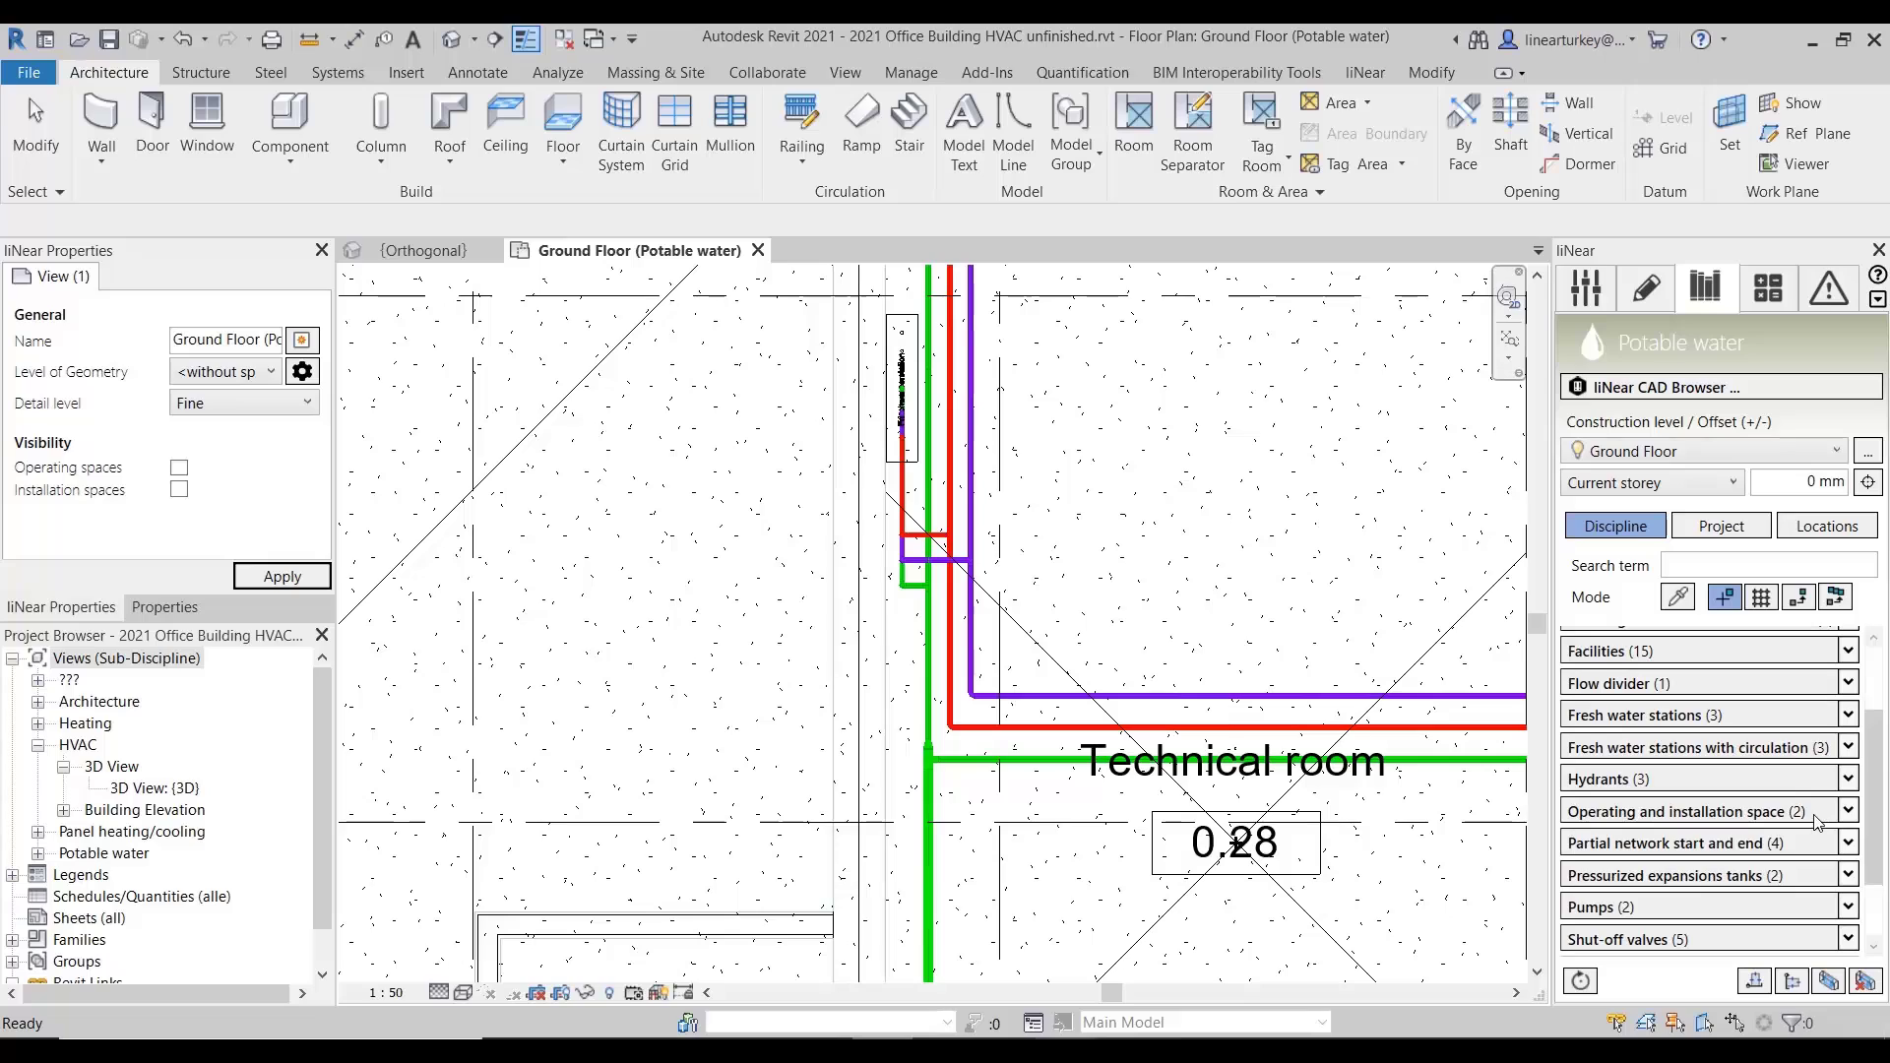
pyautogui.scroll(-2, 1817, 822)
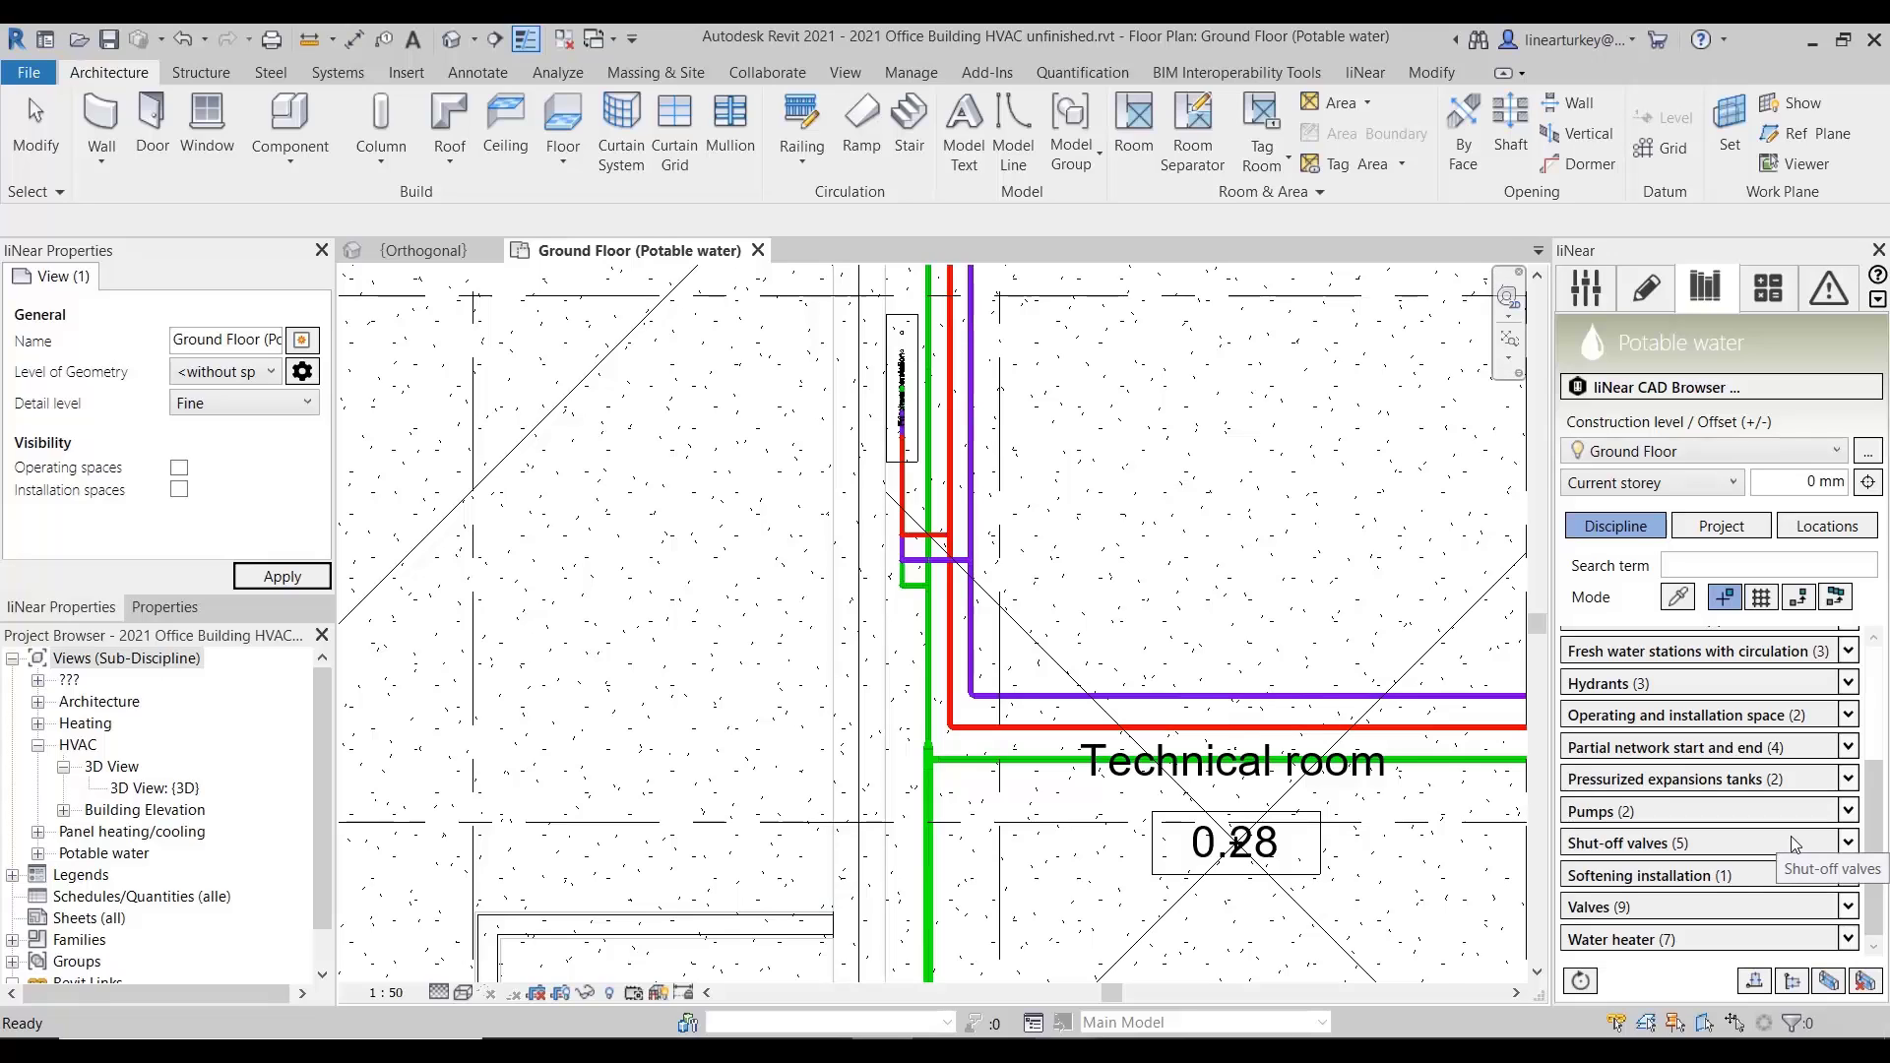
pyautogui.scroll(4, 1792, 836)
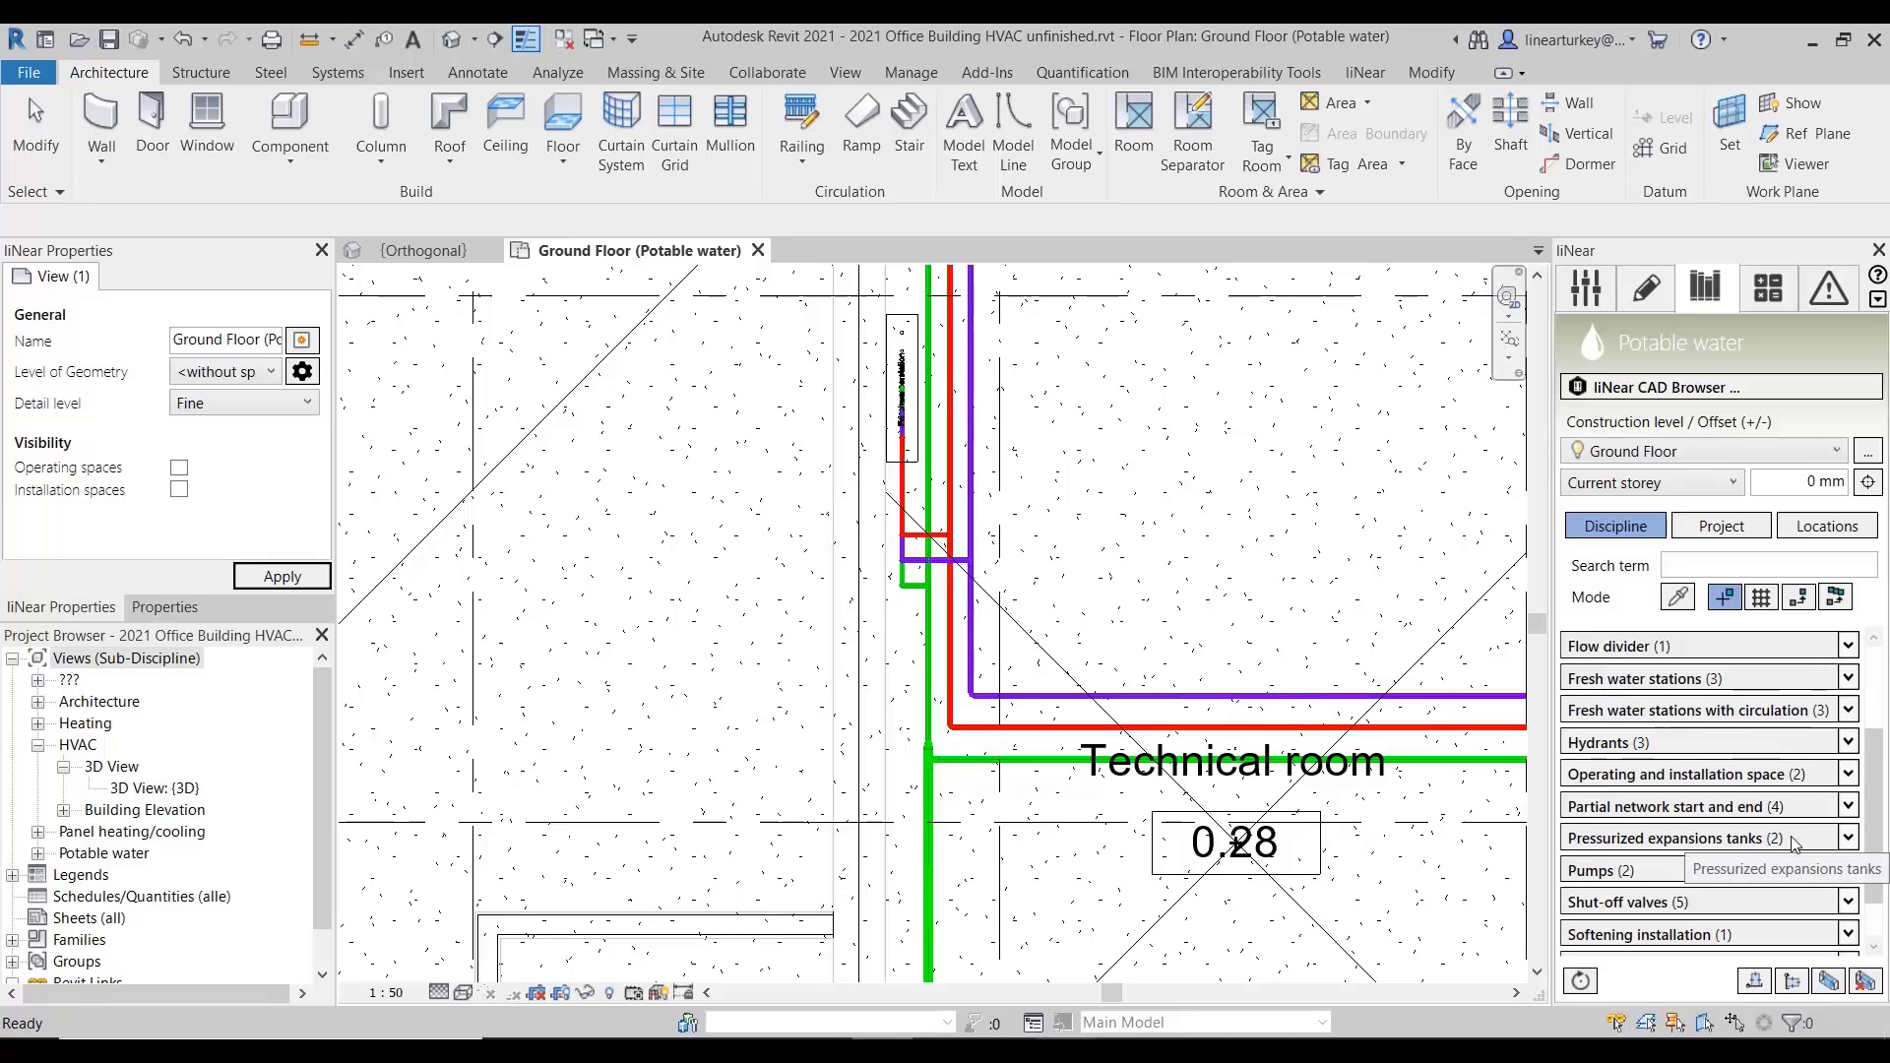
# - Preview the Bidet from the facilities in the floor plan with its operating and installation spaces, and cancel the placement
pyautogui.click(1848, 673)
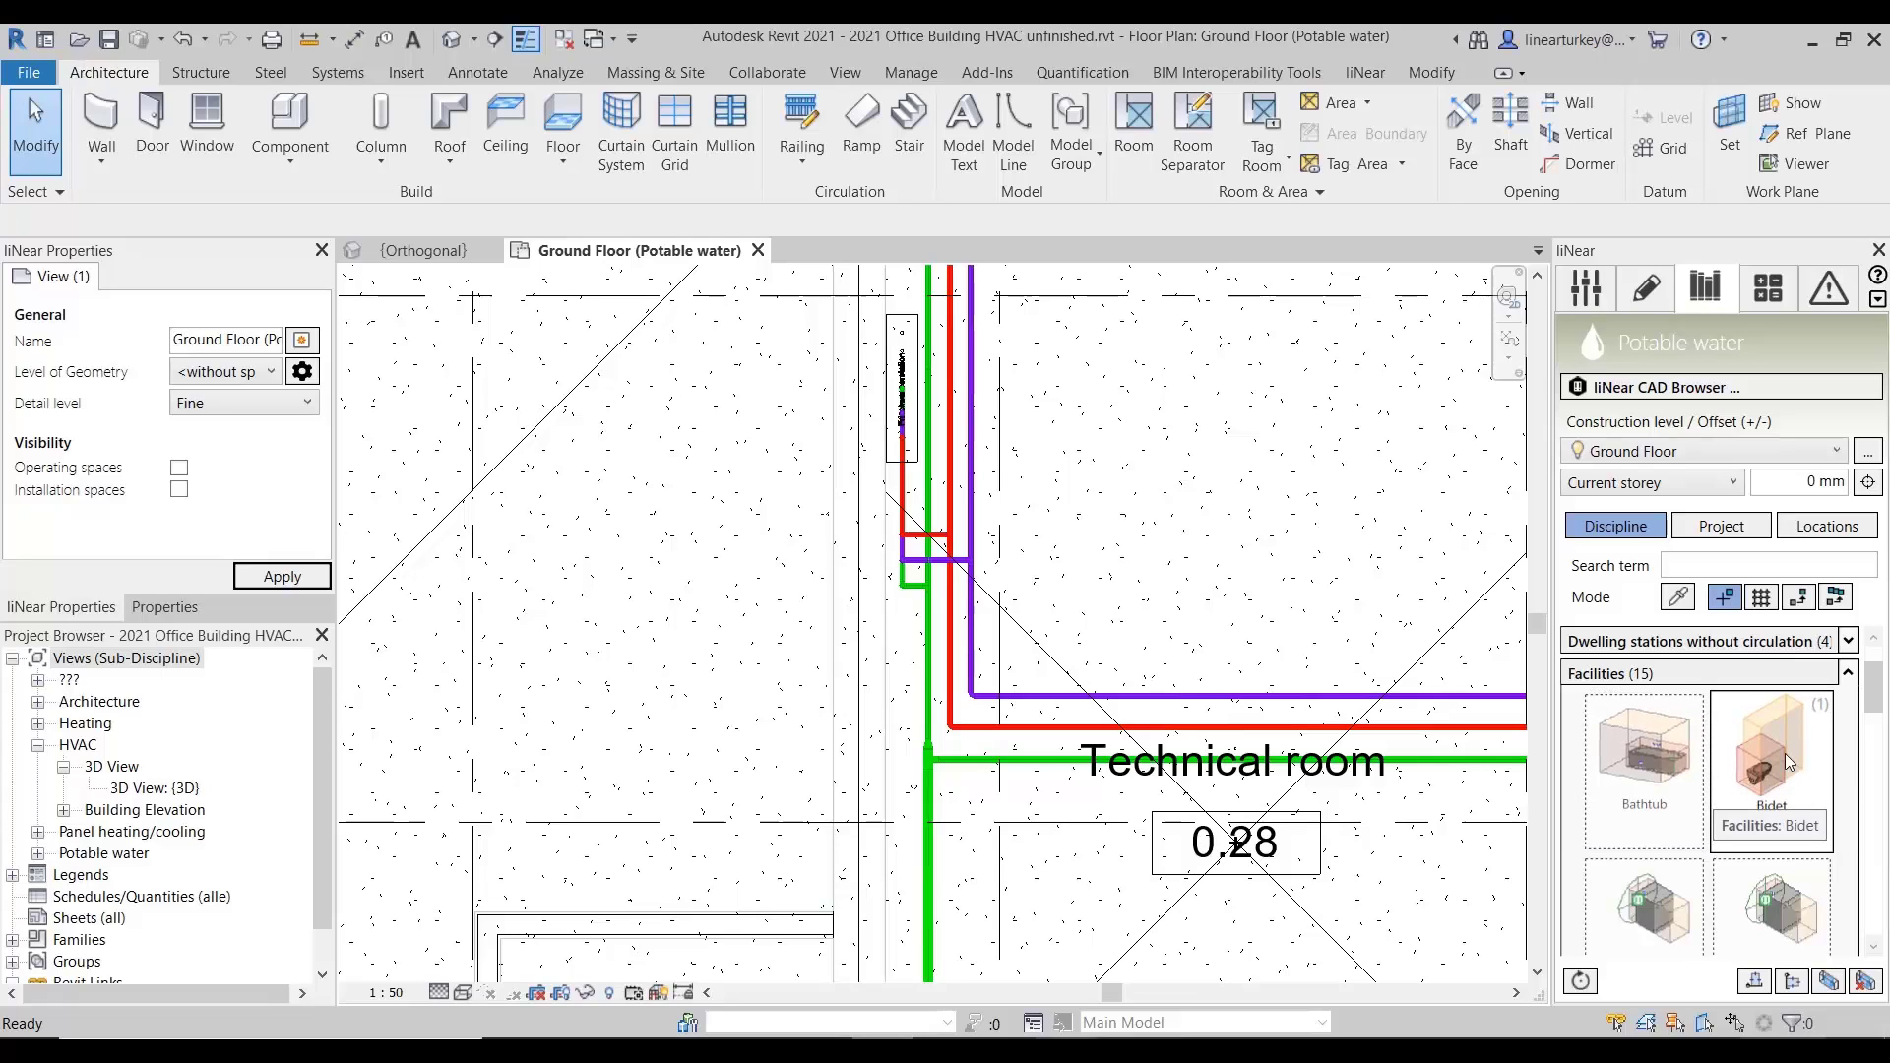
pyautogui.click(1786, 753)
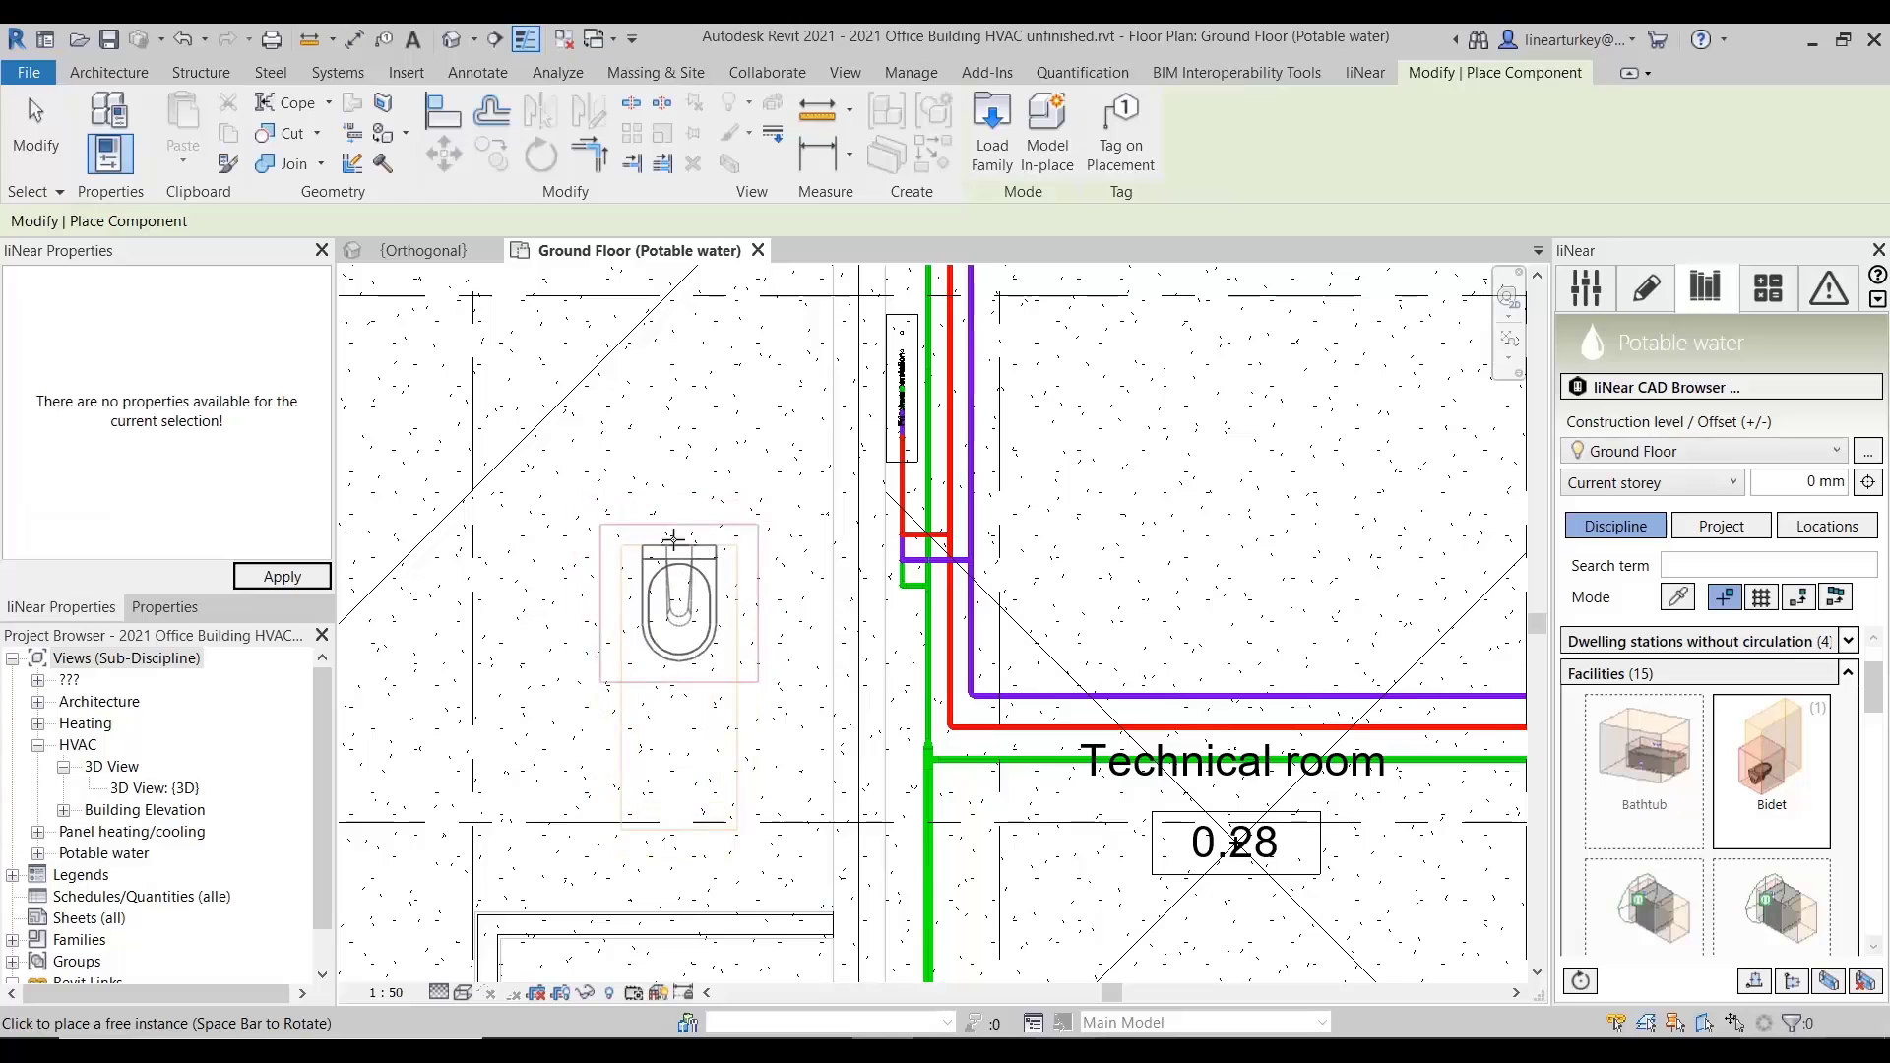
pyautogui.scroll(2, 650, 527)
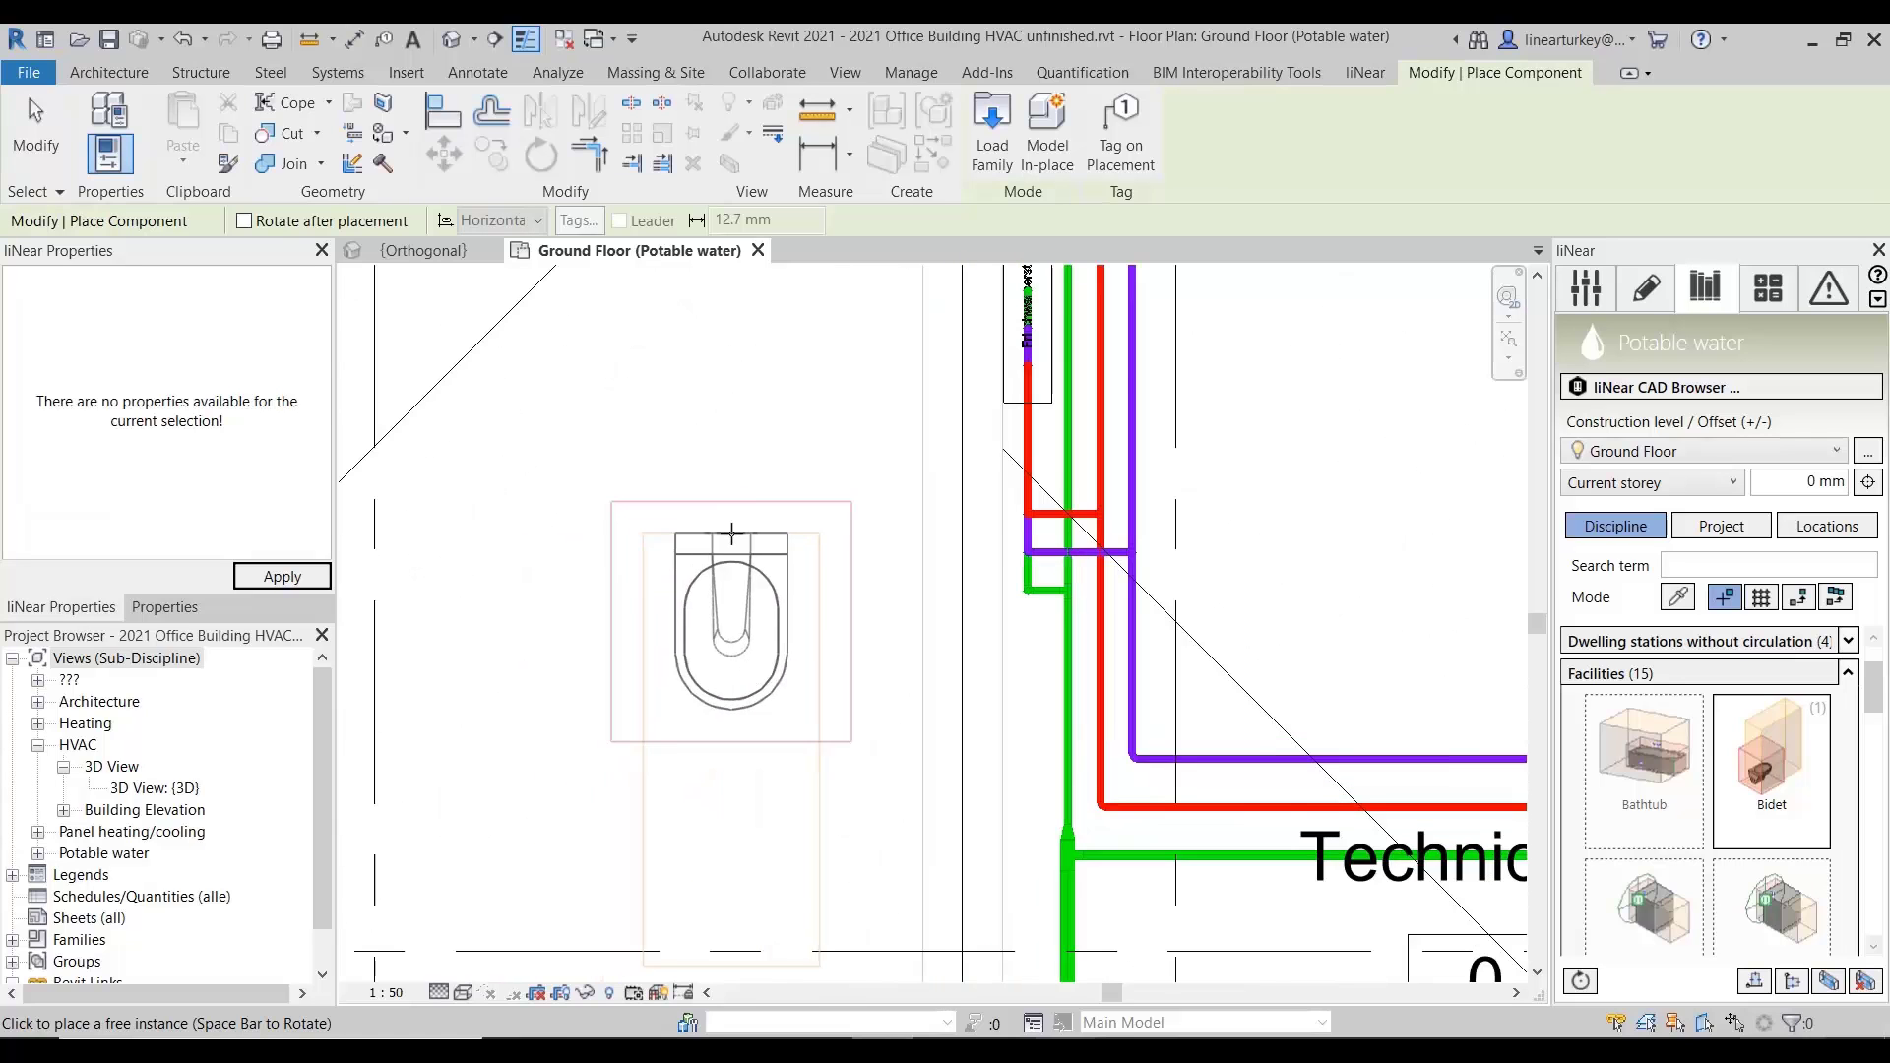
pyautogui.scroll(-3, 731, 533)
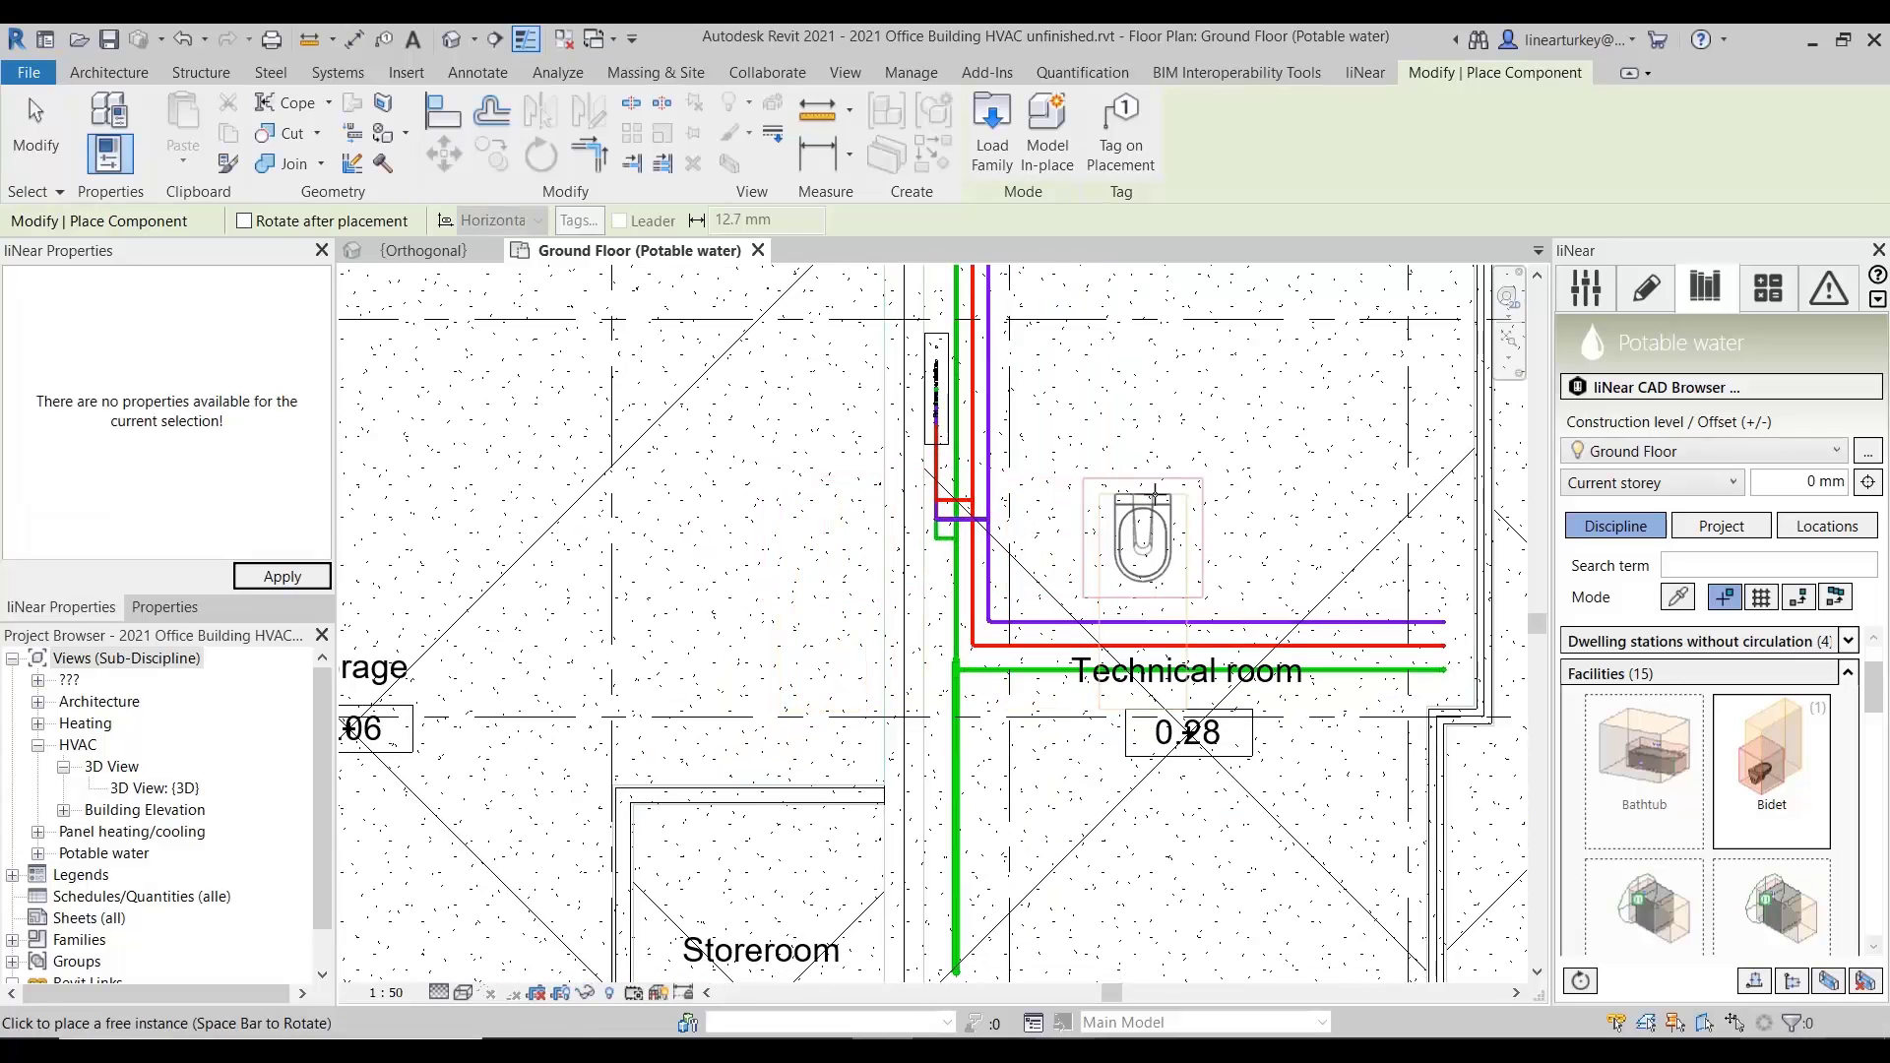
pyautogui.scroll(-1, 1154, 492)
pyautogui.press('Escape')
pyautogui.press('Escape')
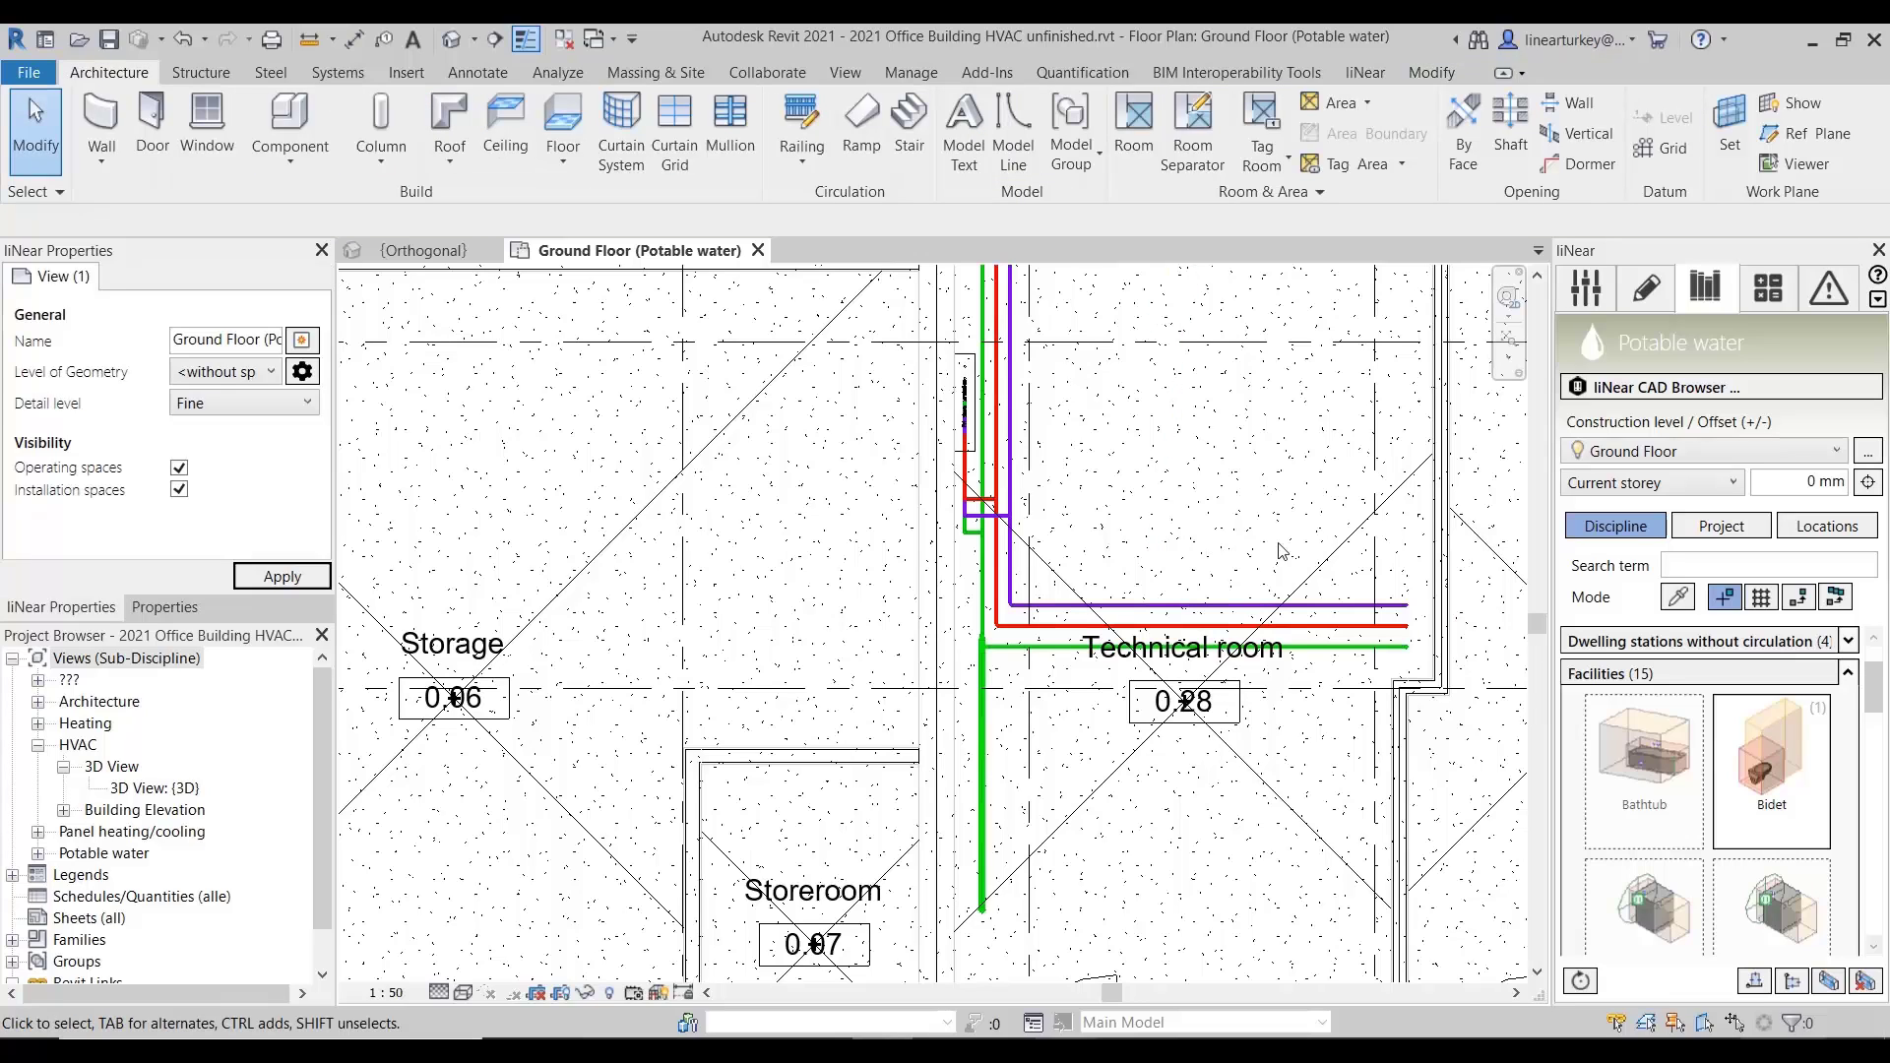
# - Switch to liNear CAD Browser and open Oventrop's DN 20 "Aquastrom KFR" valve with draining facility under the backflow protection devices for potable water
pyautogui.click(1661, 384)
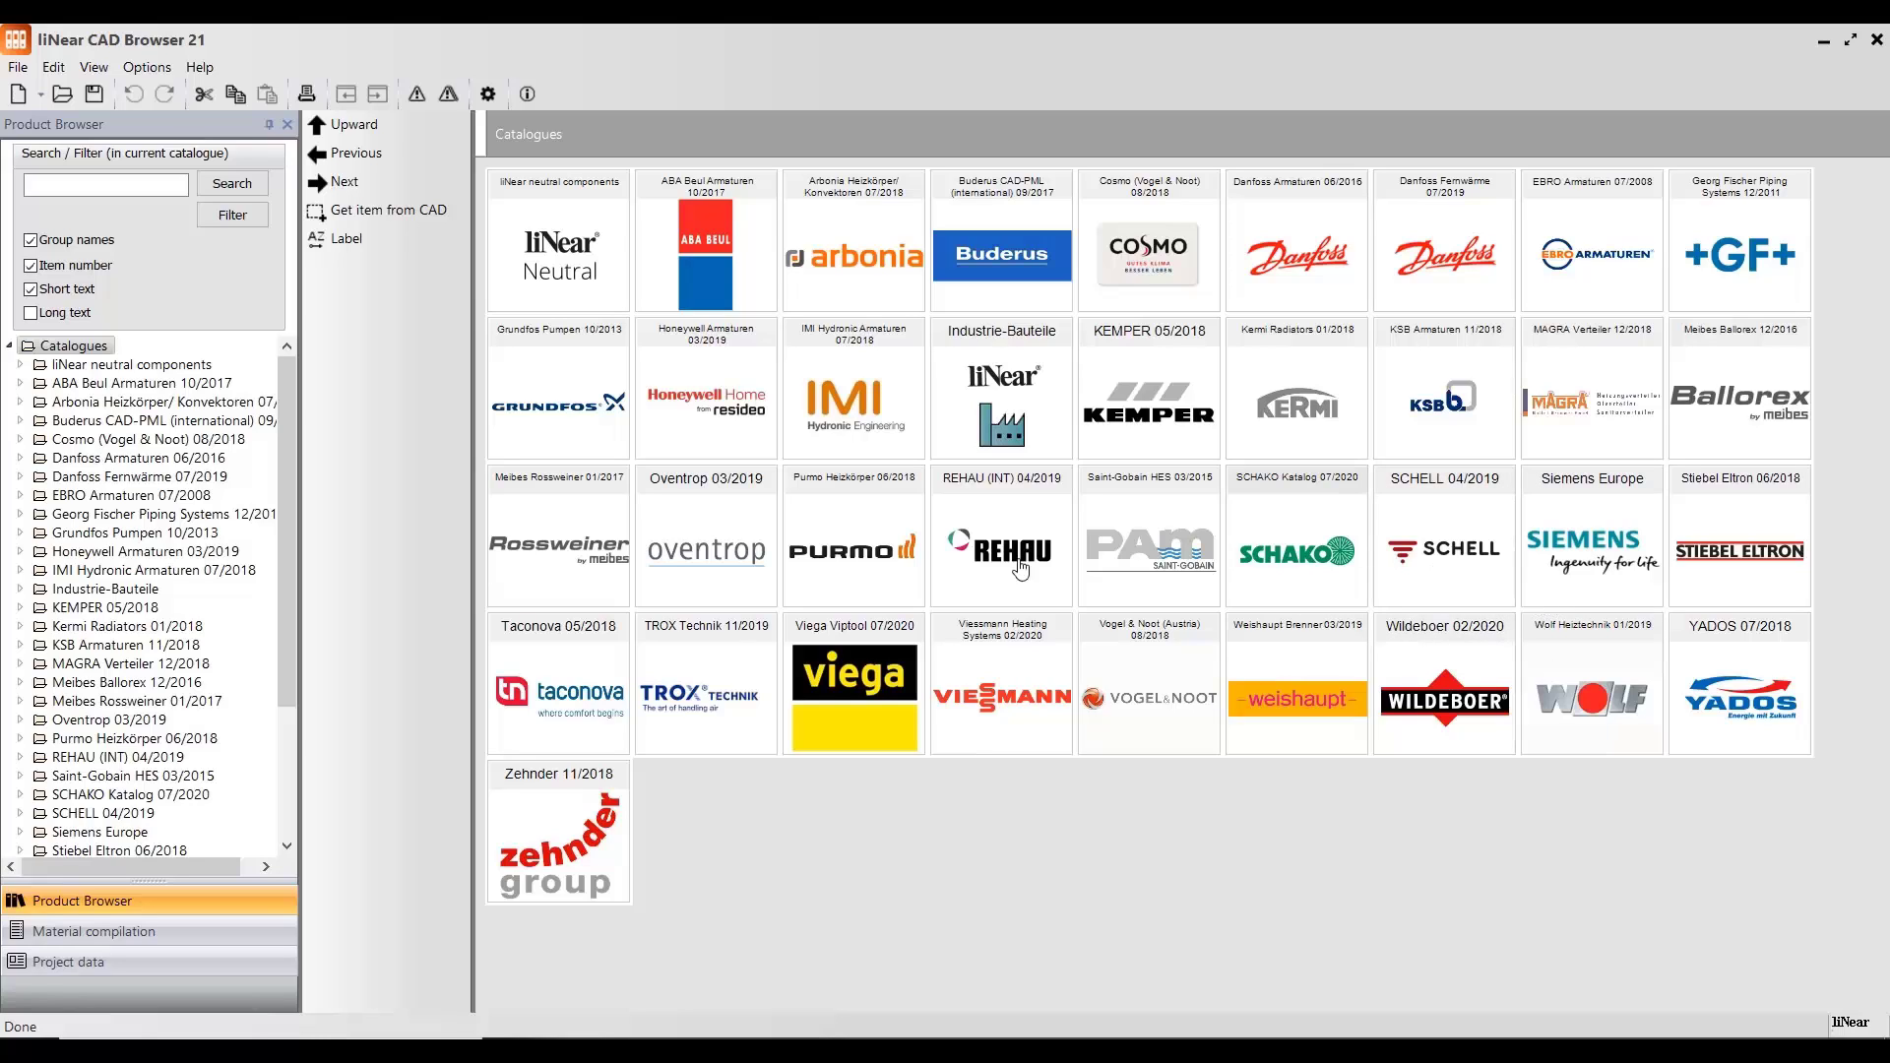
pyautogui.click(774, 591)
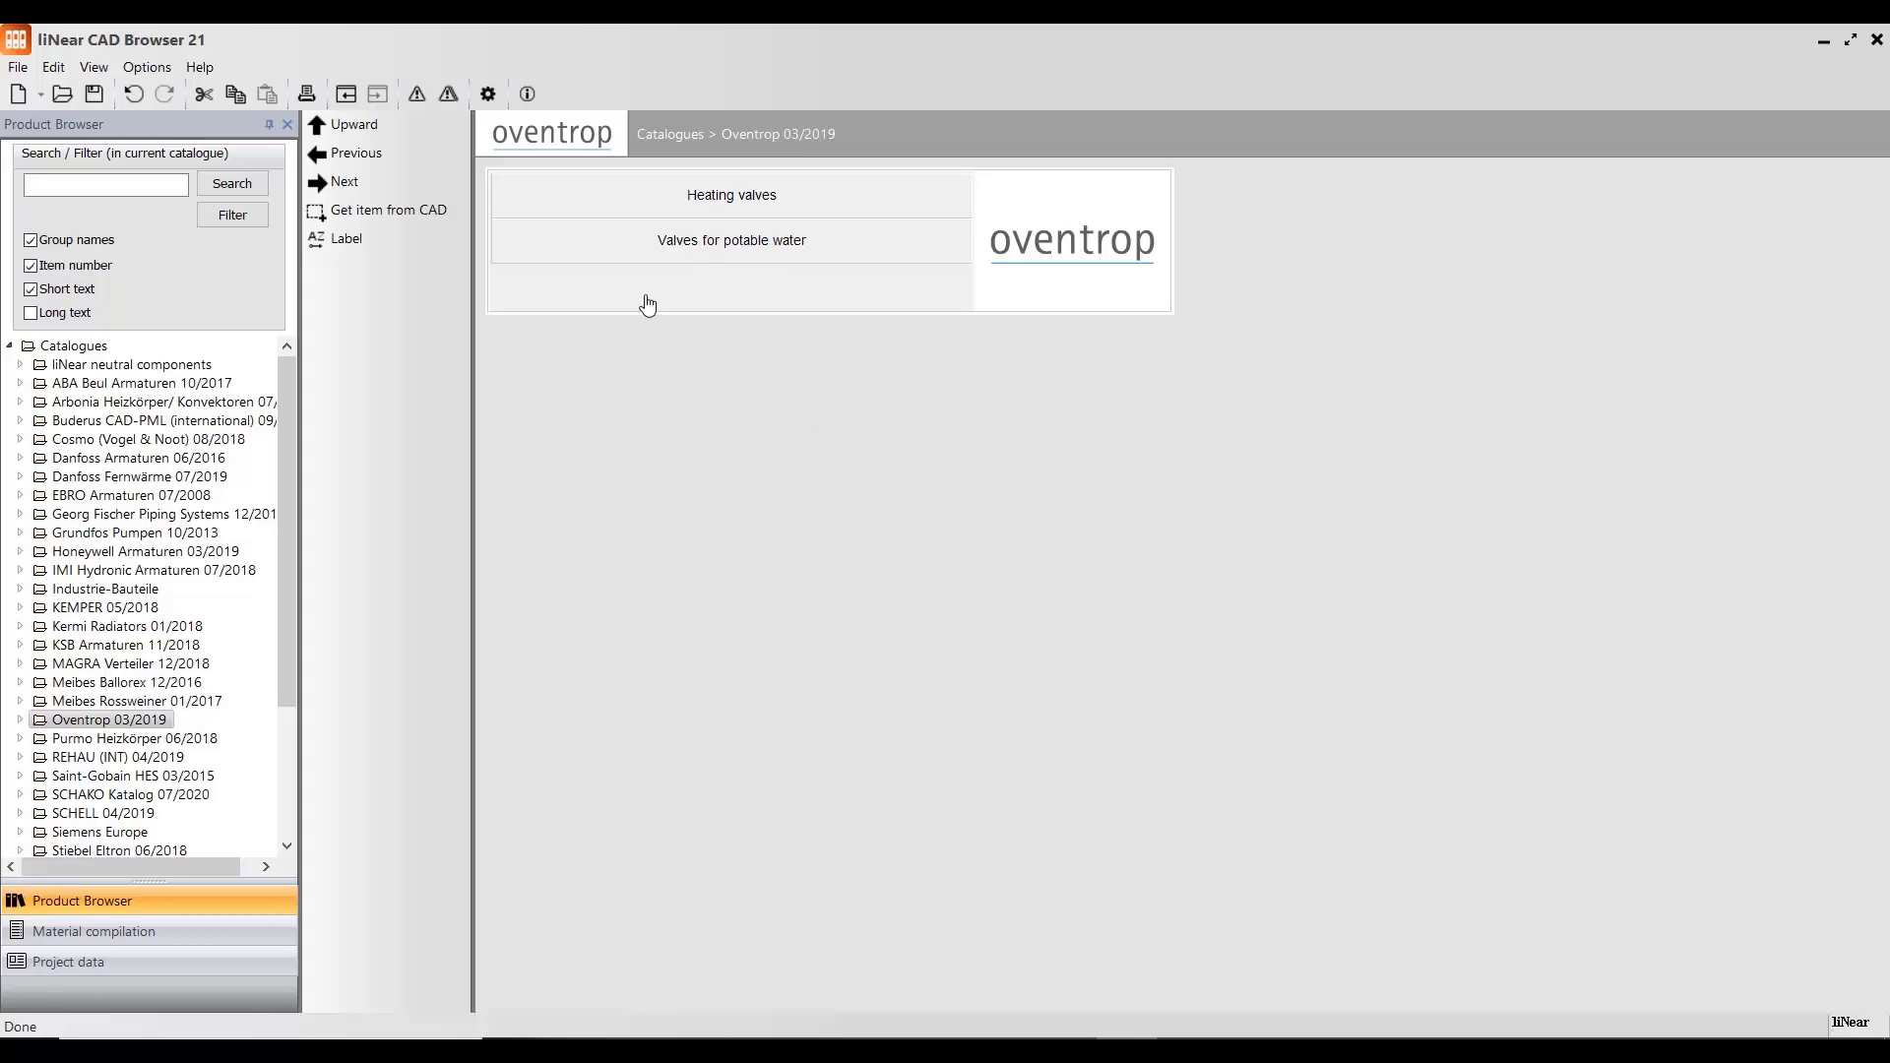
pyautogui.click(742, 262)
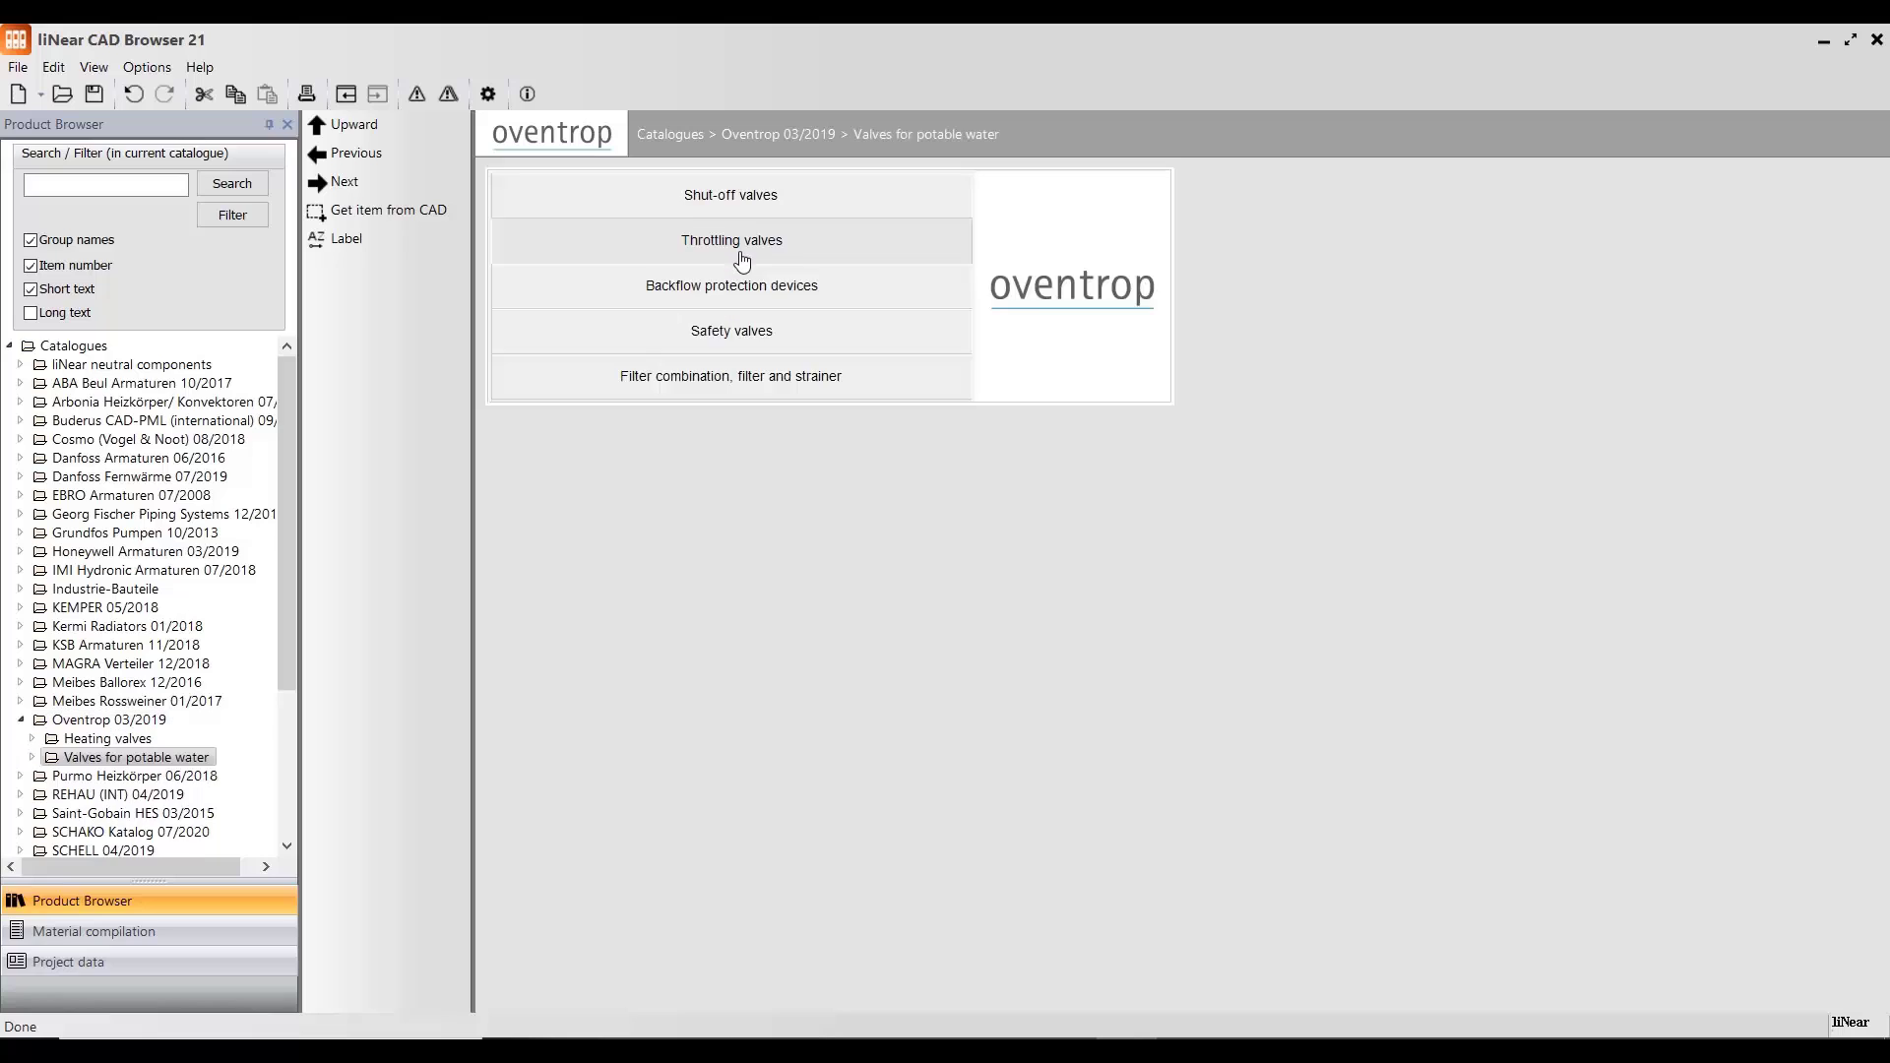
pyautogui.click(784, 291)
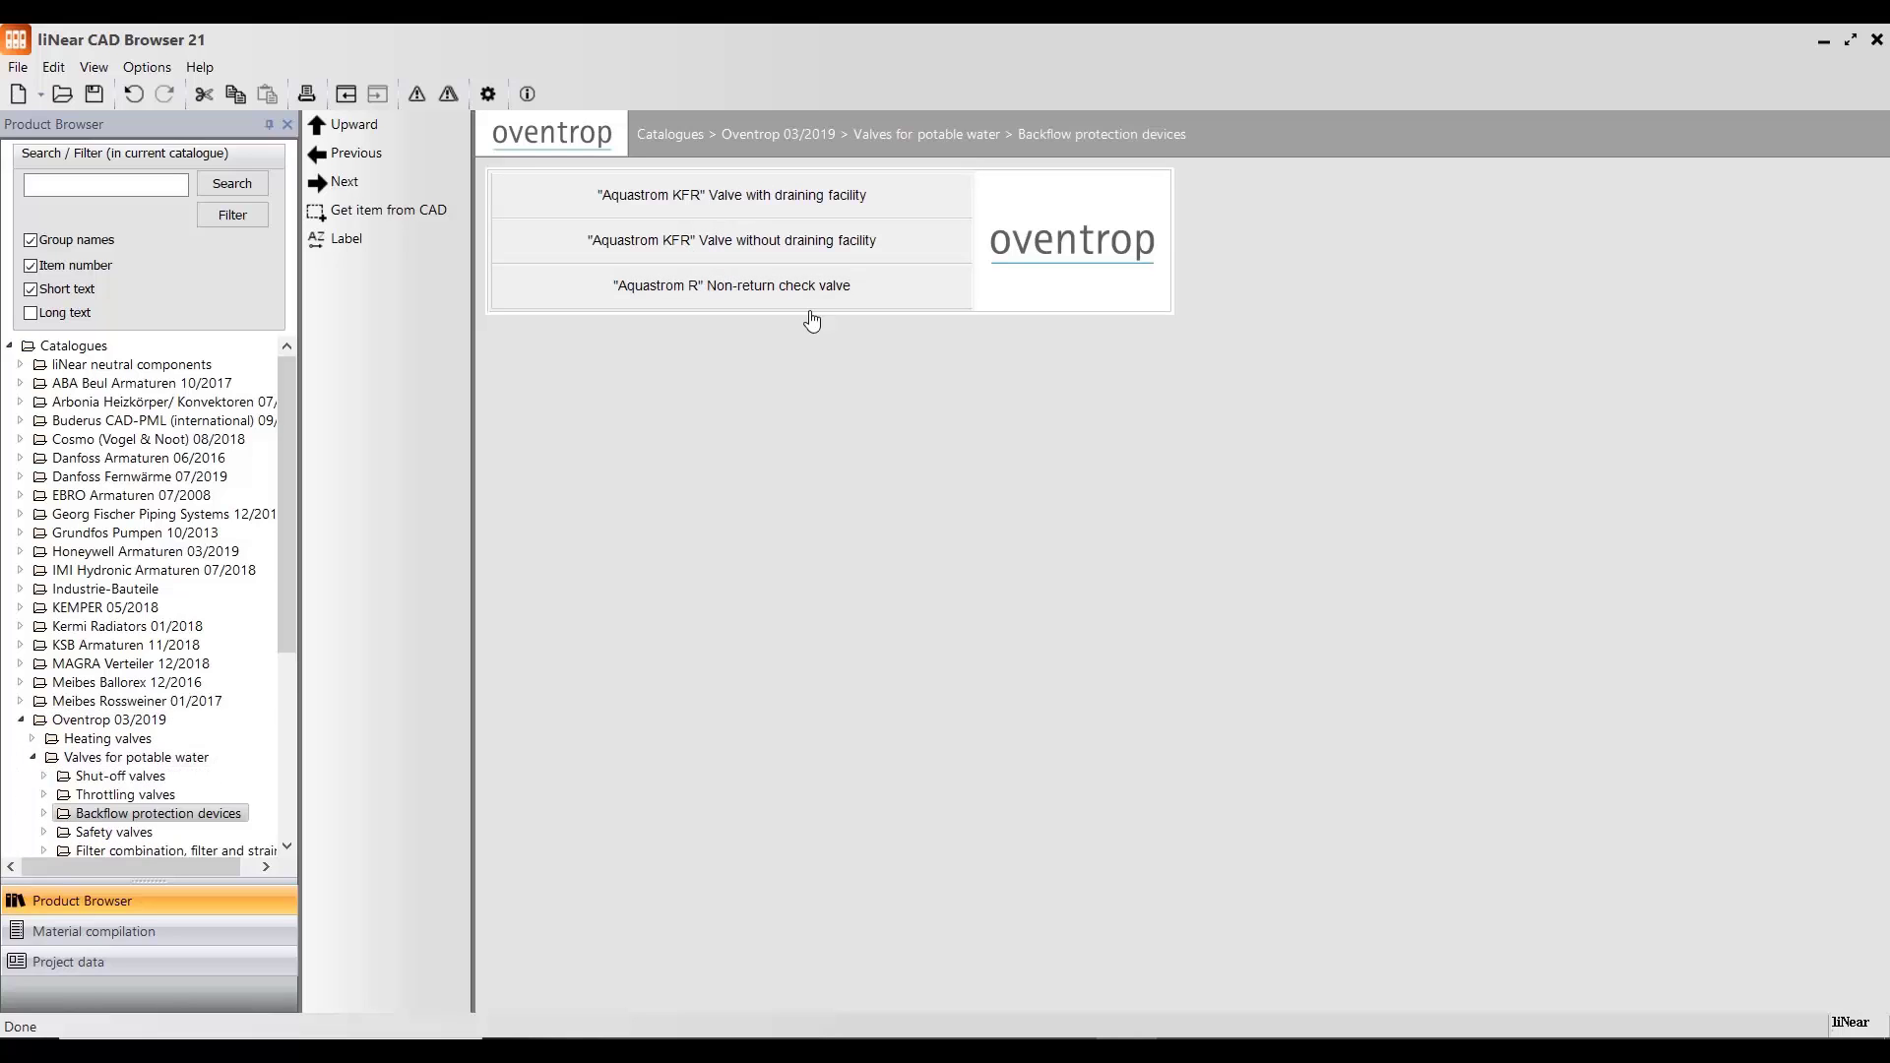
pyautogui.click(802, 196)
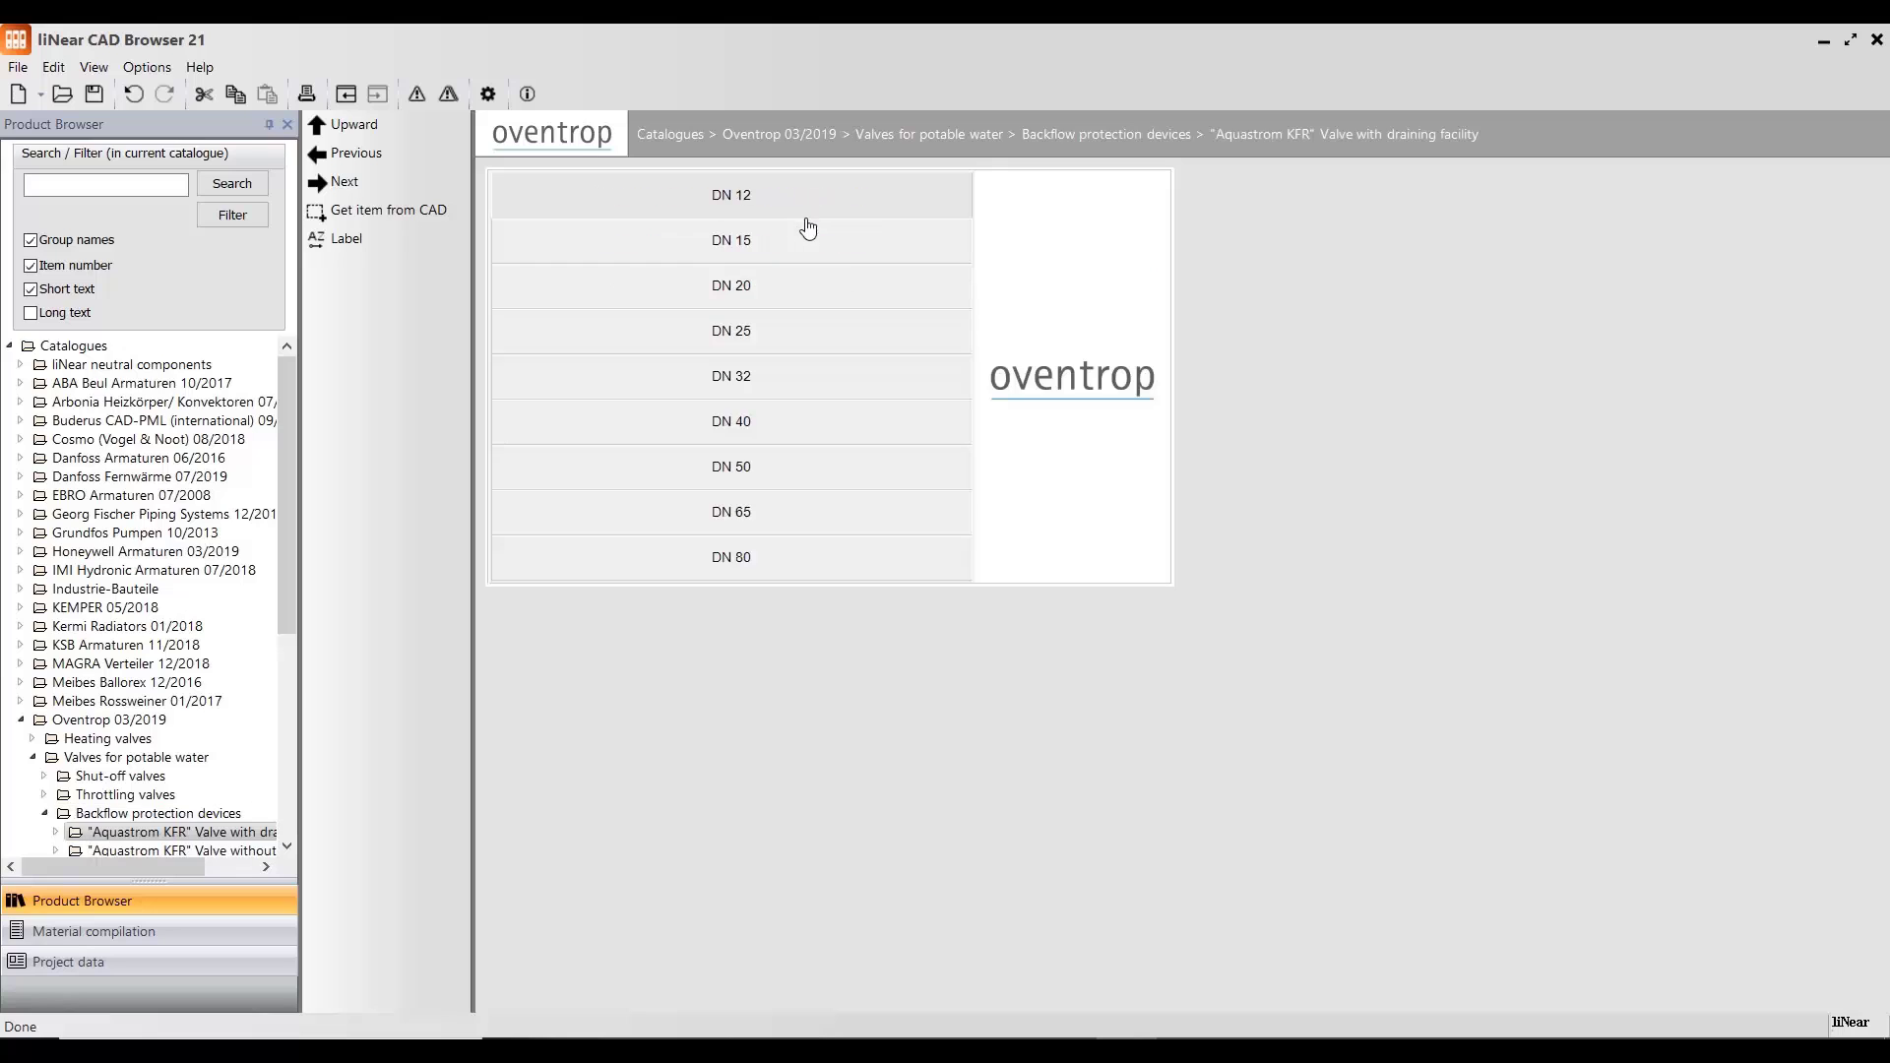
pyautogui.click(773, 293)
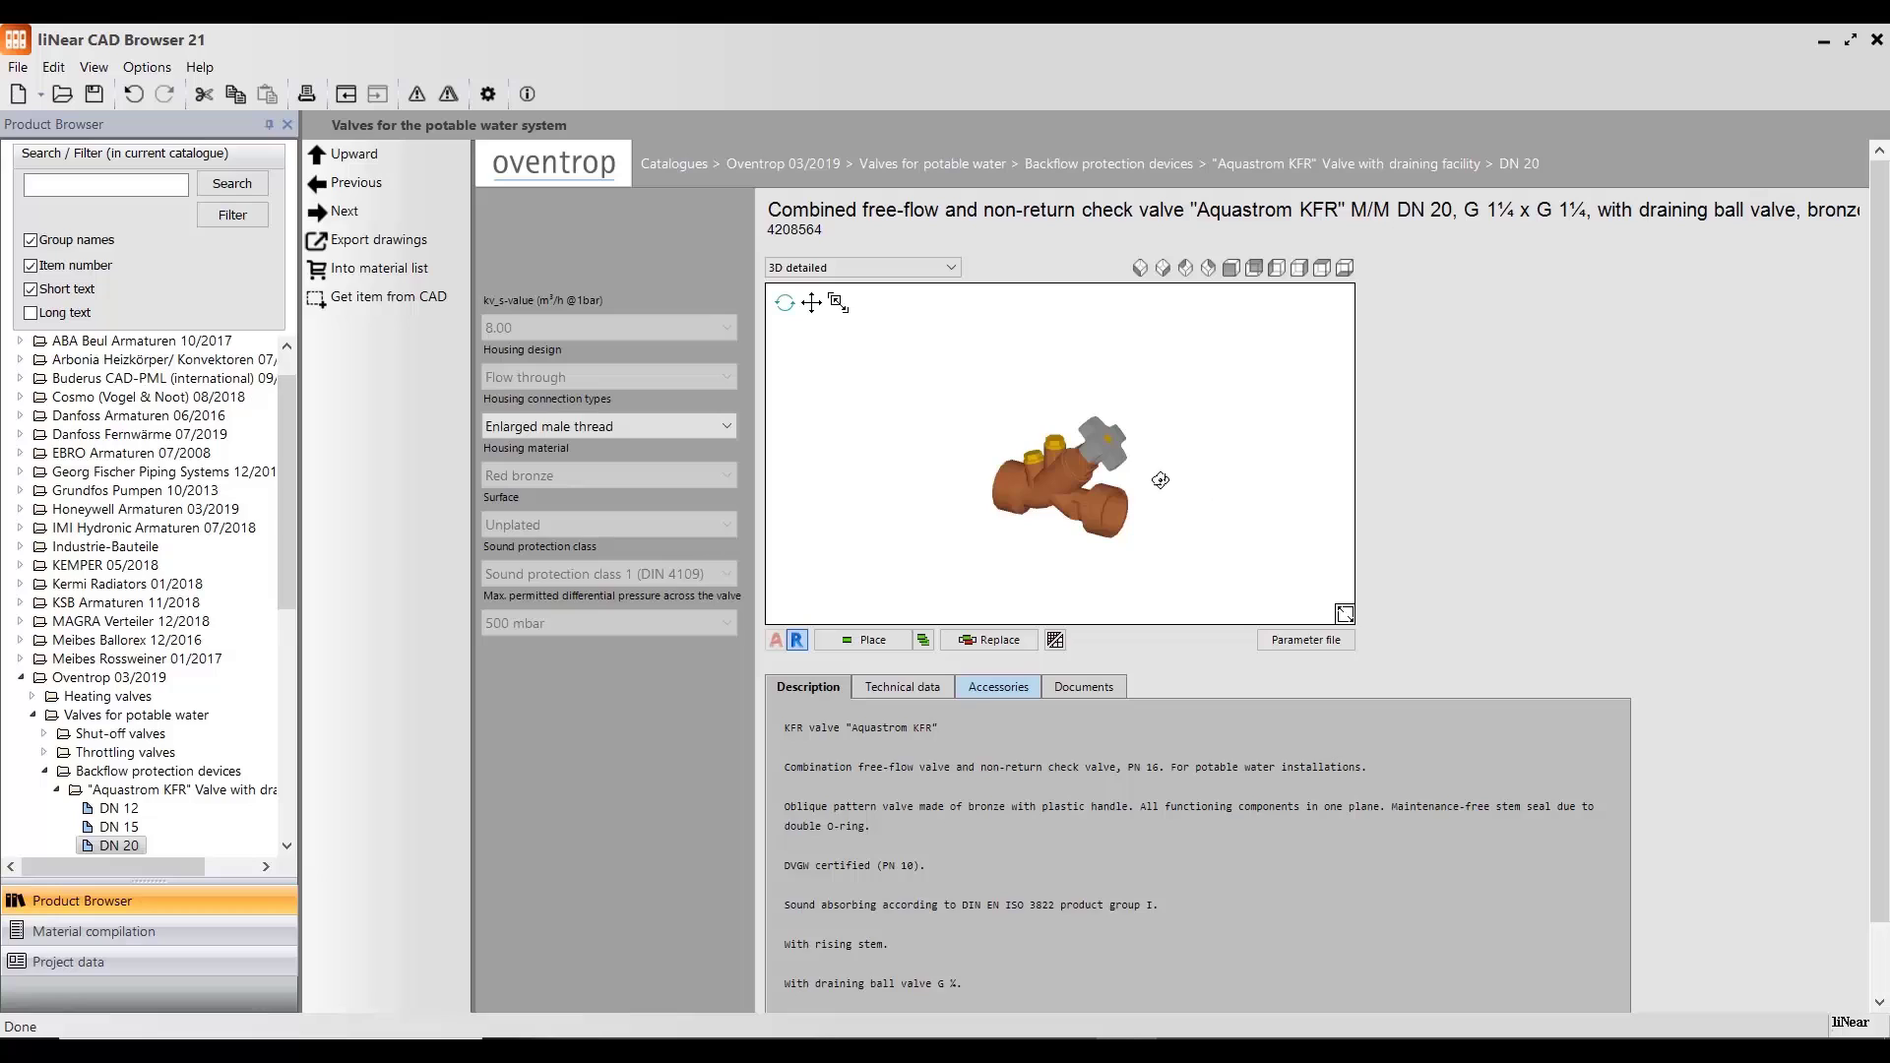
# - Examine the DN 20 valve's 3D preview, technical data, housing connection types, representation choices and replacement function
pyautogui.moveTo(1160, 480)
pyautogui.mouseDown()
pyautogui.moveTo(1053, 489)
pyautogui.moveTo(1188, 483)
pyautogui.mouseUp()
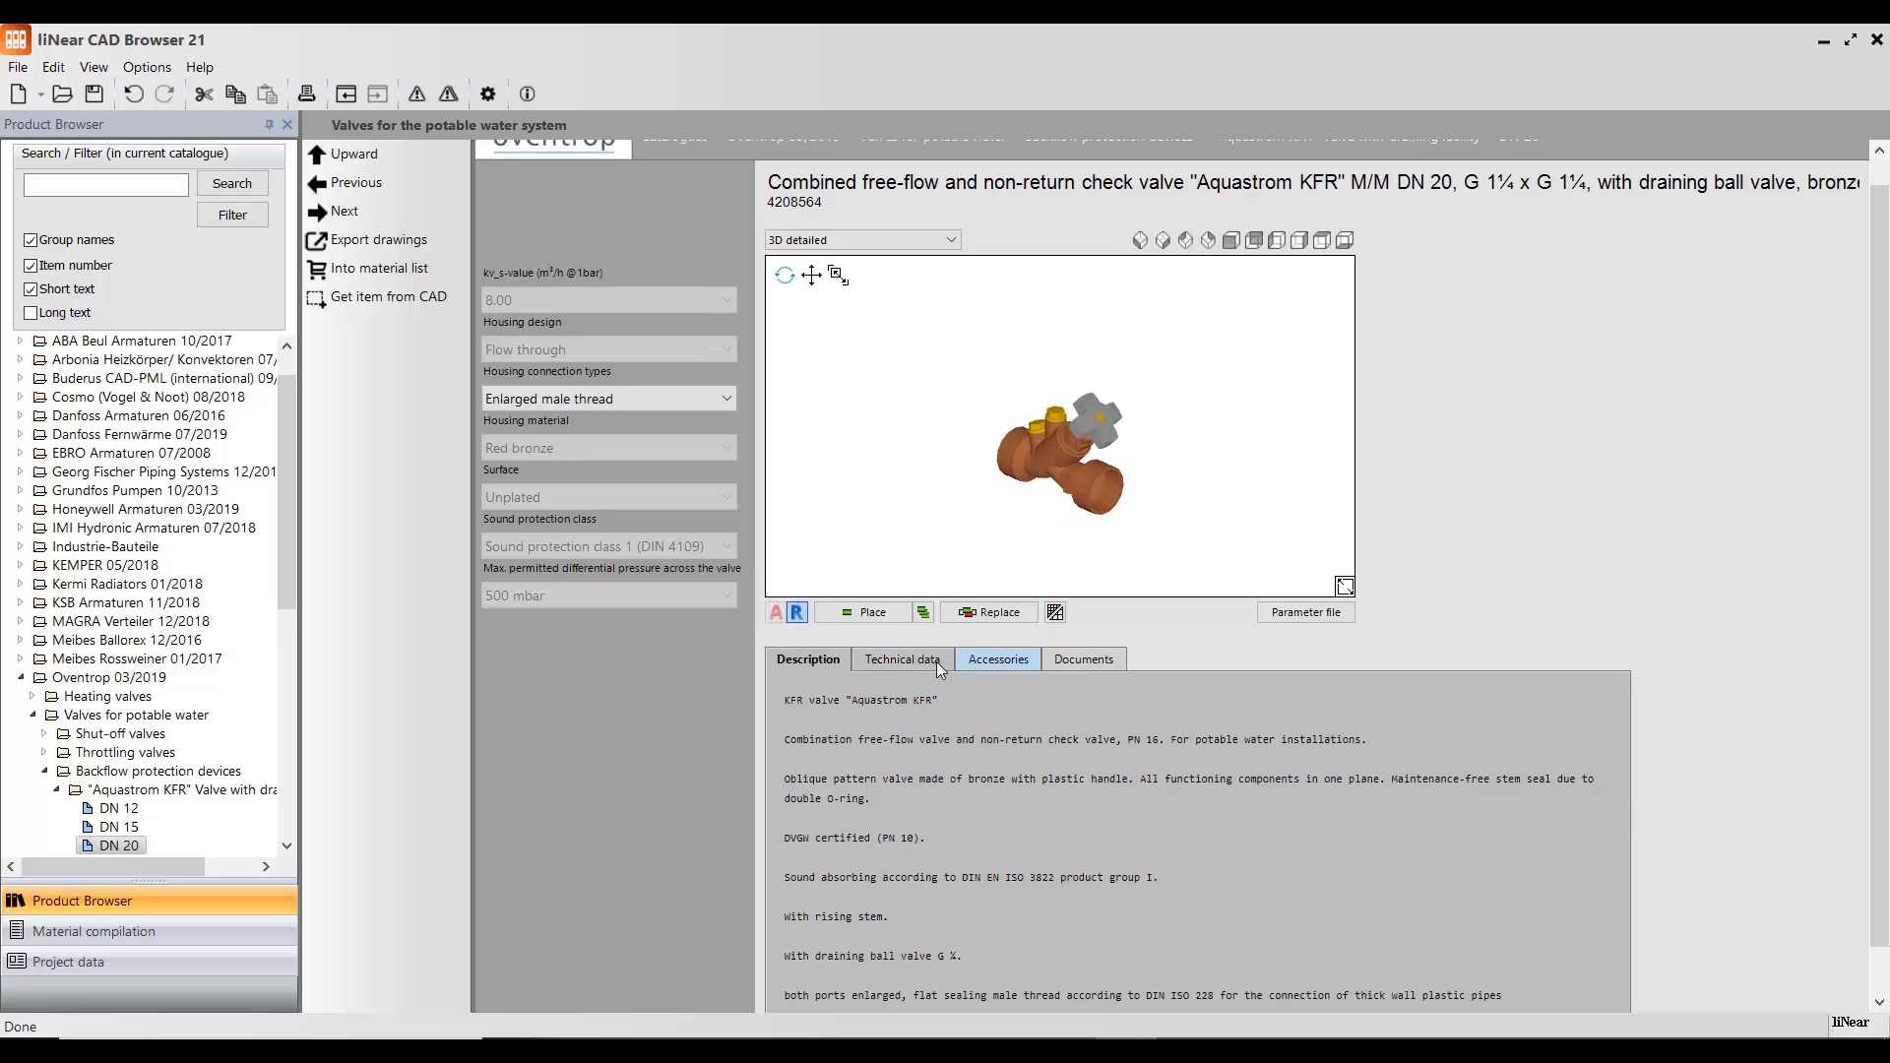
pyautogui.click(902, 687)
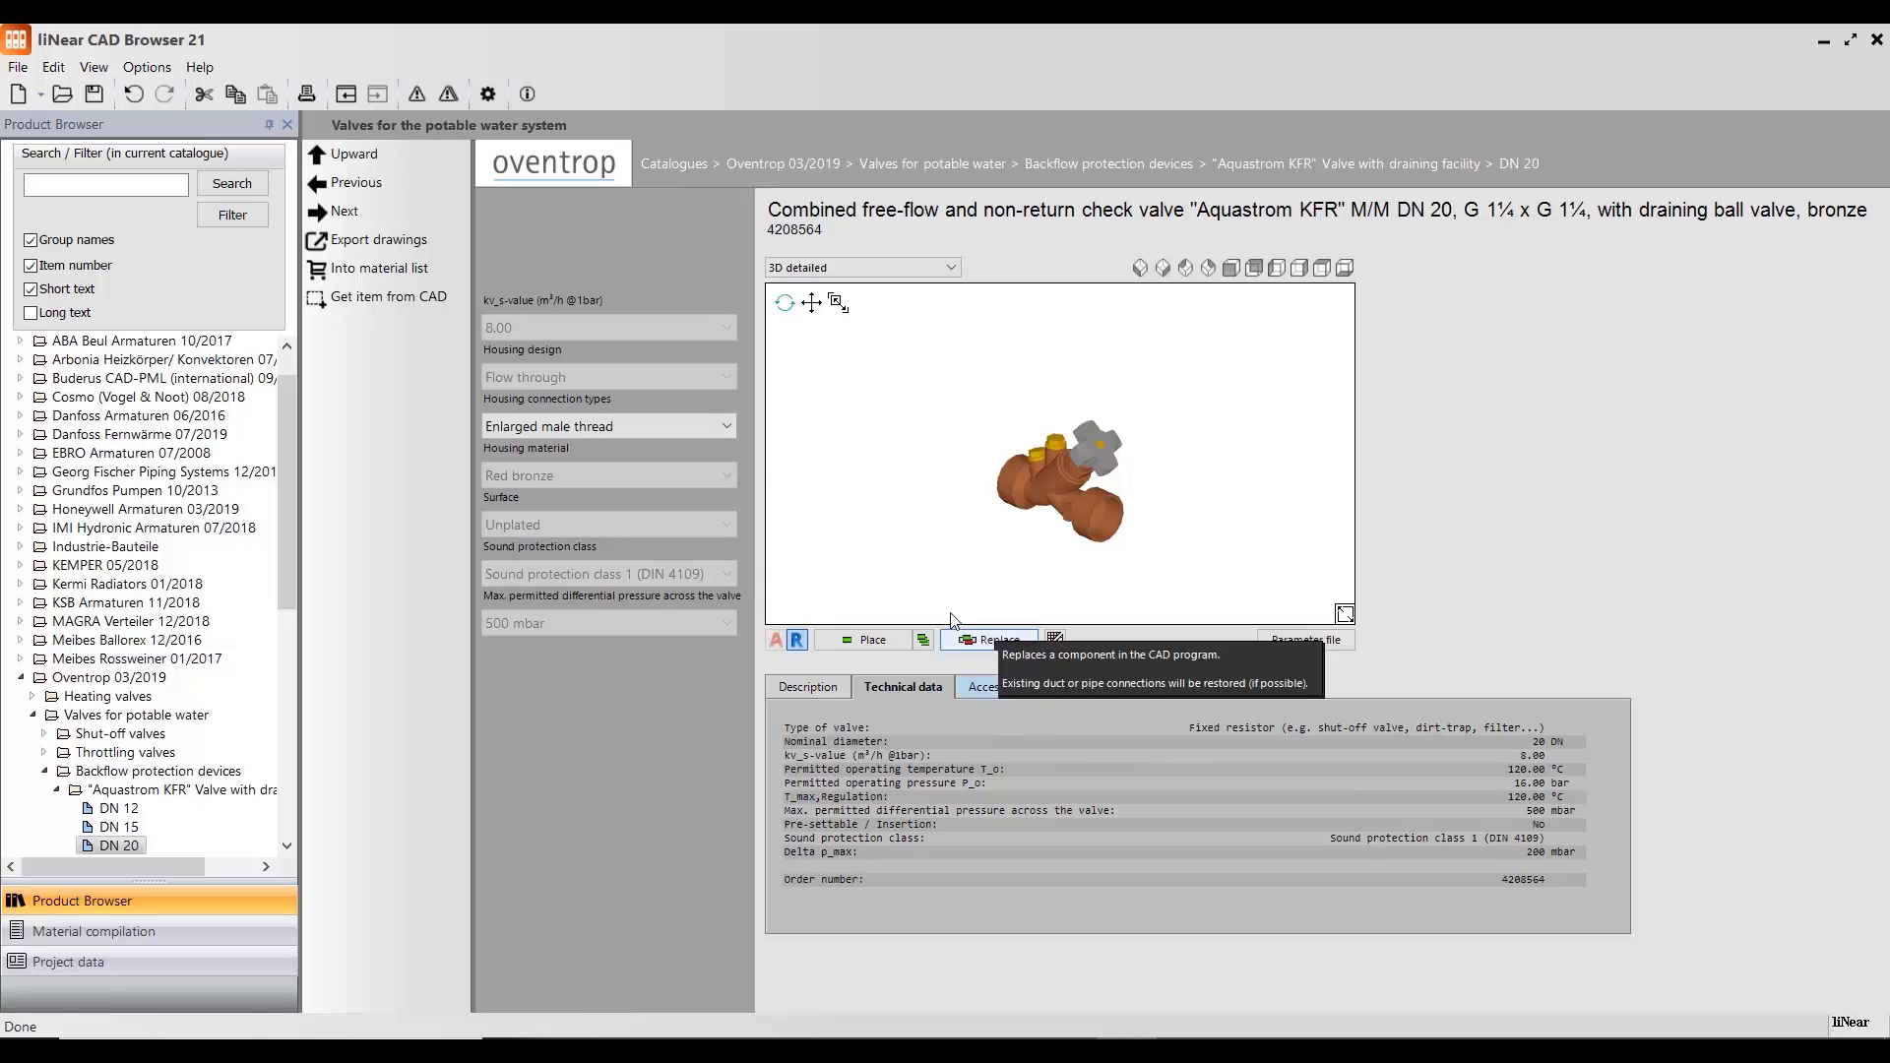
pyautogui.click(731, 430)
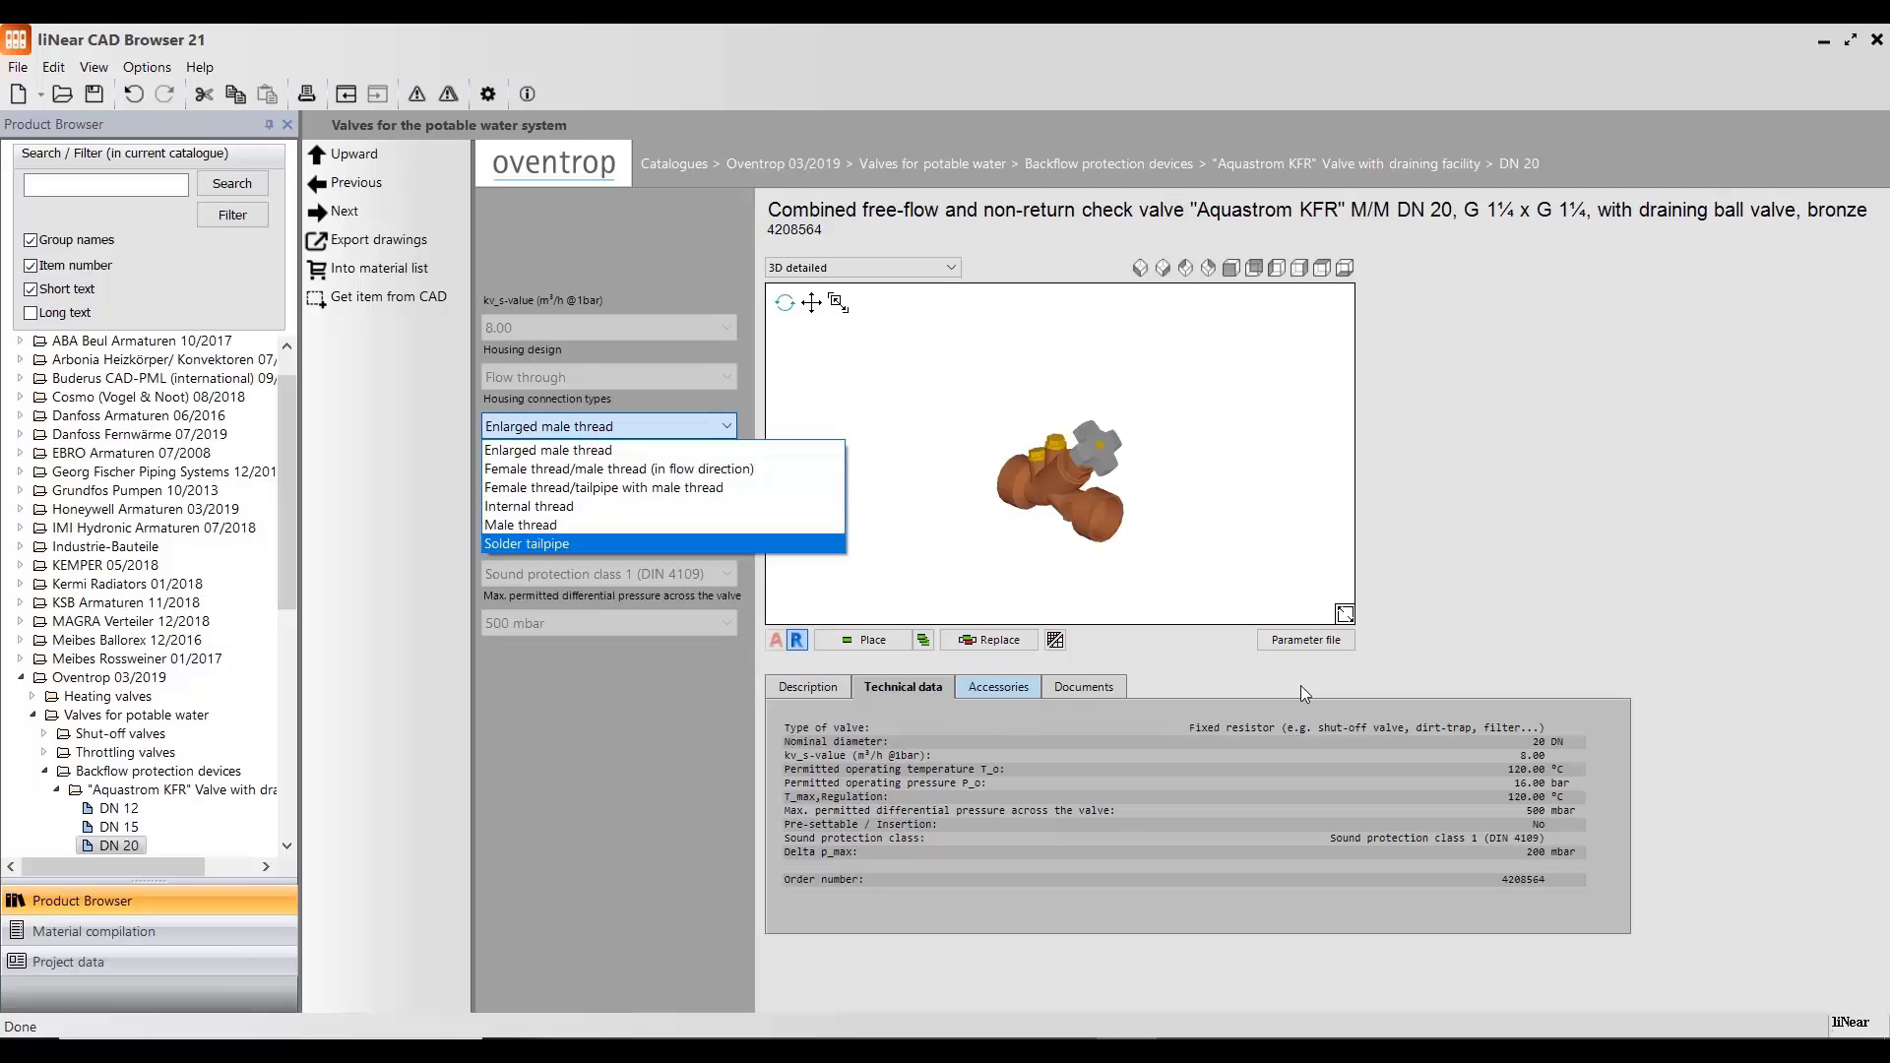
pyautogui.click(1361, 689)
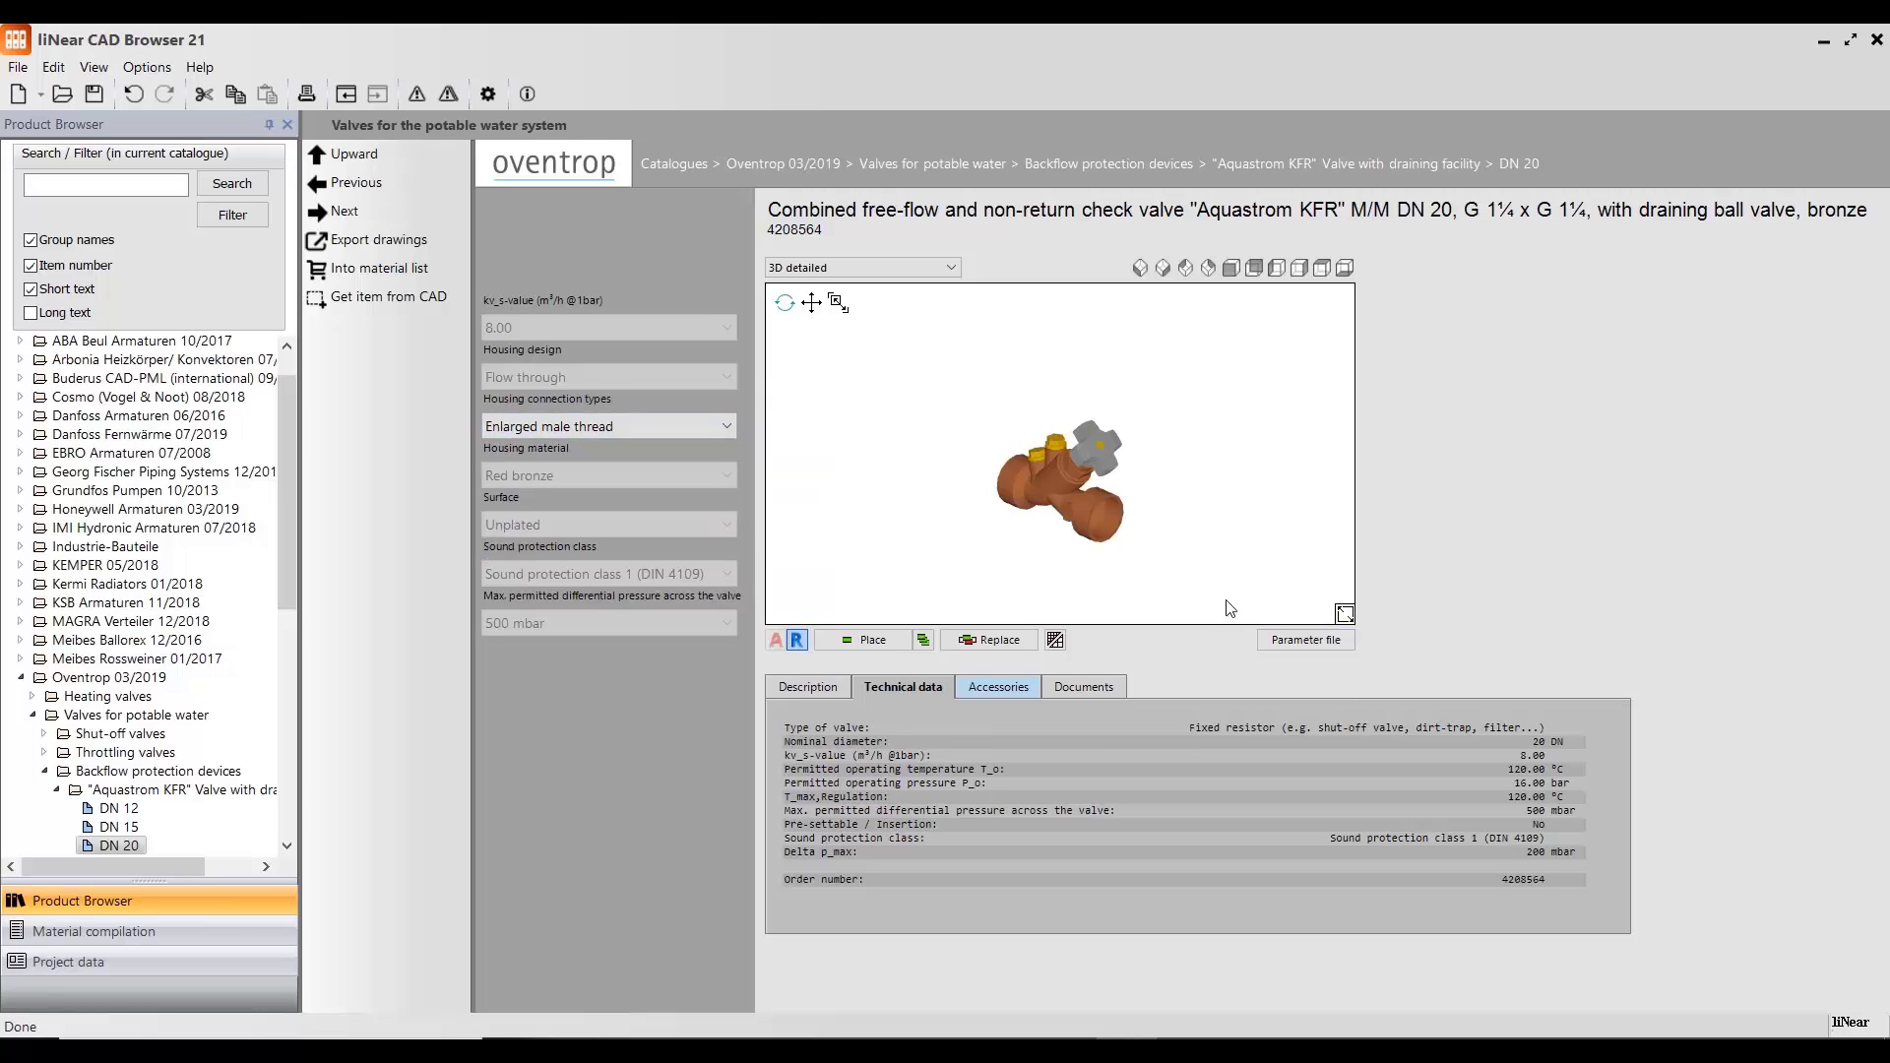
pyautogui.click(943, 270)
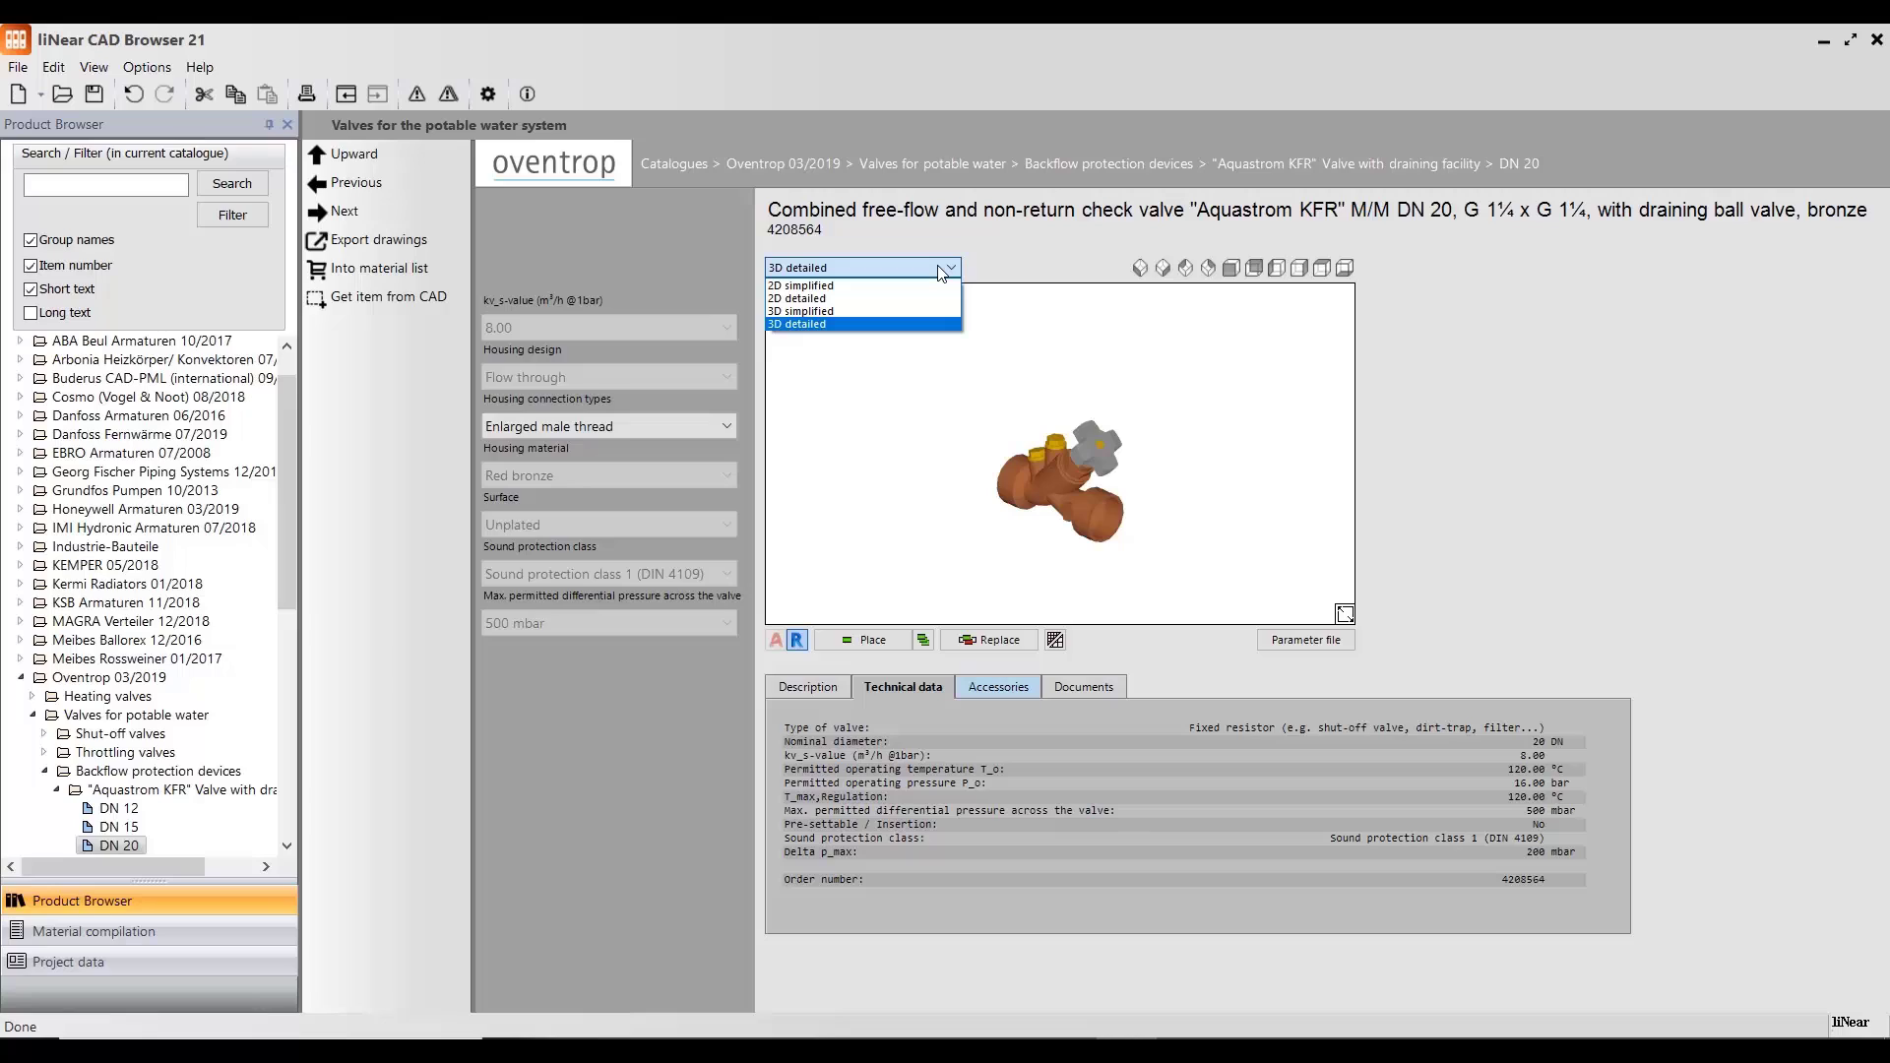
pyautogui.click(1084, 250)
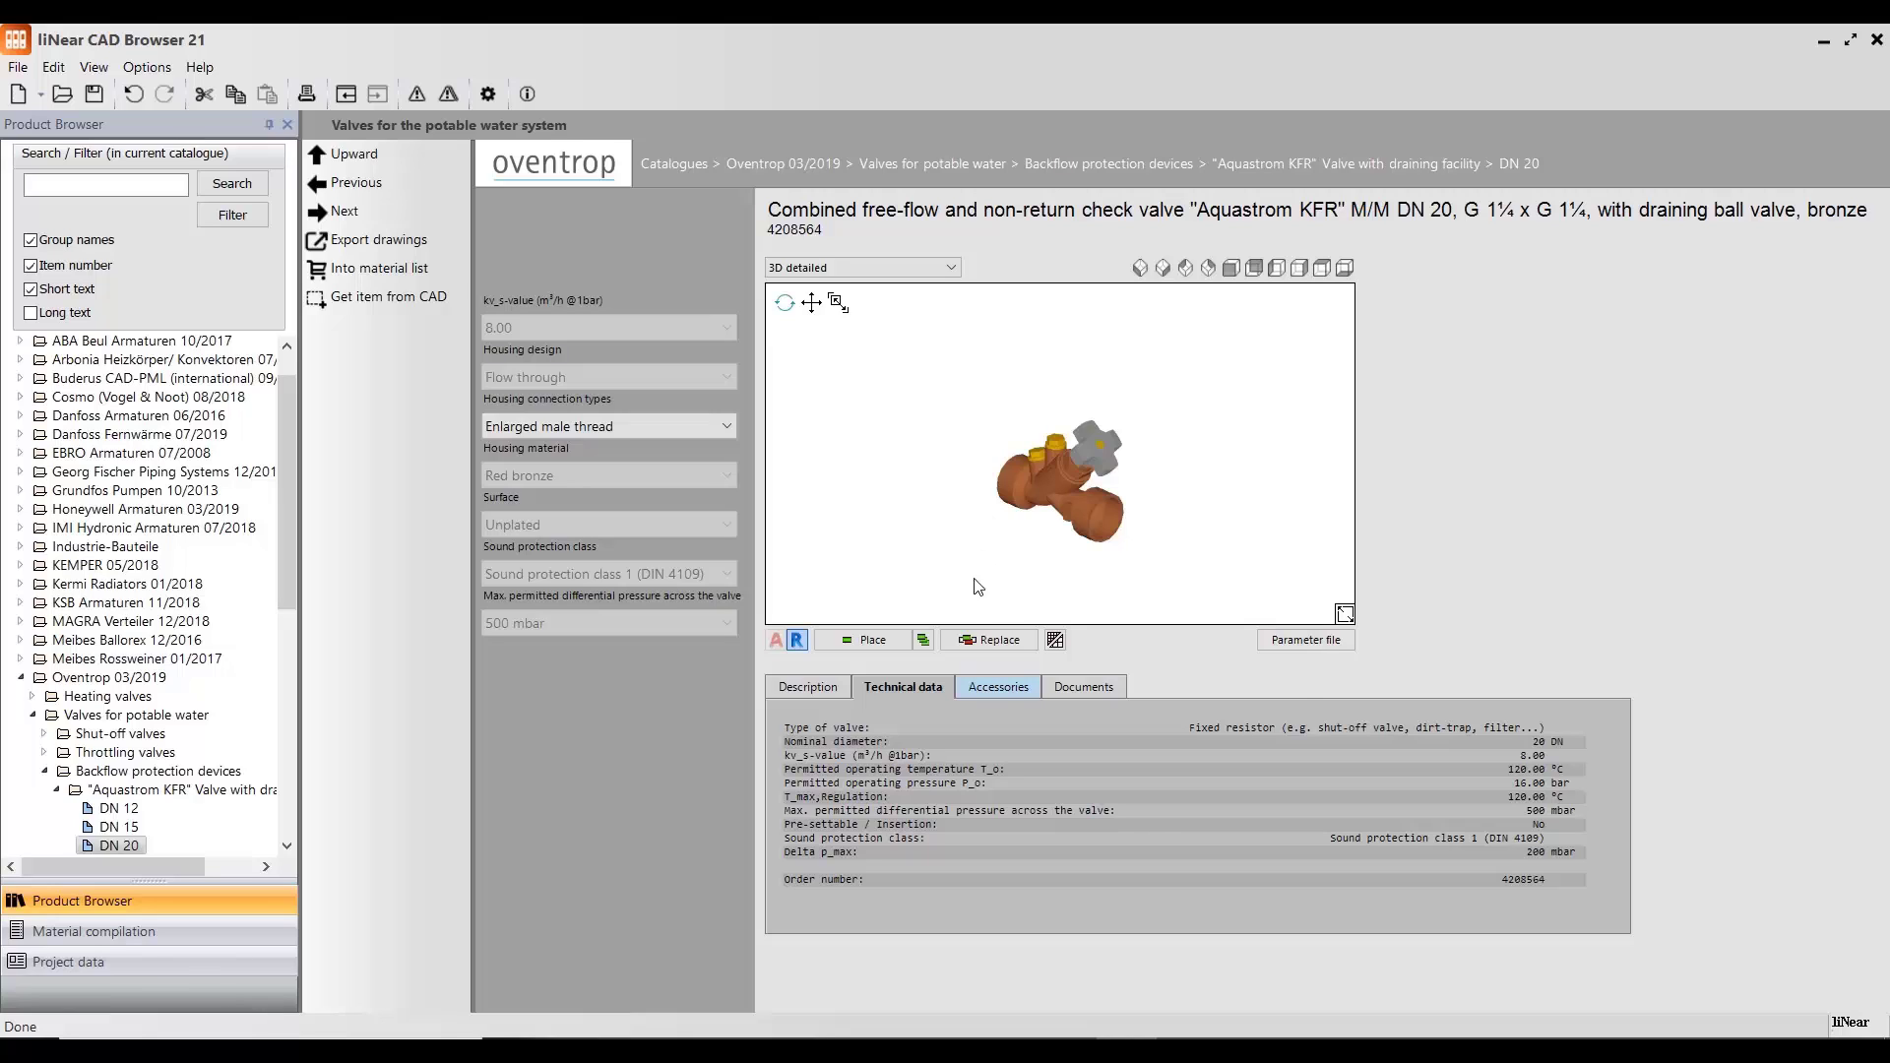
pyautogui.click(980, 640)
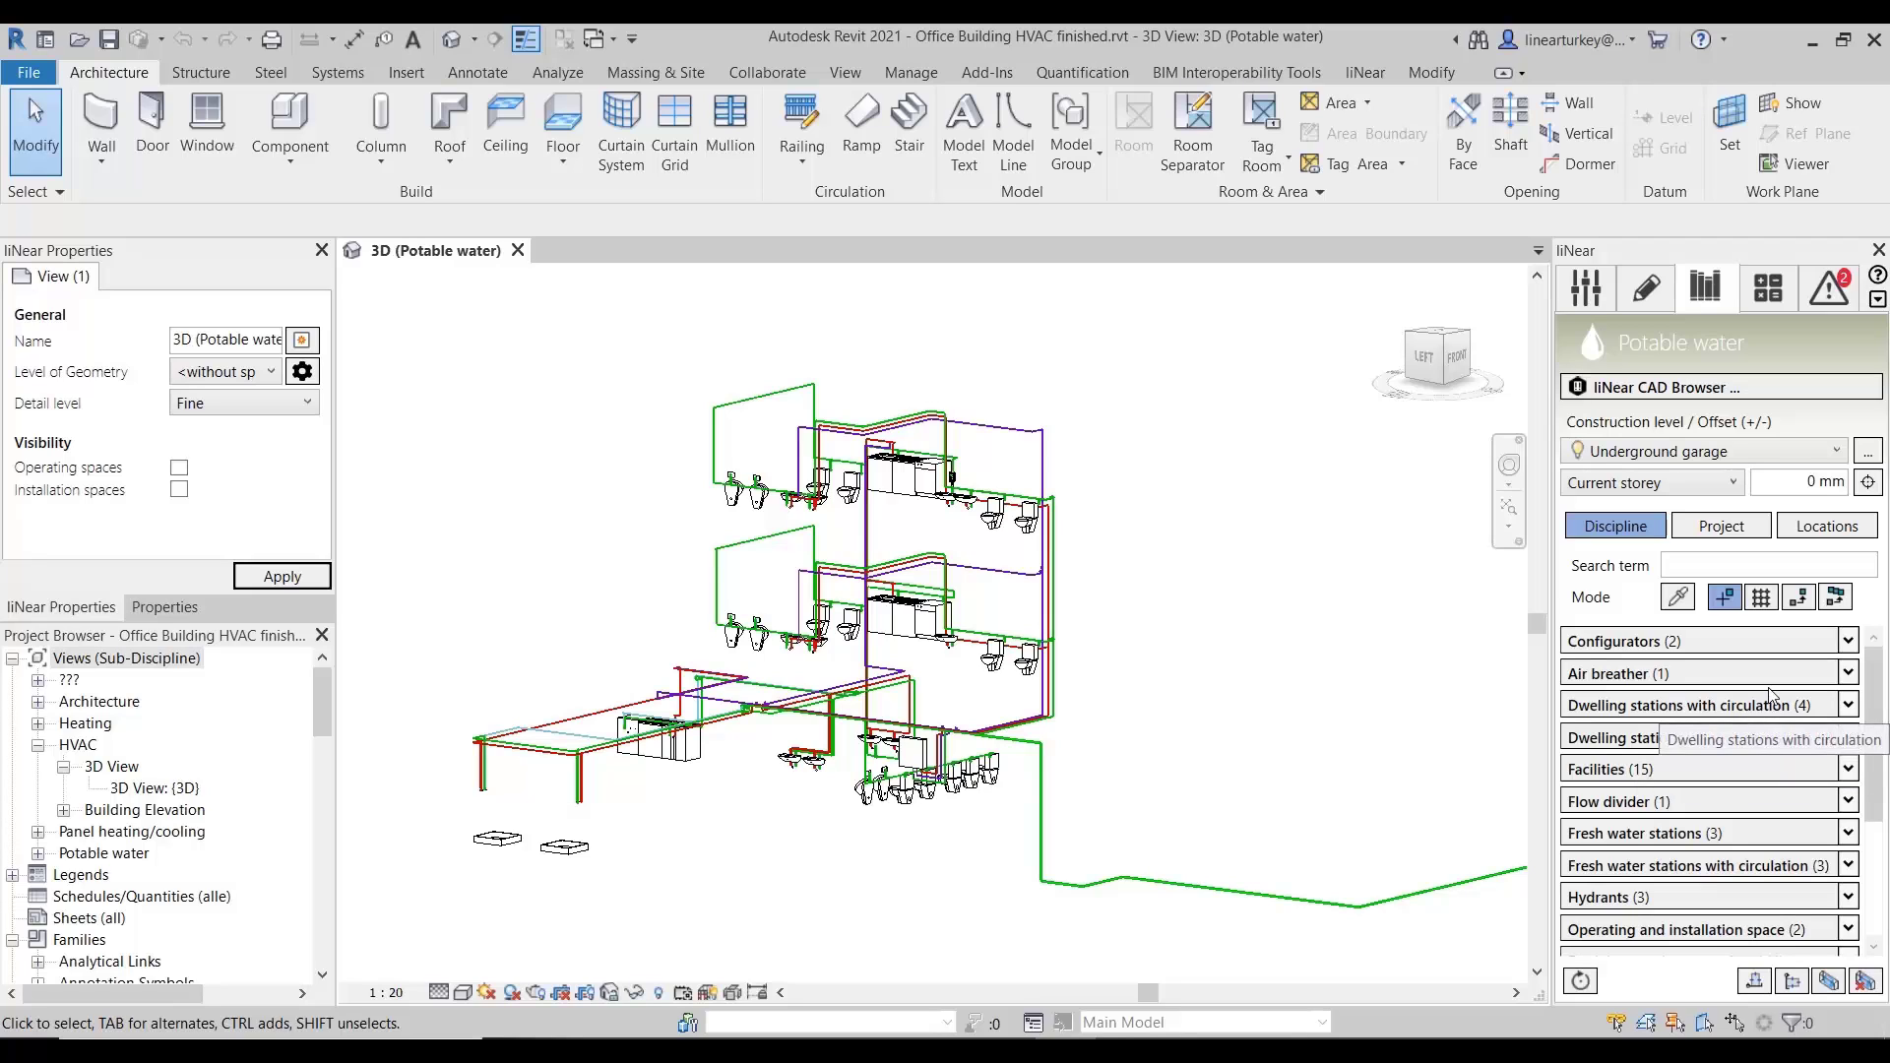
# - Open the dwelling station configurator and set the manufacturer to PEWO Energietechnik GmbH
pyautogui.click(1848, 640)
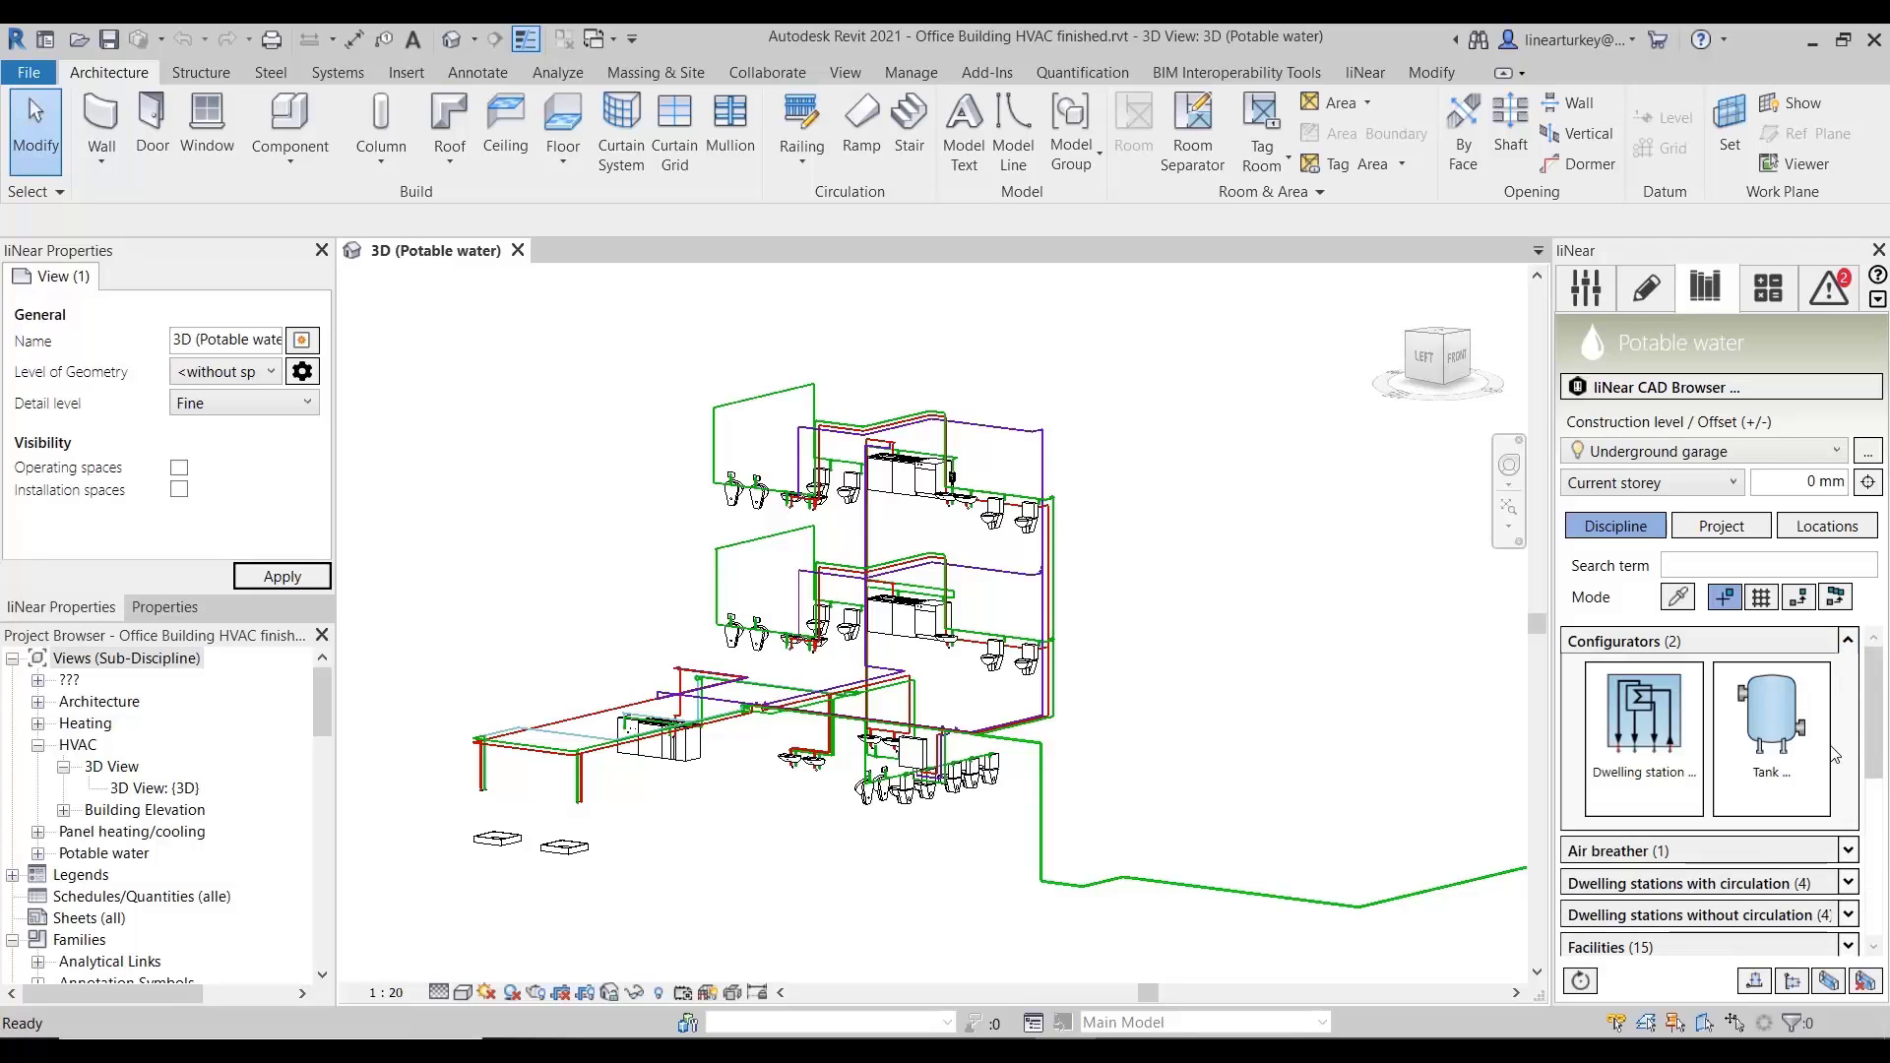
pyautogui.click(1679, 751)
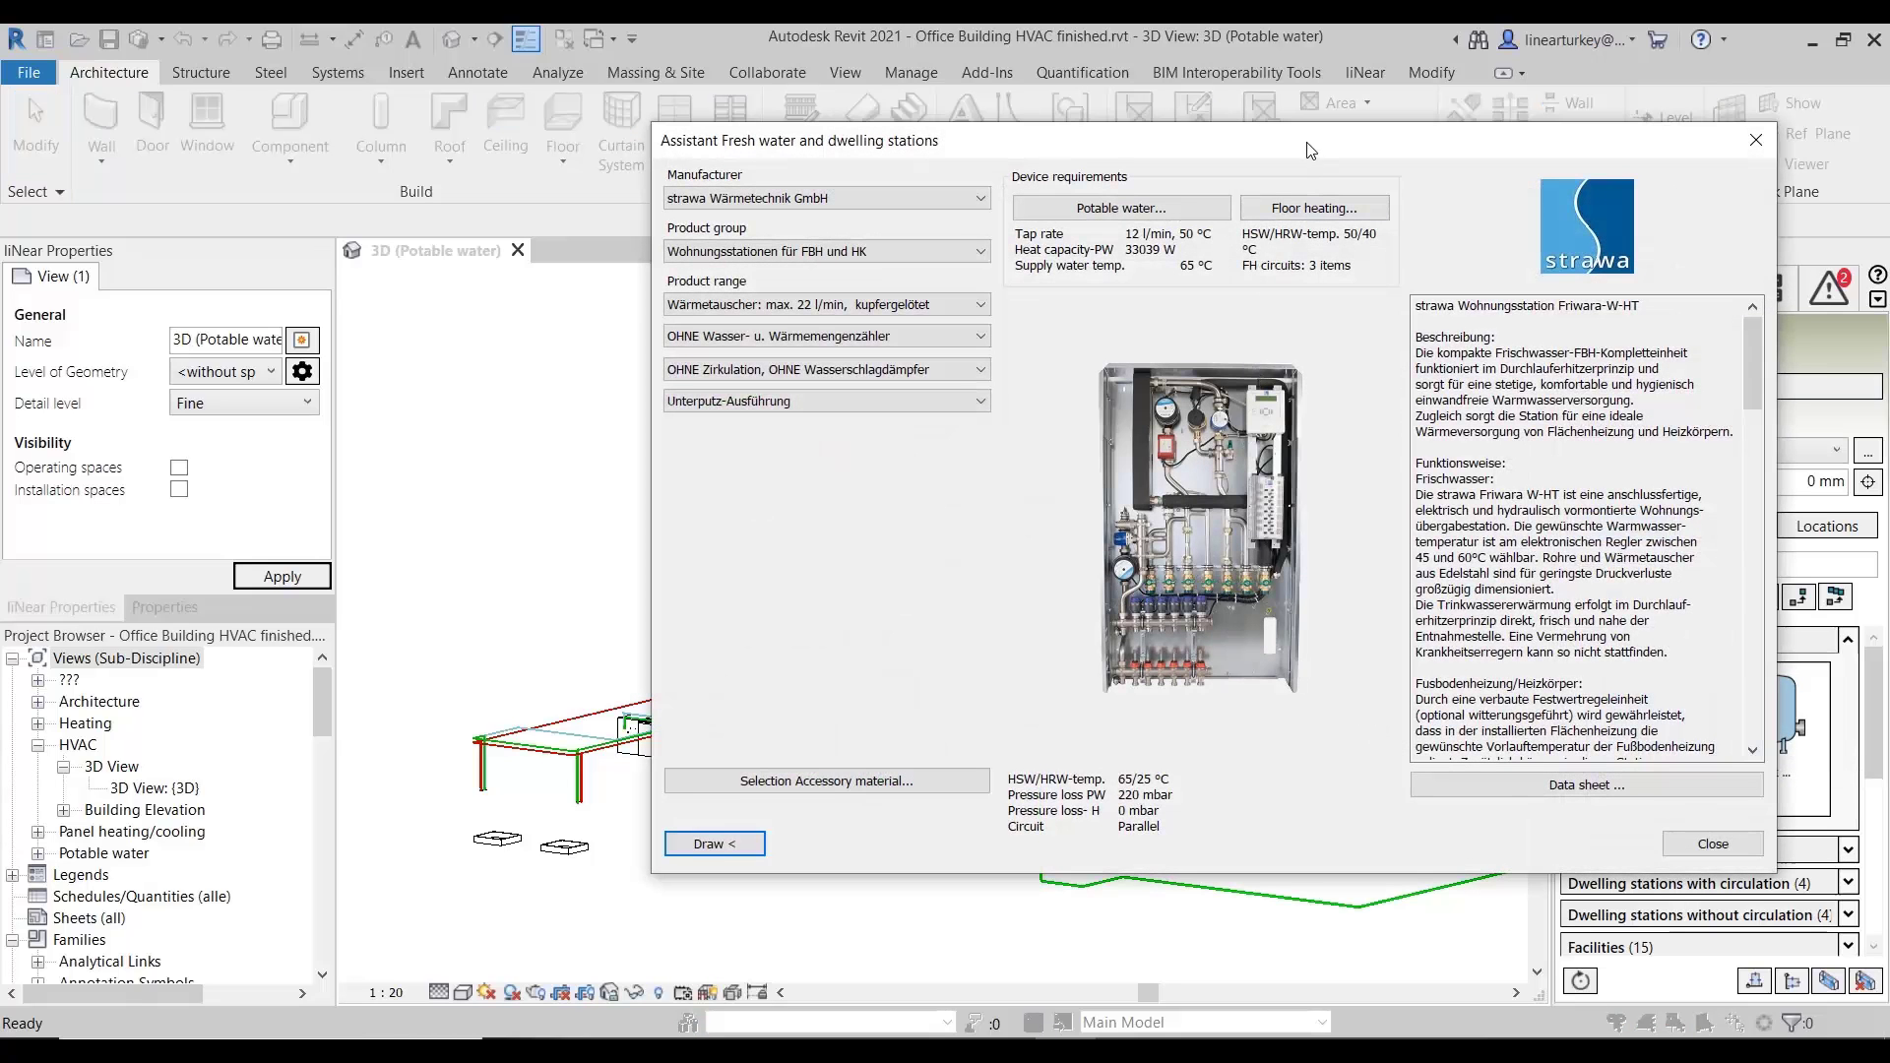
pyautogui.moveTo(1311, 150); pyautogui.dragTo(1250, 158)
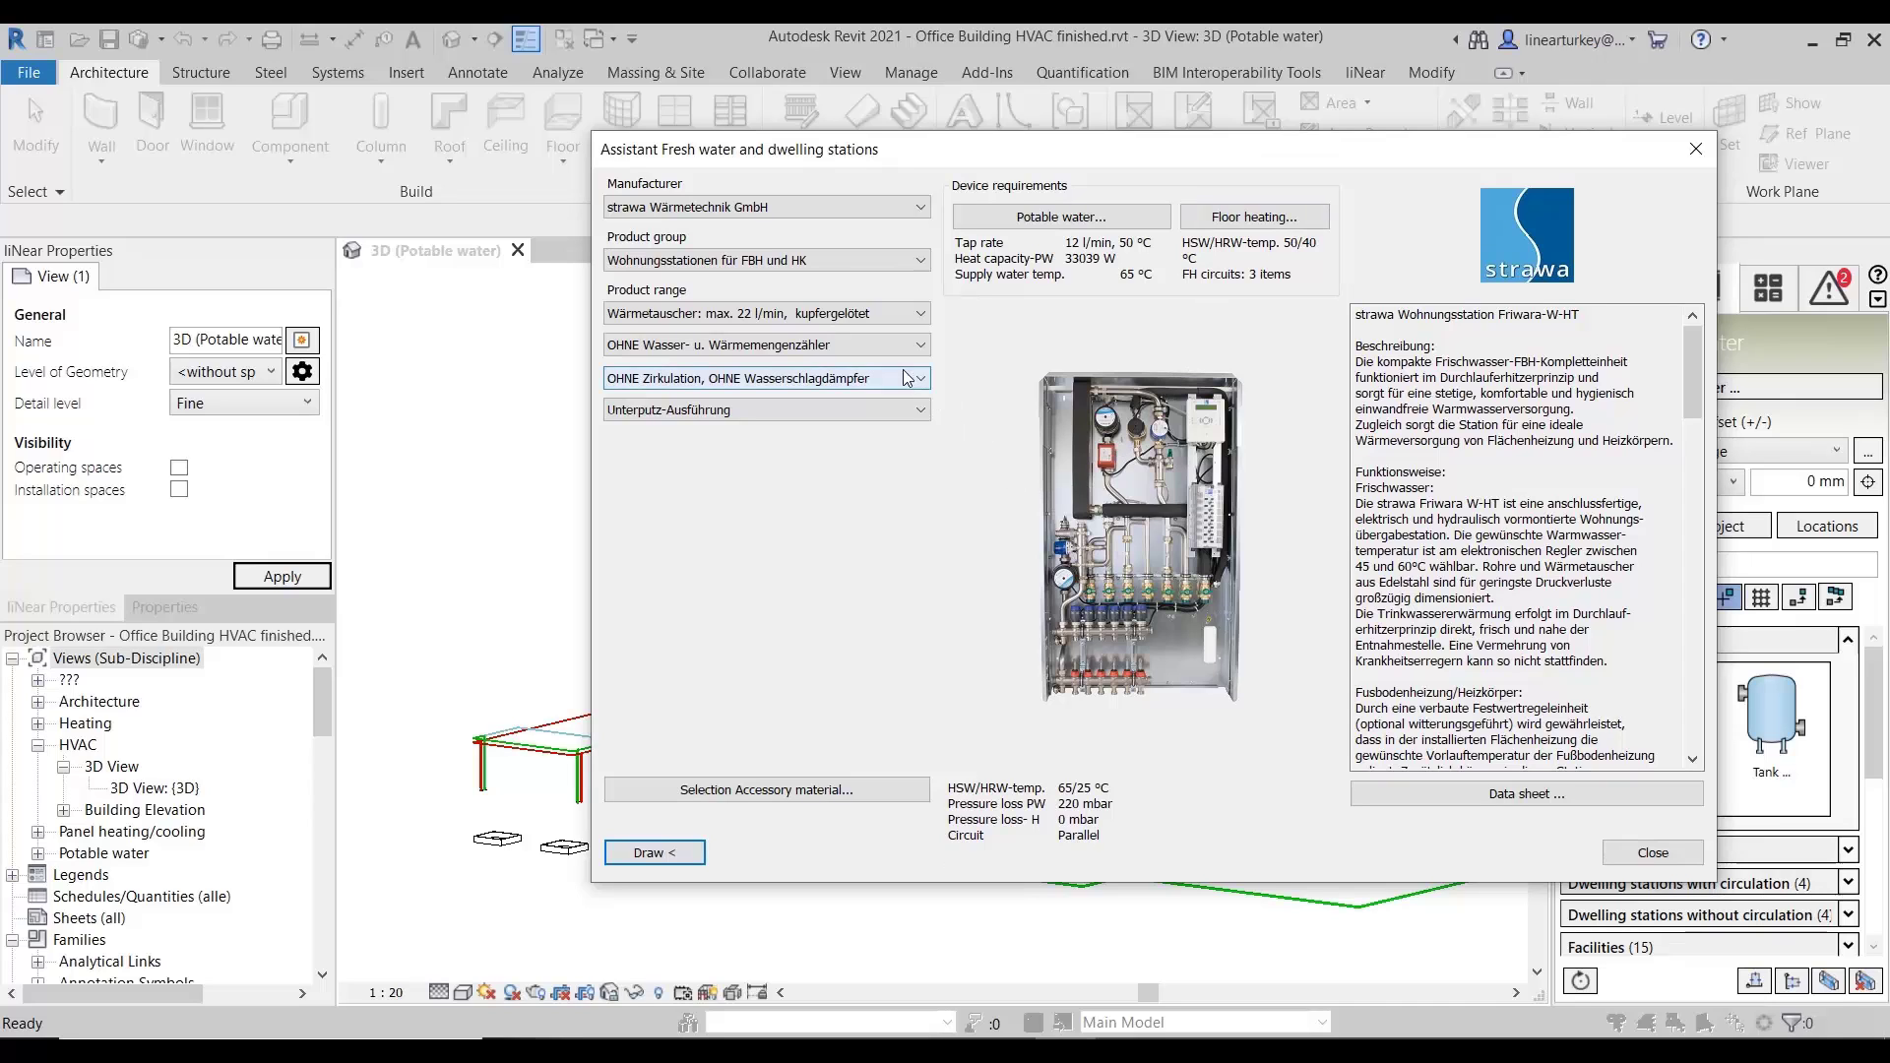
pyautogui.click(809, 207)
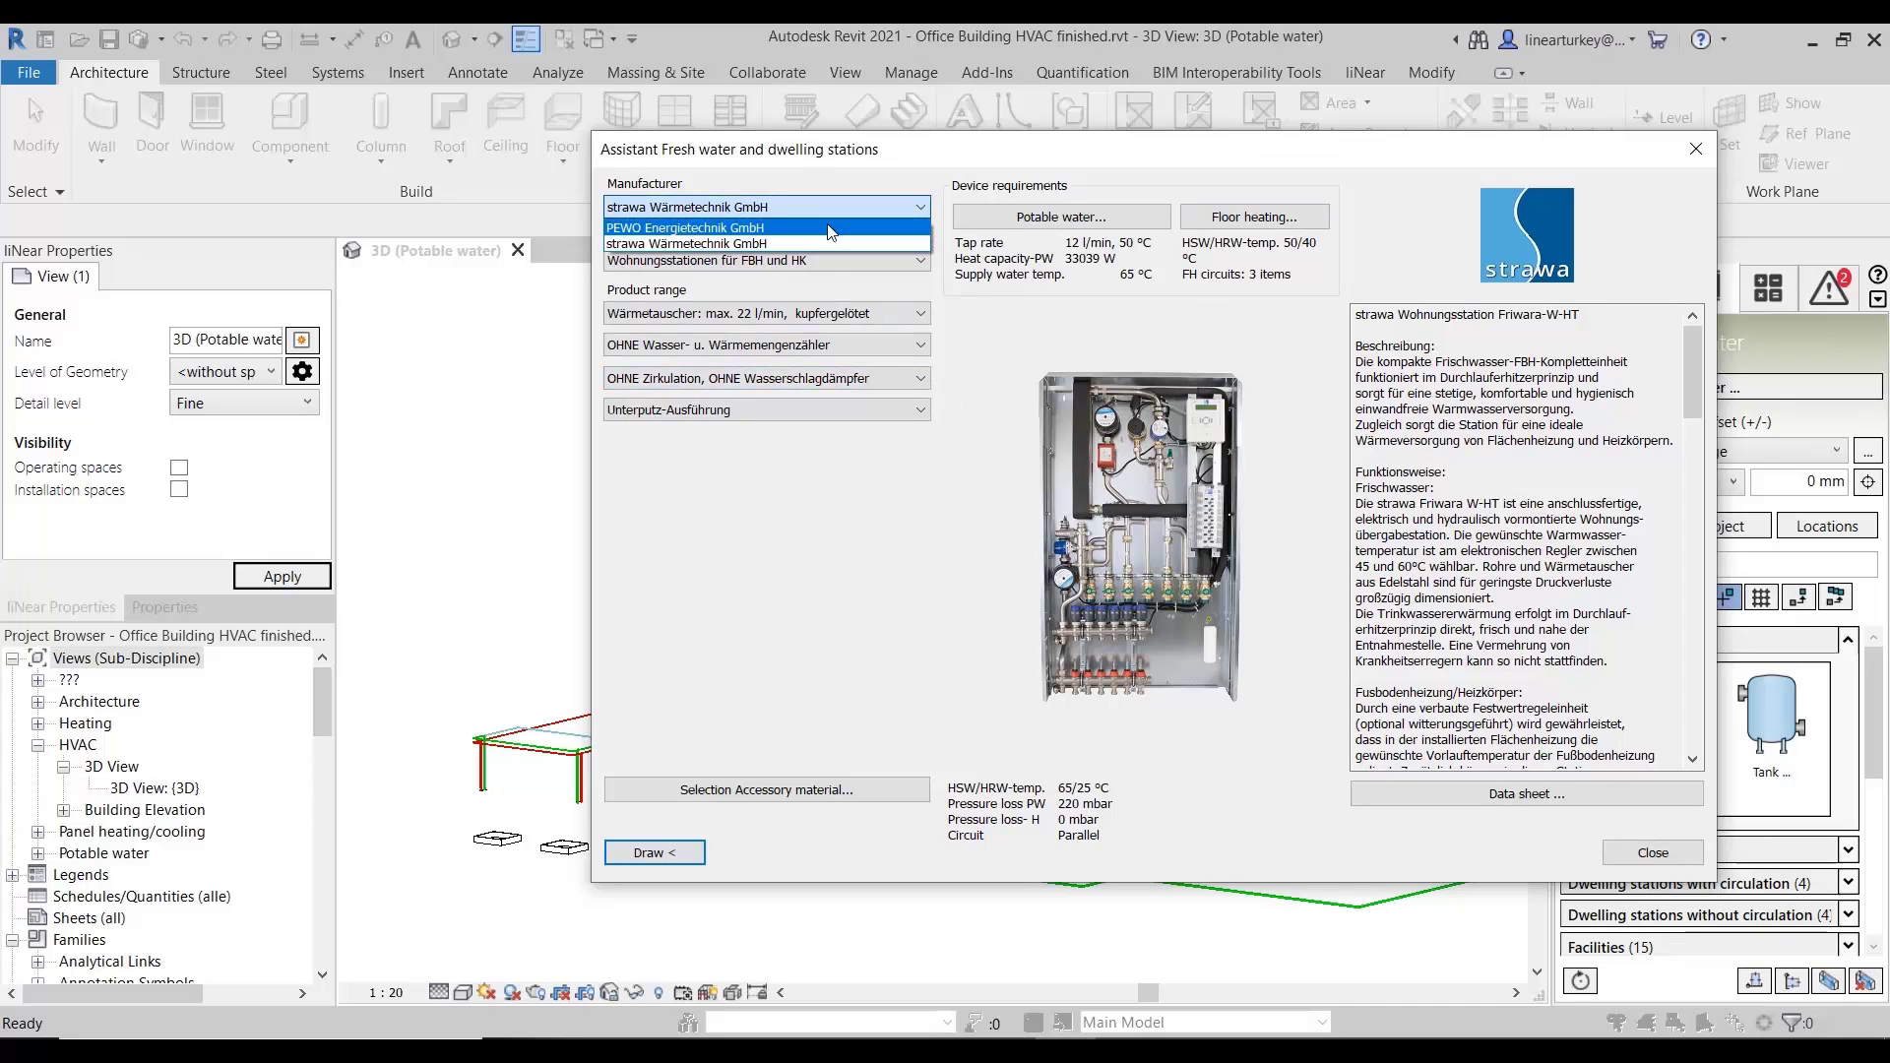
pyautogui.click(828, 229)
# - Look through the PEWO product groups and the potable water requirements without changing them
pyautogui.click(842, 258)
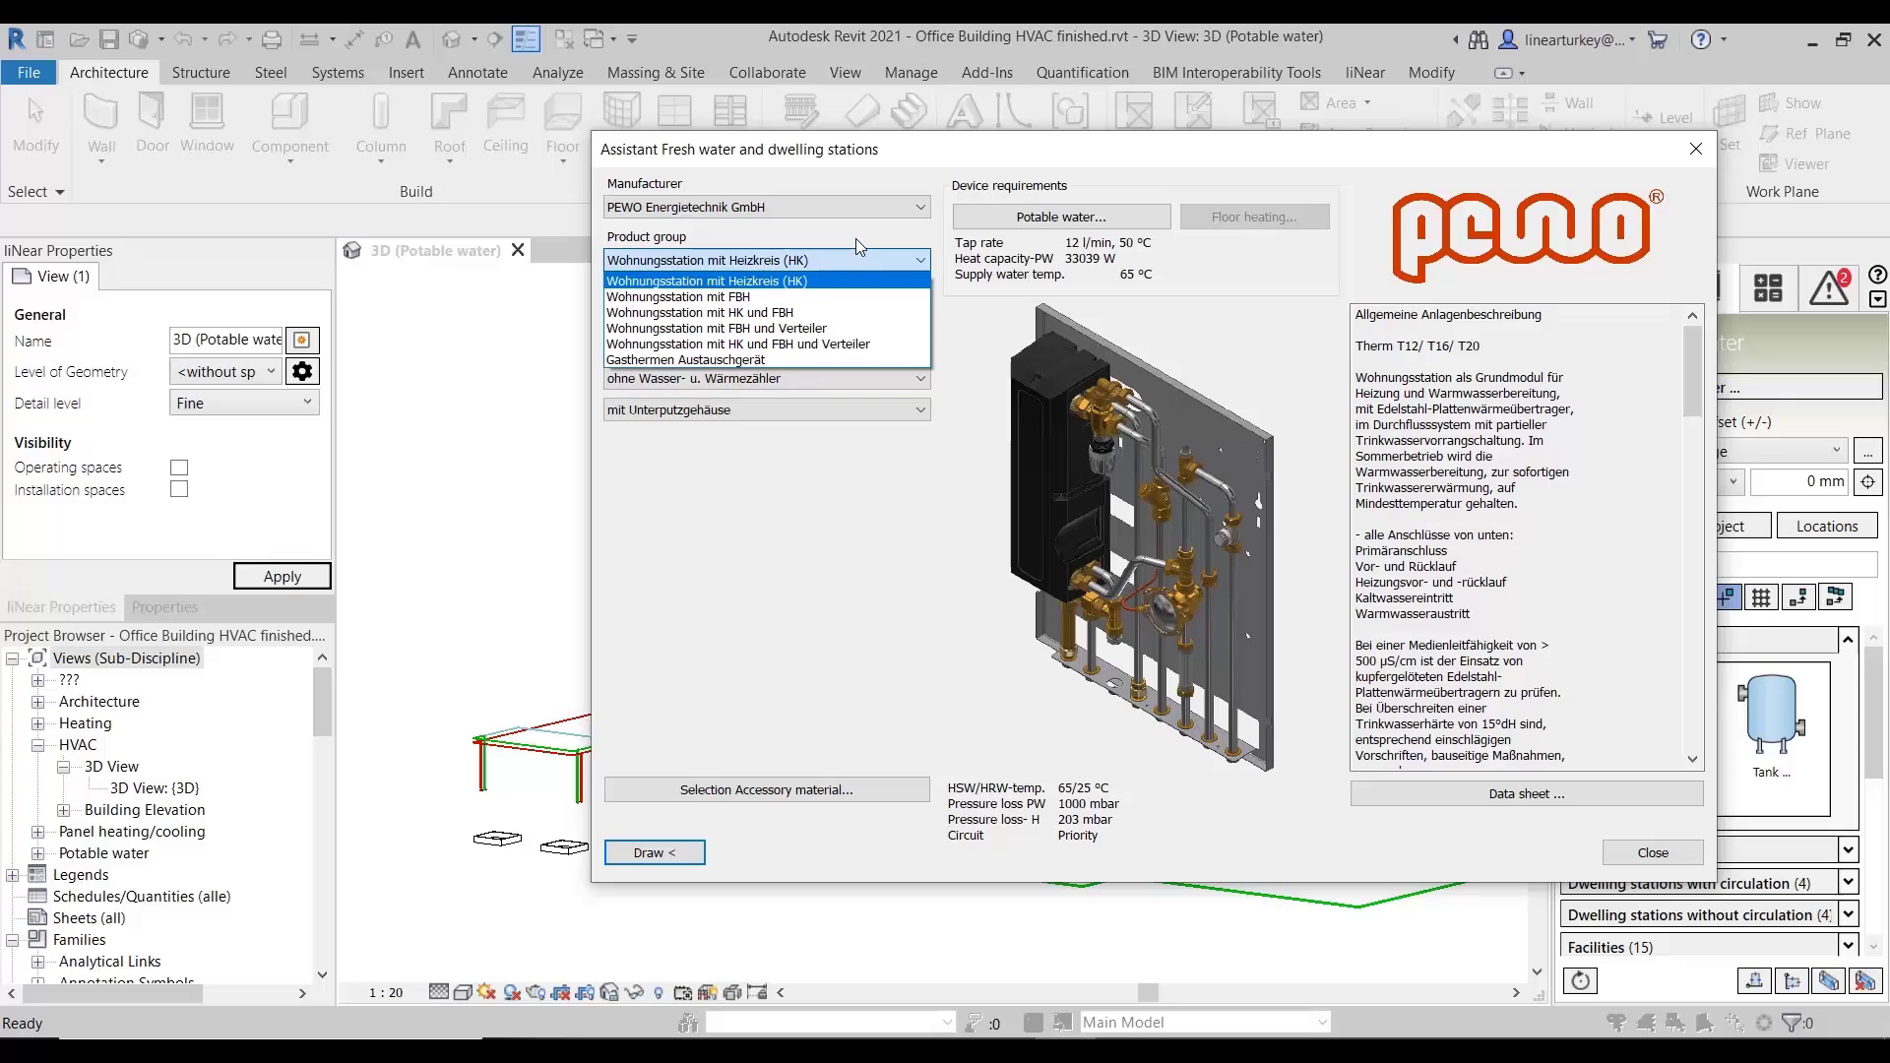
pyautogui.click(856, 237)
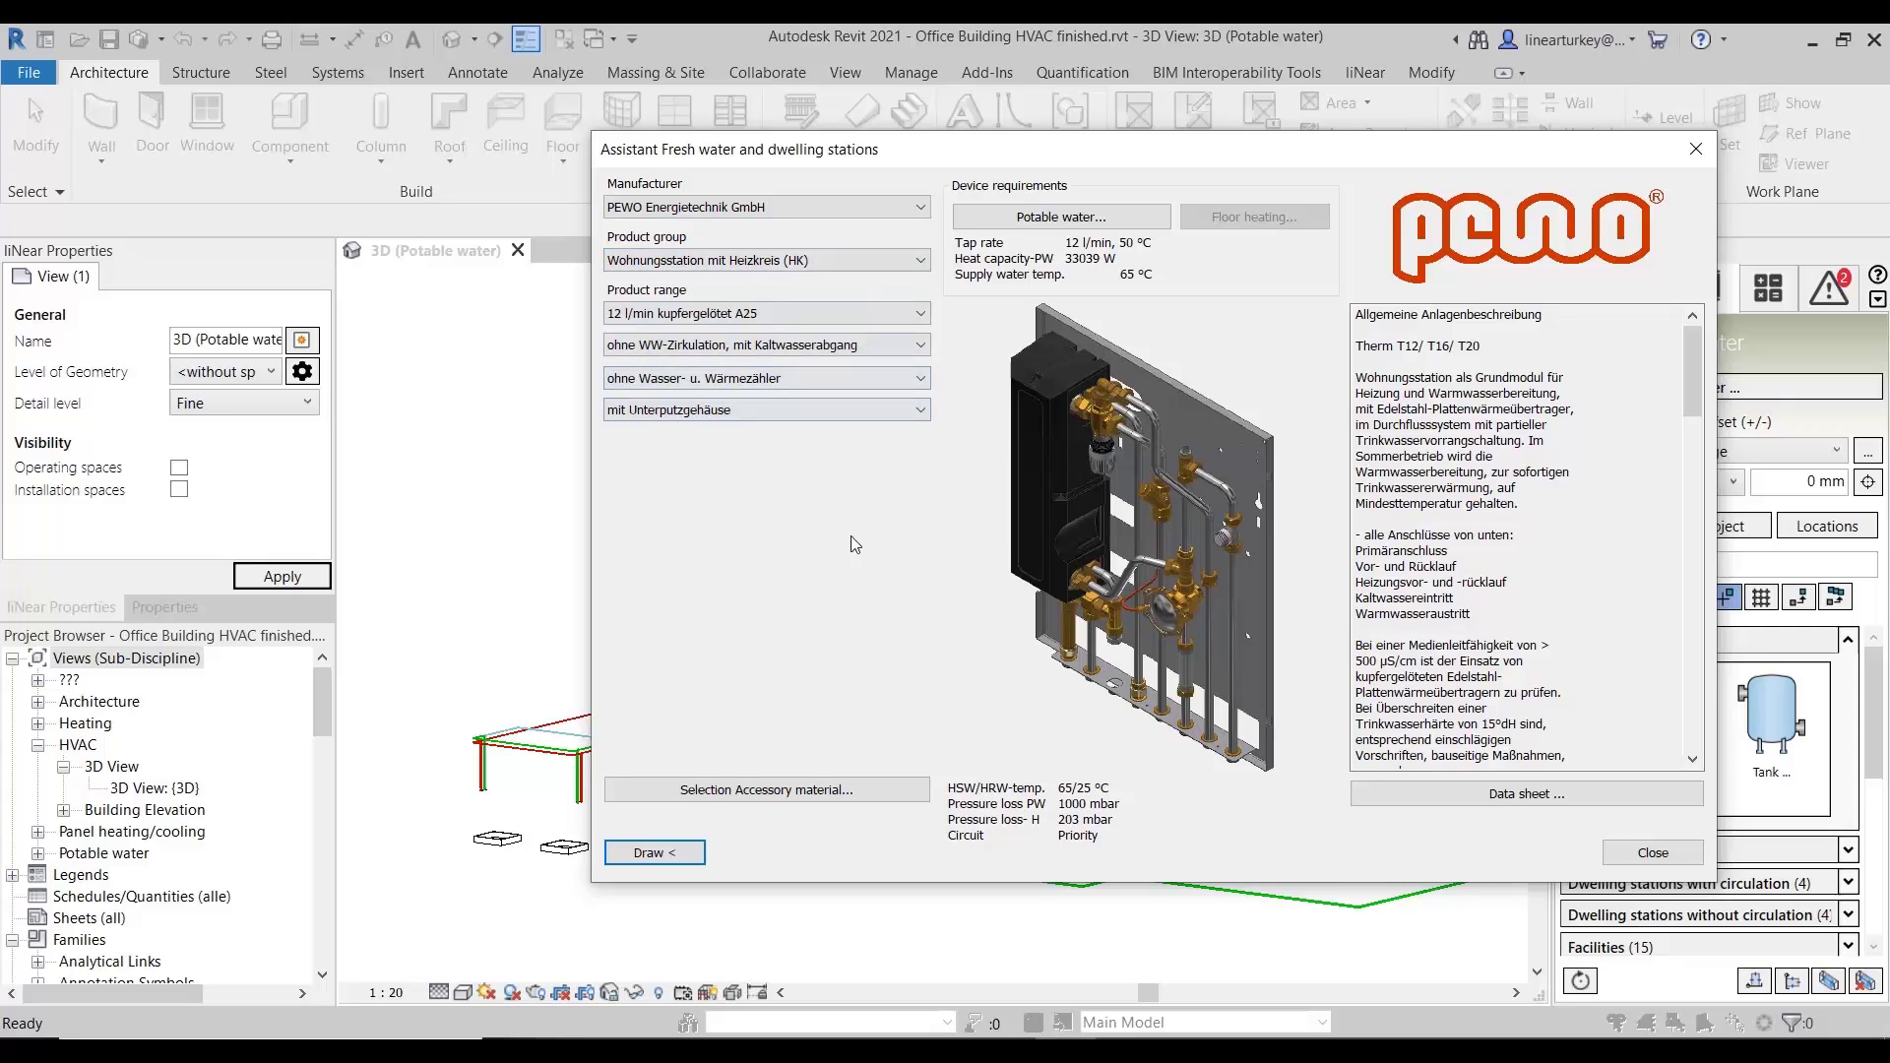
pyautogui.click(1125, 213)
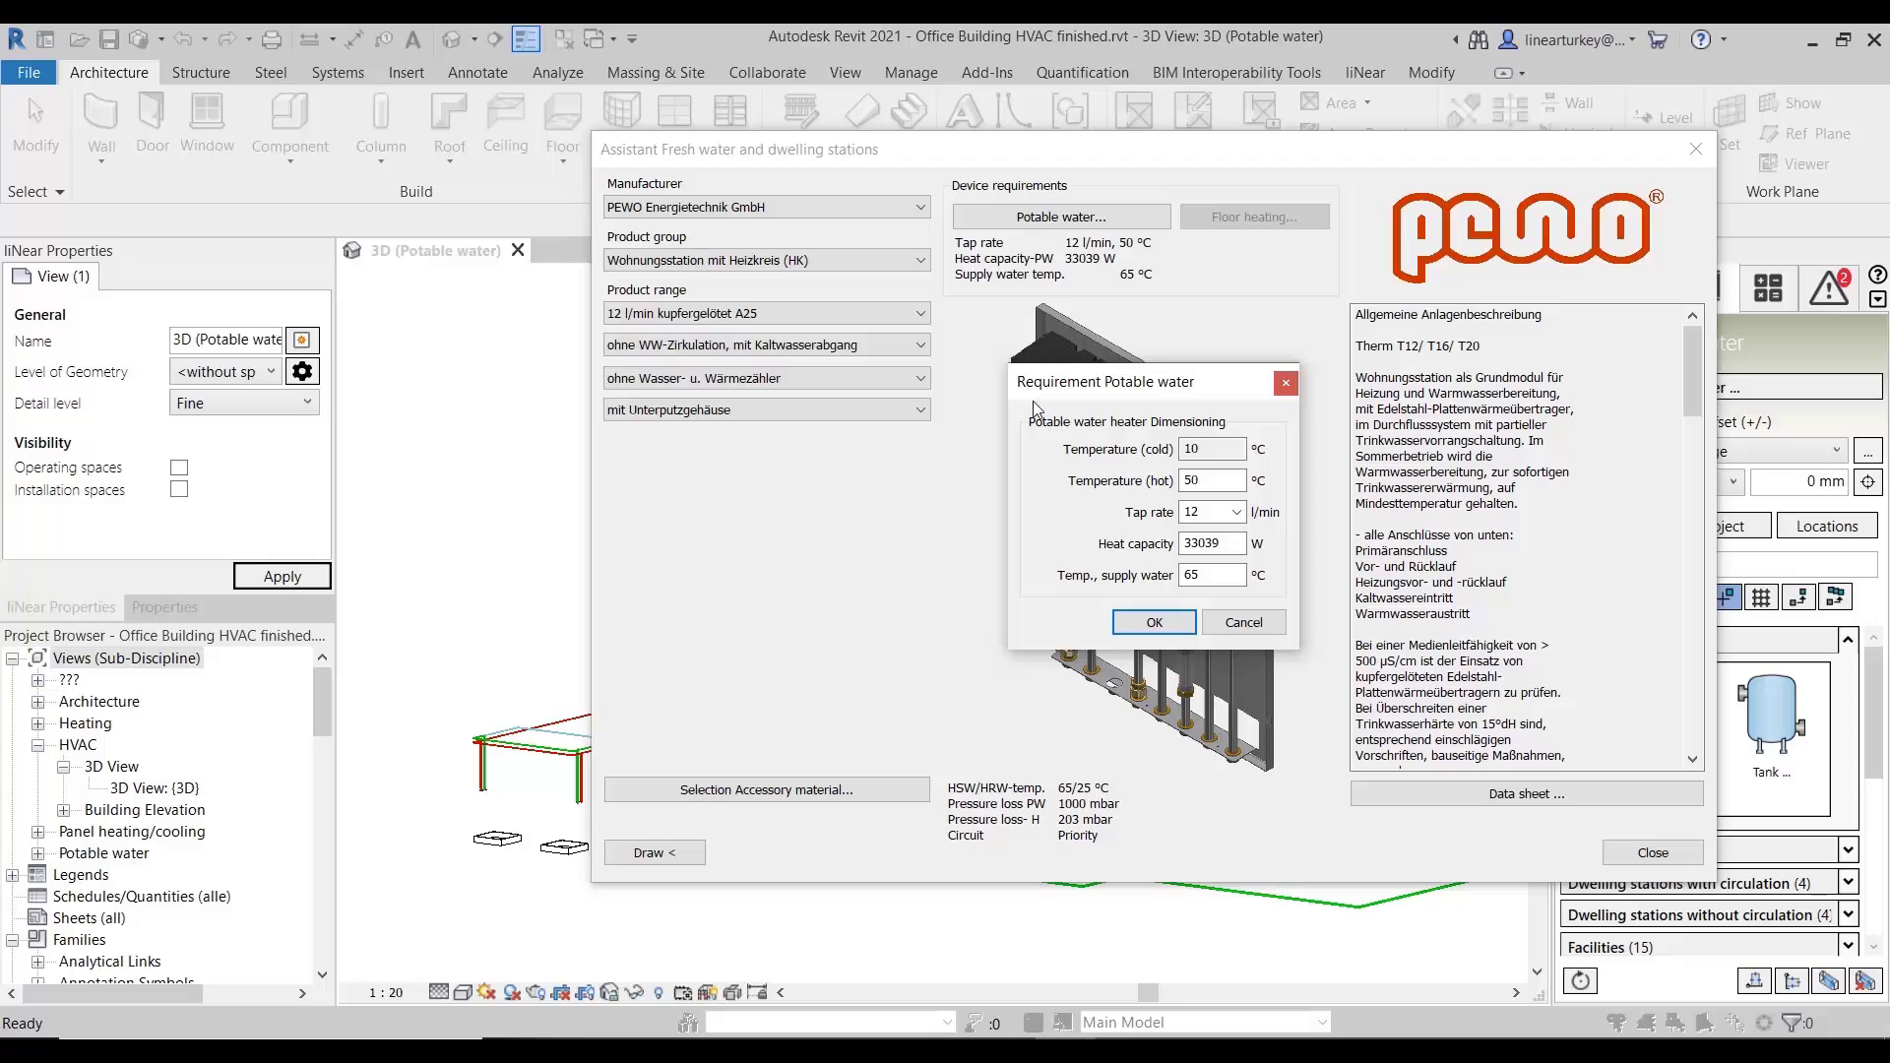
pyautogui.click(1286, 383)
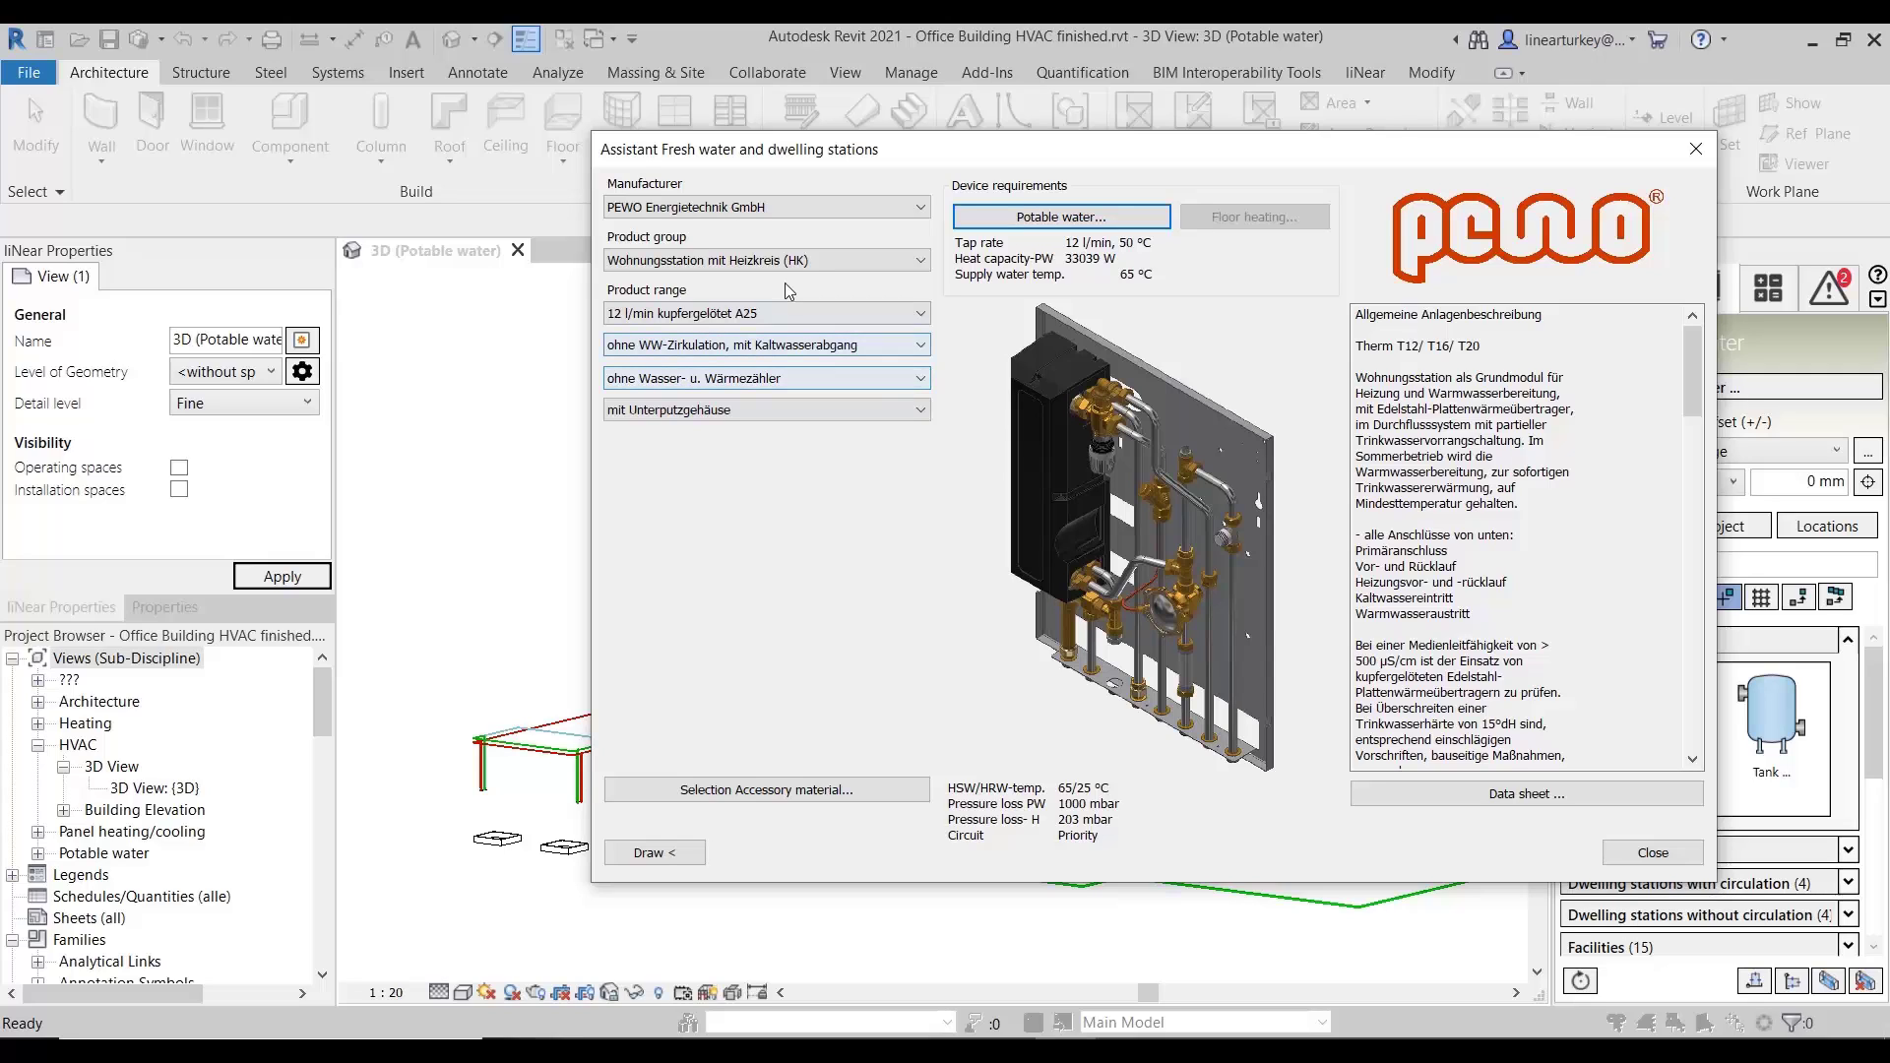
# - Set the product group to "Wohnungsstation mit HK und FBH" and review its floor heating requirements and accessory material
pyautogui.click(877, 260)
pyautogui.click(852, 314)
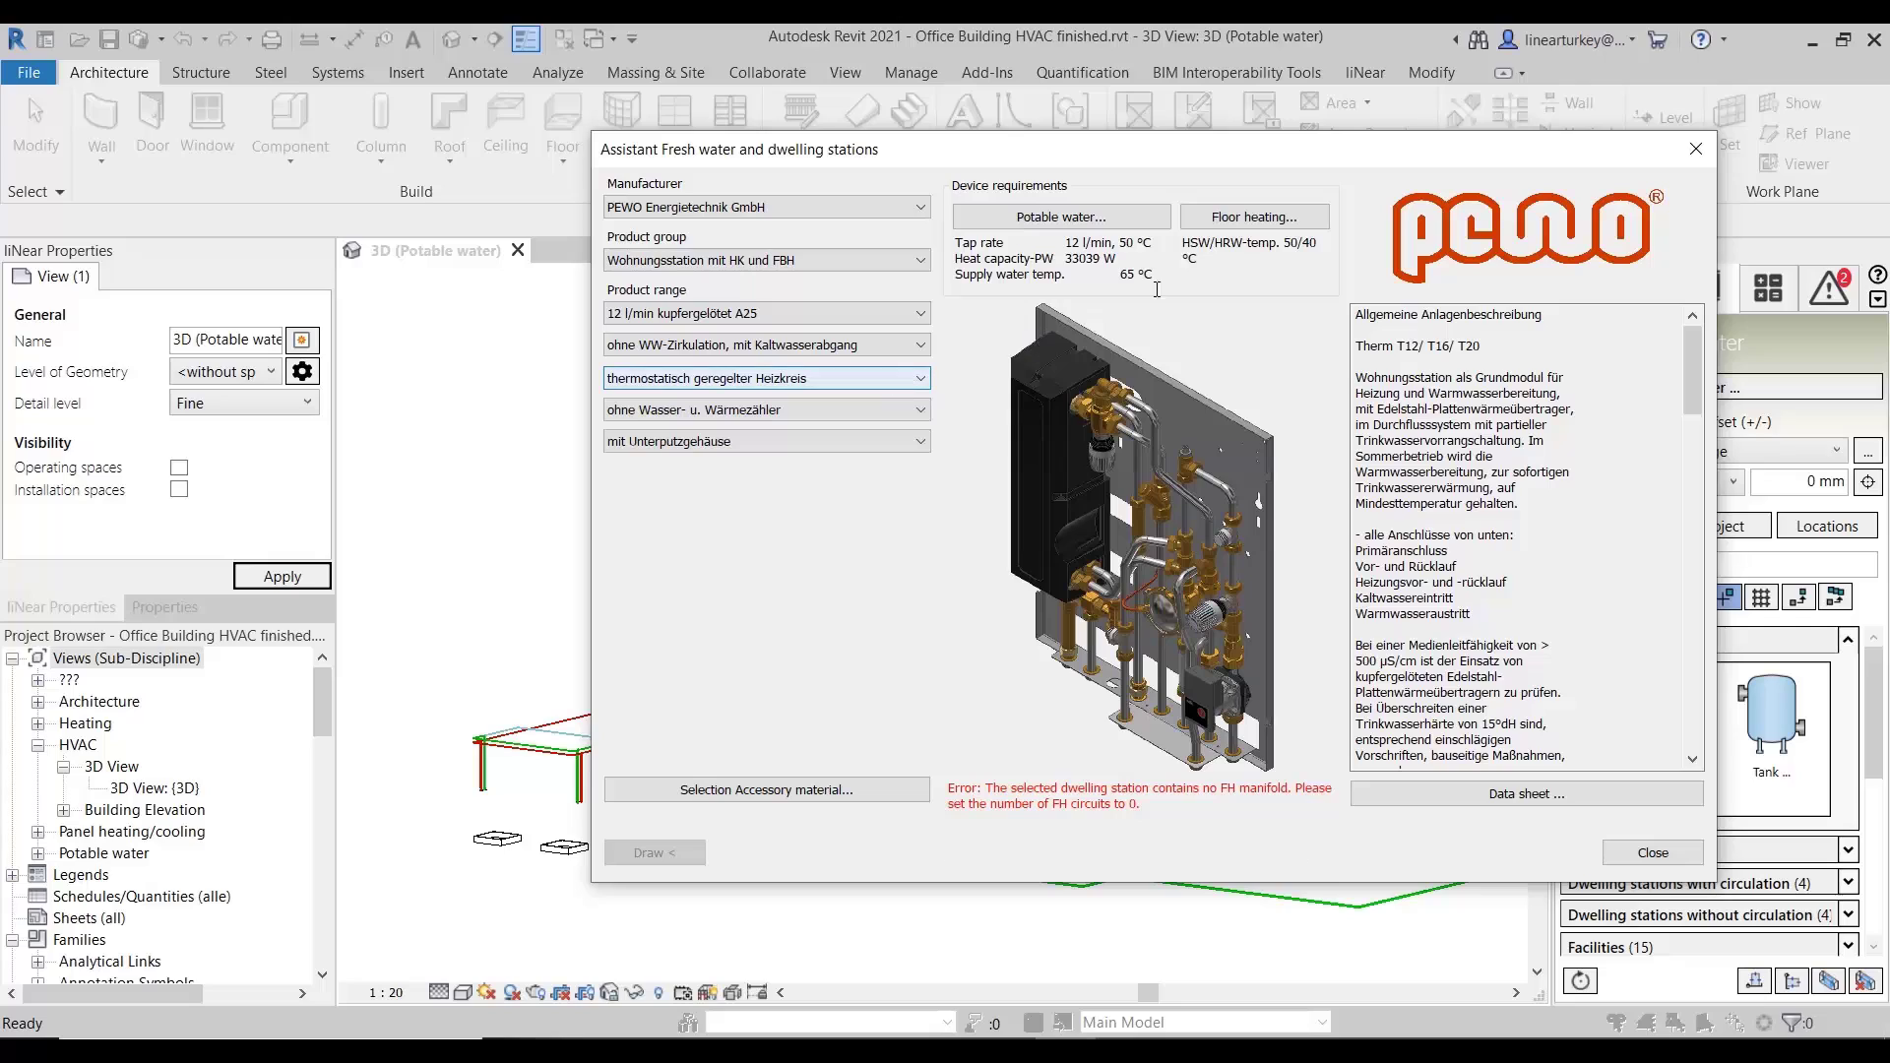
pyautogui.click(1233, 223)
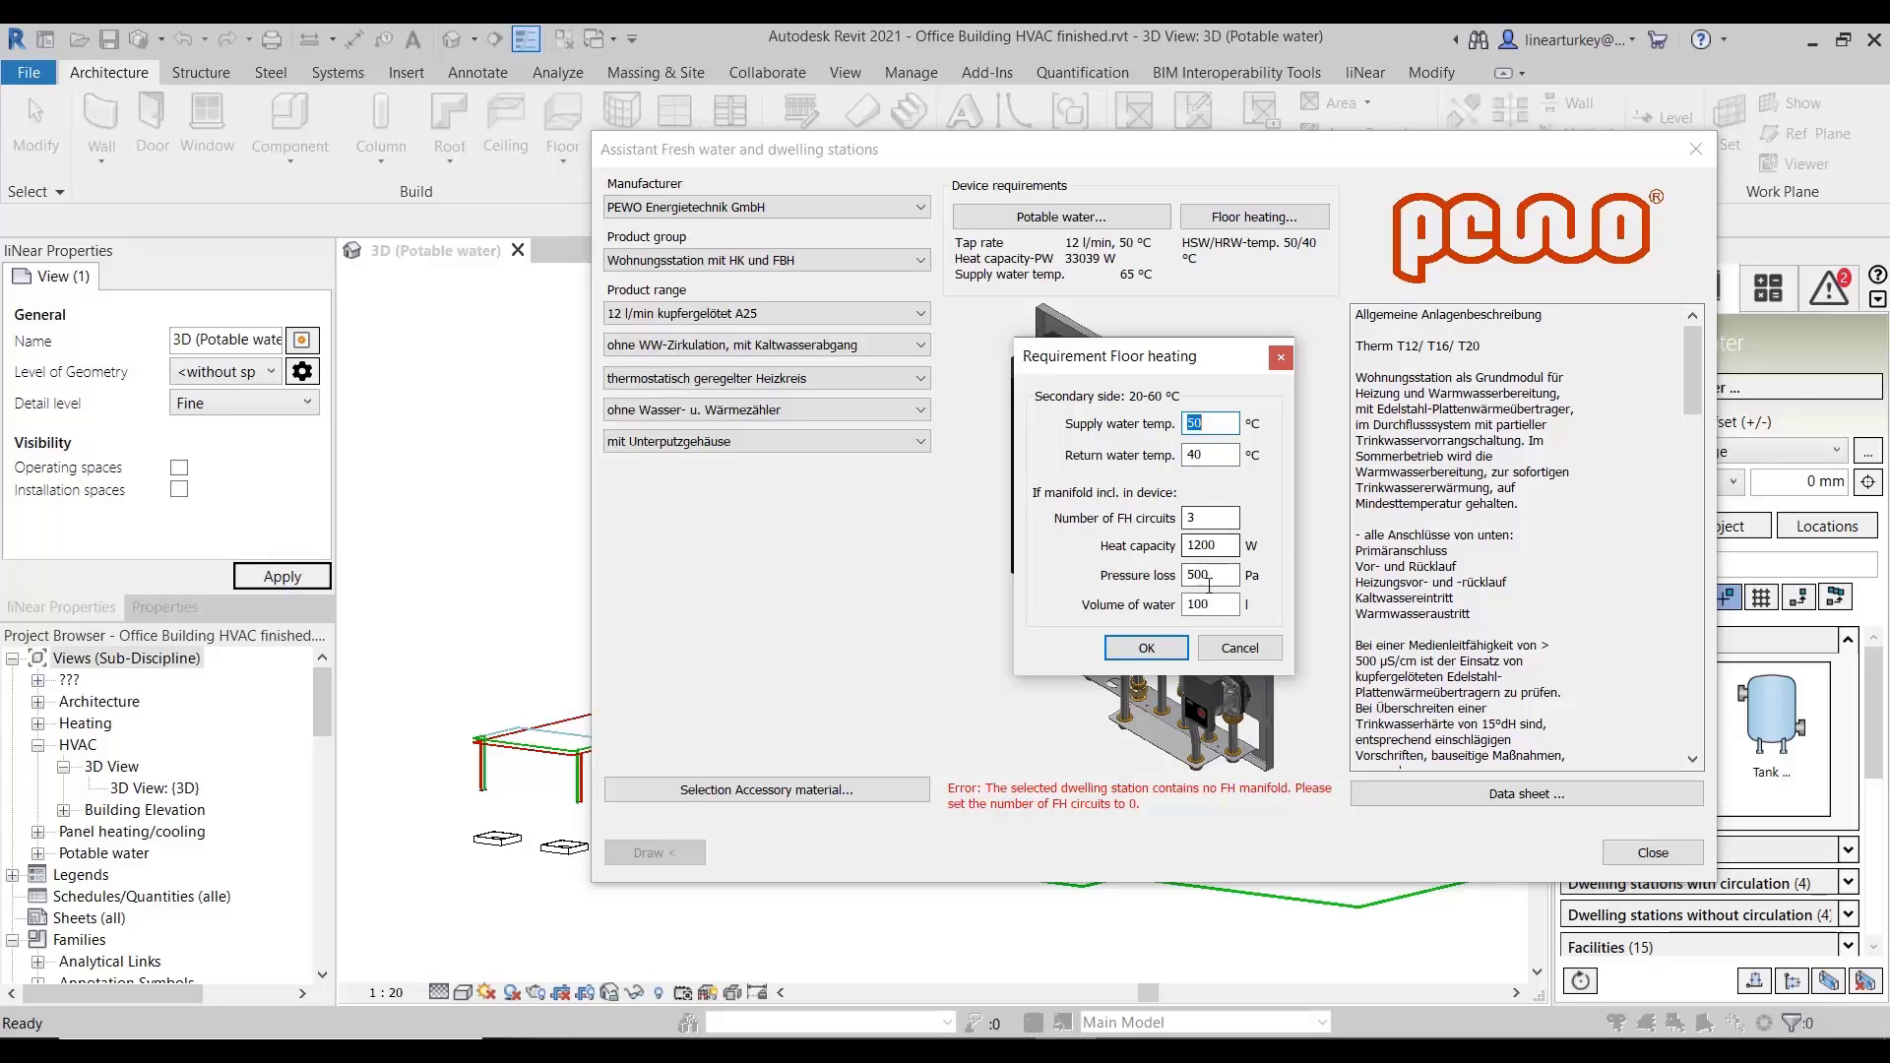
pyautogui.click(1281, 357)
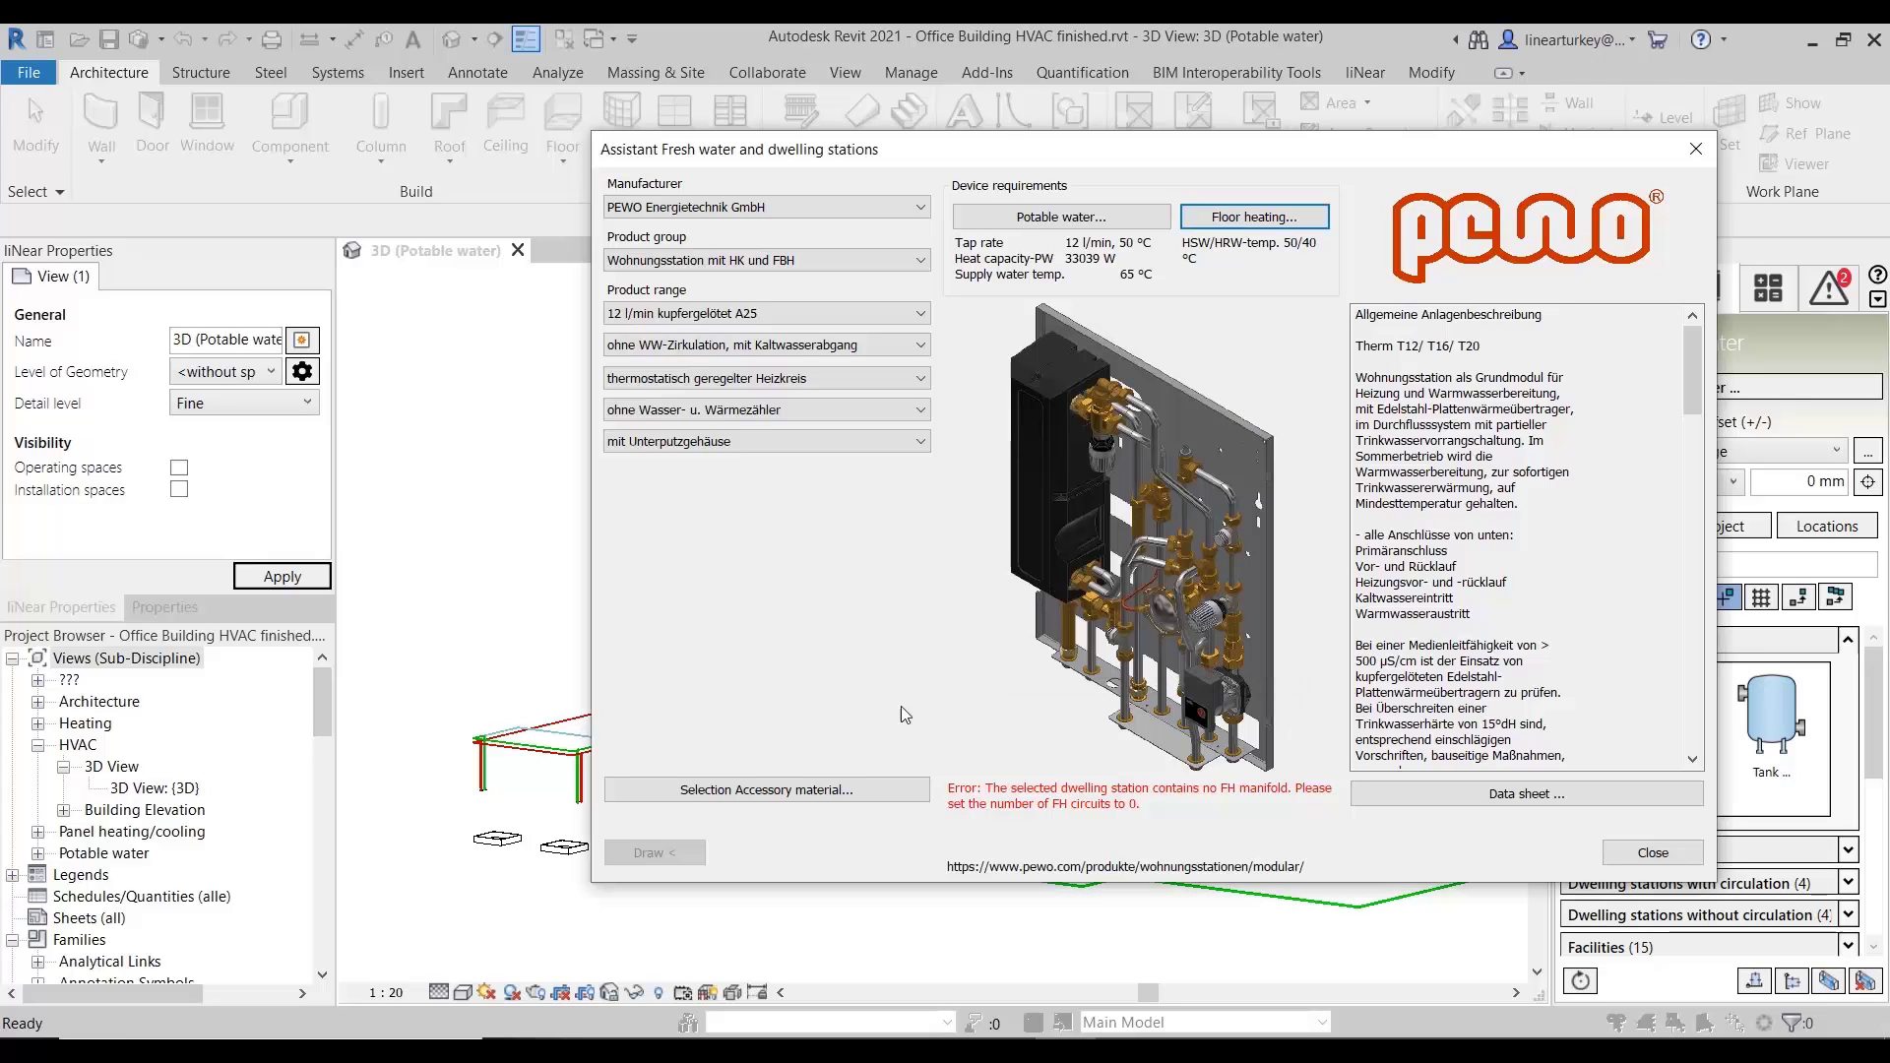
pyautogui.click(795, 794)
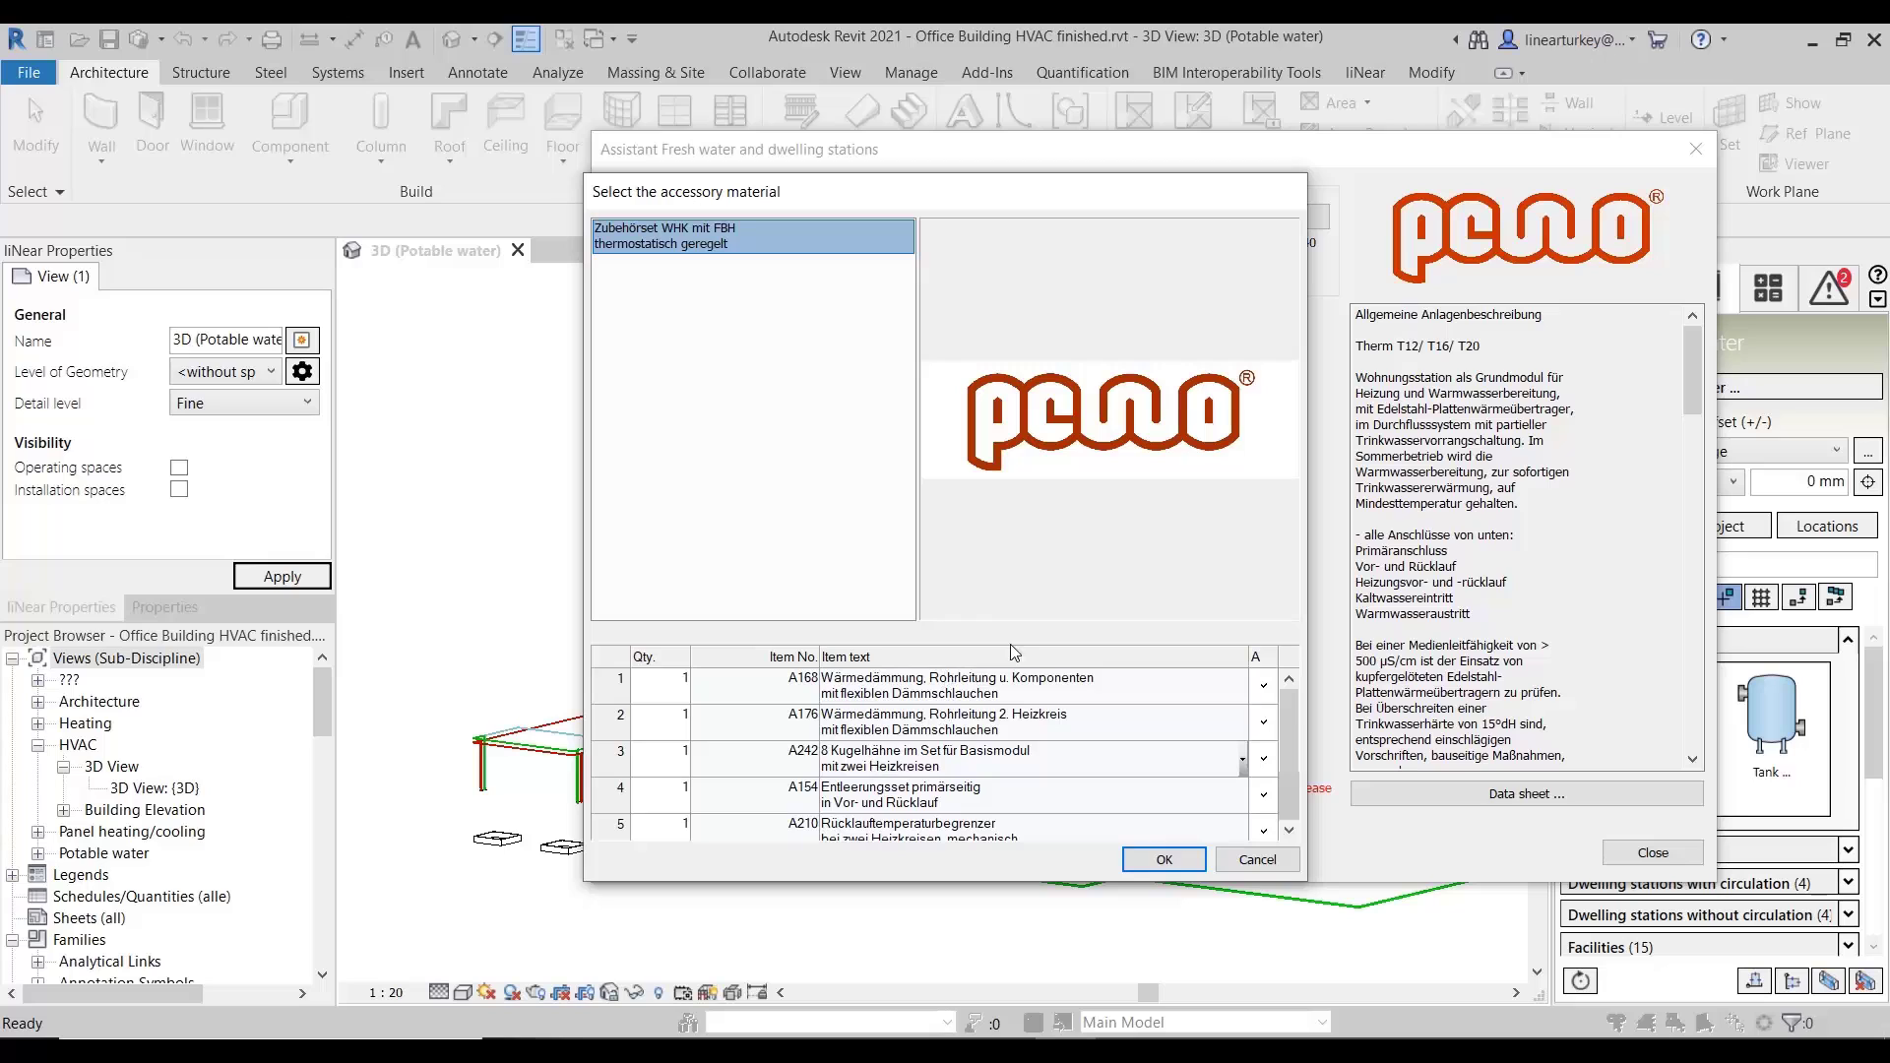
pyautogui.click(1164, 860)
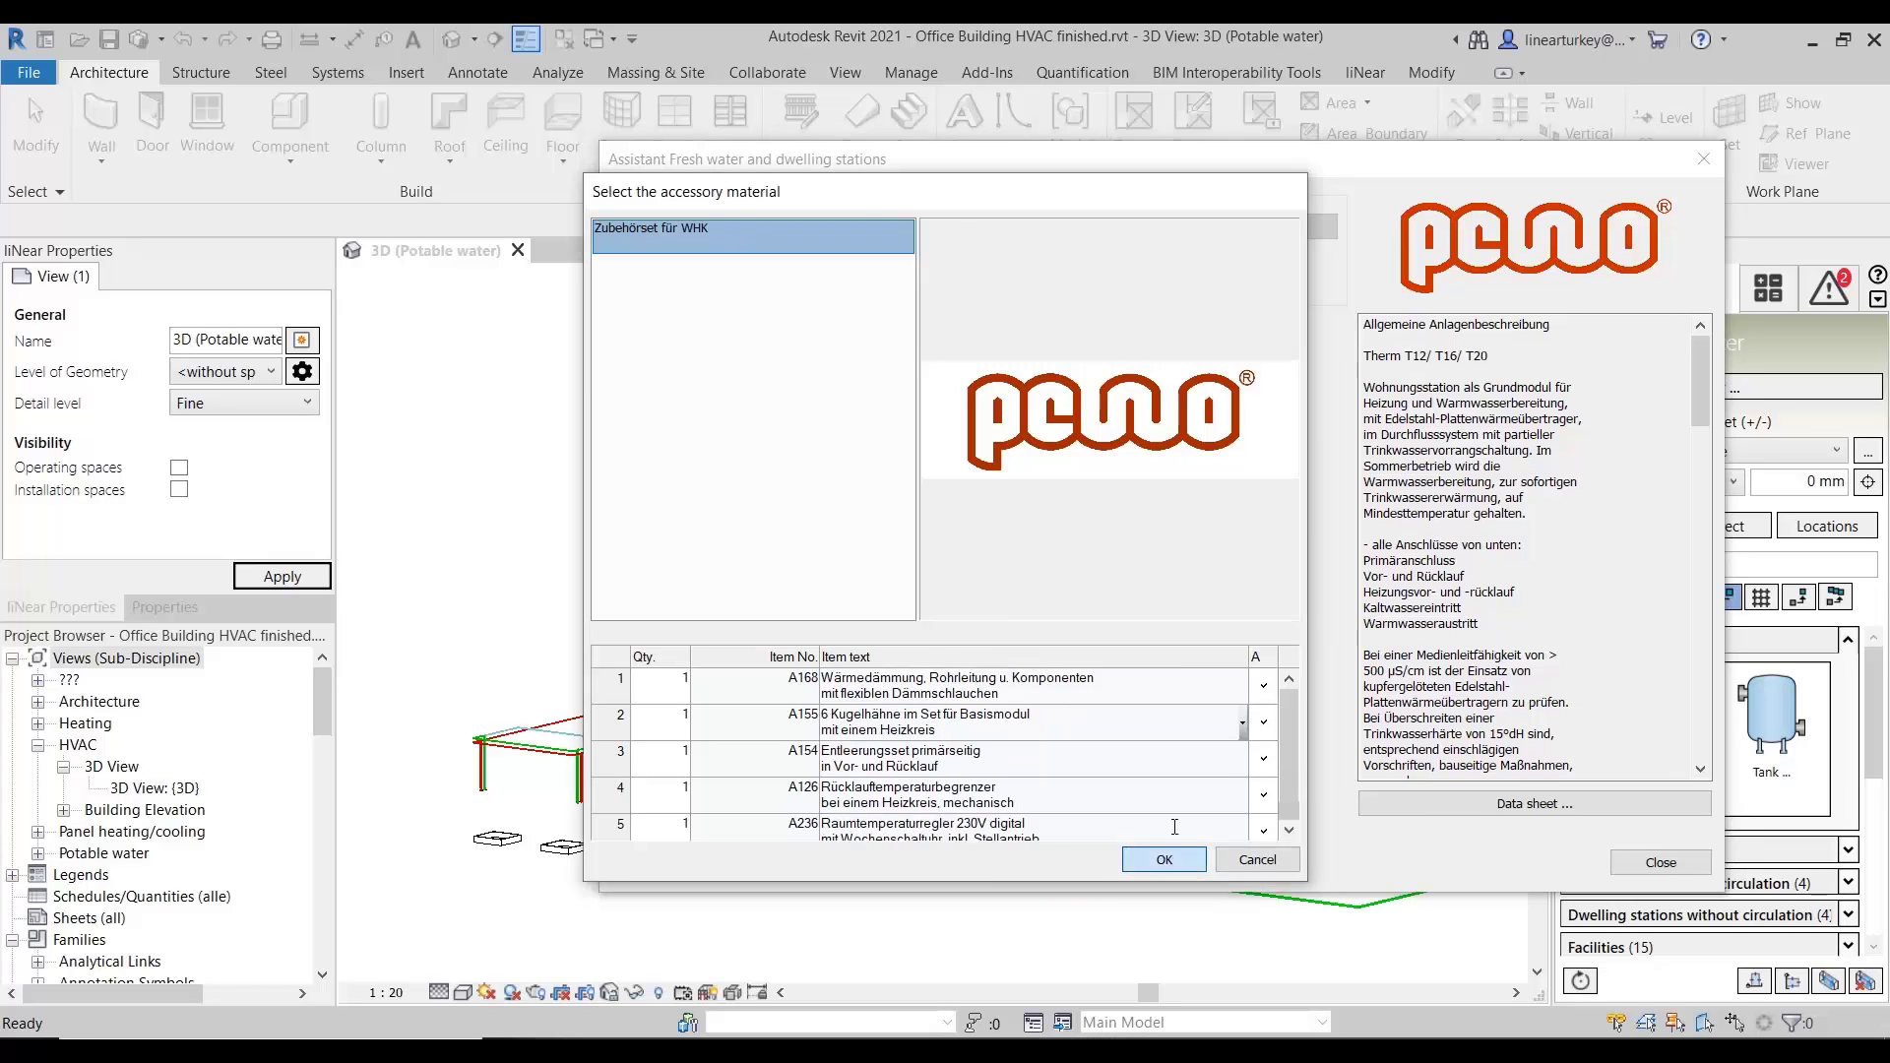
# - Switch the manufacturer to strawa Wärmetechnik GmbH, preview placing the dwelling station in the 3D view and cancel the placement
pyautogui.click(827, 219)
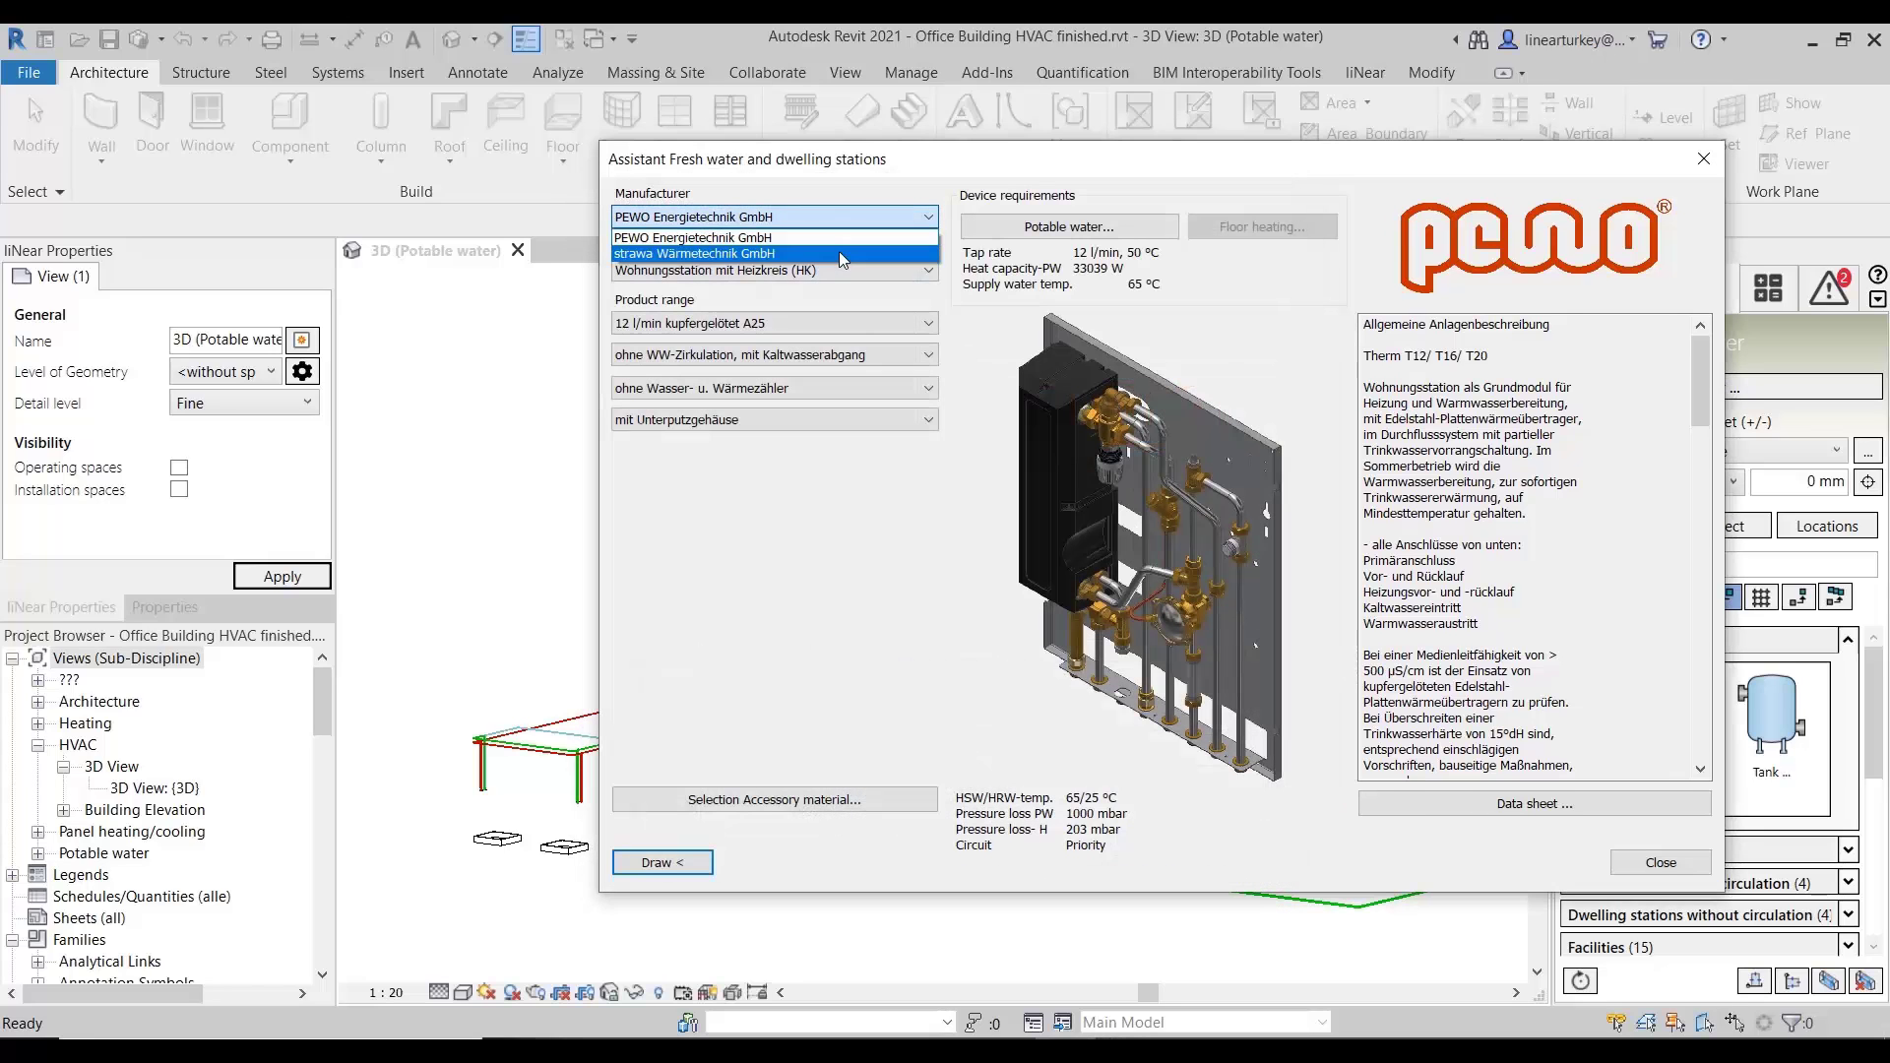
pyautogui.click(839, 251)
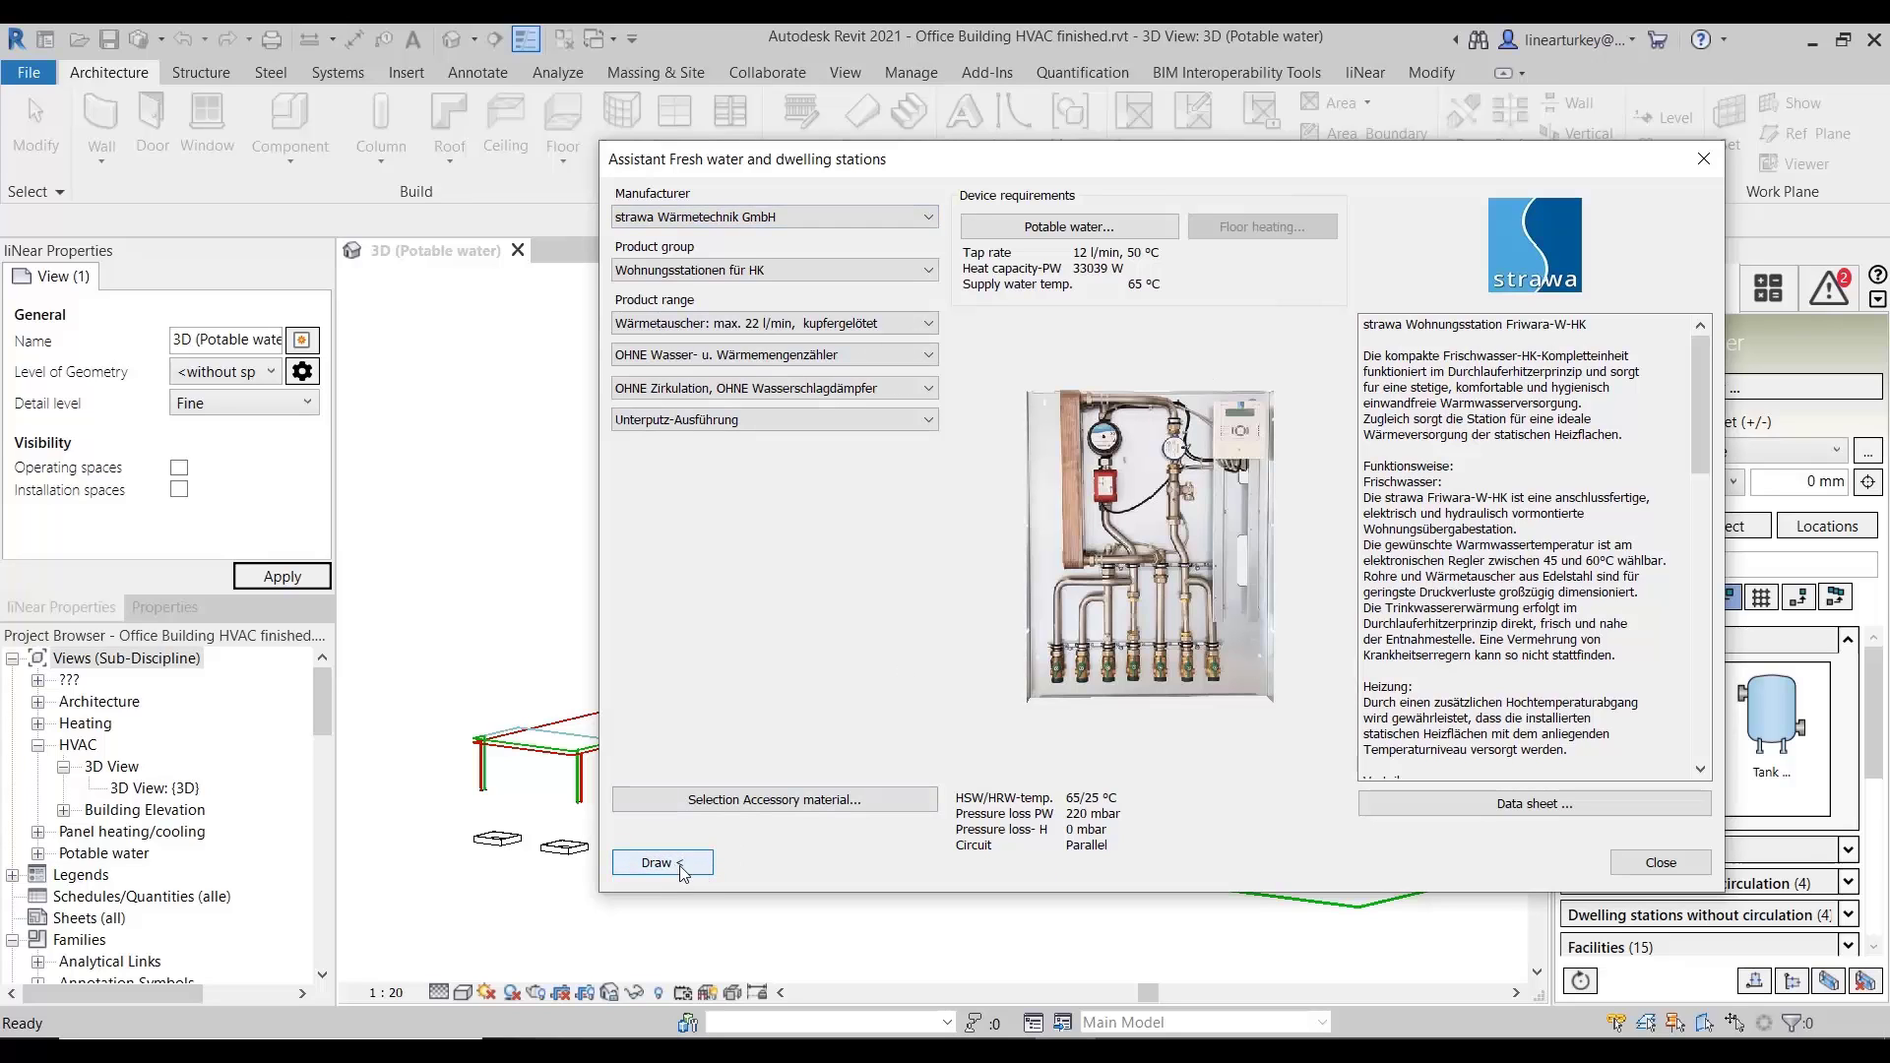
pyautogui.click(647, 871)
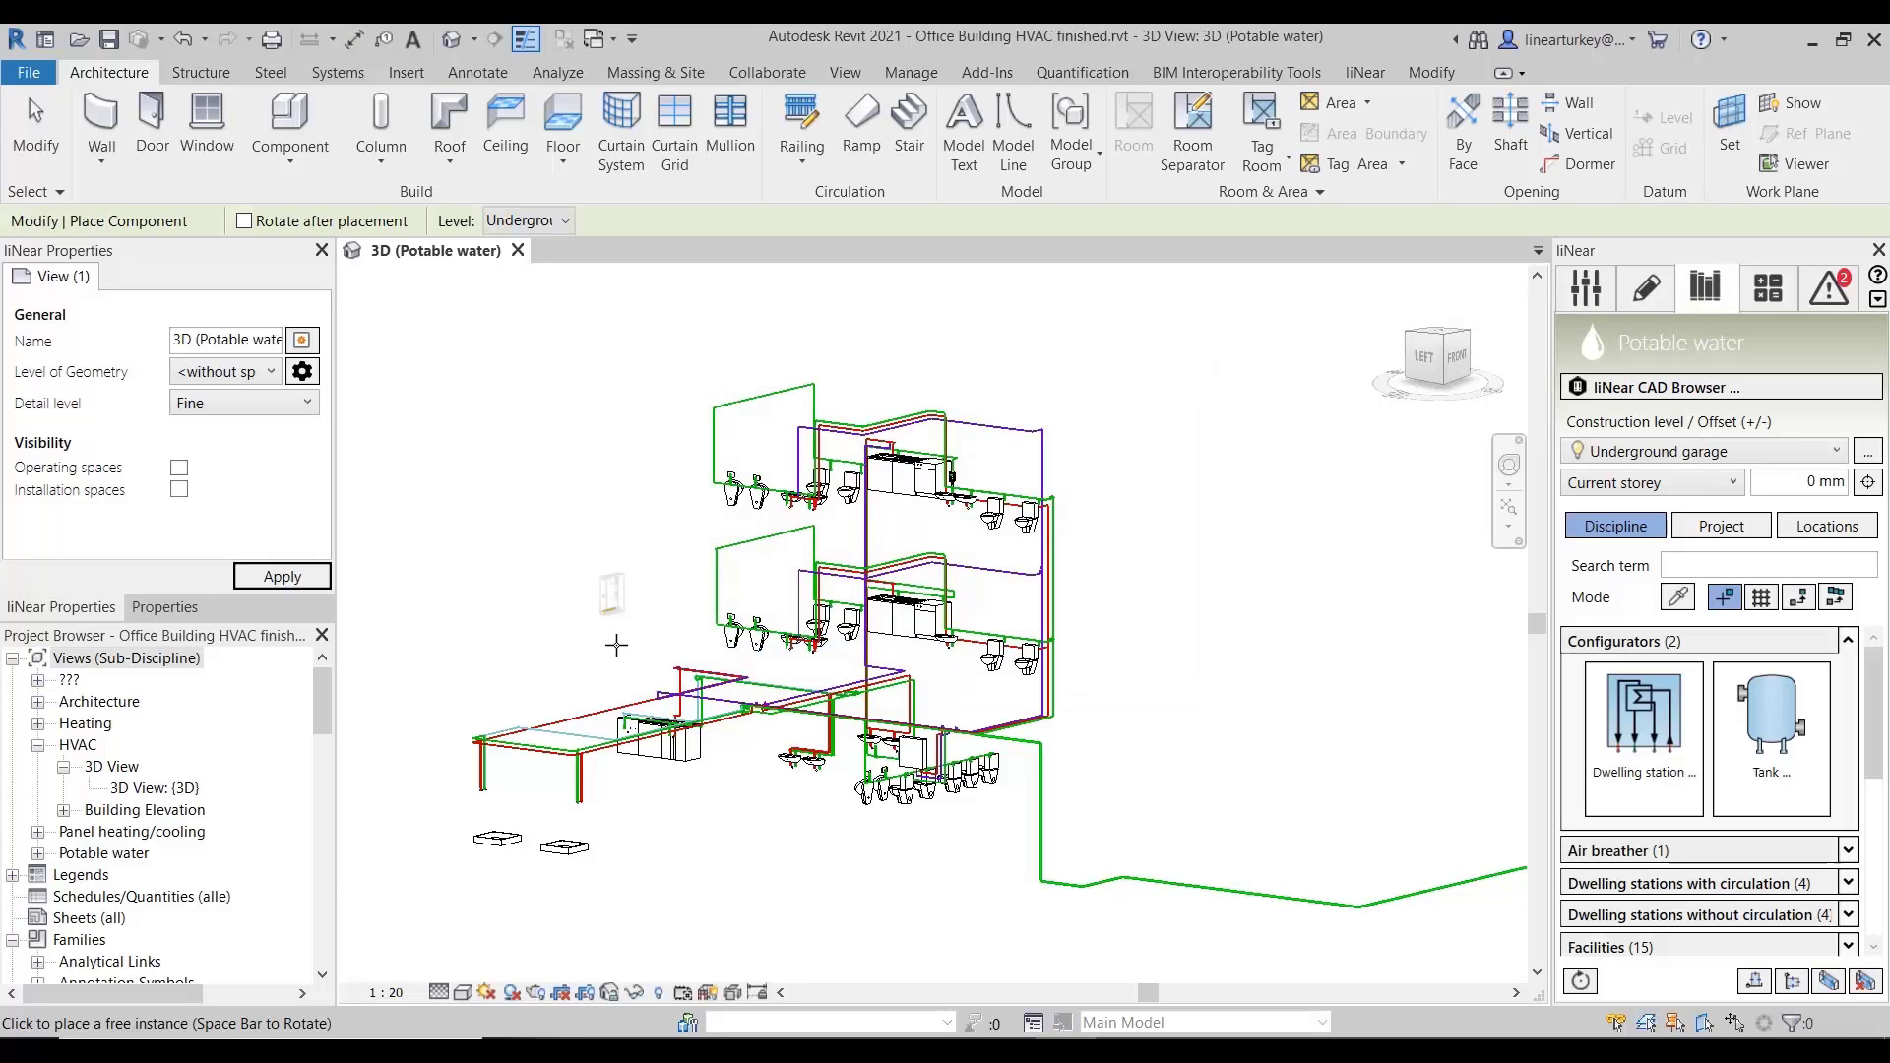
pyautogui.scroll(2, 630, 659)
pyautogui.scroll(3, 653, 616)
pyautogui.scroll(-1, 676, 735)
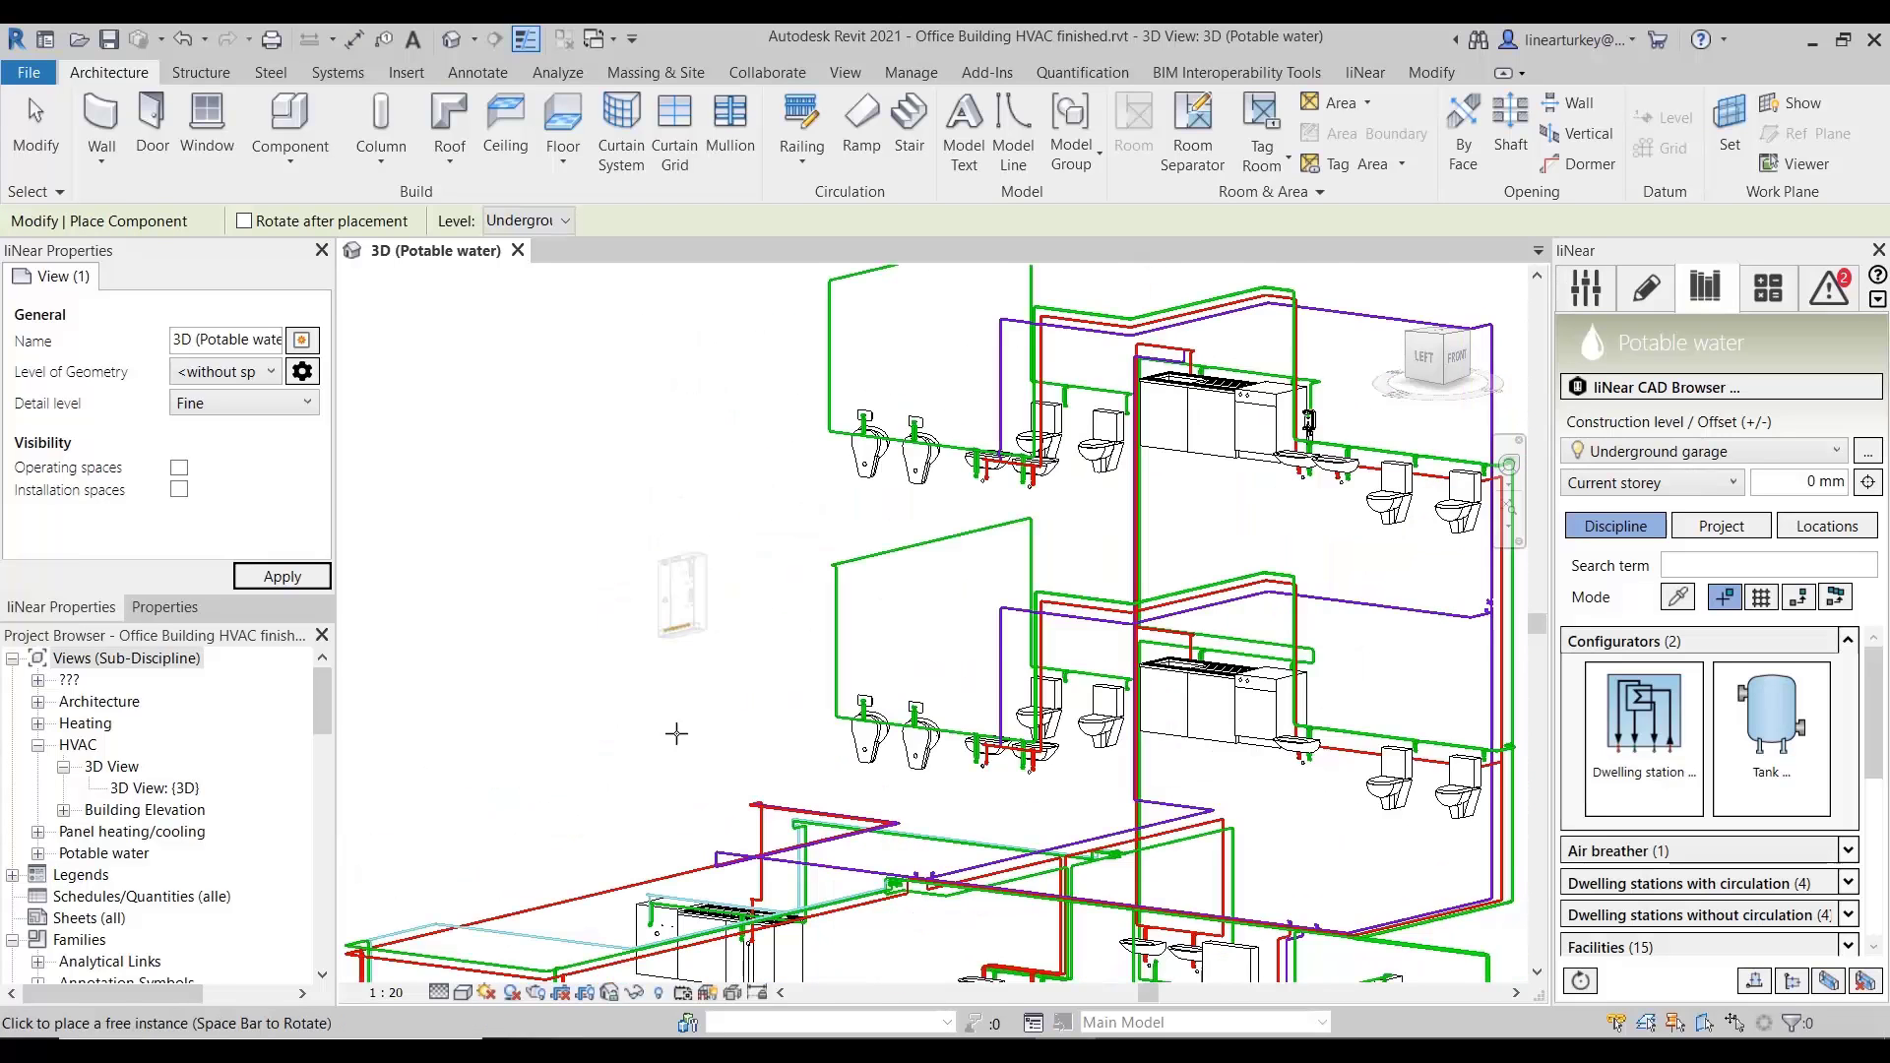
pyautogui.press('Escape')
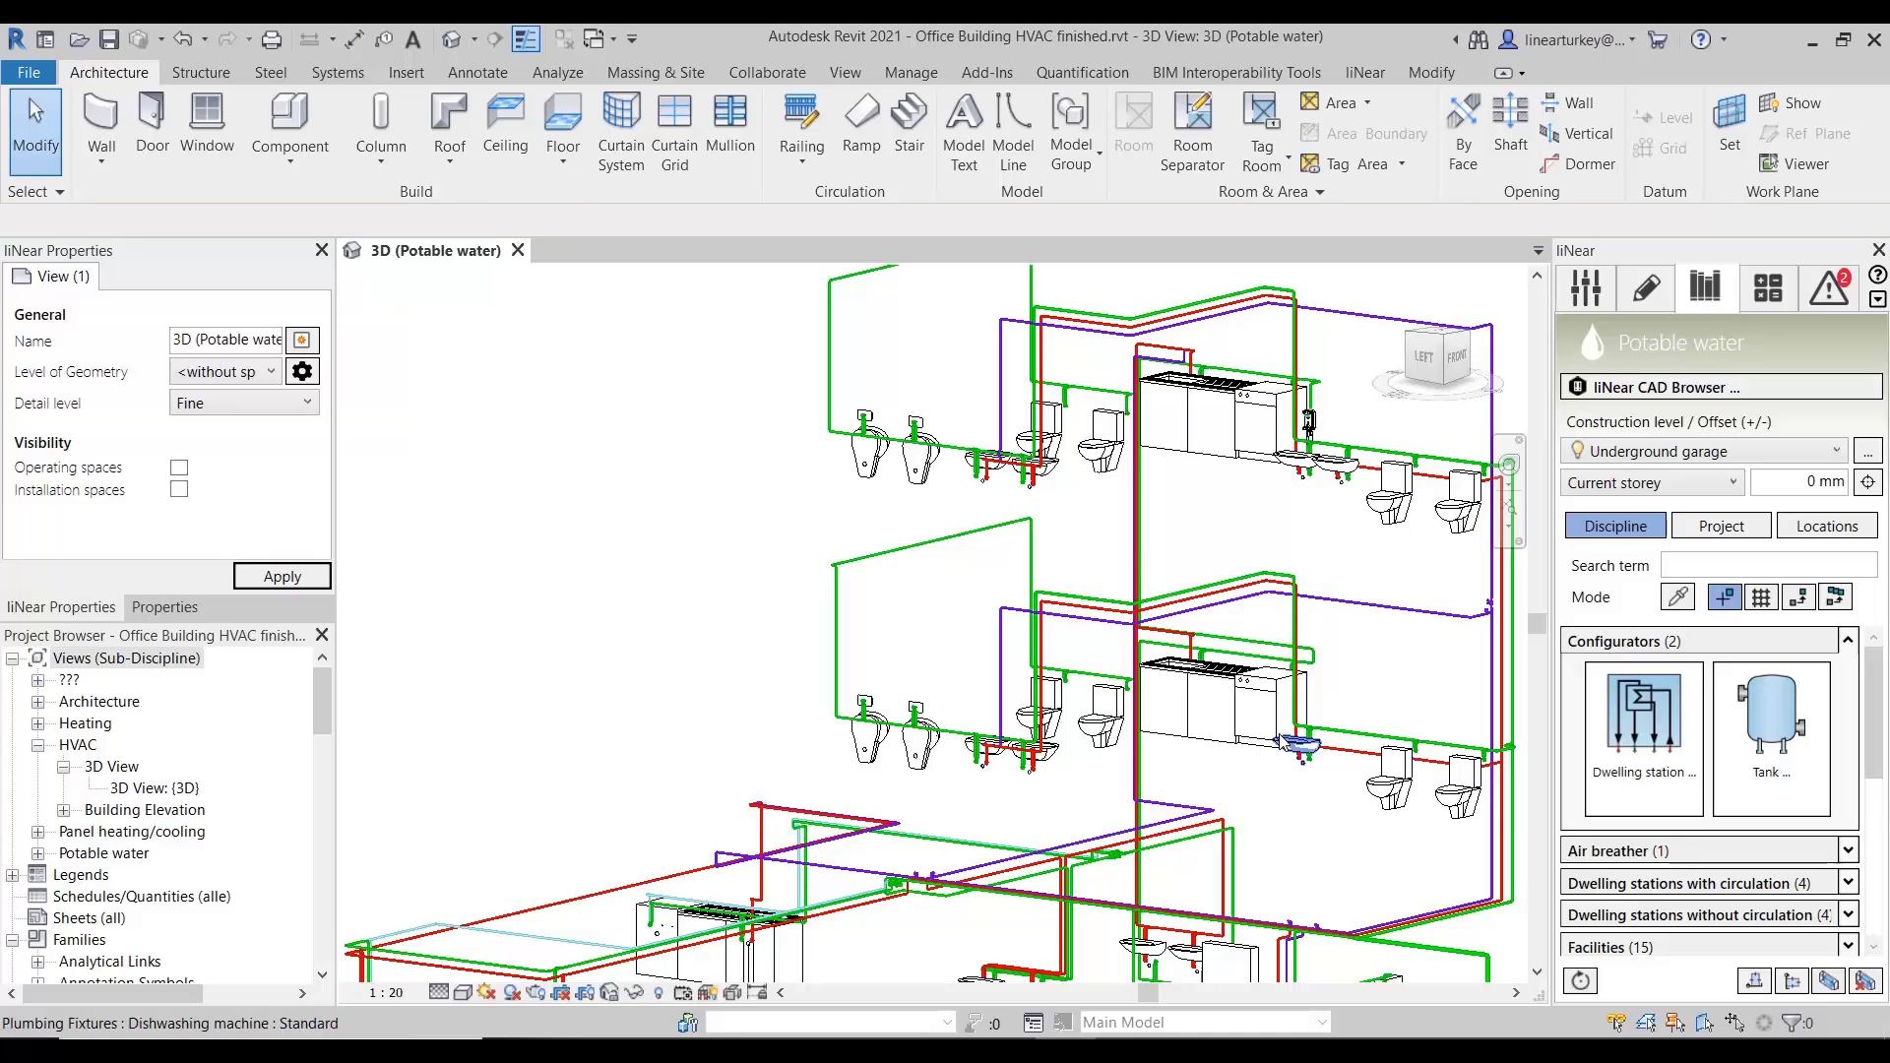
# - Open the tank configurator and compare the horizontal and vertical building types in the preview, keeping the round tank vertical
pyautogui.click(1772, 738)
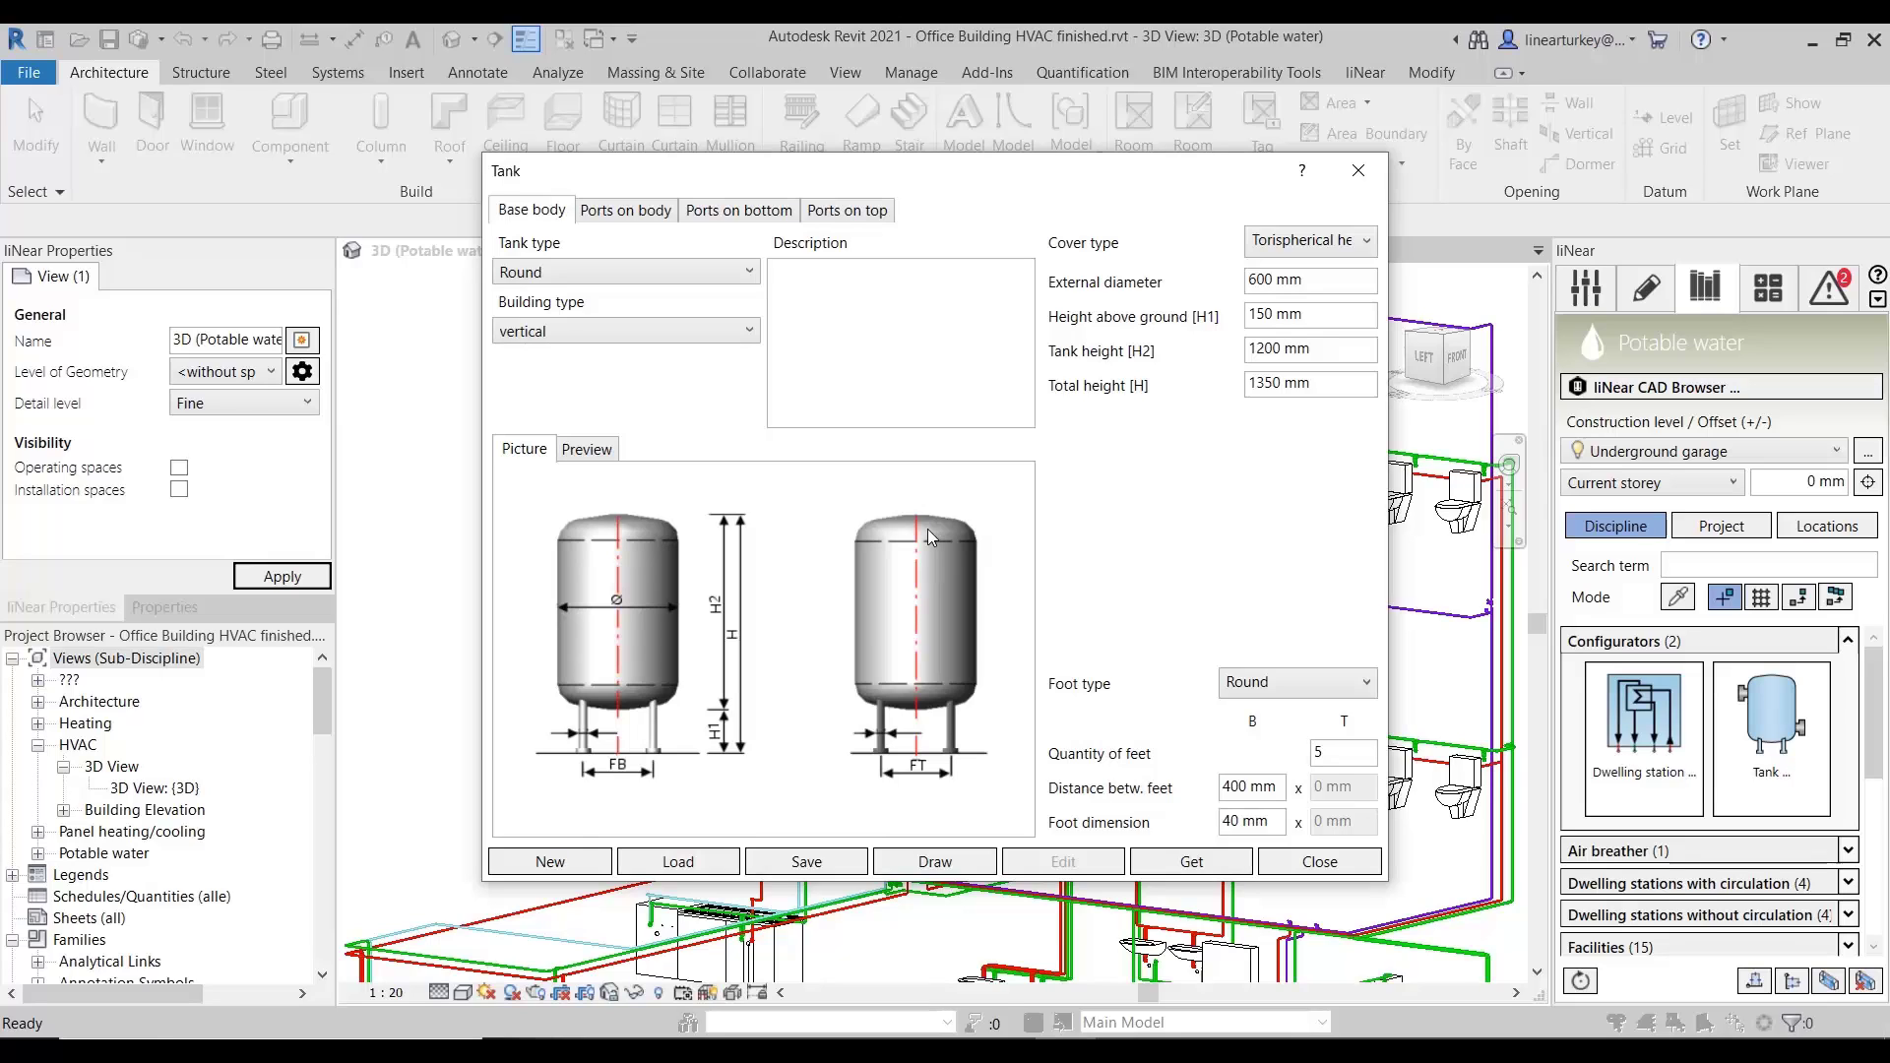
pyautogui.click(571, 452)
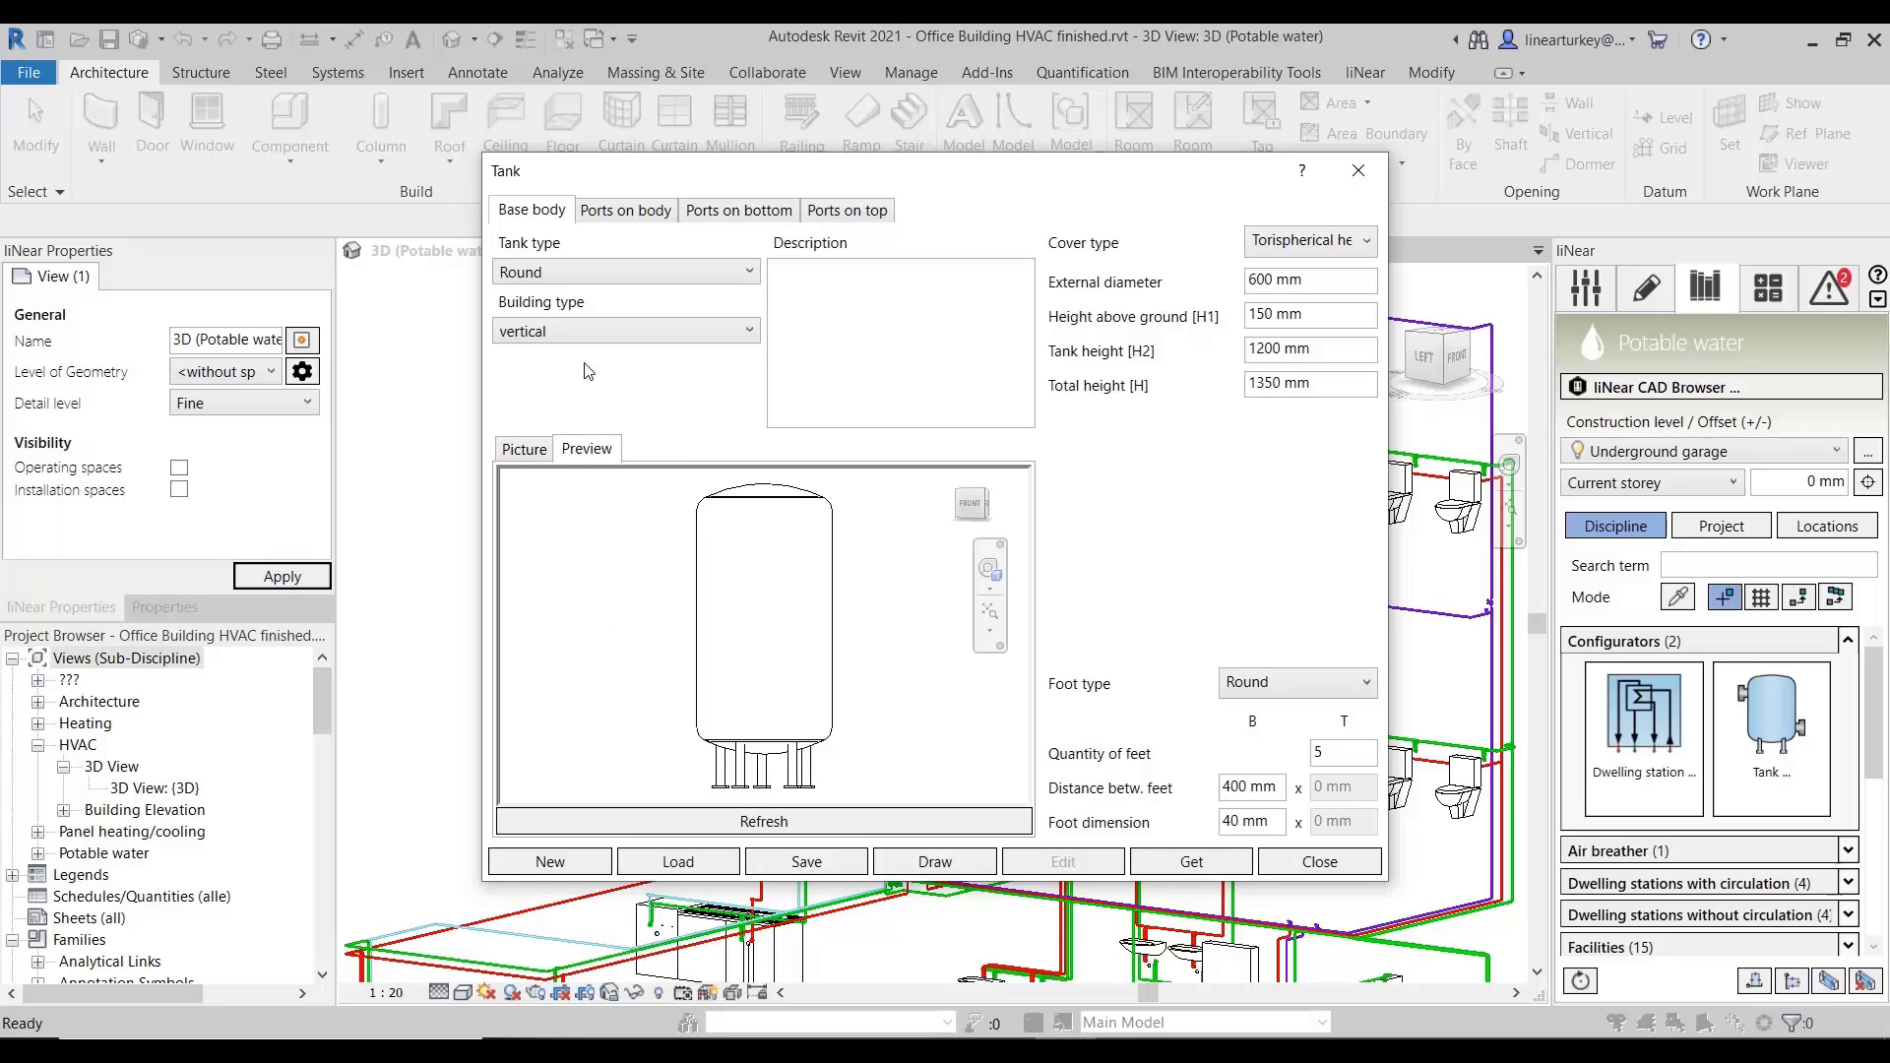
pyautogui.click(549, 332)
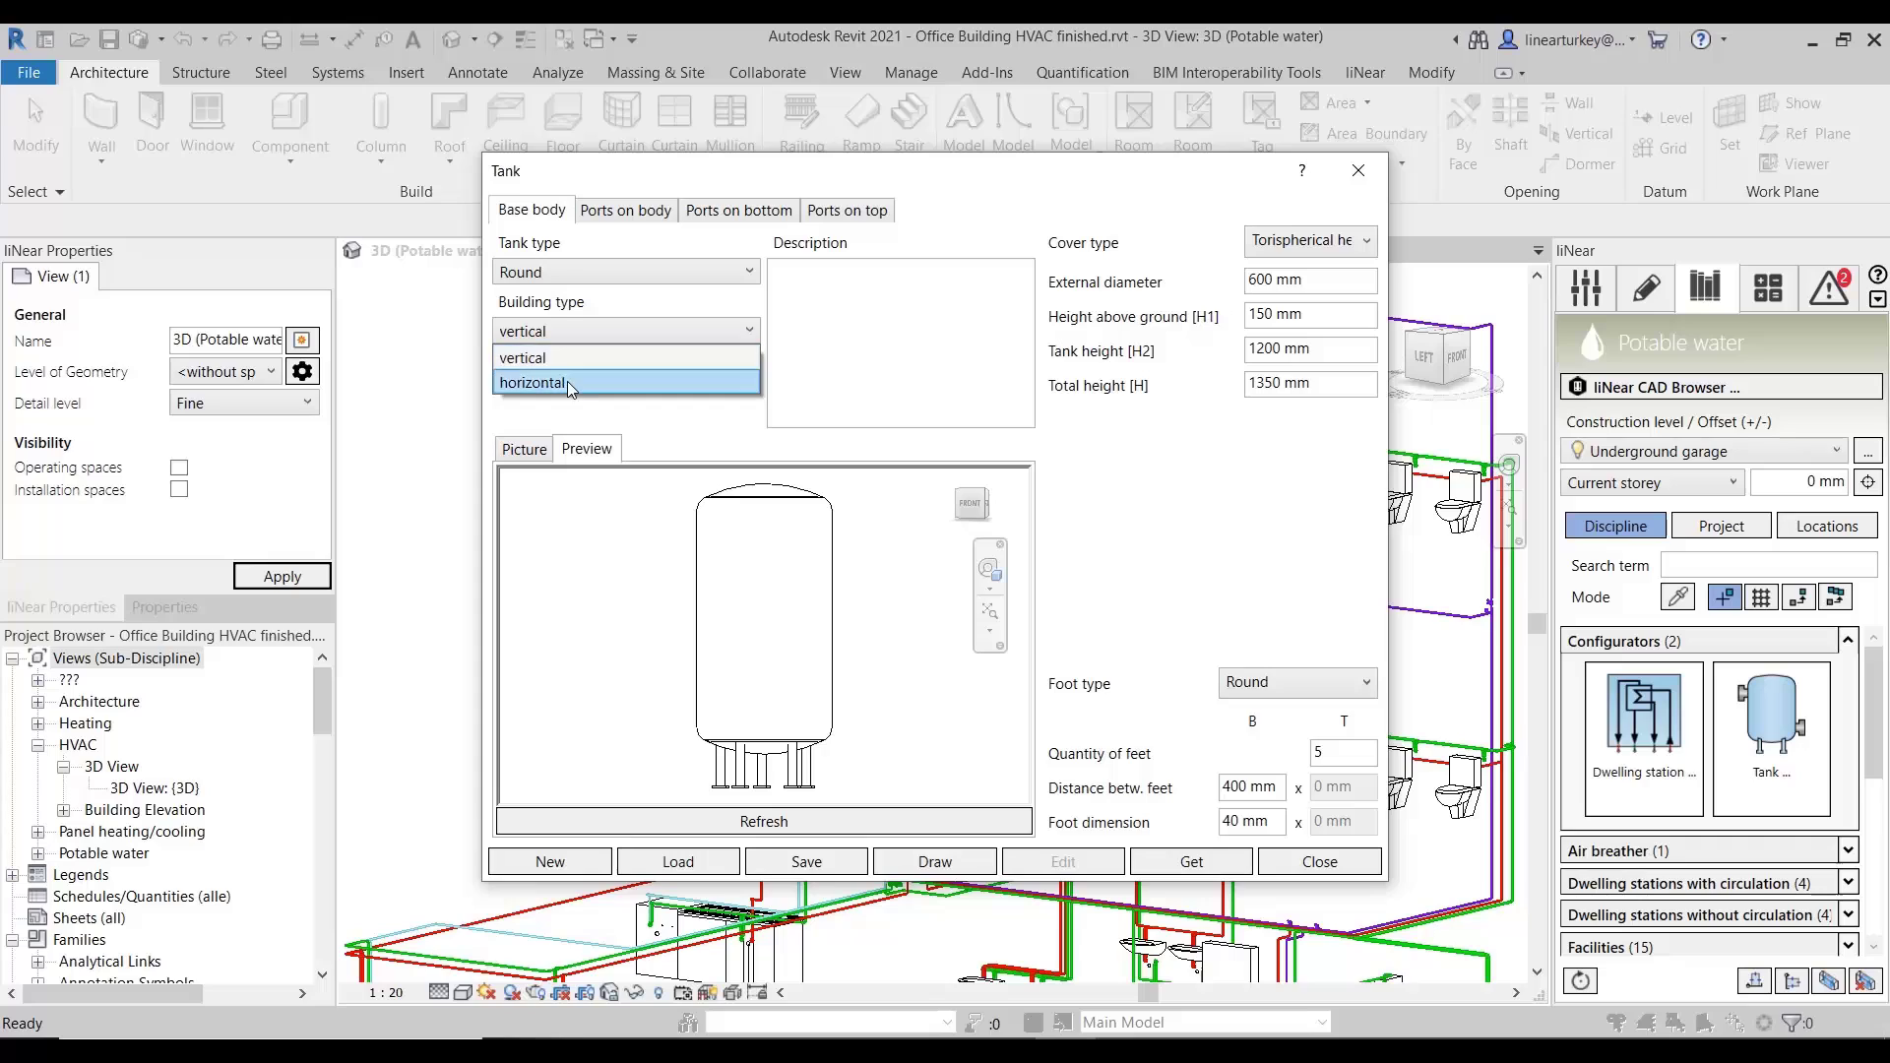
pyautogui.click(567, 381)
pyautogui.click(780, 820)
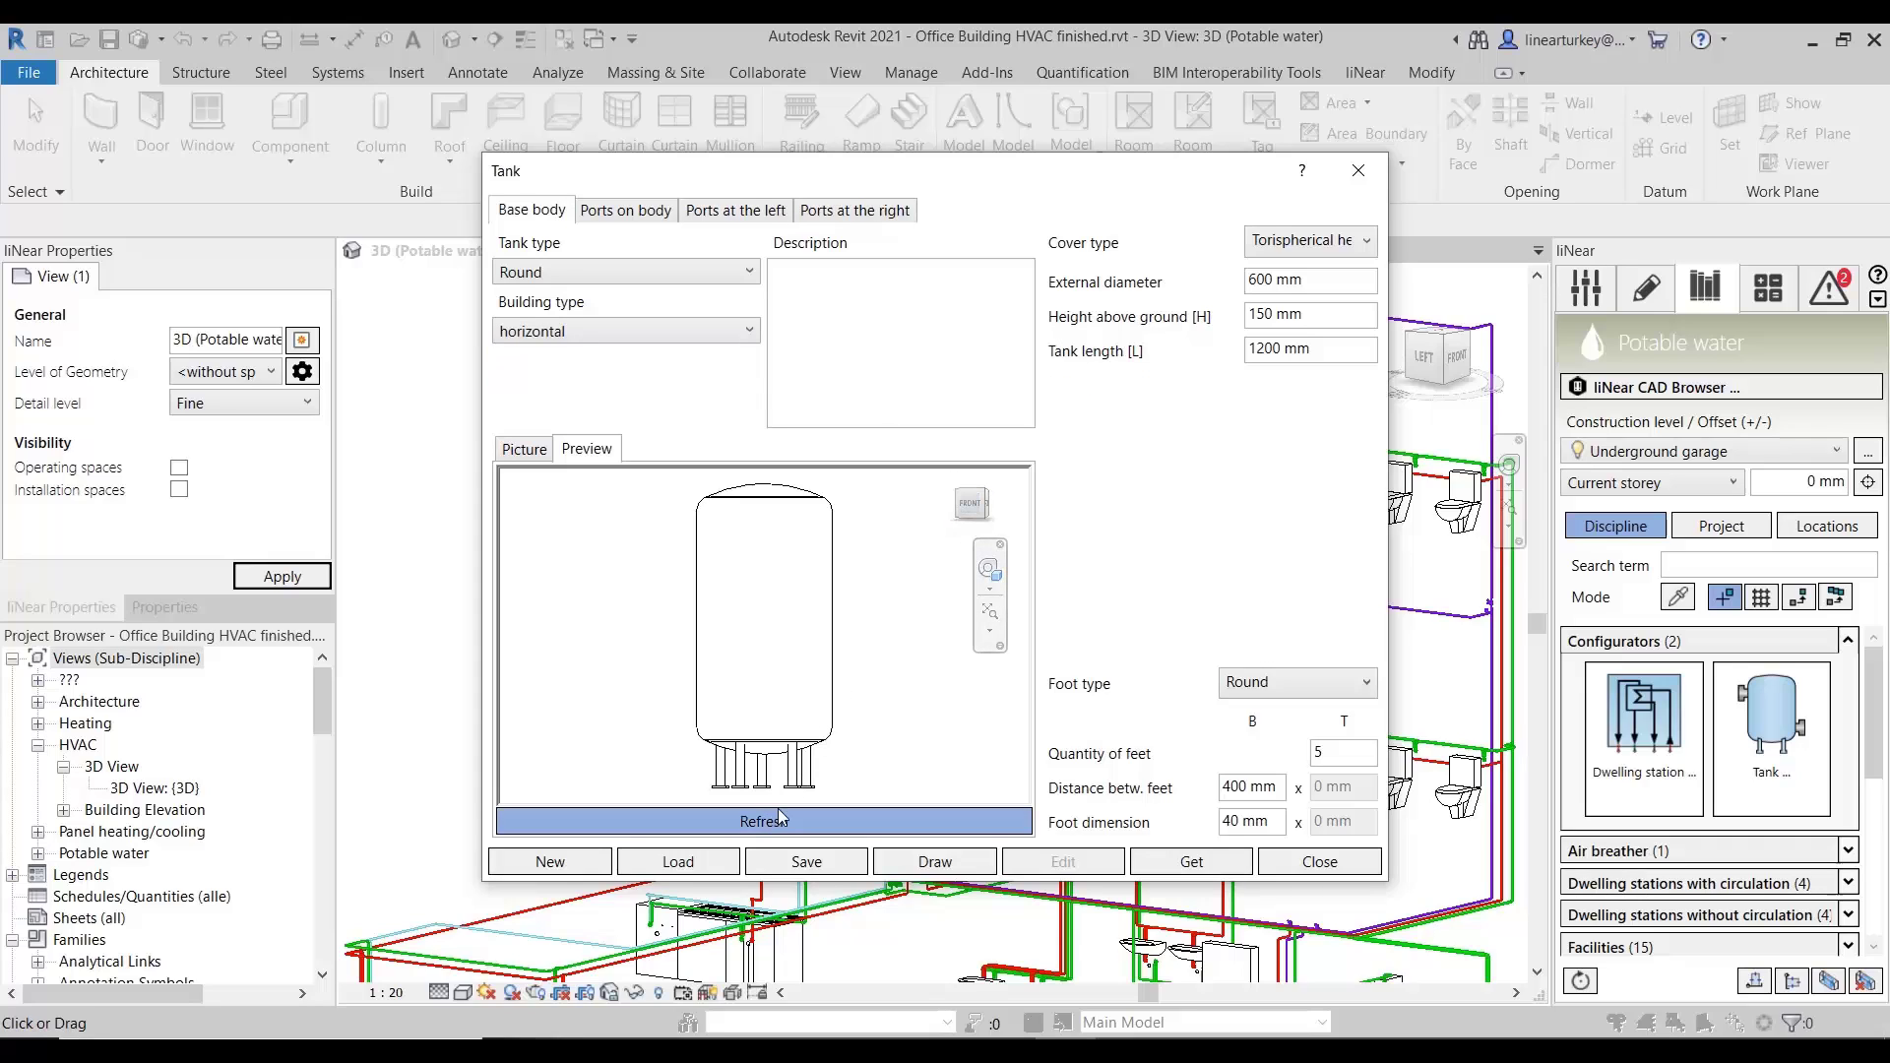
pyautogui.click(635, 331)
pyautogui.click(634, 364)
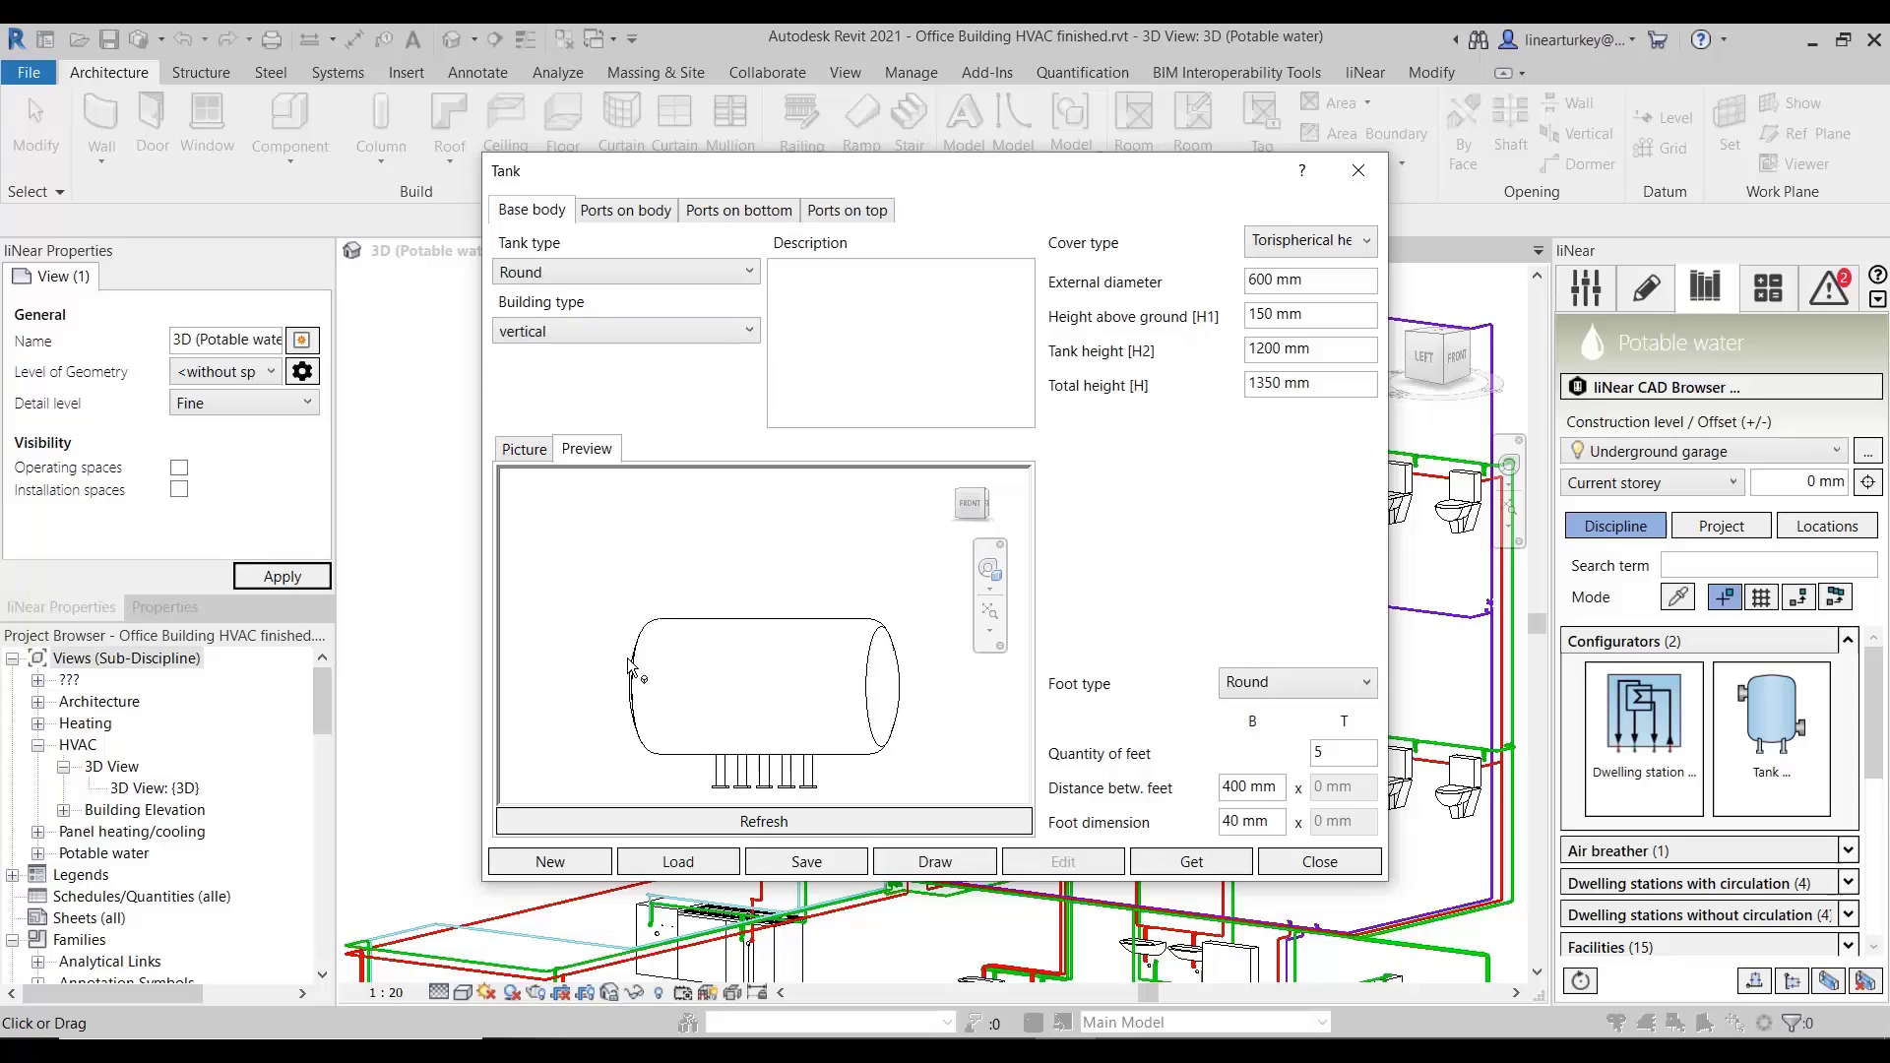
pyautogui.click(740, 820)
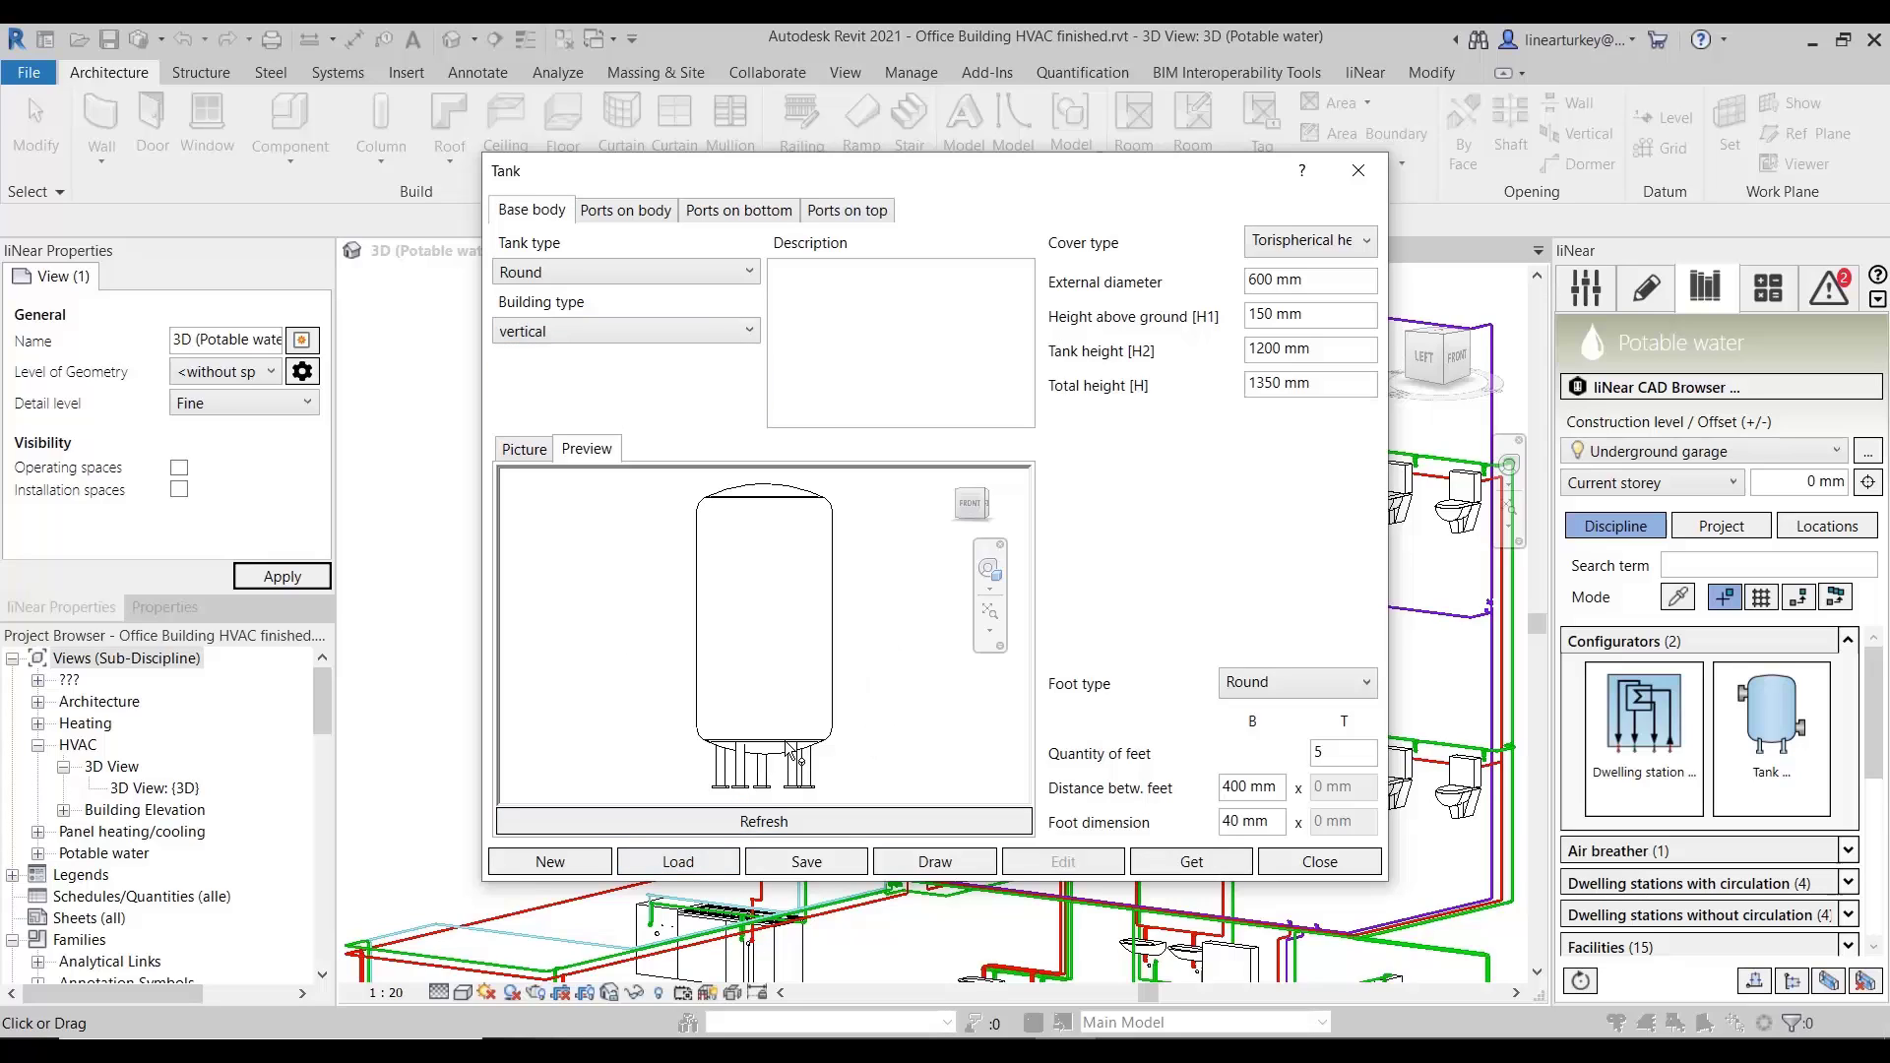
# - Add a new port on top of the tank, check its system class options and preview the tank
pyautogui.click(627, 214)
pyautogui.click(730, 223)
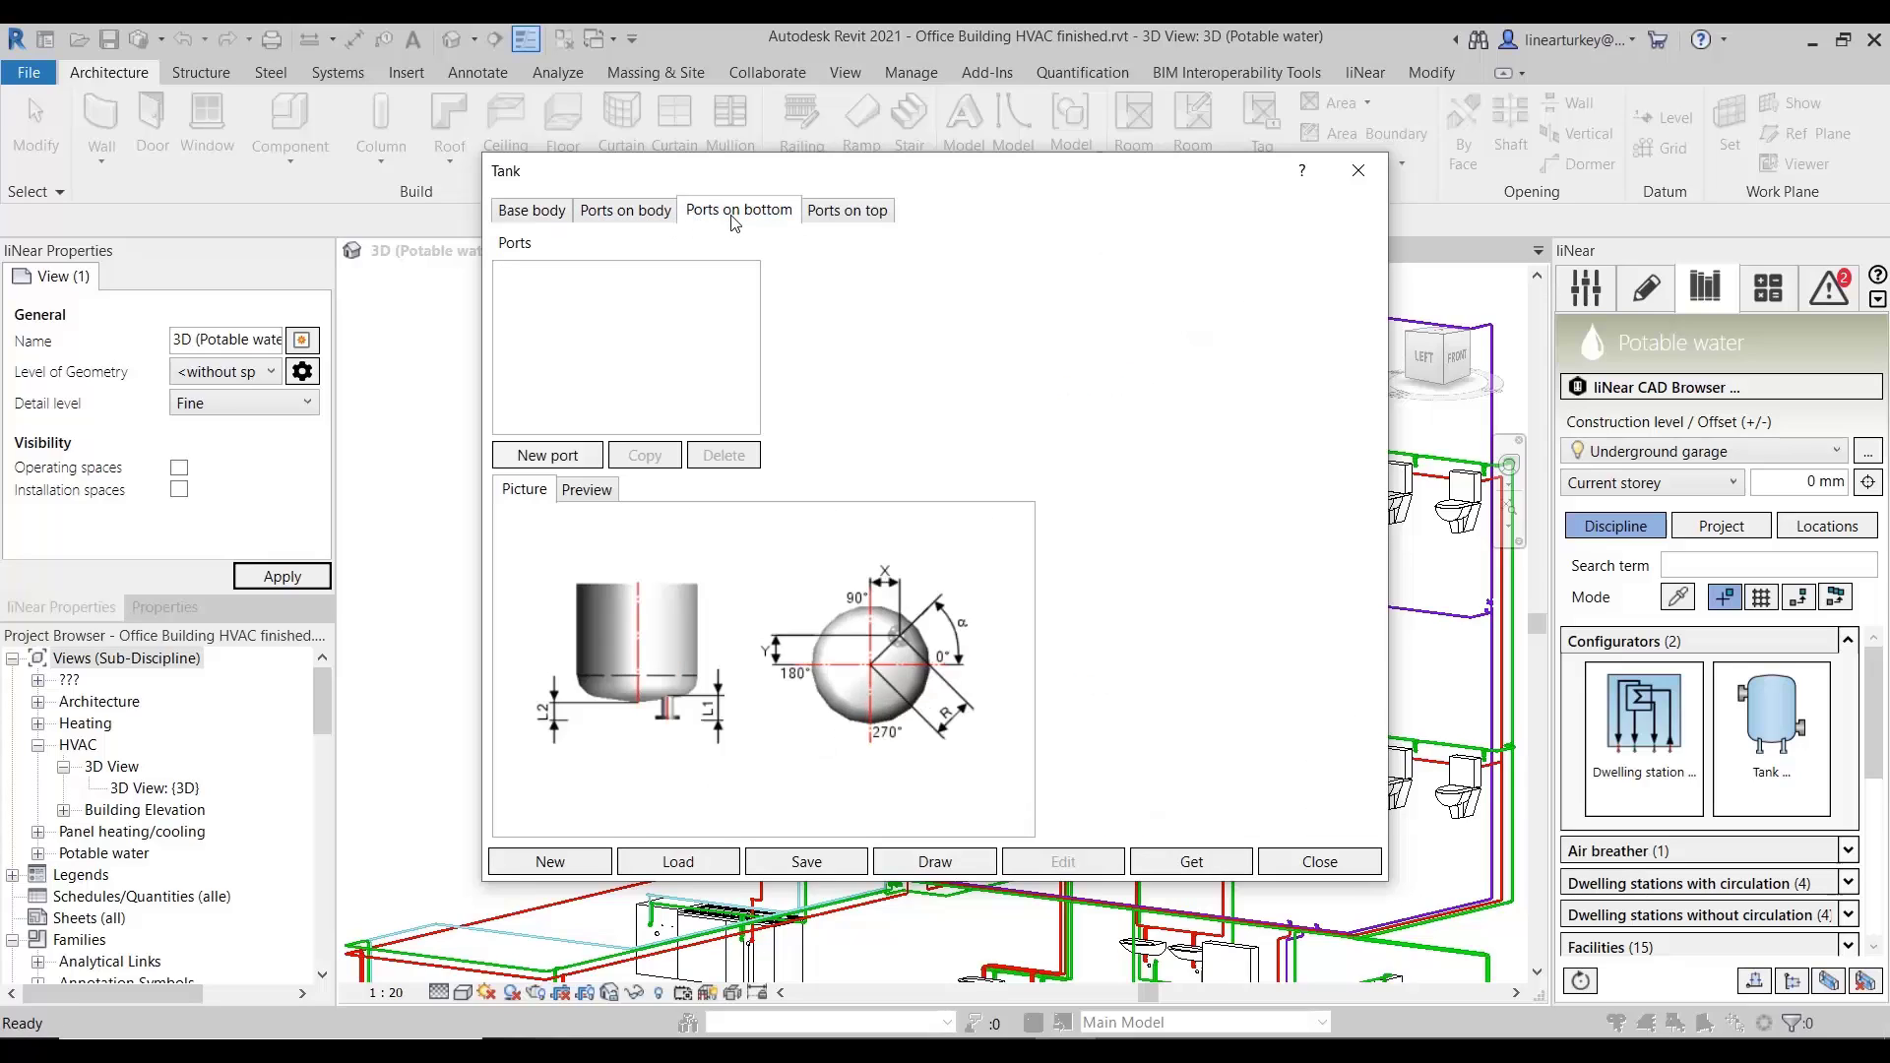
pyautogui.click(879, 219)
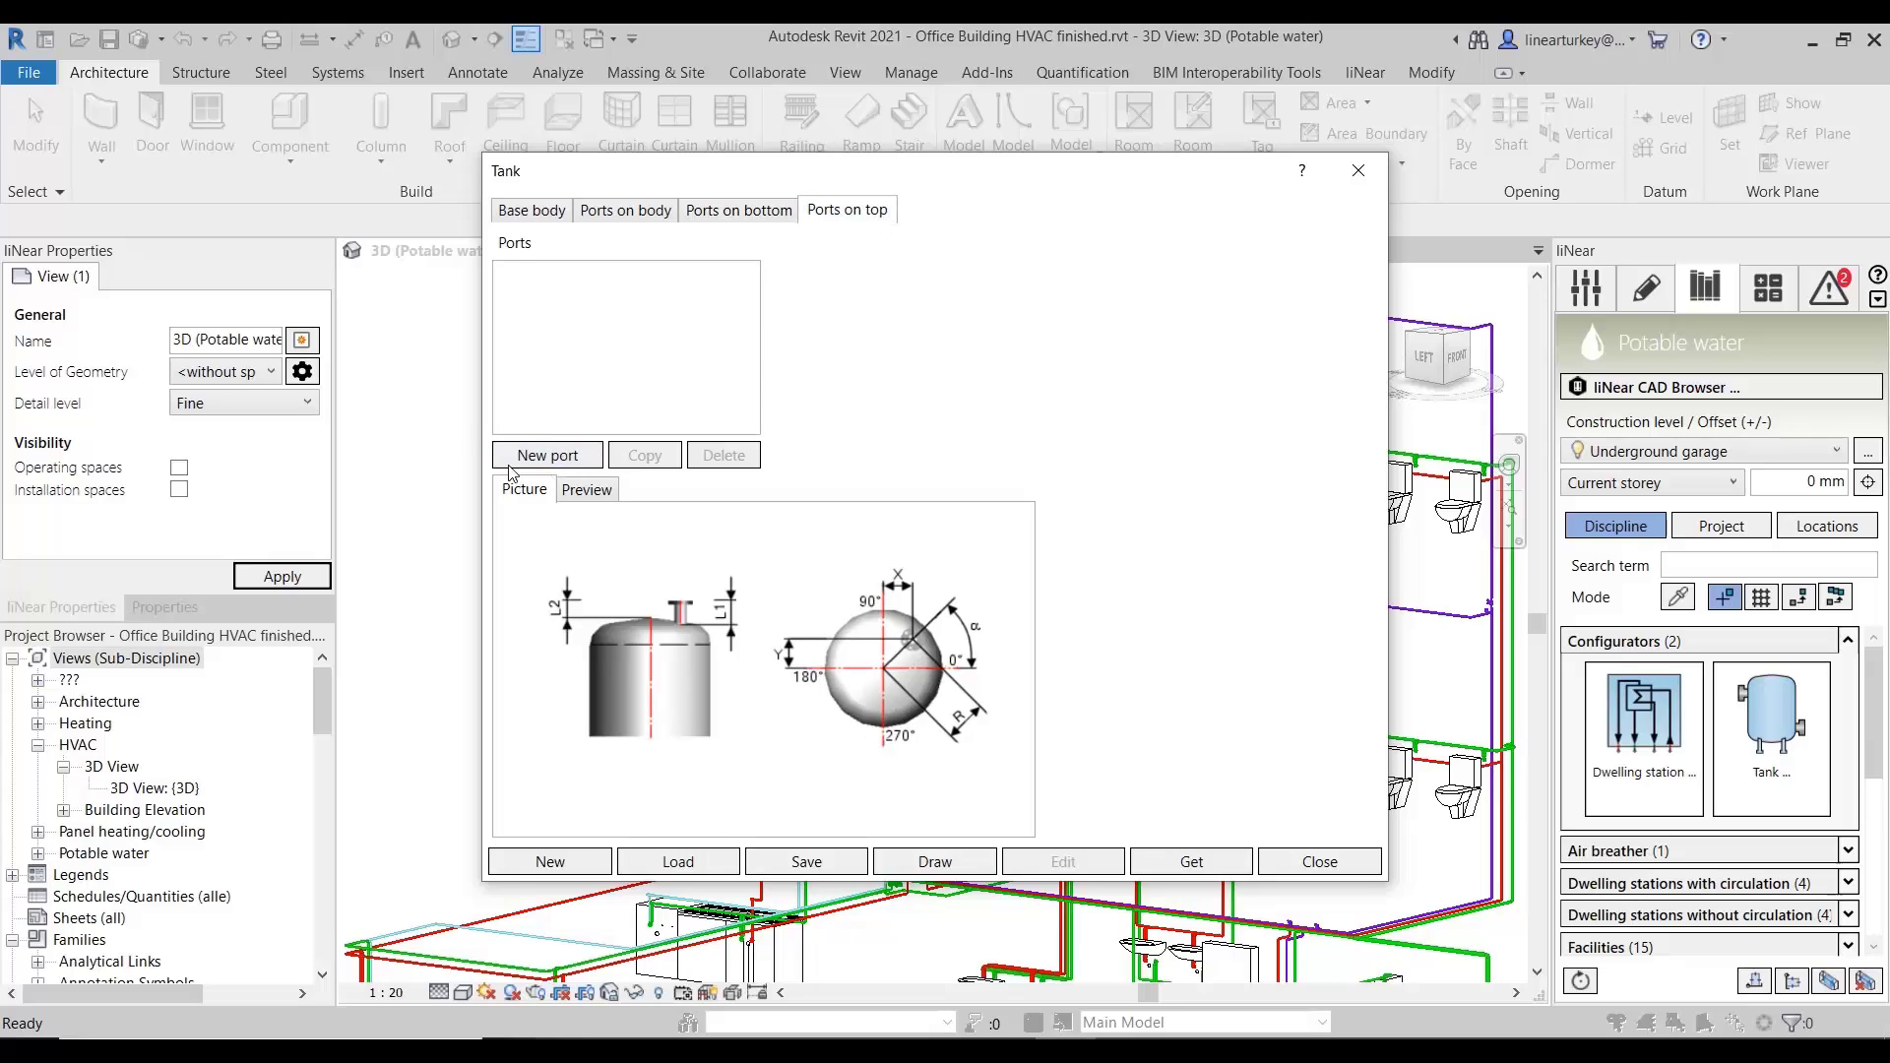
pyautogui.click(543, 459)
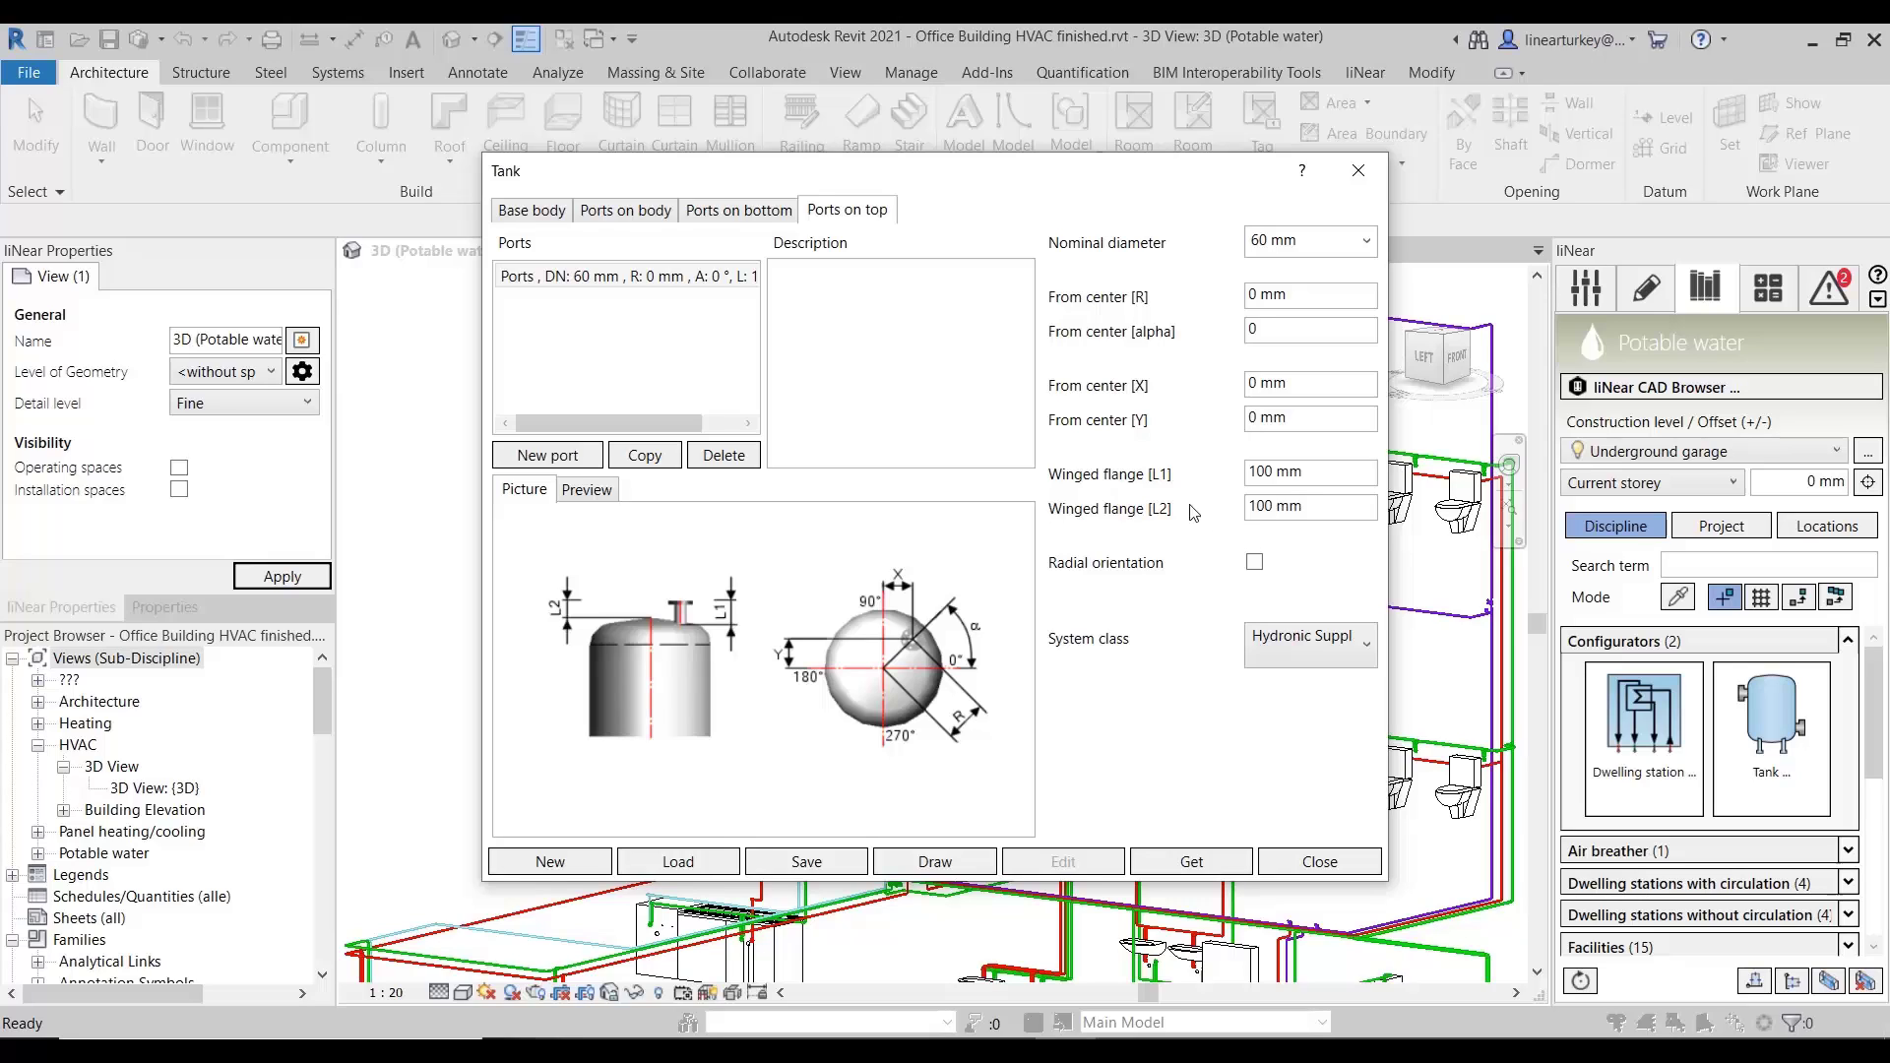
pyautogui.click(1338, 665)
pyautogui.click(1369, 588)
pyautogui.click(594, 492)
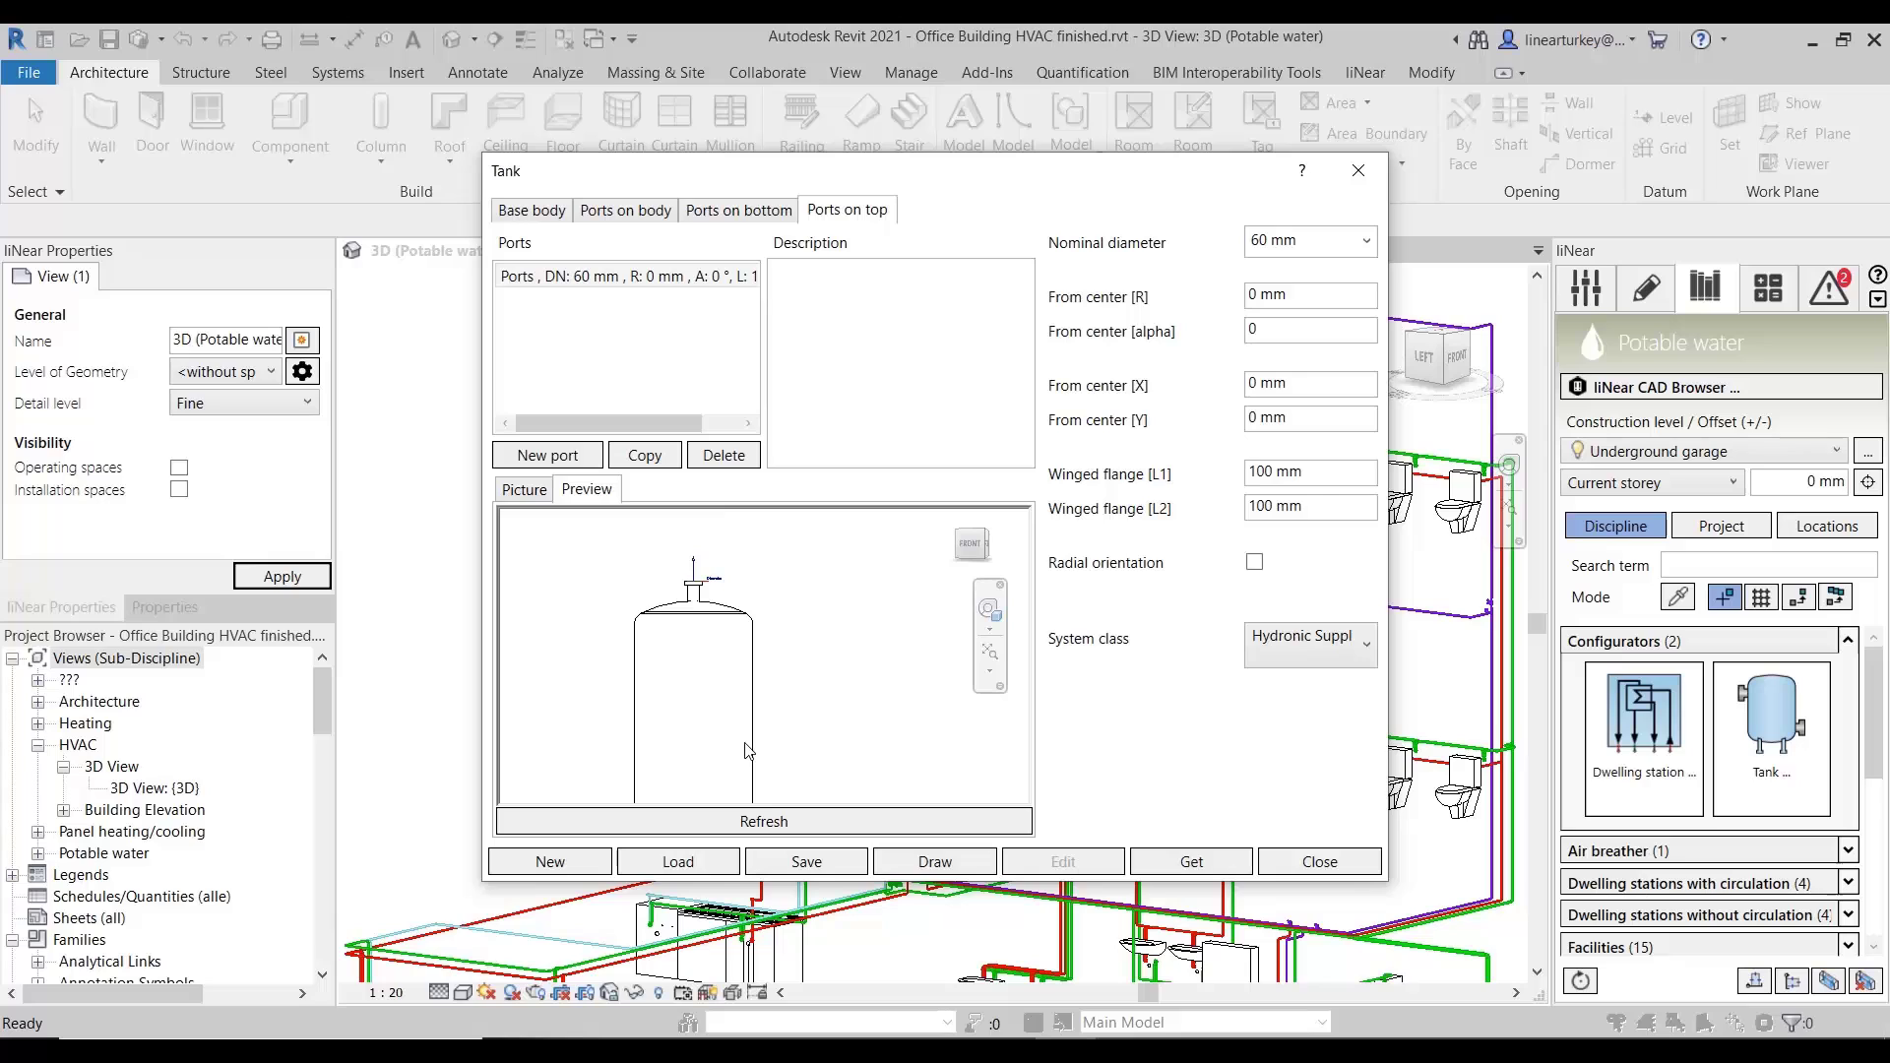
# - Place one instance of the configured tank in the free space beside the potable water piping and end the placement
pyautogui.click(925, 864)
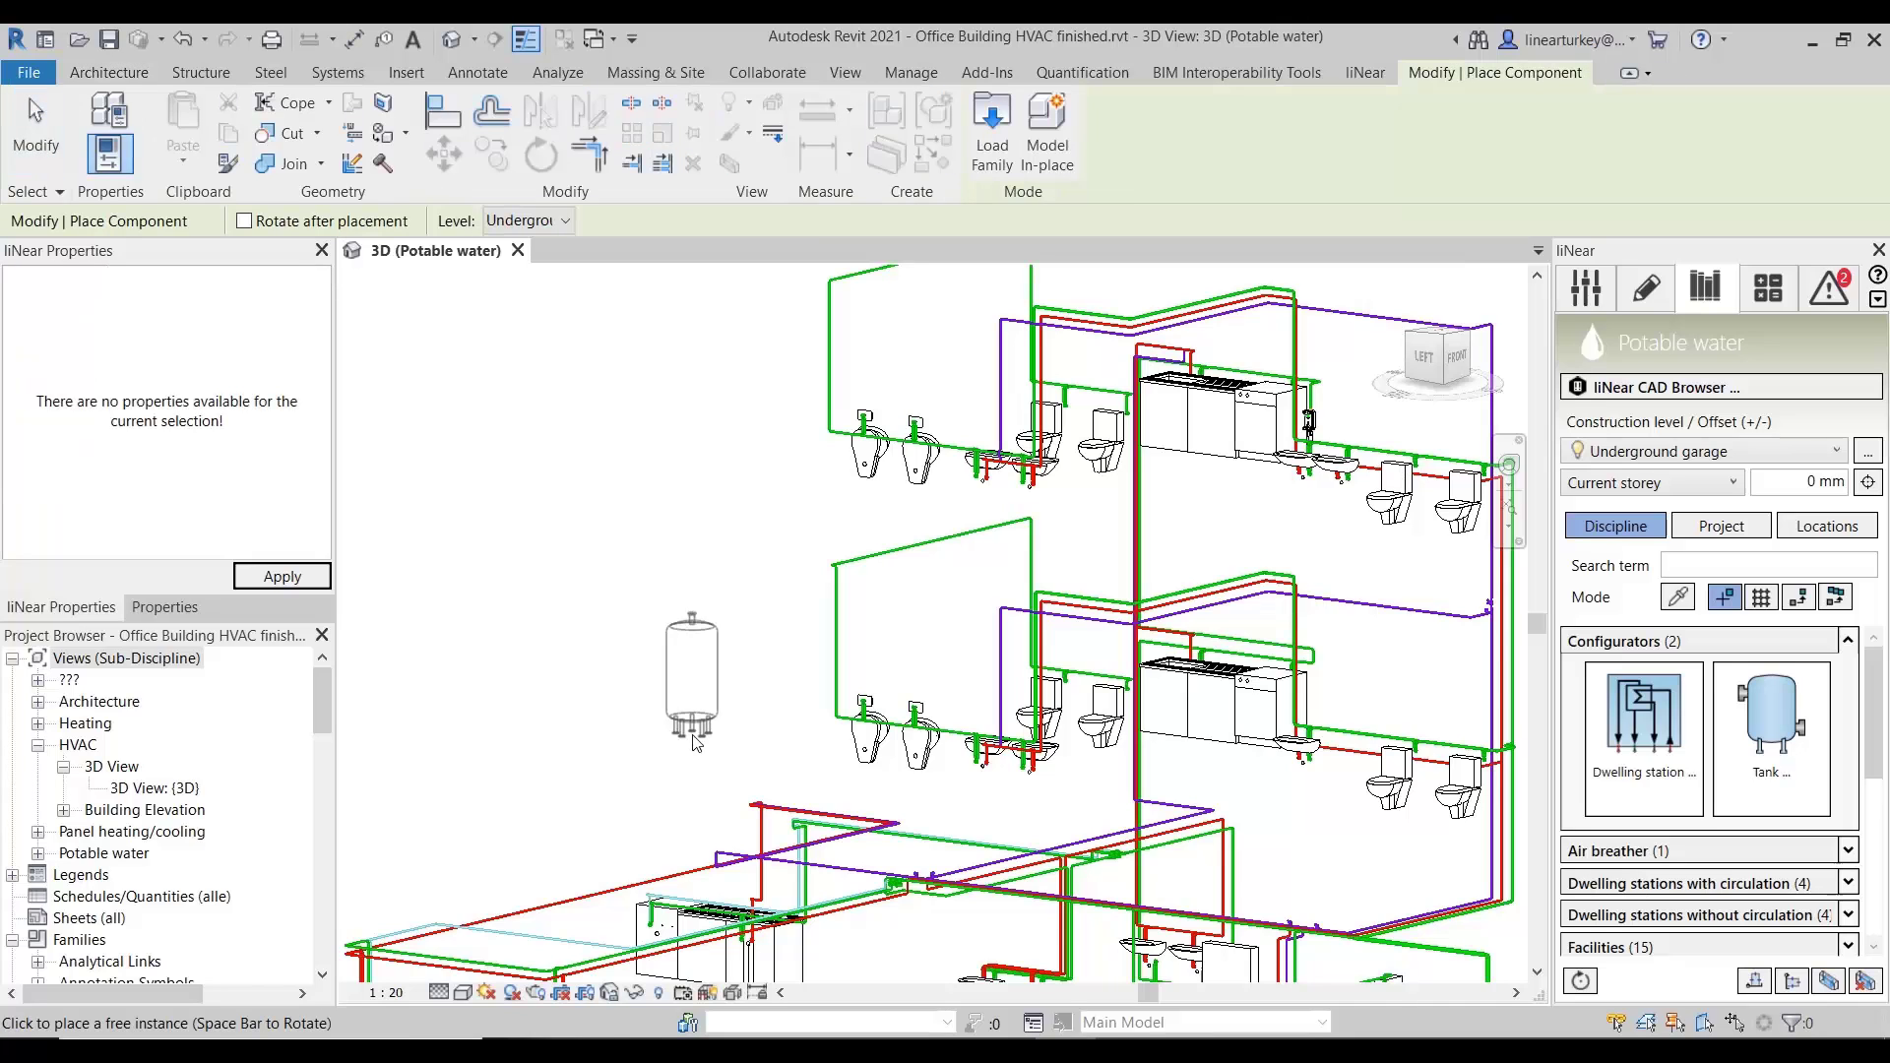
pyautogui.moveTo(655, 740); pyautogui.dragTo(1021, 694, button='middle')
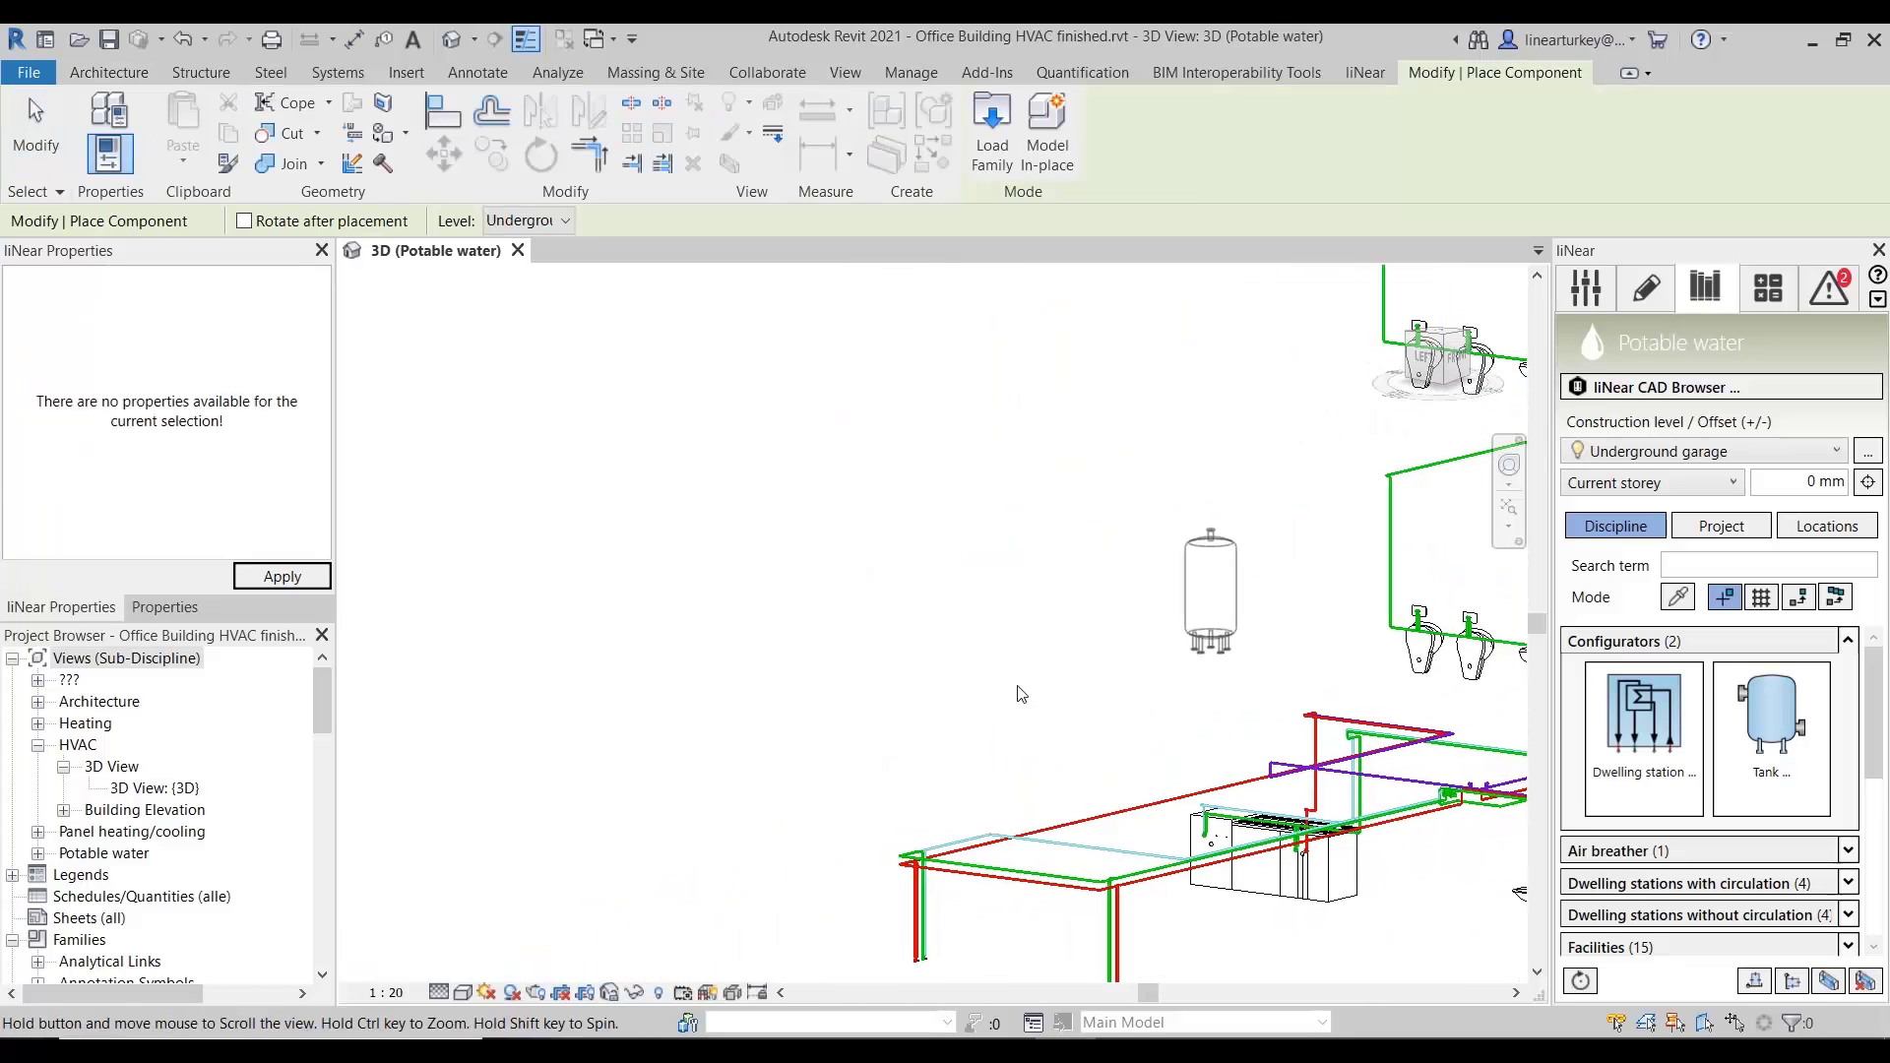
pyautogui.click(695, 773)
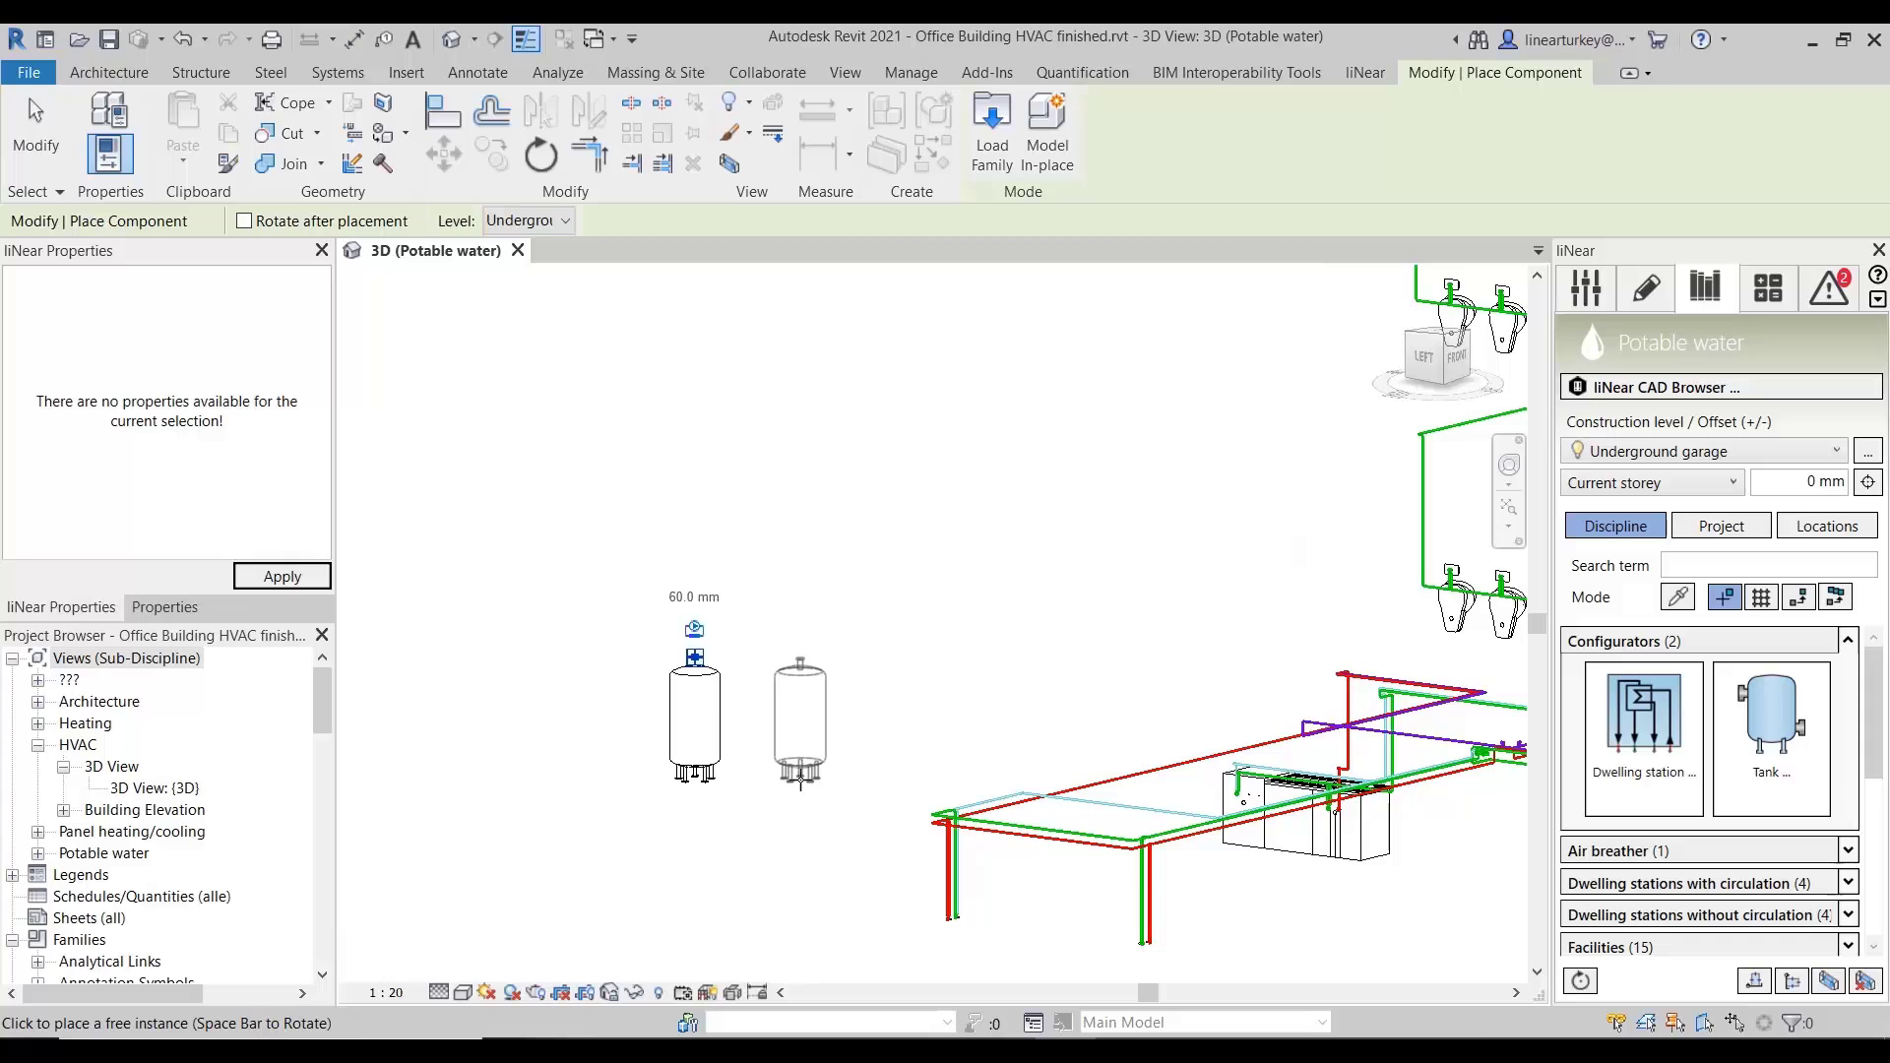
pyautogui.press('Escape')
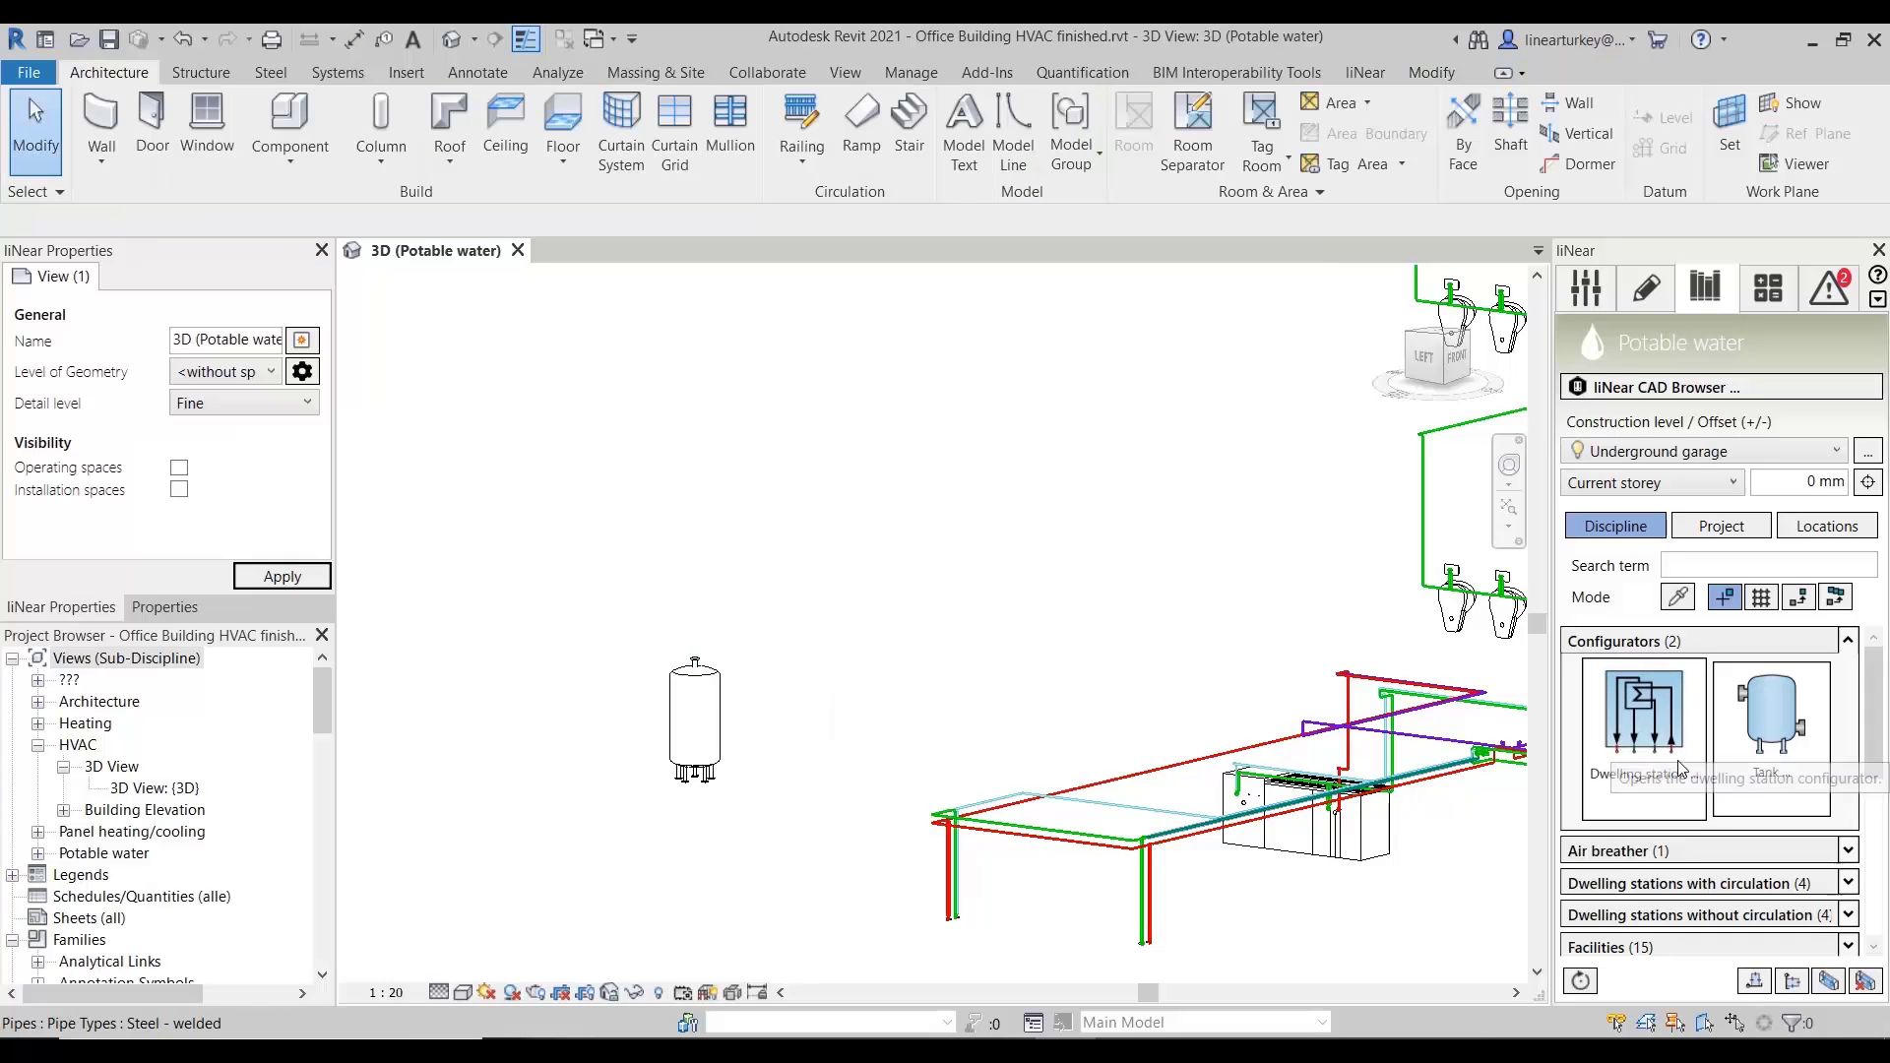
# - Read the placed tank's data back into the tank configurator for editing and close the configurator without changes
pyautogui.click(1728, 751)
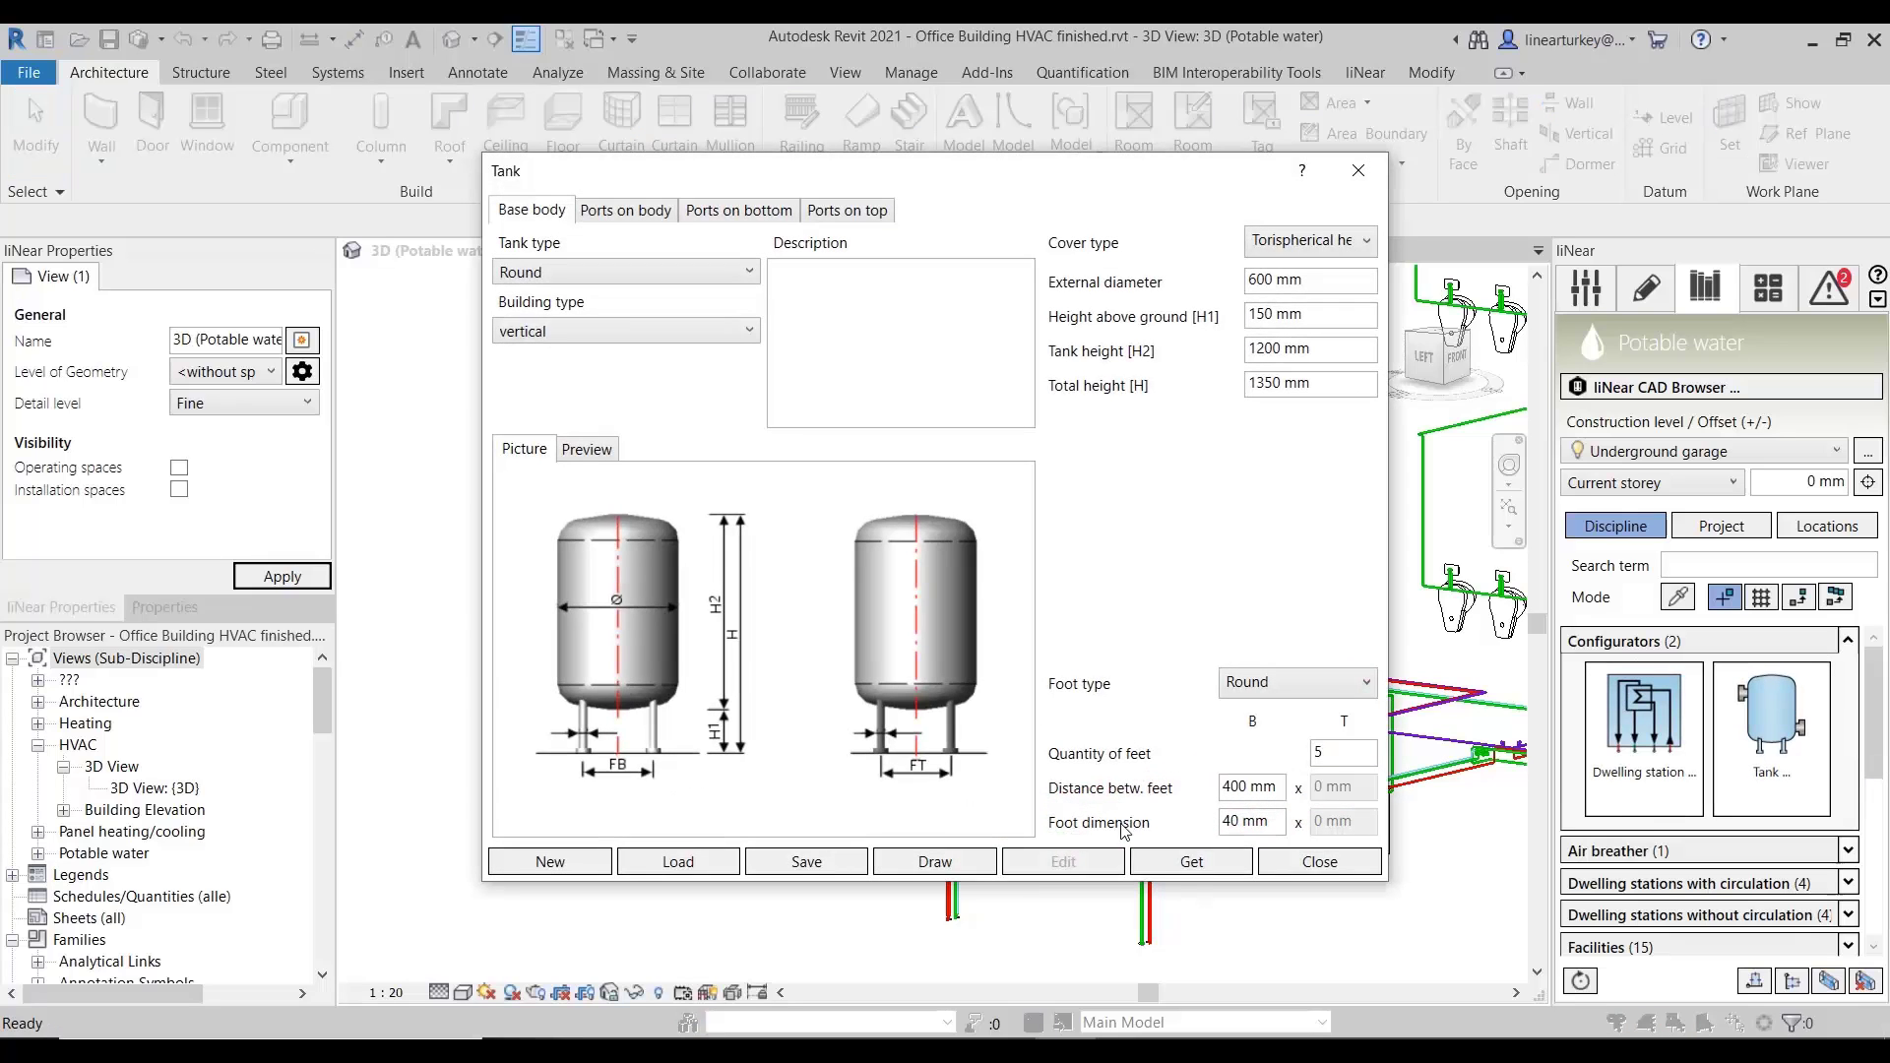
pyautogui.click(1185, 864)
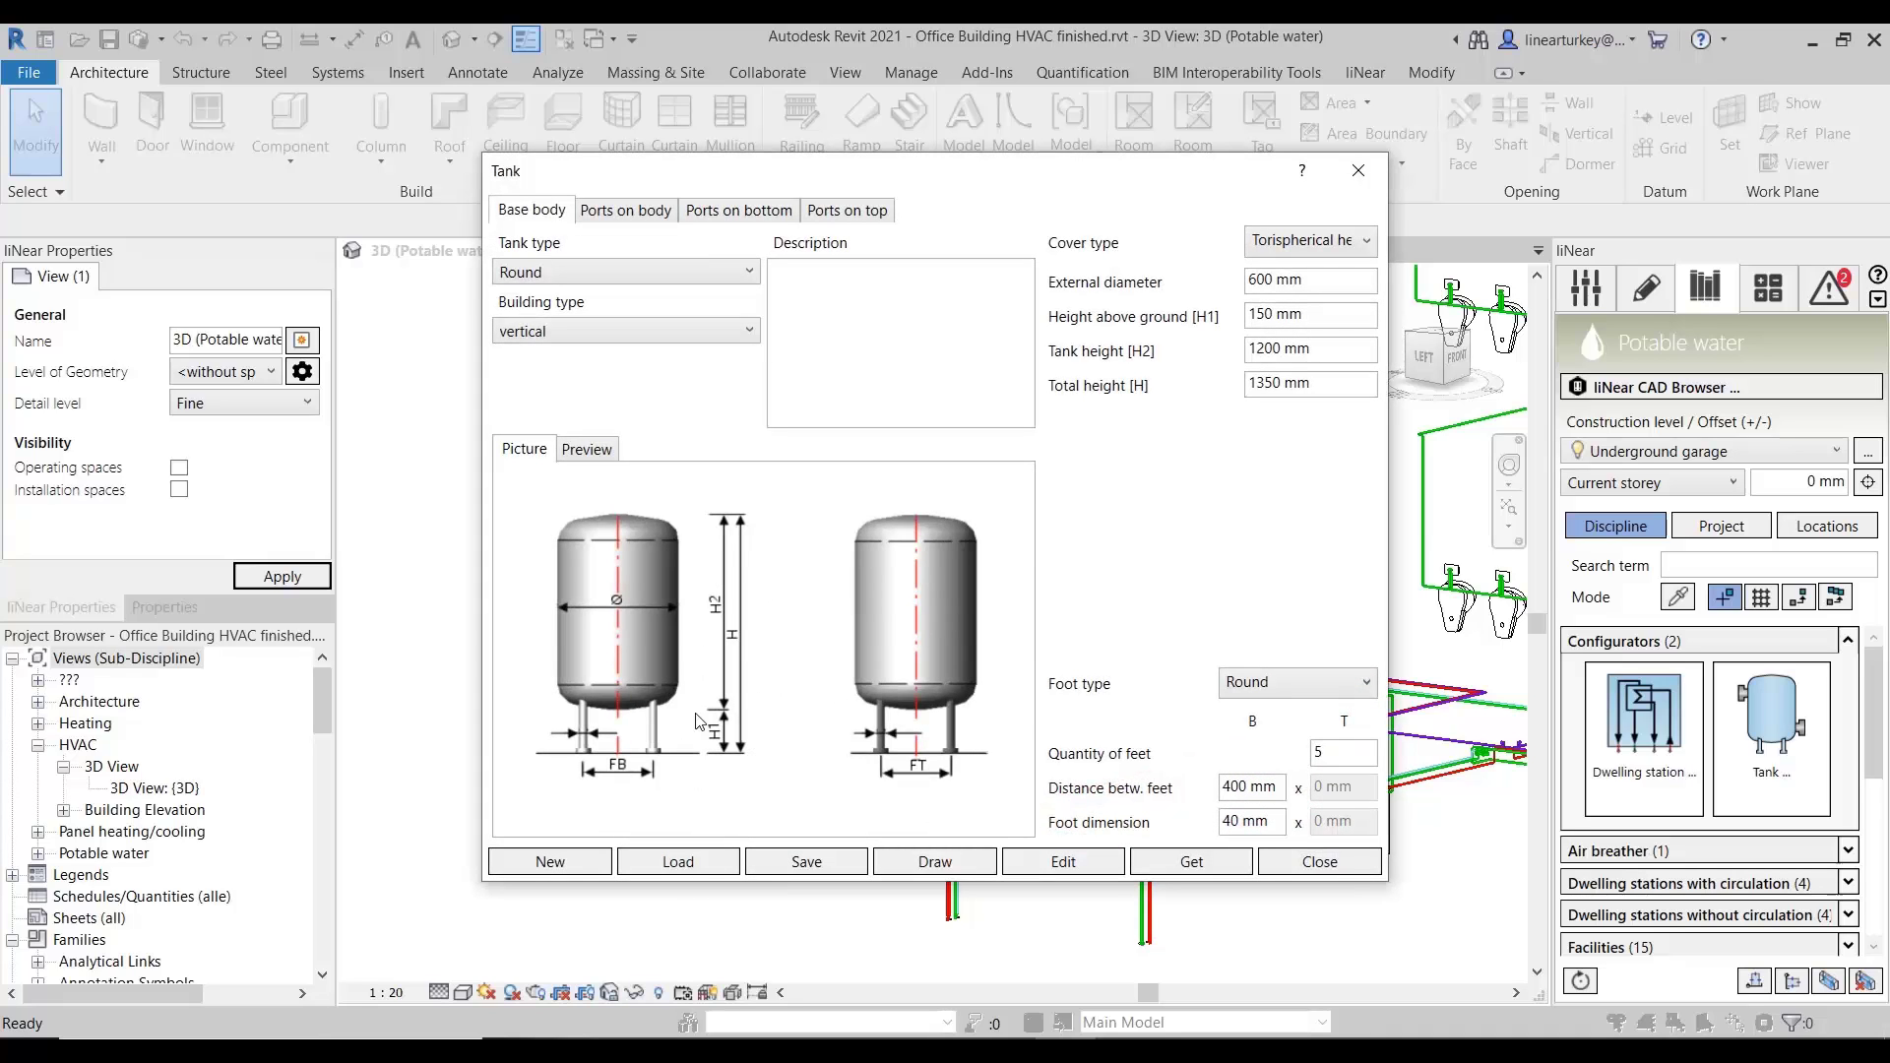
pyautogui.click(1300, 853)
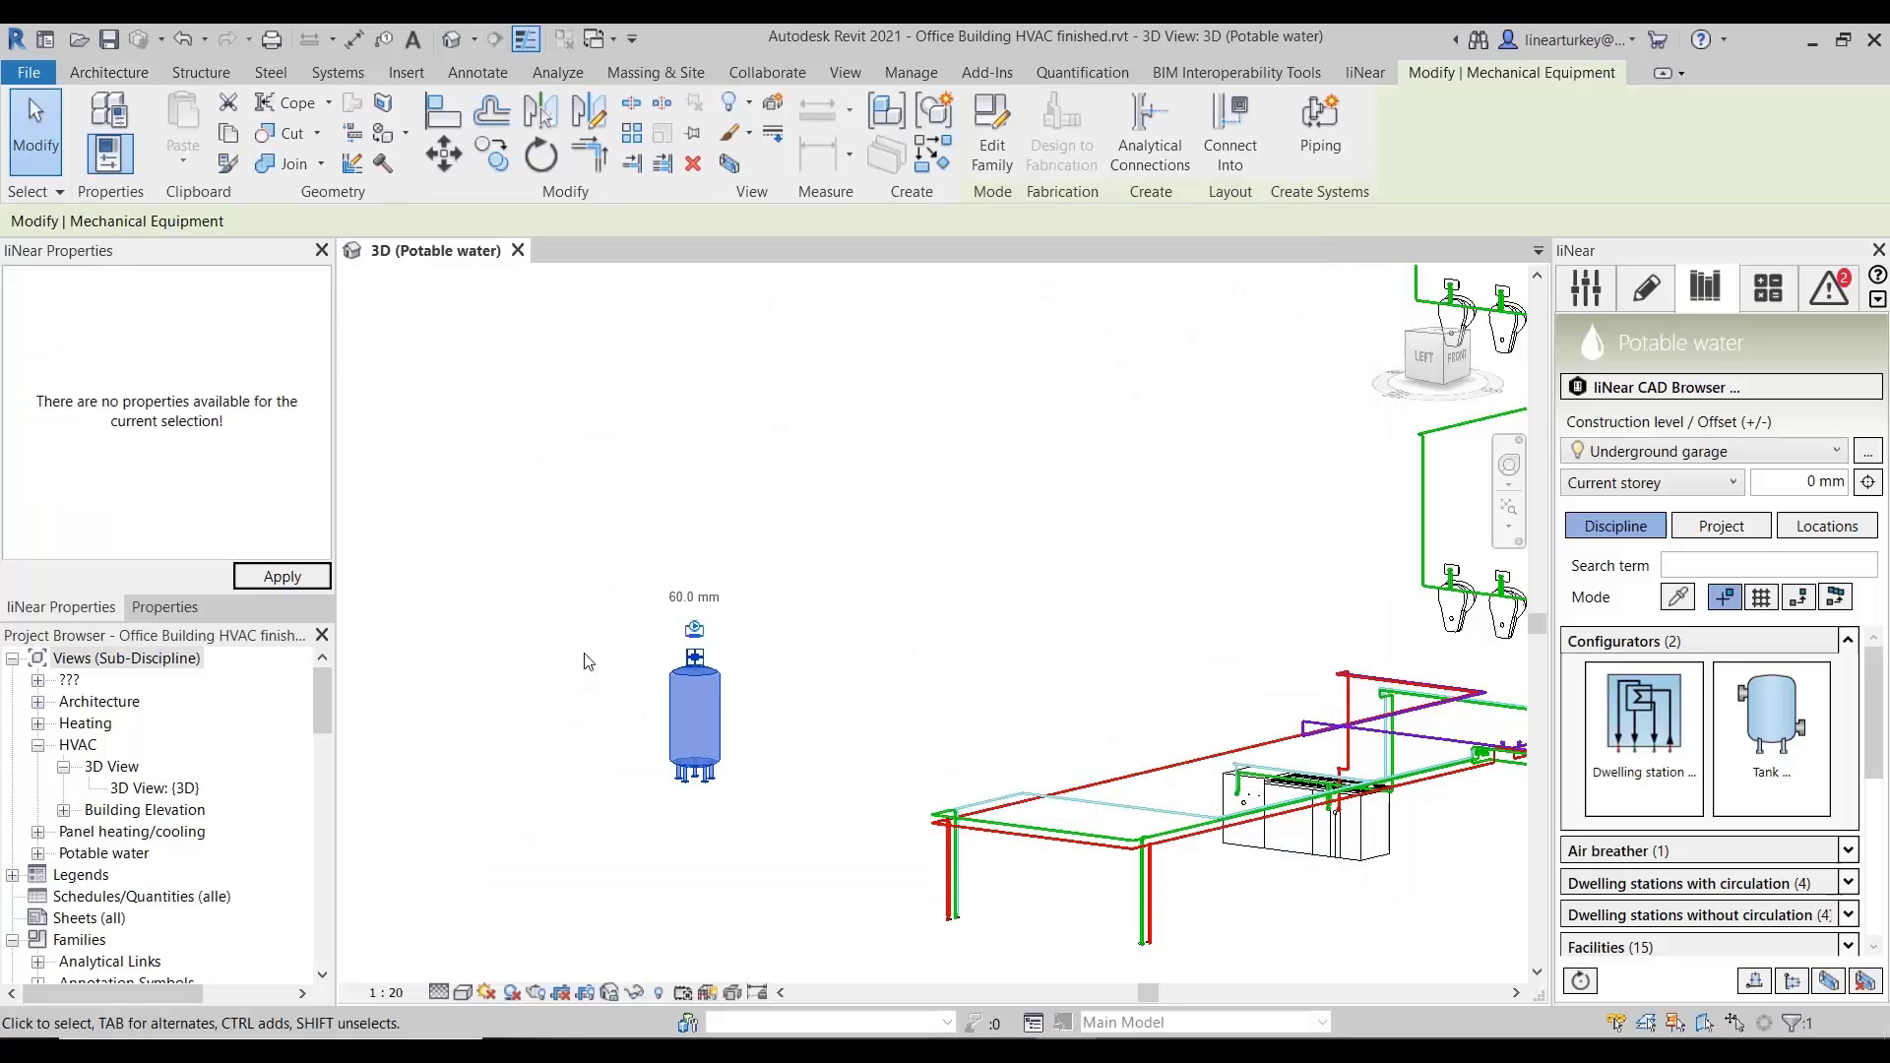
# - Deselect the tank, open the potable water calculation configuration and inspect the components' system type selection without changing it
pyautogui.press('Escape')
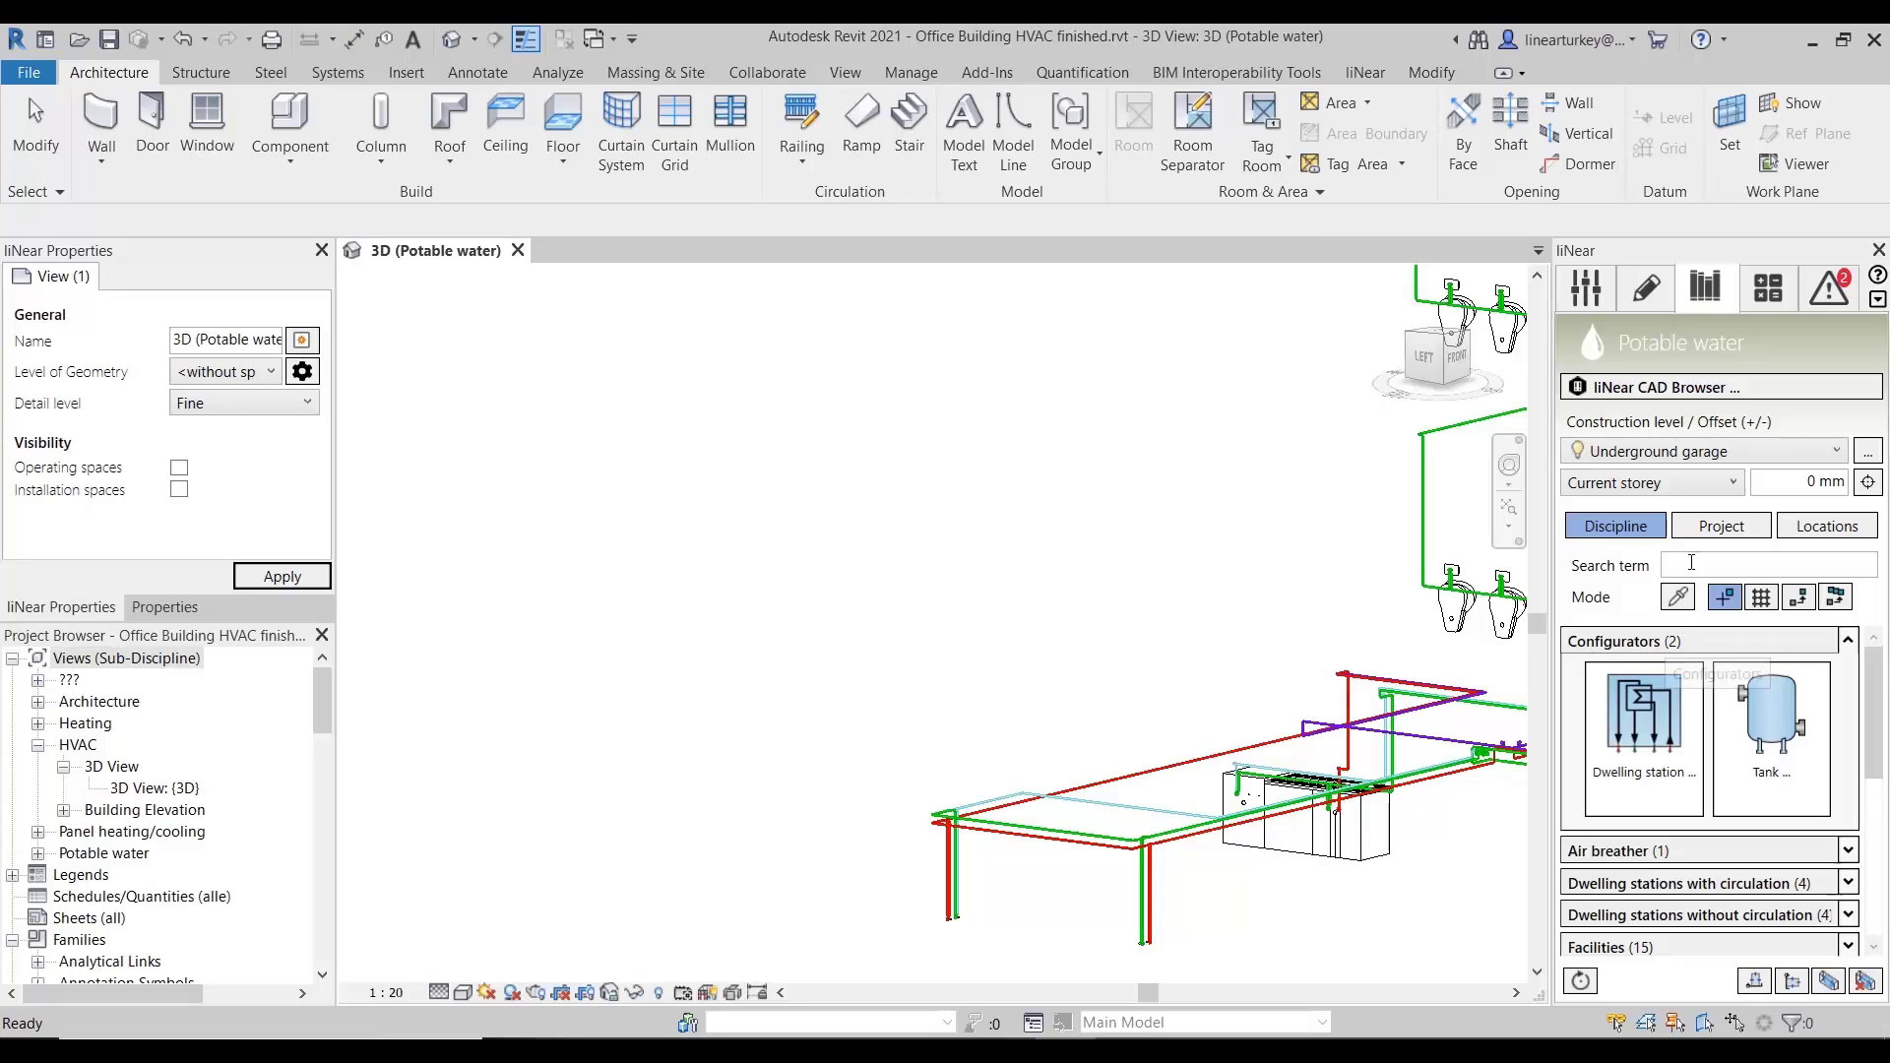
pyautogui.click(1787, 295)
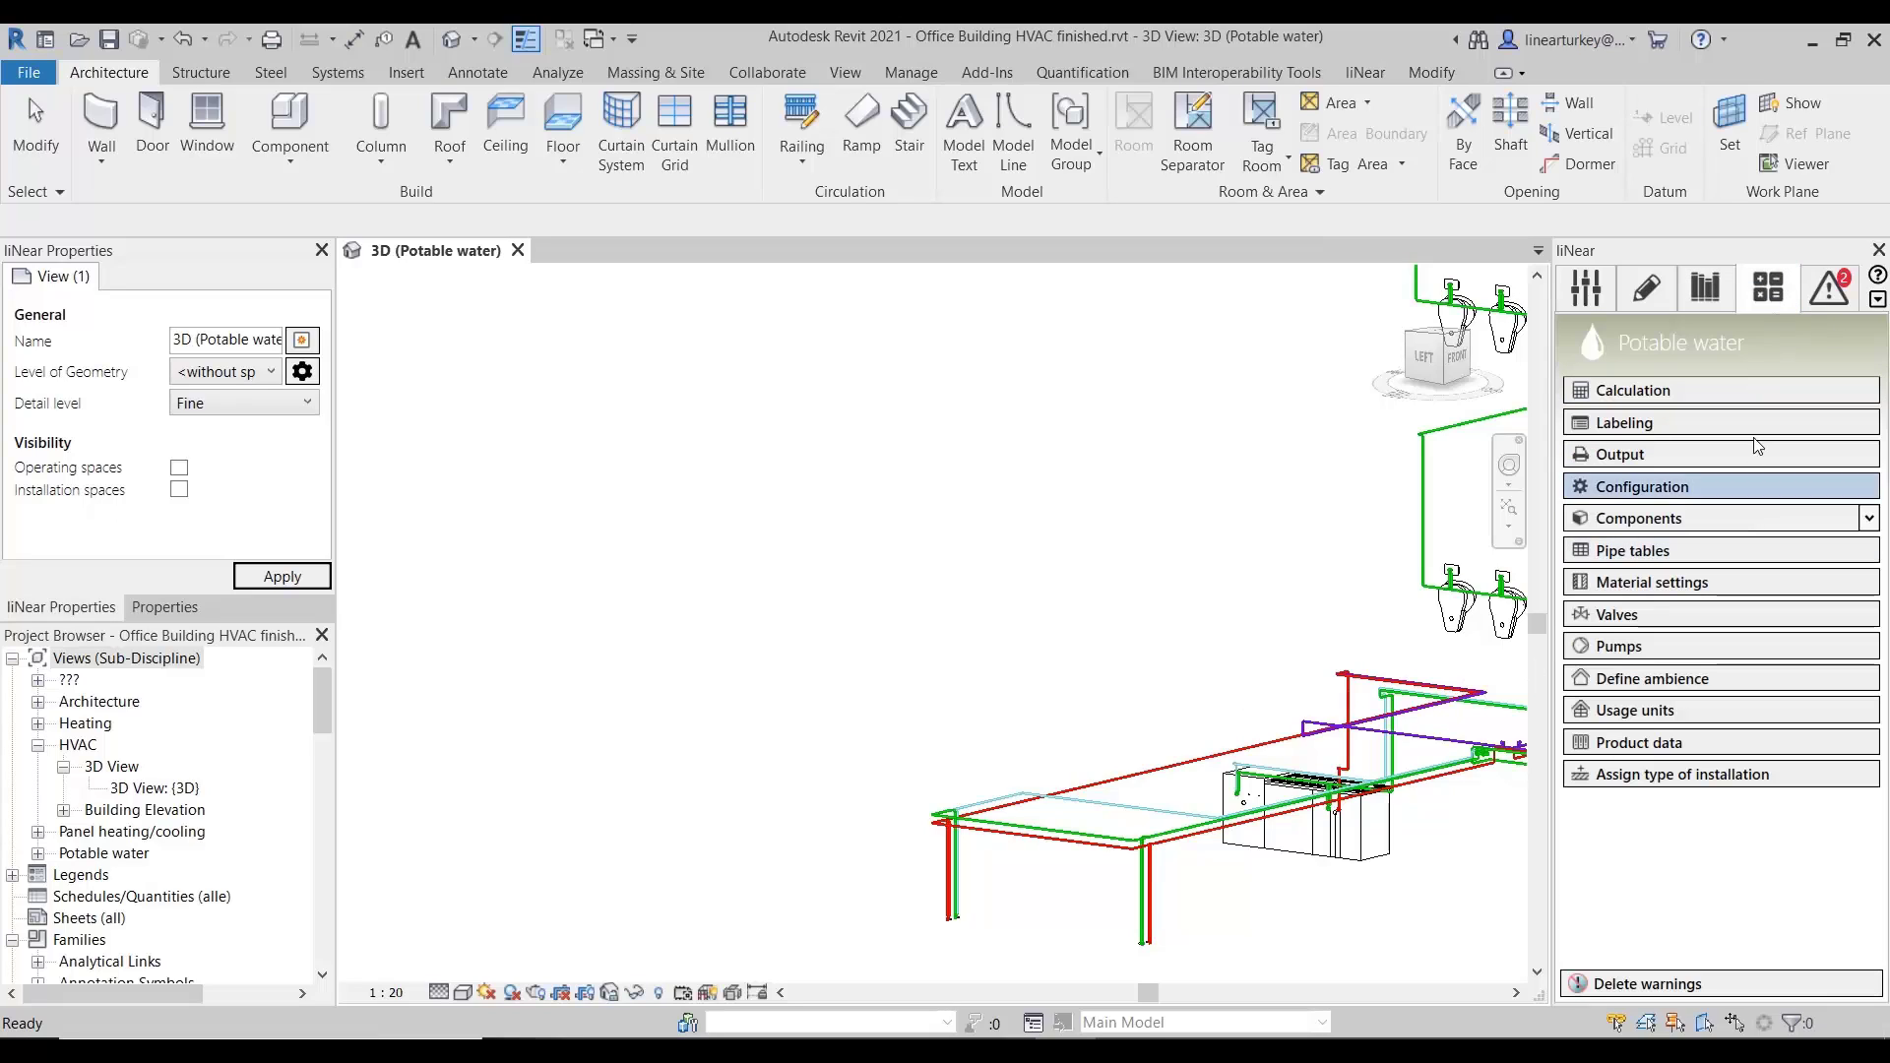
pyautogui.click(1748, 492)
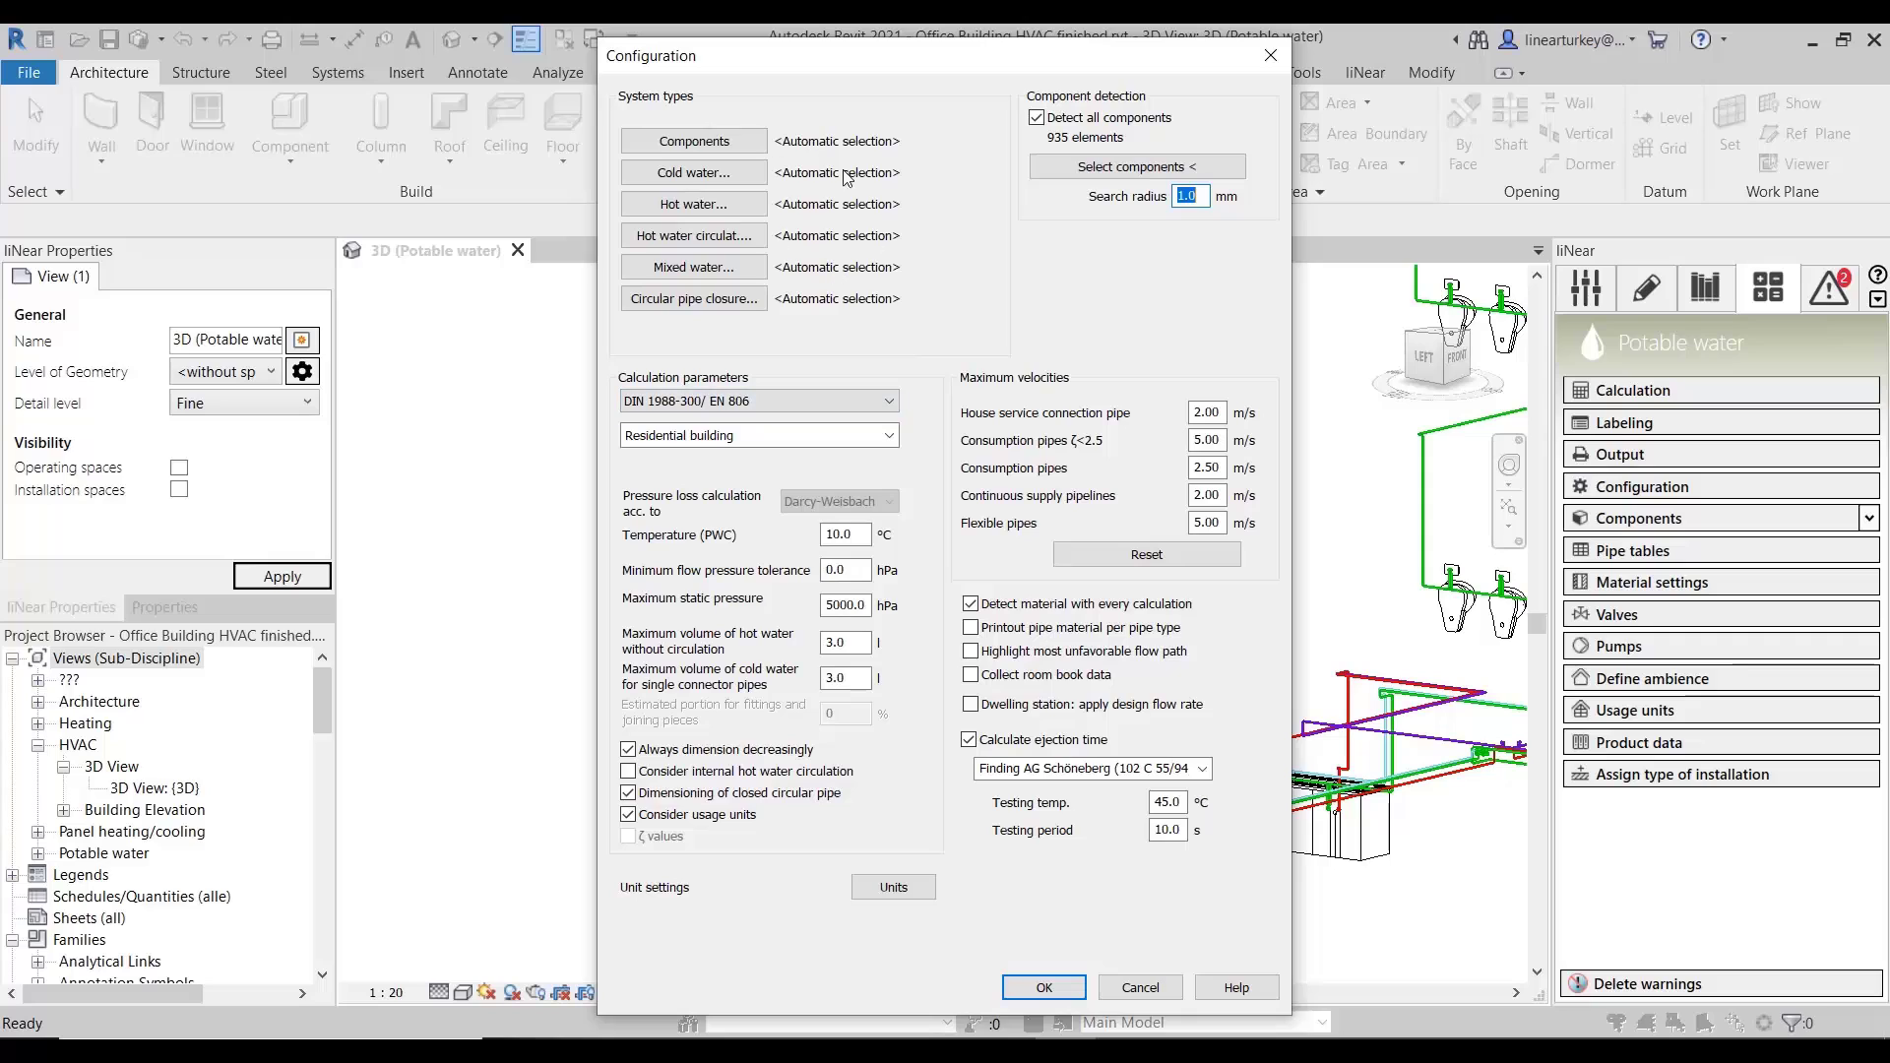
pyautogui.click(736, 146)
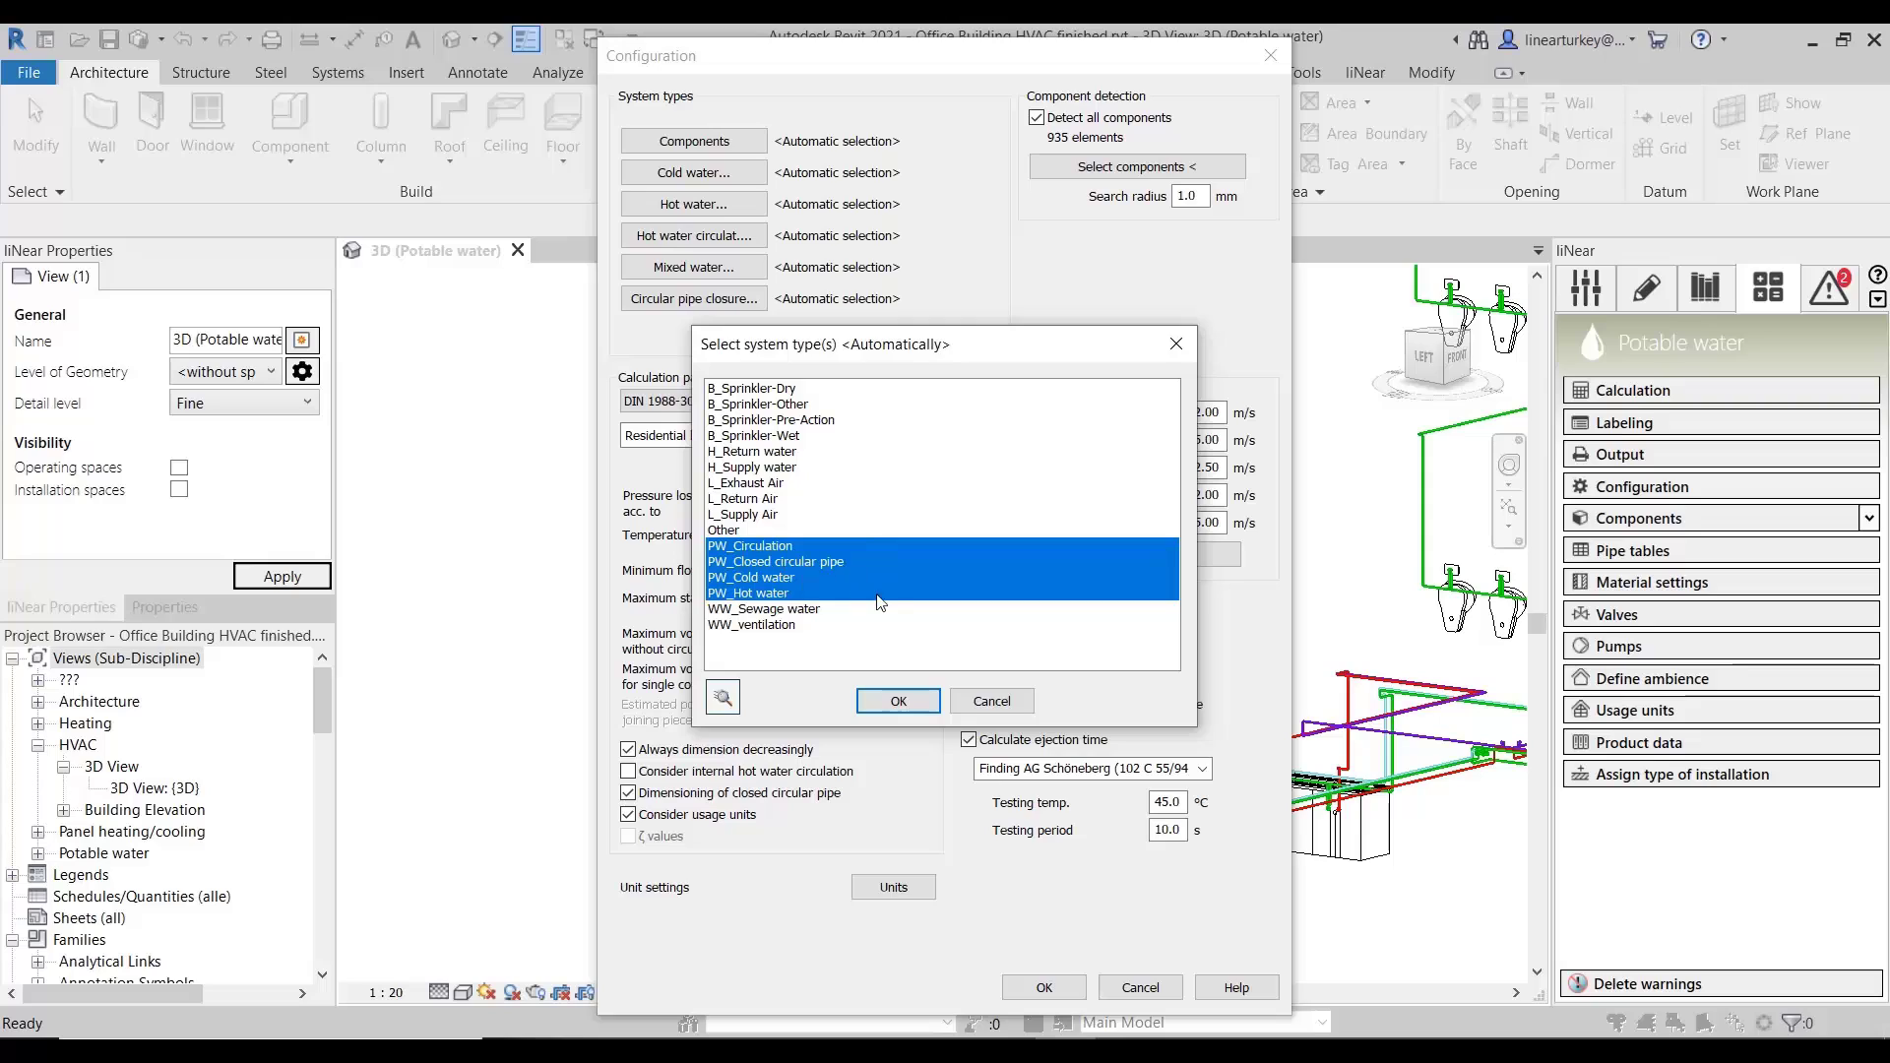
pyautogui.click(1019, 701)
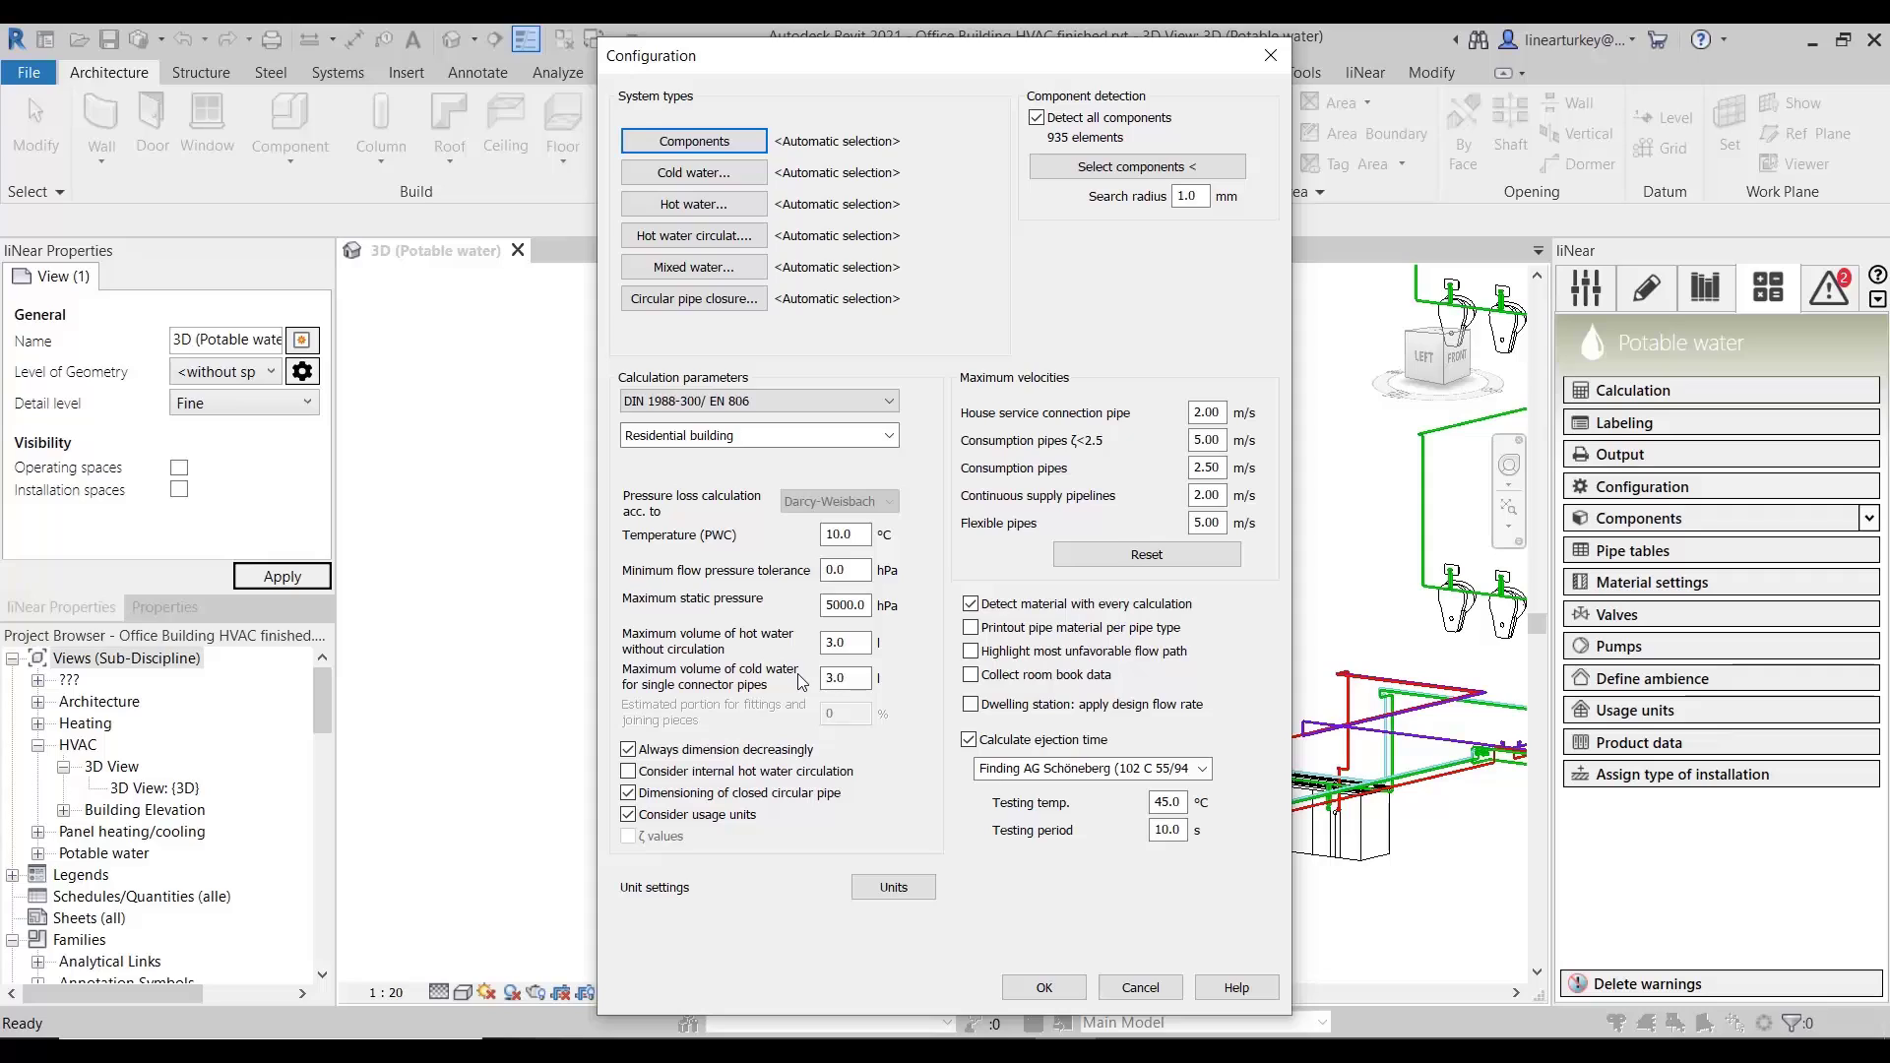
# - Review the available calculation standards, choose DIN 1988-300/ EN 806 and acknowledge the method change notice
pyautogui.click(809, 401)
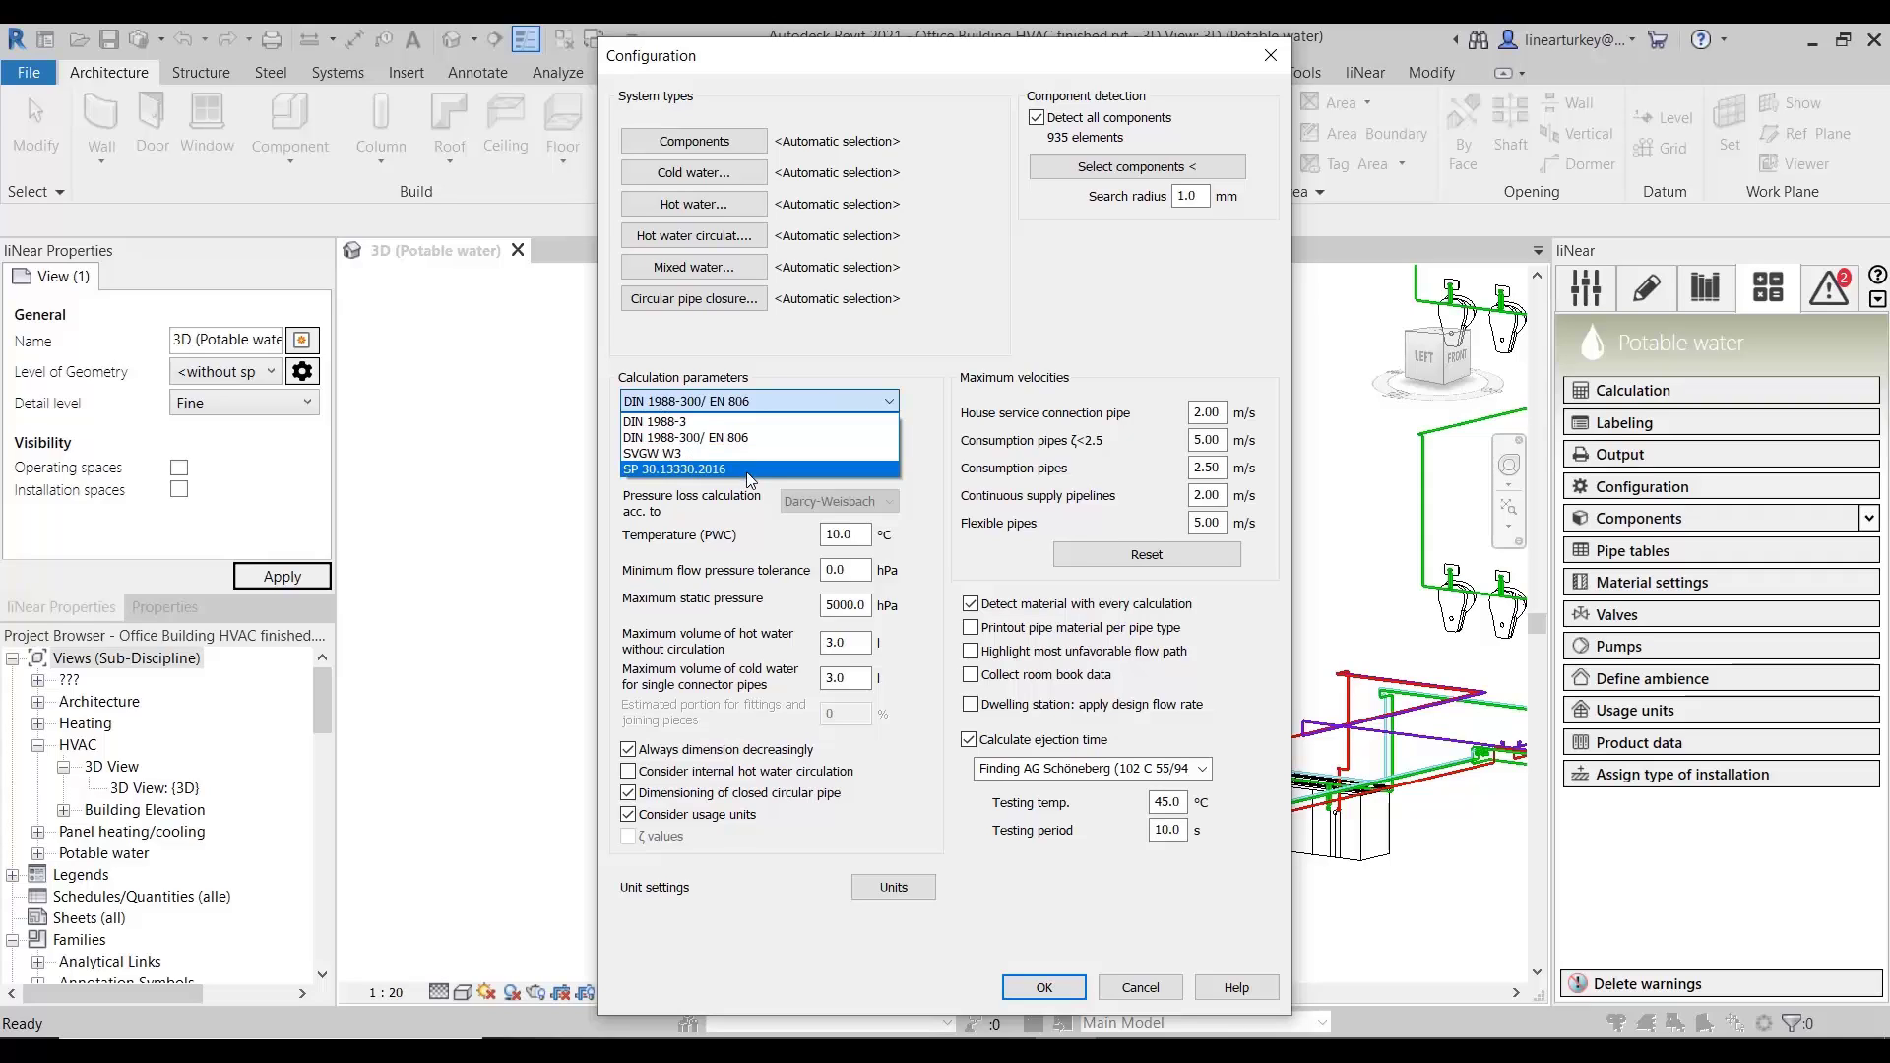
pyautogui.click(755, 439)
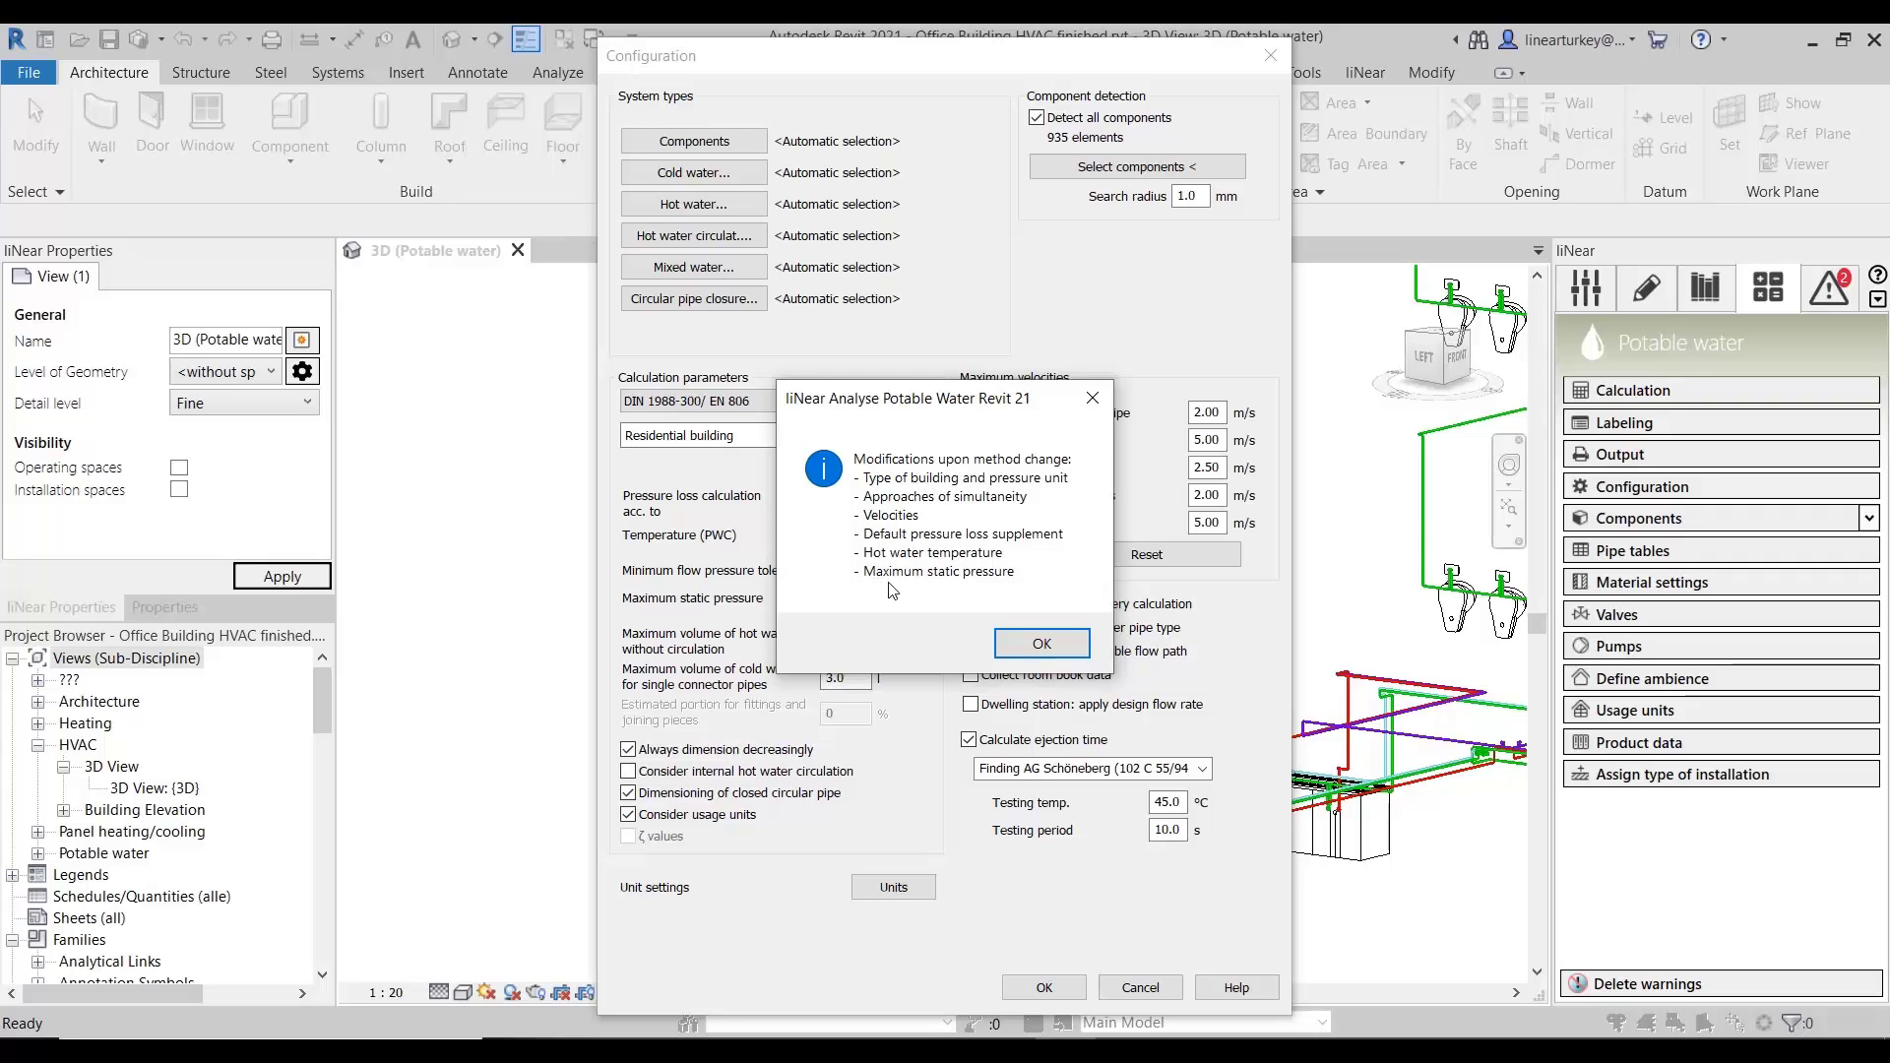
pyautogui.click(1016, 642)
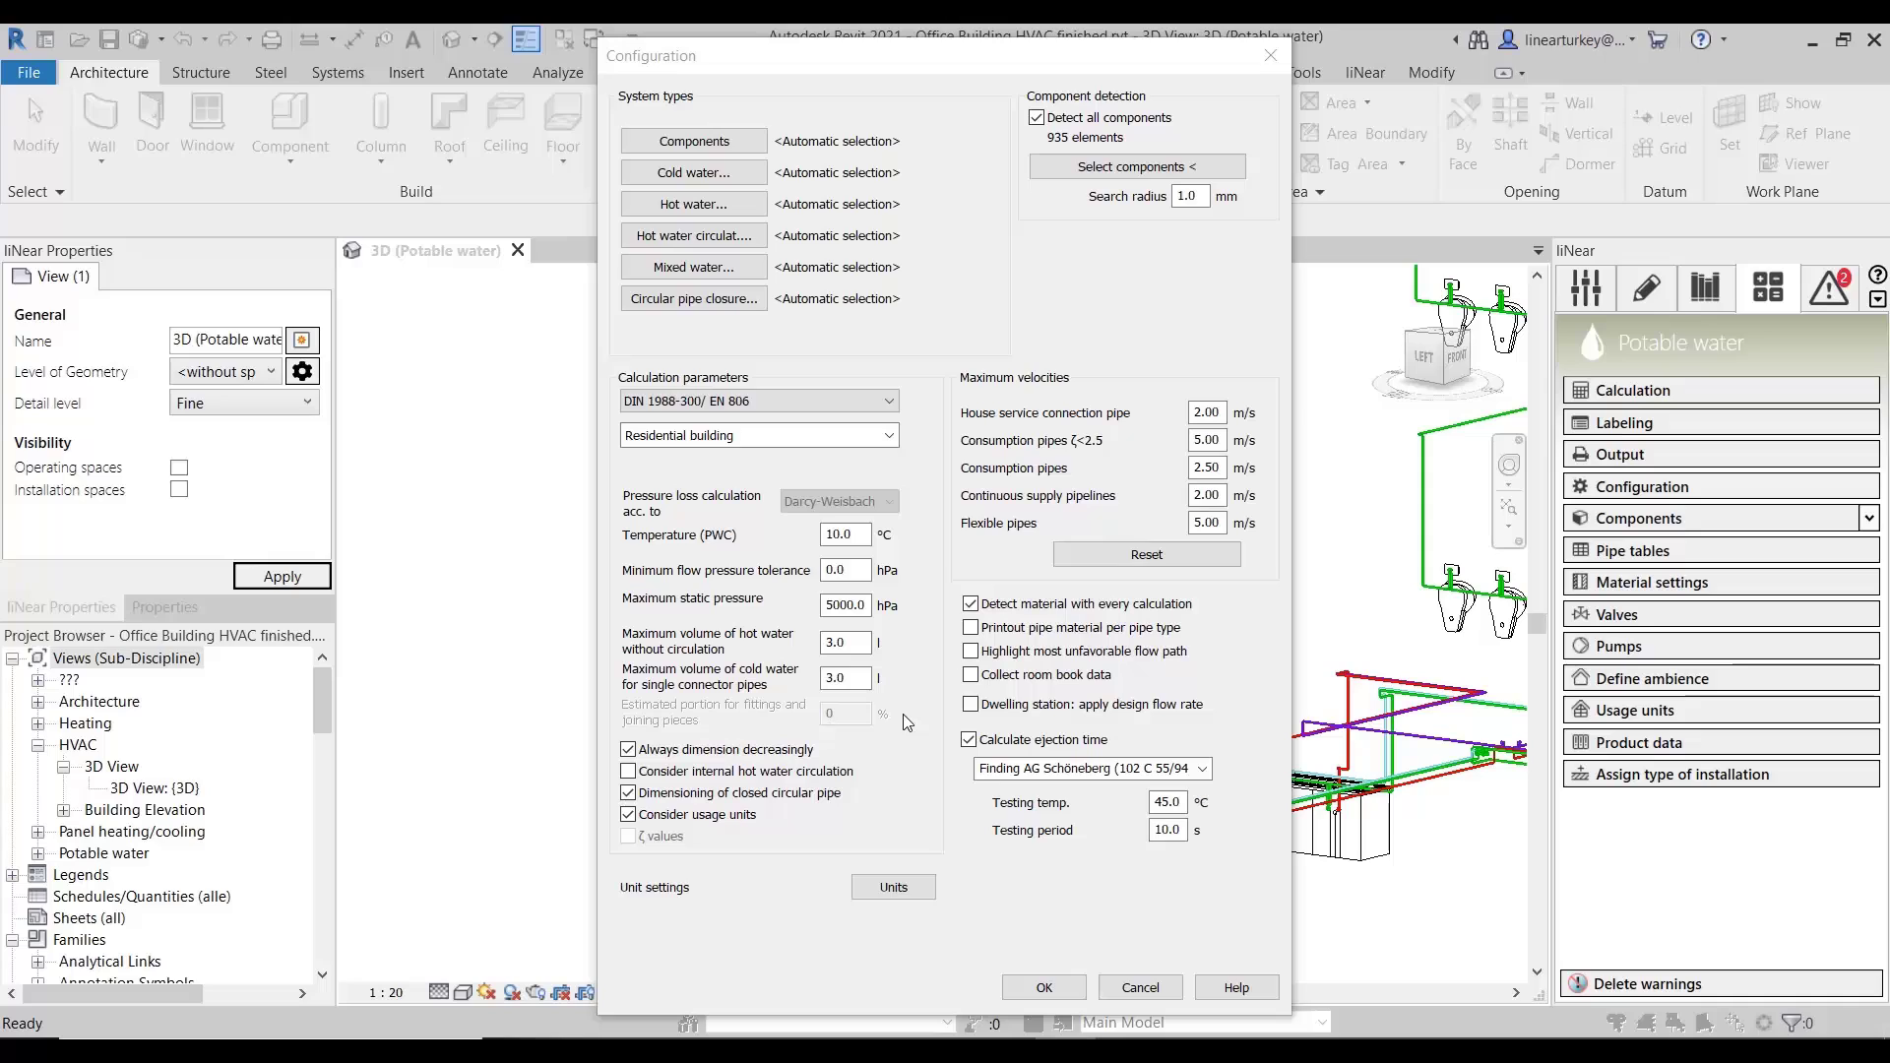
# - Review the detailed unit settings and loadable unit schemes, accept the configuration and dismiss the project save reminder
pyautogui.click(896, 888)
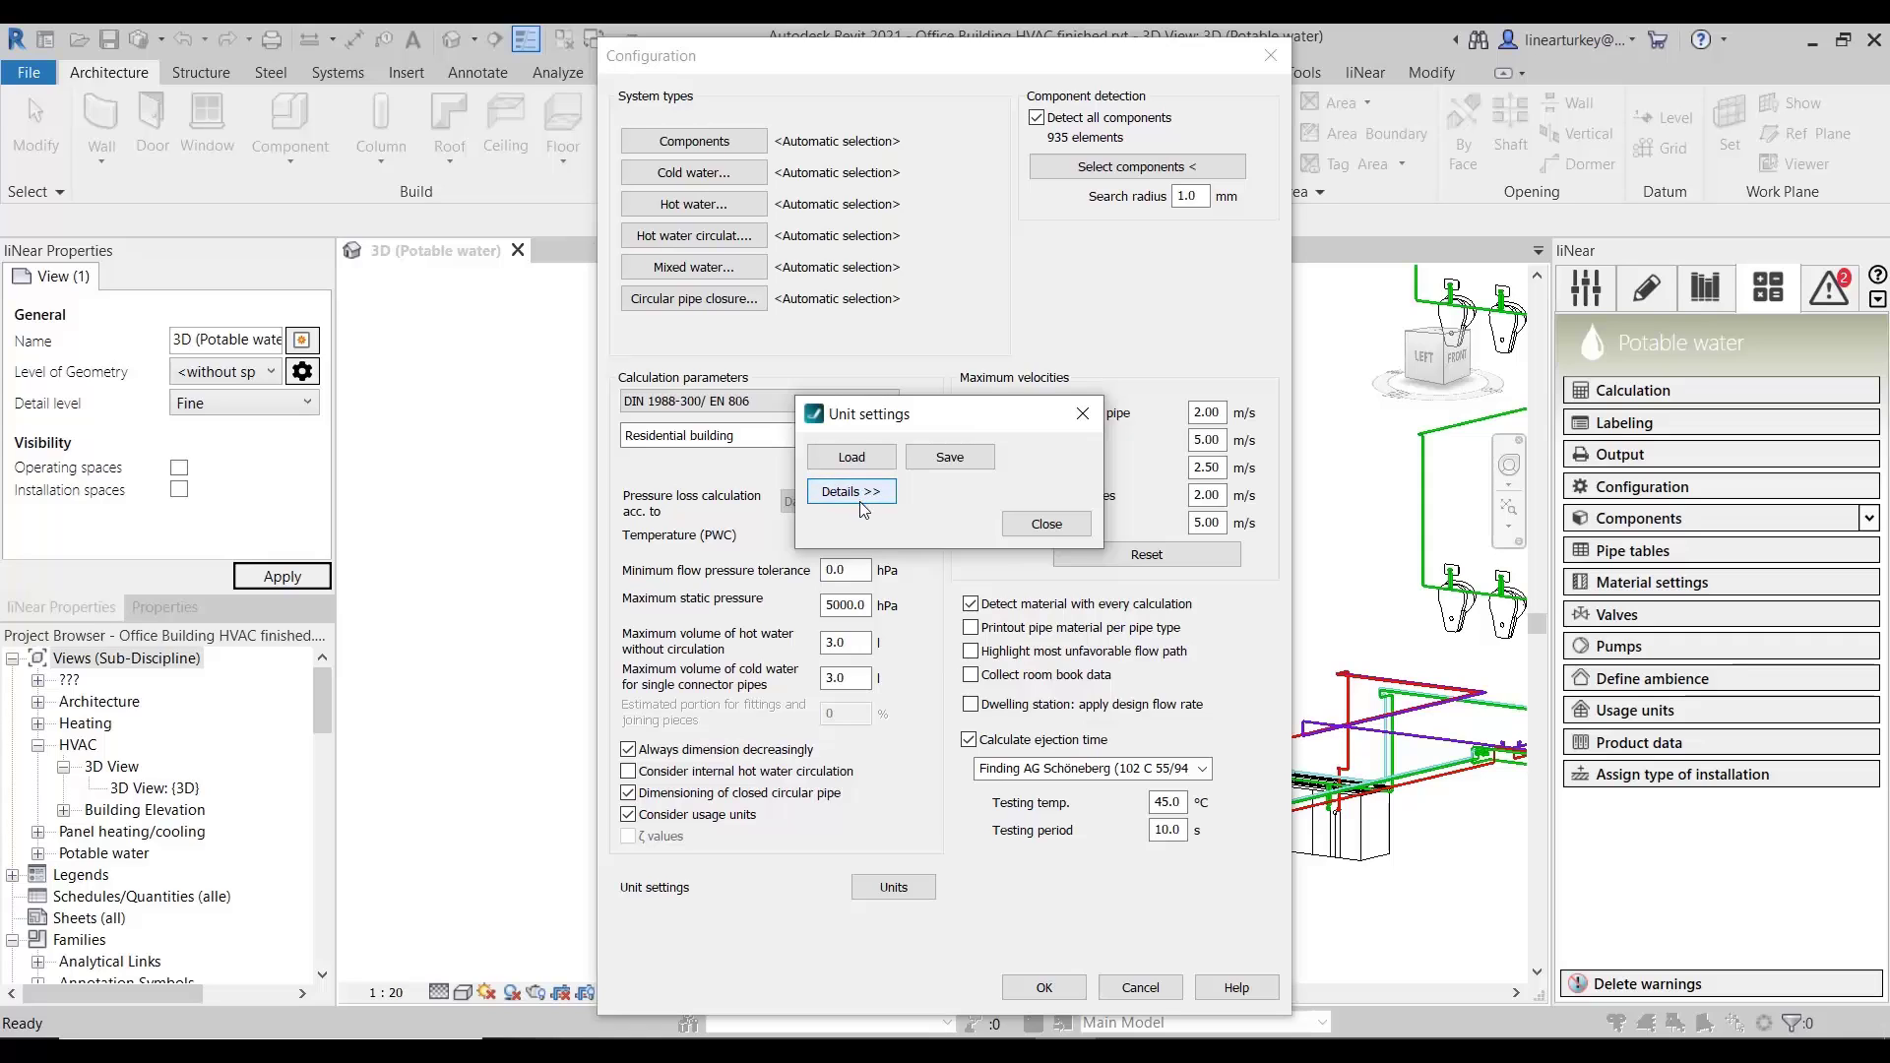
pyautogui.click(860, 492)
pyautogui.click(863, 456)
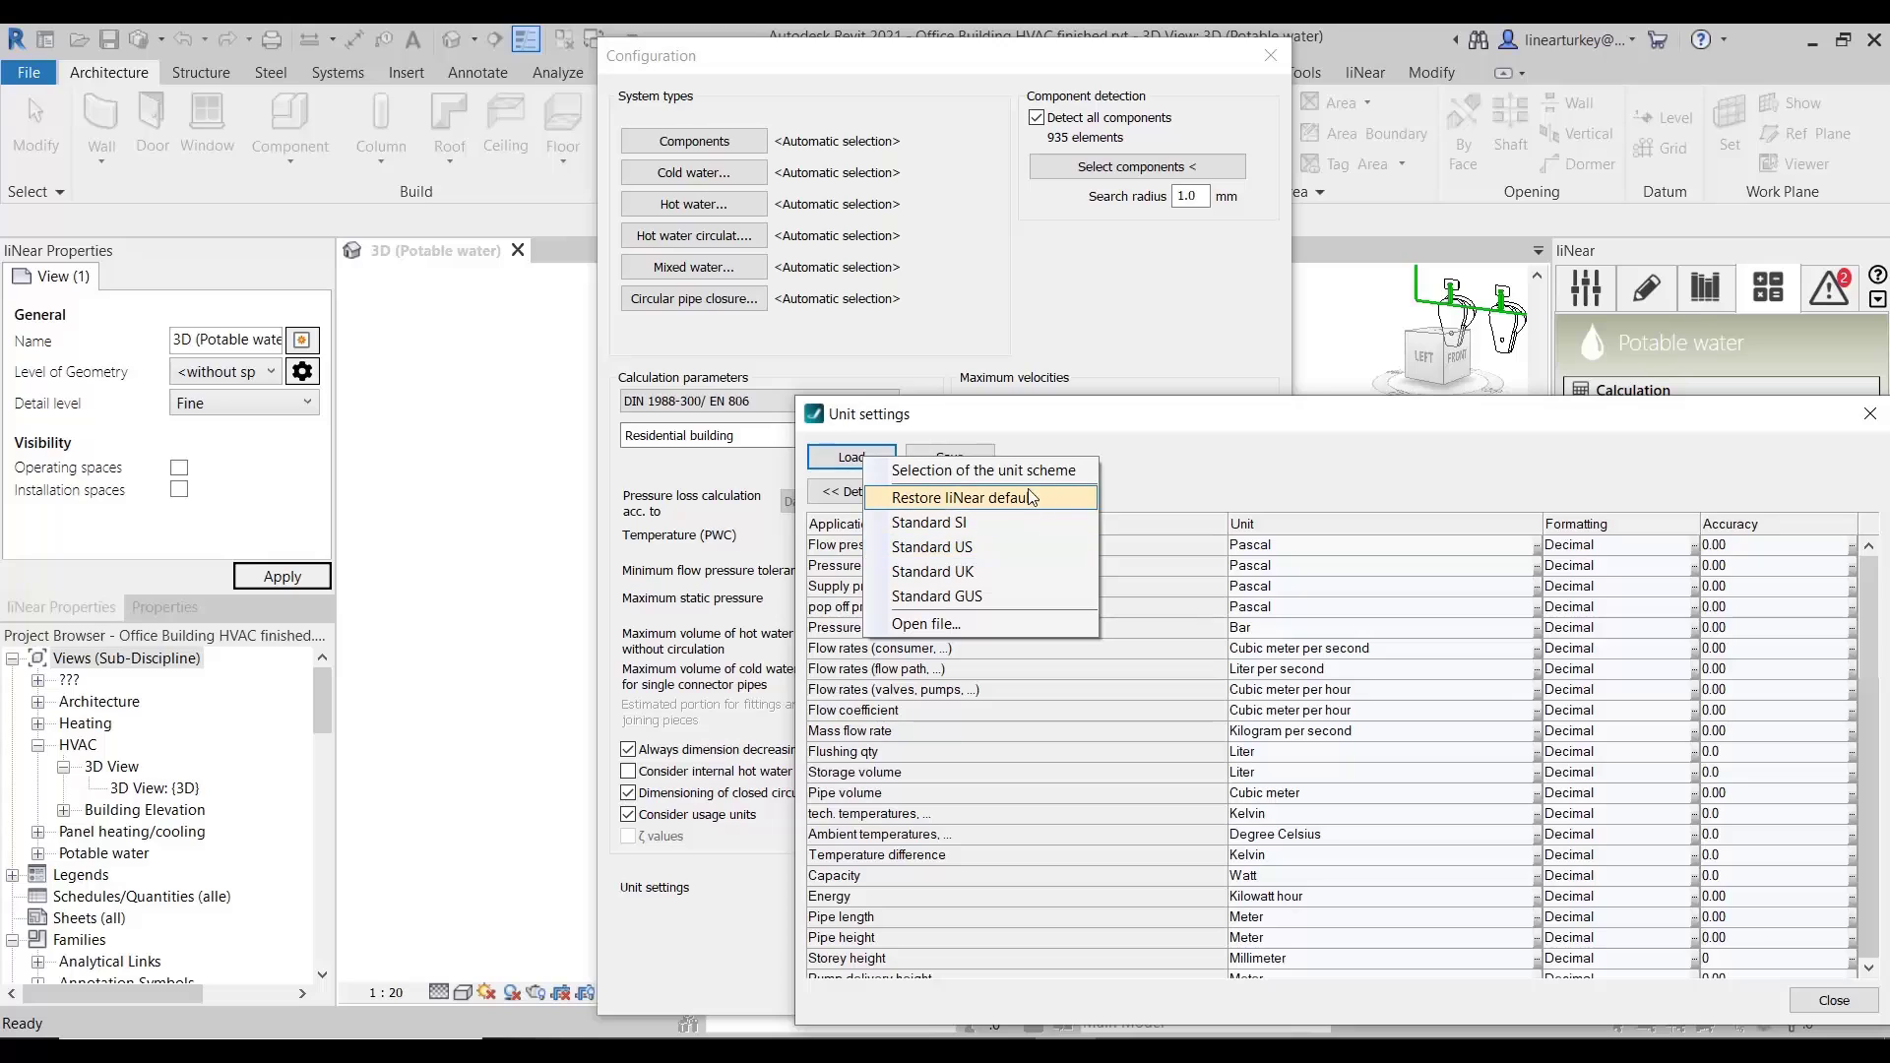
pyautogui.click(1112, 429)
pyautogui.moveTo(1231, 415); pyautogui.dragTo(986, 384)
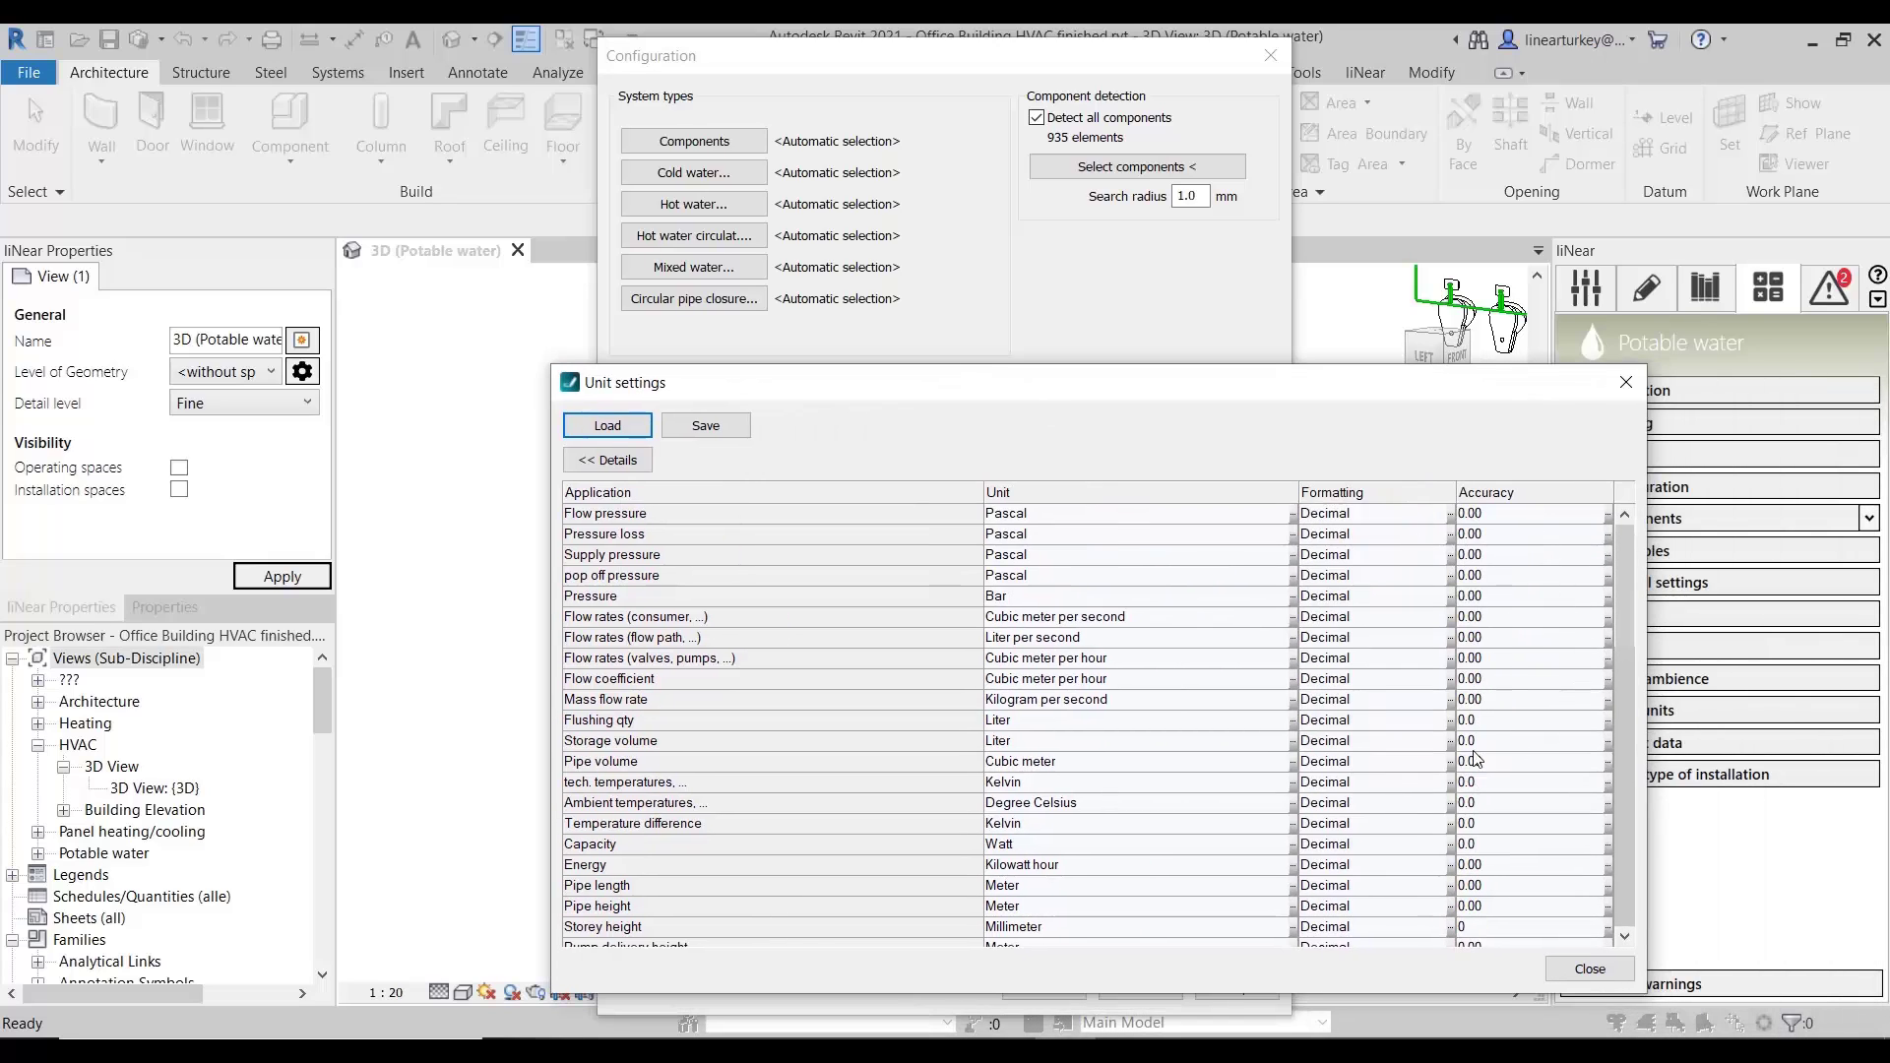
pyautogui.click(1580, 970)
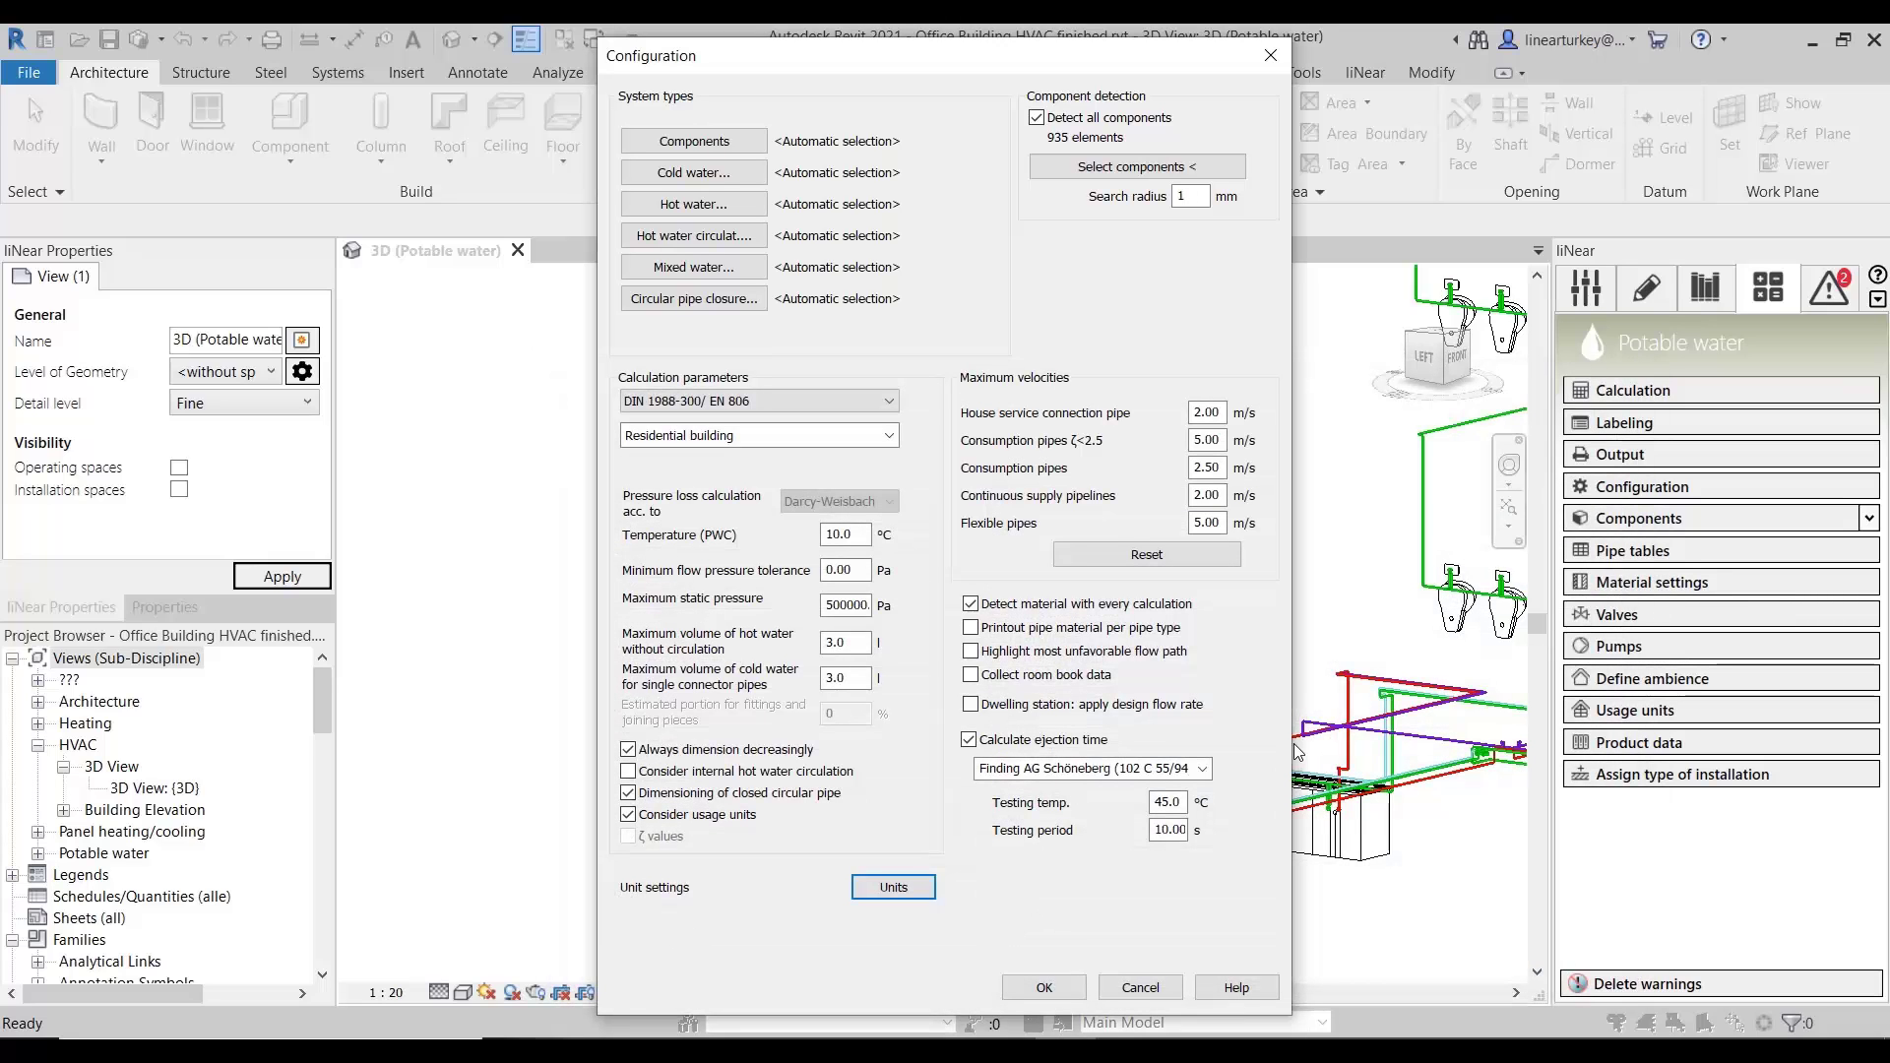
pyautogui.click(1045, 988)
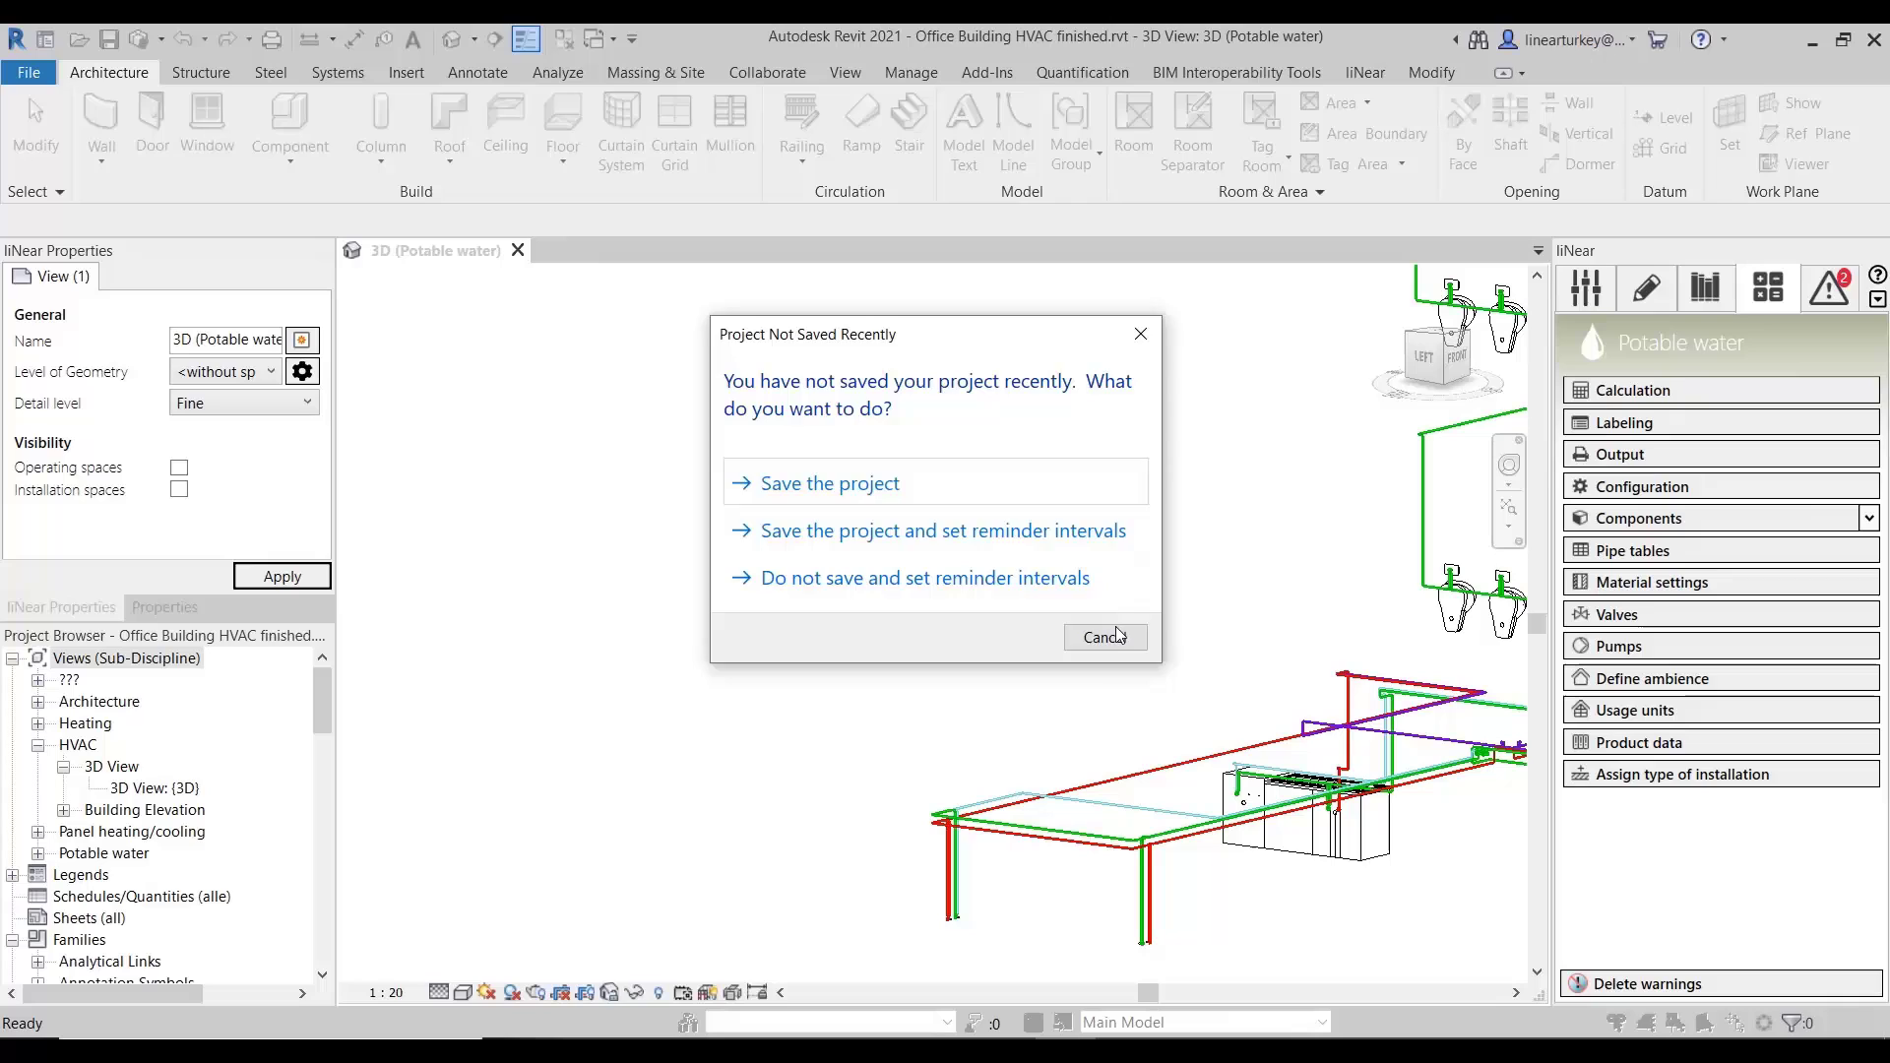
pyautogui.click(1107, 637)
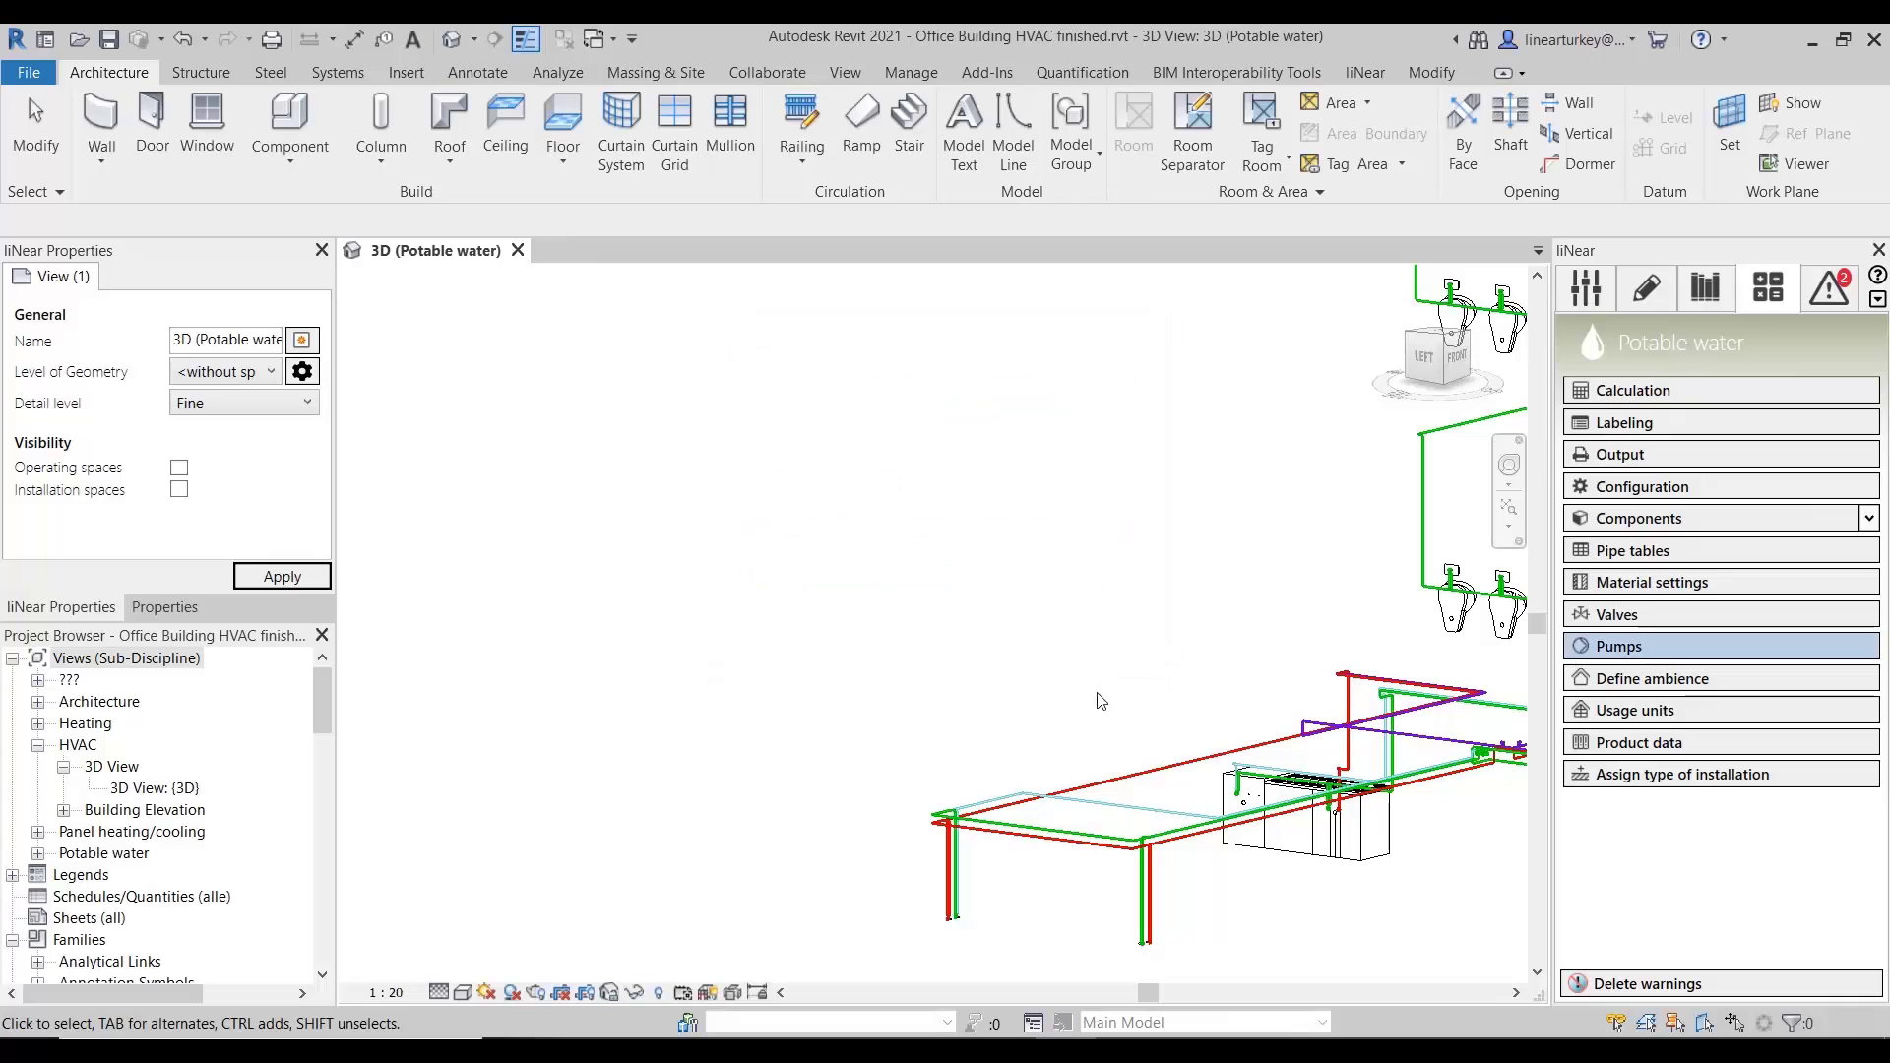
# - Open the potable water calculation, select the dishwasher flow path and enlarge the flow paths list
pyautogui.click(1638, 394)
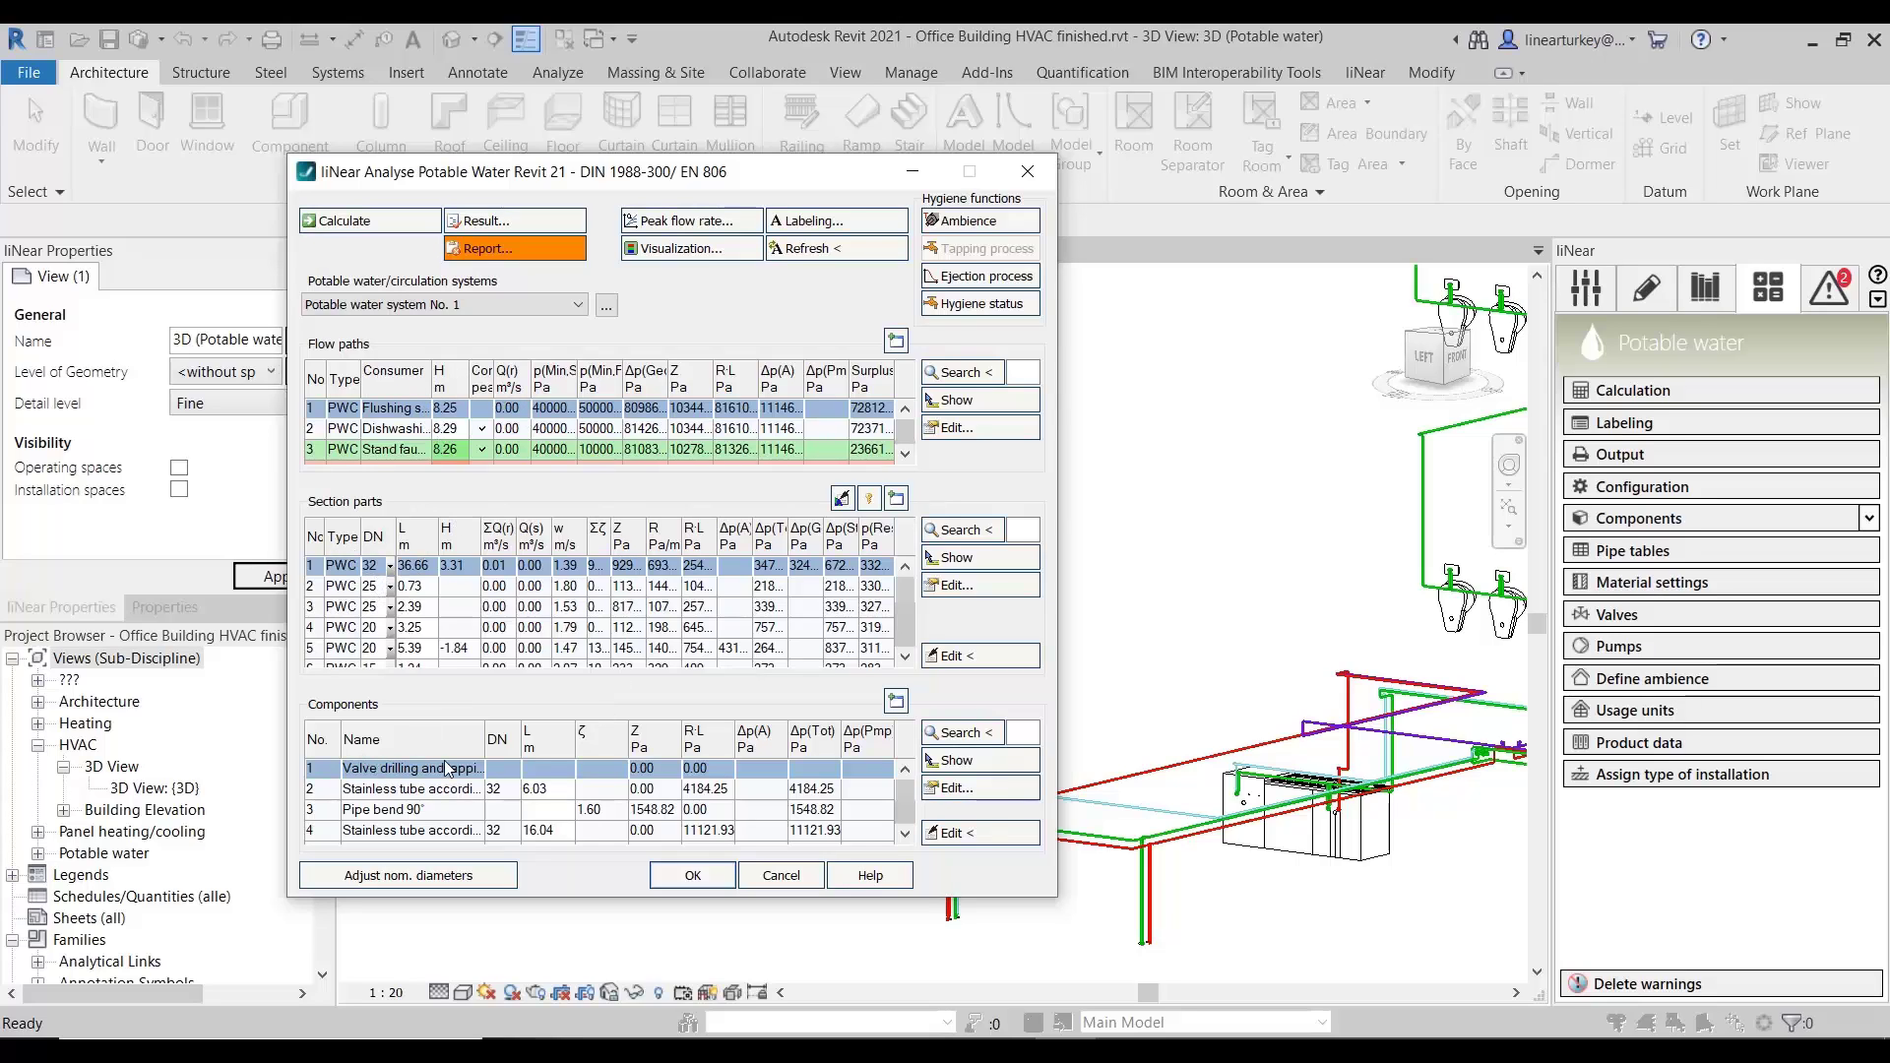
pyautogui.click(413, 430)
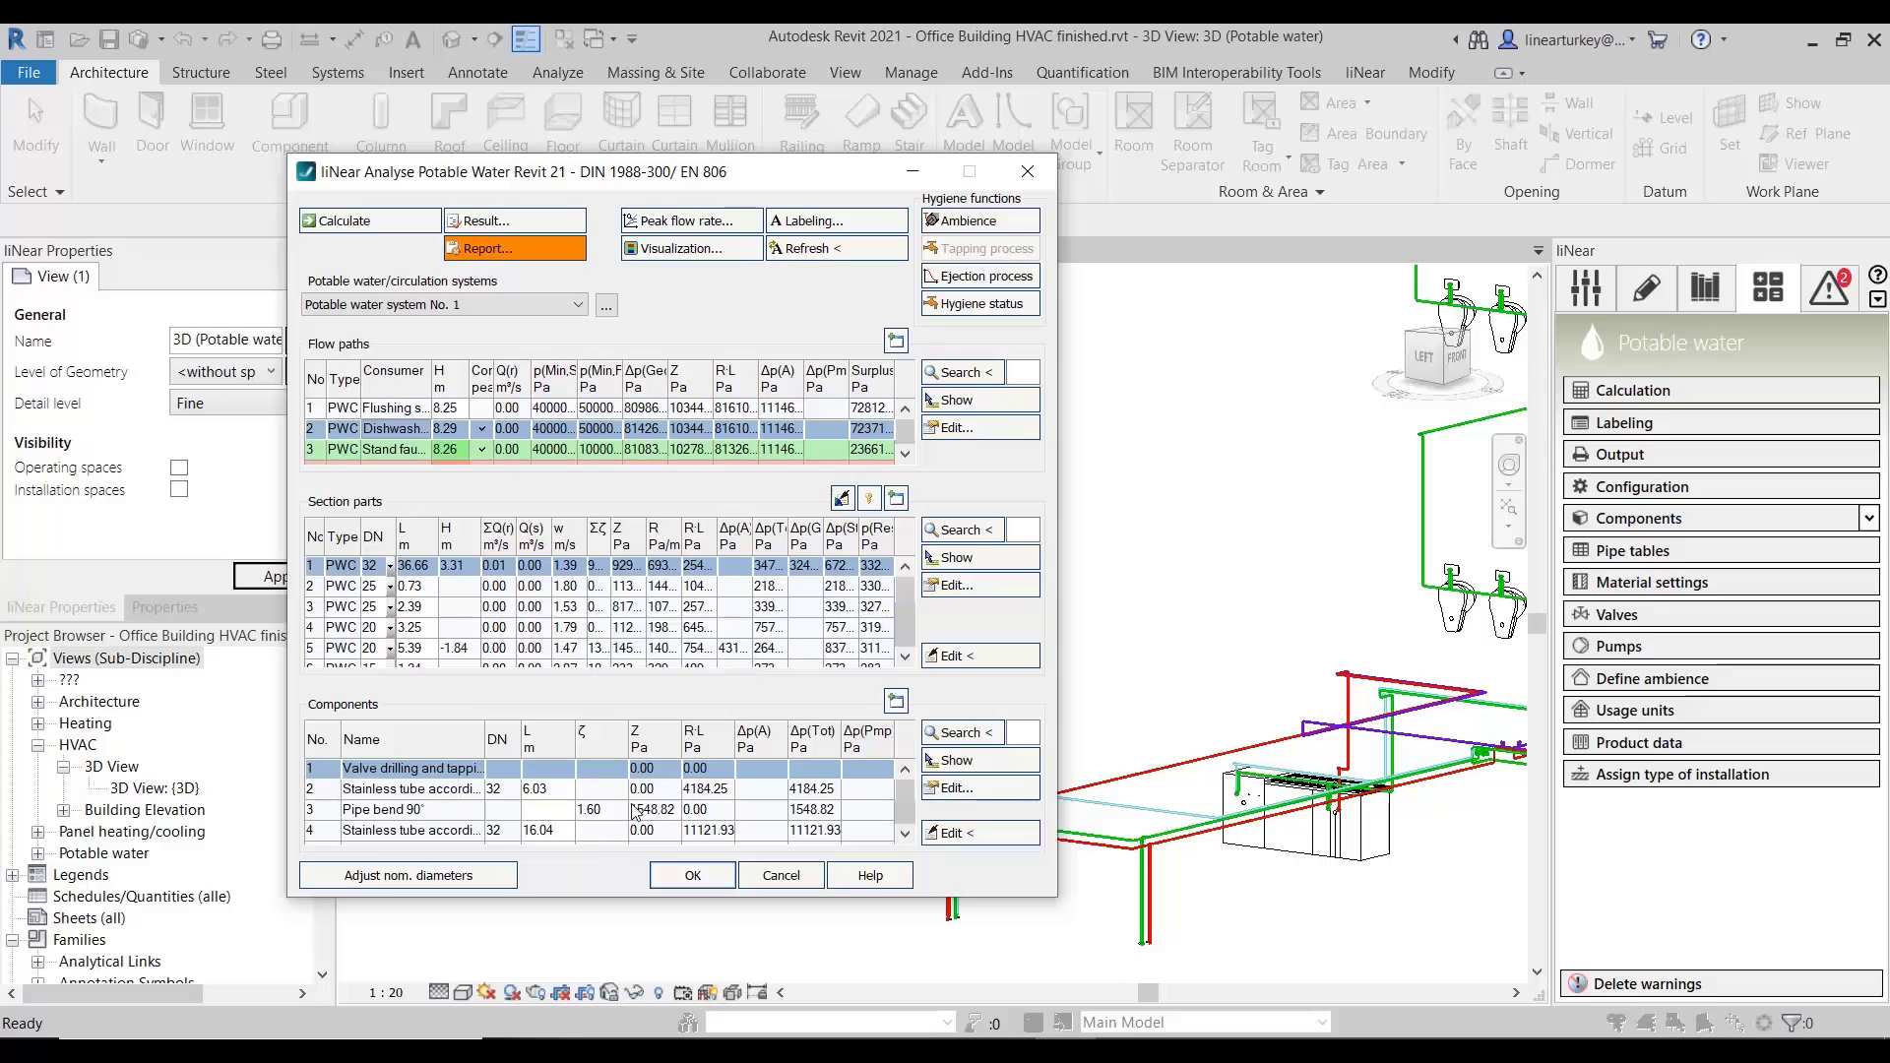
pyautogui.click(895, 341)
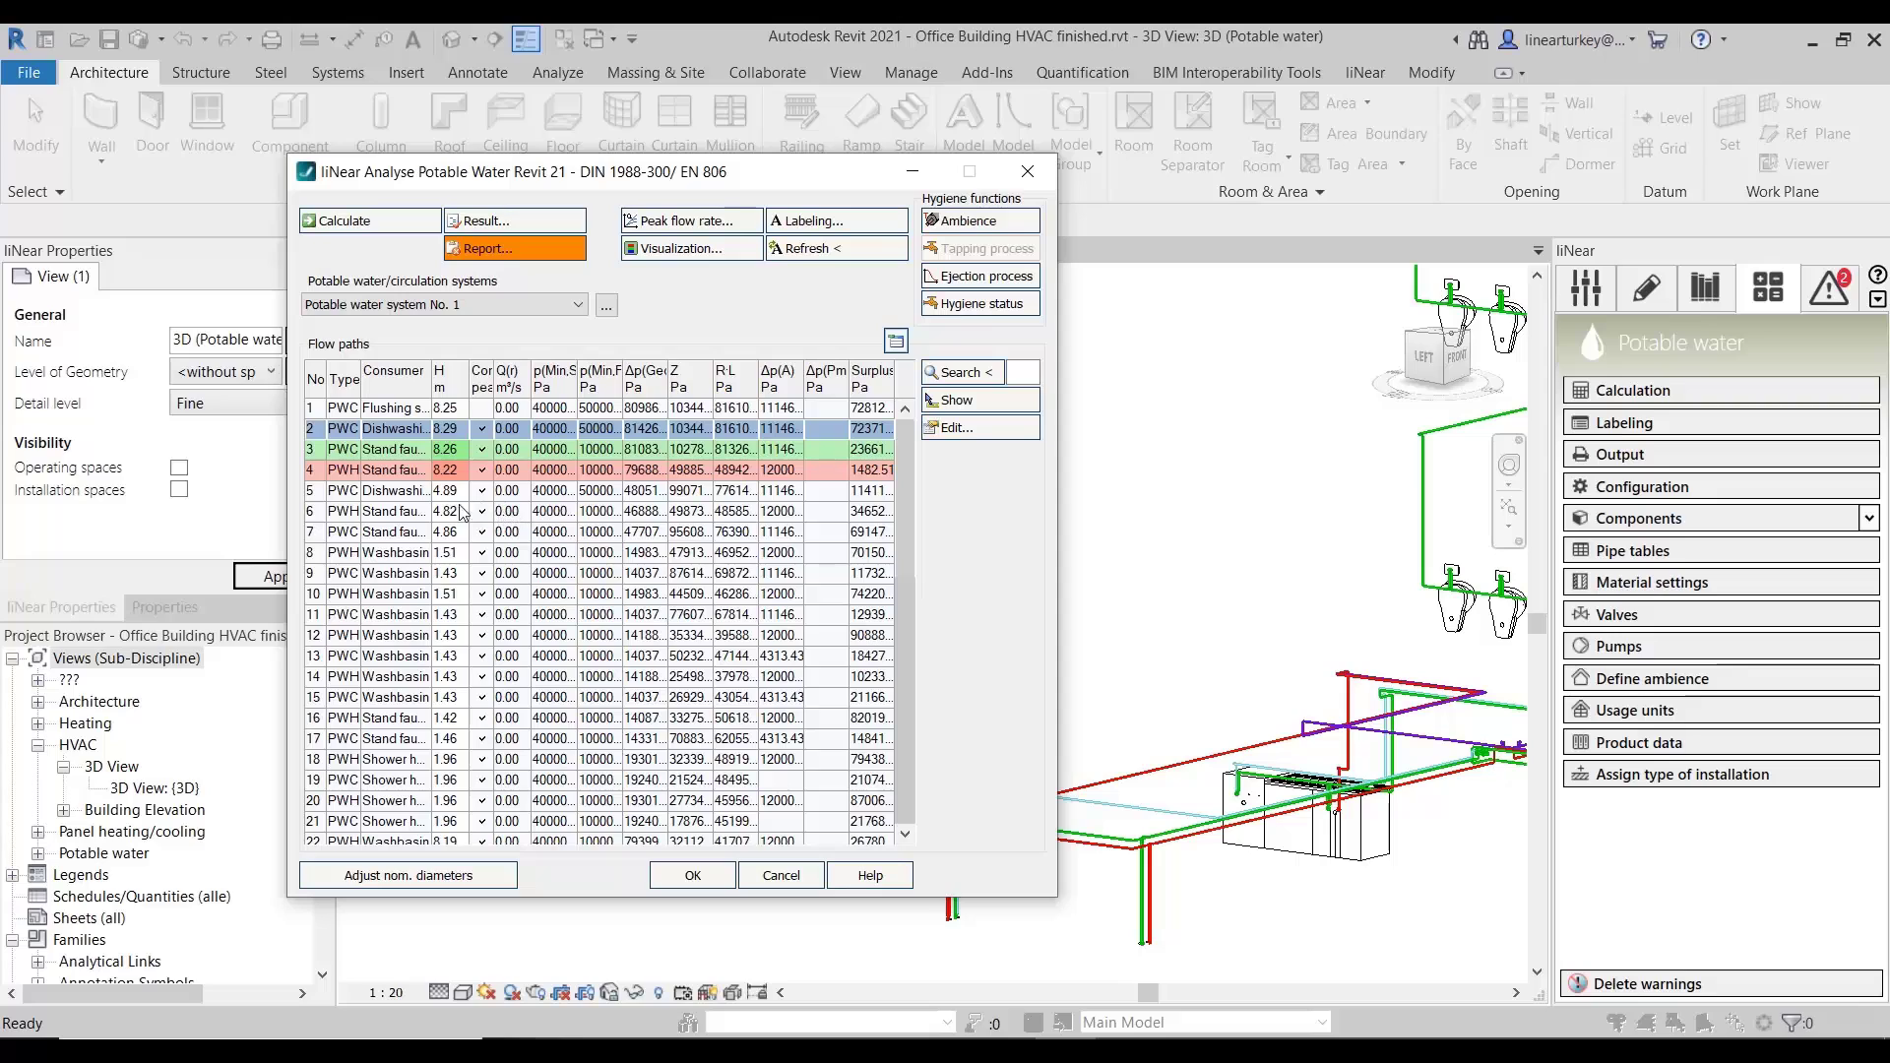
# - Show flow path 3 of the stand faucet in the 3D model, inspect it closely and return to the calculation
pyautogui.click(518, 450)
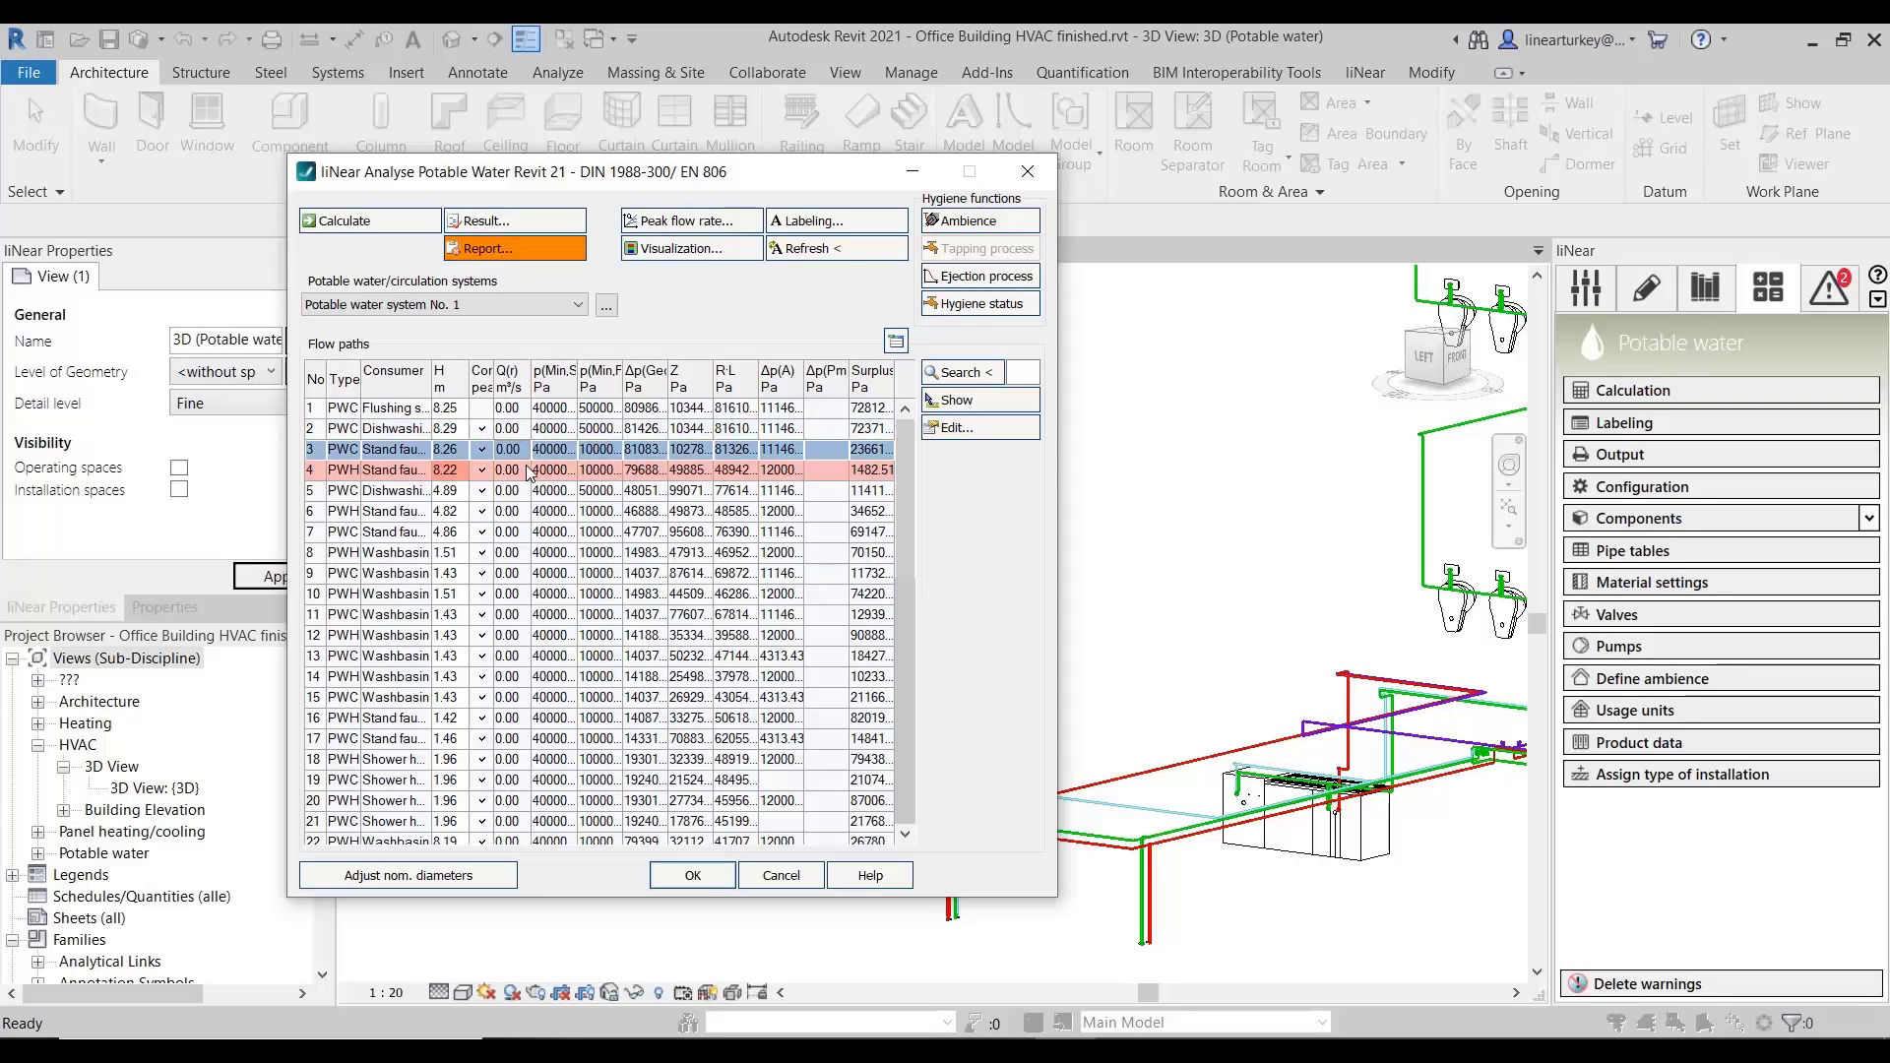
pyautogui.click(980, 403)
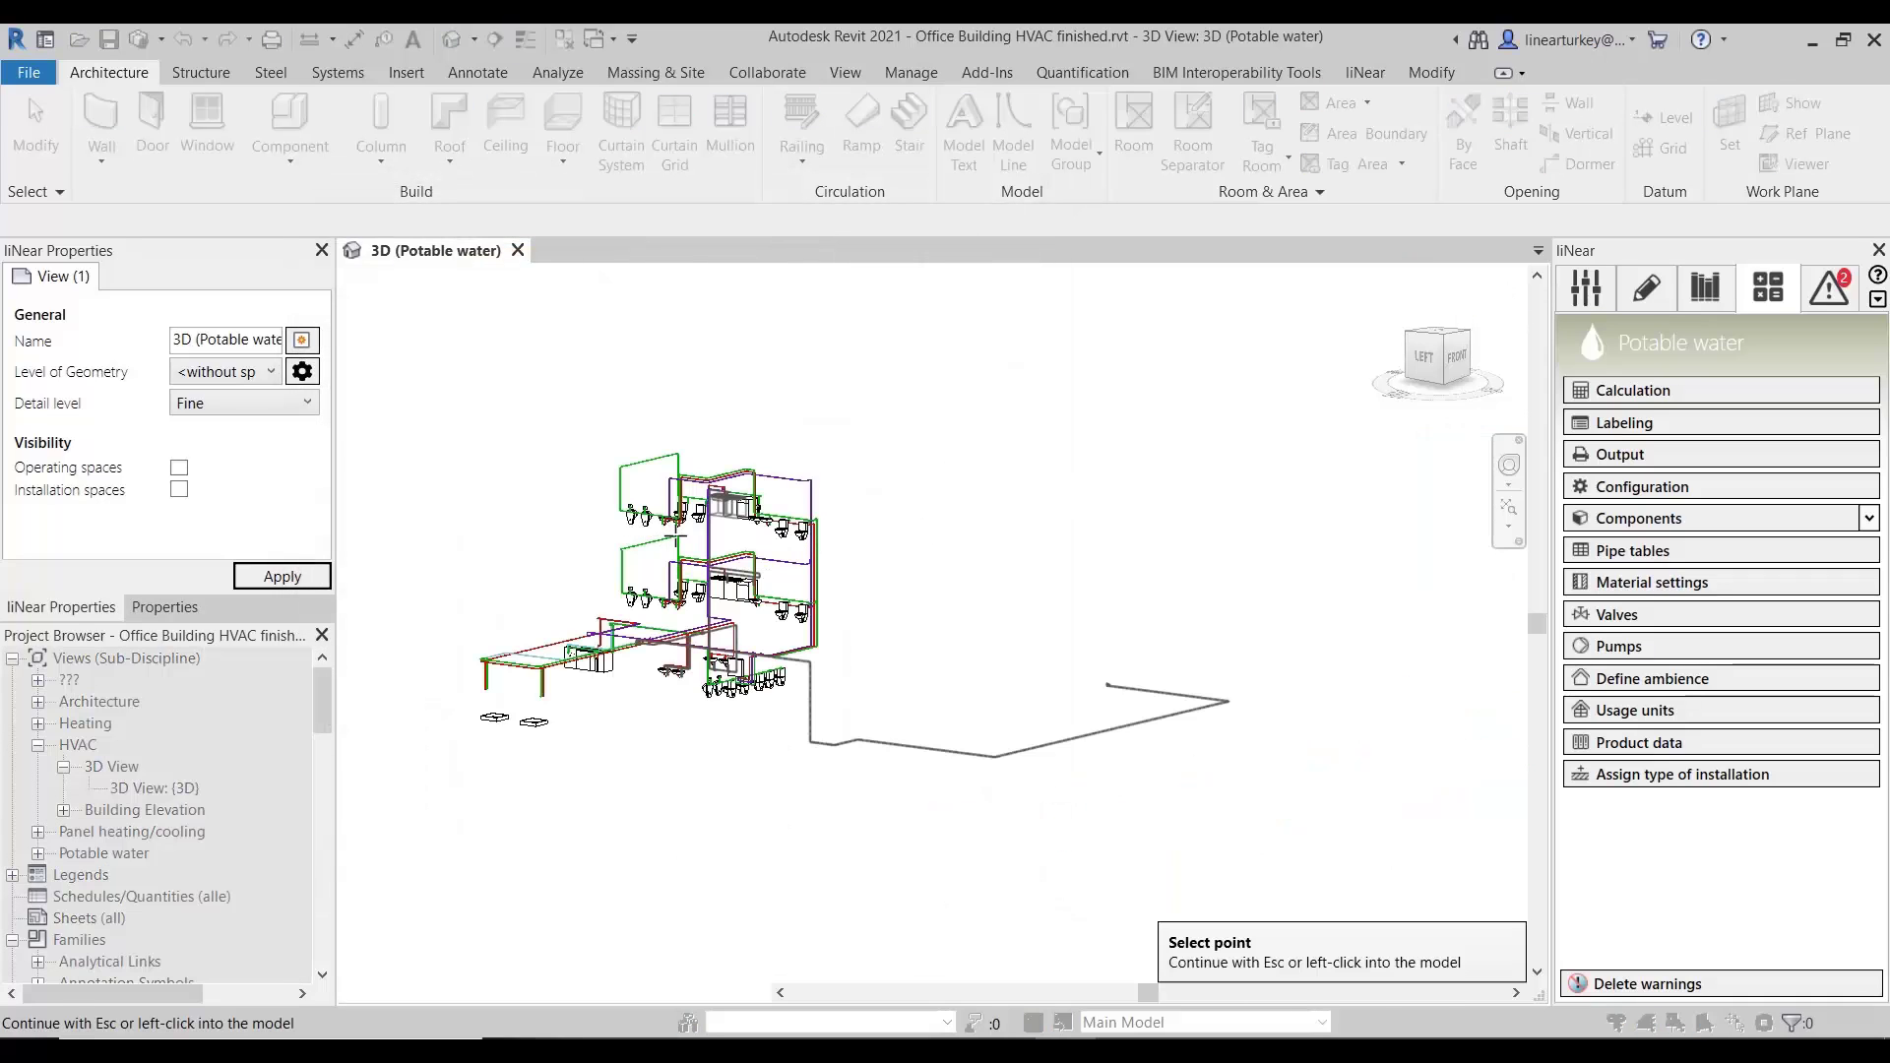
pyautogui.scroll(5, 1105, 599)
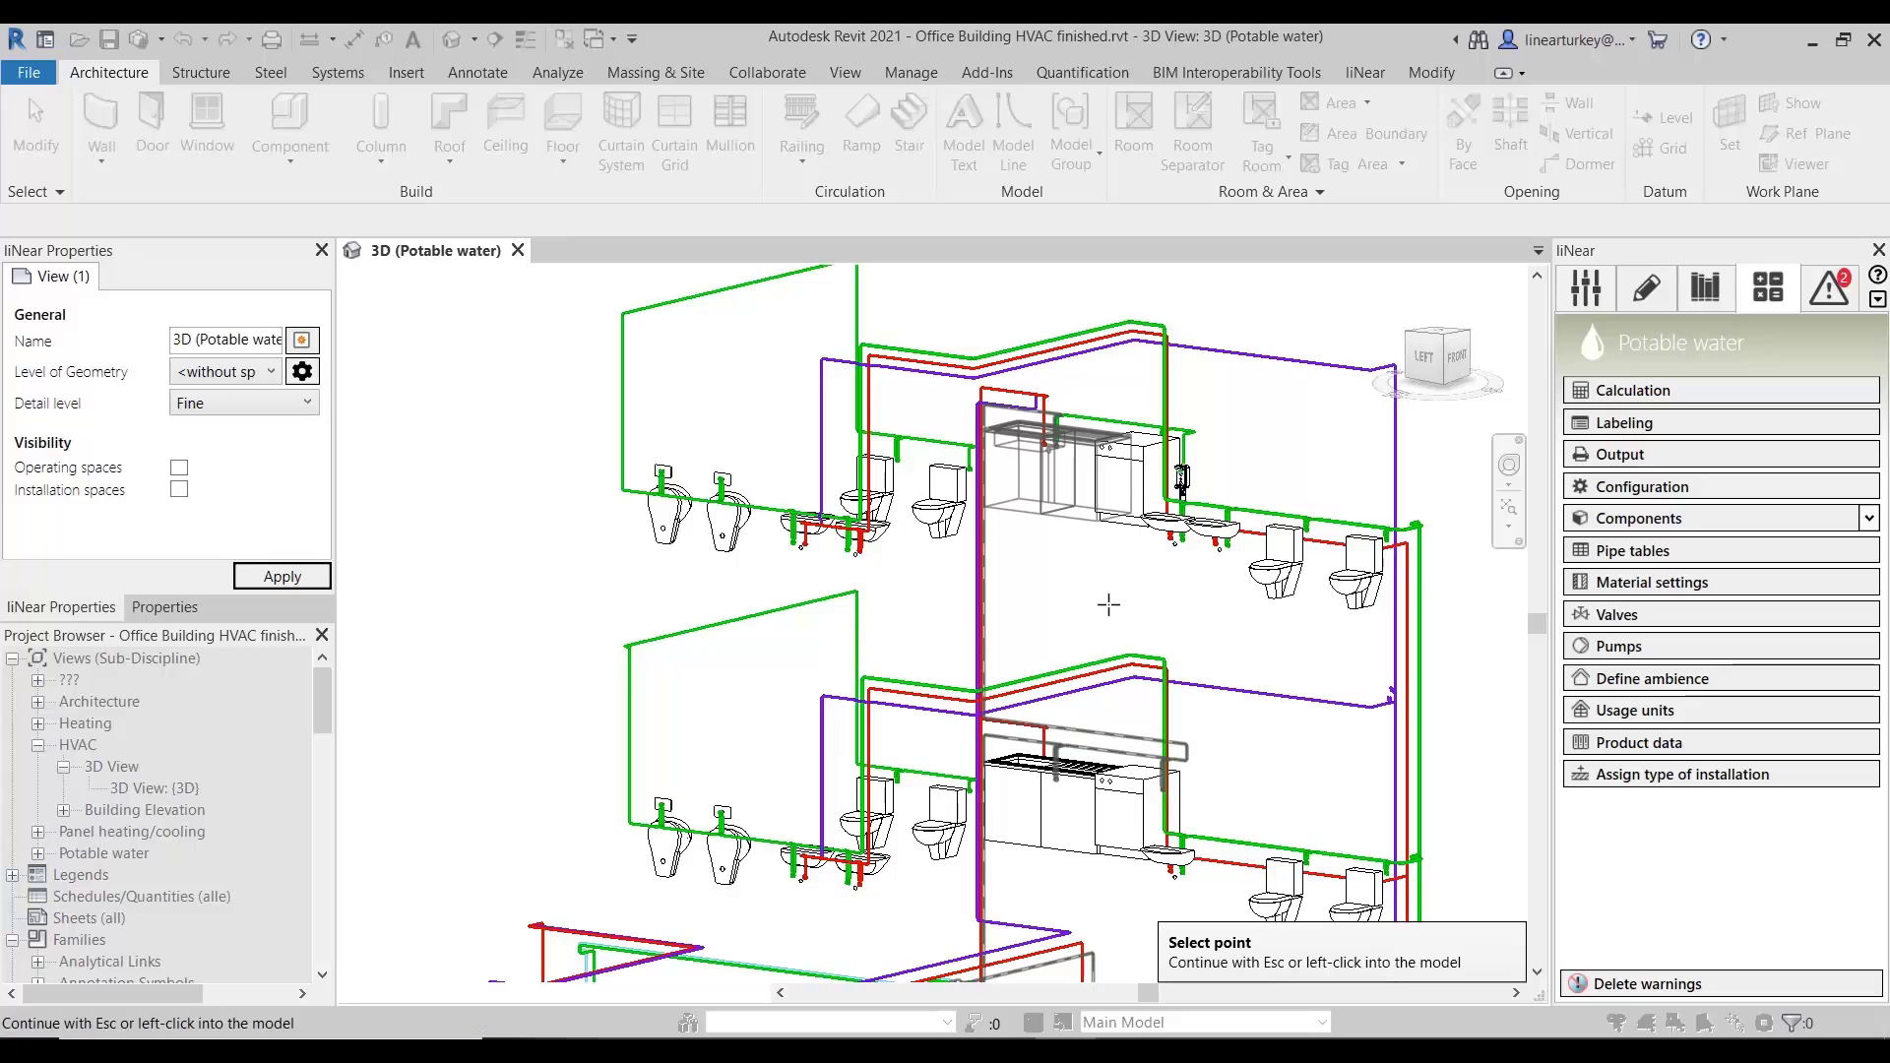
pyautogui.scroll(2, 1106, 602)
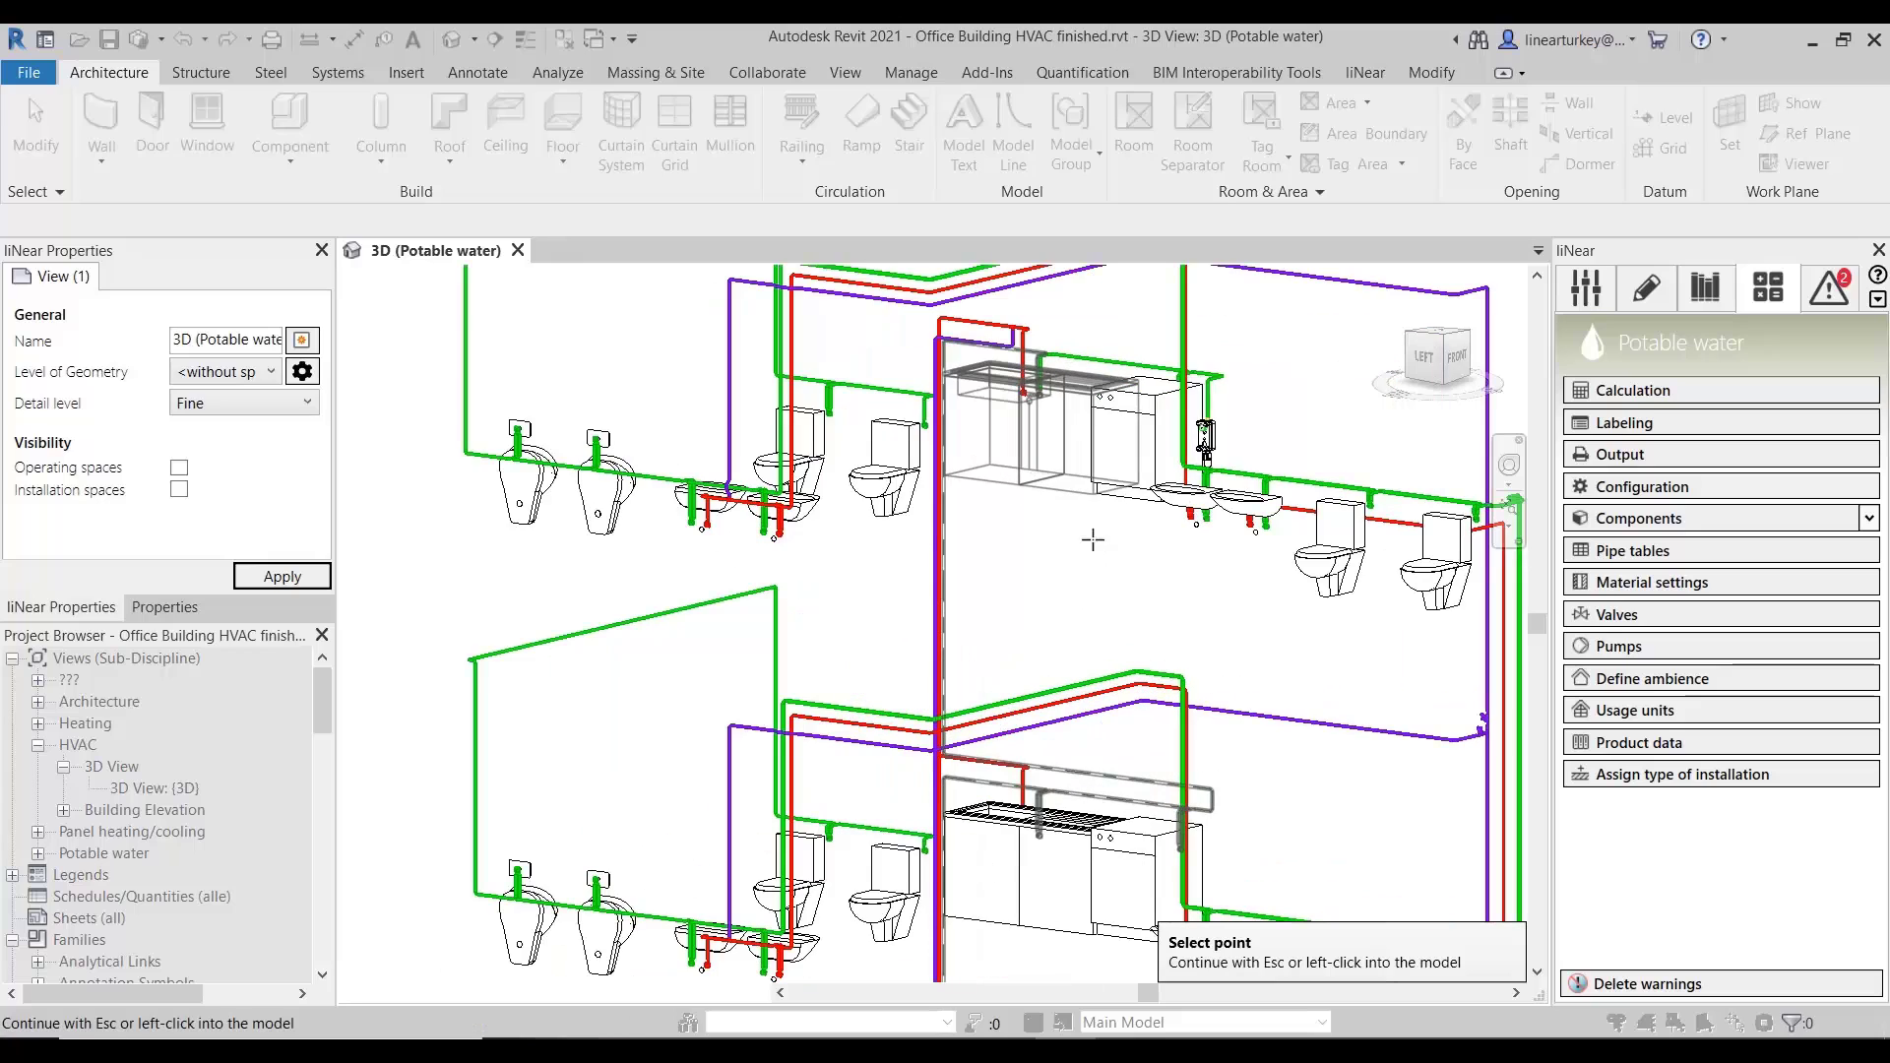
pyautogui.click(991, 681)
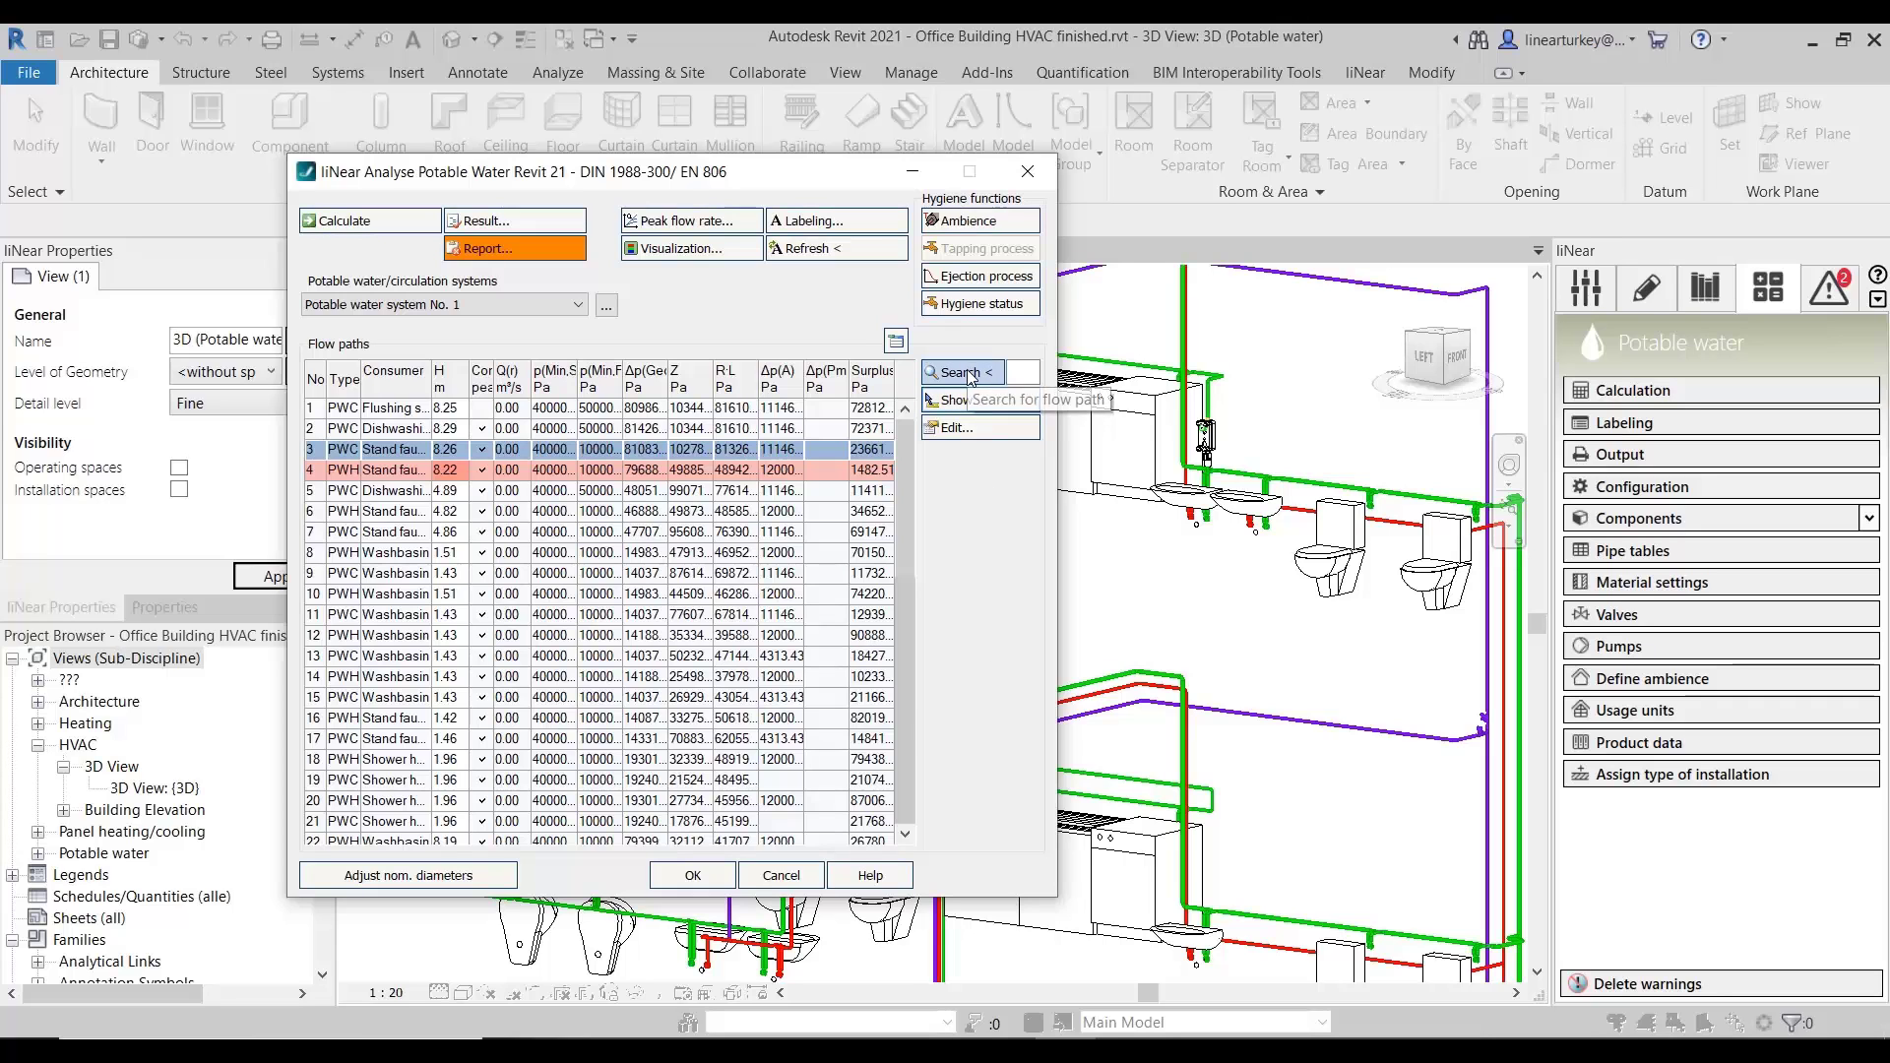
# - Search for a flow path by picking the upper-floor water closet in the model and restore the section parts and components lists
pyautogui.click(960, 372)
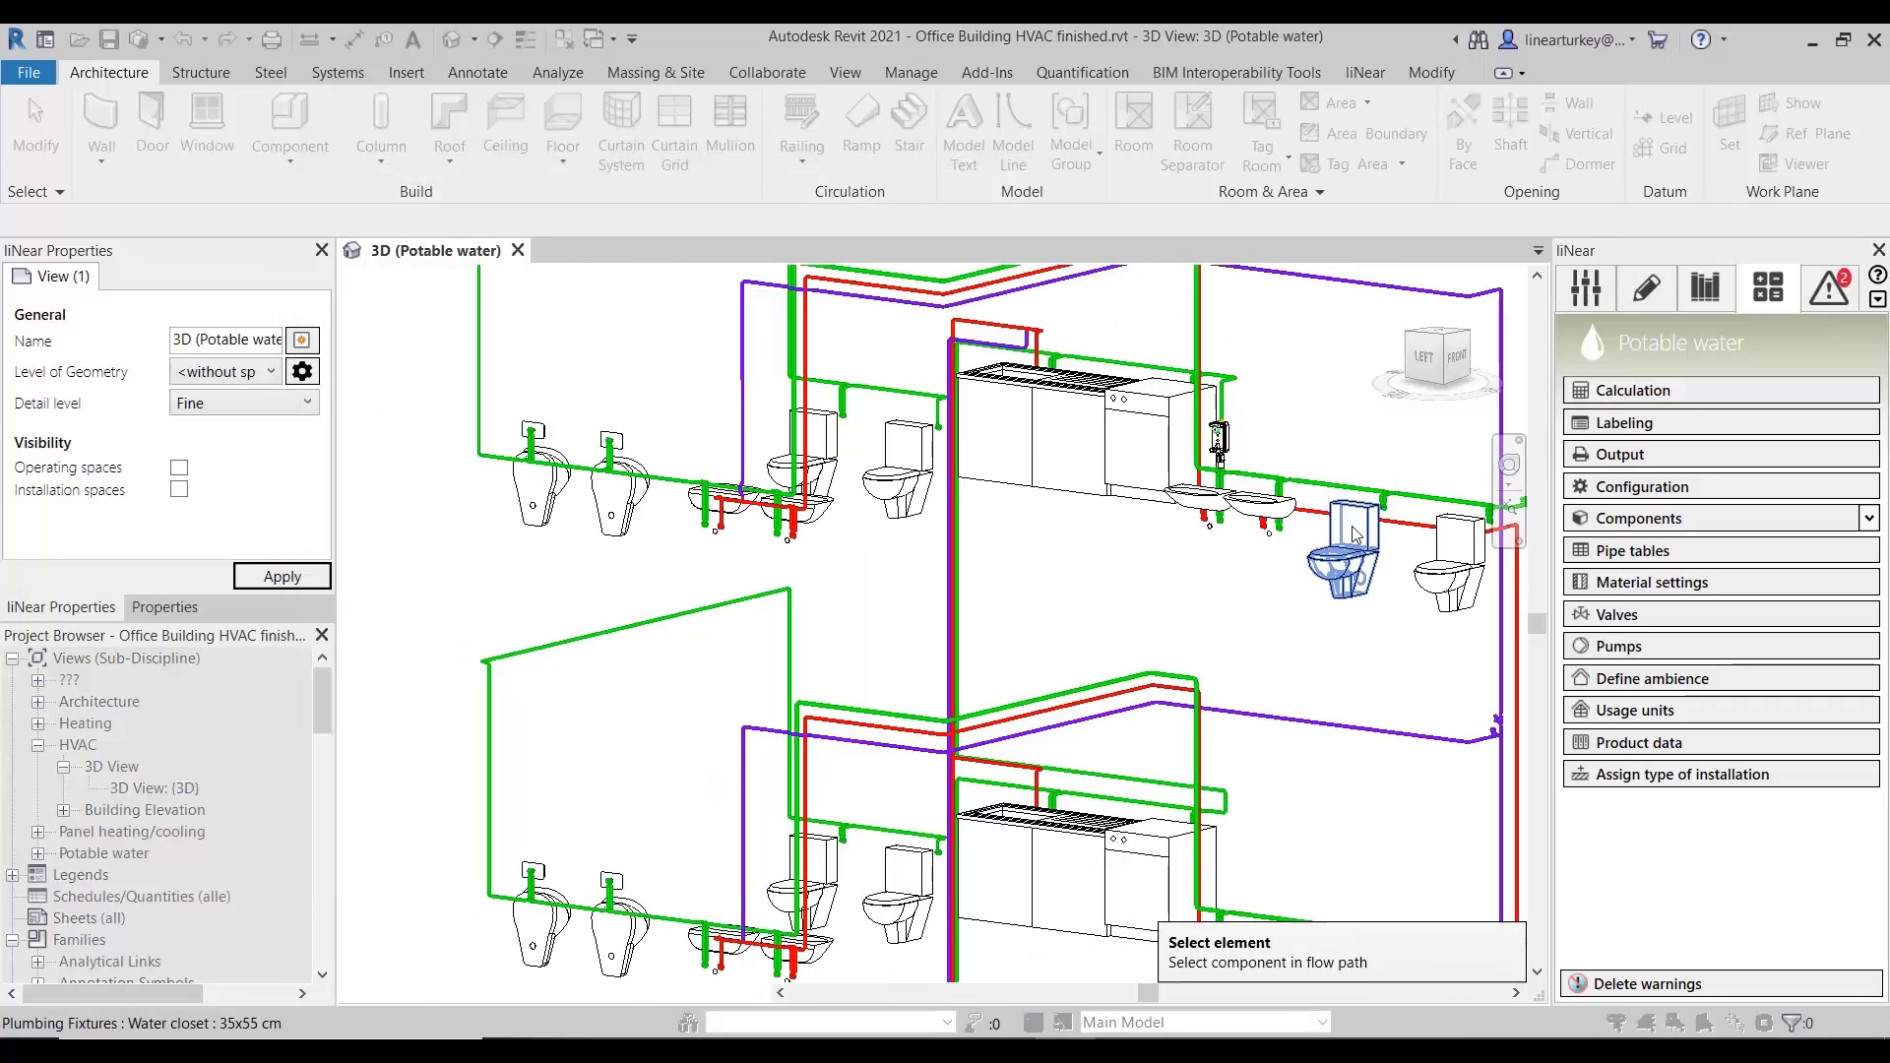
pyautogui.click(1355, 539)
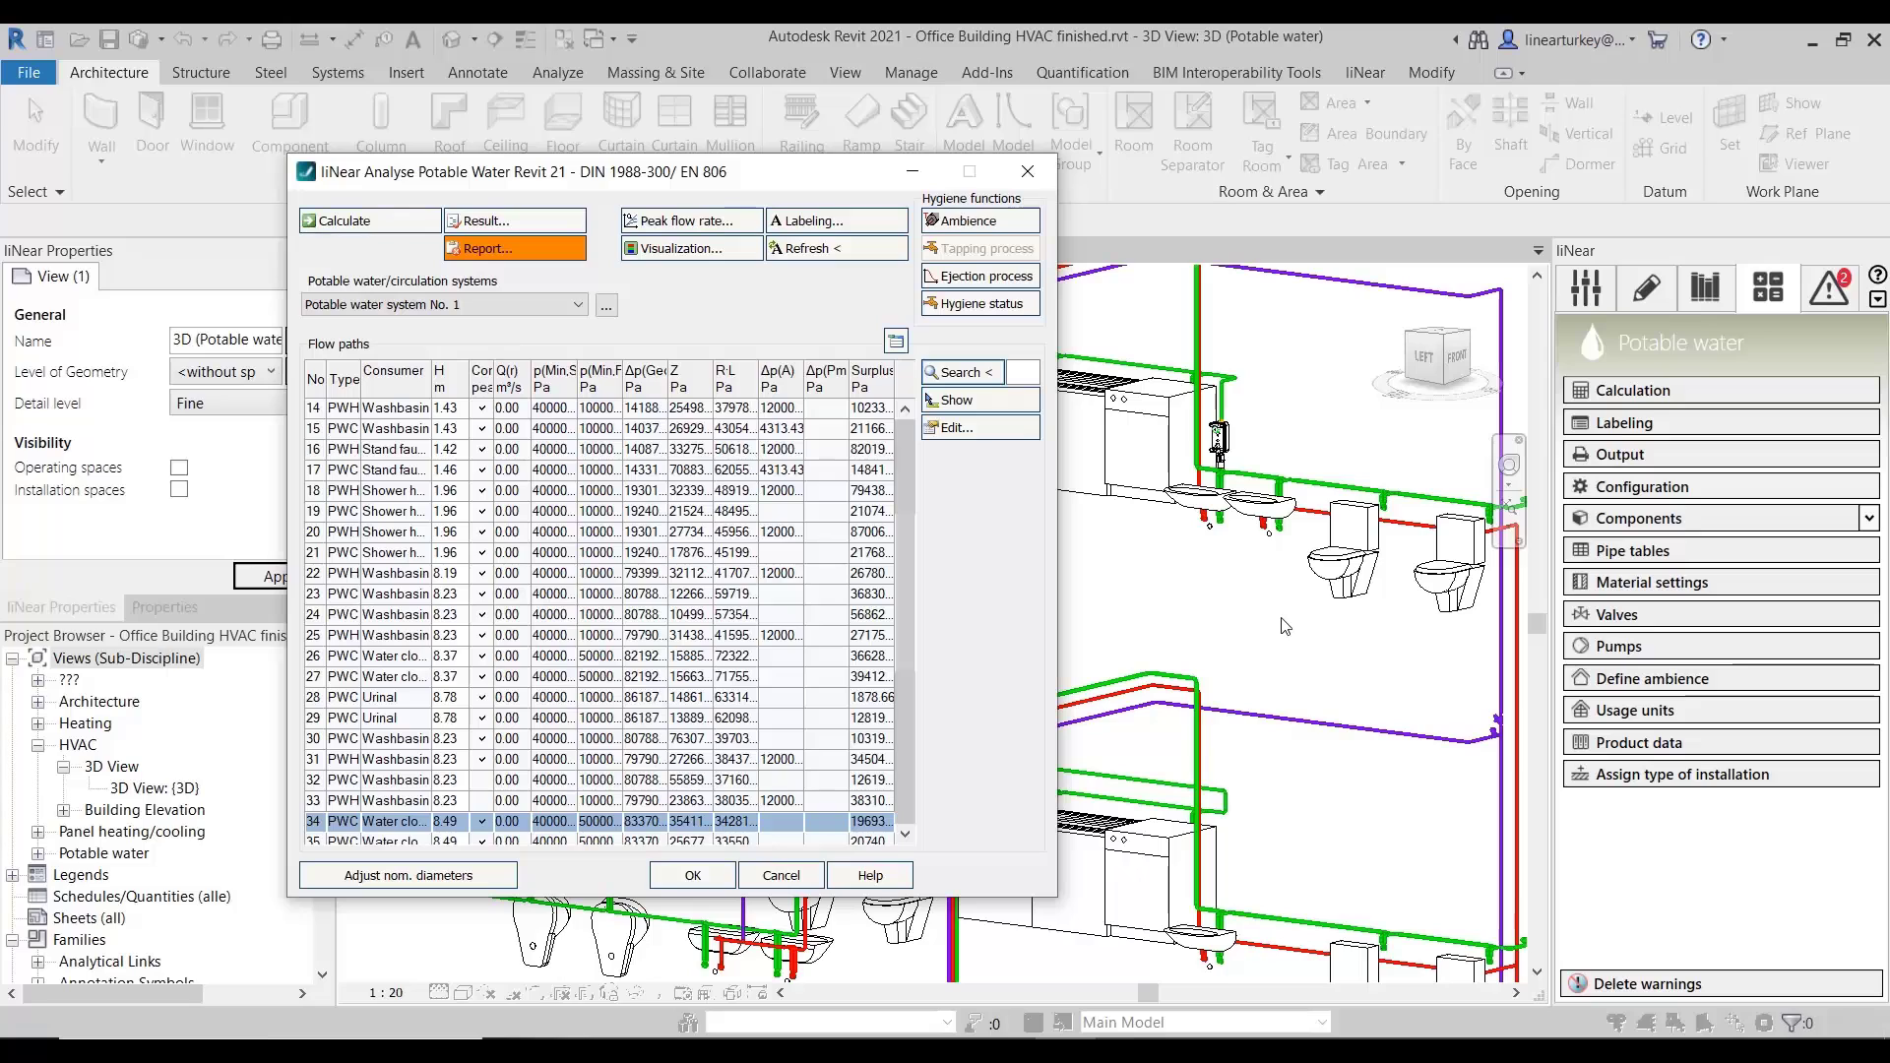
pyautogui.click(896, 342)
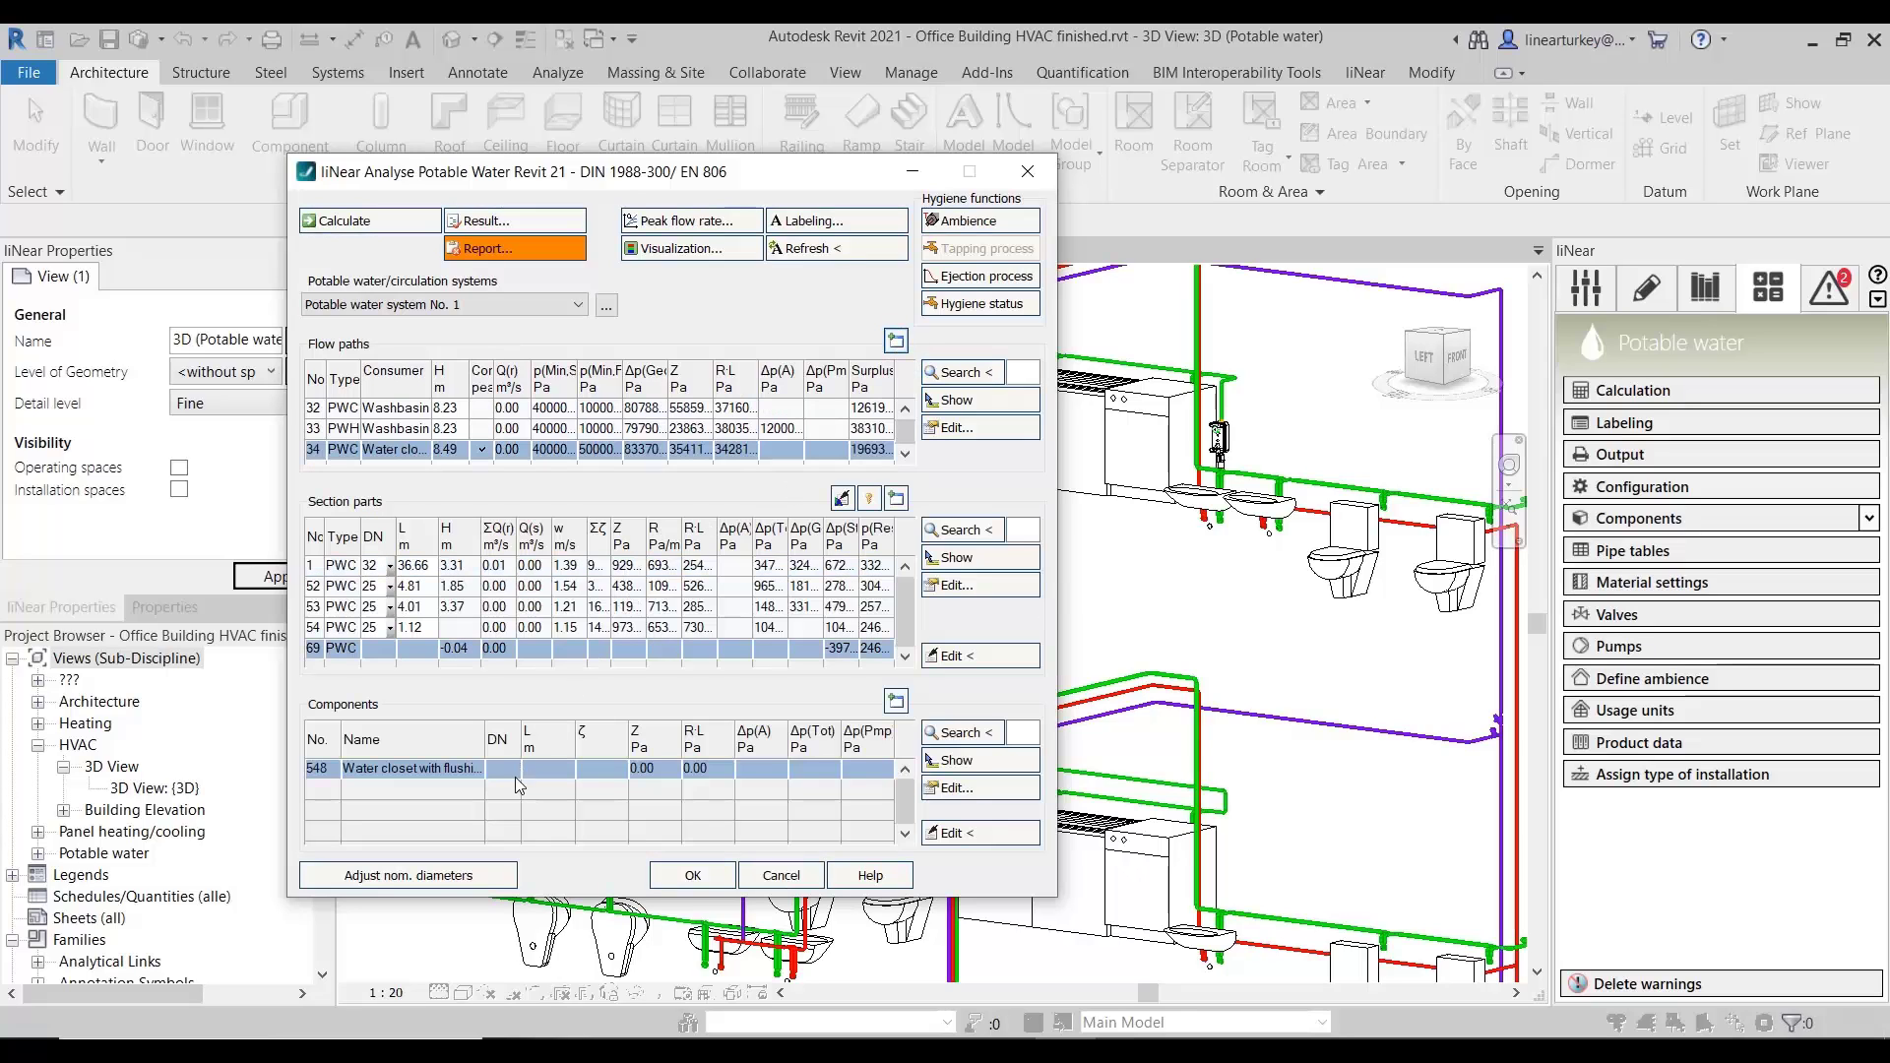
# - Check the water closet's tapping point and flushing settings and accept them as they are
pyautogui.click(988, 428)
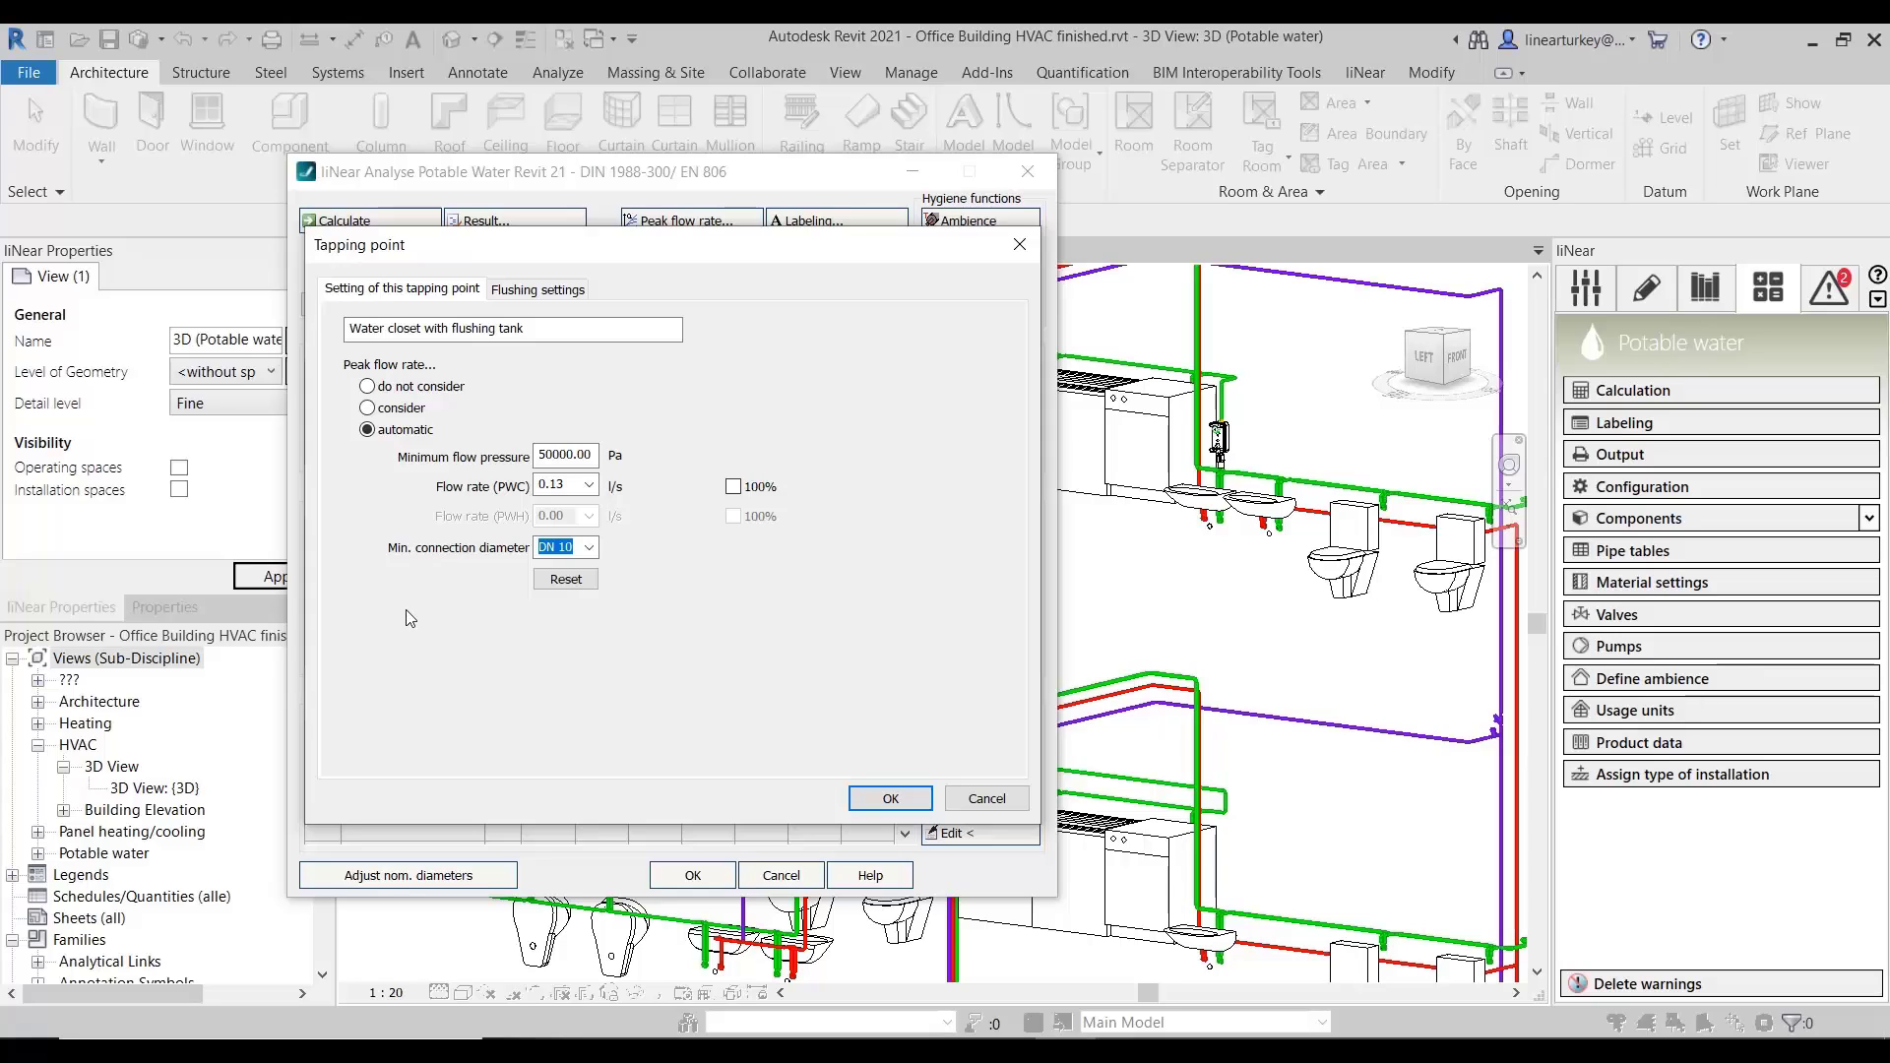
pyautogui.click(532, 291)
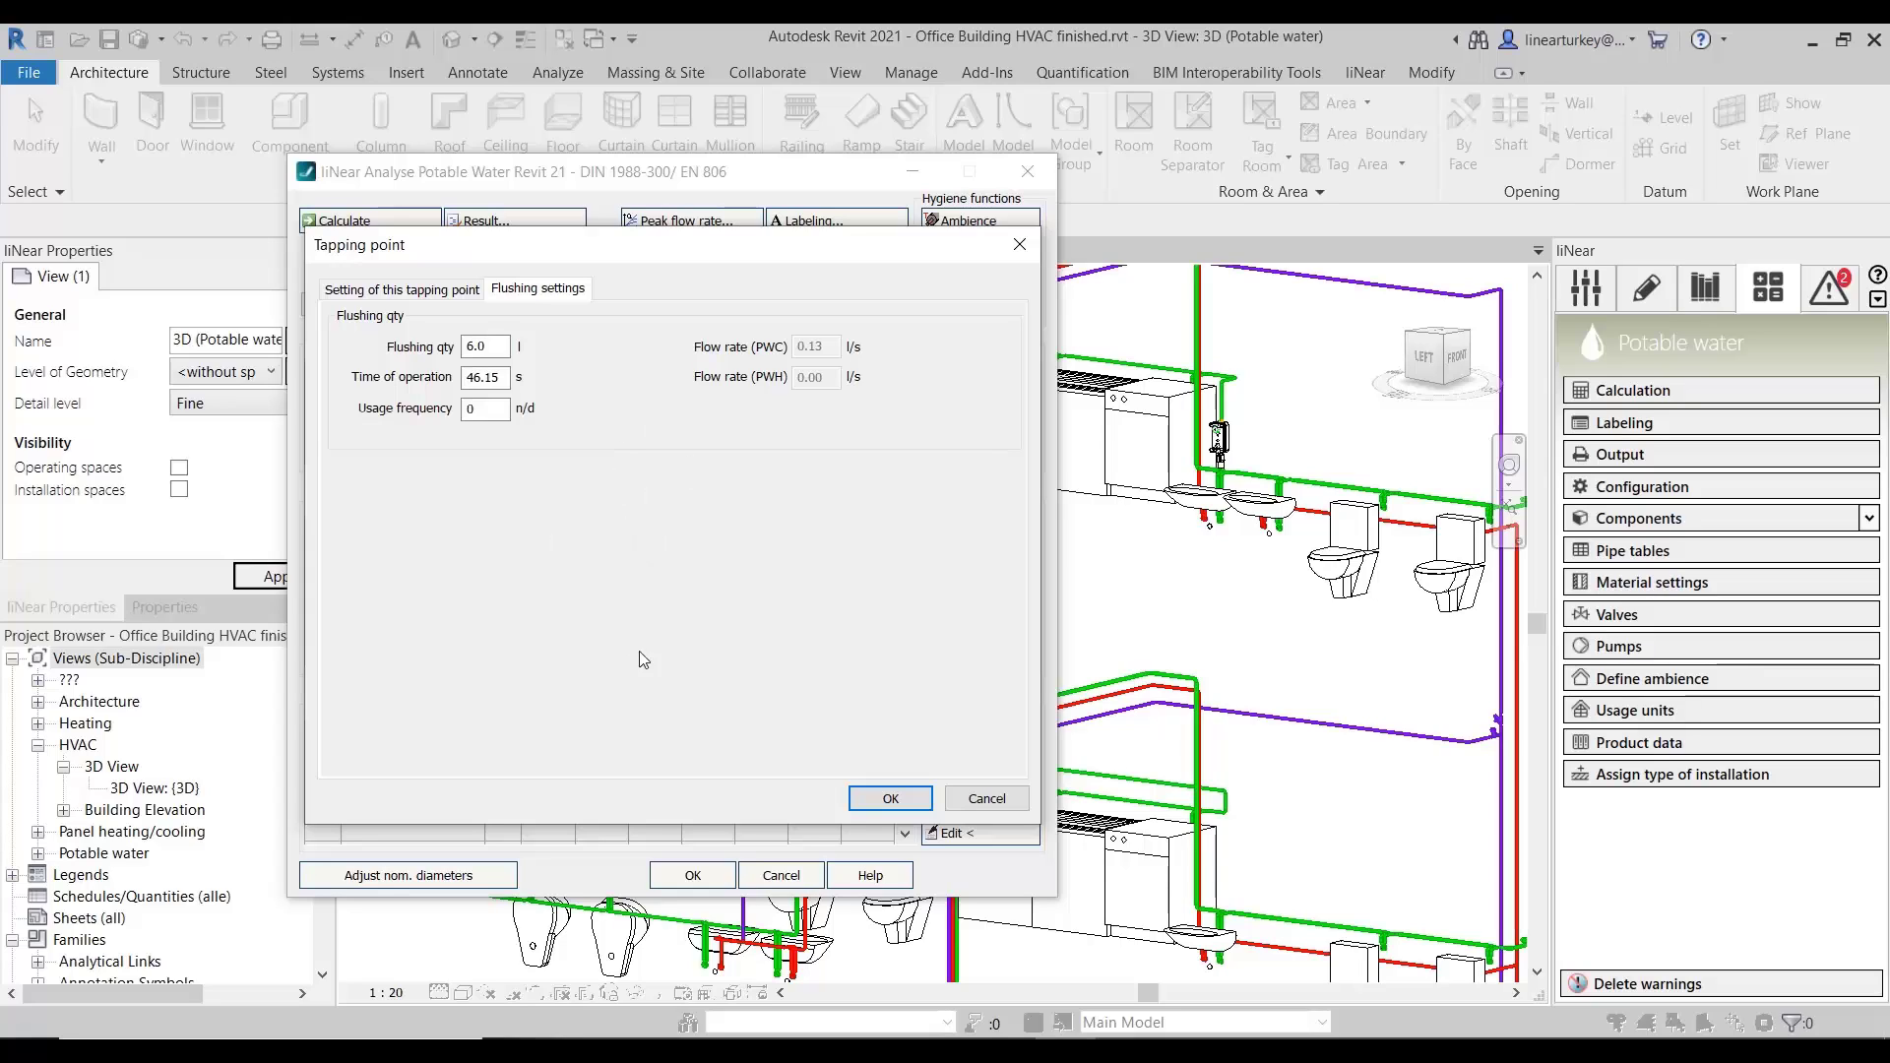
pyautogui.click(890, 798)
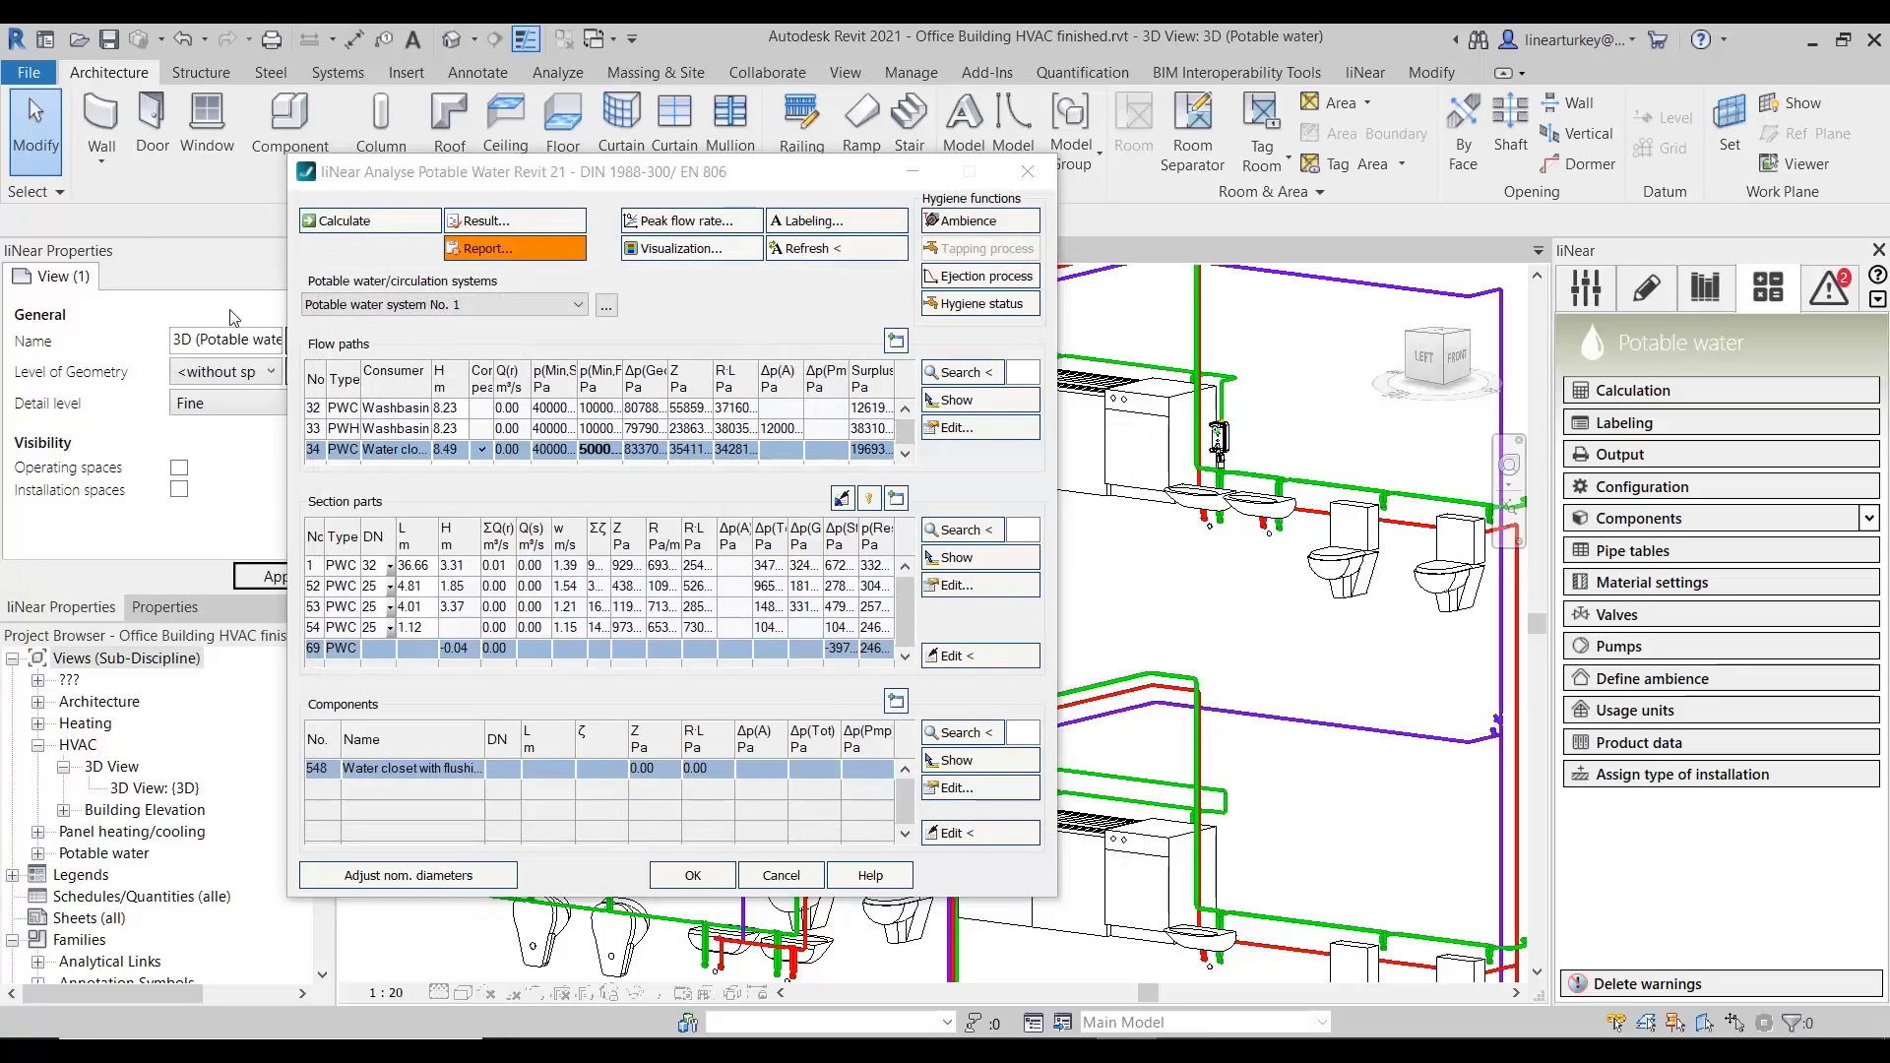
# - Open the calculation report list and read the detailed descriptions of both flow divider notifications
pyautogui.click(520, 246)
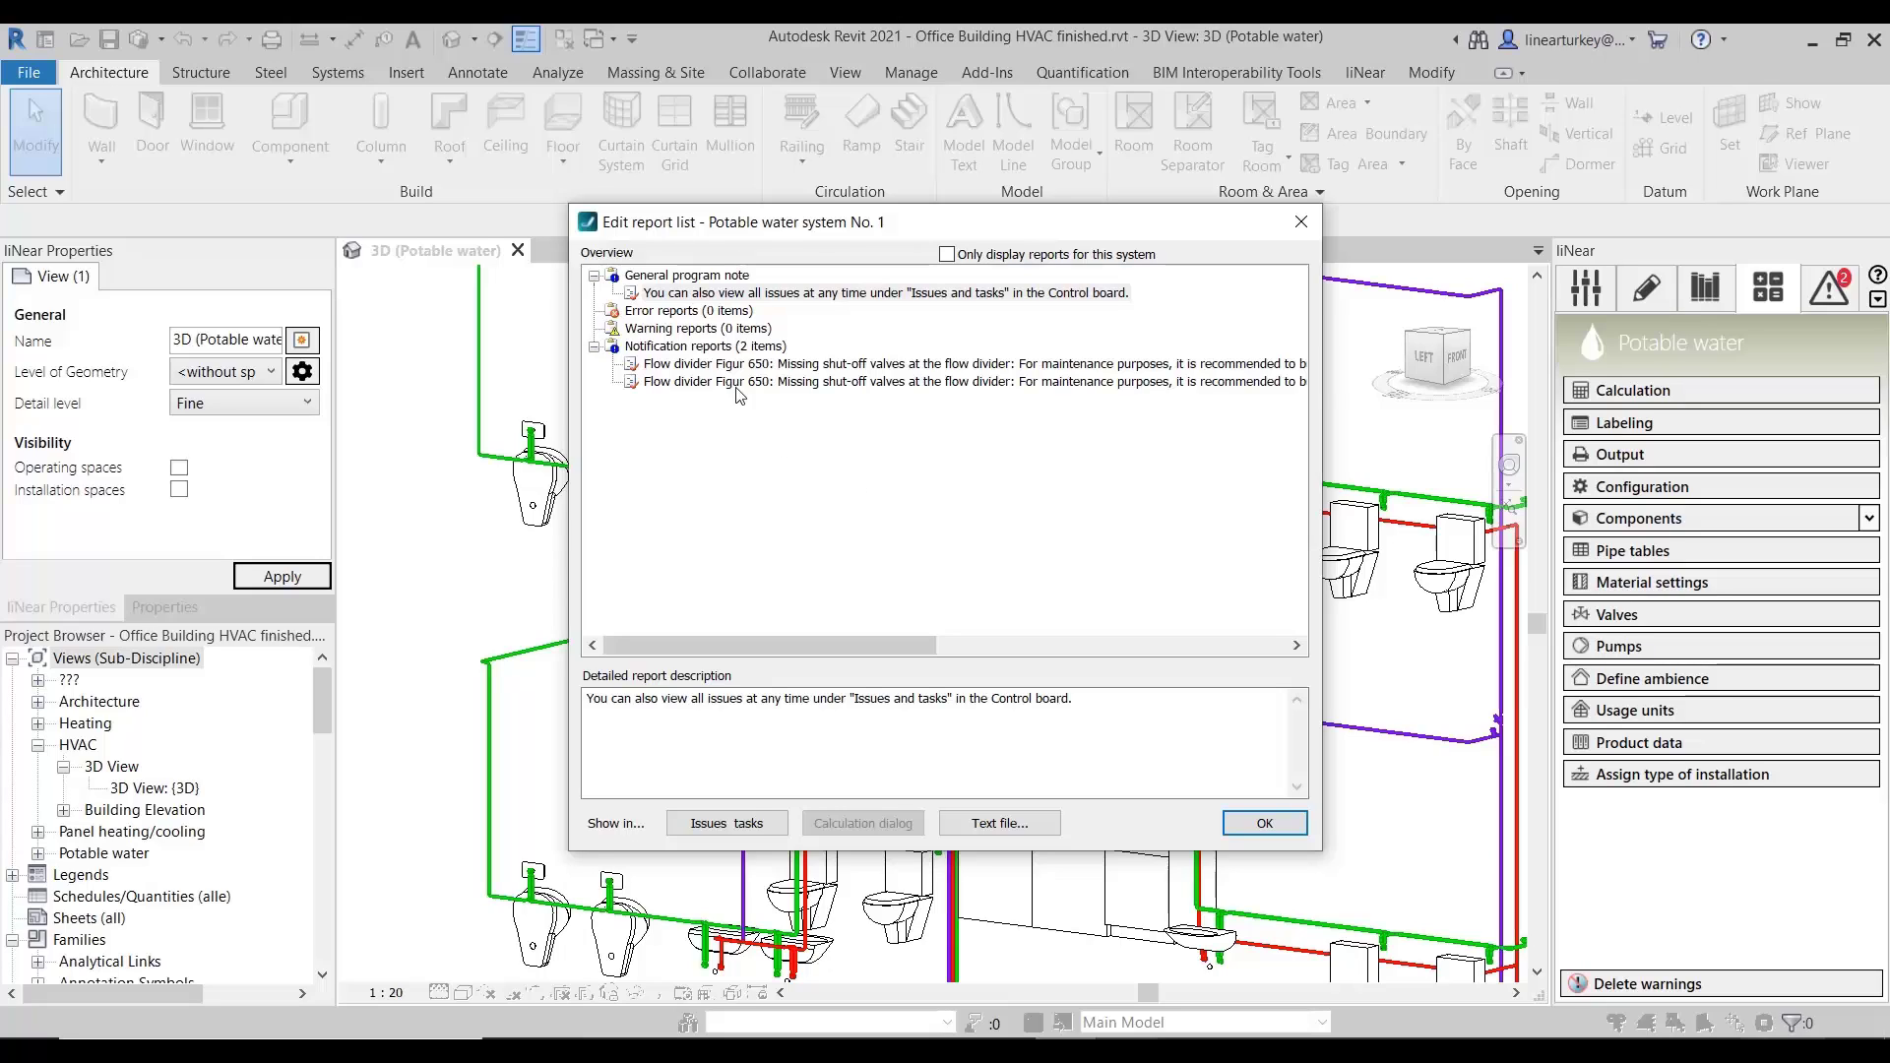
pyautogui.click(769, 366)
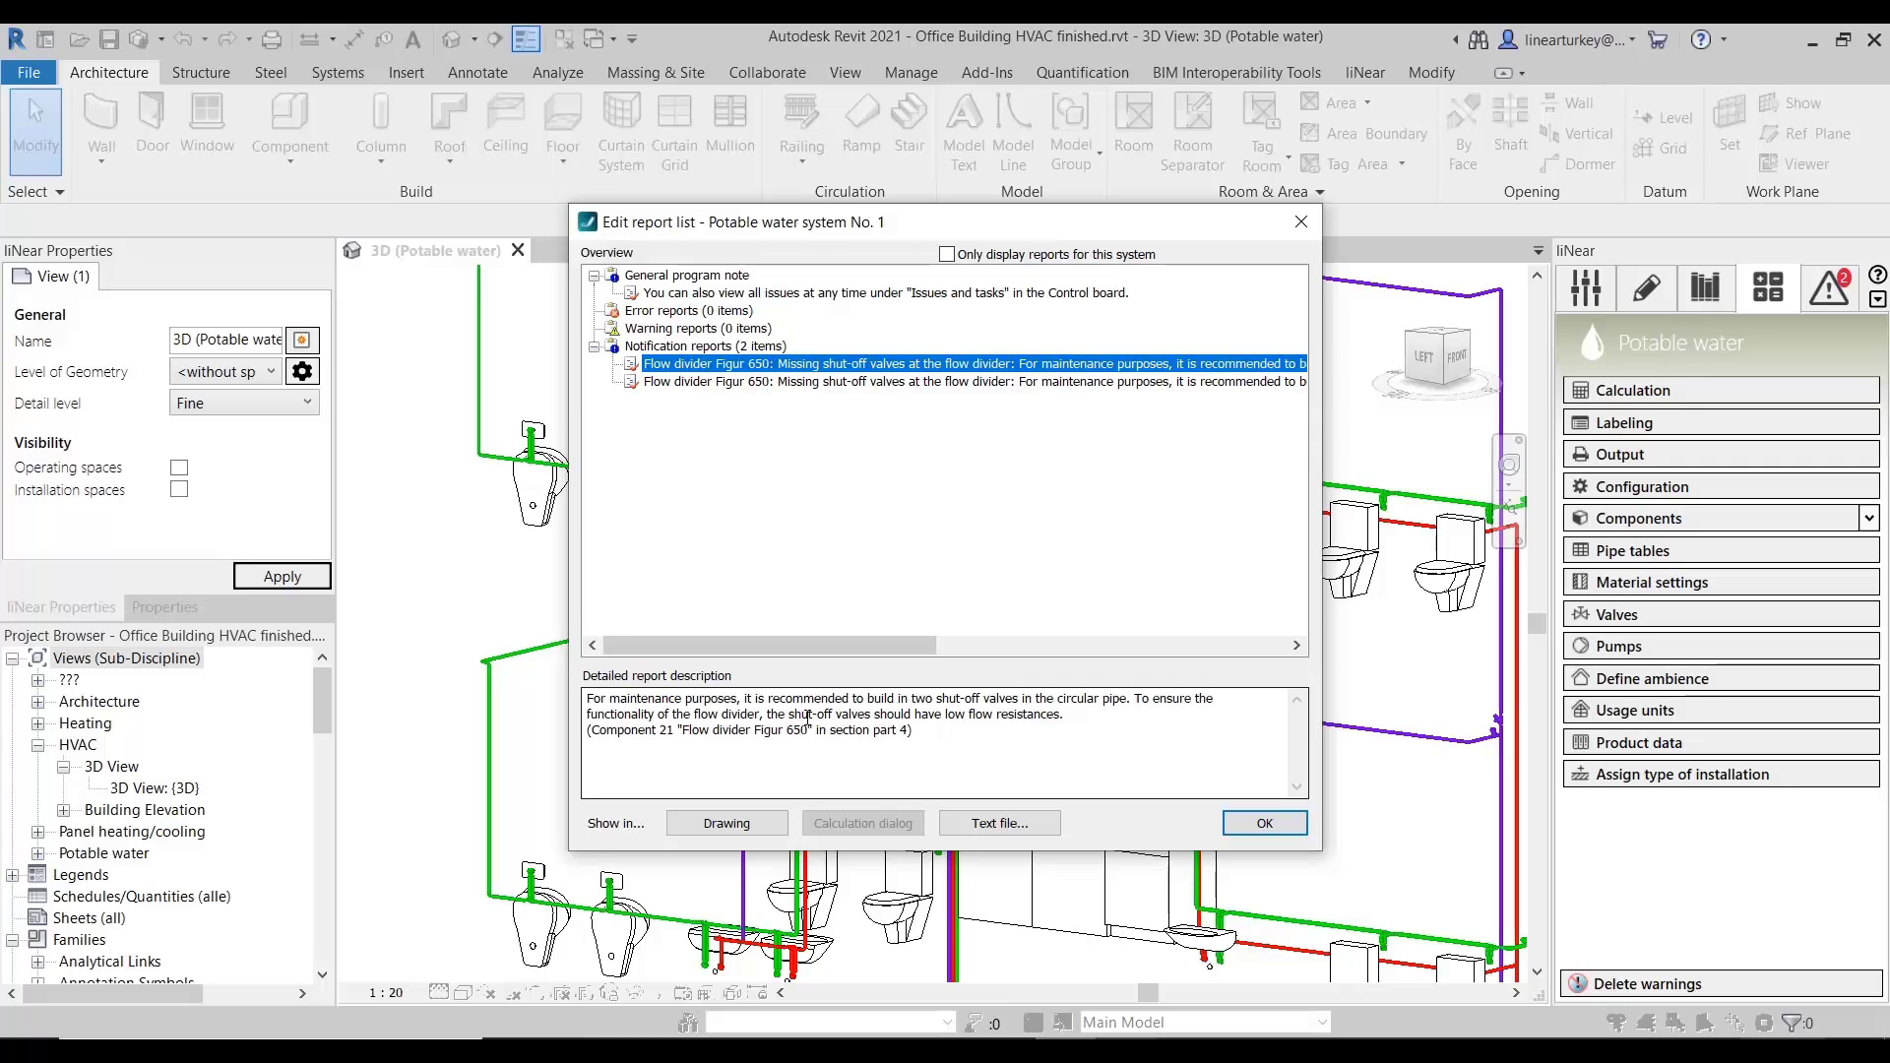
pyautogui.click(813, 382)
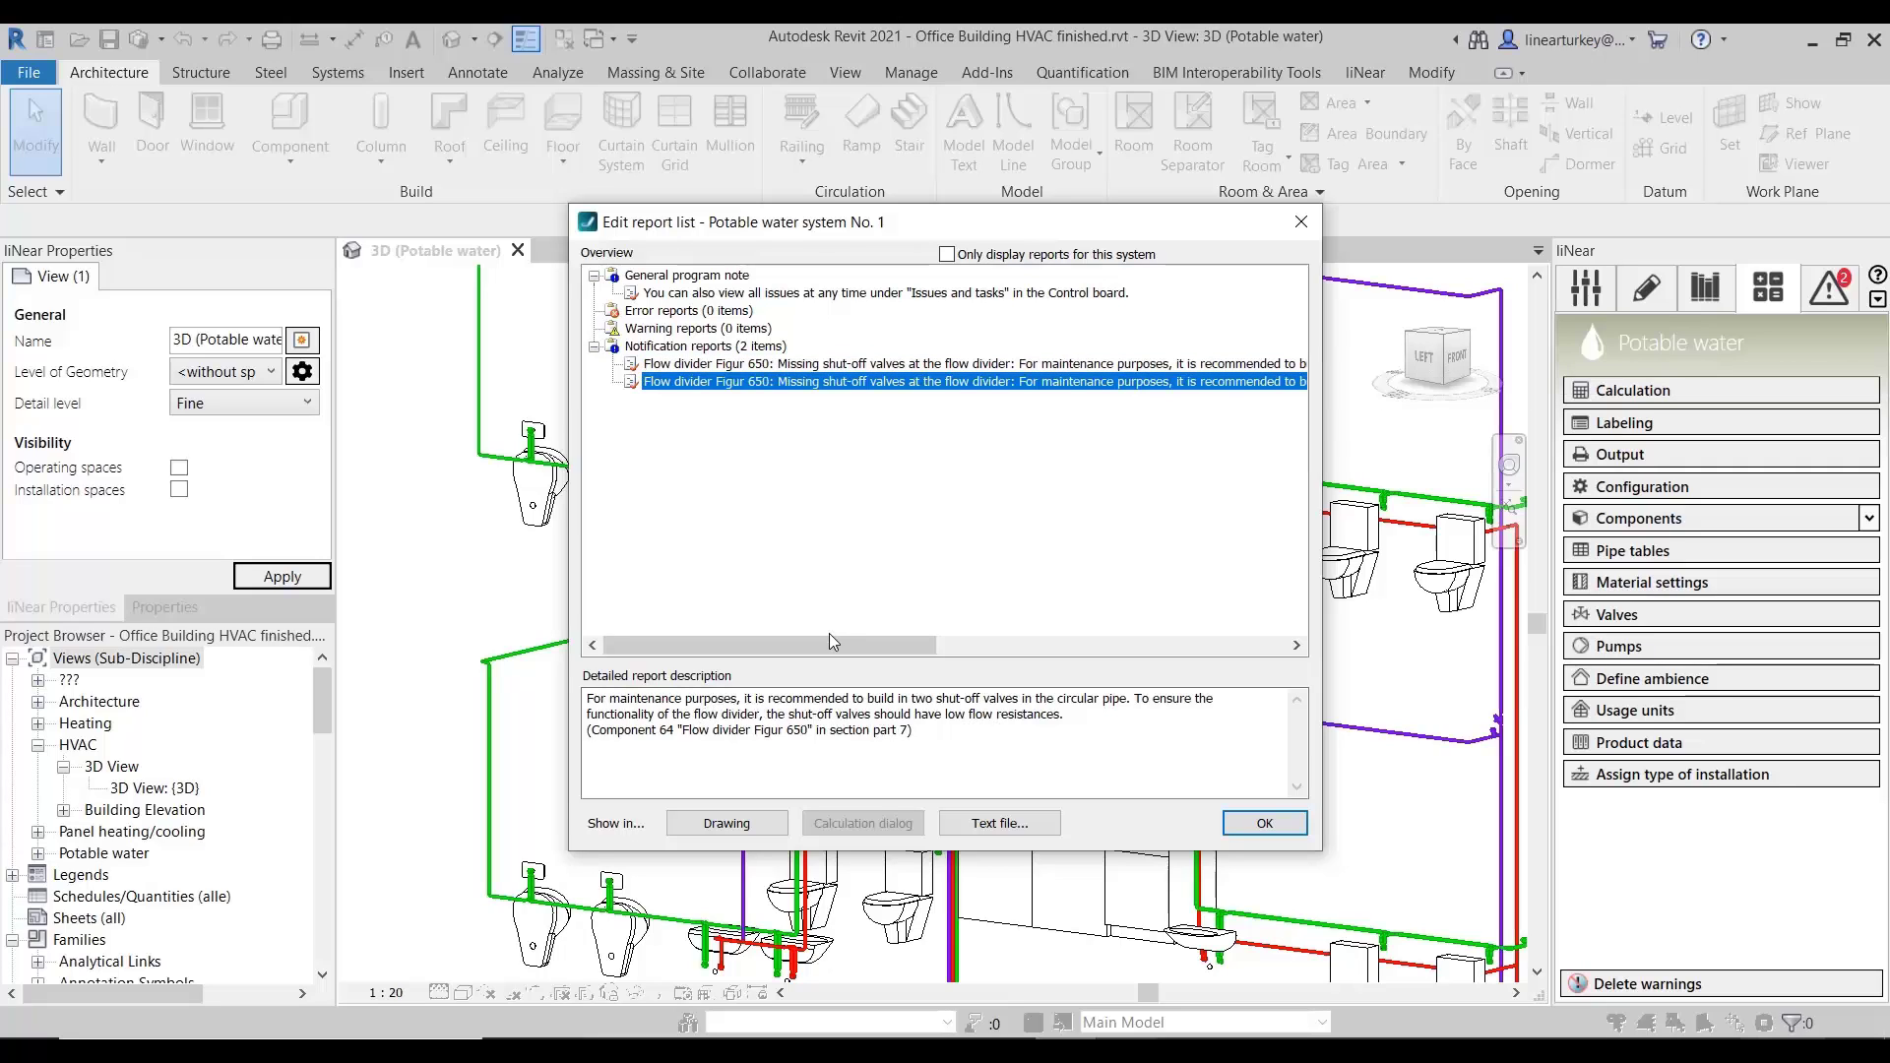
pyautogui.click(1260, 827)
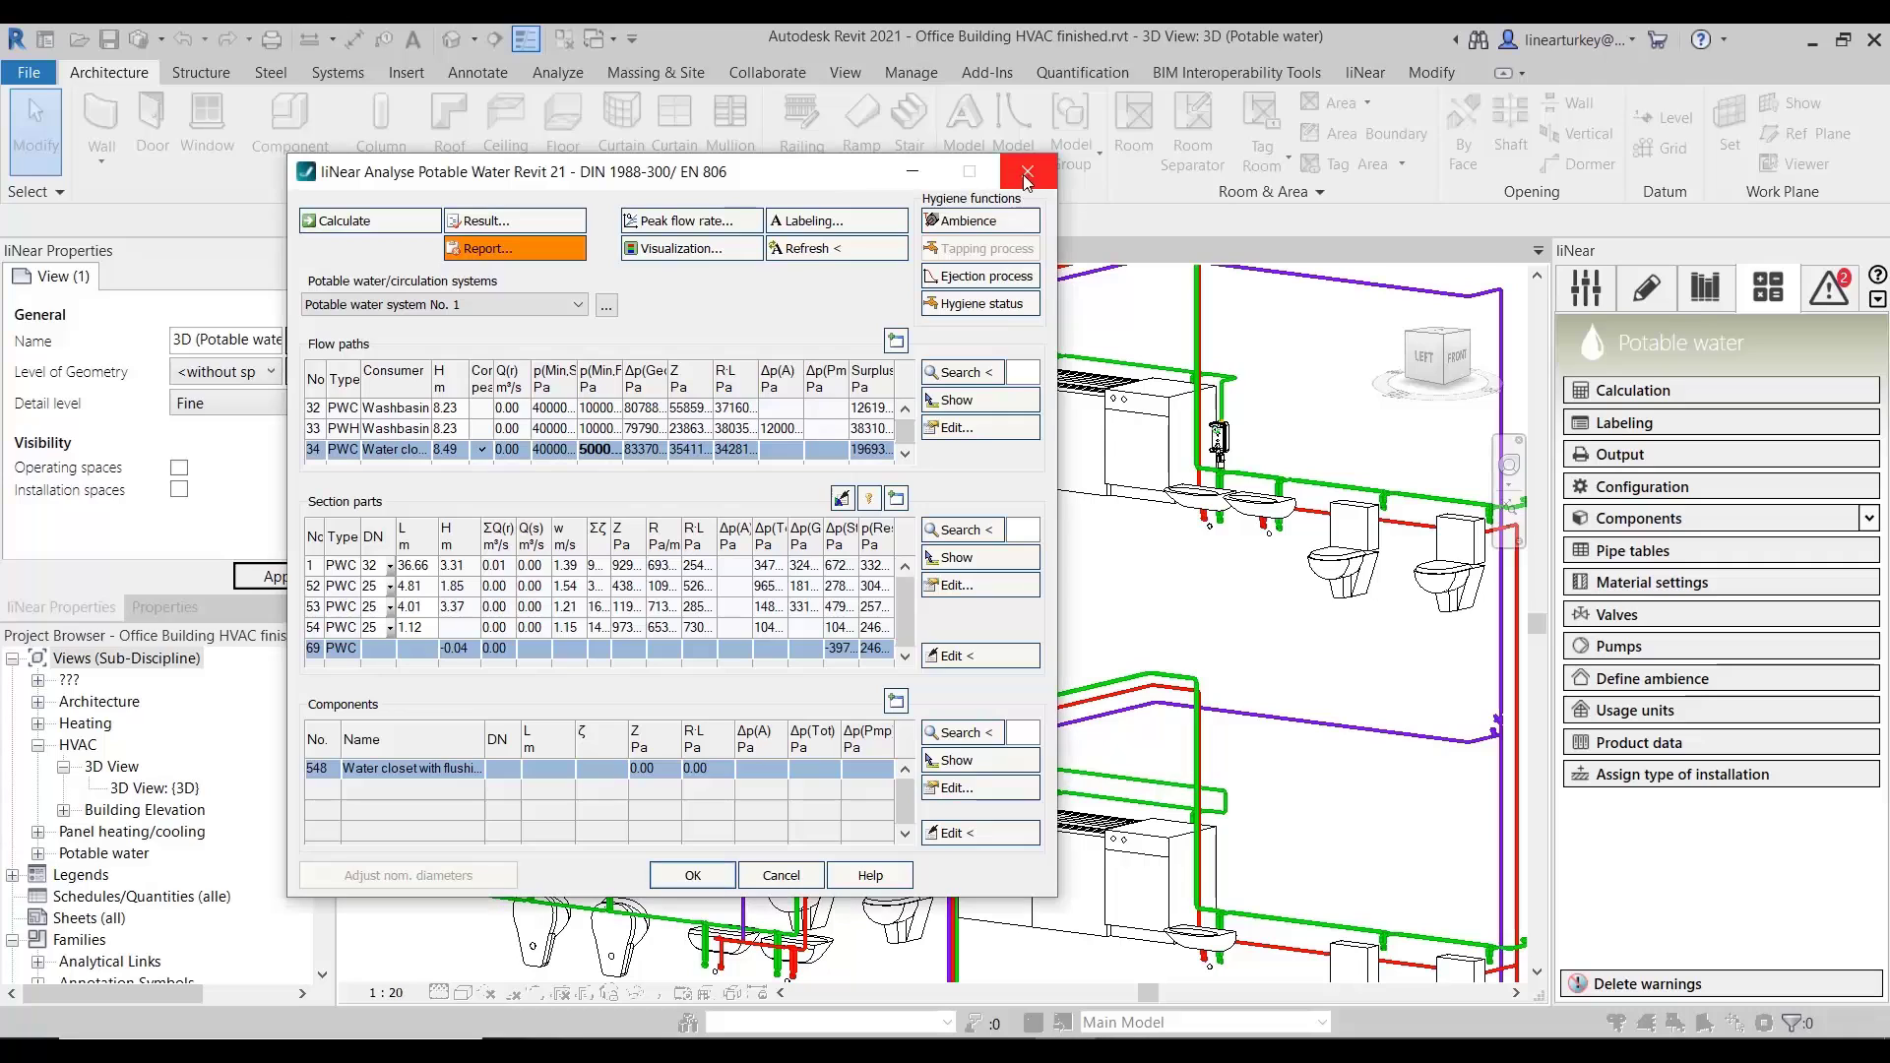
# - Leave the calculation and read the full details of the first flow divider issue among the potable water network issues
pyautogui.click(1836, 293)
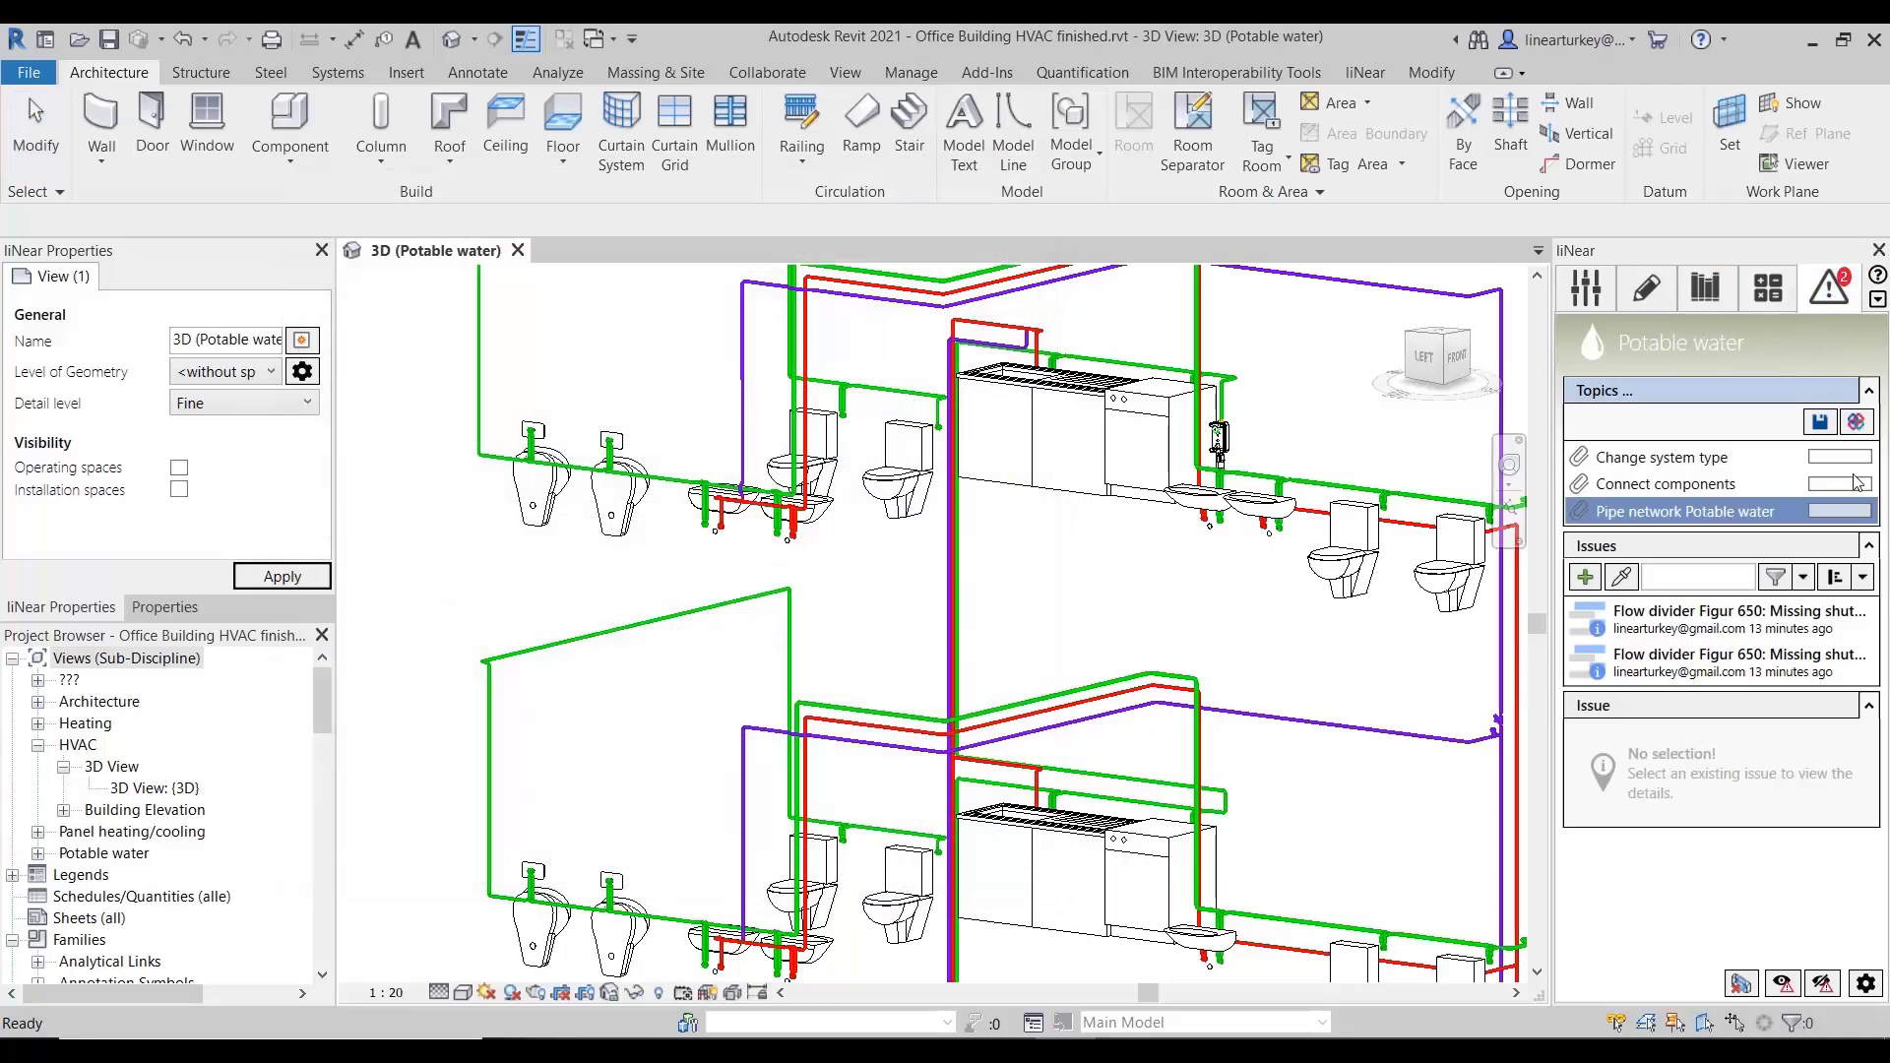
pyautogui.click(1671, 621)
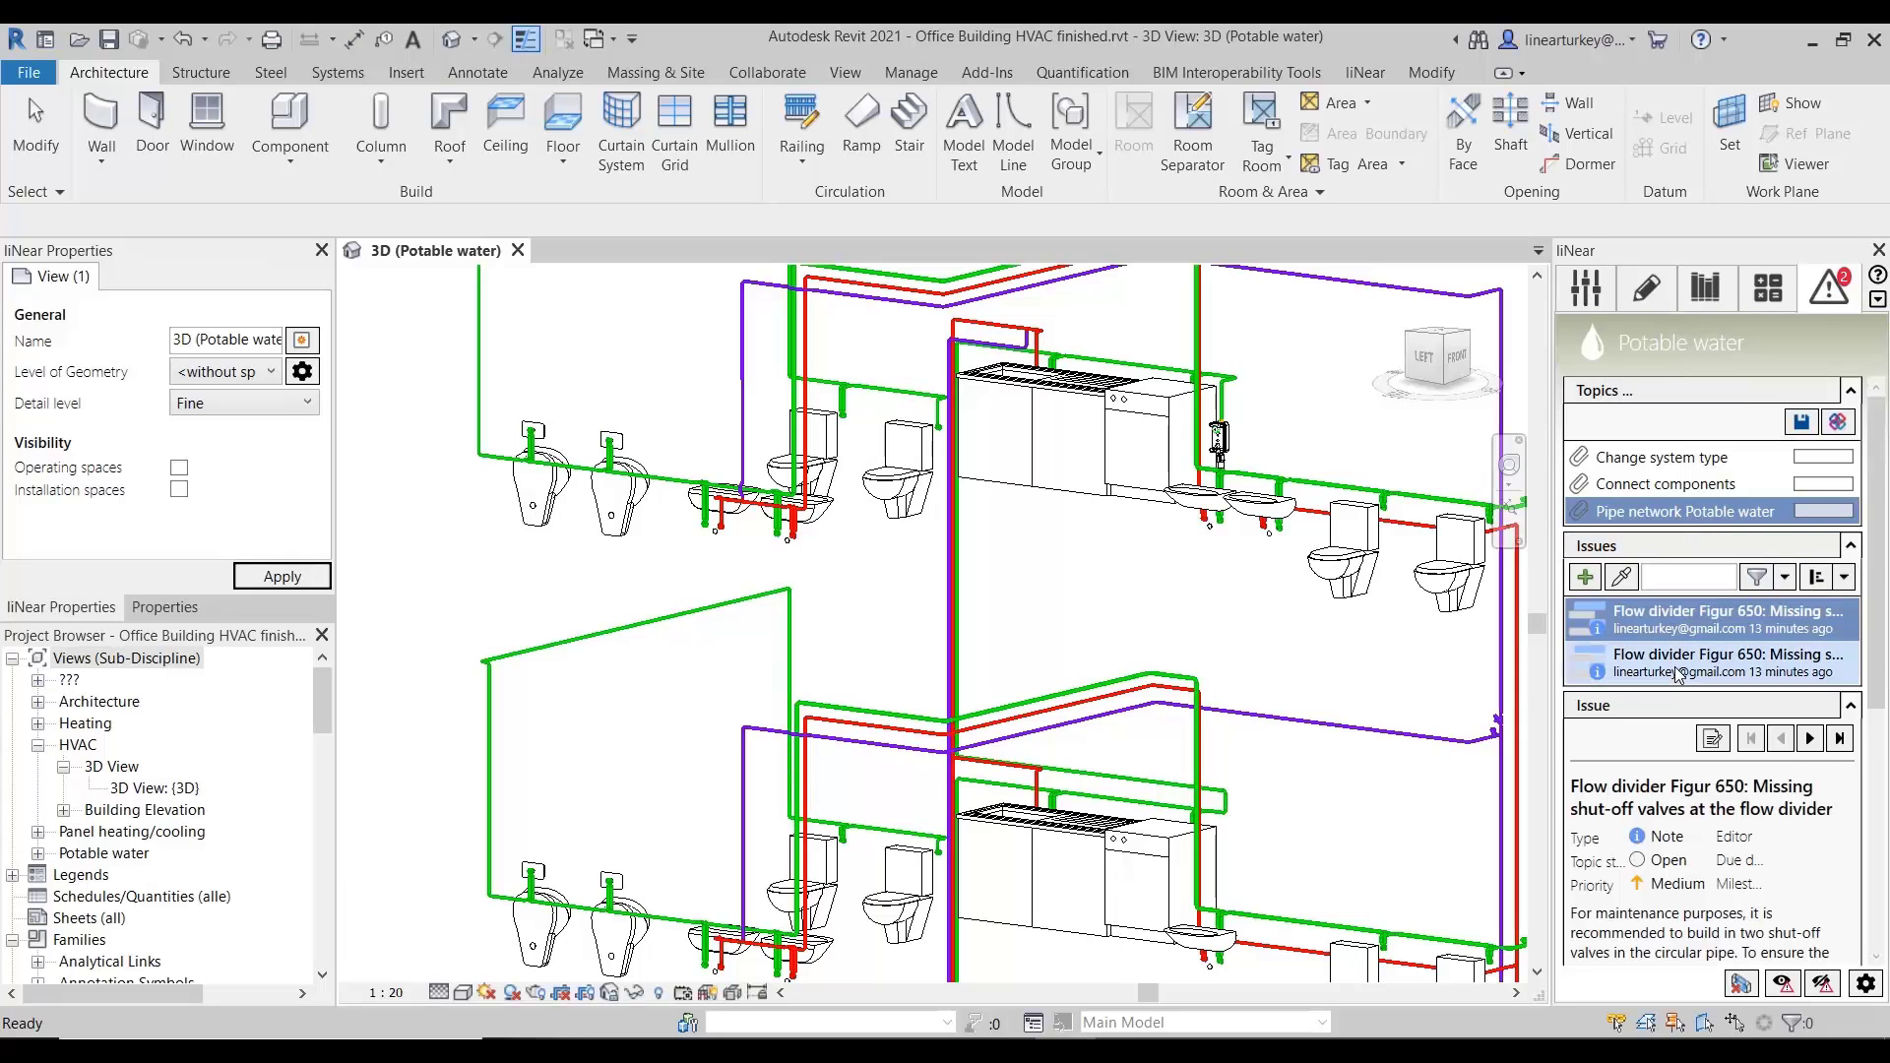
pyautogui.moveTo(1878, 562); pyautogui.dragTo(1878, 721)
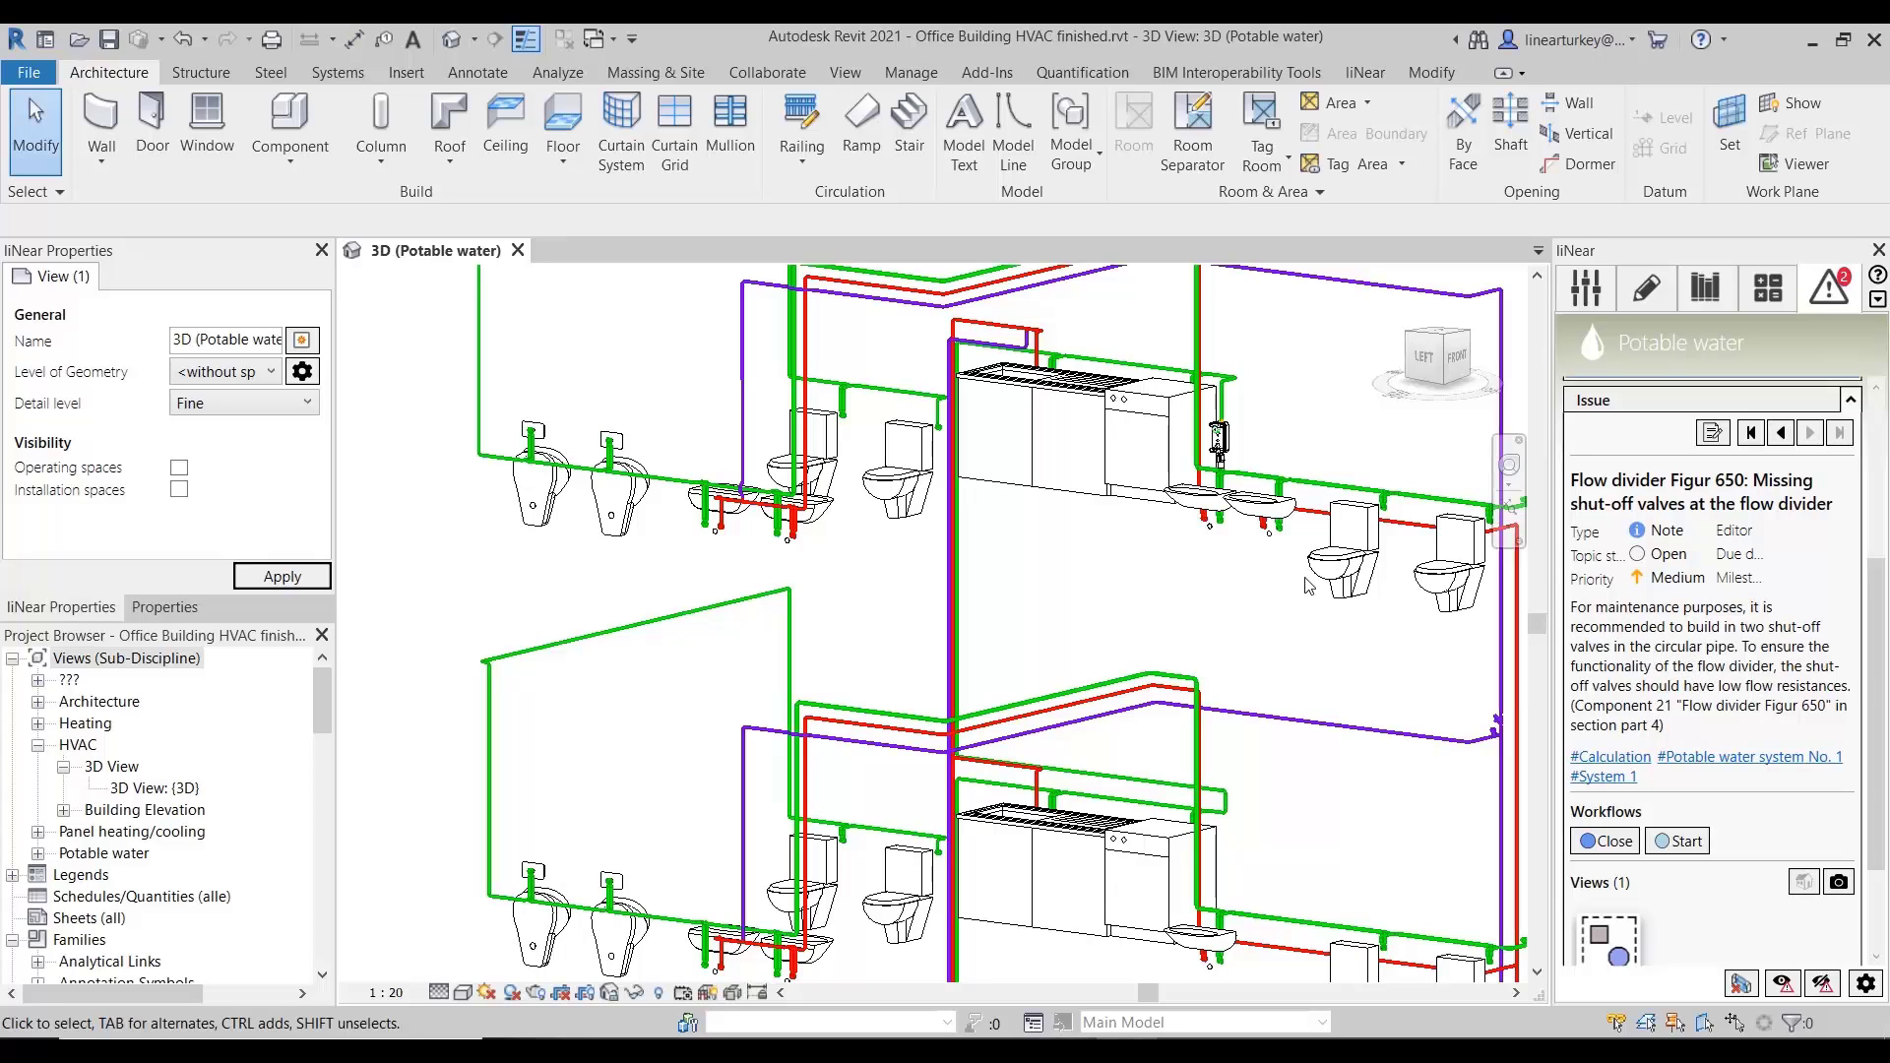
# - Reopen the potable water network calculation, declaring that no components were added to or removed from the pipe network
pyautogui.click(1768, 288)
pyautogui.click(1718, 394)
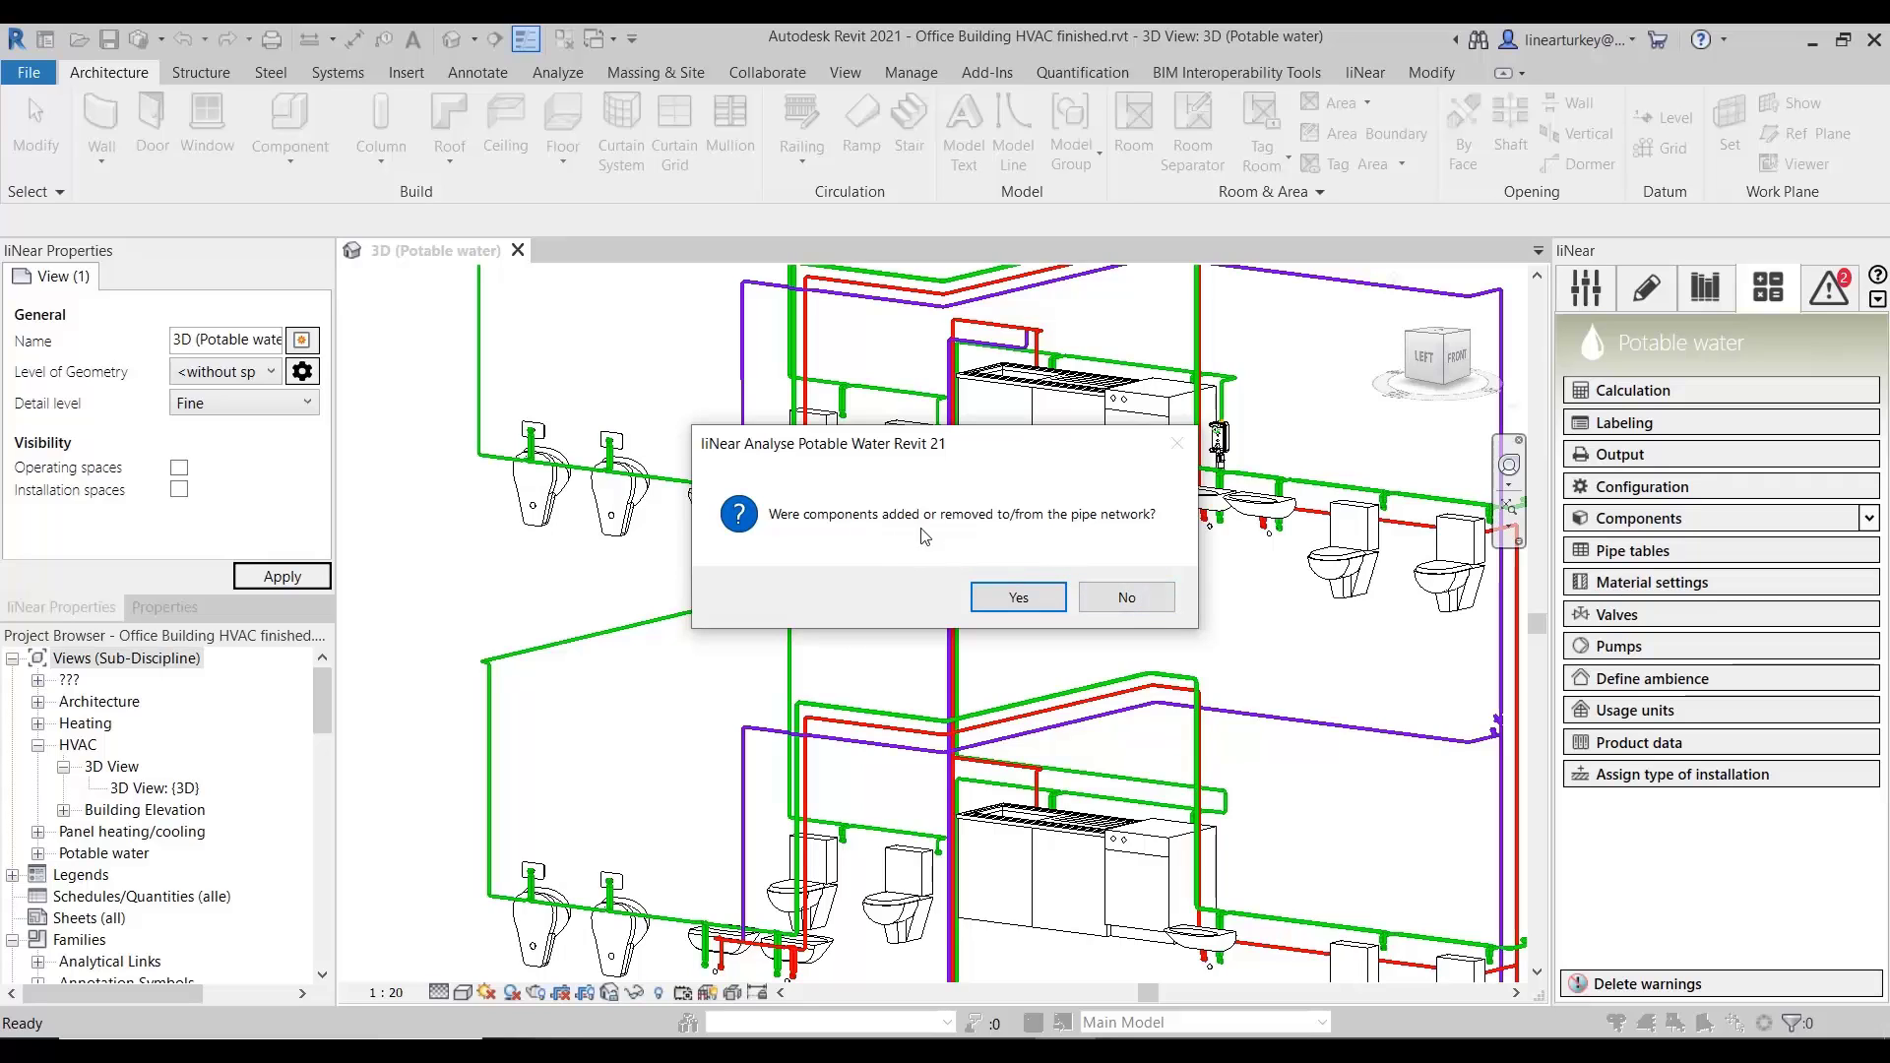
pyautogui.click(1147, 603)
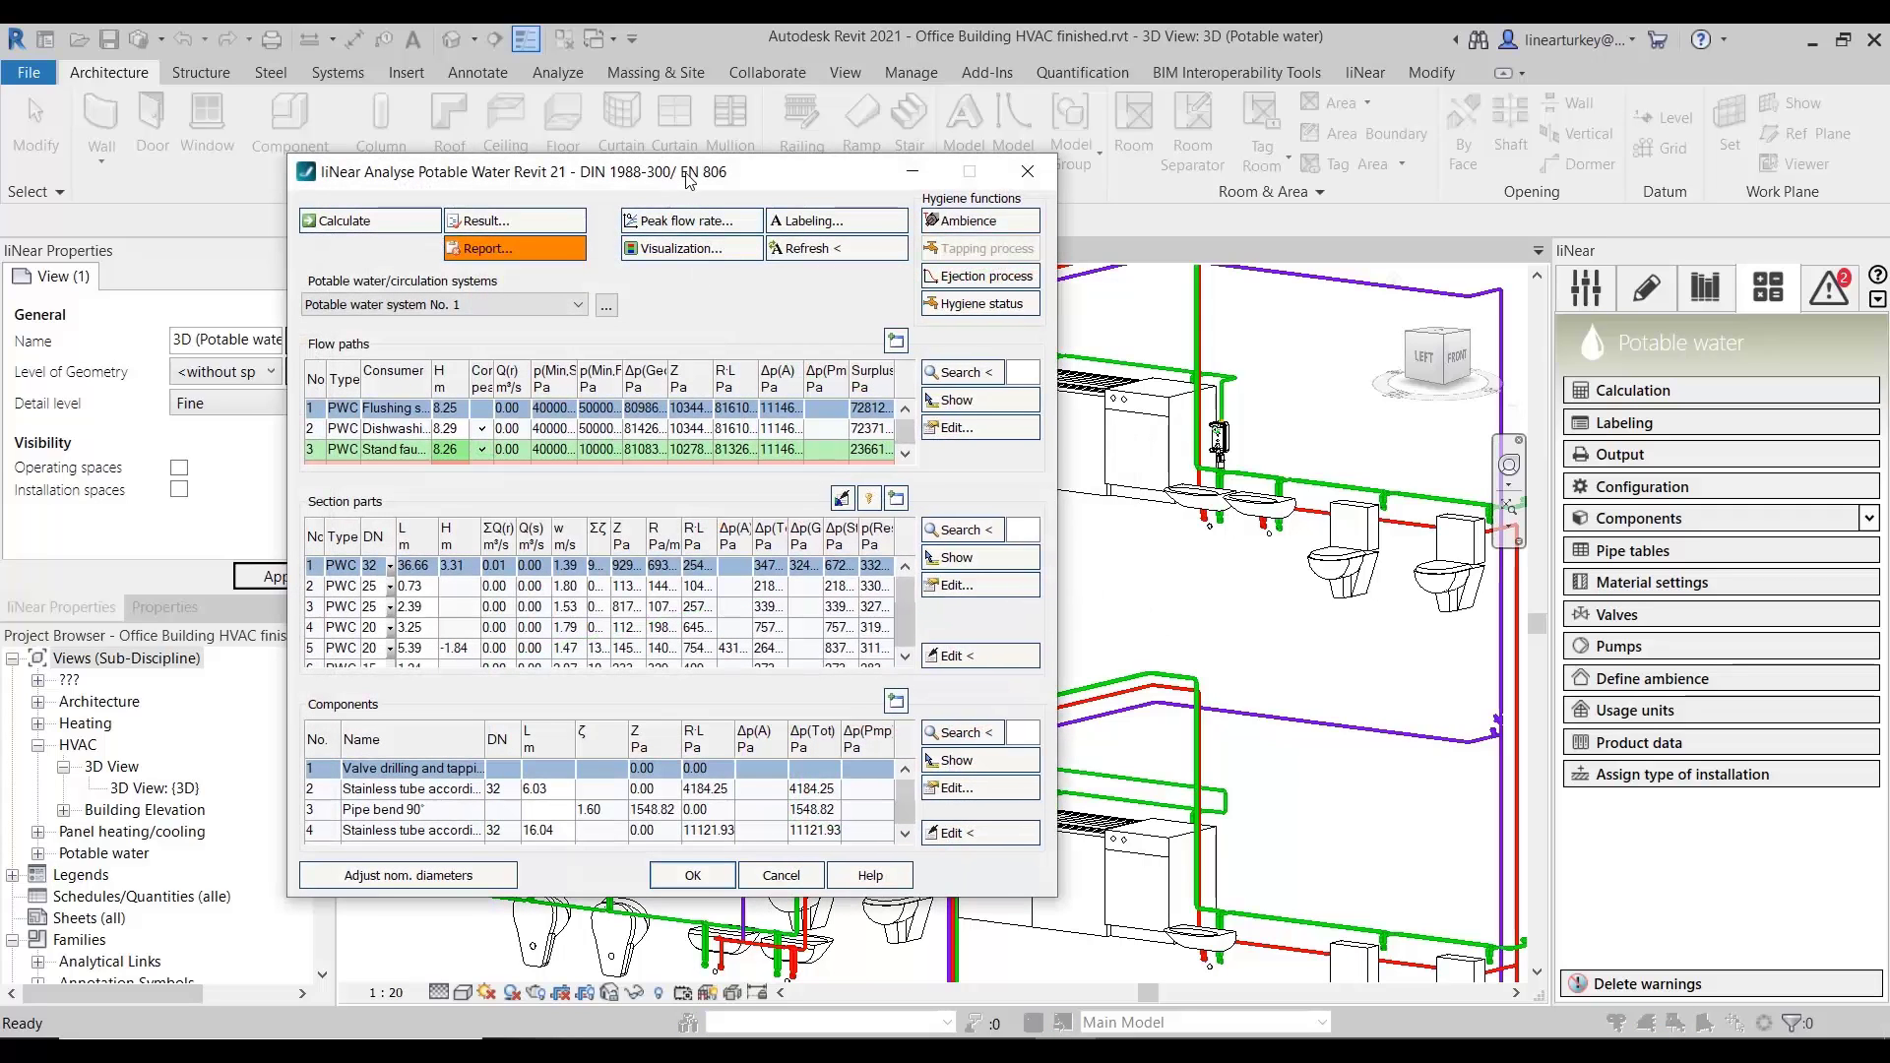
pyautogui.moveTo(685, 177); pyautogui.dragTo(712, 170)
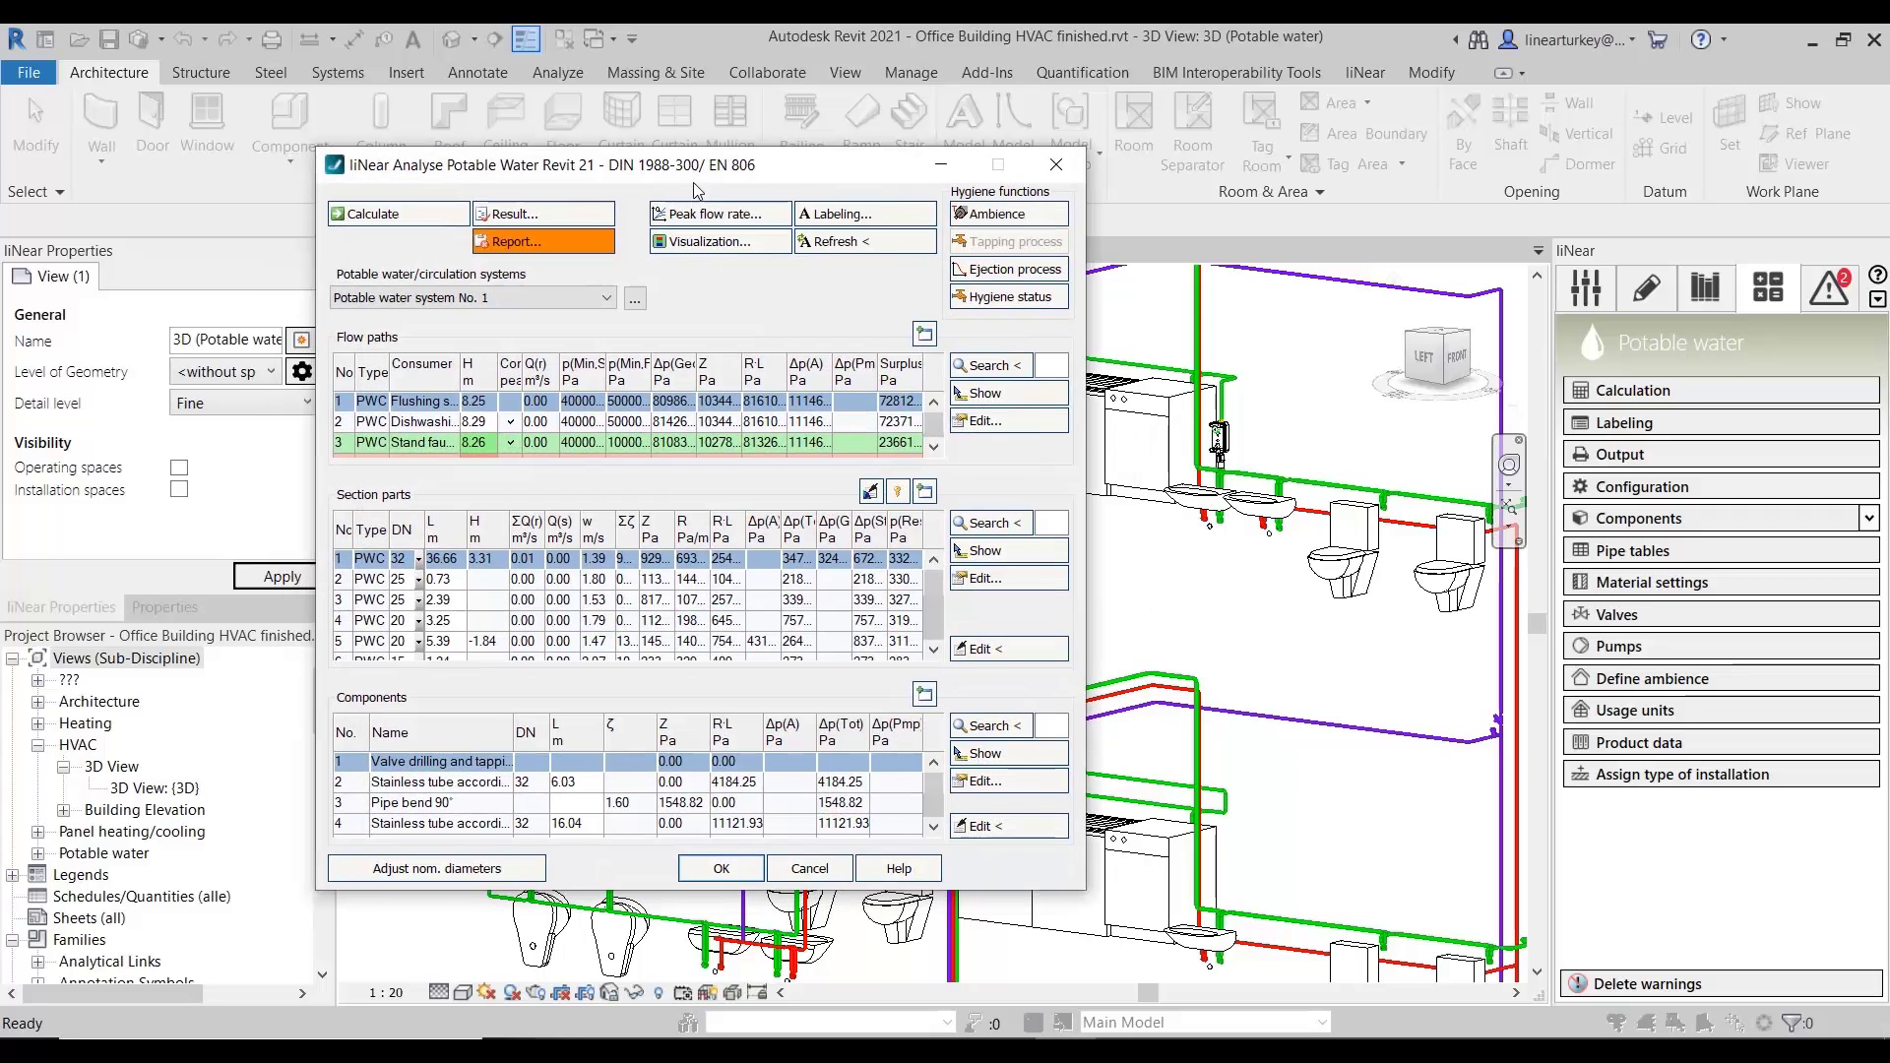
# - Enlarge the section parts list to look through its sections and restore the combined view of all lists
pyautogui.click(925, 491)
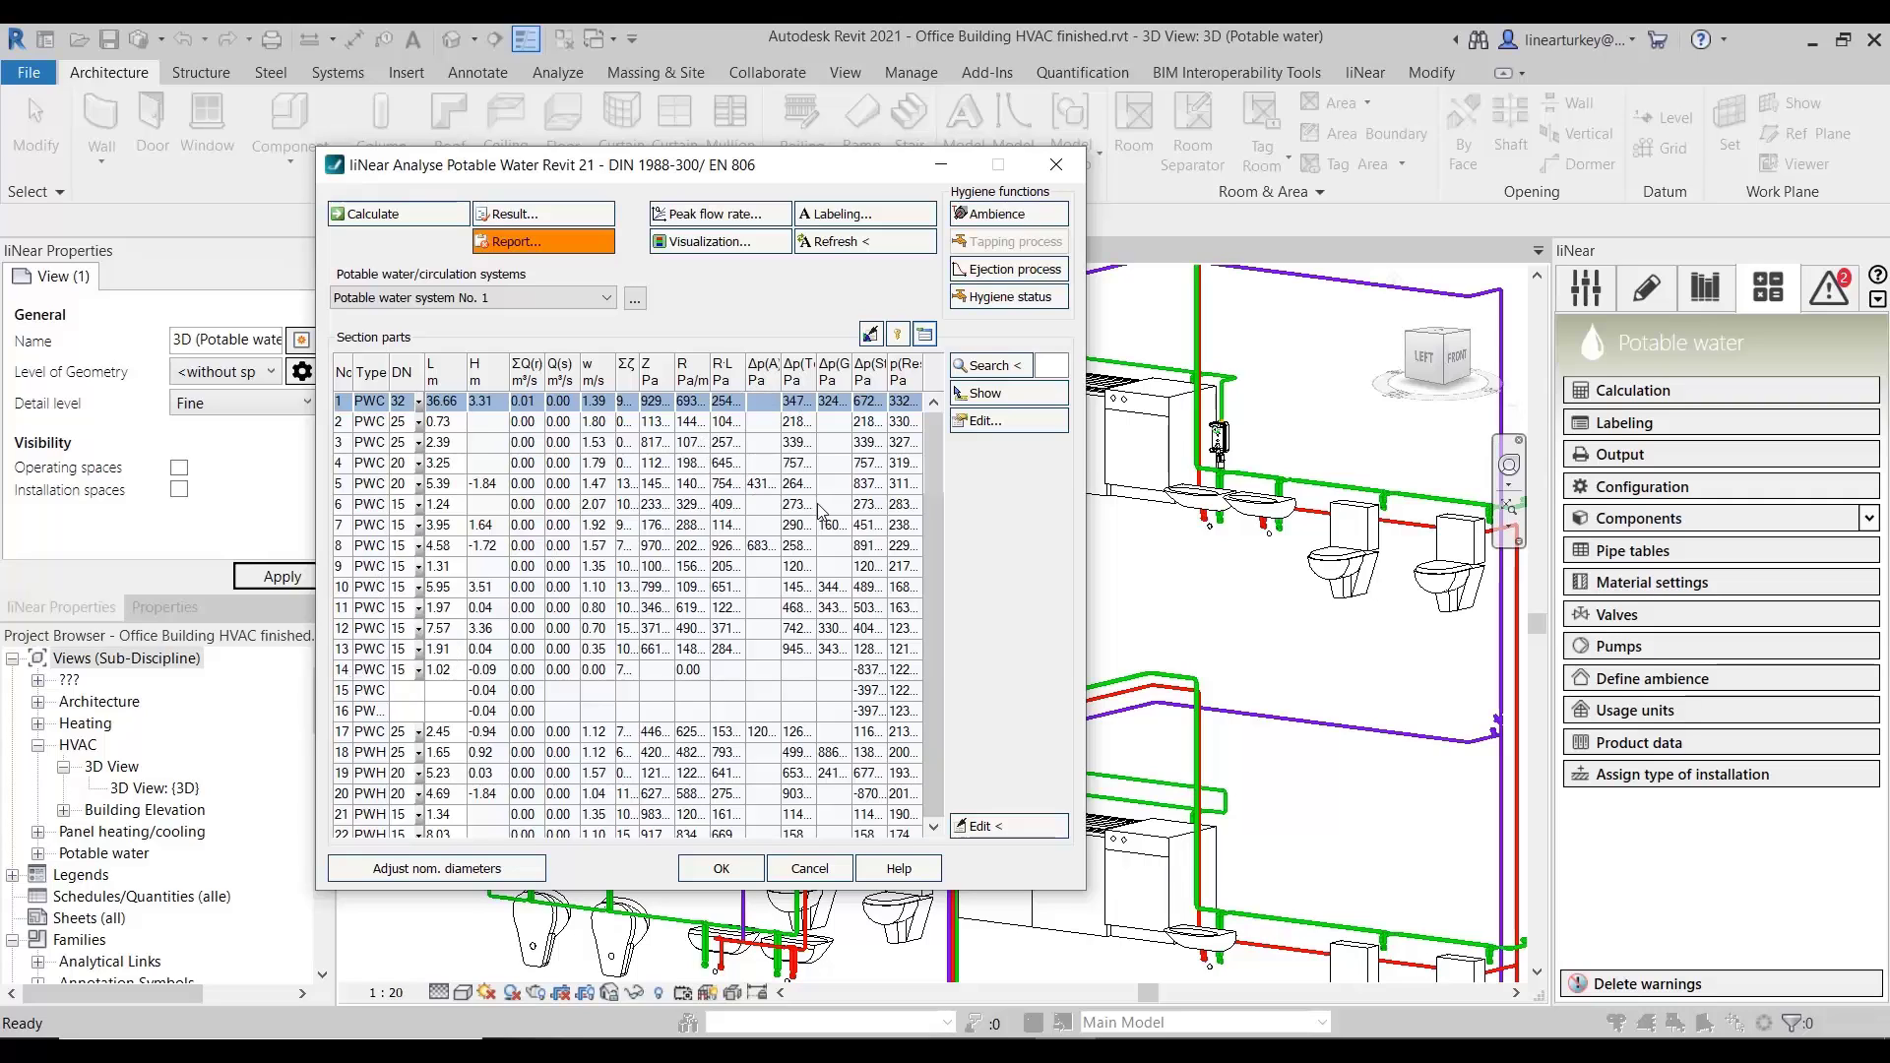
pyautogui.scroll(-4, 778, 507)
pyautogui.scroll(-2, 813, 519)
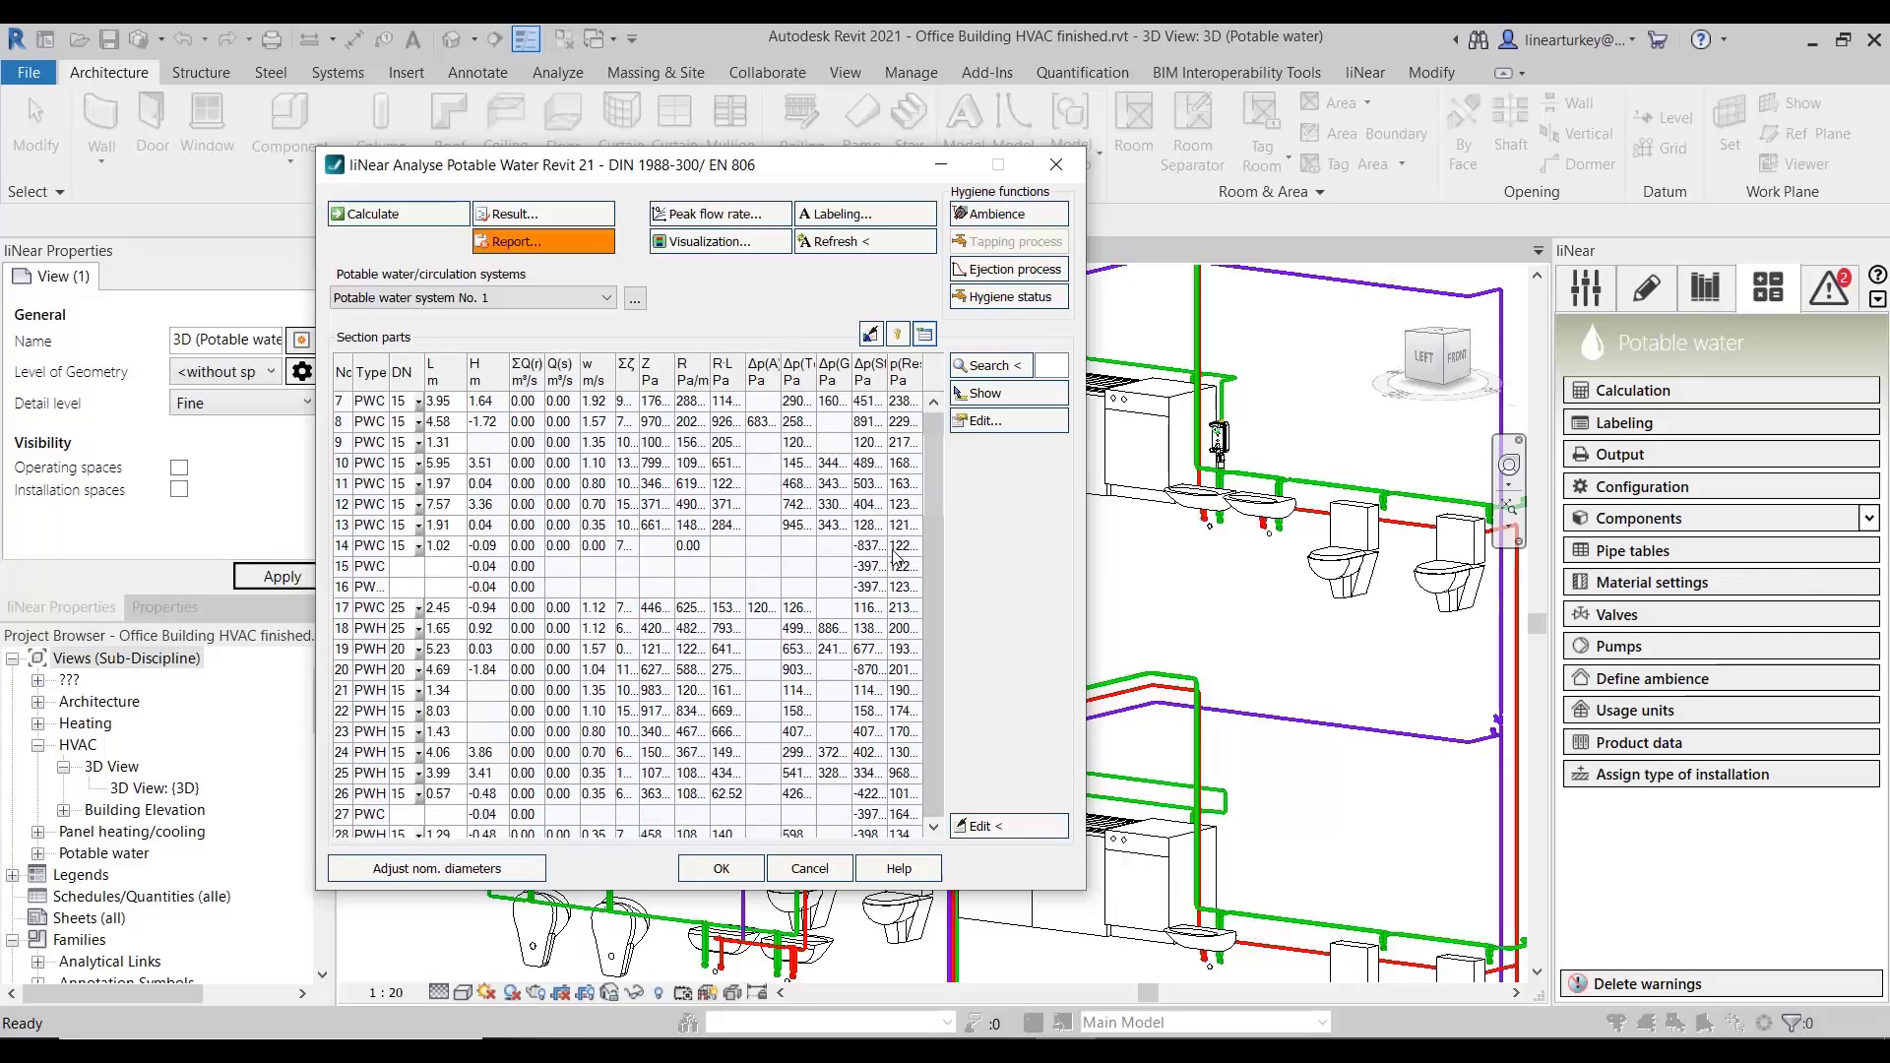
pyautogui.click(924, 333)
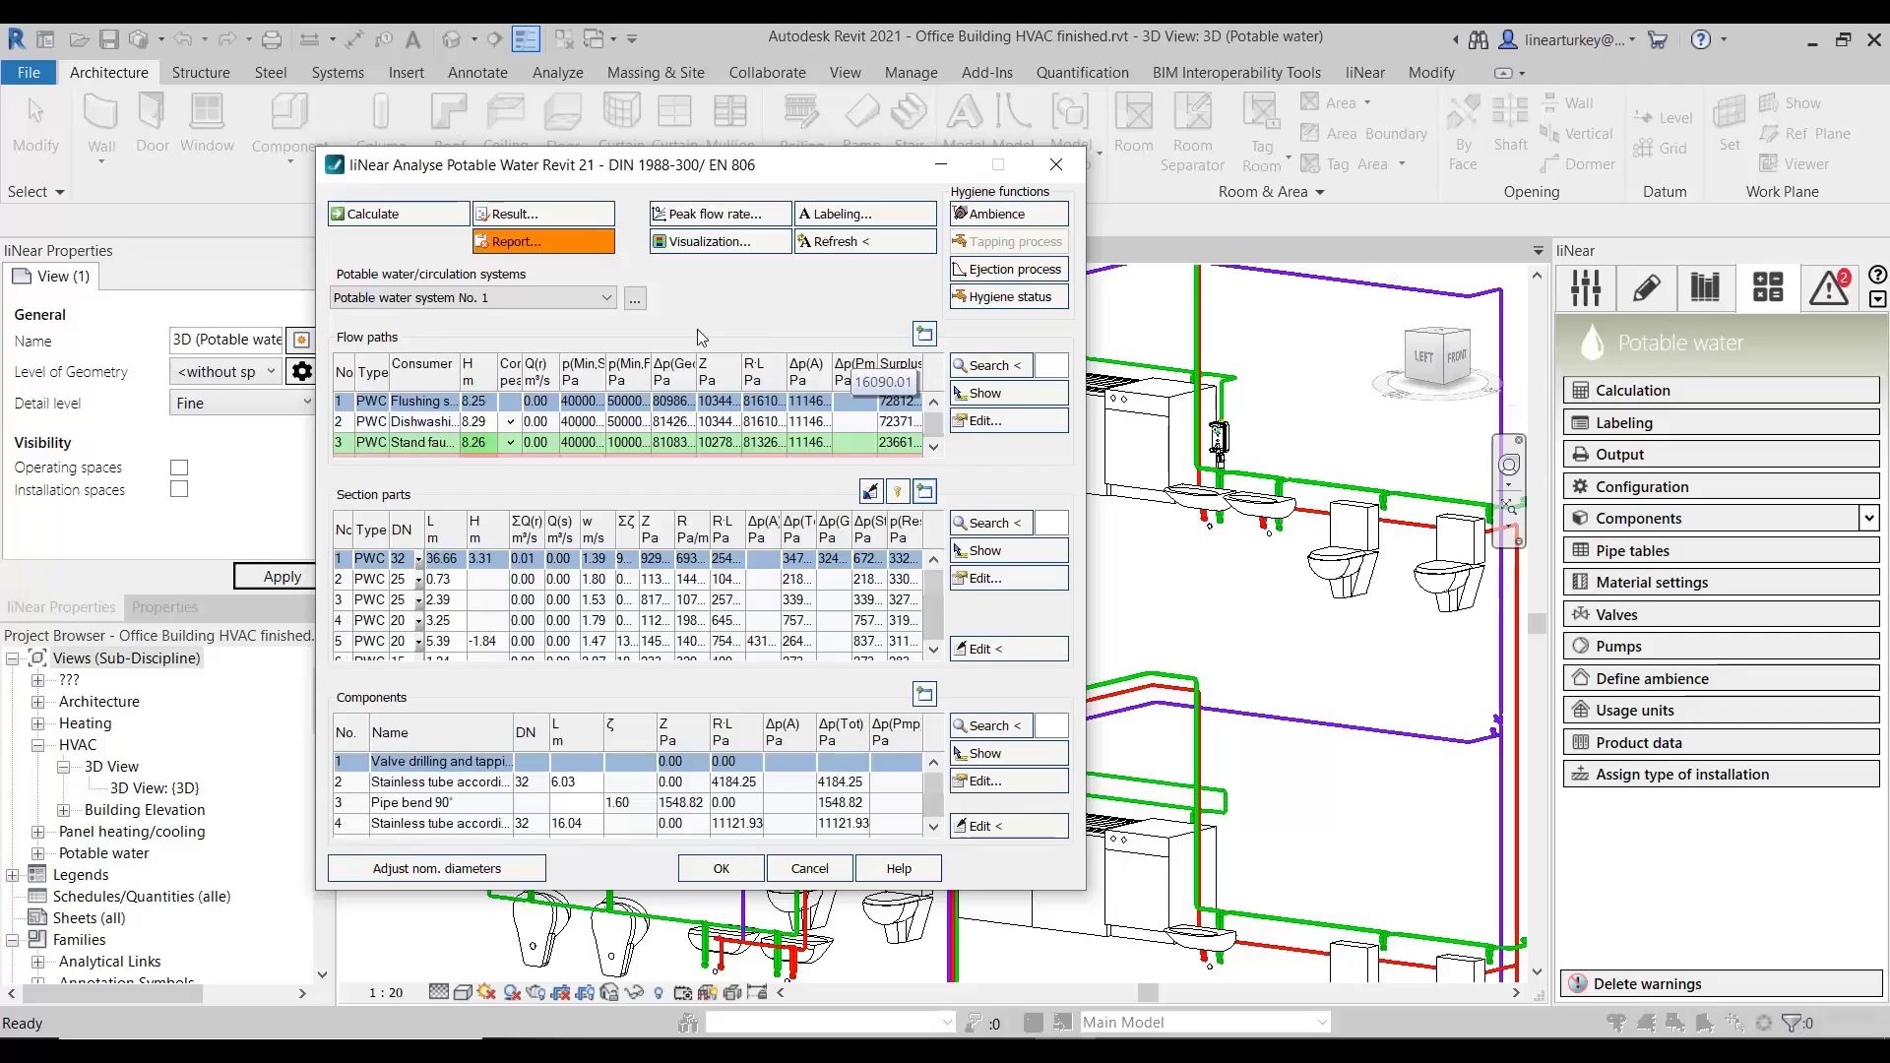
# - Check the minimum supply pressure and zeta settings of the system's valve drilling and tapping clamp and accept them as they are
pyautogui.click(635, 297)
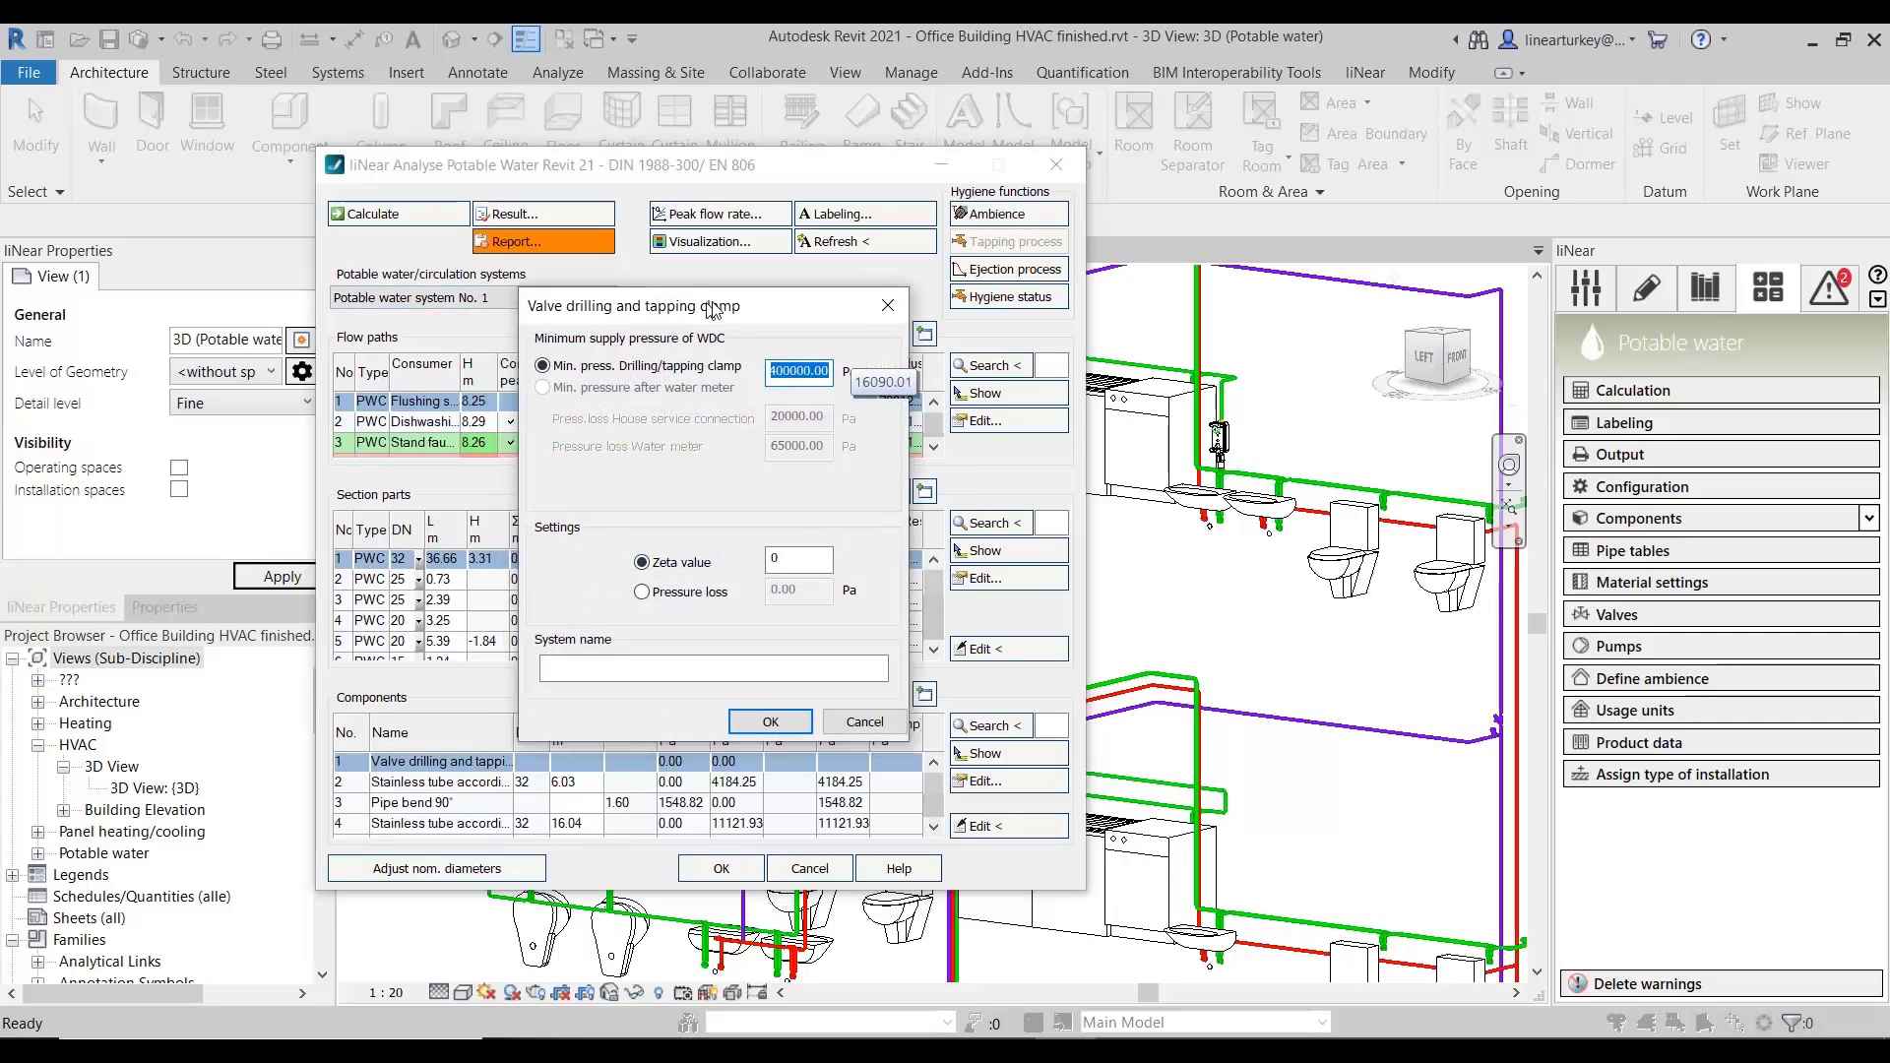
pyautogui.moveTo(713, 309); pyautogui.dragTo(732, 303)
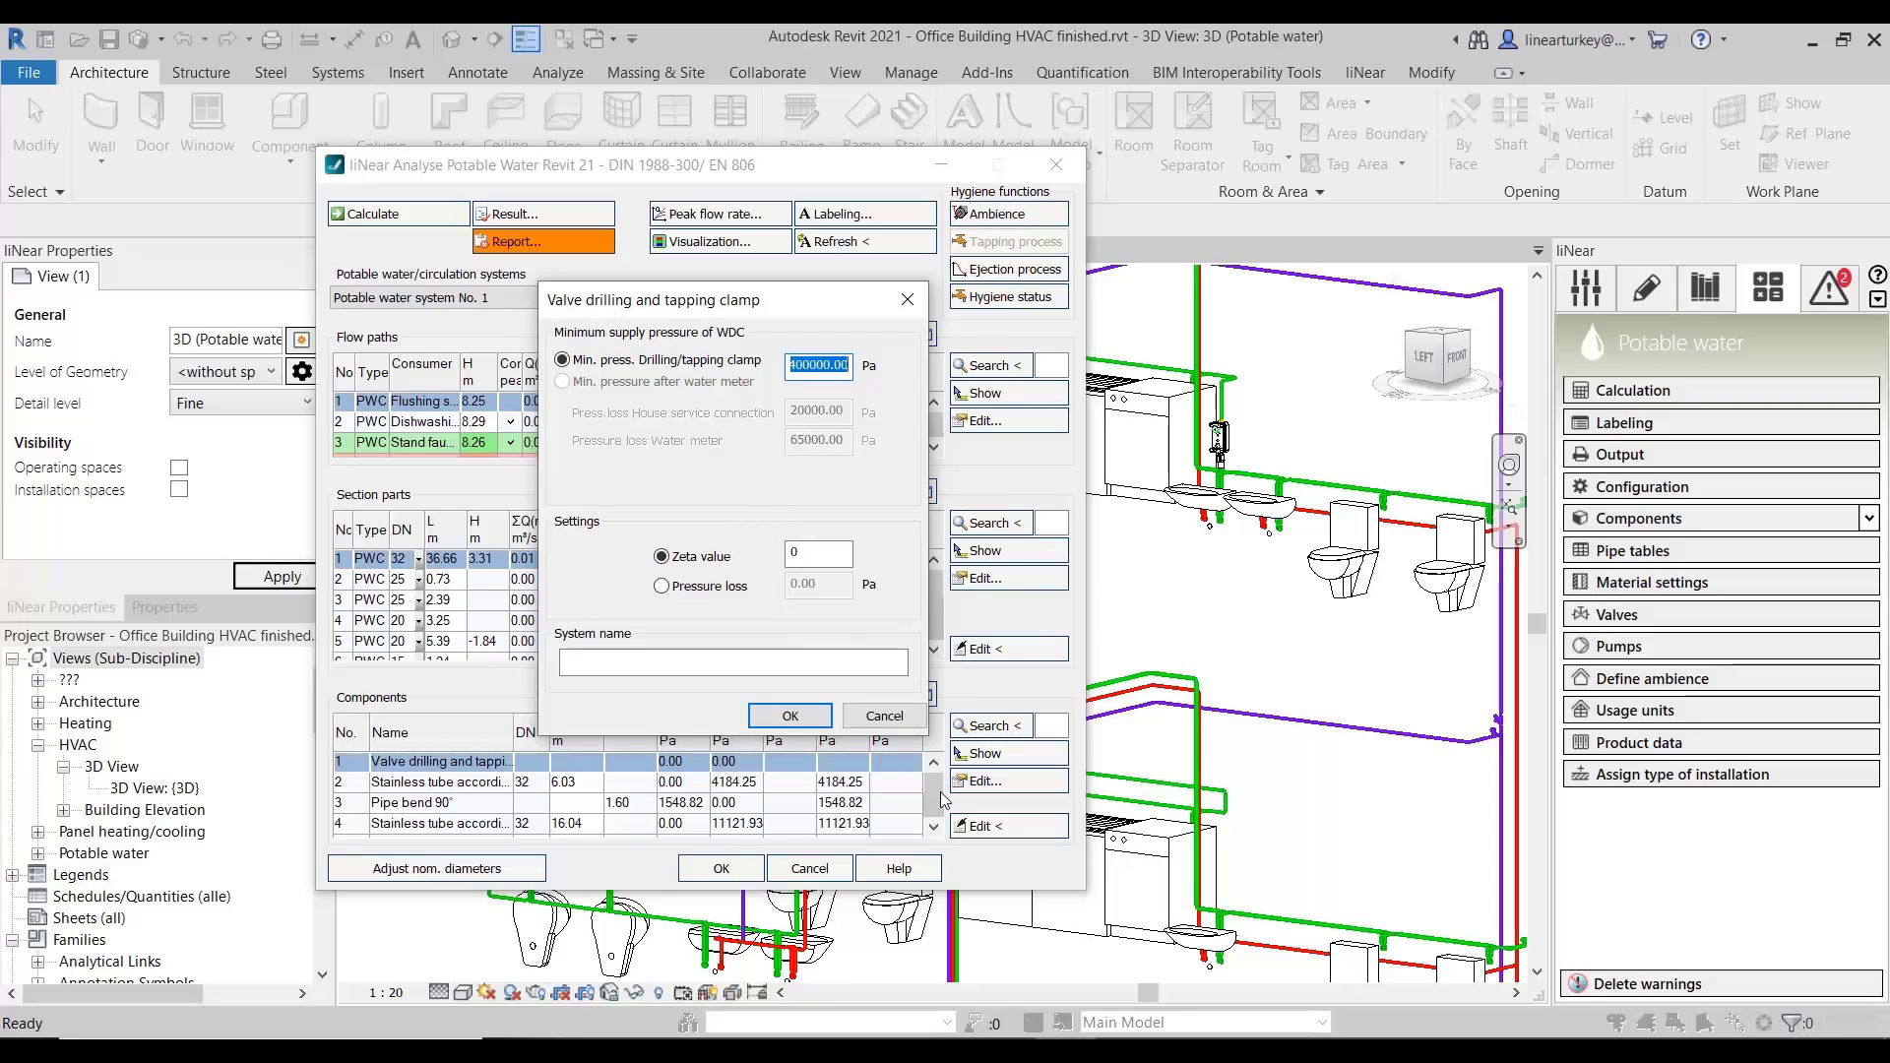
pyautogui.click(760, 665)
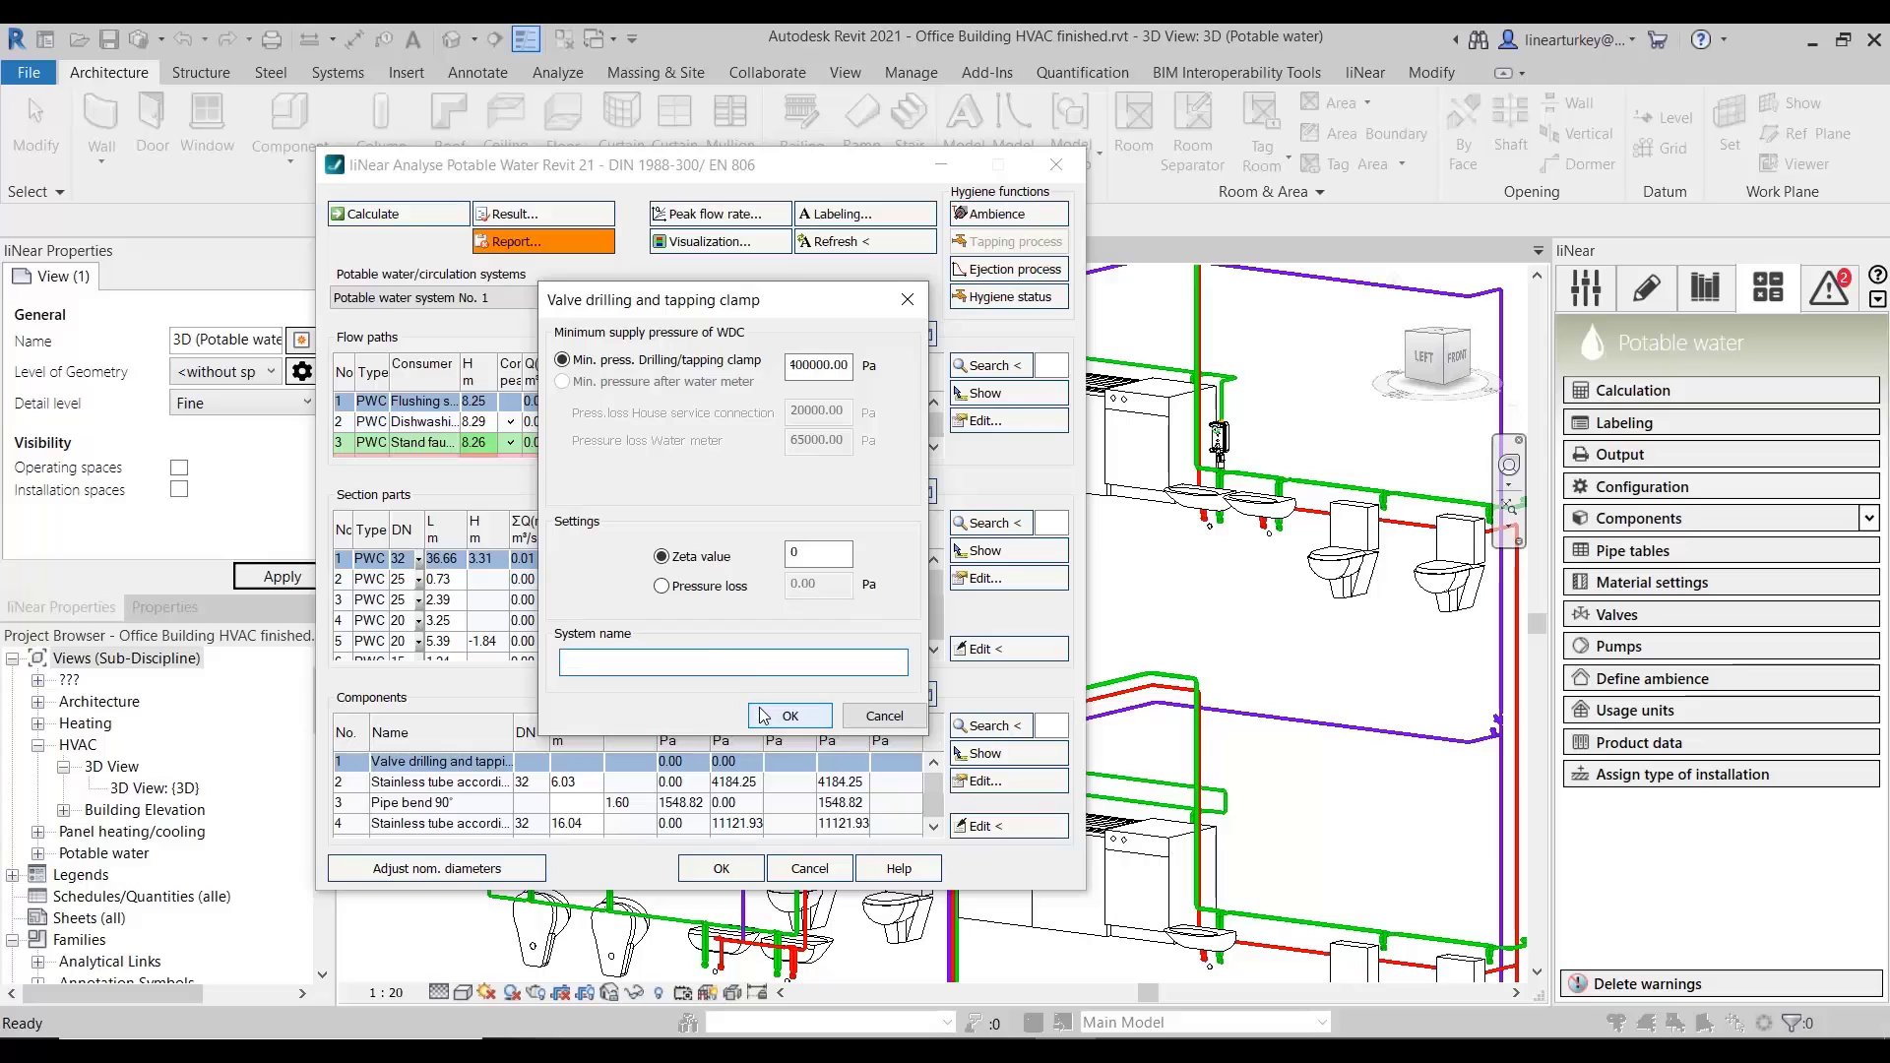
pyautogui.click(765, 716)
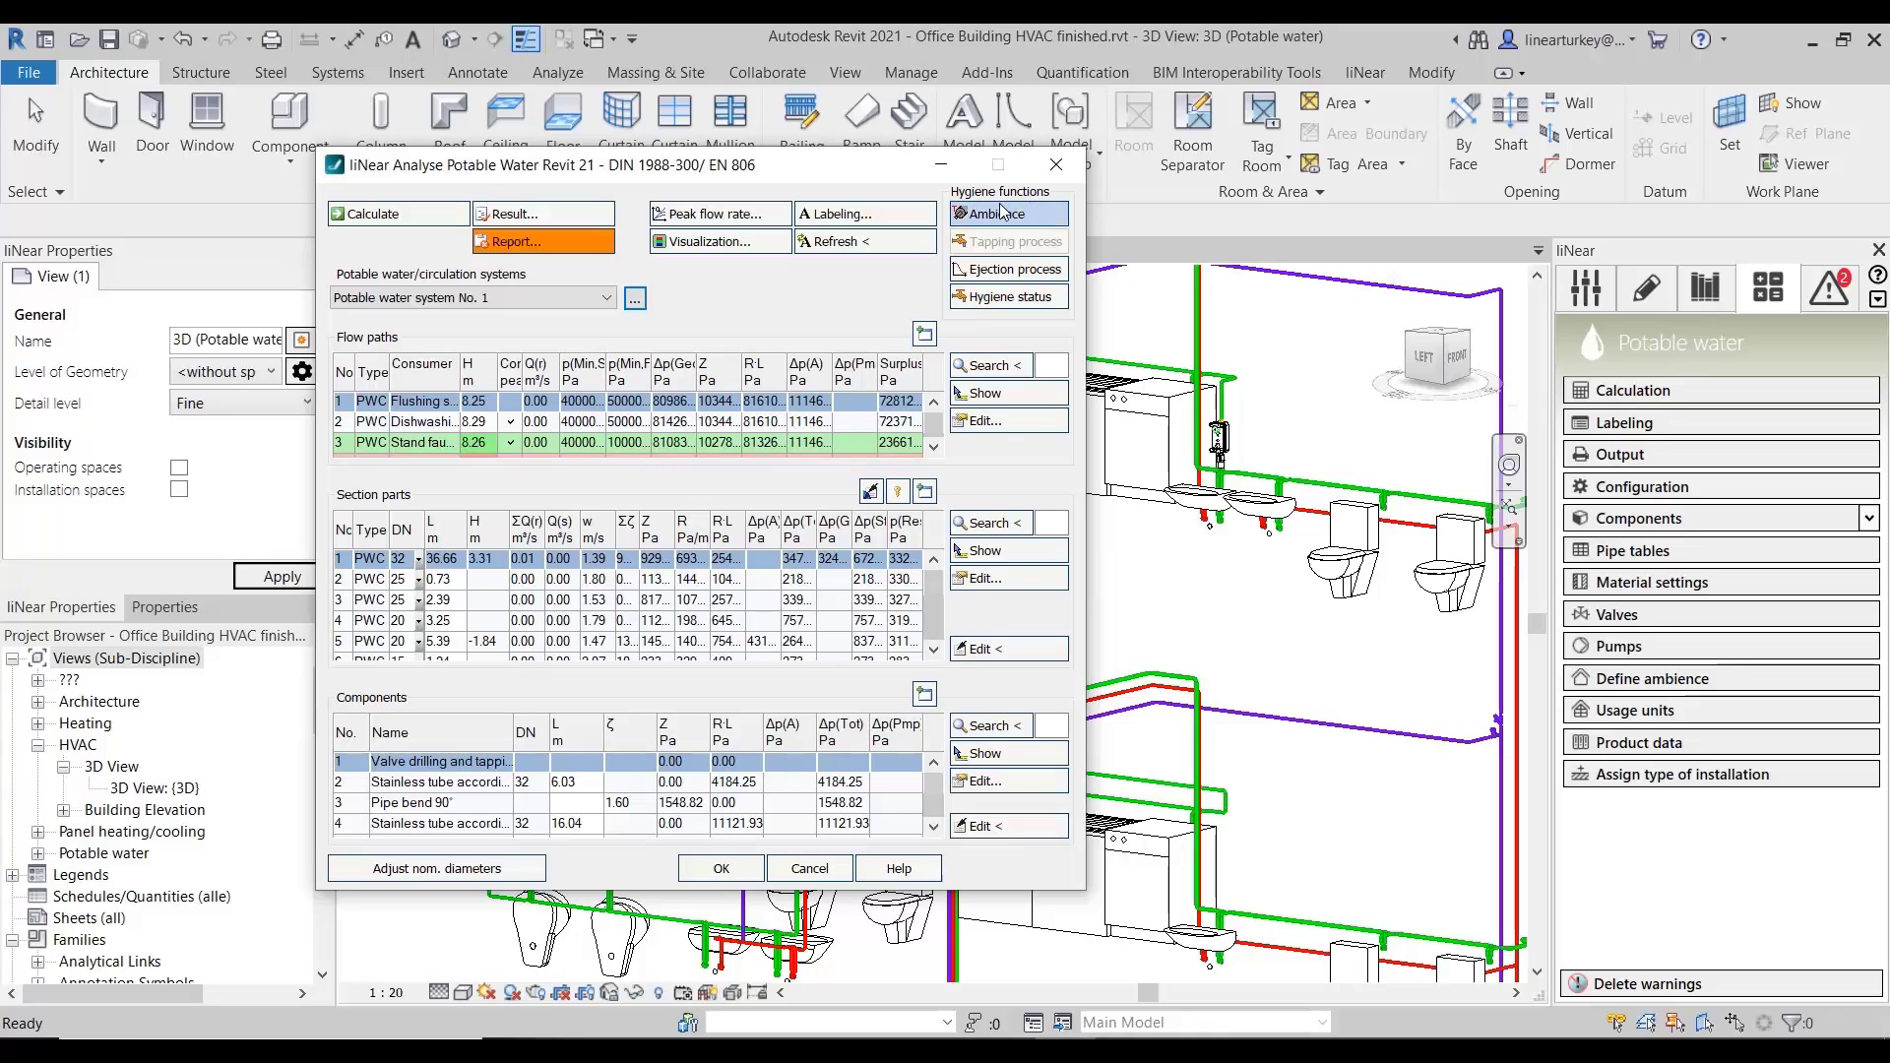
# - Review the ambience simulation's insulation and ambient temperature settings and its network temperature options, and leave the simulation
pyautogui.click(1000, 213)
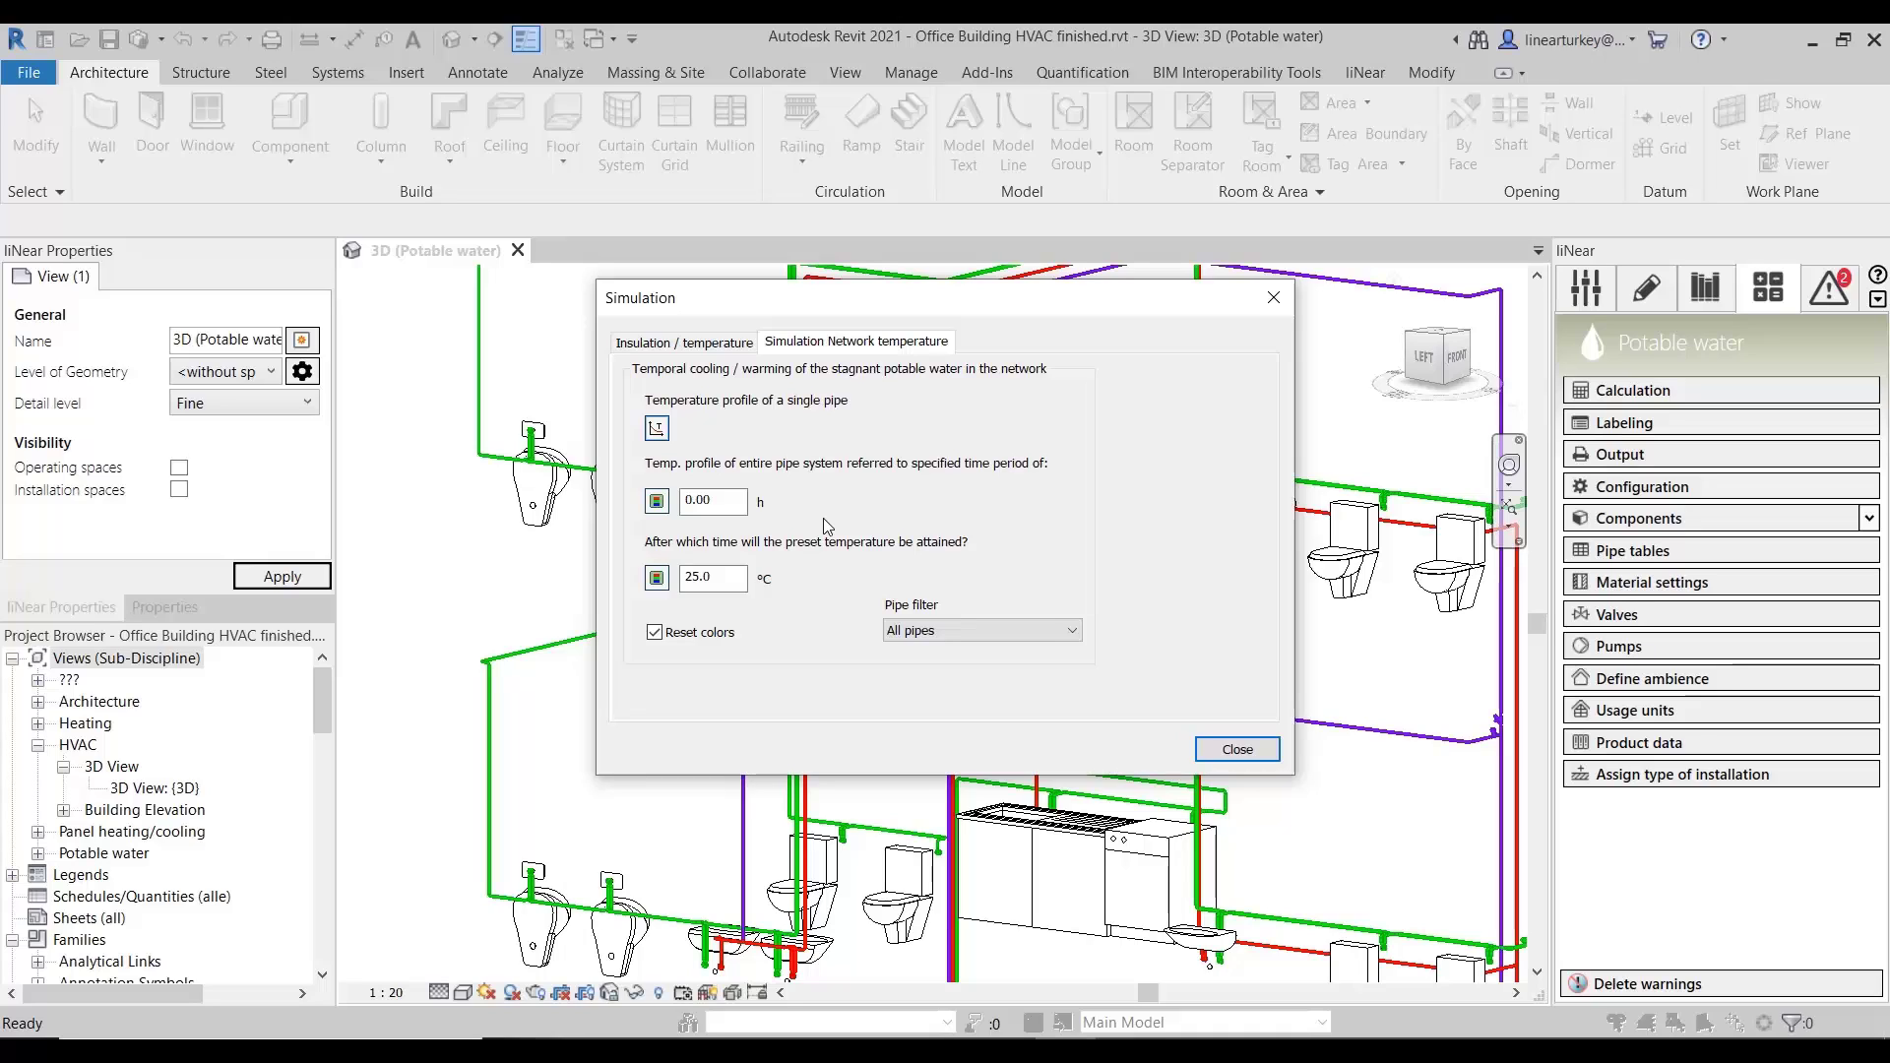
pyautogui.click(683, 341)
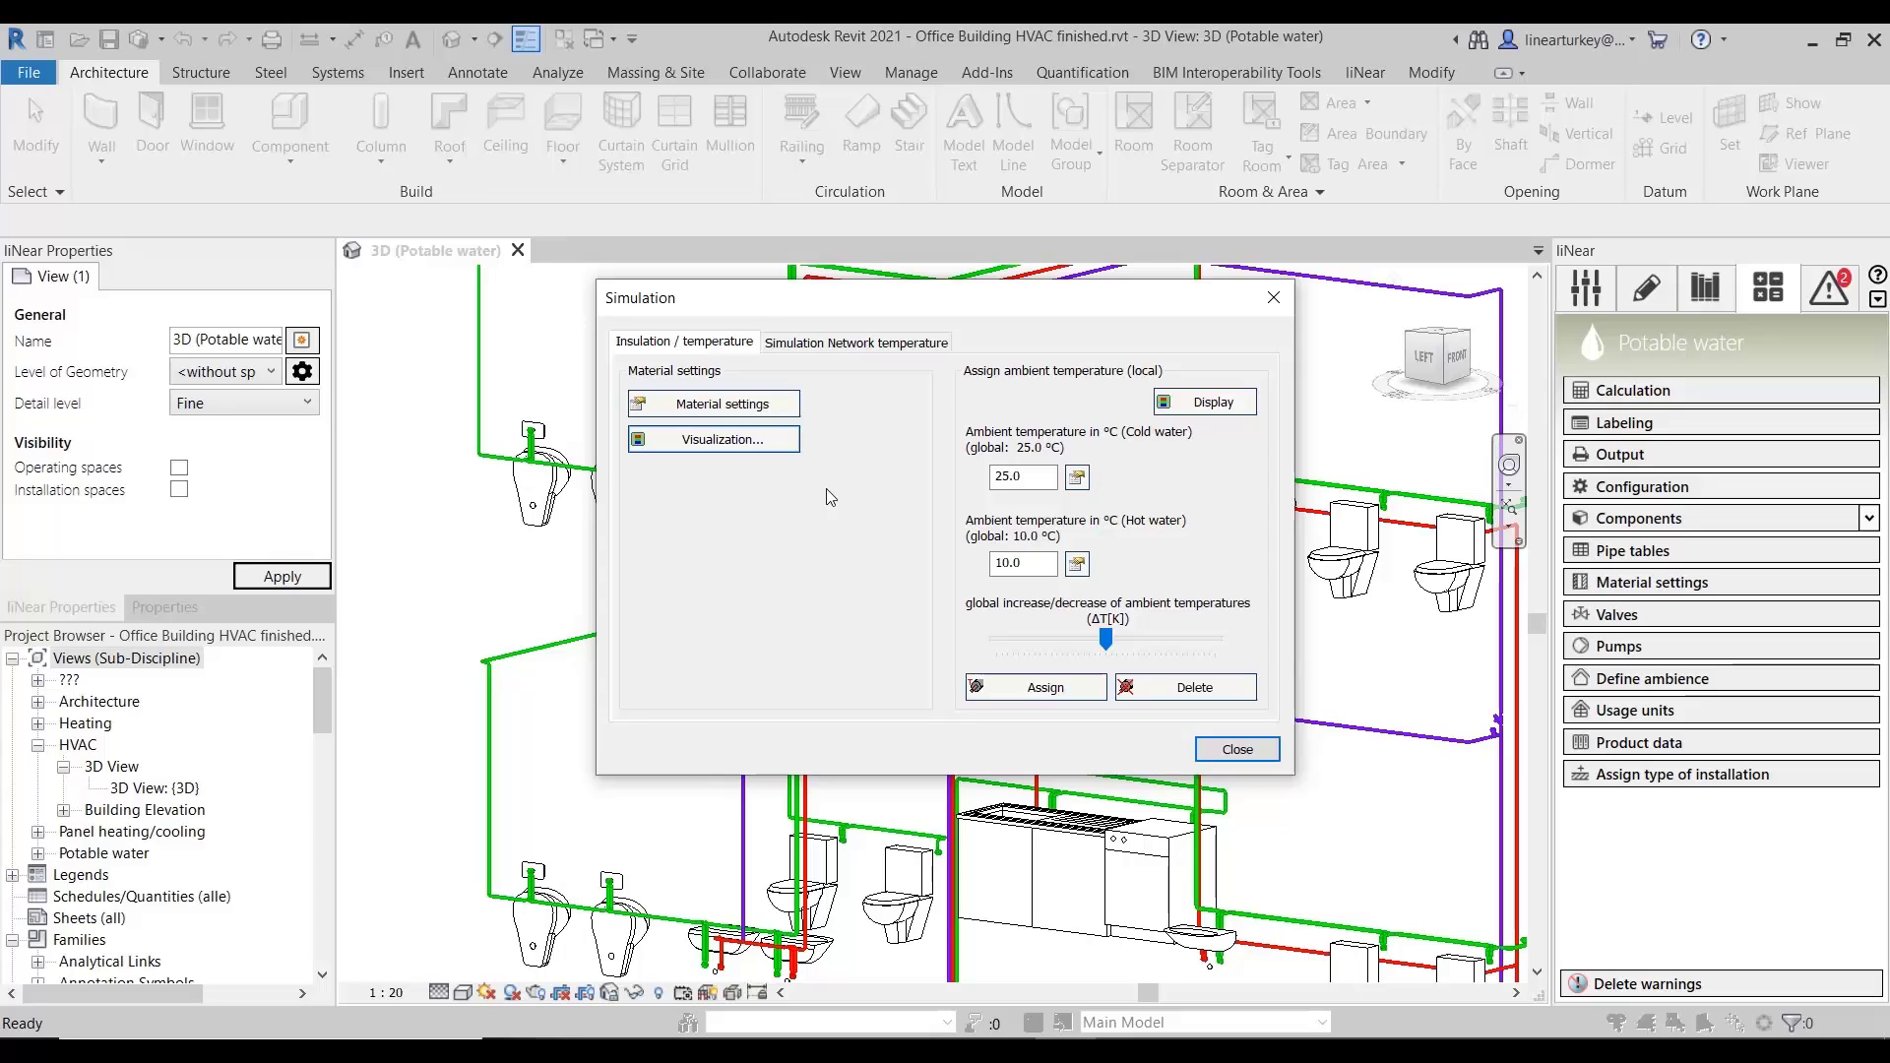
pyautogui.click(849, 342)
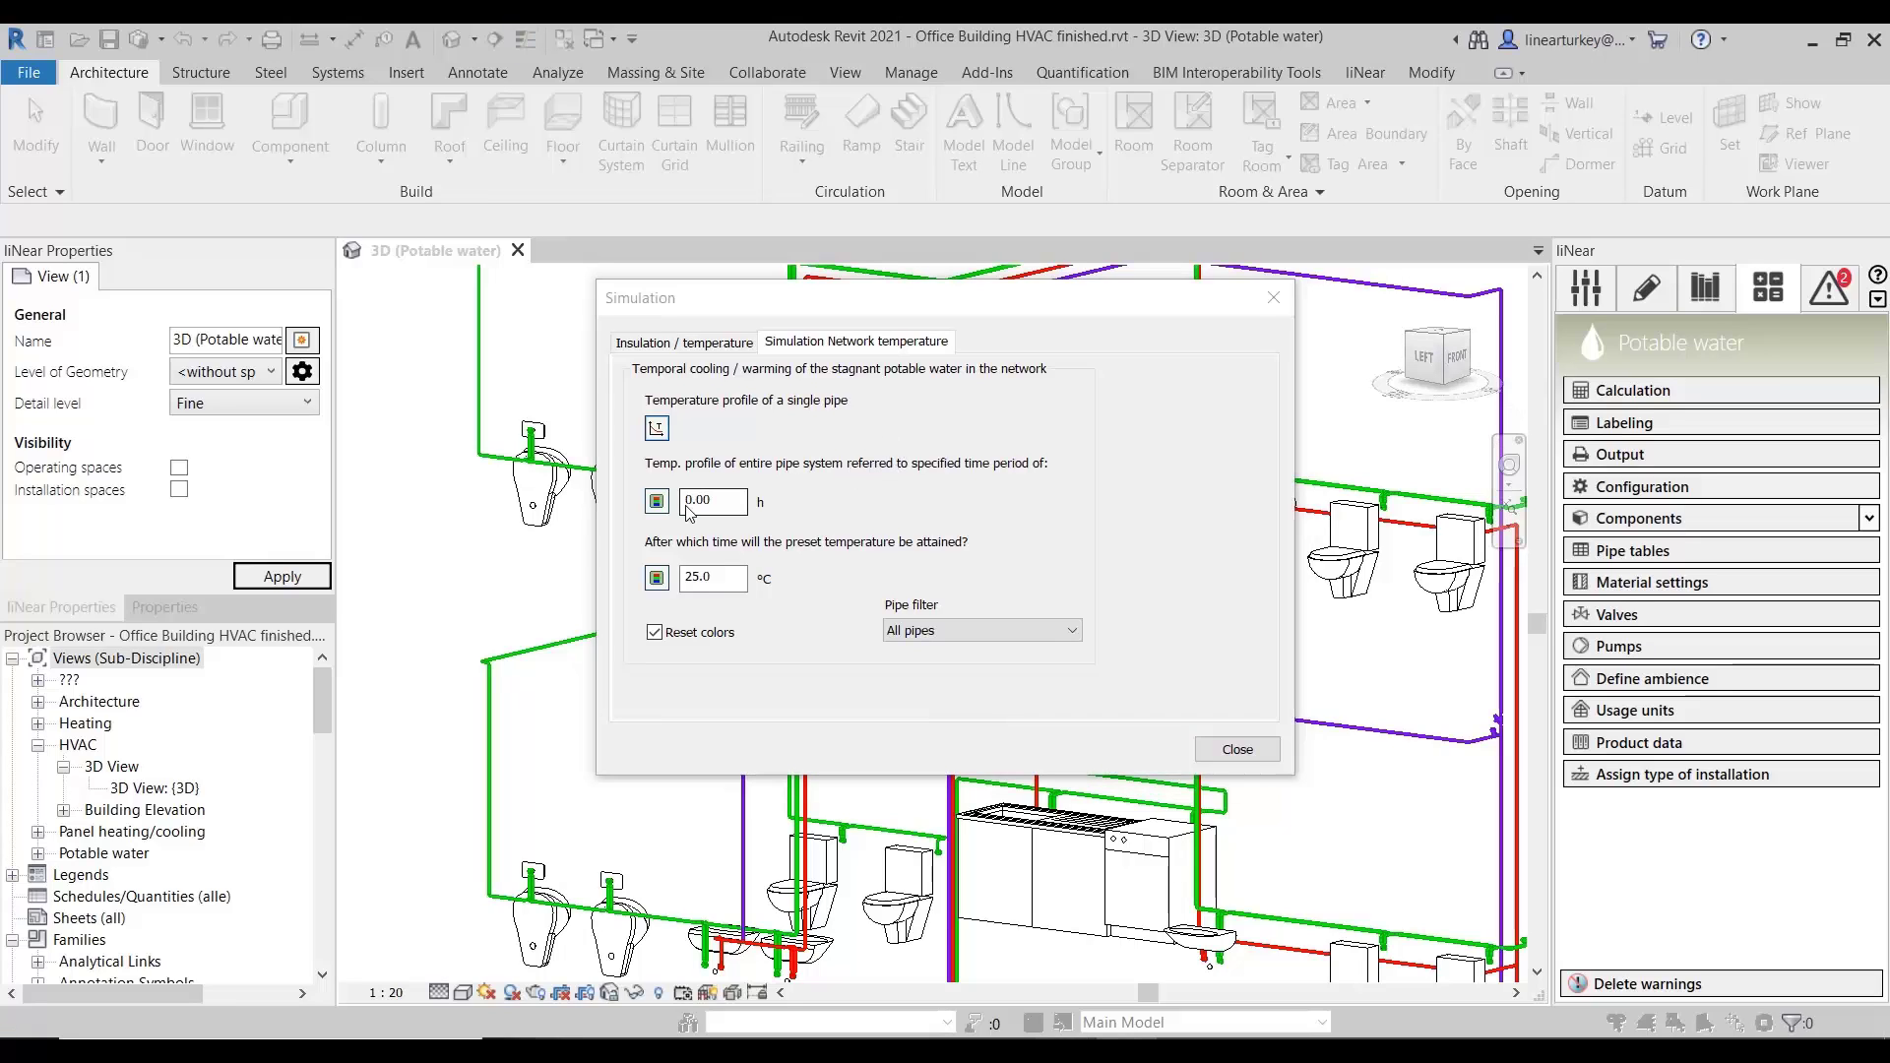
pyautogui.click(1232, 750)
# - Simulate the hot water ejection process for the stand faucet at the upper-floor kitchen and close its temperature profile
pyautogui.click(1010, 269)
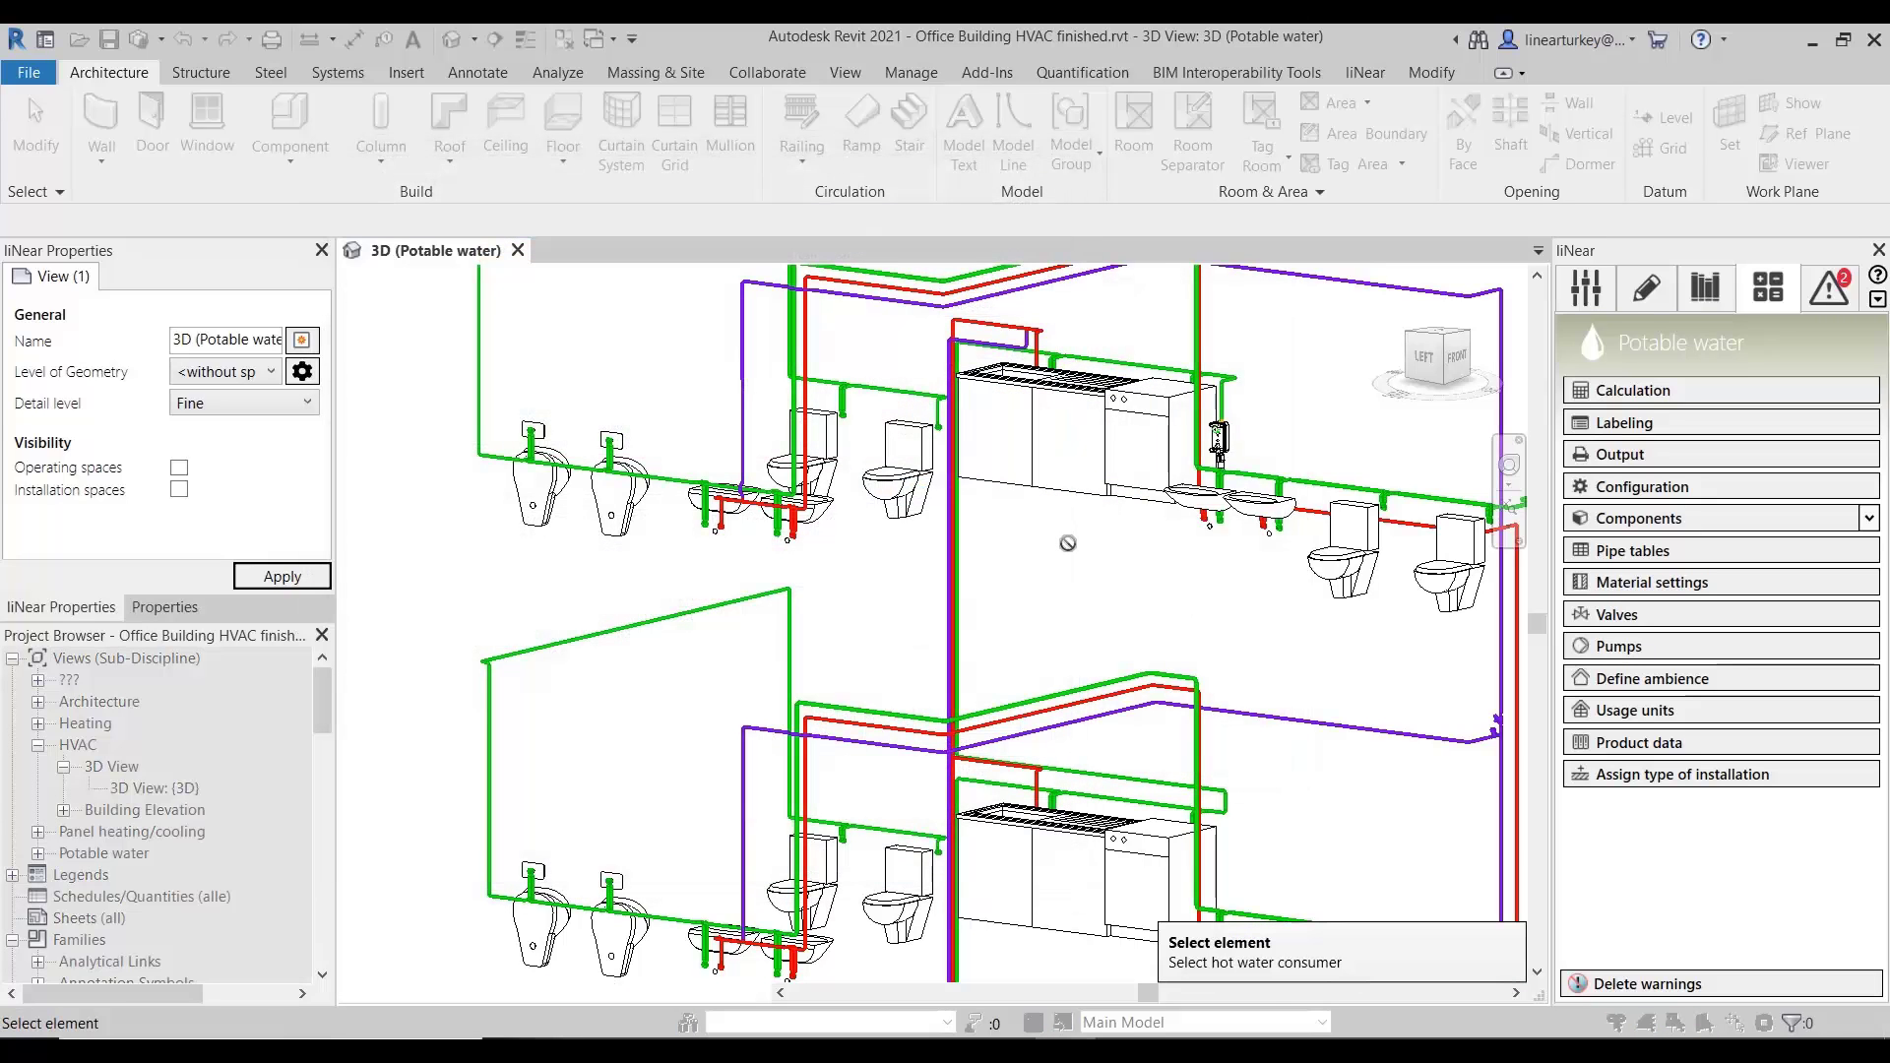
pyautogui.click(1062, 448)
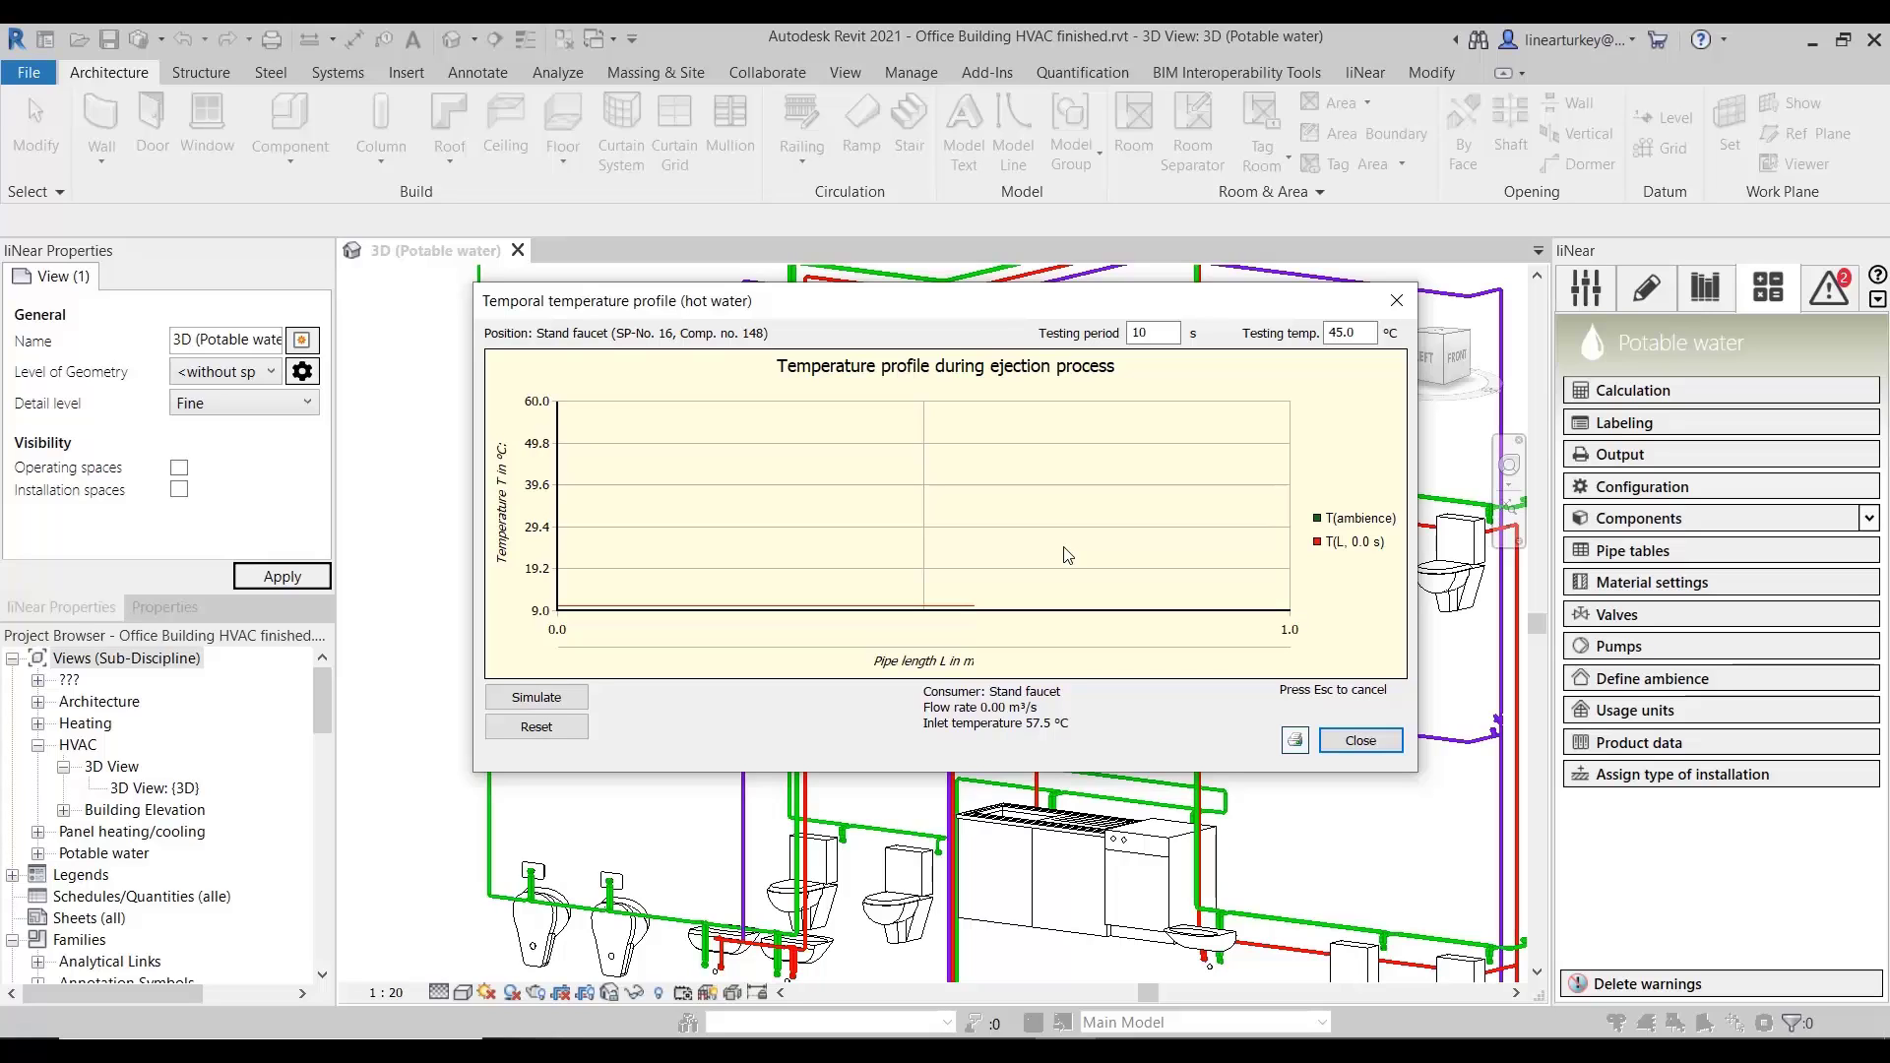
pyautogui.click(579, 699)
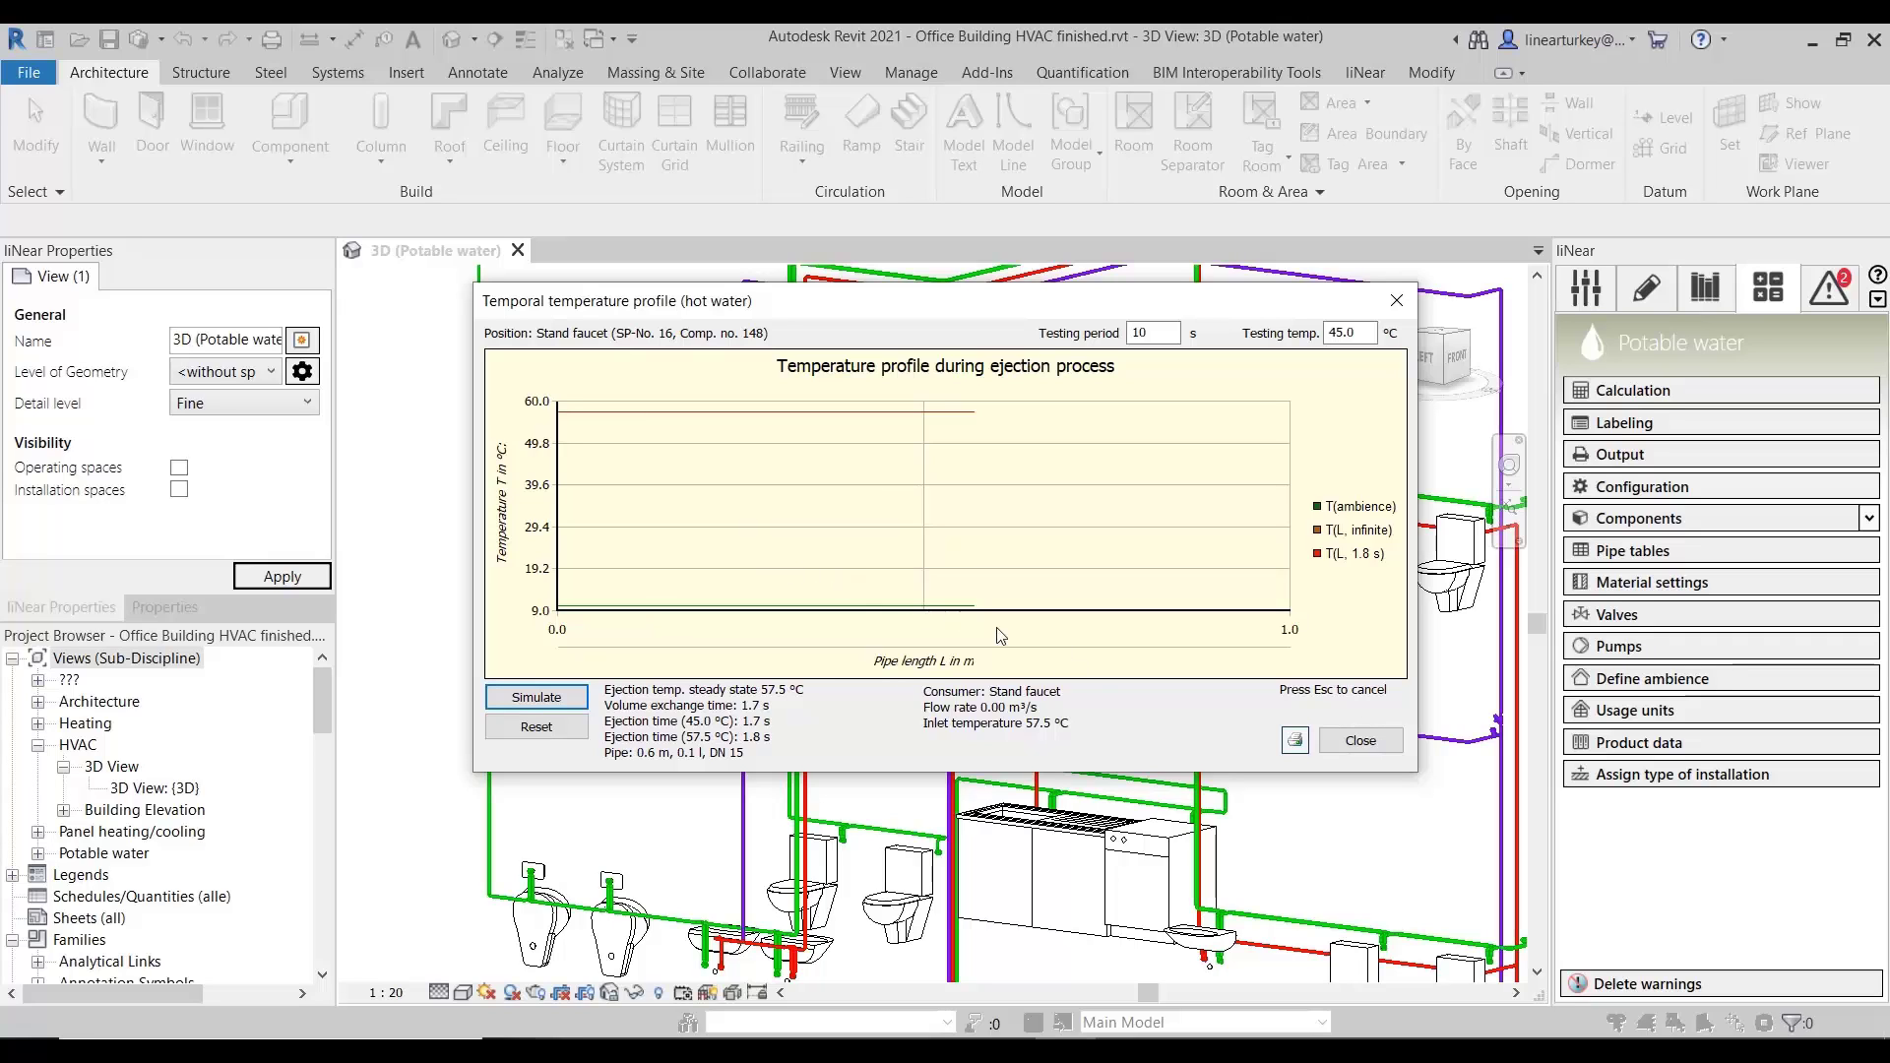
pyautogui.click(1363, 742)
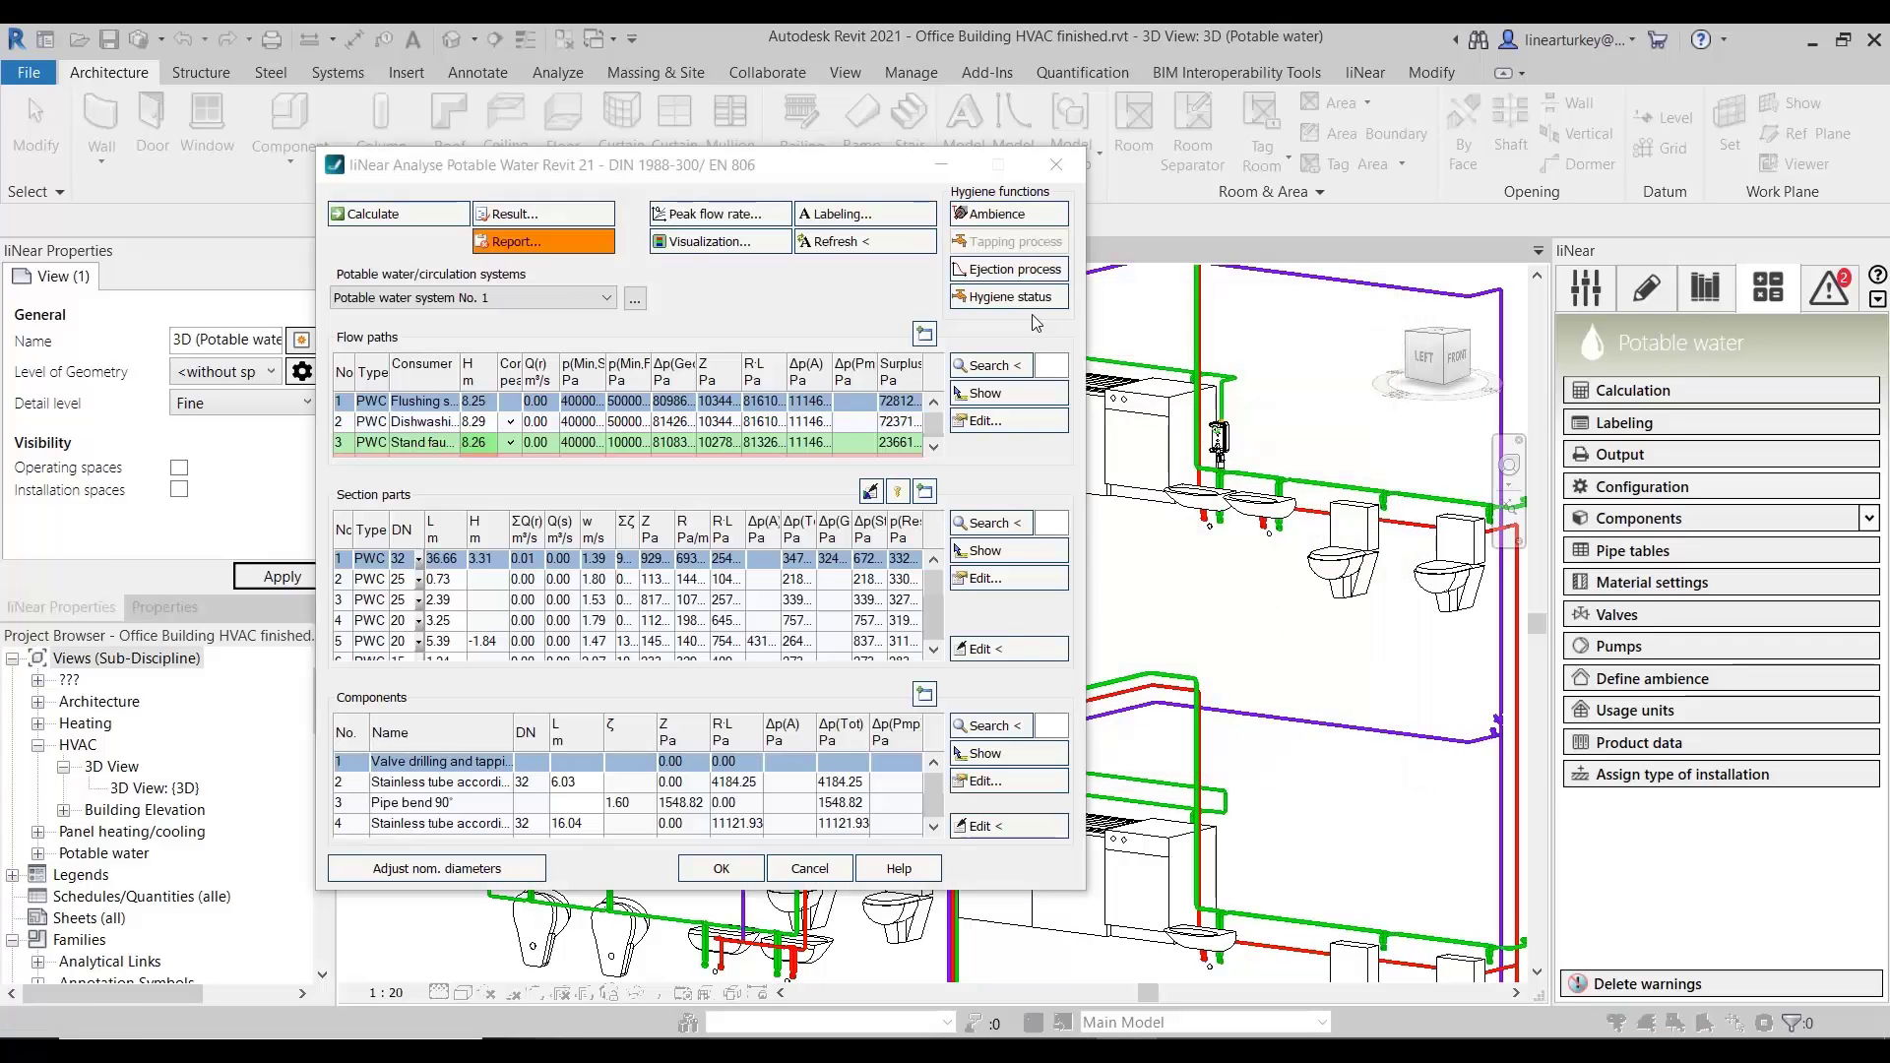
# - Show the hygiene rinse status of the storey pipes across the whole network and return to the hygiene status options
pyautogui.click(1024, 300)
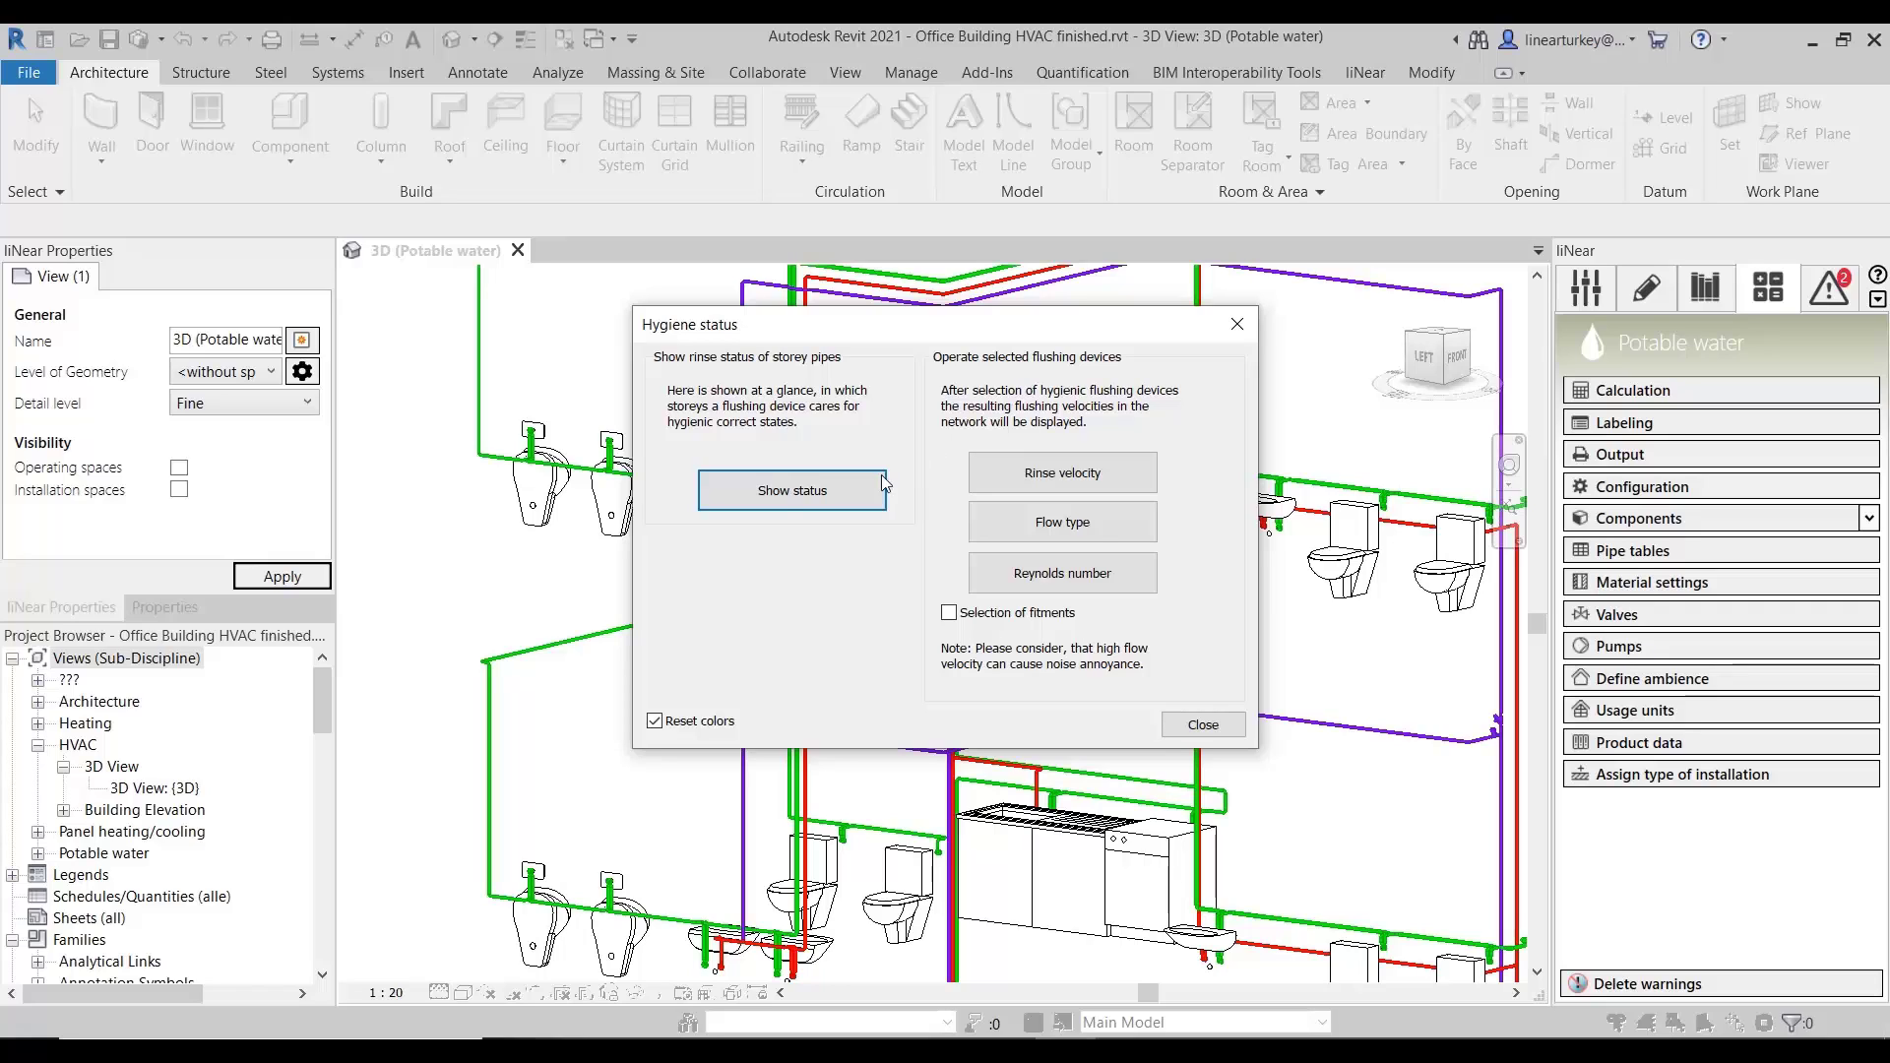
pyautogui.click(787, 502)
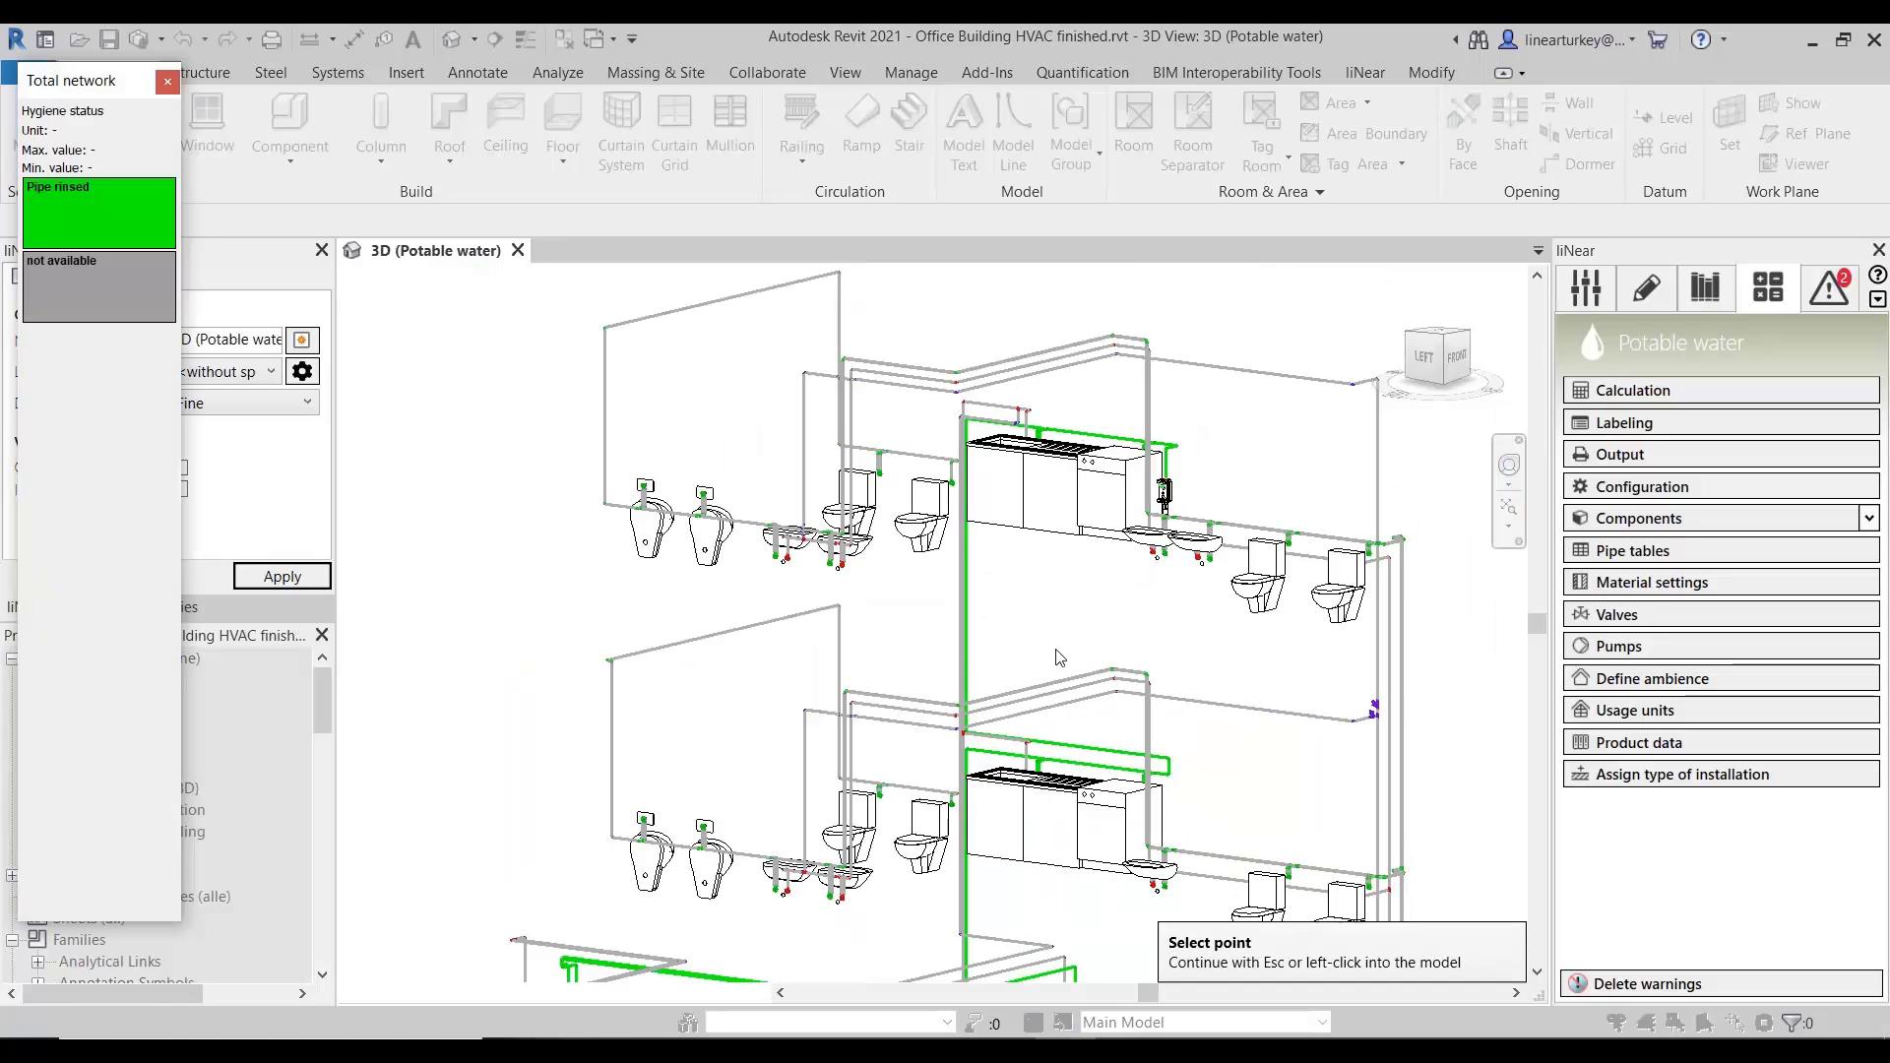
pyautogui.scroll(1, 1054, 657)
pyautogui.scroll(-3, 1049, 660)
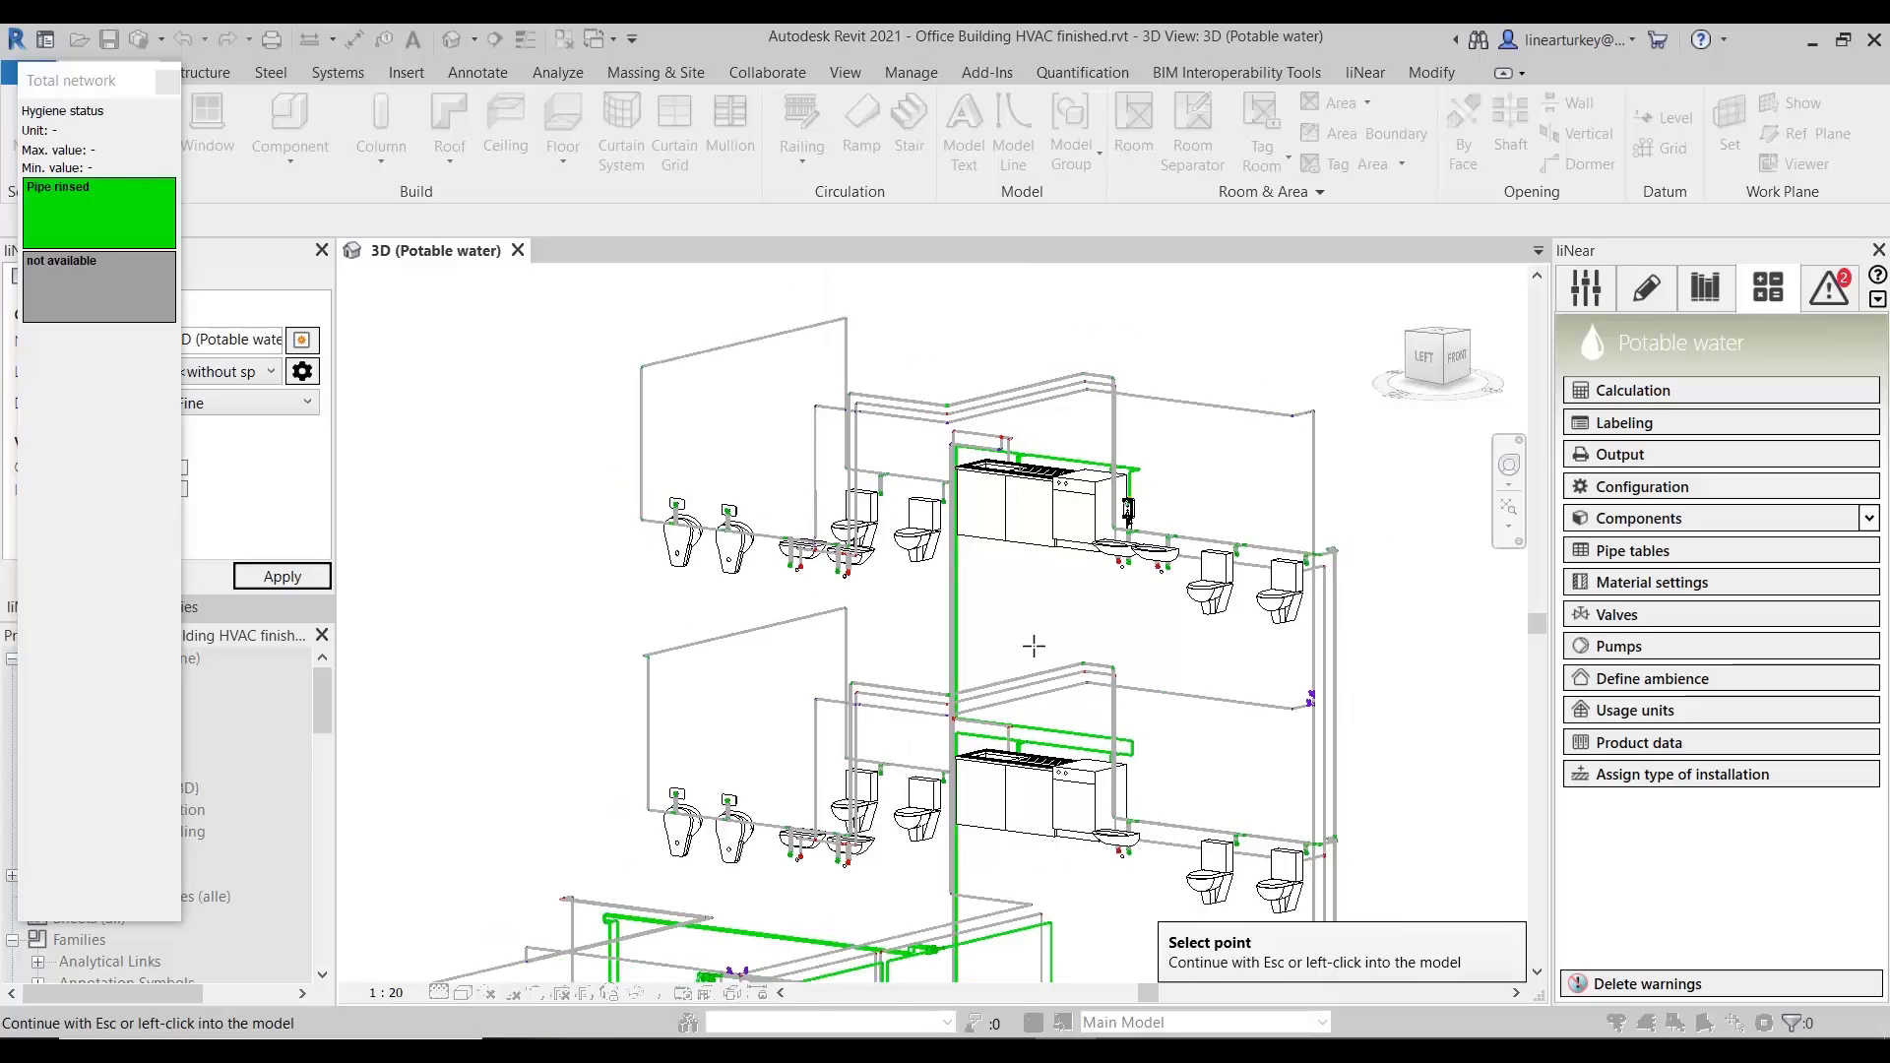
pyautogui.moveTo(1046, 669); pyautogui.dragTo(1080, 596, button='middle')
pyautogui.click(1088, 549)
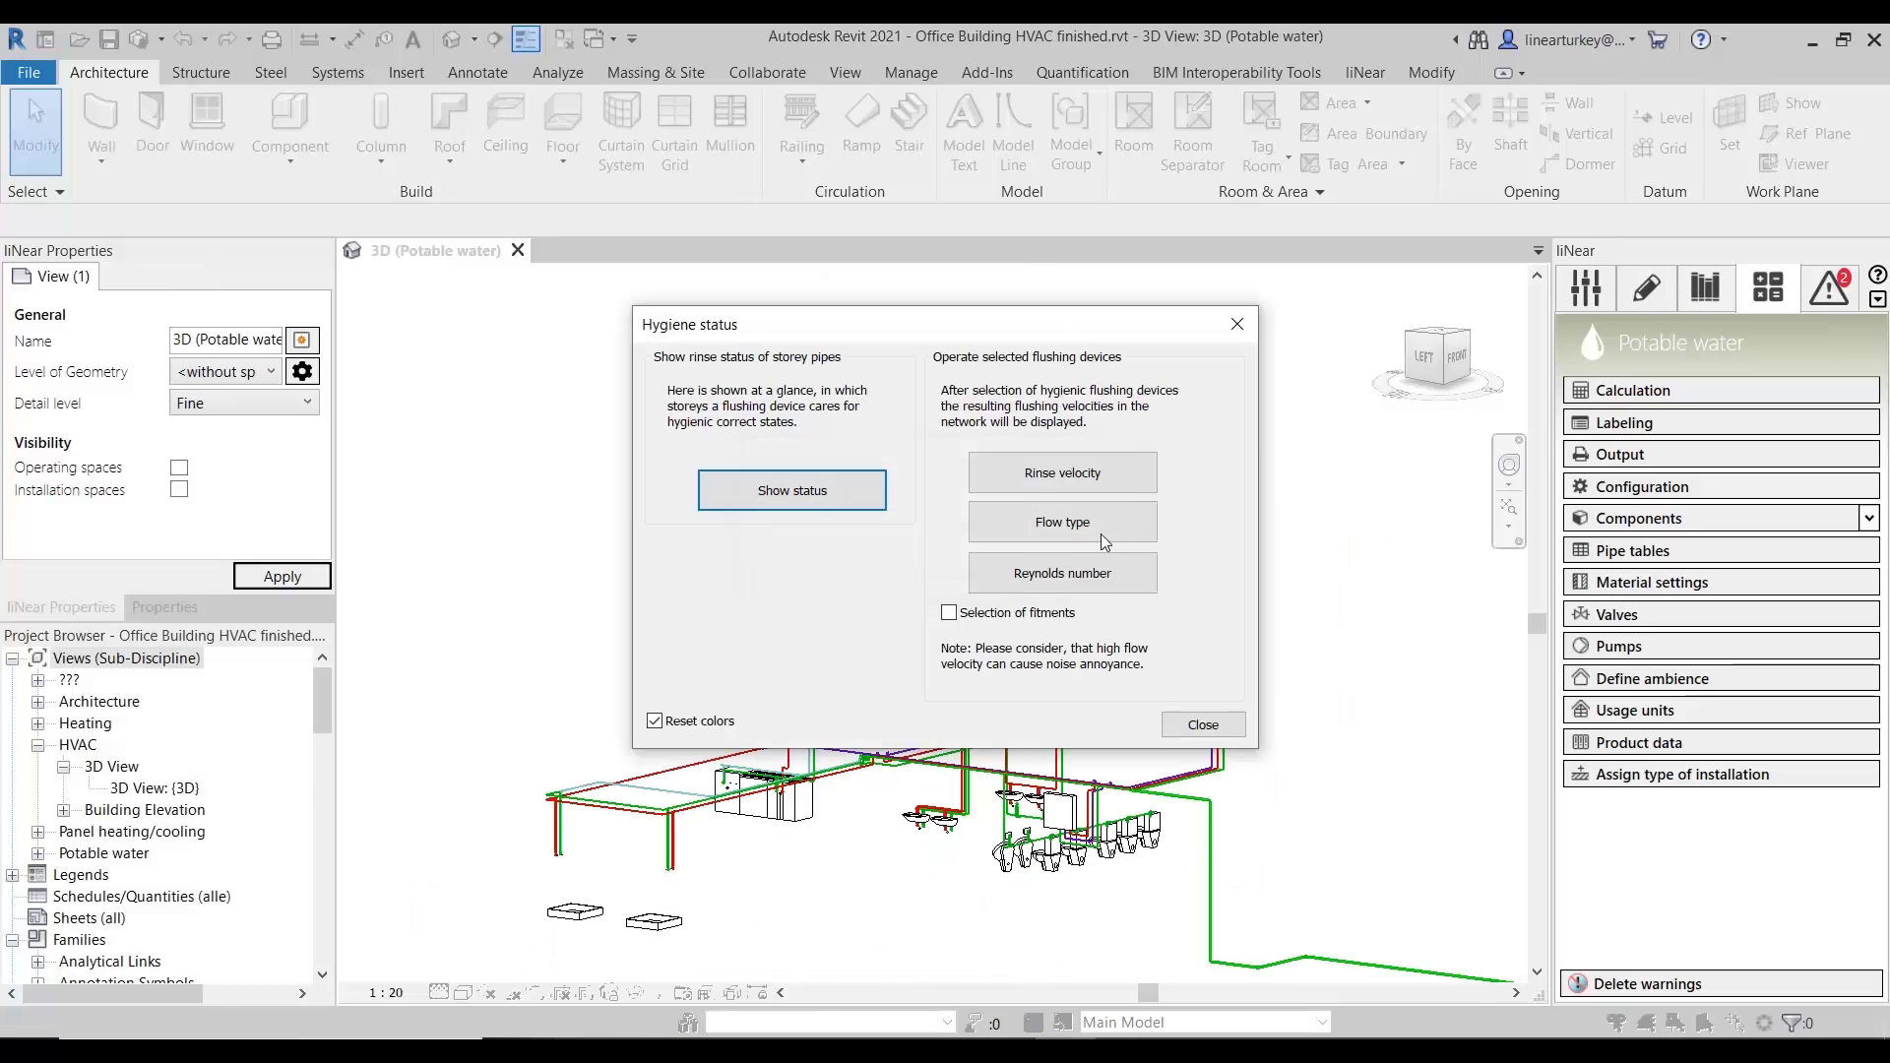
# - Display the rinse velocity in the network for the upper-floor hygienic flushing device
pyautogui.click(1050, 464)
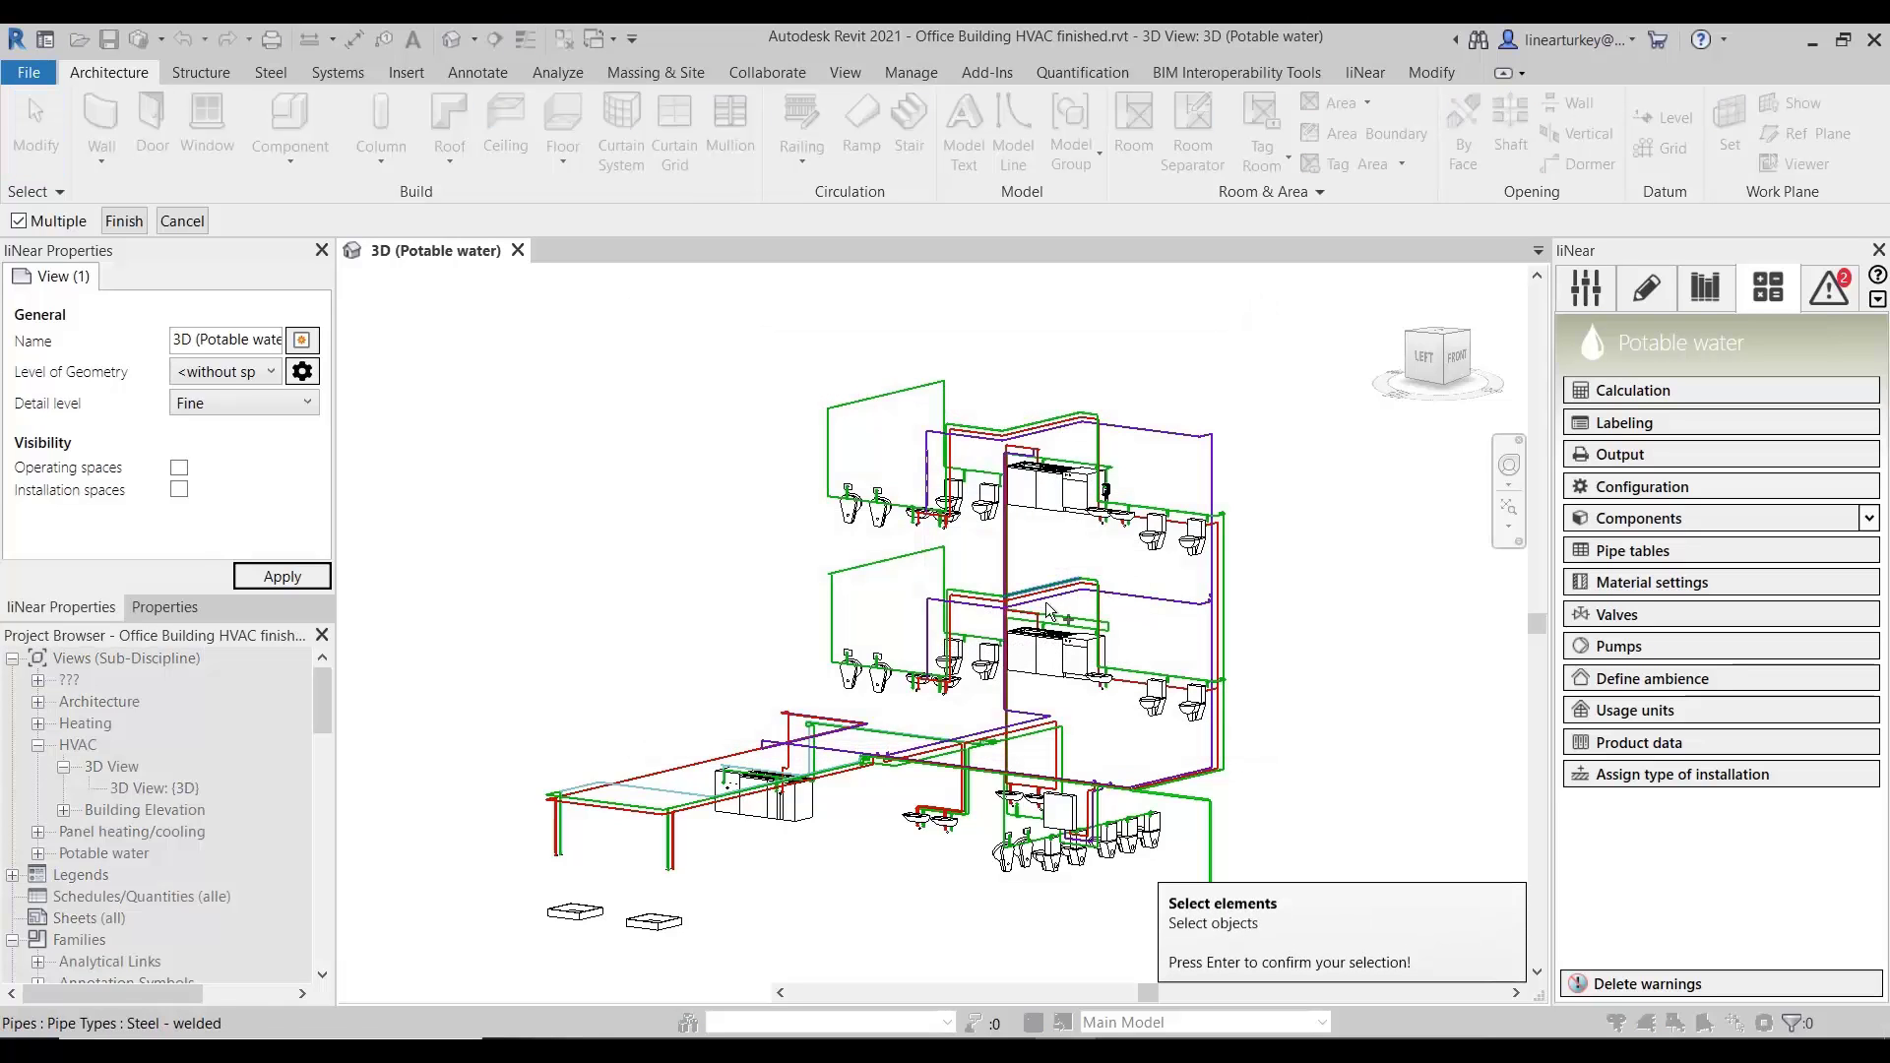
pyautogui.click(1115, 495)
pyautogui.press('Return')
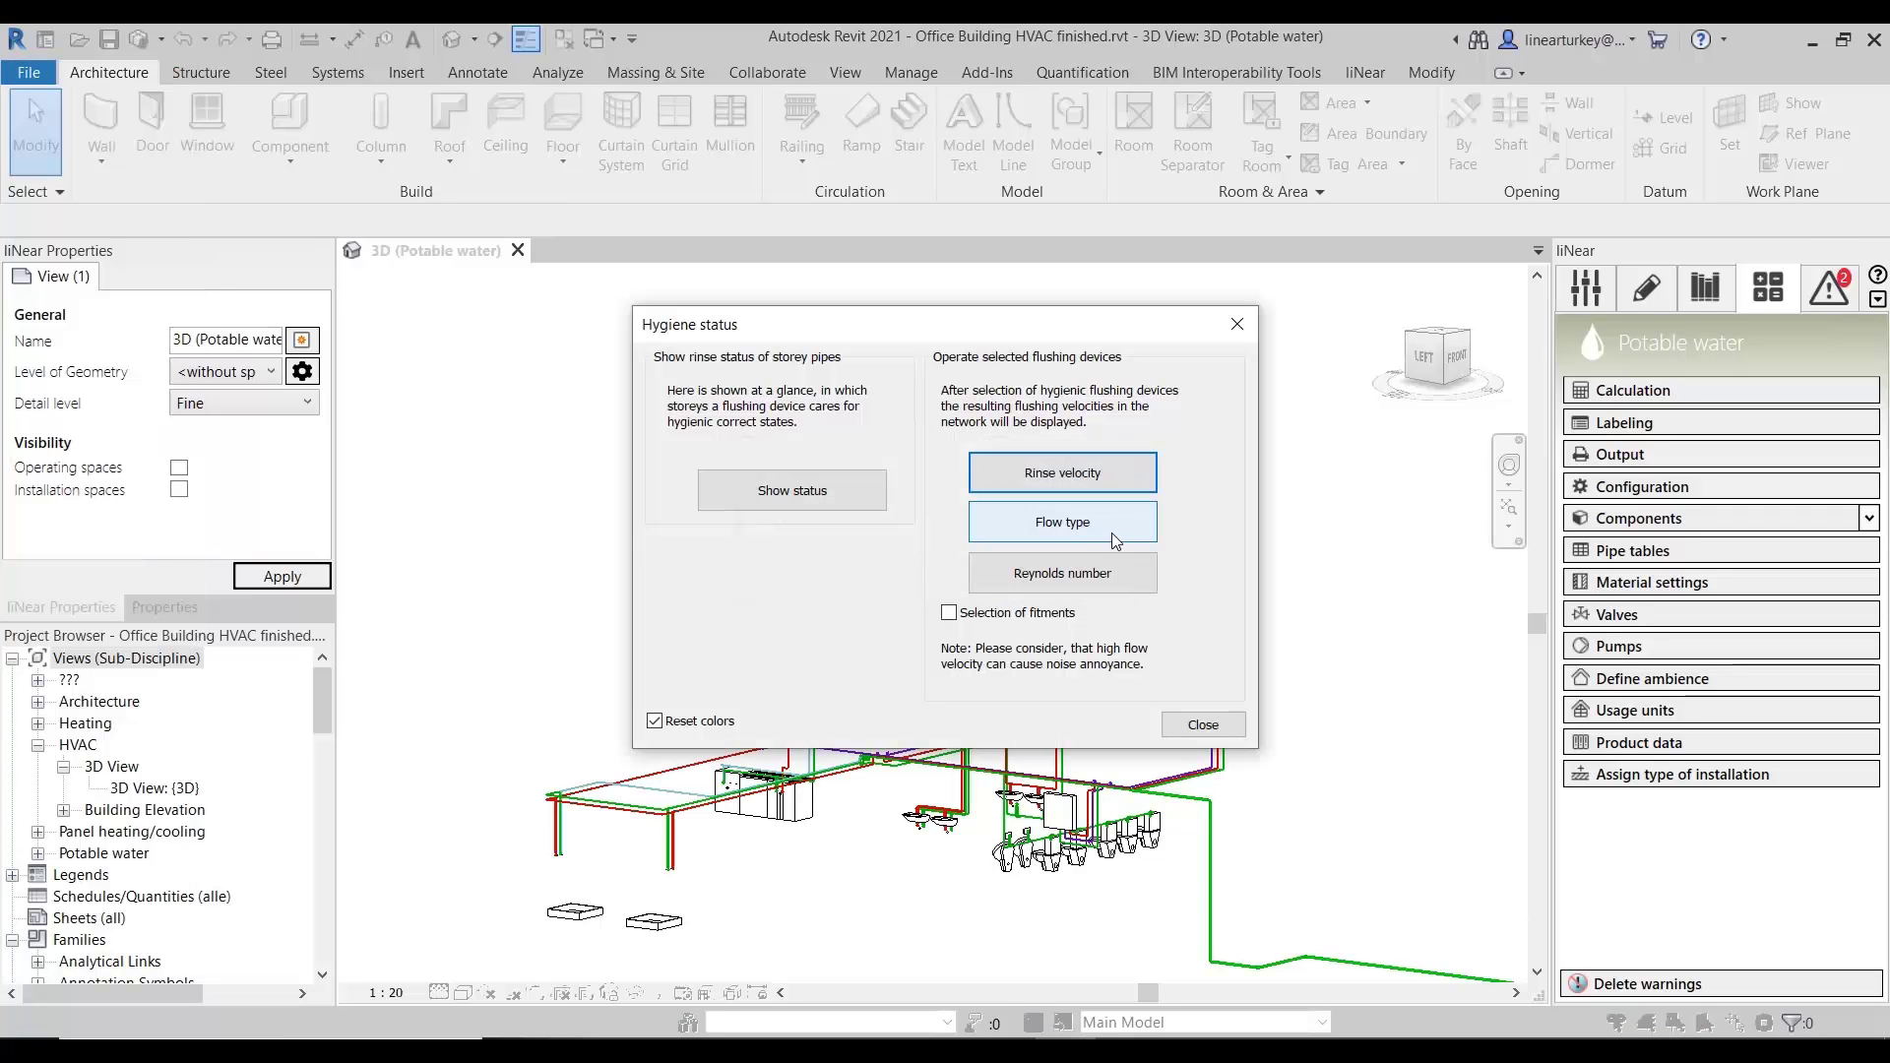
# - Display the flow type in the network for the upper-floor hygienic flushing device, inspect it and return to the hygiene status options
pyautogui.click(1112, 534)
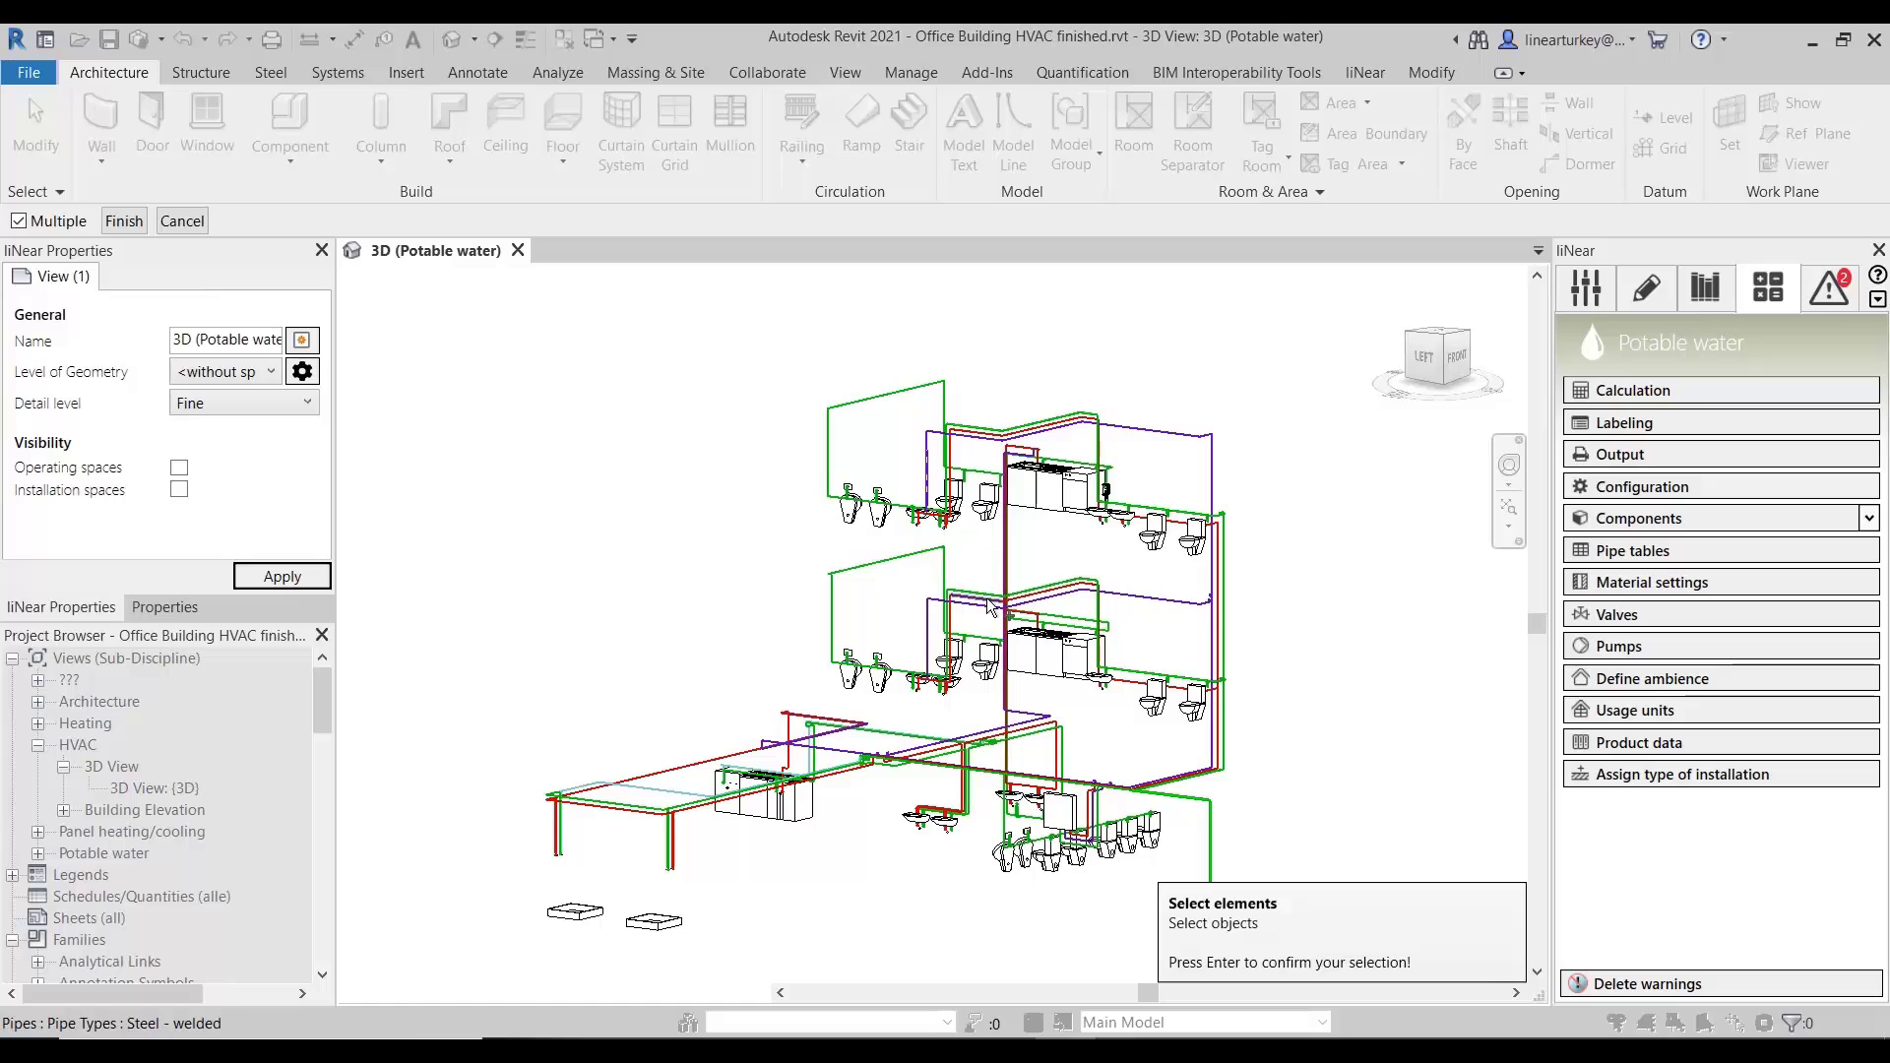
pyautogui.click(1114, 497)
pyautogui.scroll(5, 1115, 497)
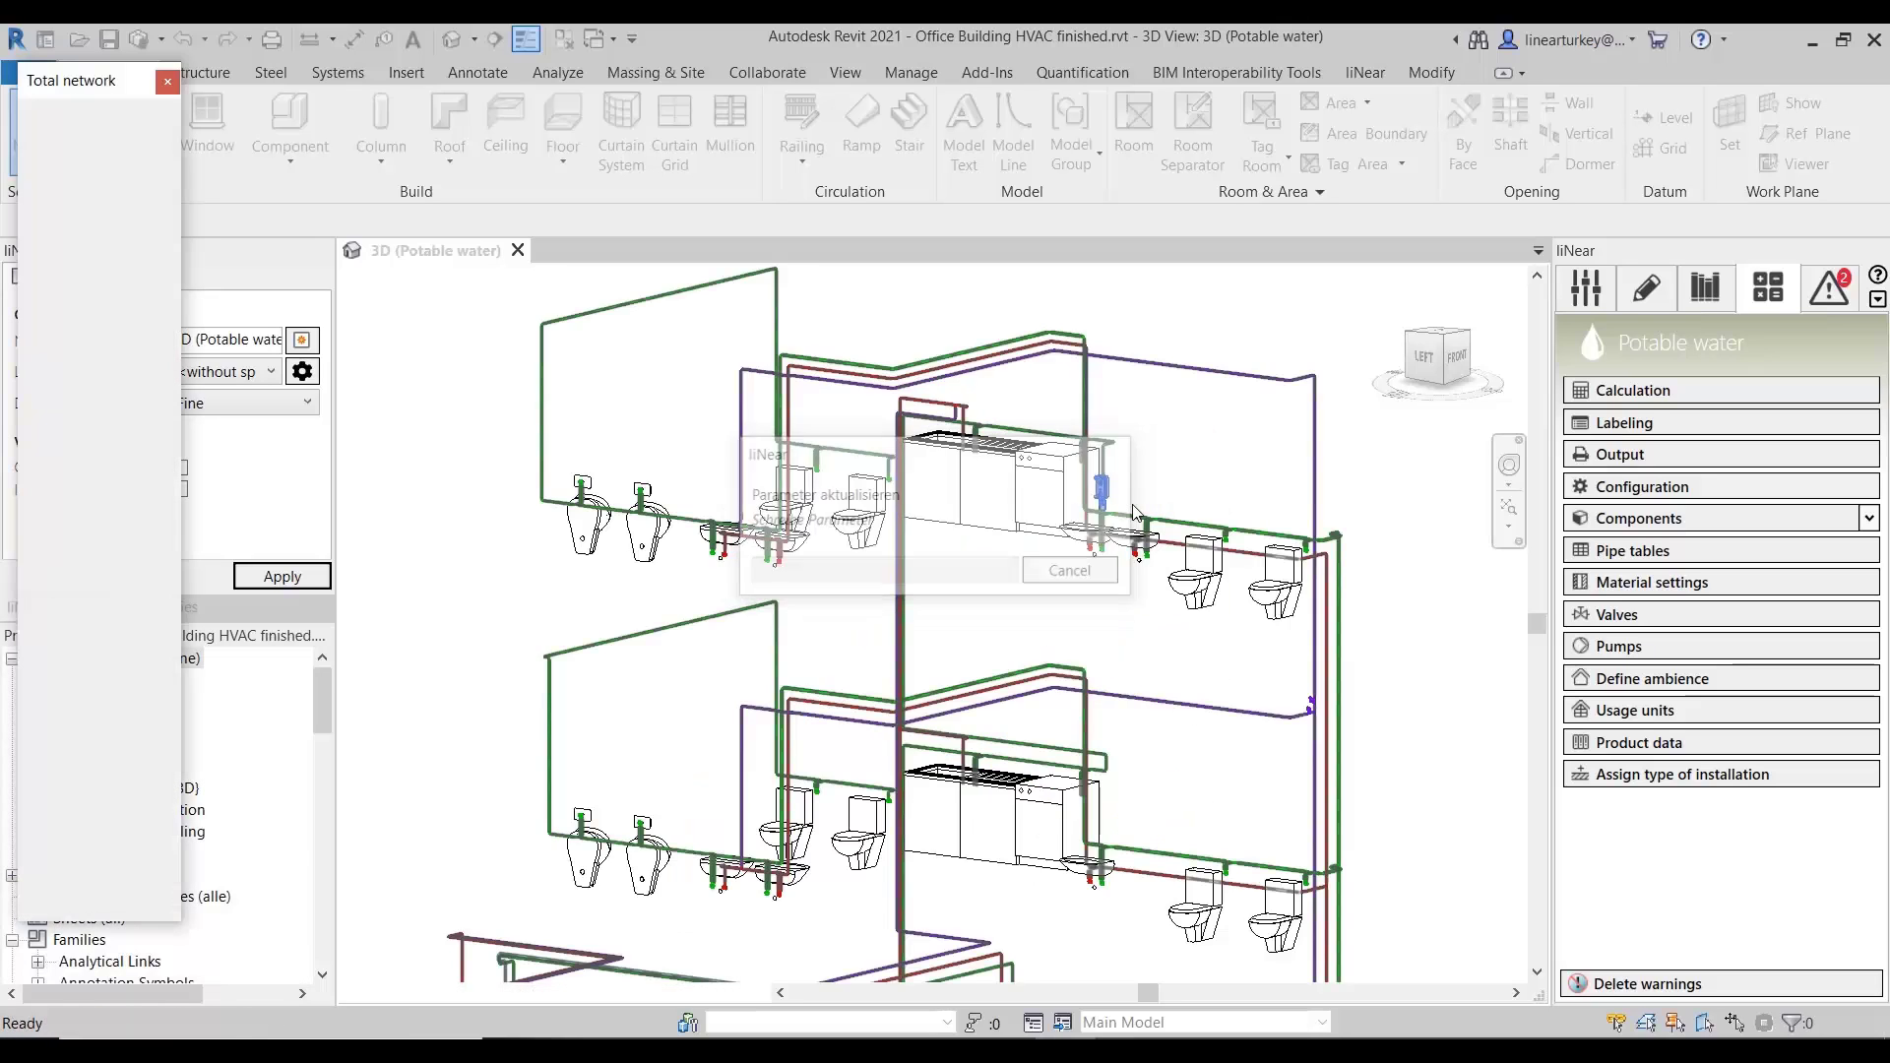
pyautogui.scroll(-4, 1132, 517)
pyautogui.scroll(-3, 1133, 516)
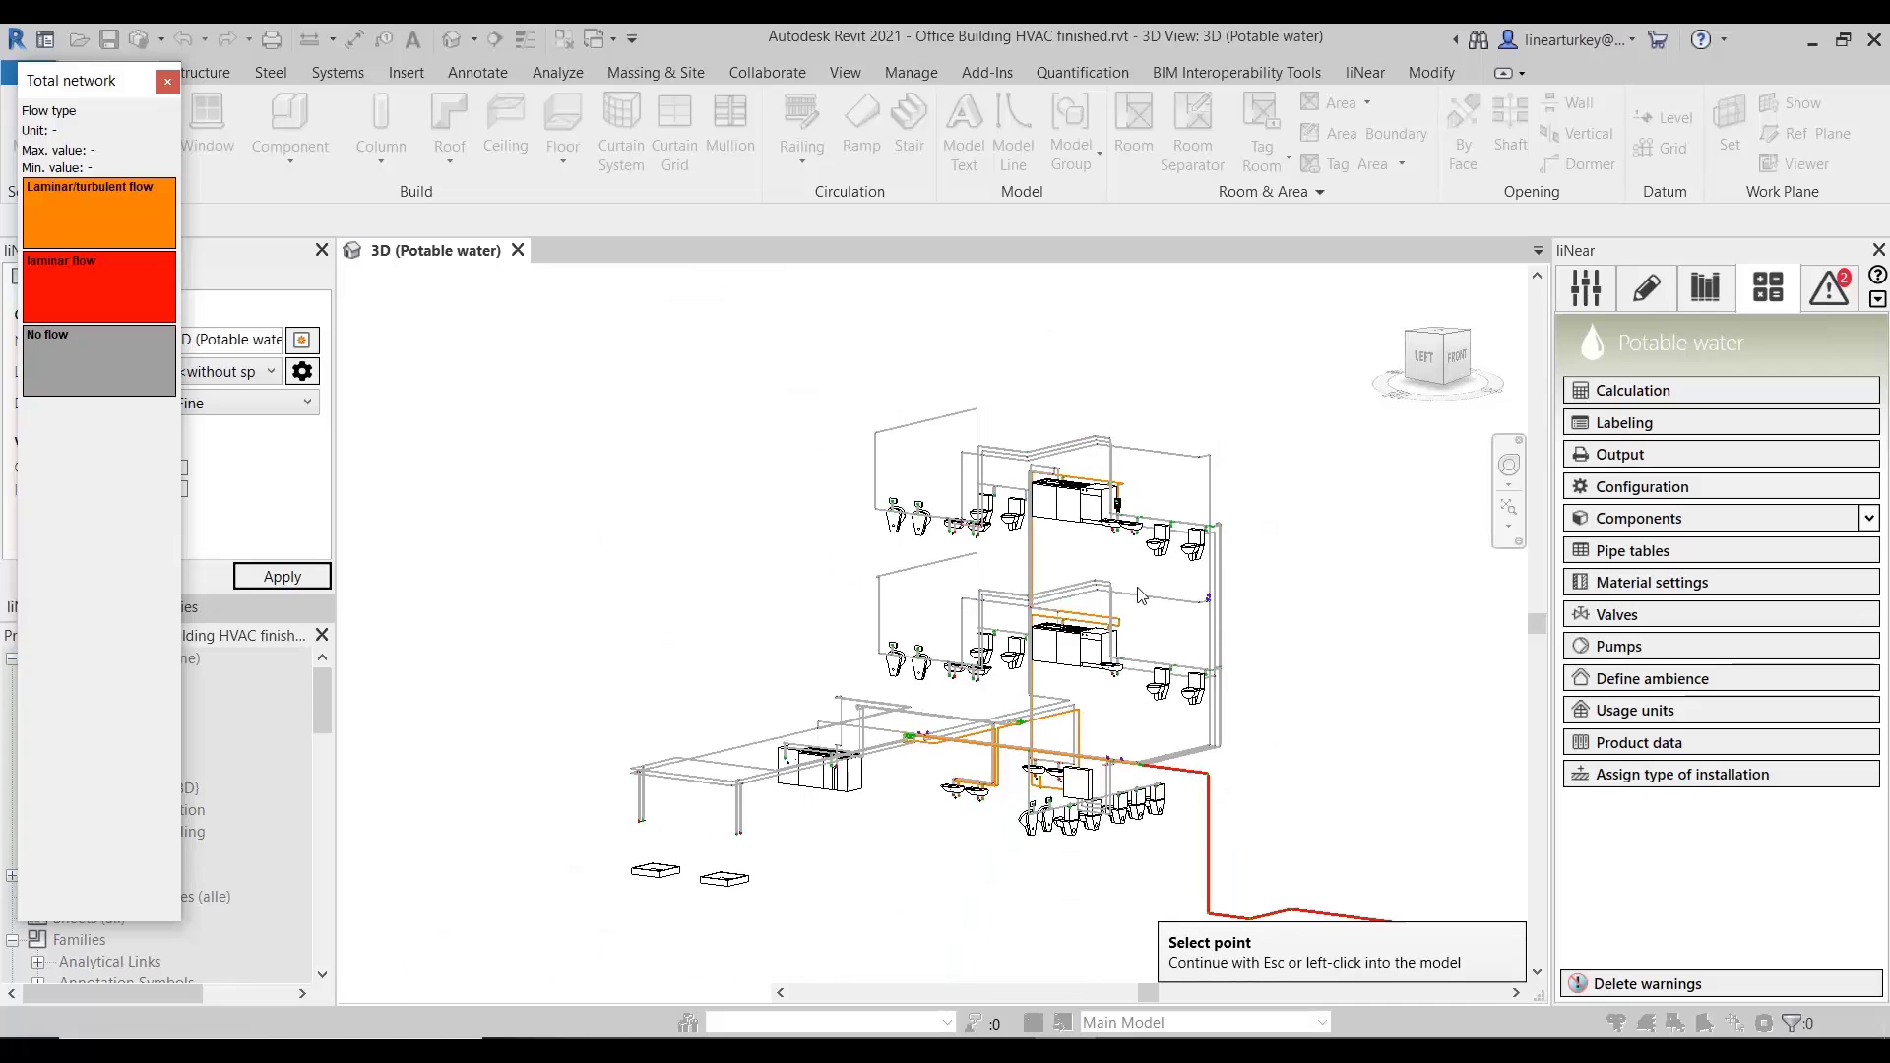
pyautogui.moveTo(1132, 517); pyautogui.dragTo(864, 527, button='middle')
pyautogui.click(864, 526)
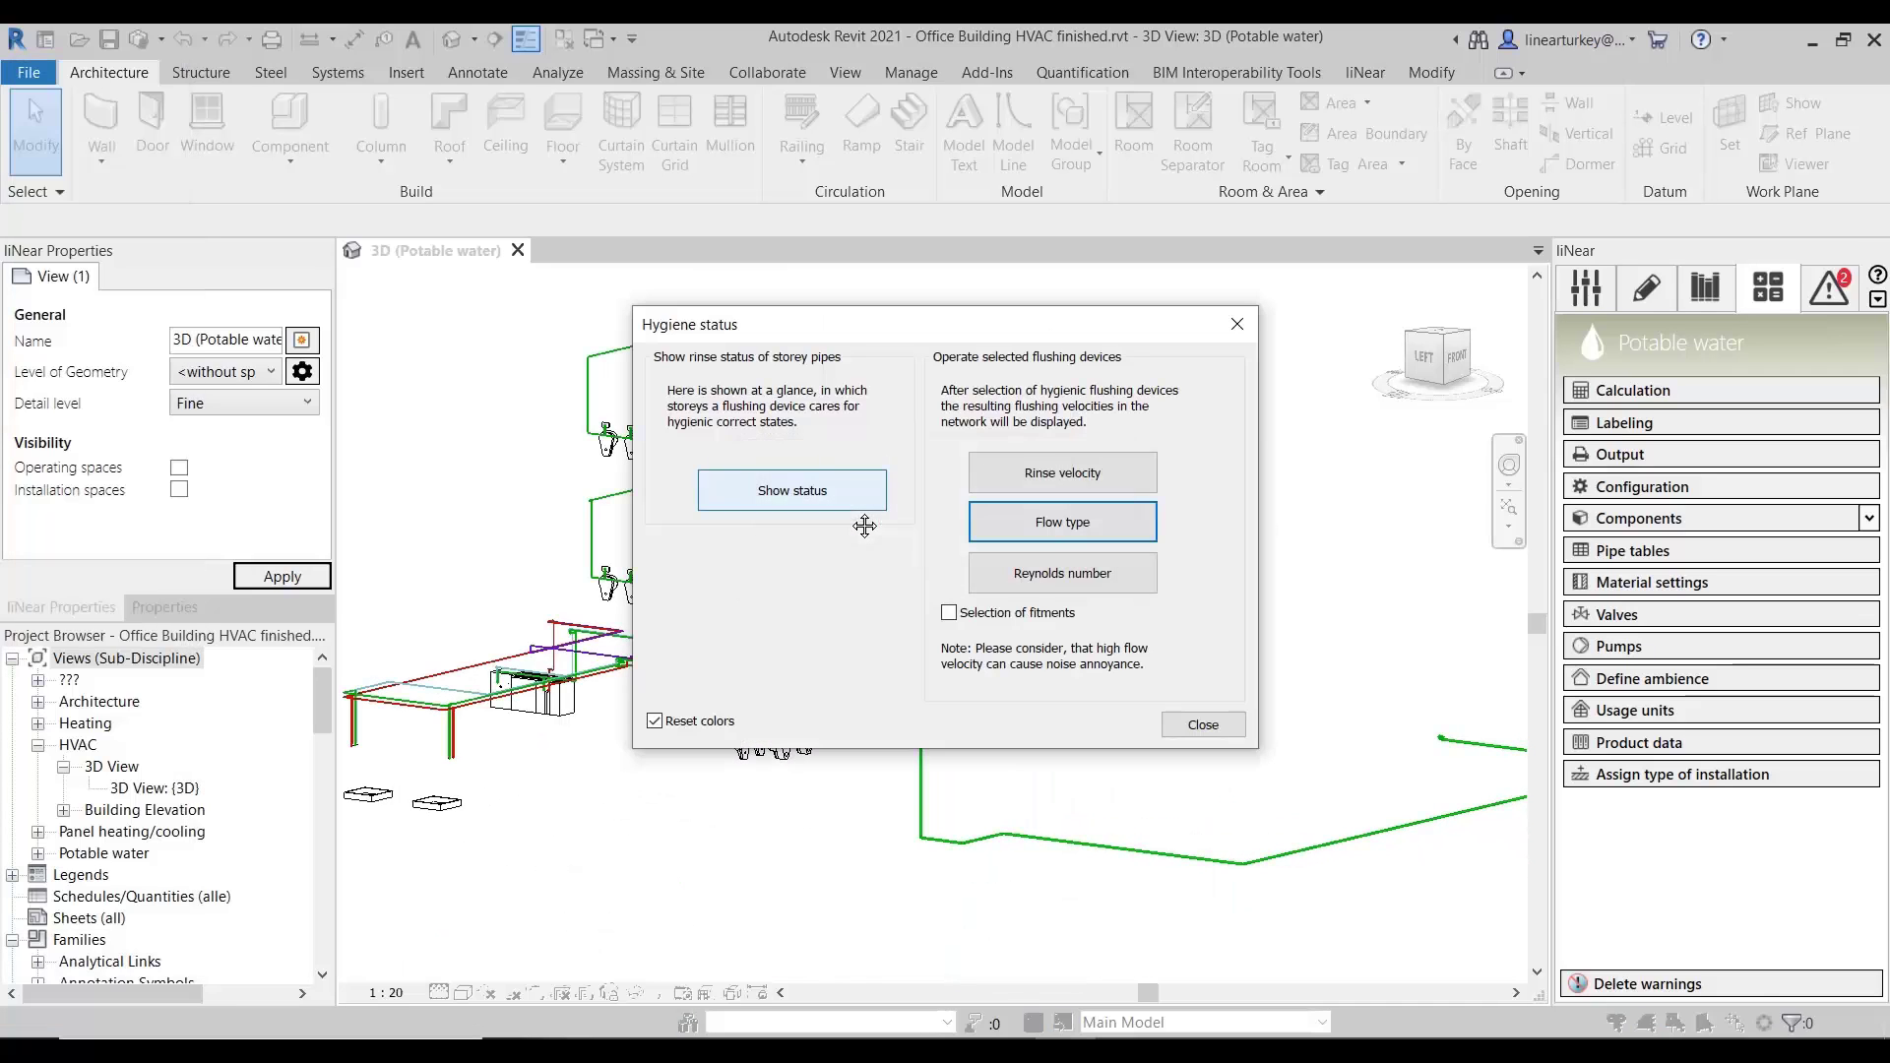
# - Try the selection of fitments option for the flushing device displays and switch it off again
pyautogui.click(1017, 621)
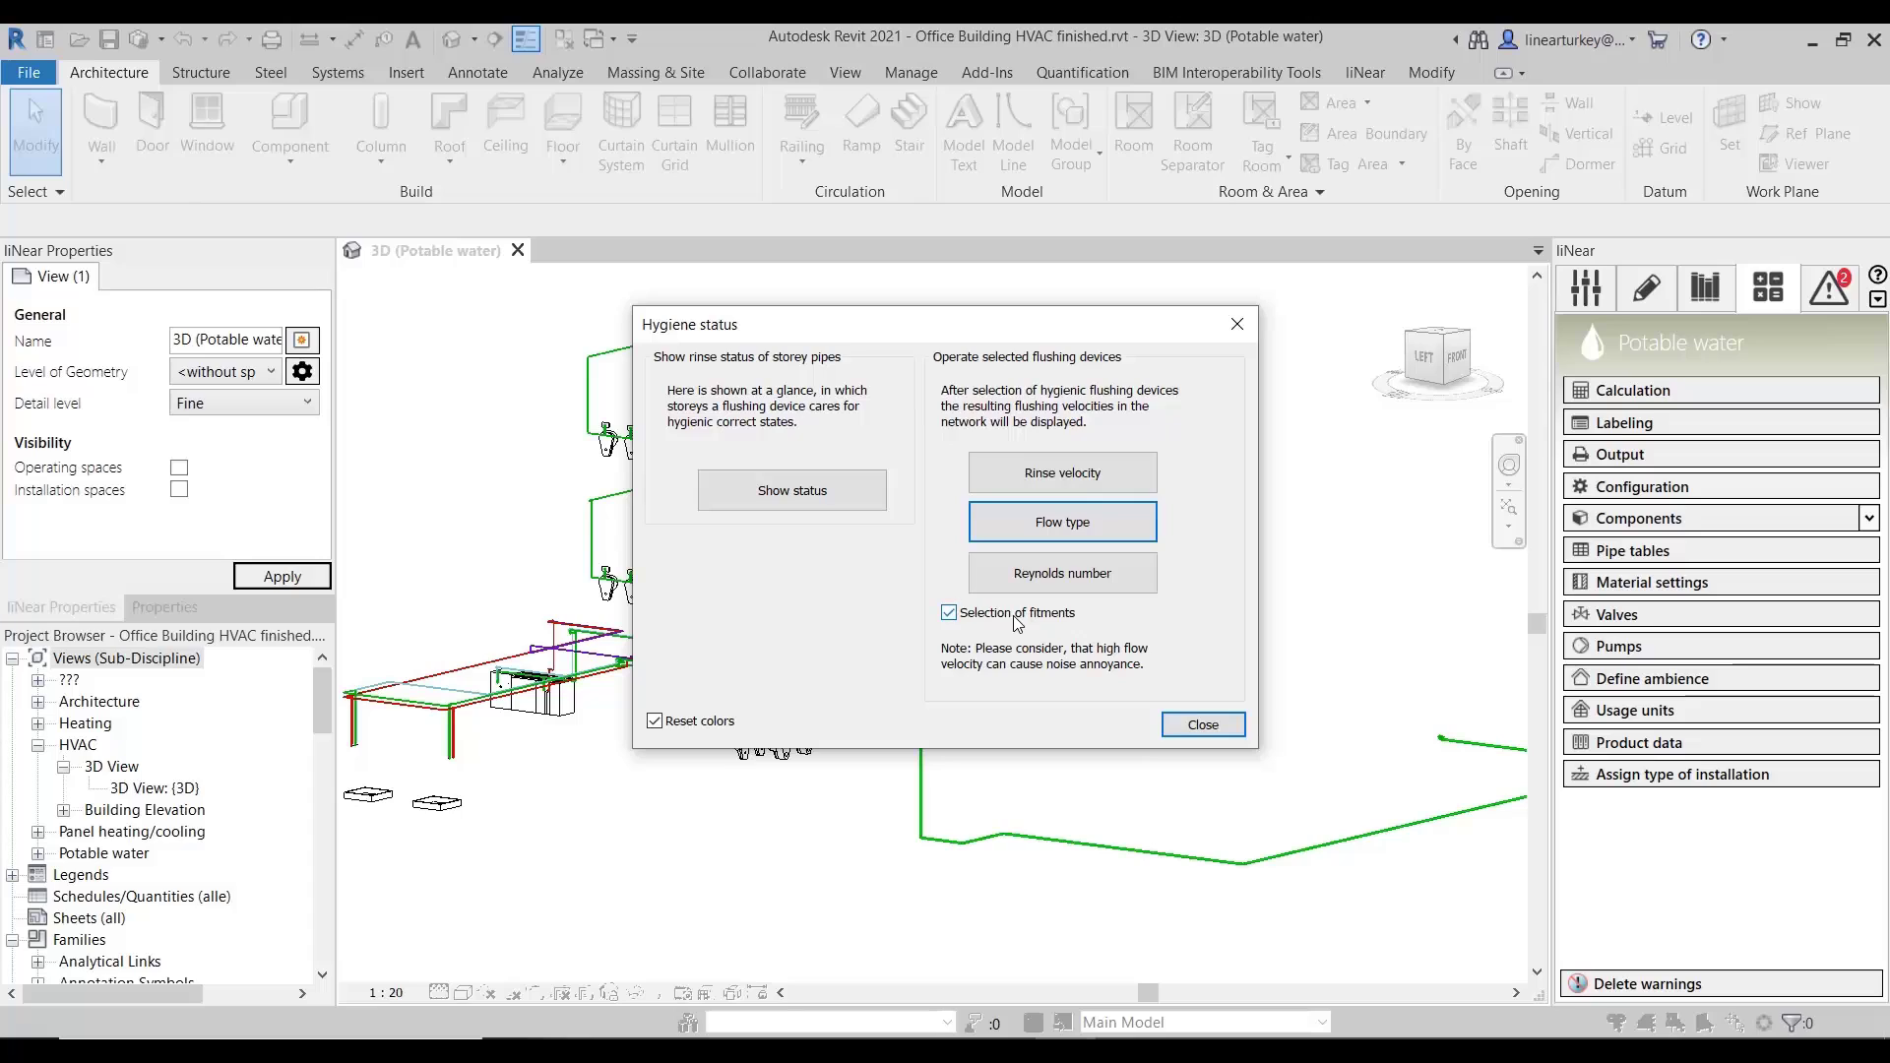
pyautogui.click(1016, 621)
pyautogui.click(1015, 619)
pyautogui.click(1007, 618)
# - Leave the hygiene status, check the peak flow rate and simultaneity of section part 1 and accept the settings
pyautogui.click(1201, 725)
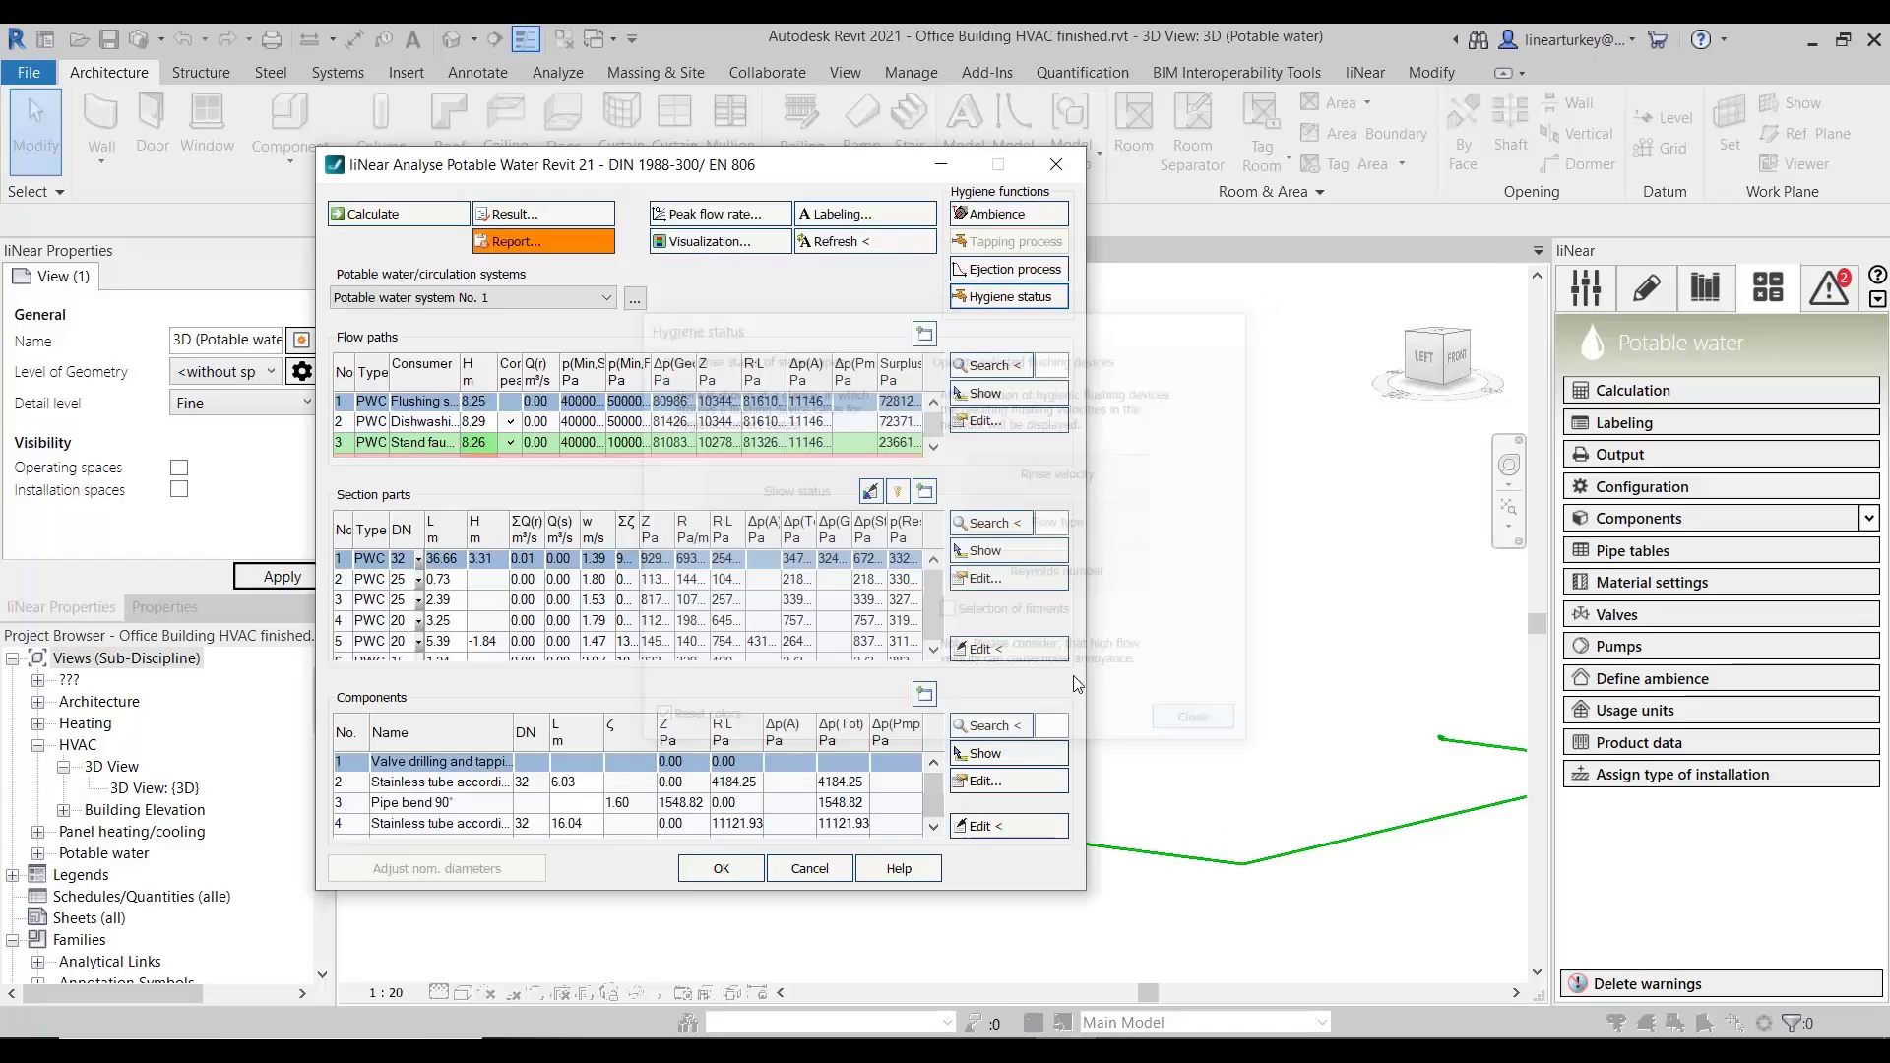
pyautogui.click(703, 216)
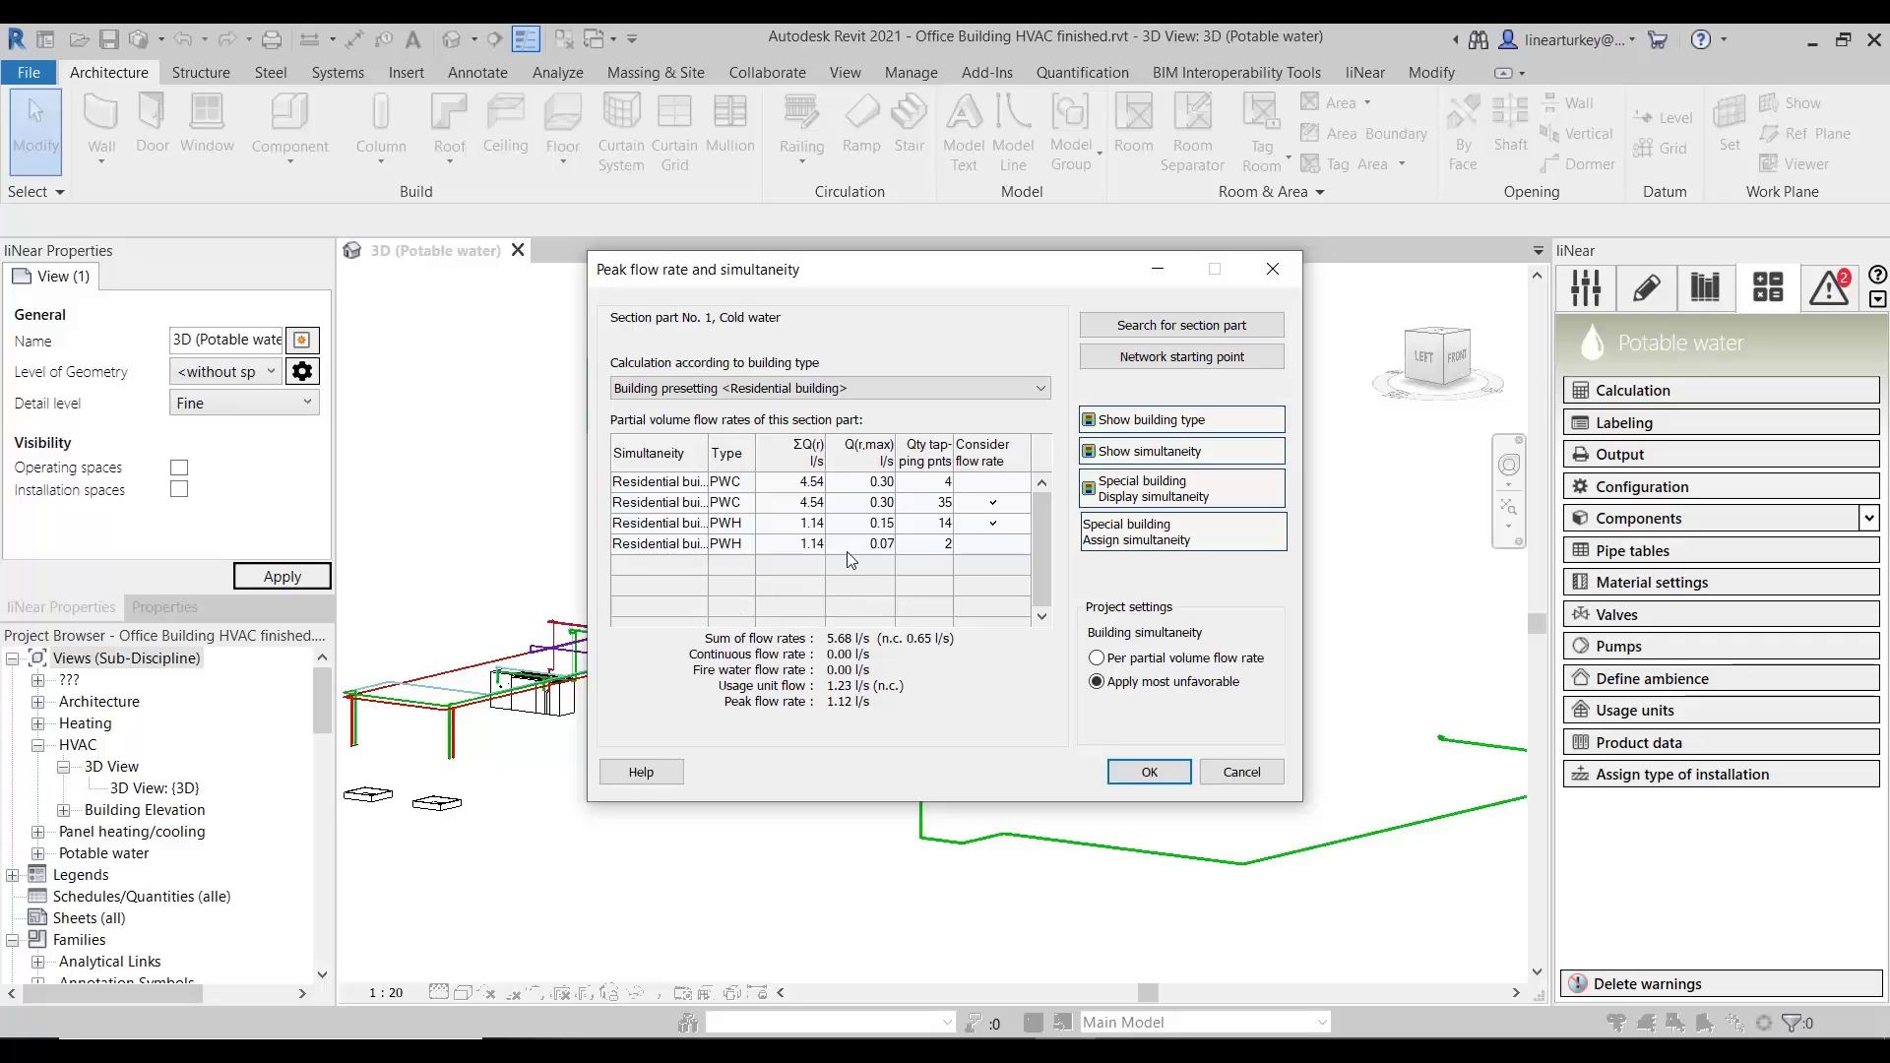
pyautogui.click(1145, 772)
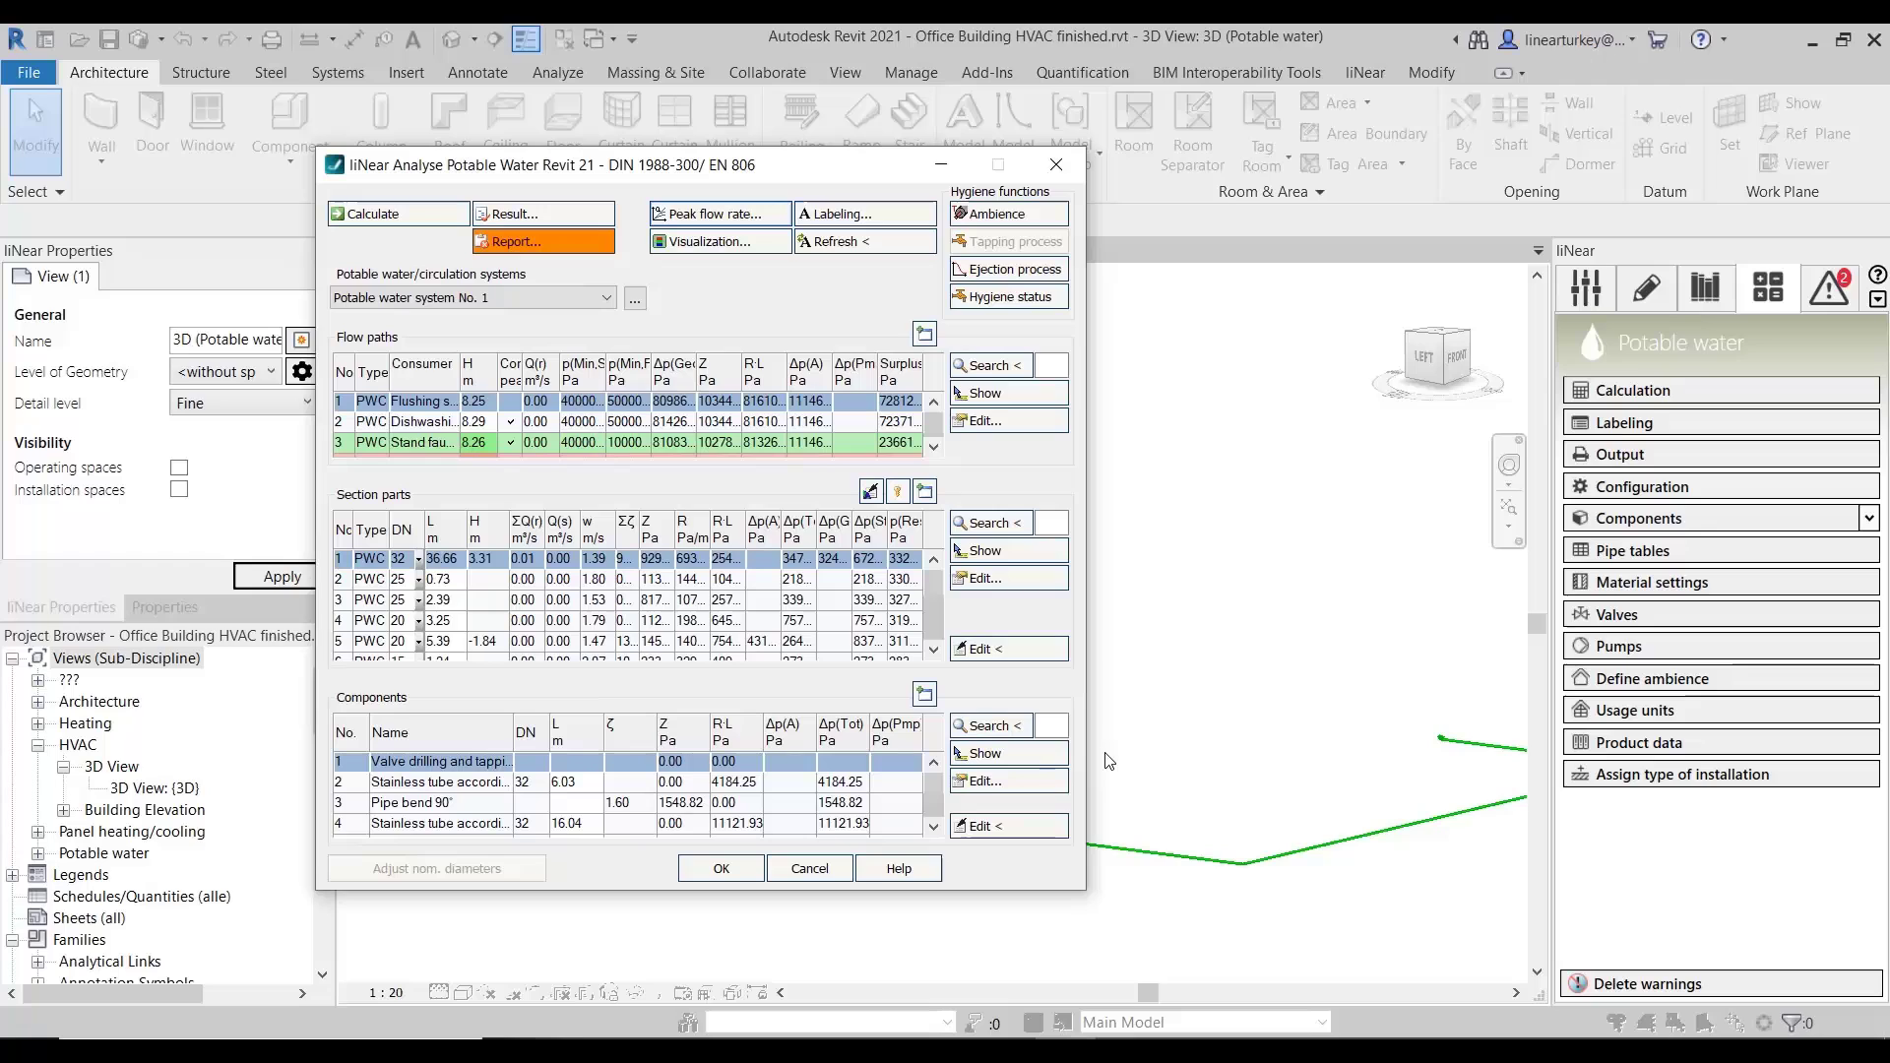
# - Visualize the velocity throughout potable water system No. 1 in the model with the red-to-blue color assignment
pyautogui.click(720, 243)
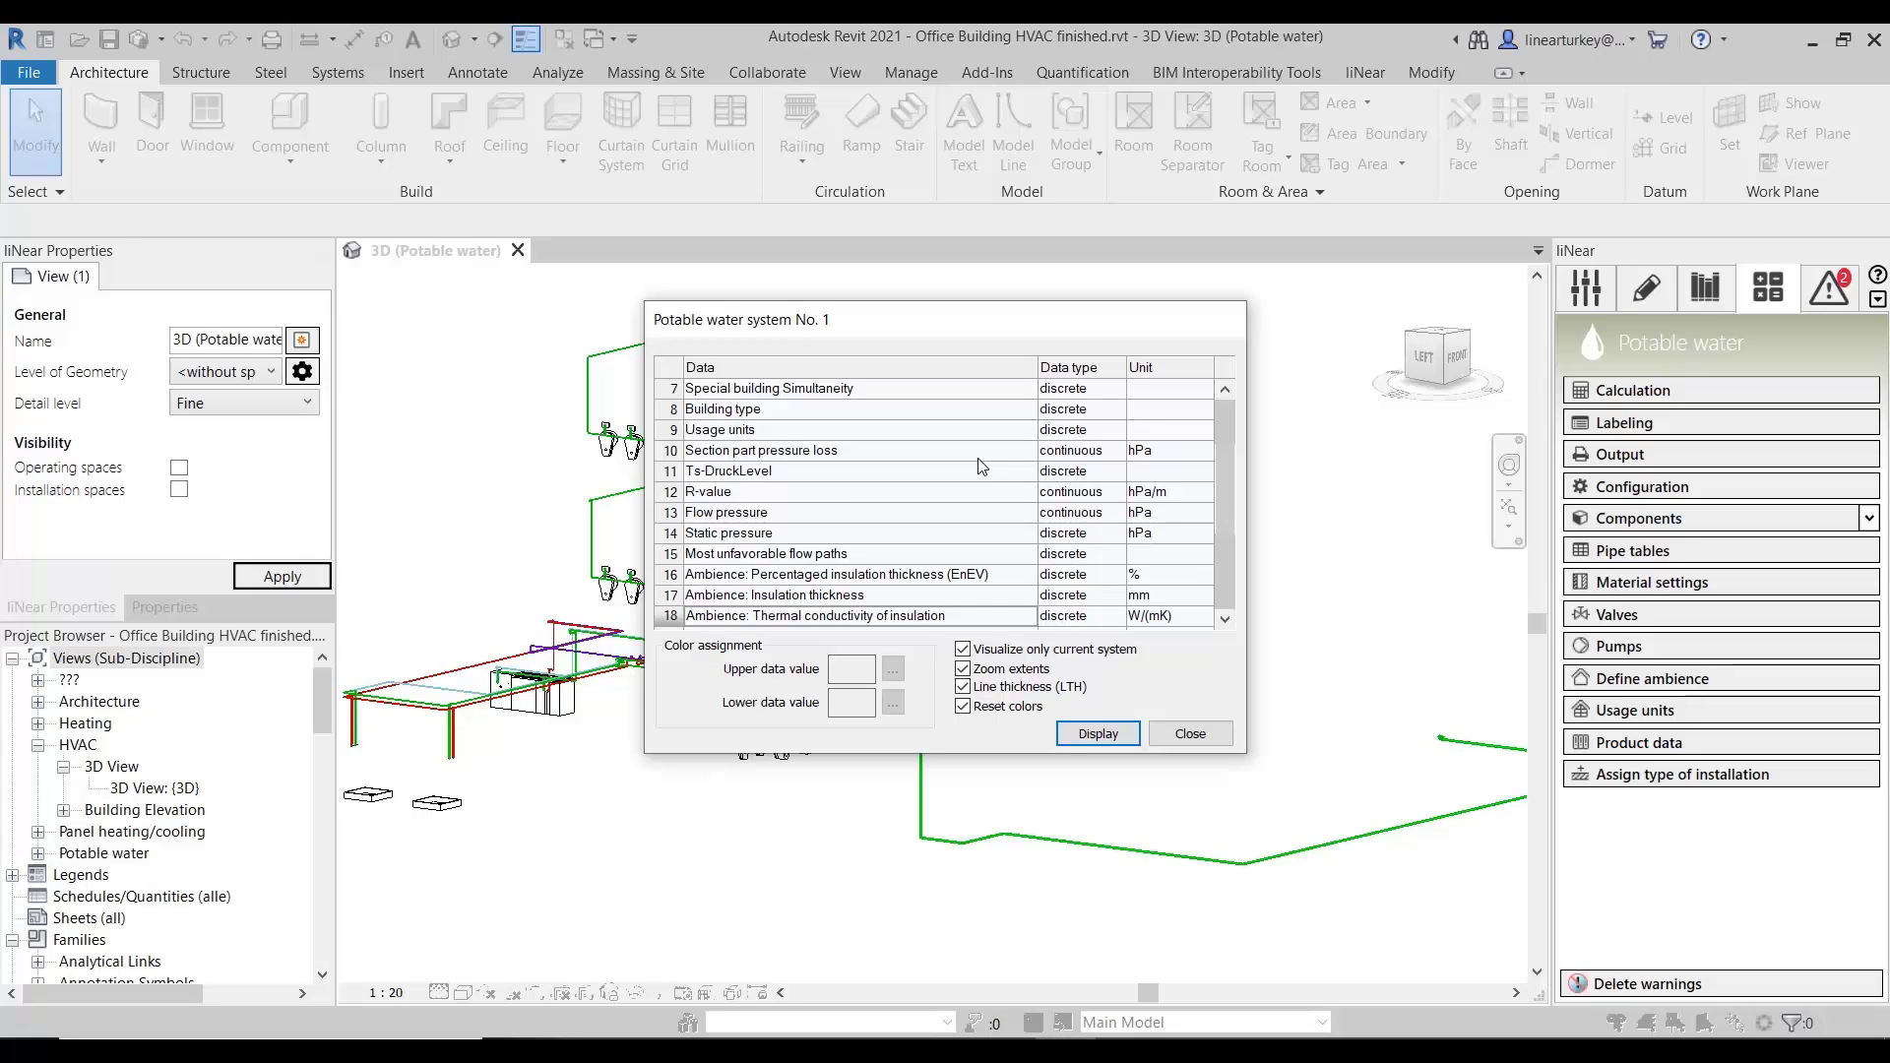
pyautogui.scroll(2, 981, 466)
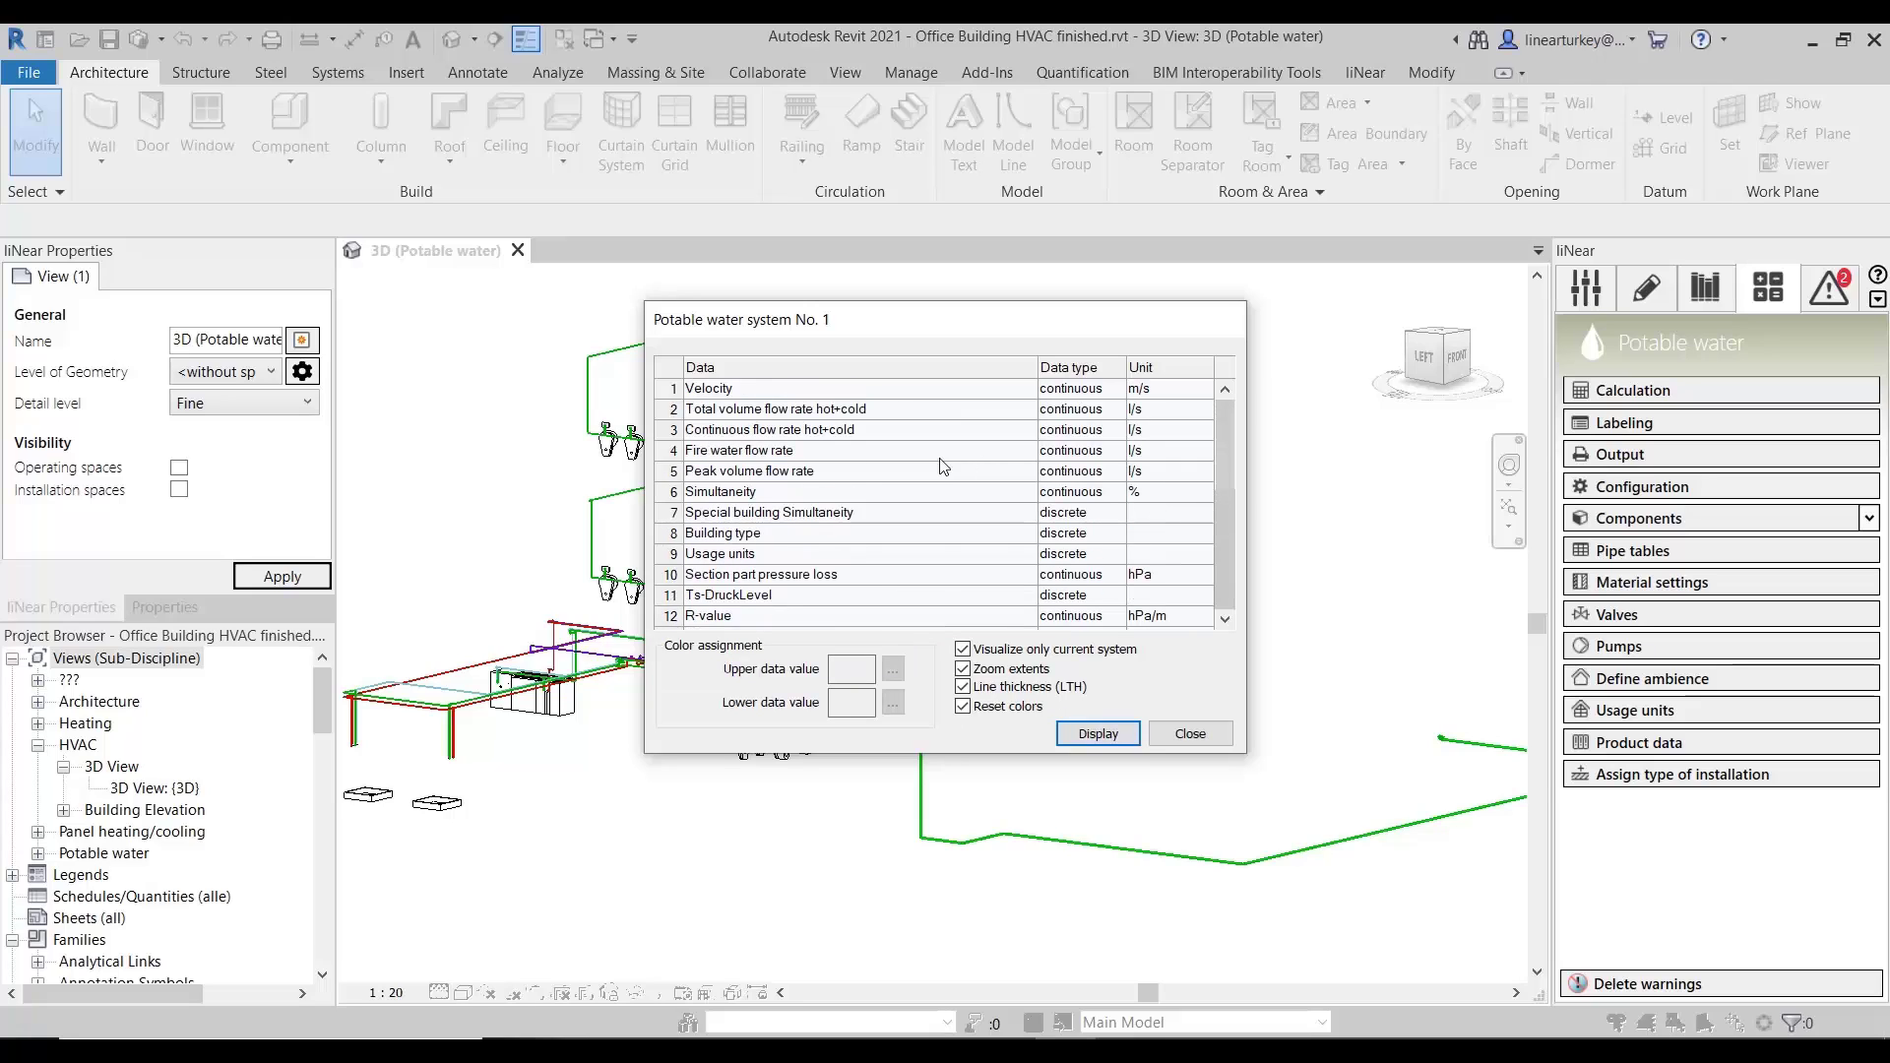
pyautogui.click(753, 396)
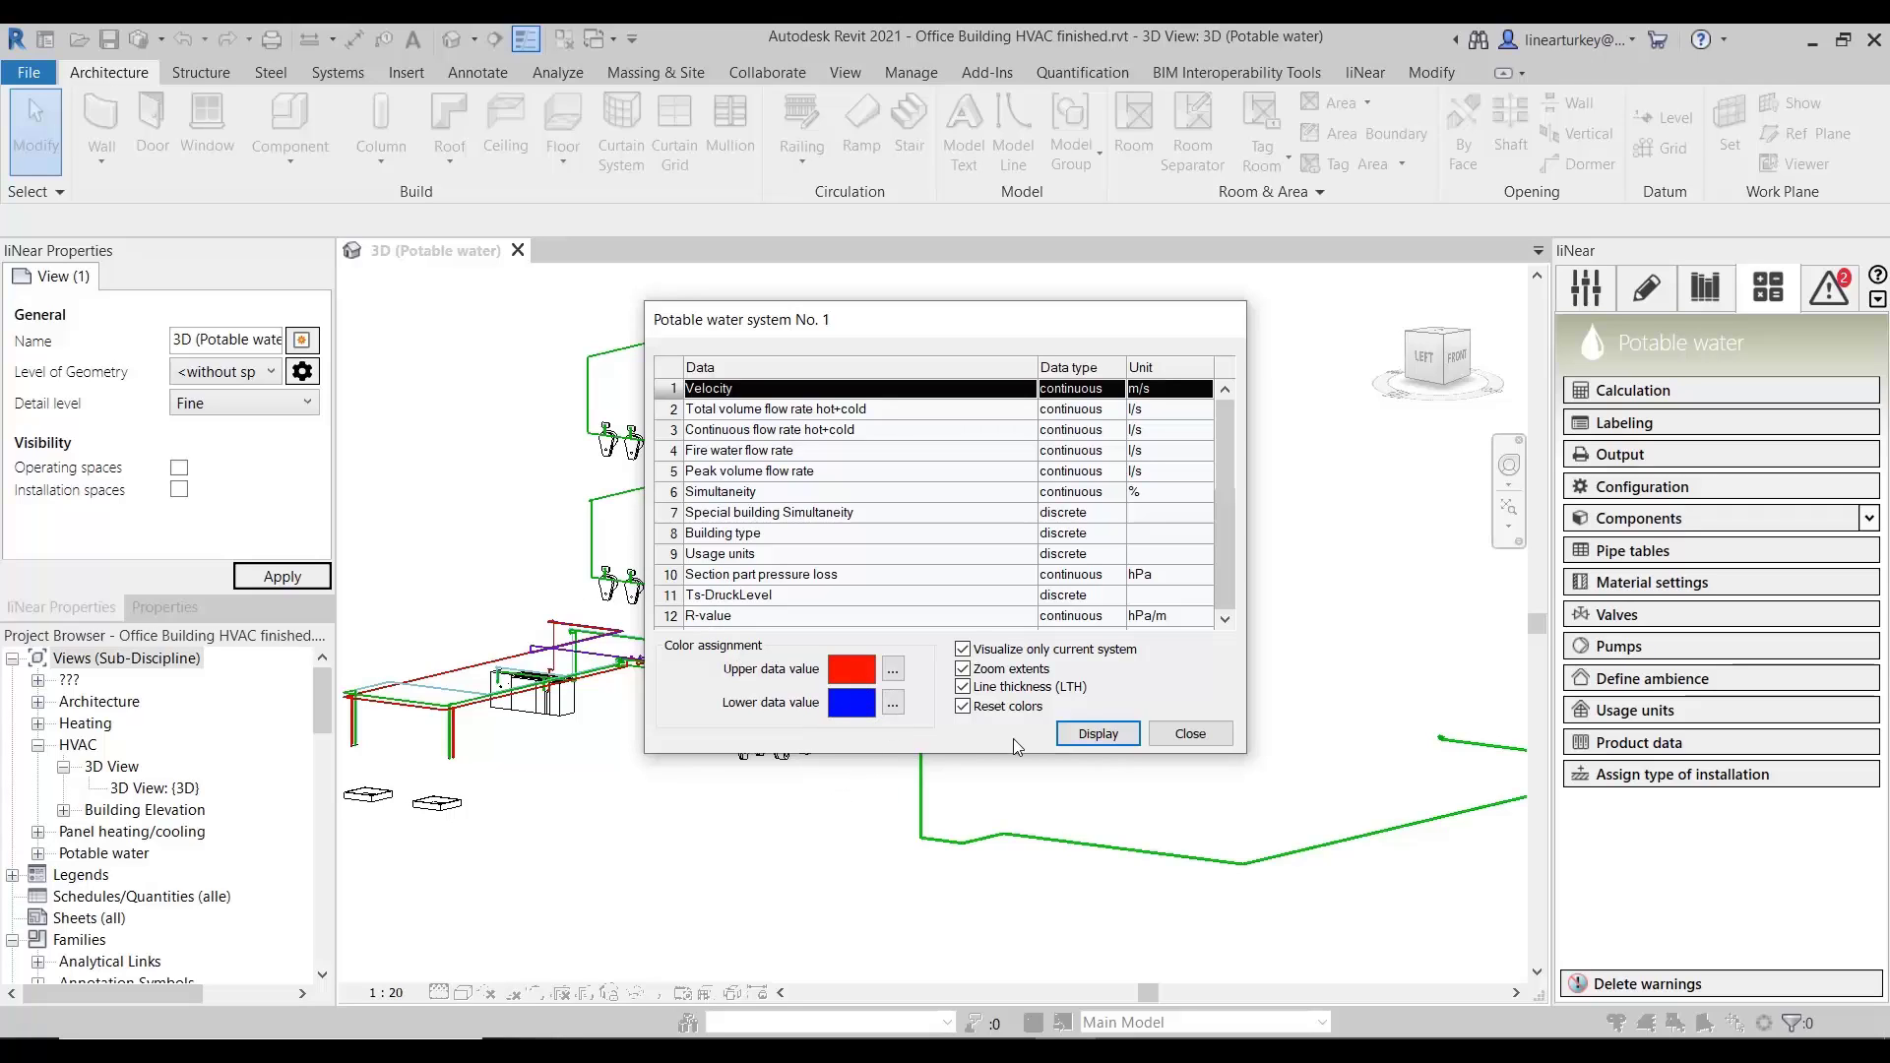
pyautogui.click(1092, 735)
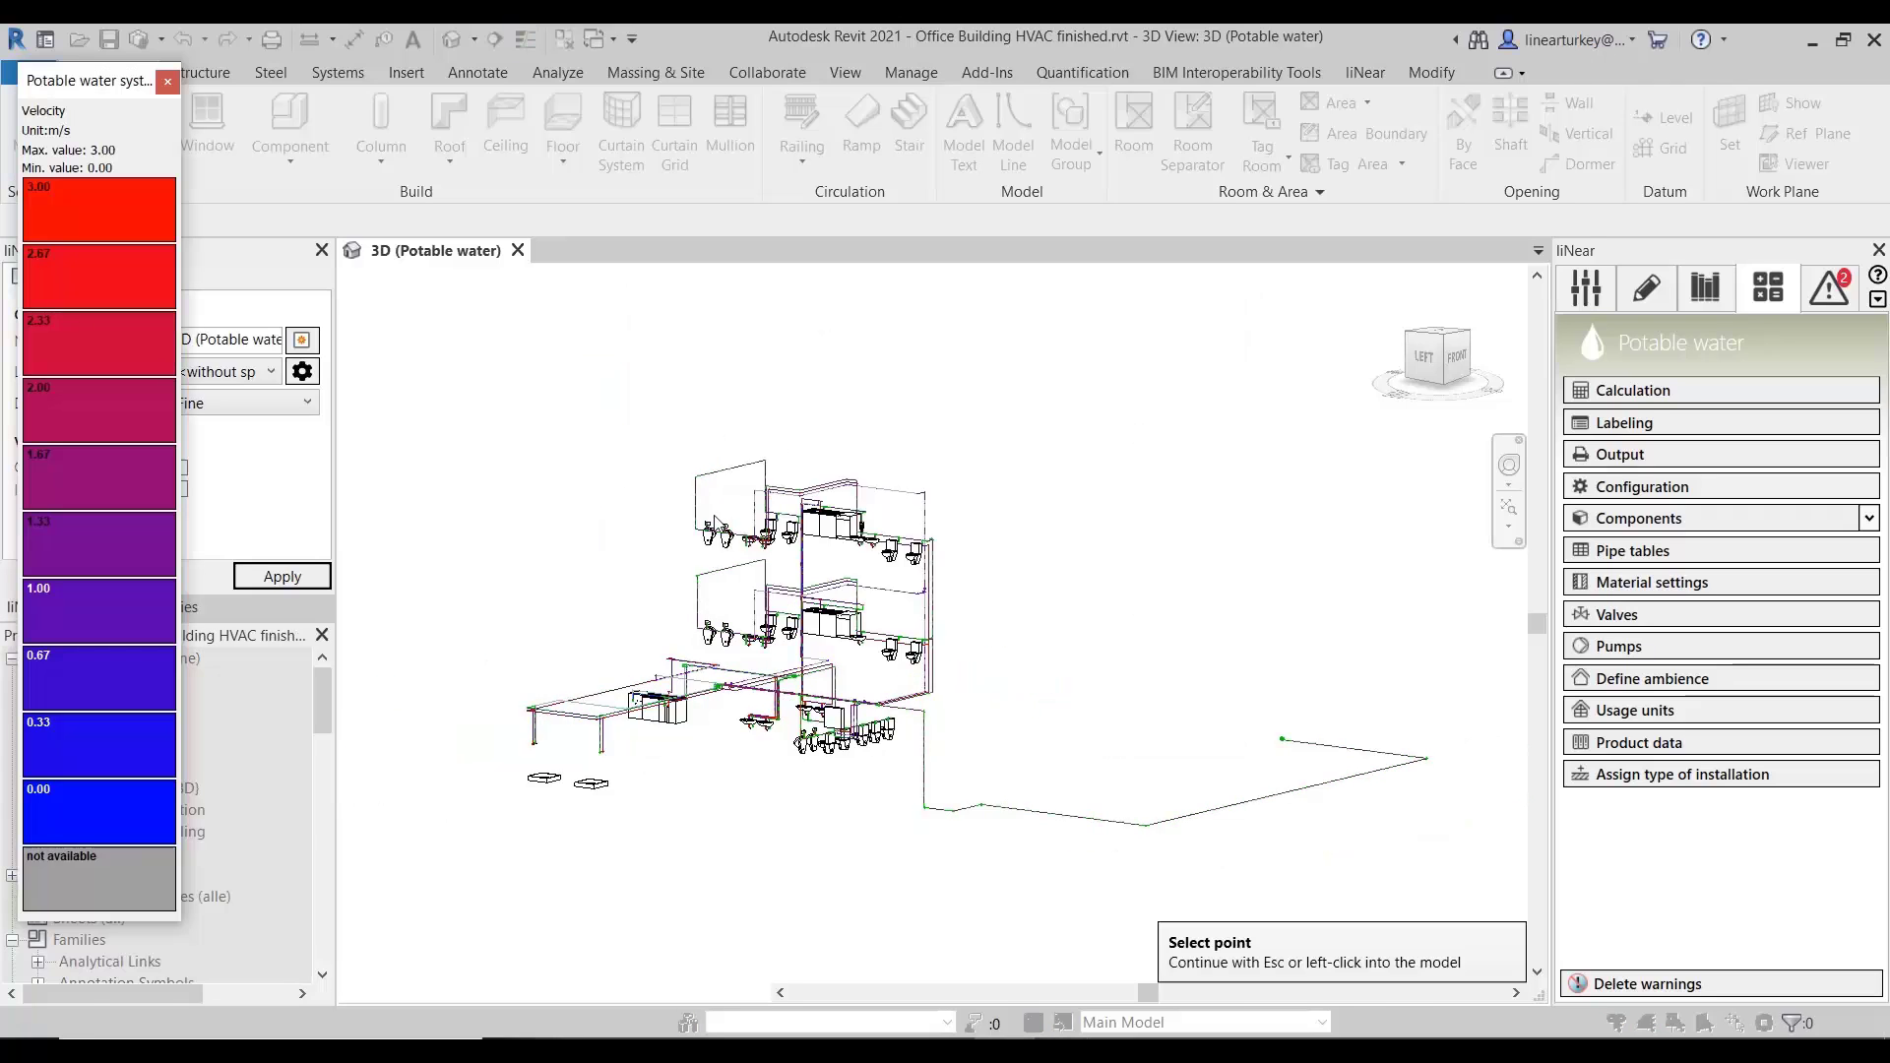
# - Examine the velocity colors along the pipes on all floors and end the velocity display
pyautogui.scroll(5, 1052, 674)
pyautogui.scroll(1, 1052, 674)
pyautogui.moveTo(1114, 706); pyautogui.dragTo(1088, 596, button='middle')
pyautogui.scroll(-1, 1122, 630)
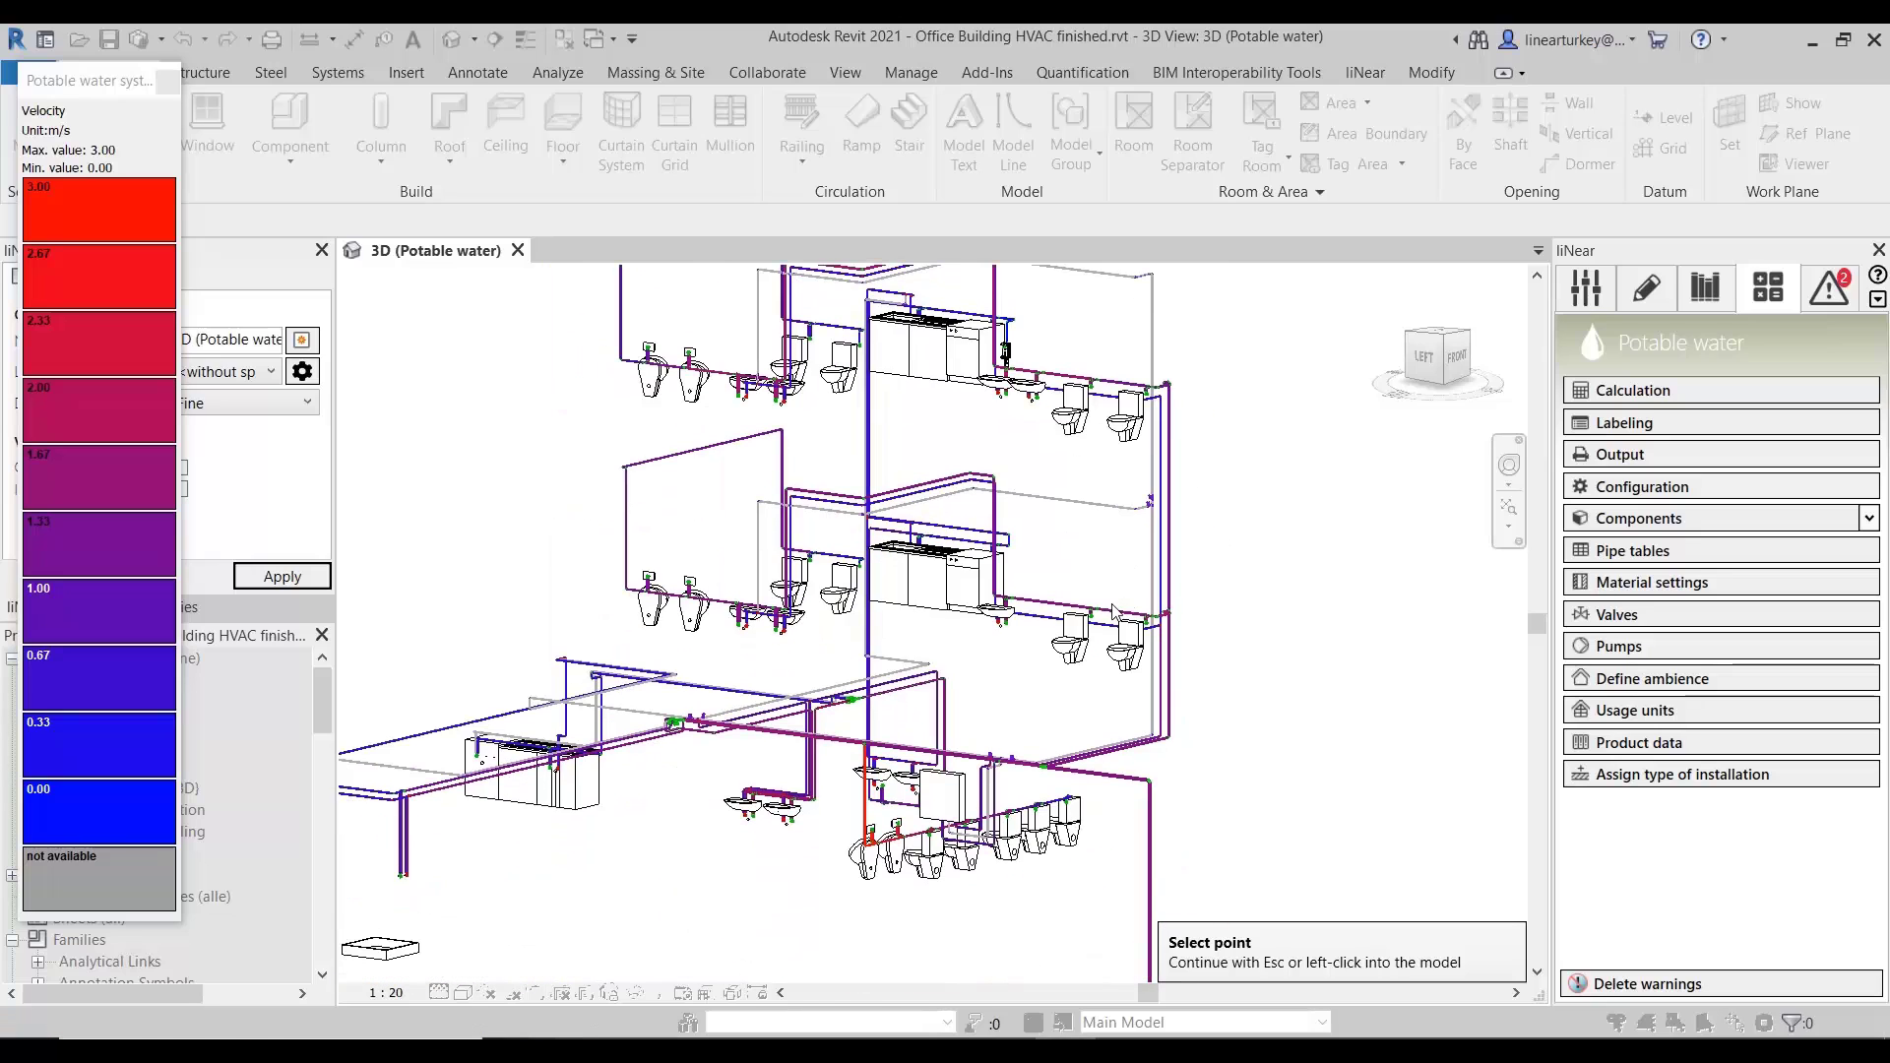
pyautogui.scroll(-2, 1133, 638)
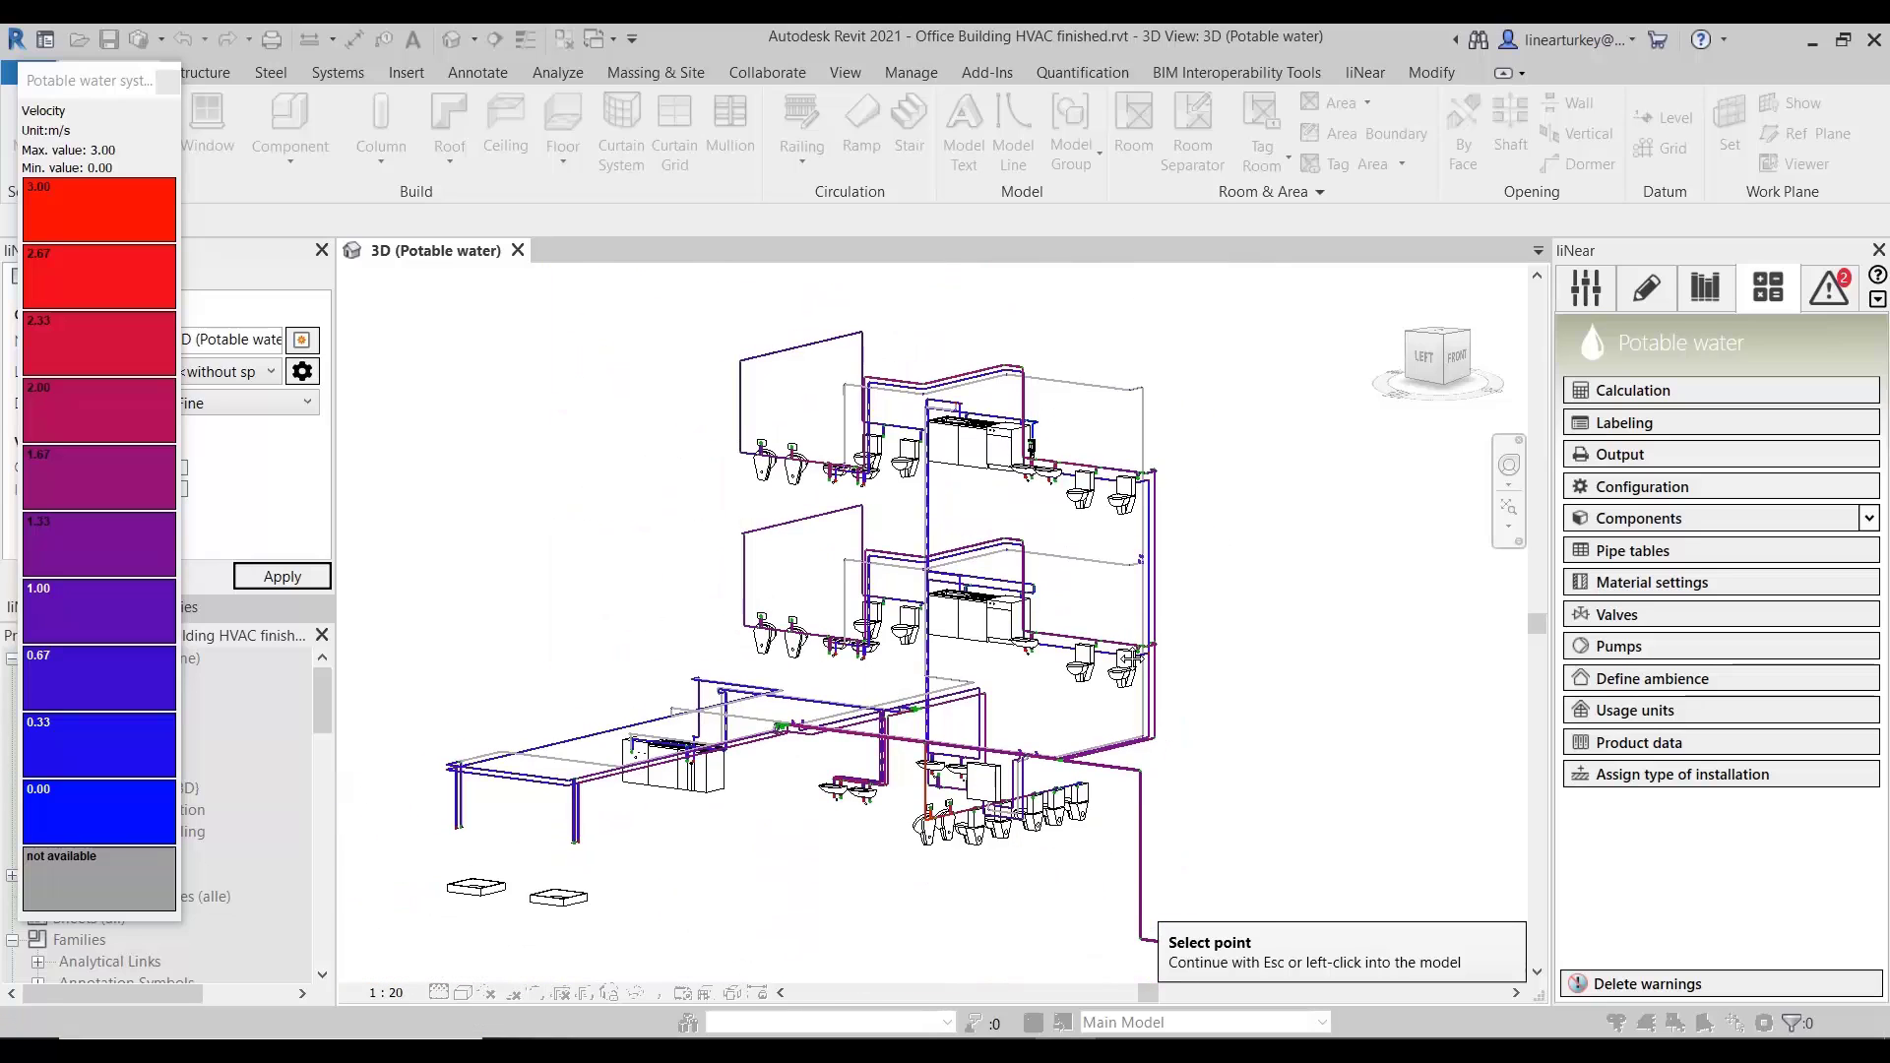
pyautogui.press('Escape')
# - Visualize the nominal diameters (Geometry: Nom. diam.) of potable water system No. 1, examine the upper floors' pipe sizes and close the visualization
pyautogui.scroll(-2, 992, 511)
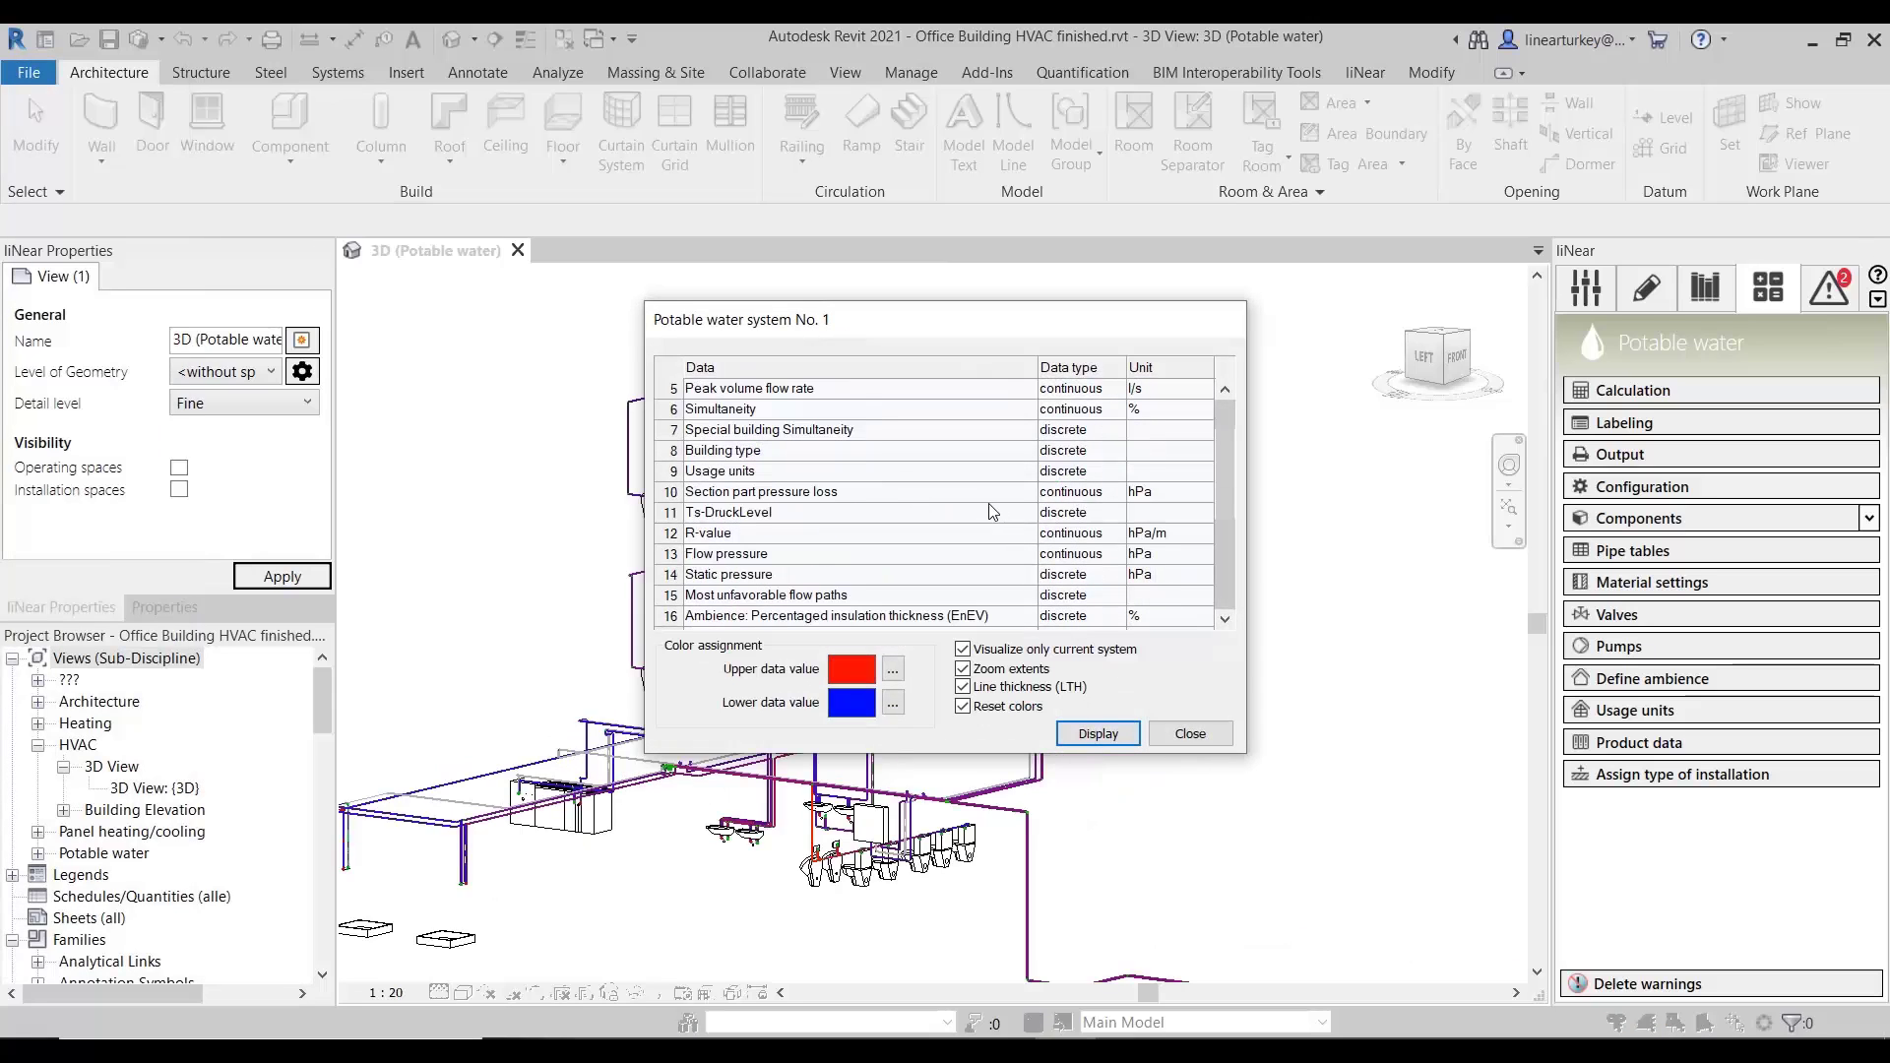
pyautogui.scroll(-4, 990, 507)
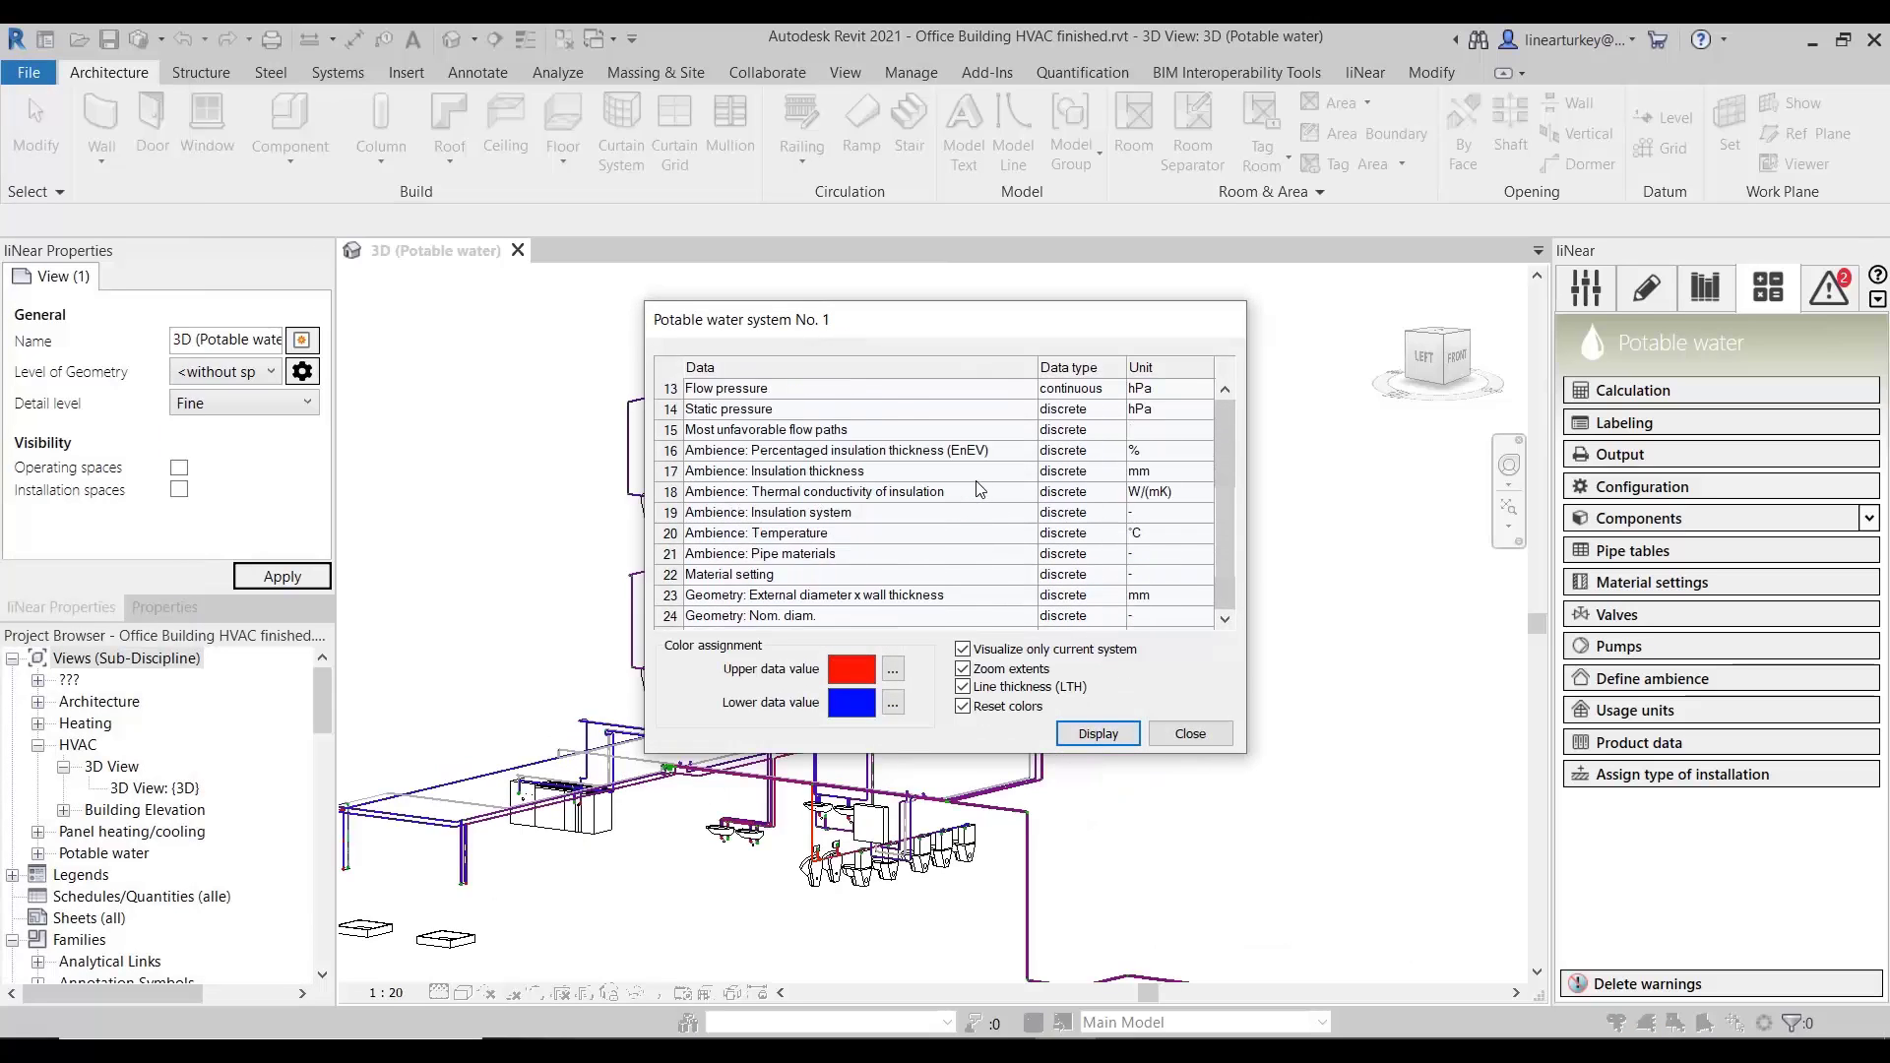
pyautogui.click(797, 575)
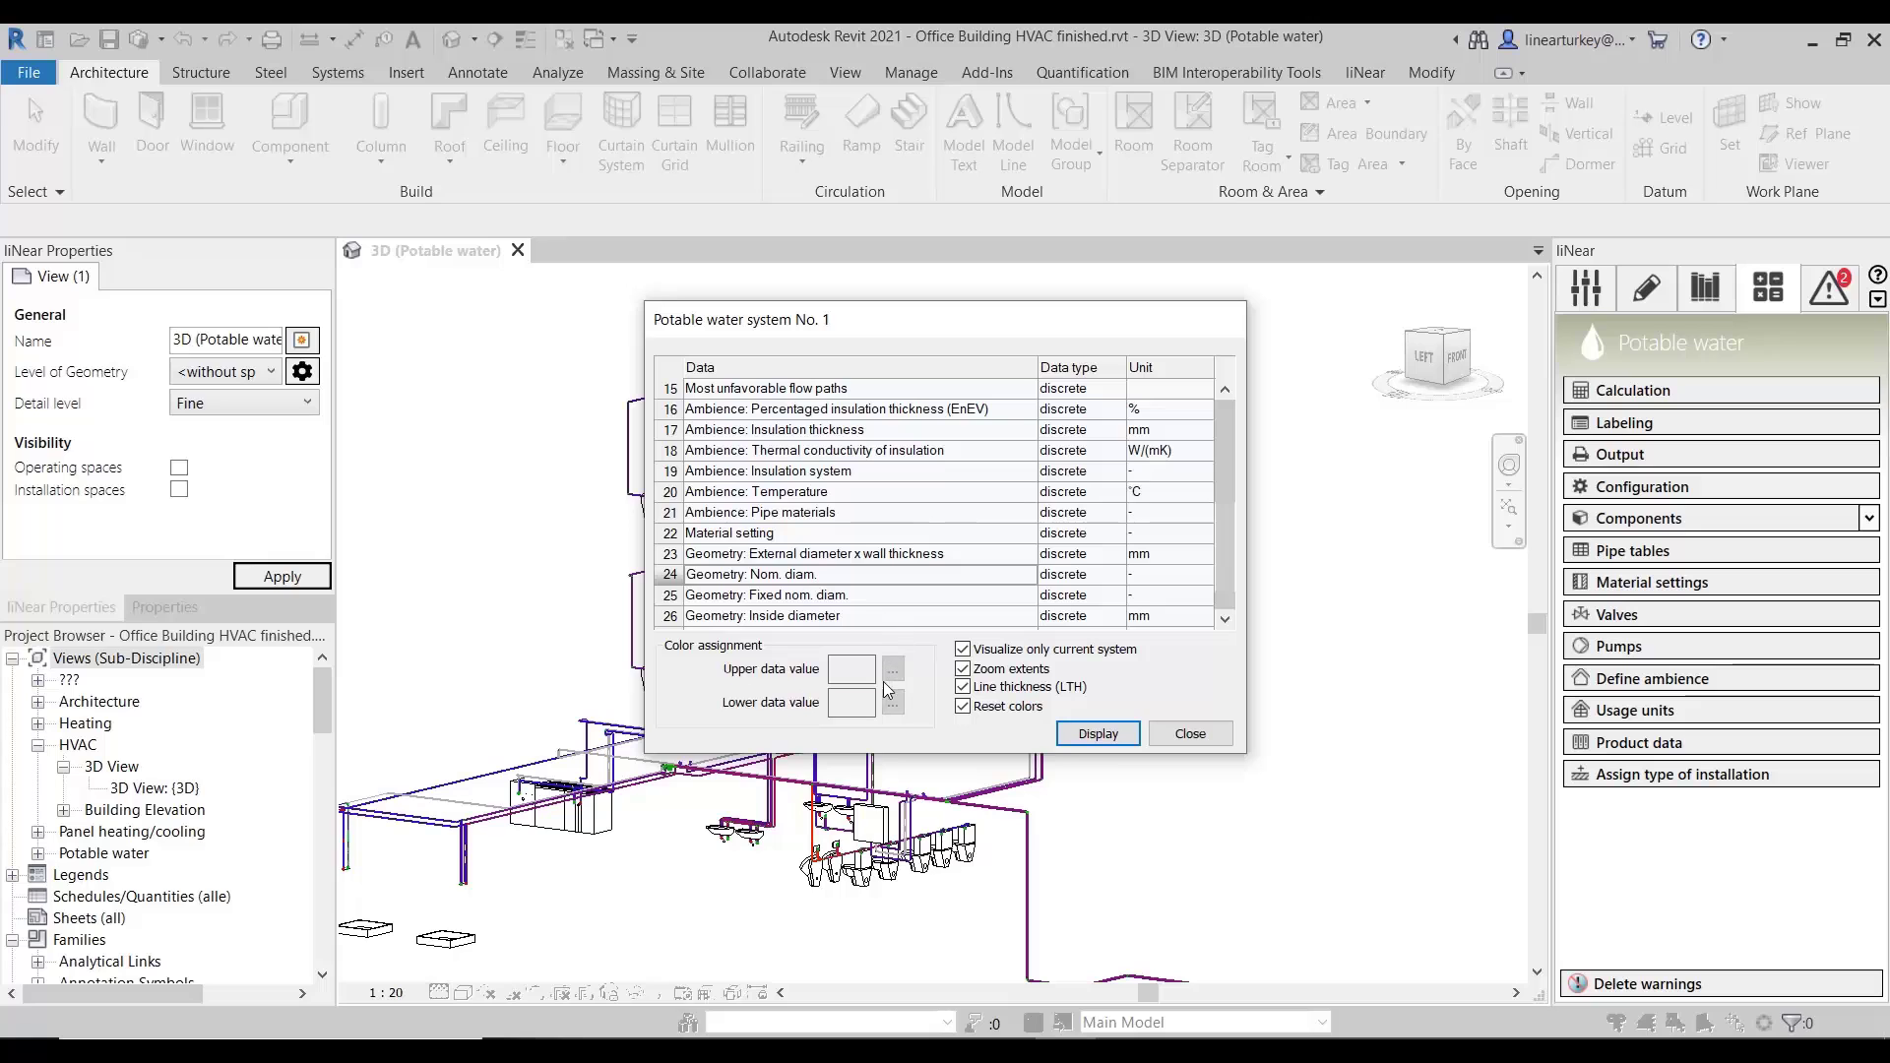
pyautogui.click(1104, 733)
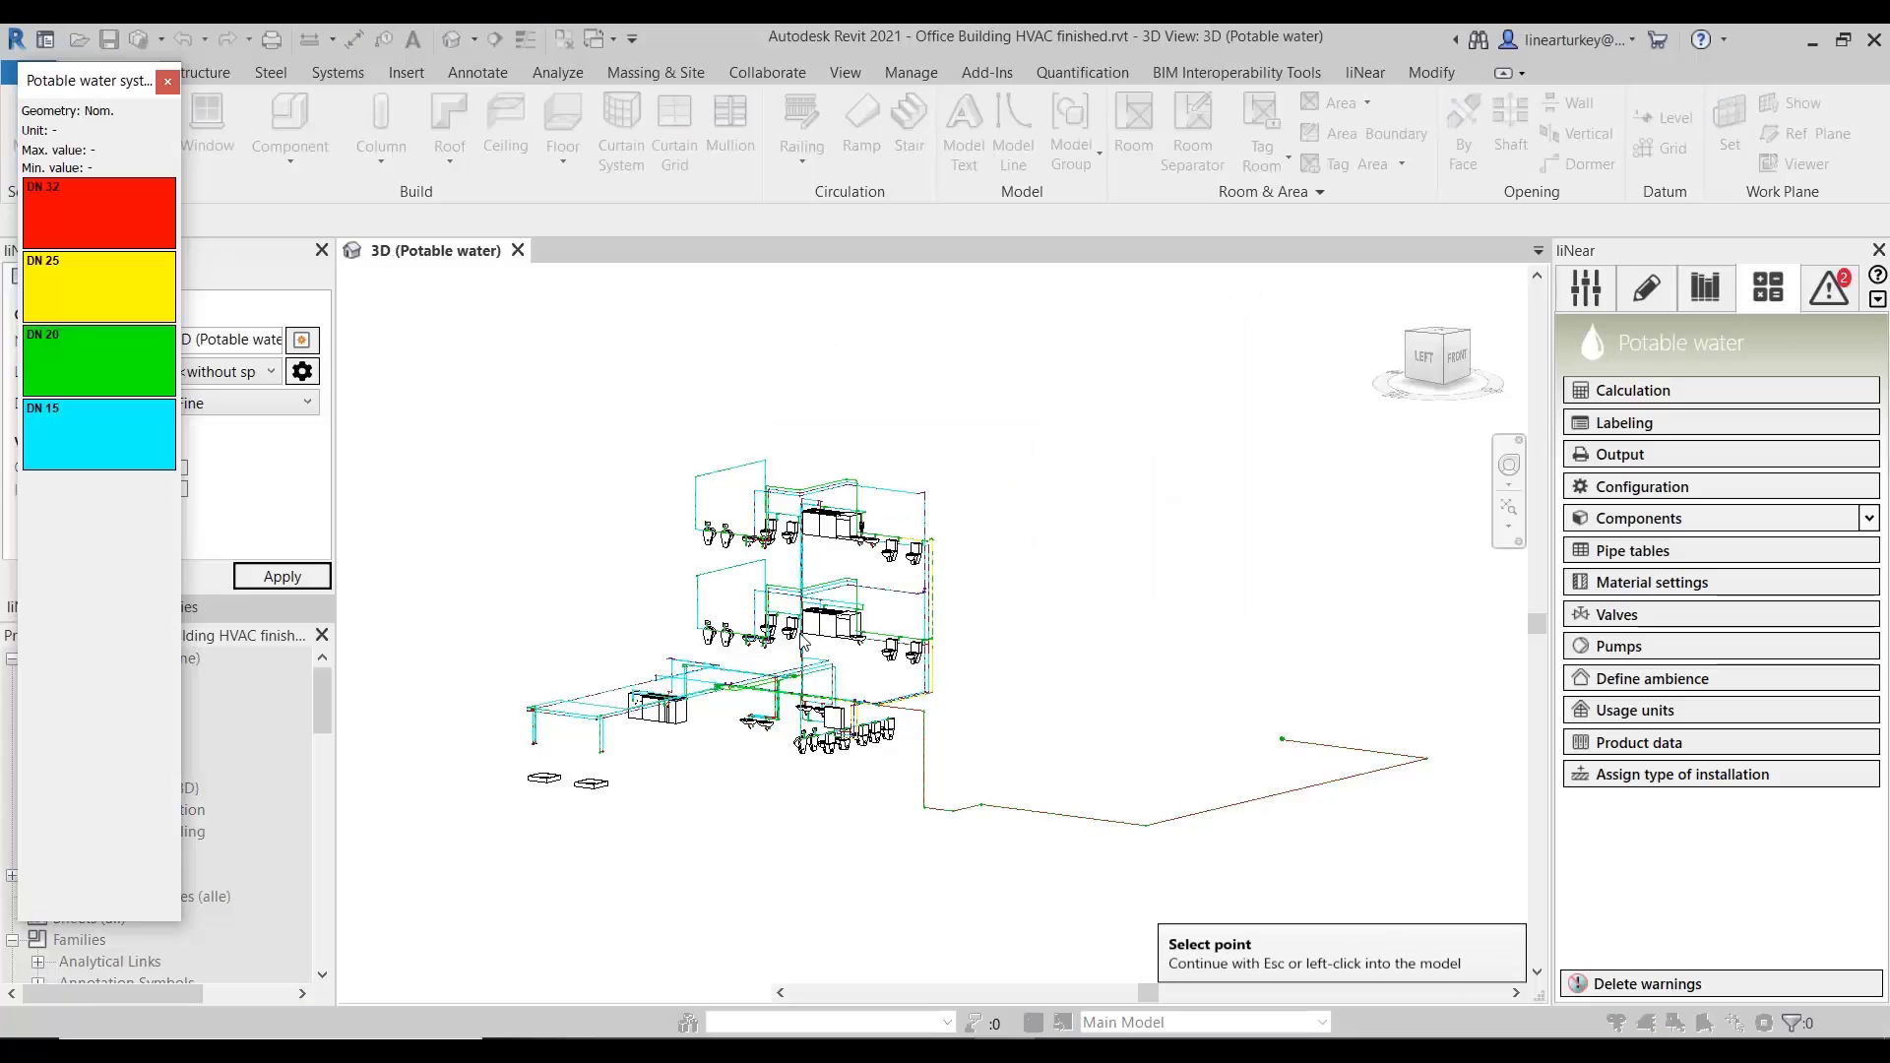
pyautogui.scroll(5, 759, 566)
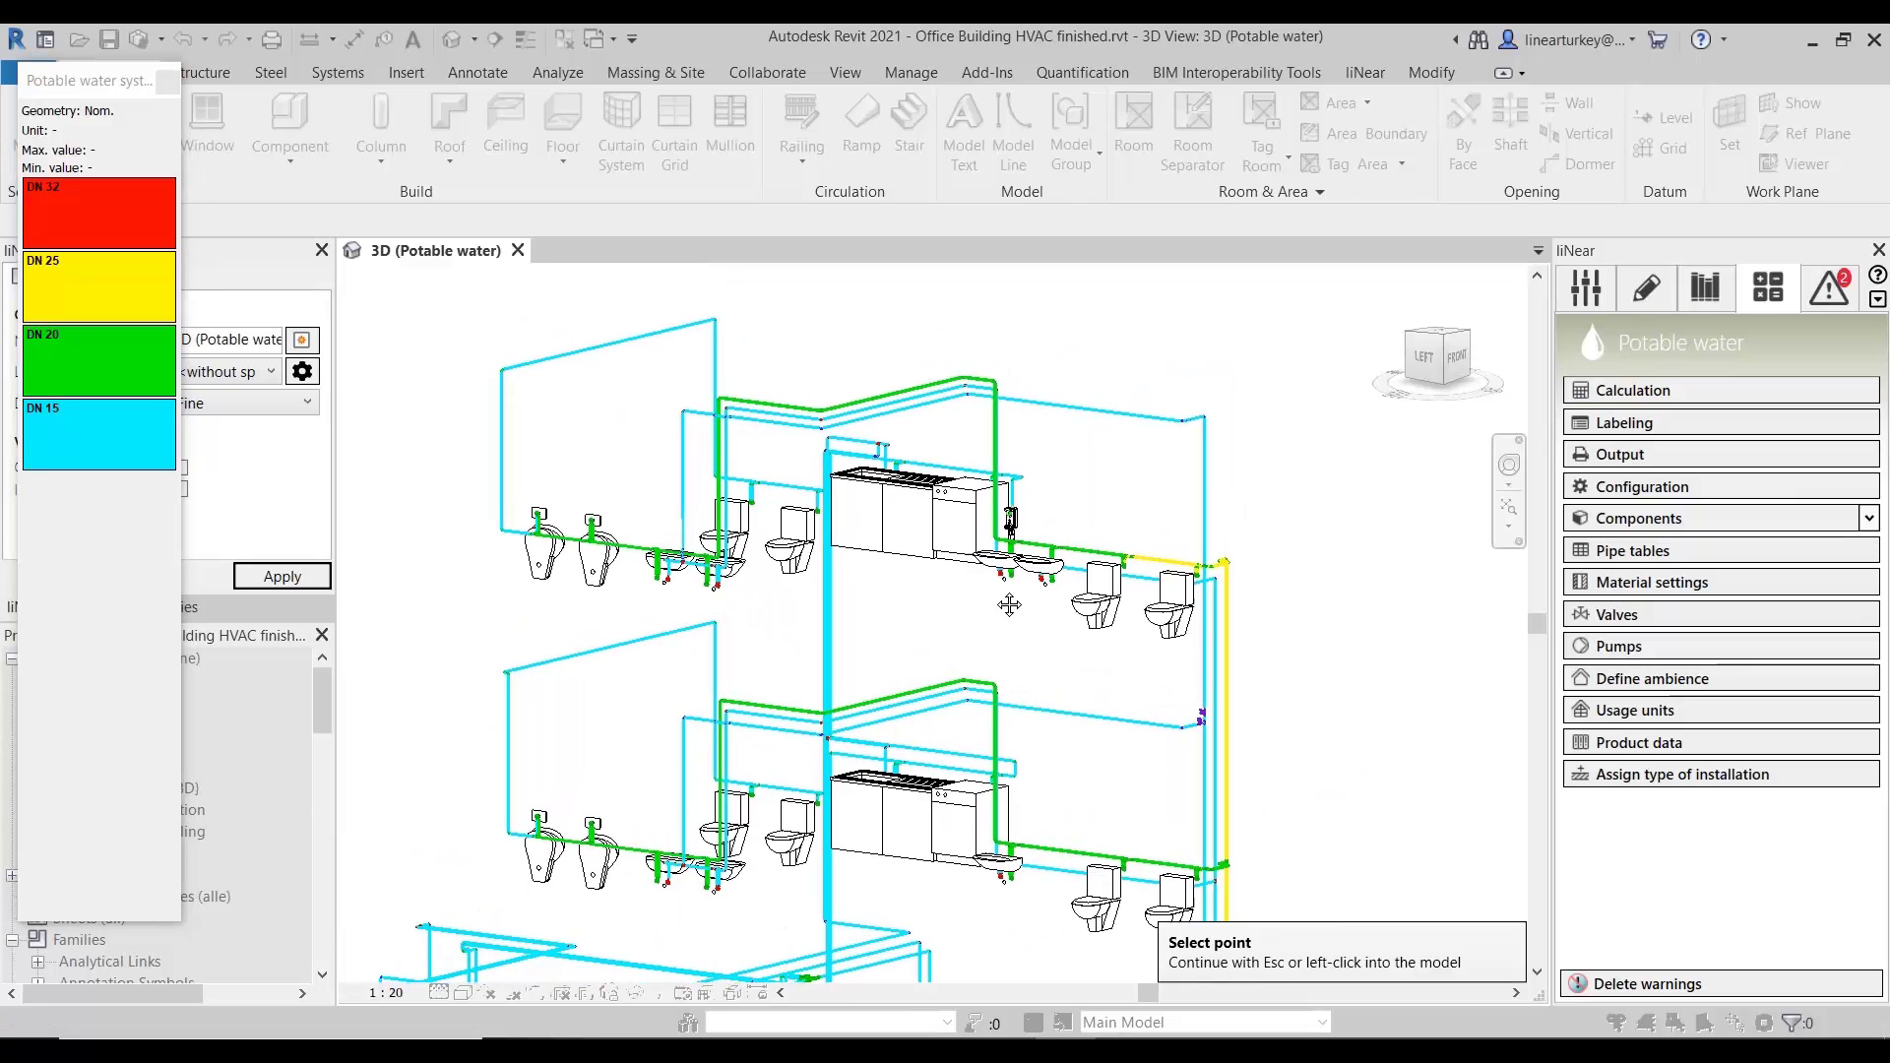
pyautogui.scroll(2, 988, 569)
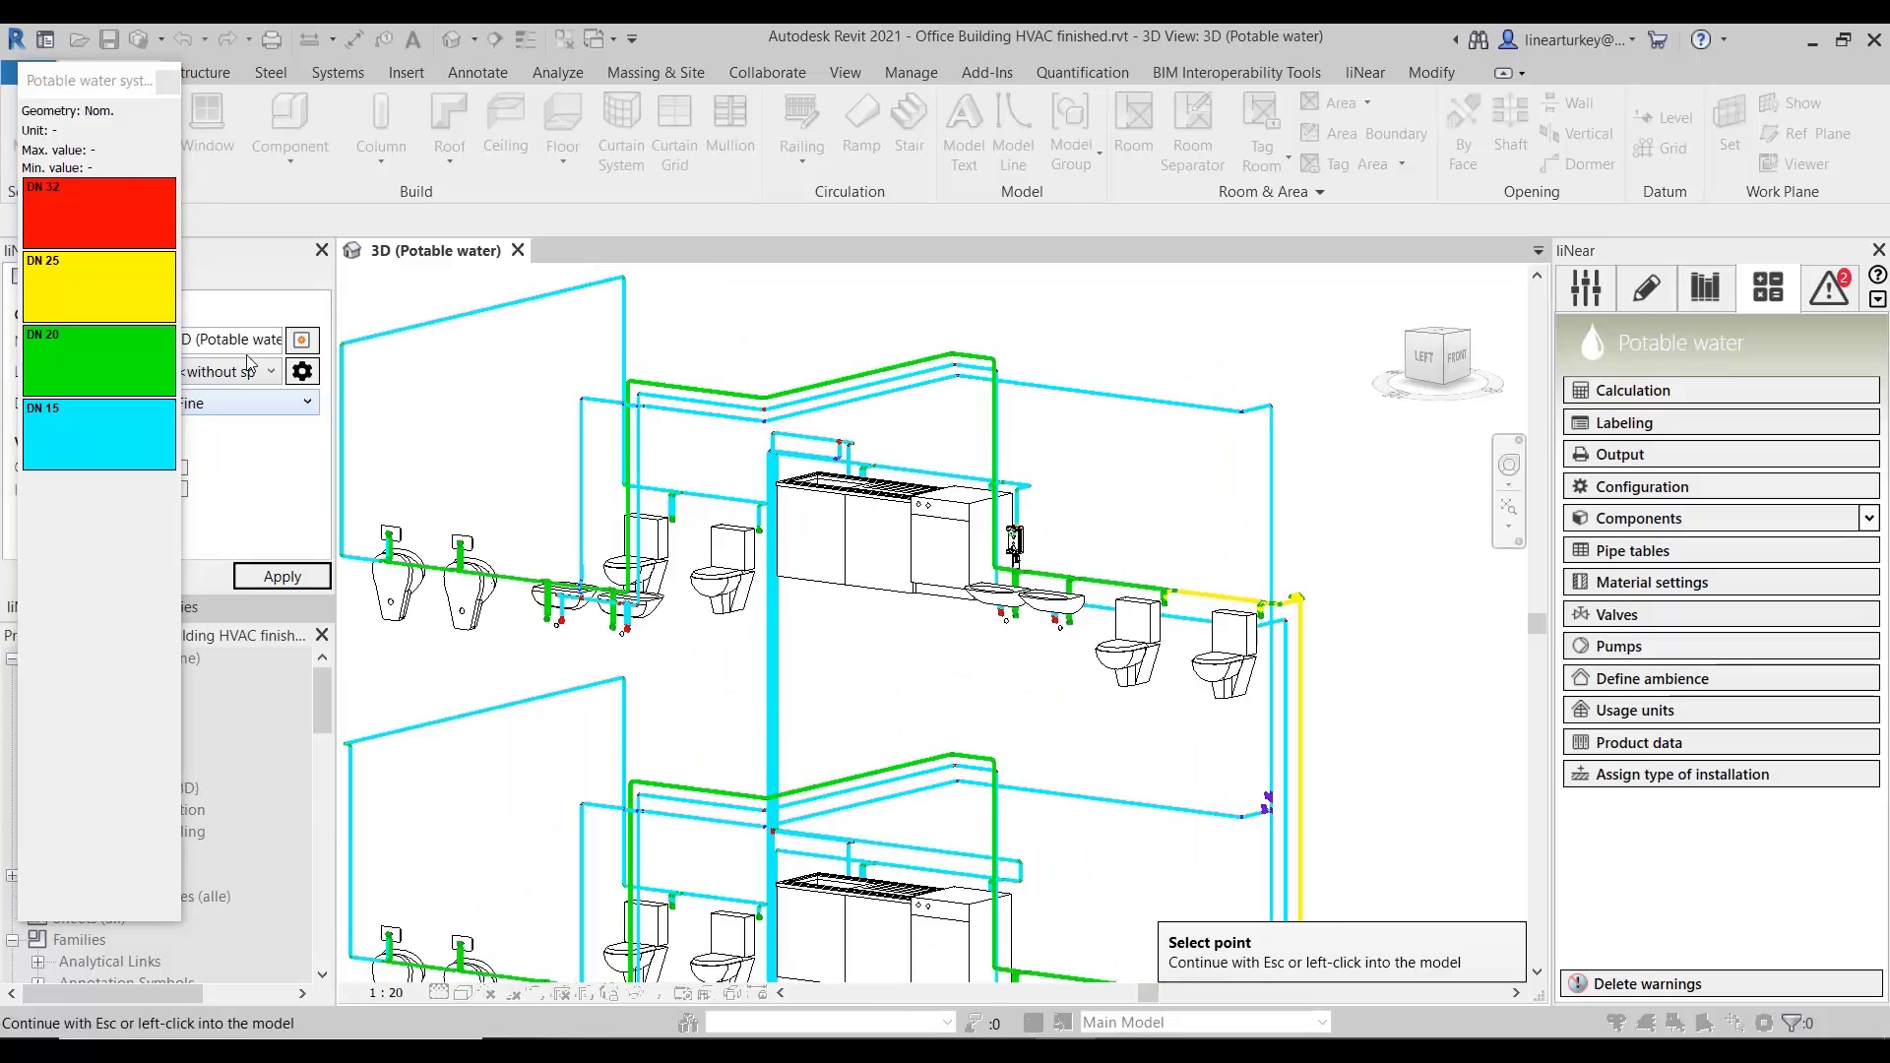
pyautogui.click(1192, 665)
pyautogui.click(1193, 734)
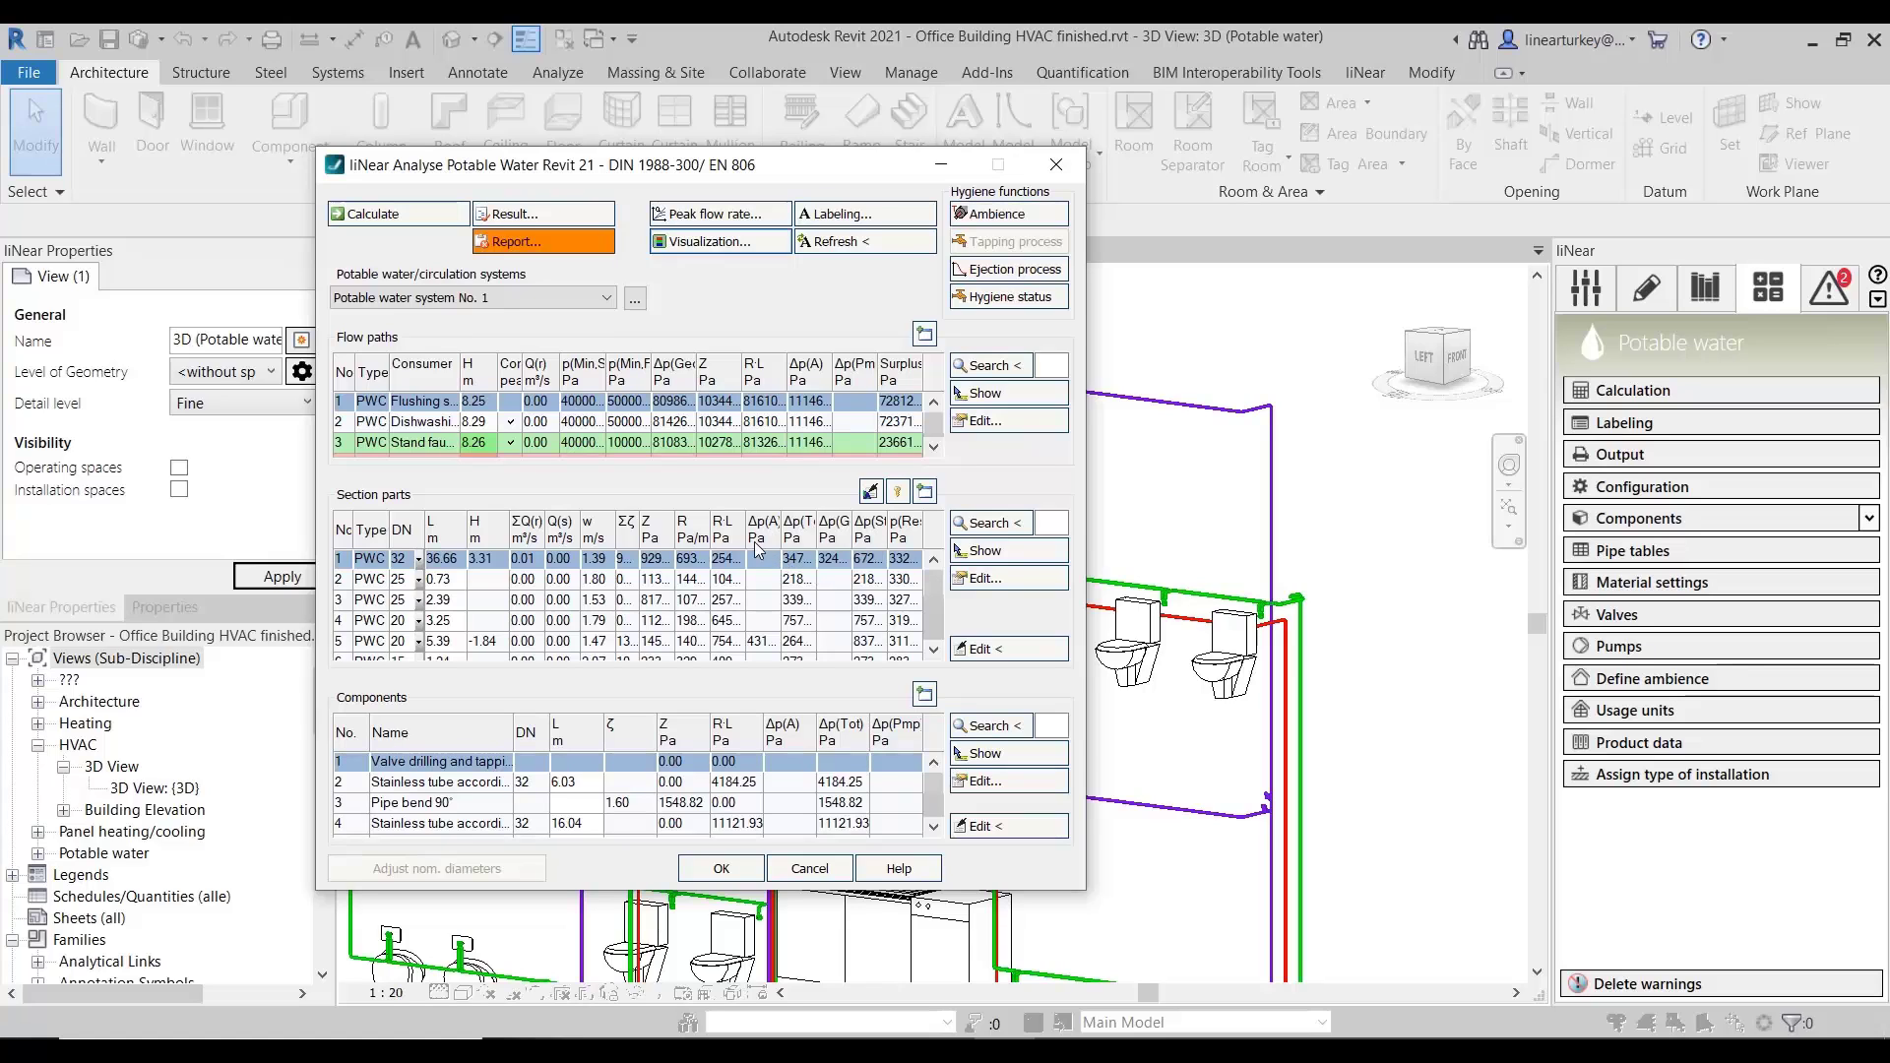
# - Switch the calculation to Hot water circulation system No. 1 and turn on the "Thermal disinfection" view
pyautogui.click(586, 300)
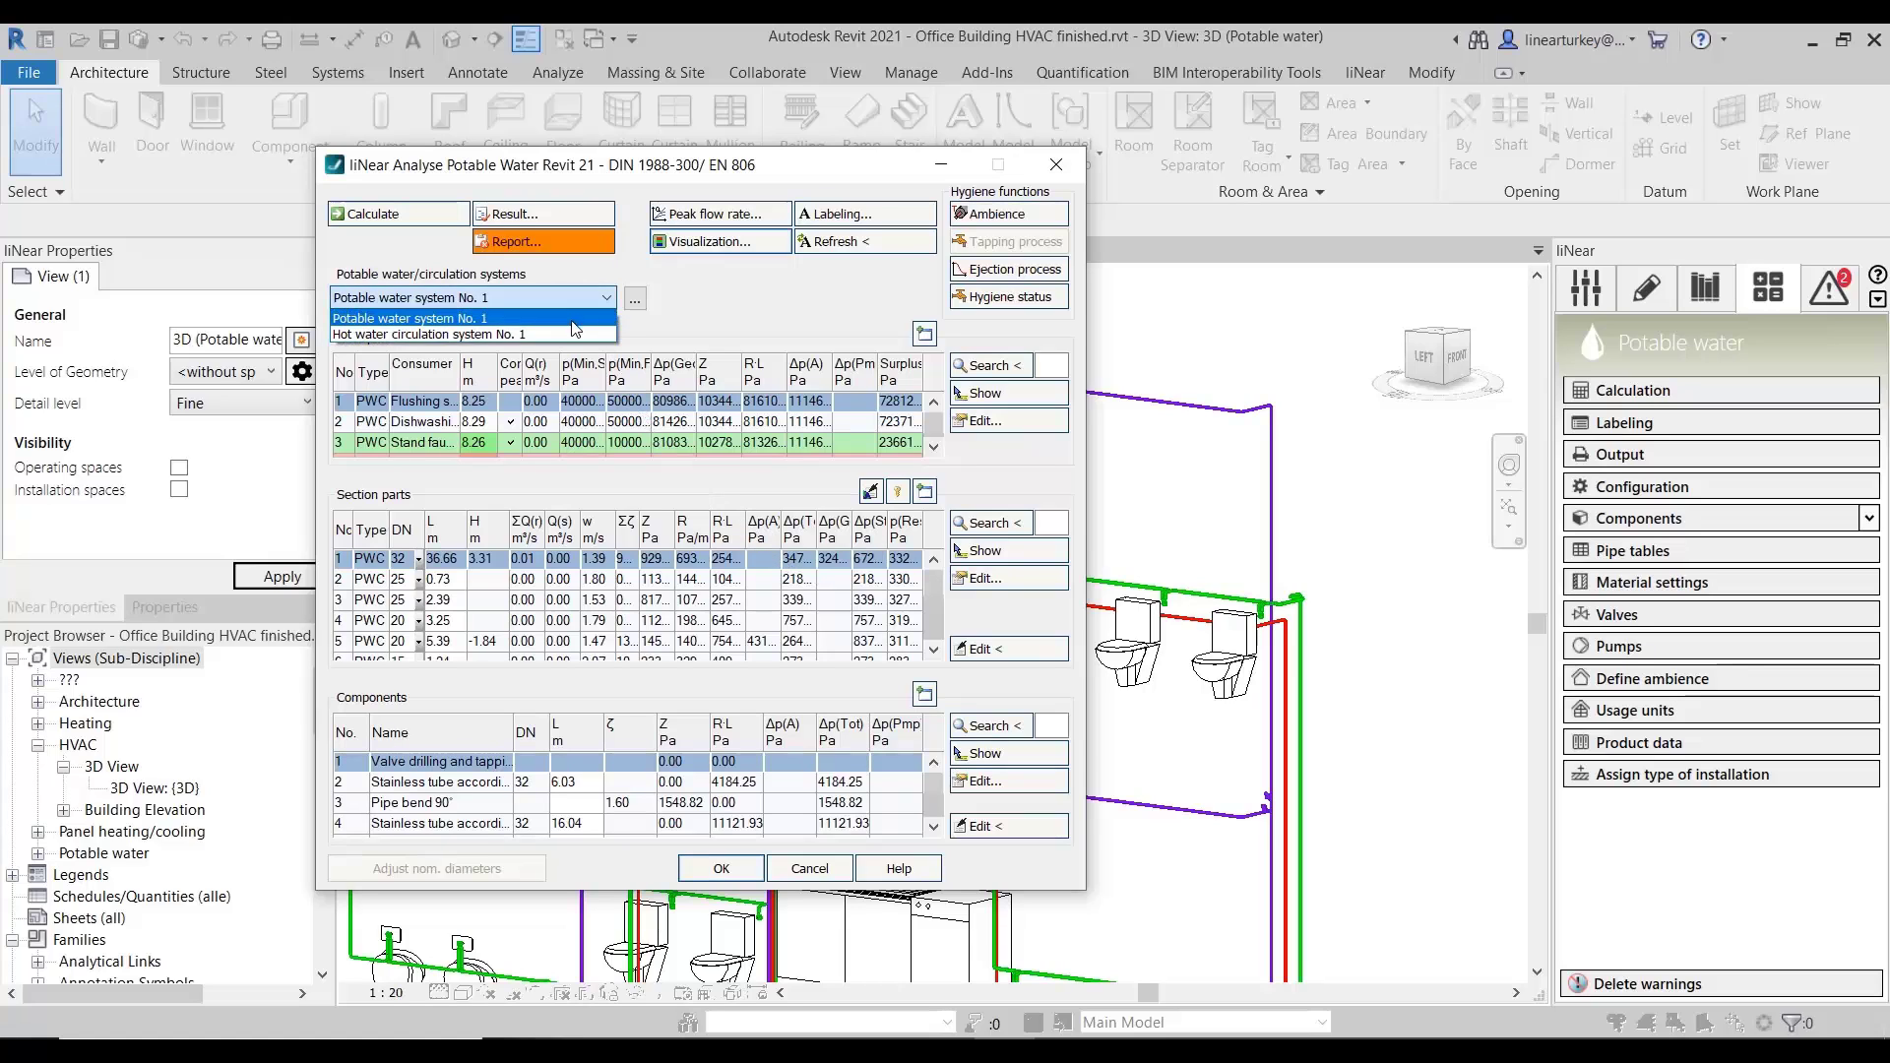
pyautogui.click(568, 336)
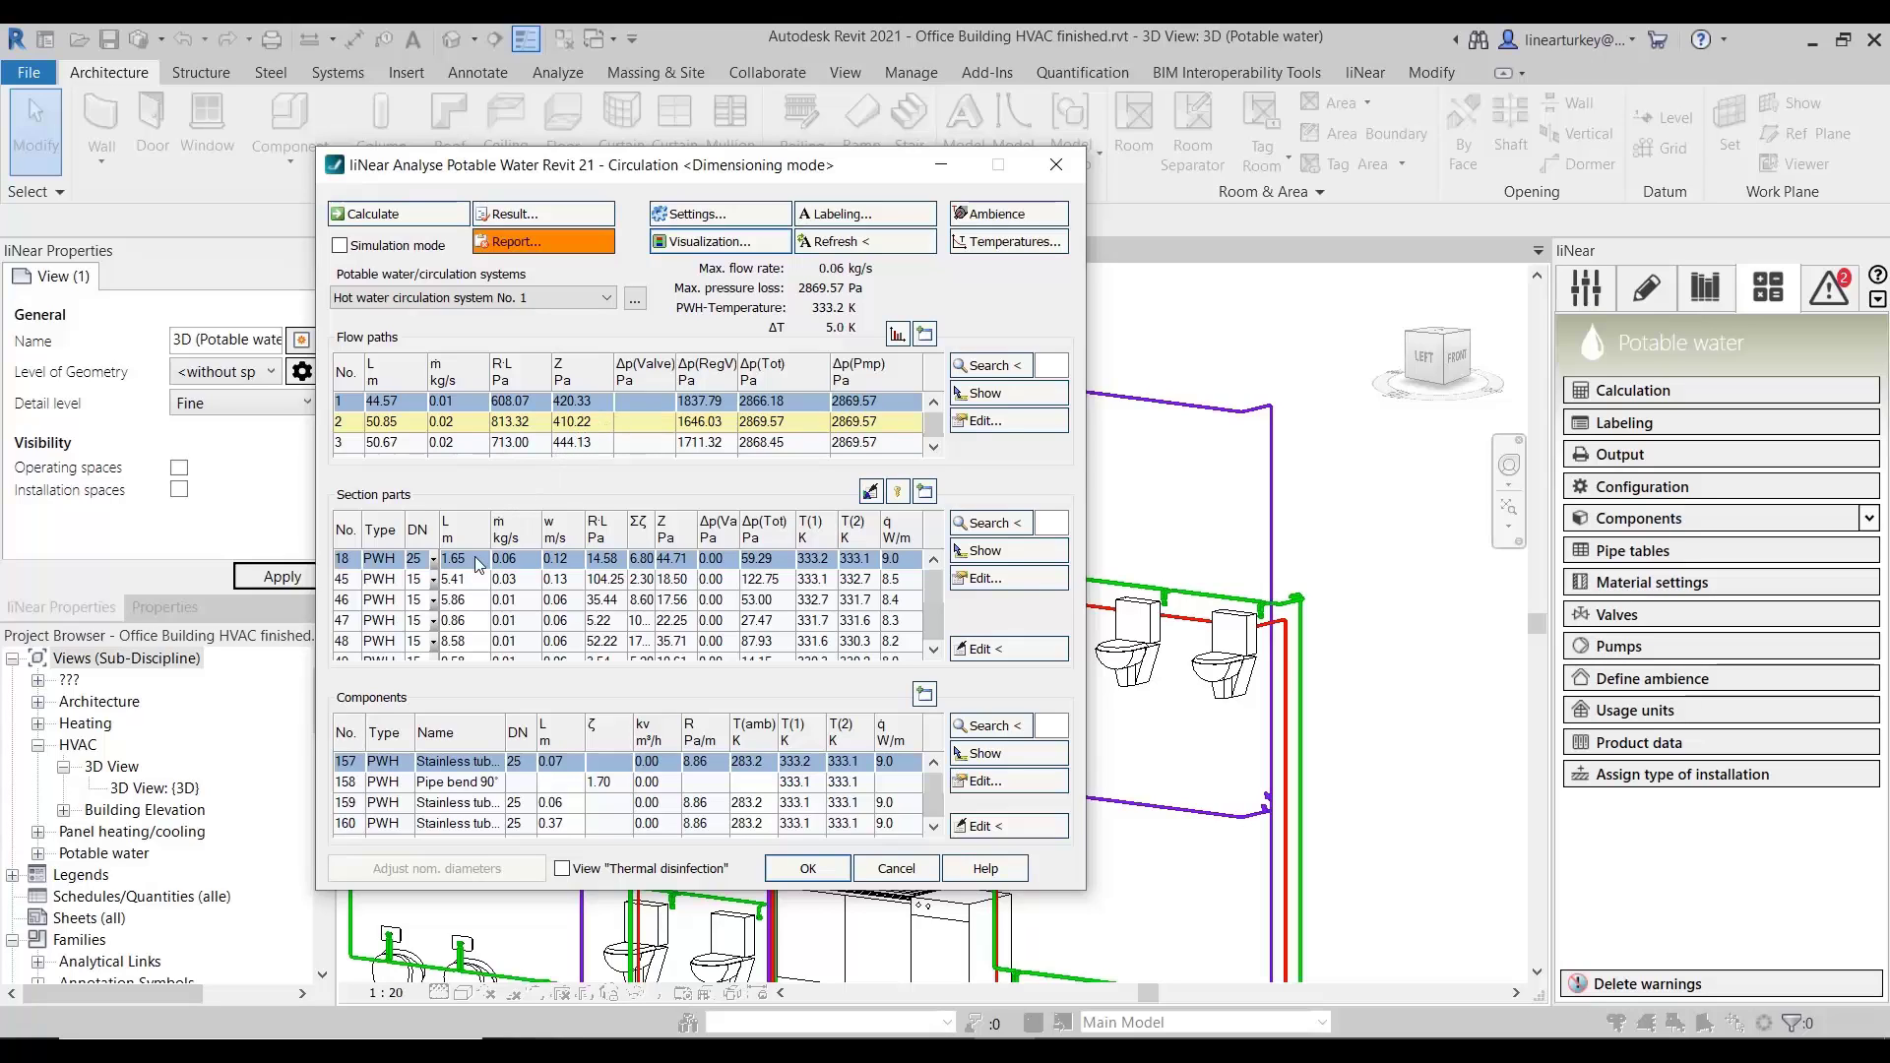
pyautogui.click(665, 870)
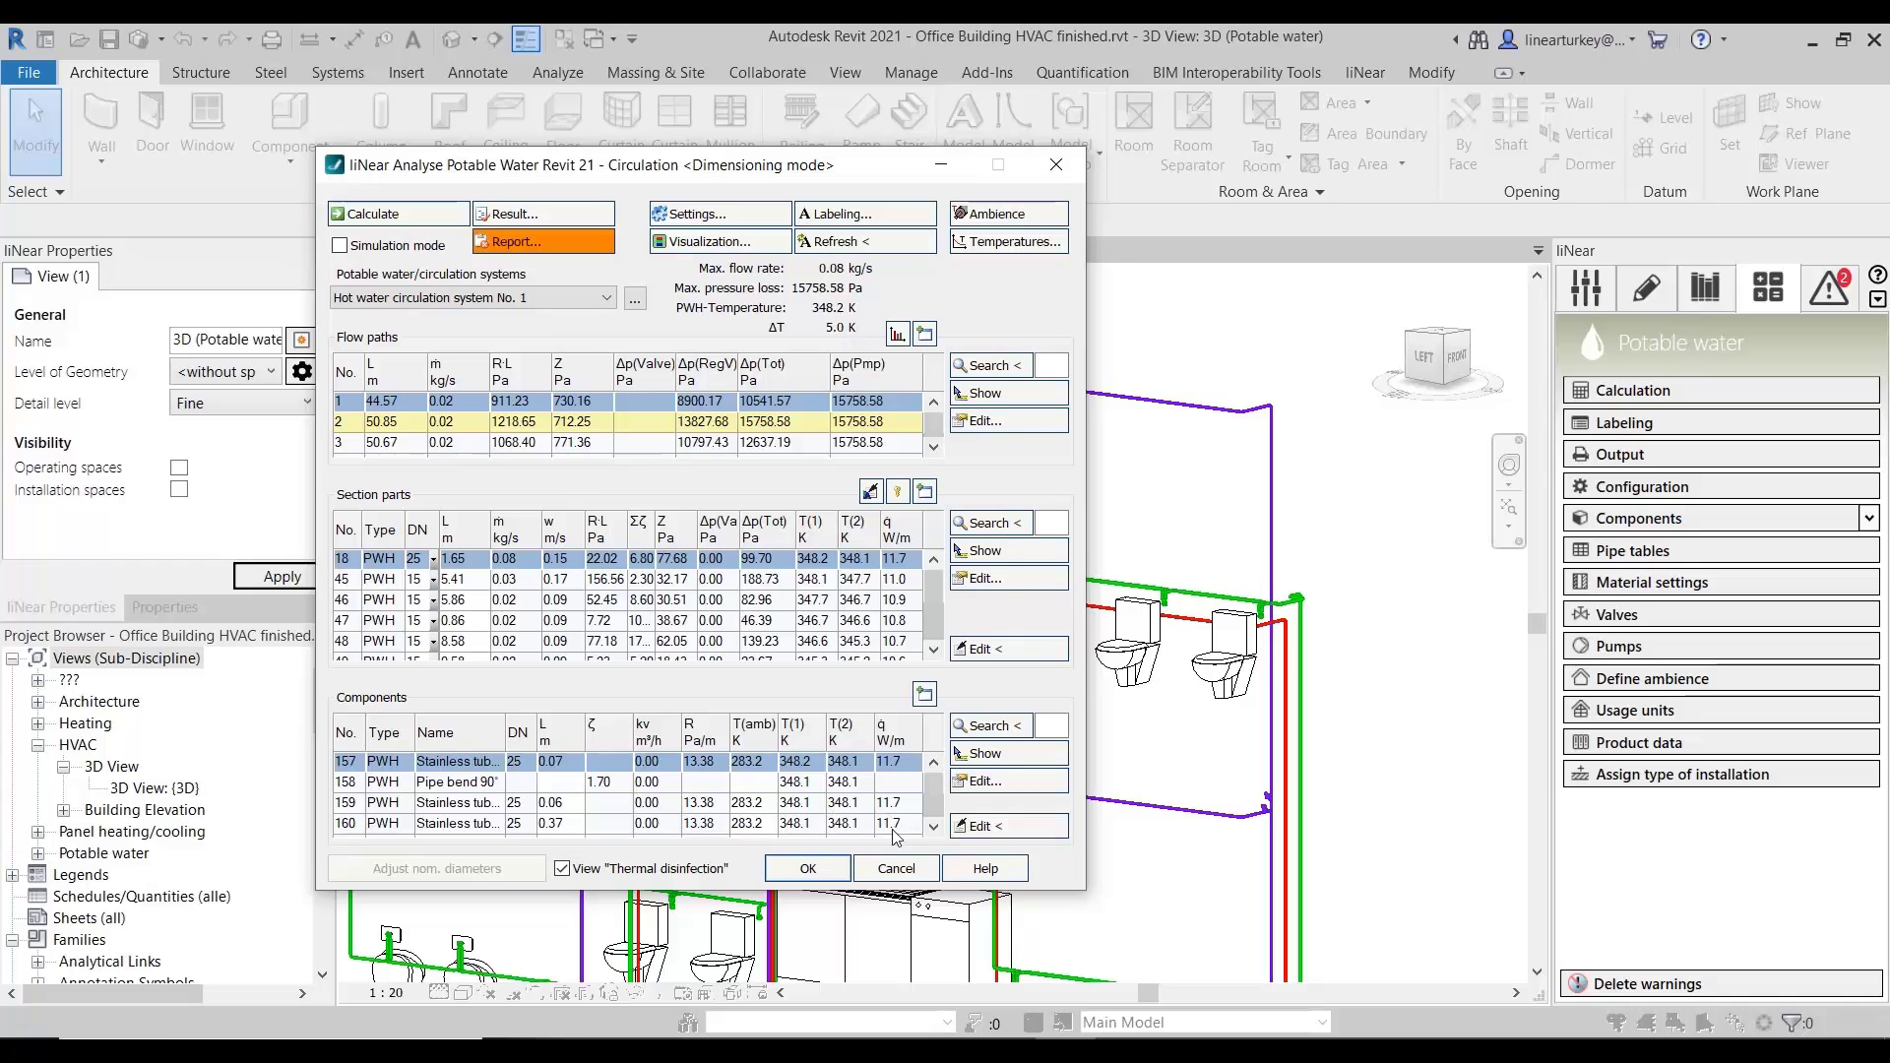
# - Consult the help page on the potable water calculation dialog, return to the circulation calculation and accept it
pyautogui.click(982, 868)
pyautogui.scroll(-2, 1046, 756)
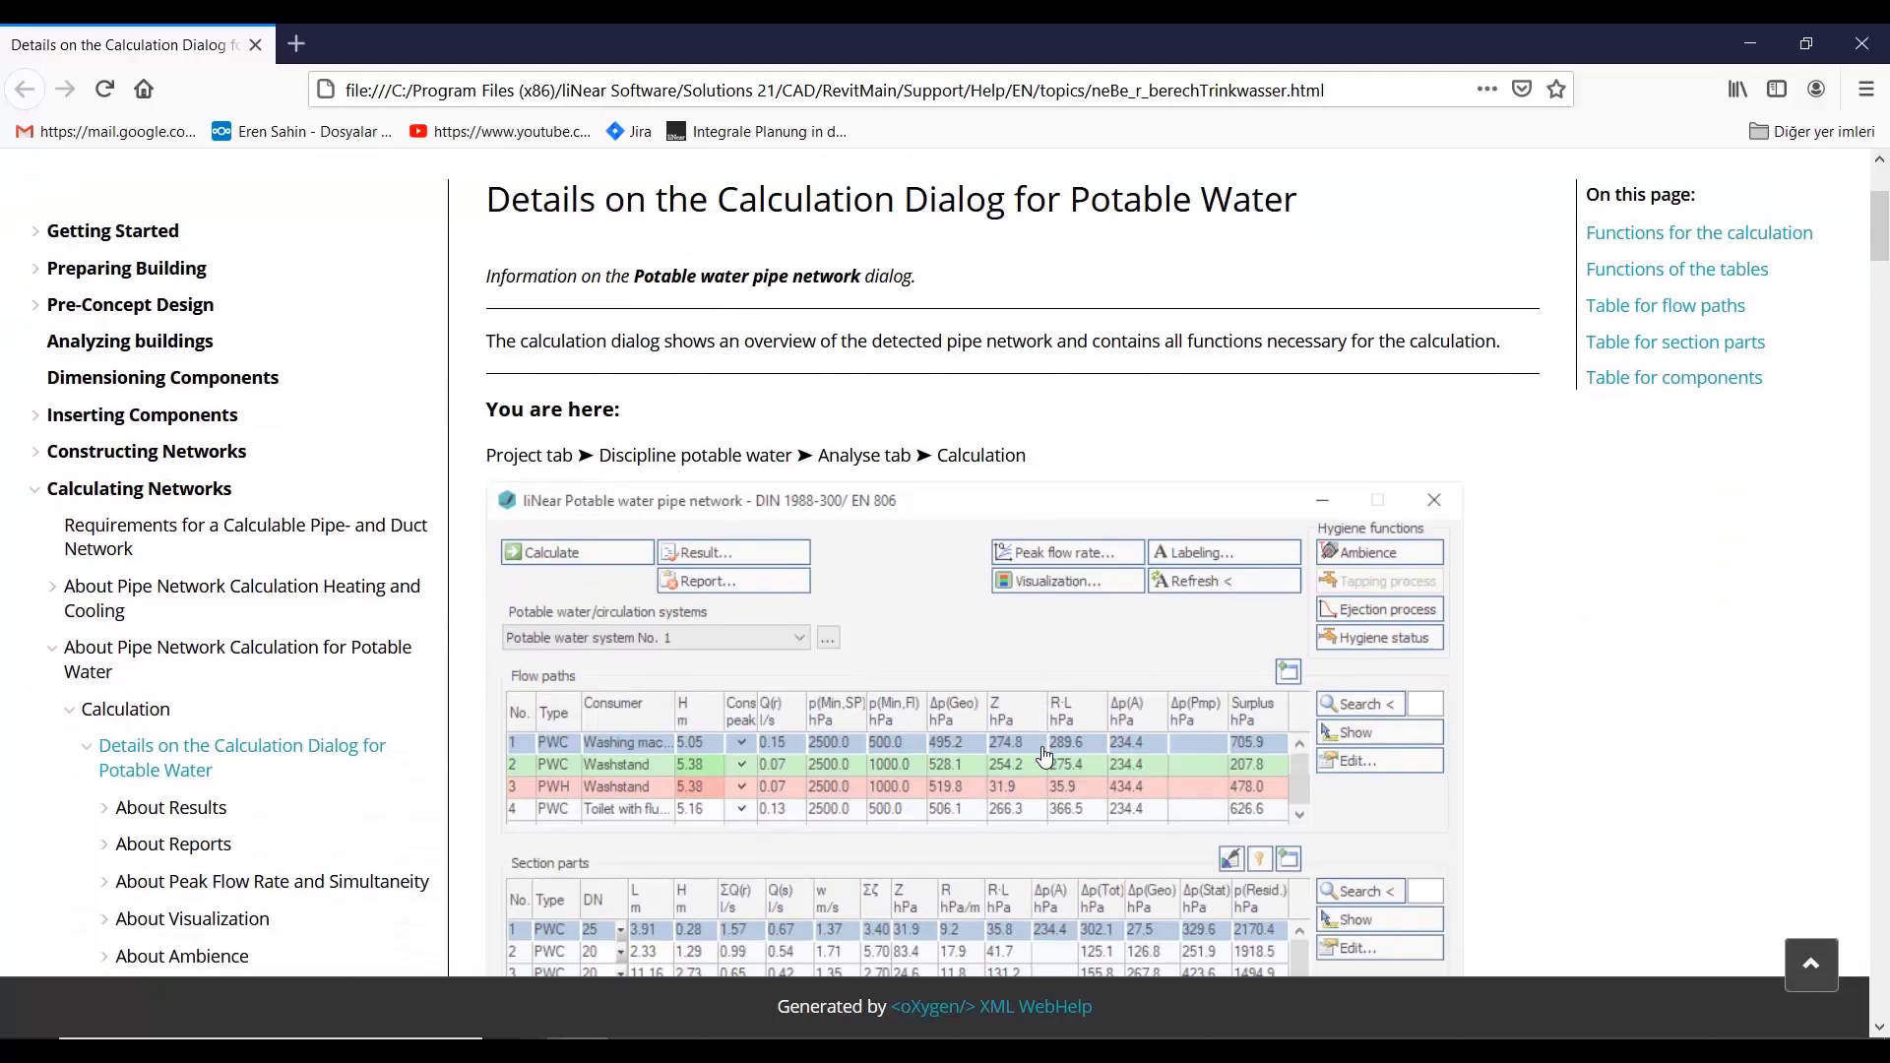
pyautogui.scroll(-2, 1045, 756)
pyautogui.scroll(-2, 1045, 756)
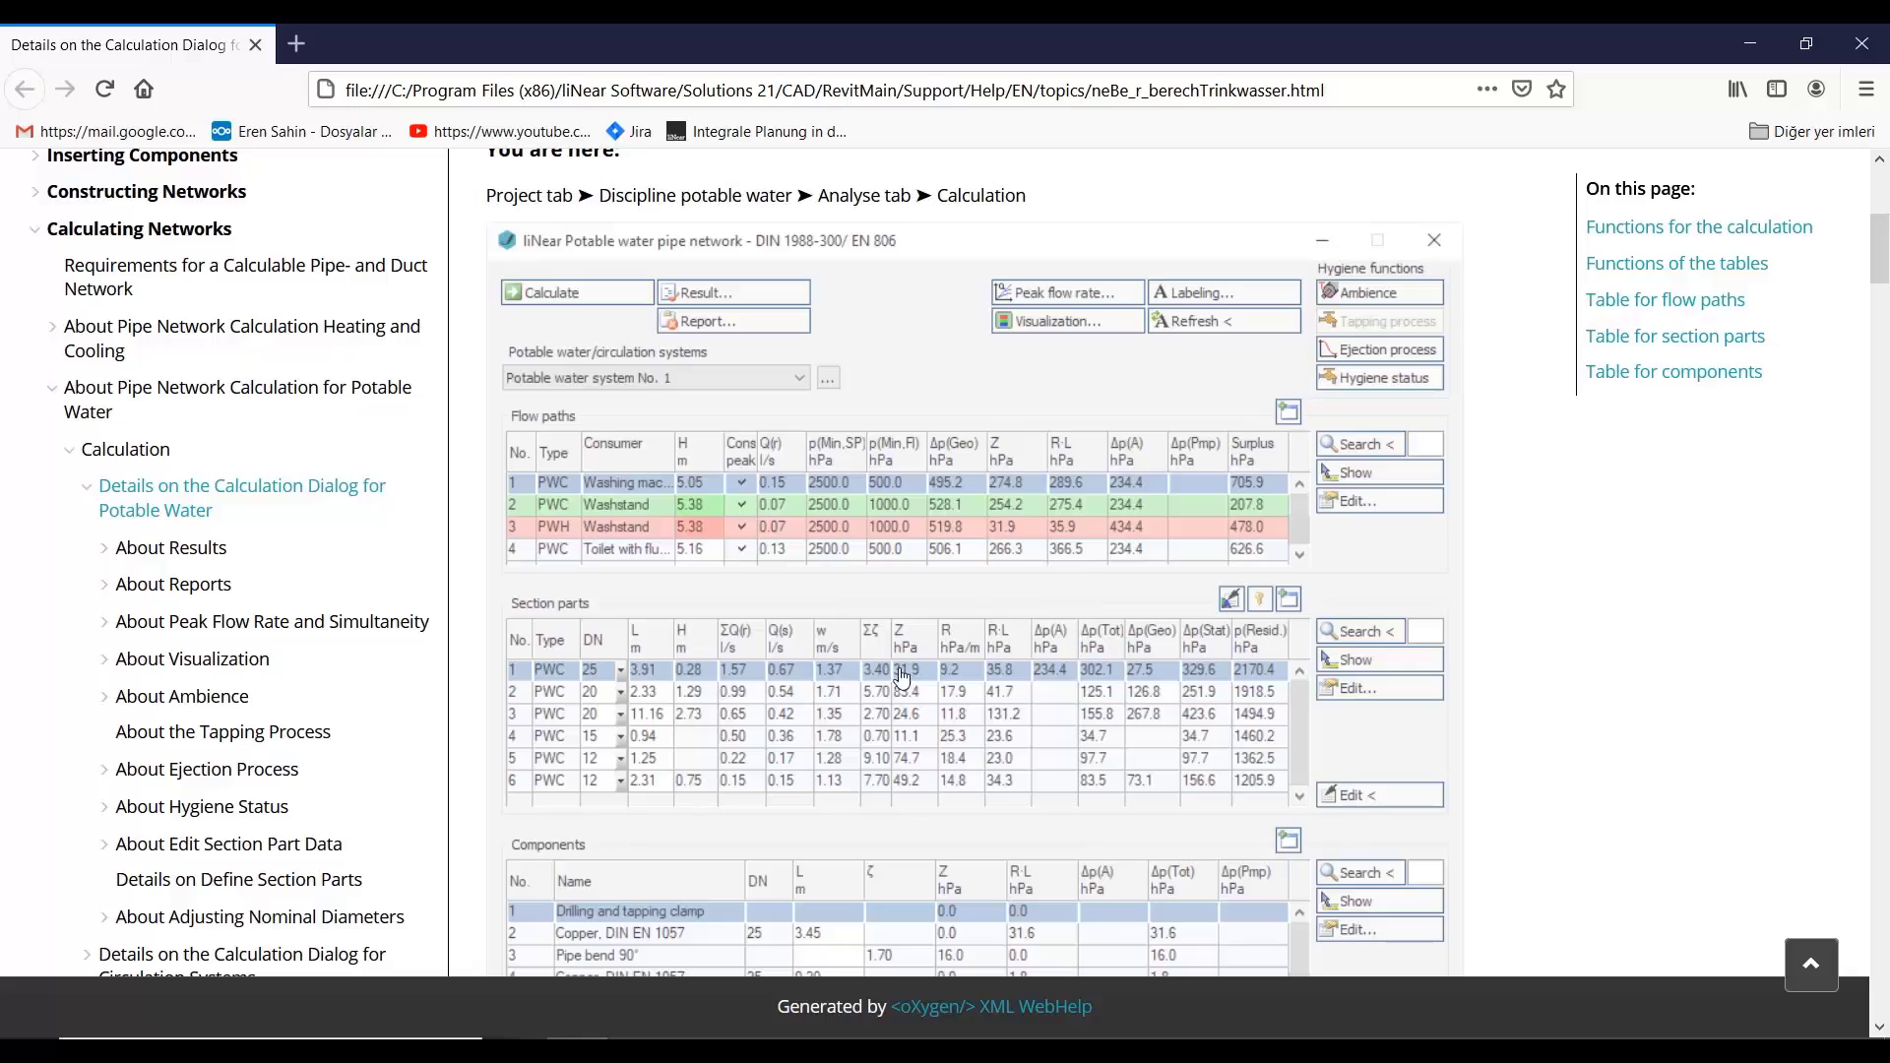
pyautogui.scroll(-8, 836, 686)
pyautogui.scroll(-15, 741, 652)
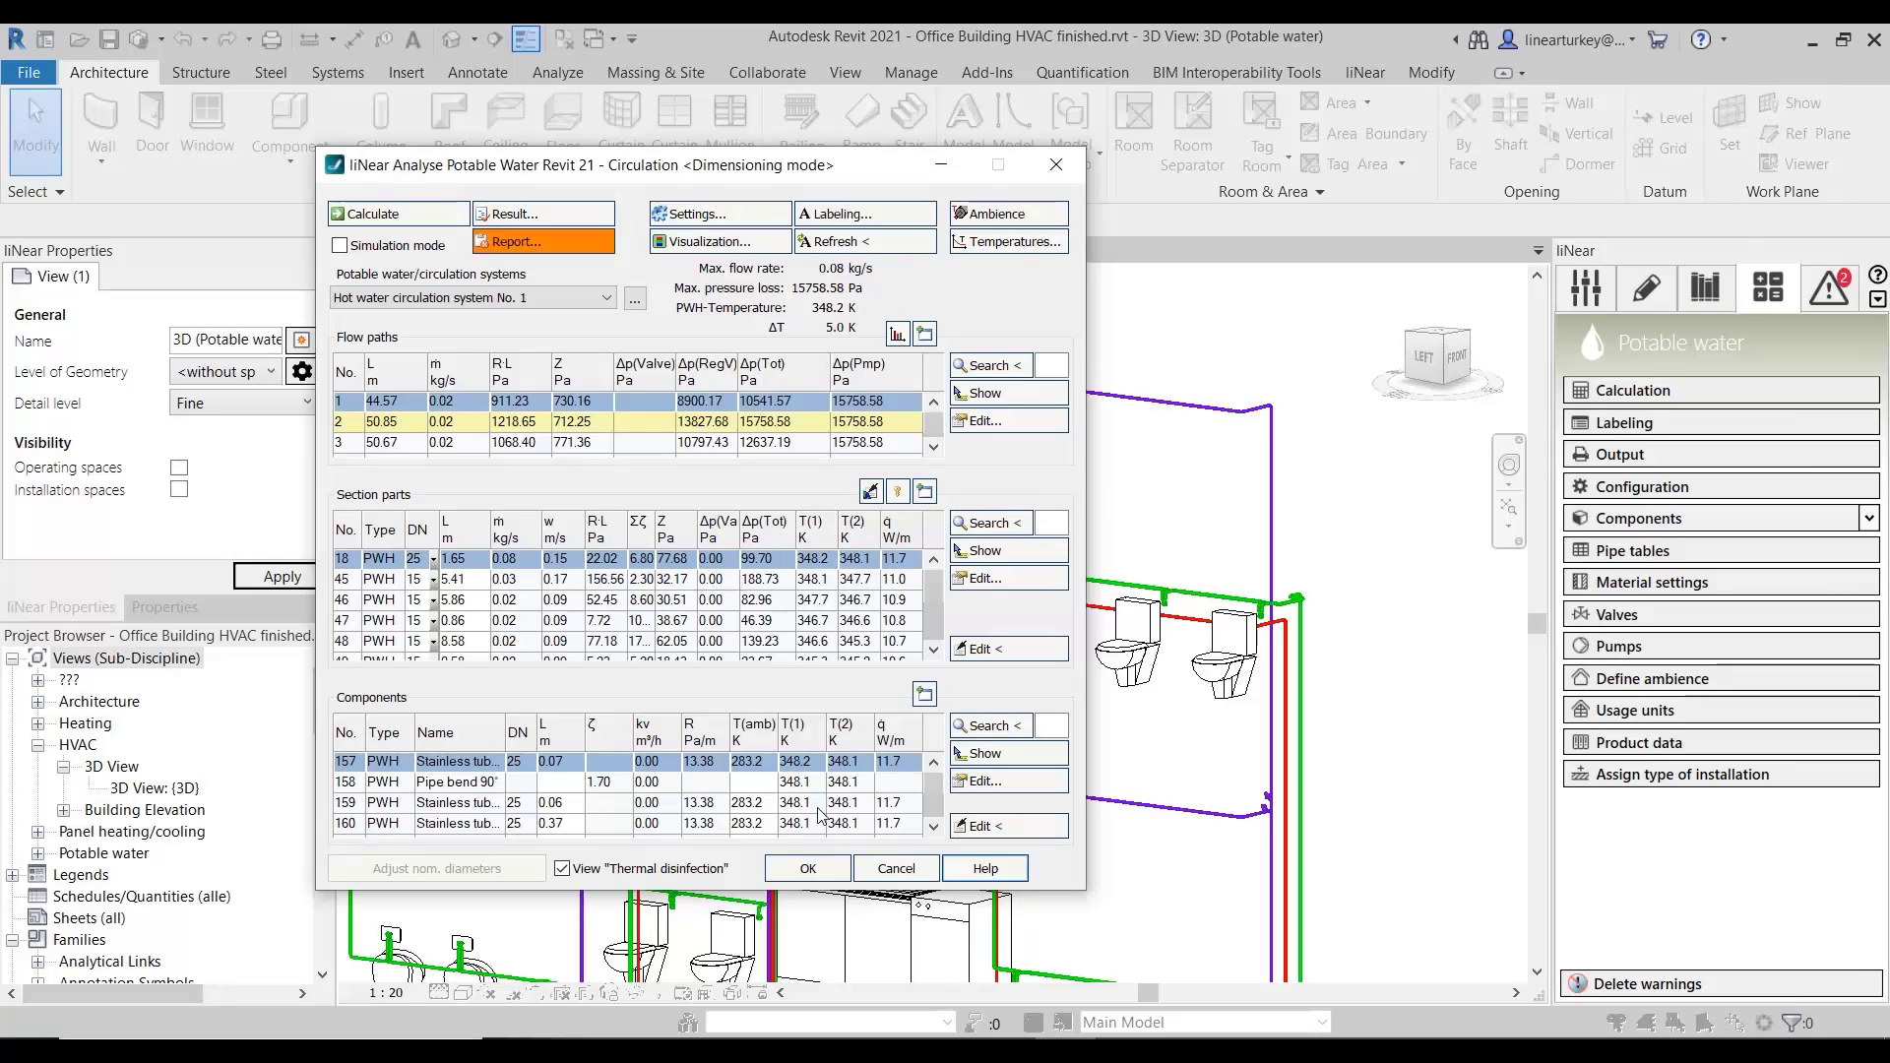
pyautogui.click(838, 874)
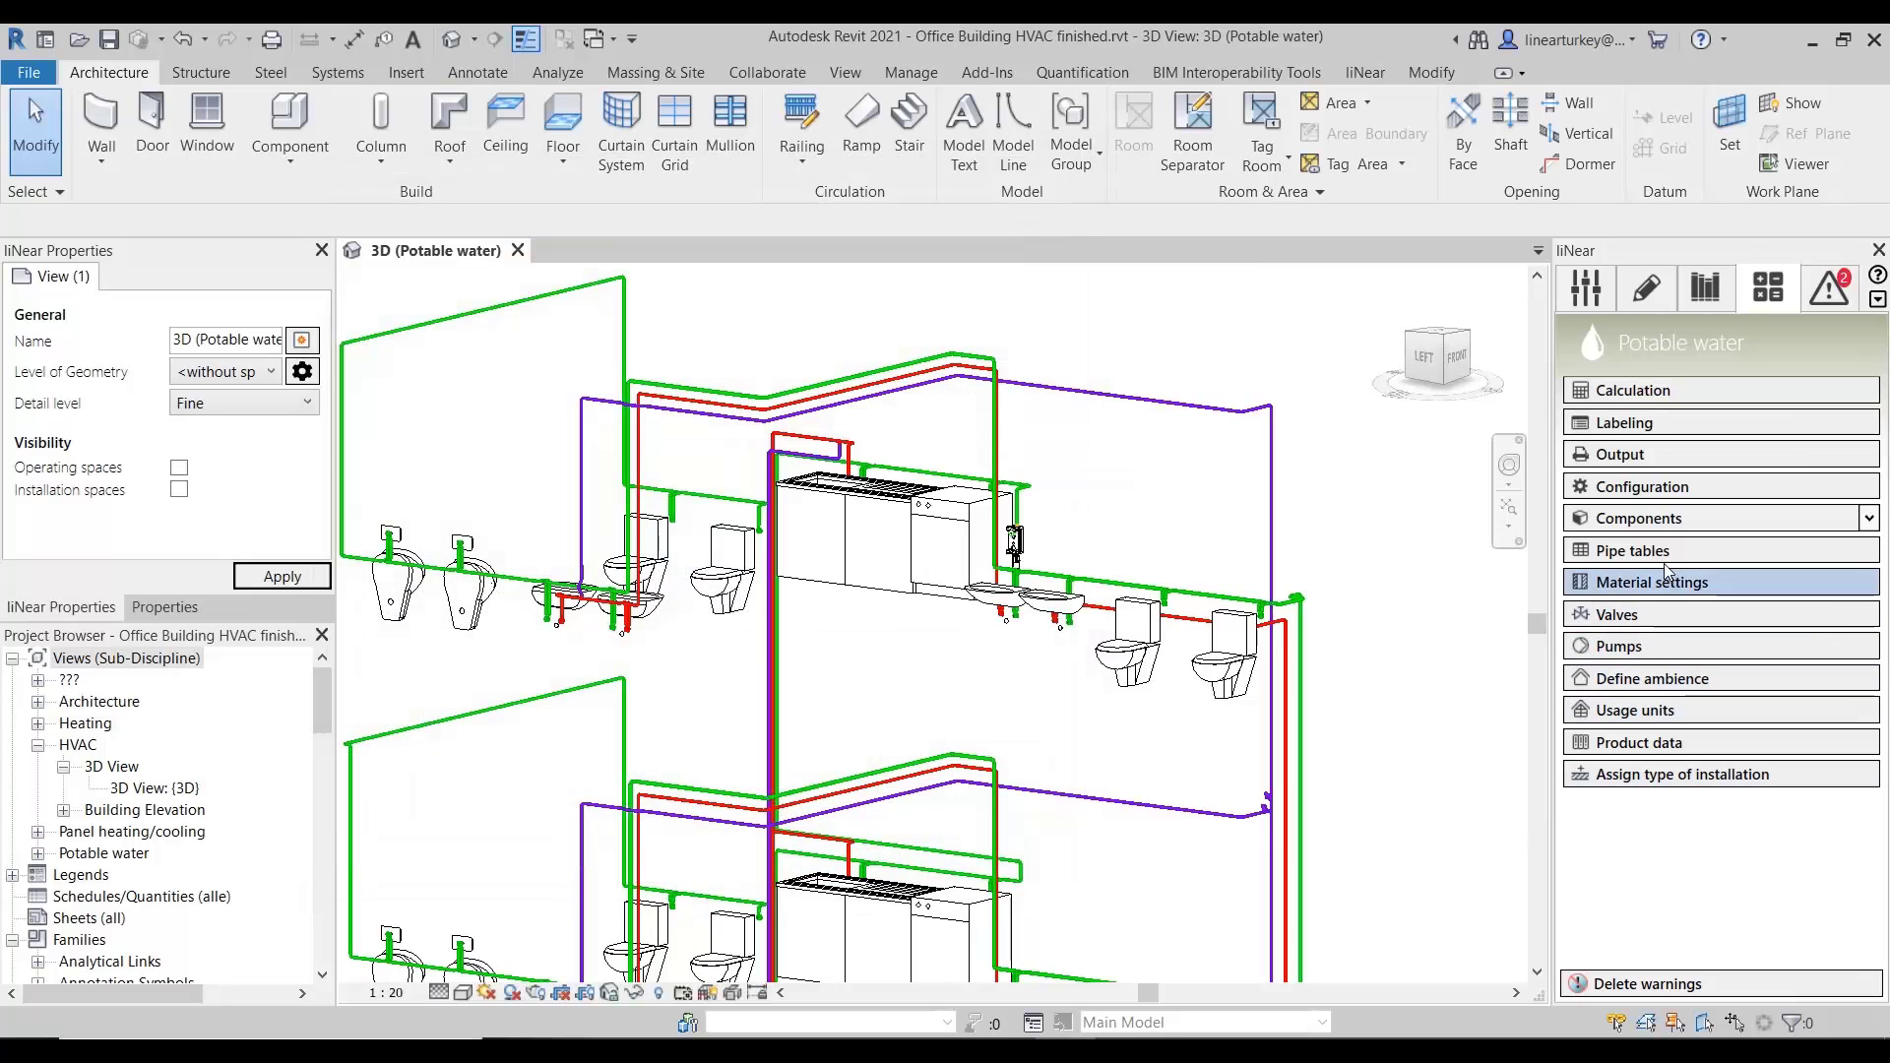
# - Check the dimensions of the stainless tube according to DVGW working sheet W 541 in the pipe tables and accept them
pyautogui.click(1667, 557)
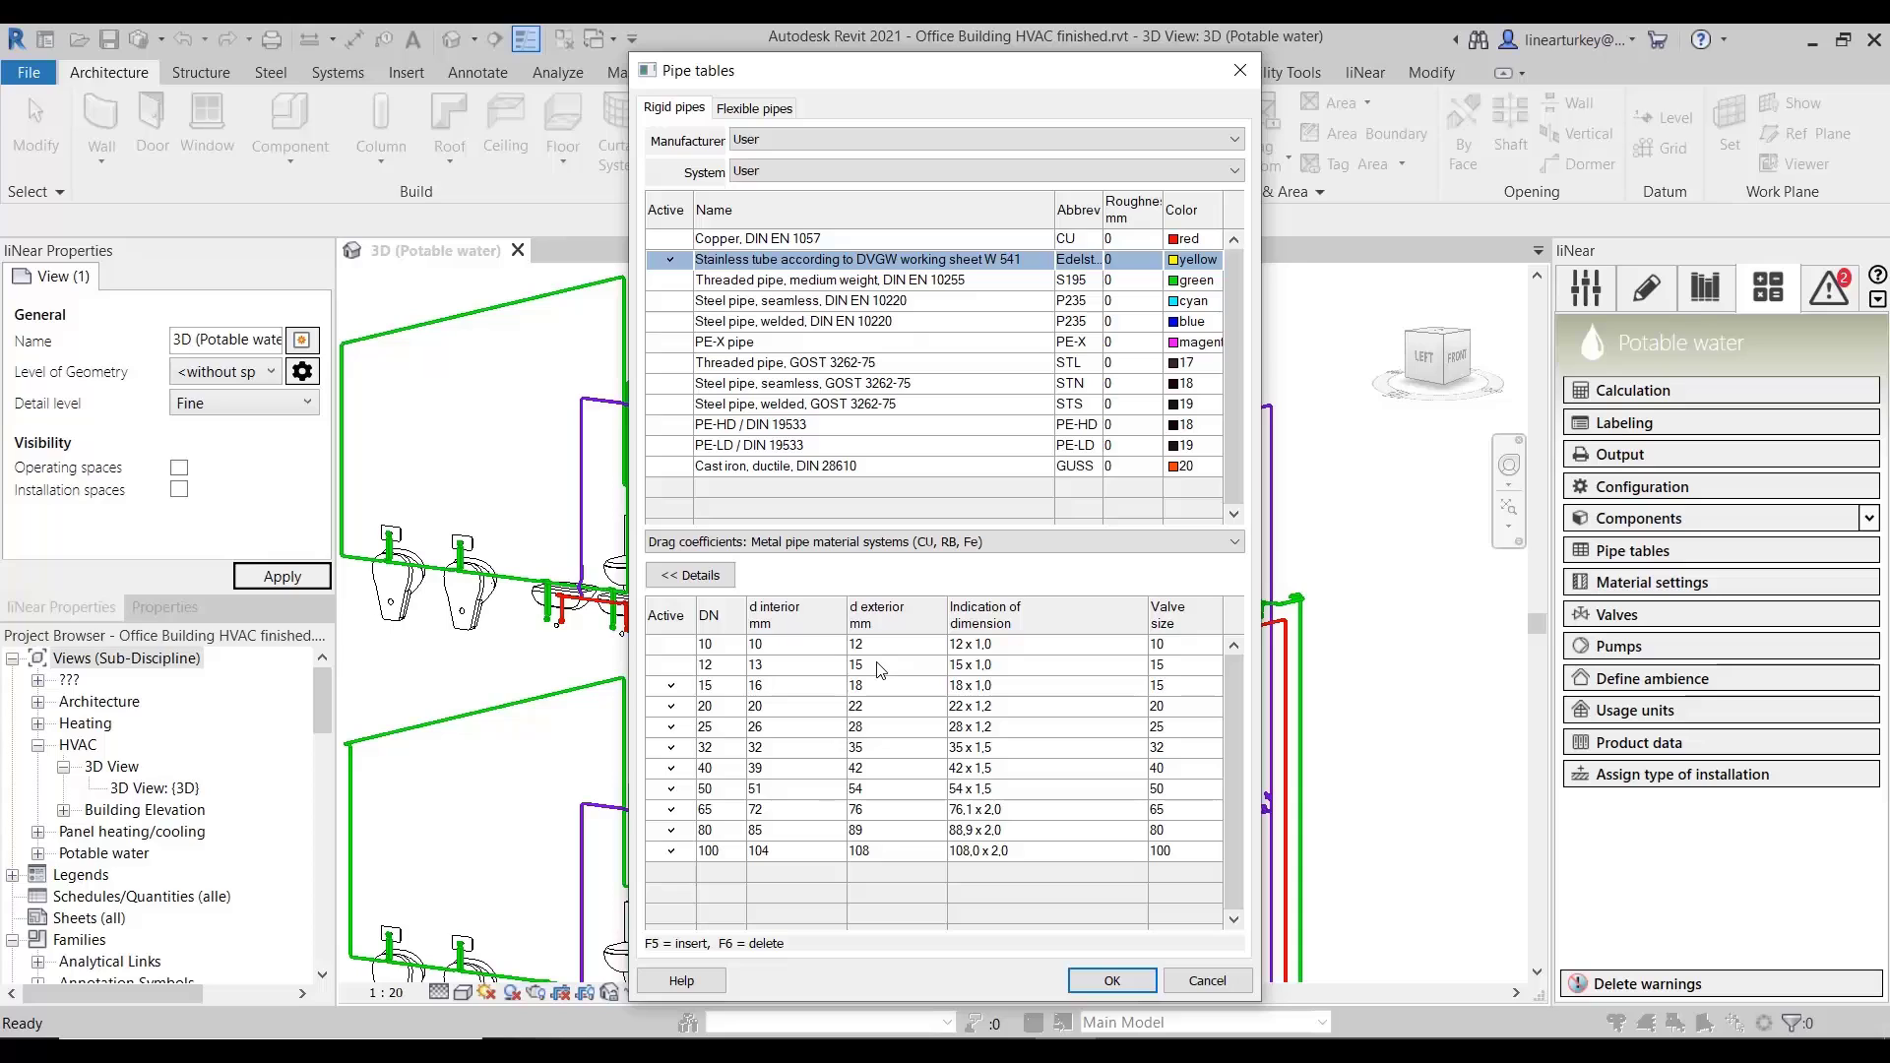
pyautogui.click(1112, 980)
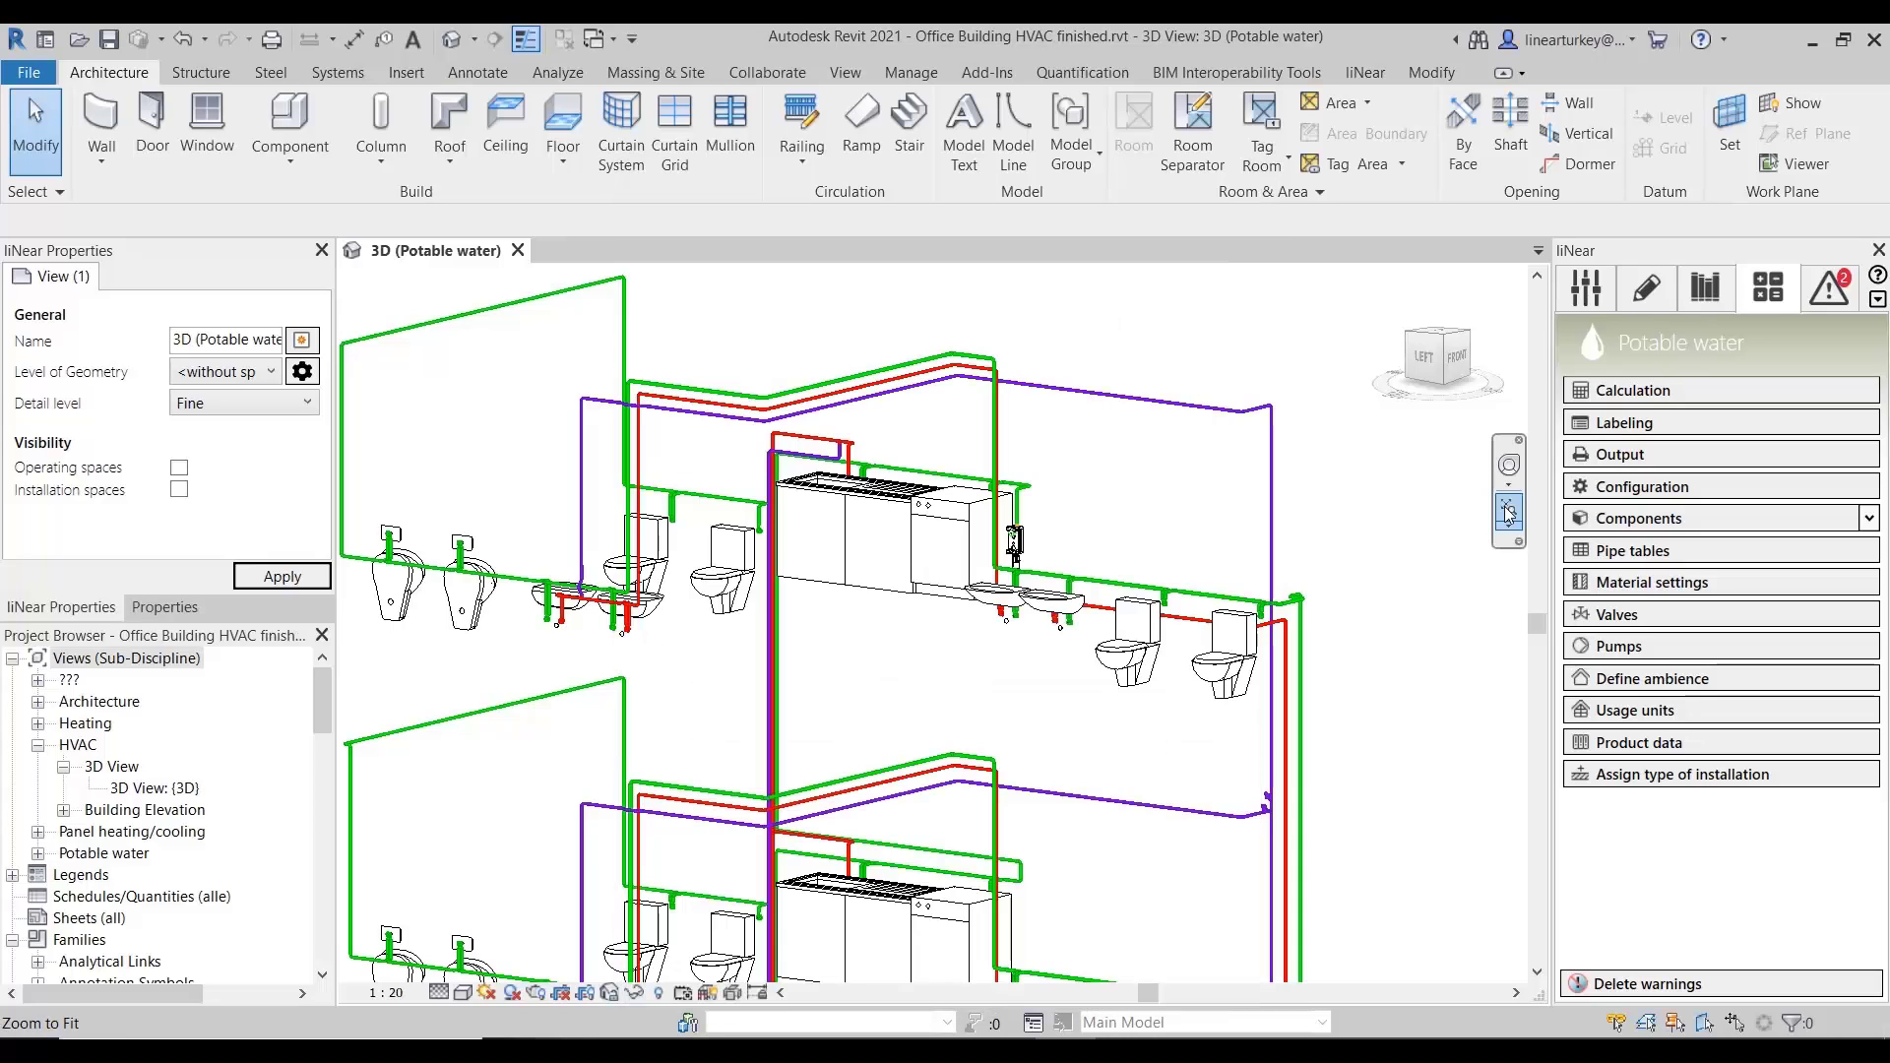
pyautogui.click(1511, 510)
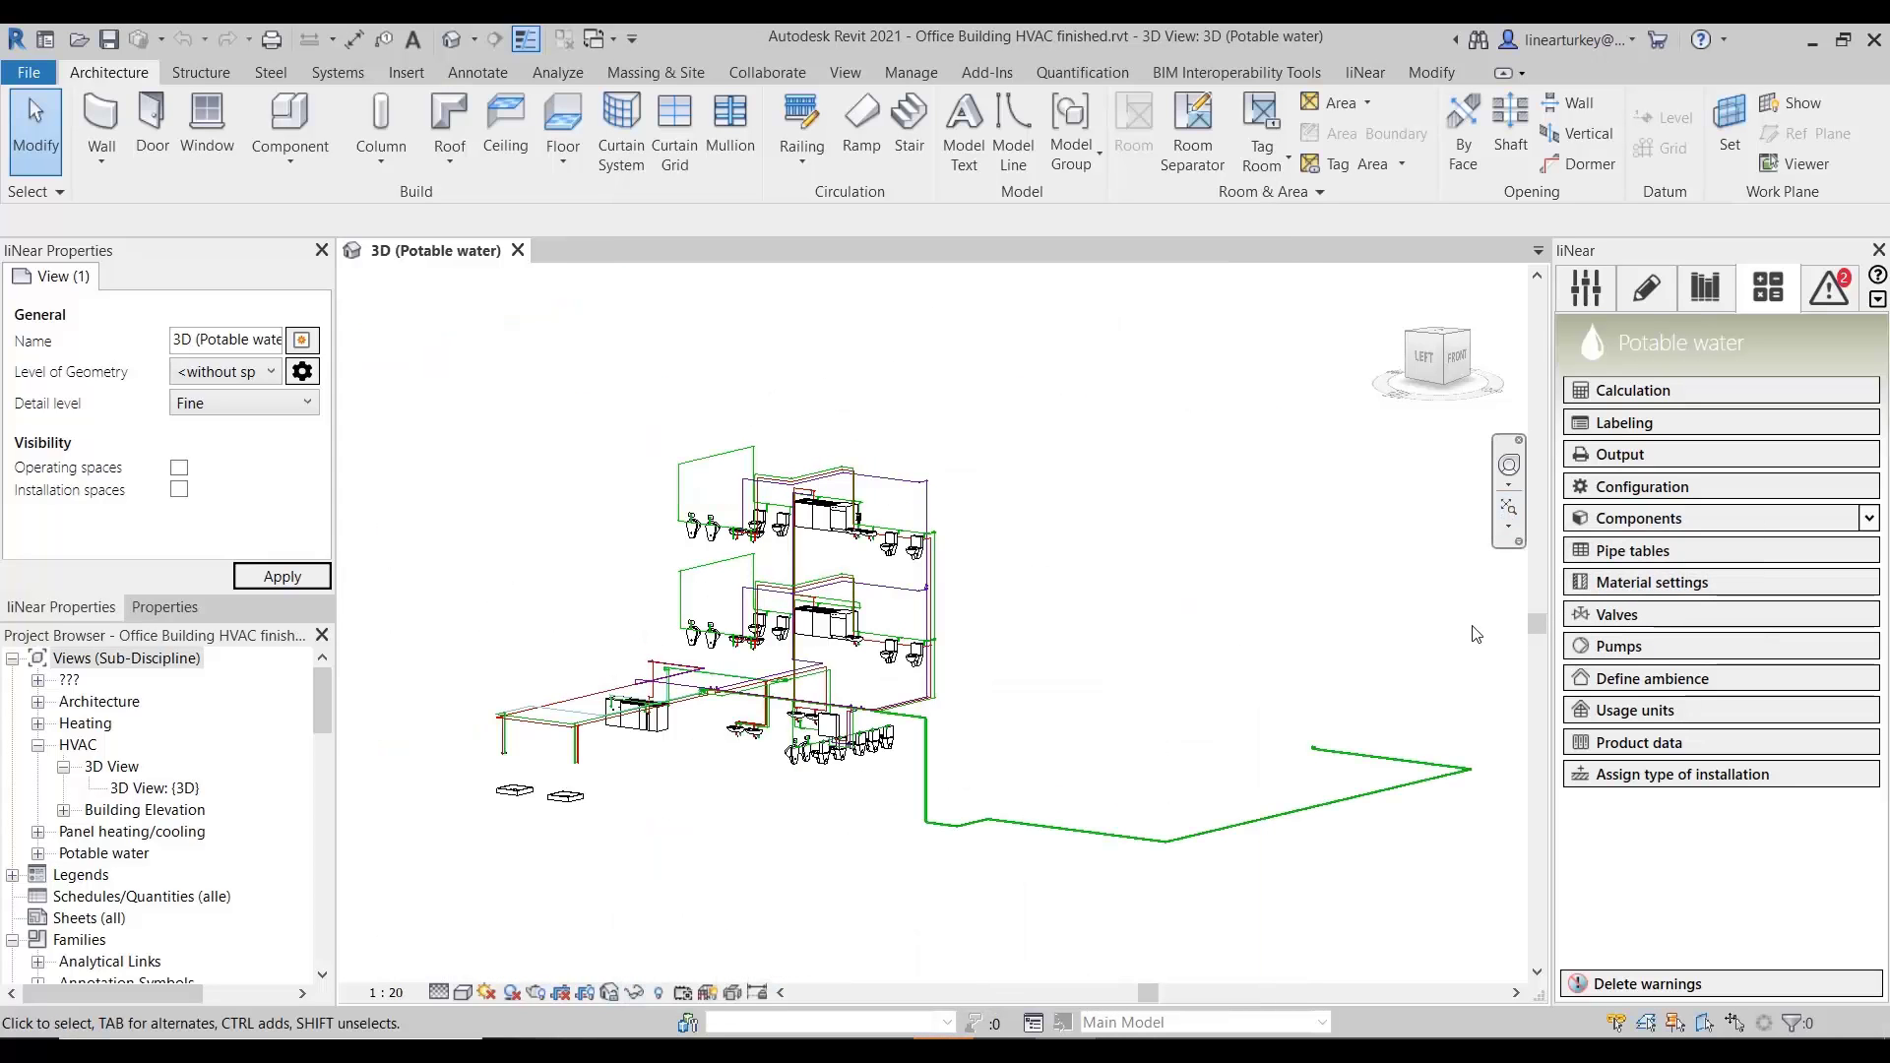
# - Review the global valve preselection and look up JRG Sanitärarmaturen's 6310 Reguliermuffe, PN 16 as a regulating valve without applying it
pyautogui.click(1684, 624)
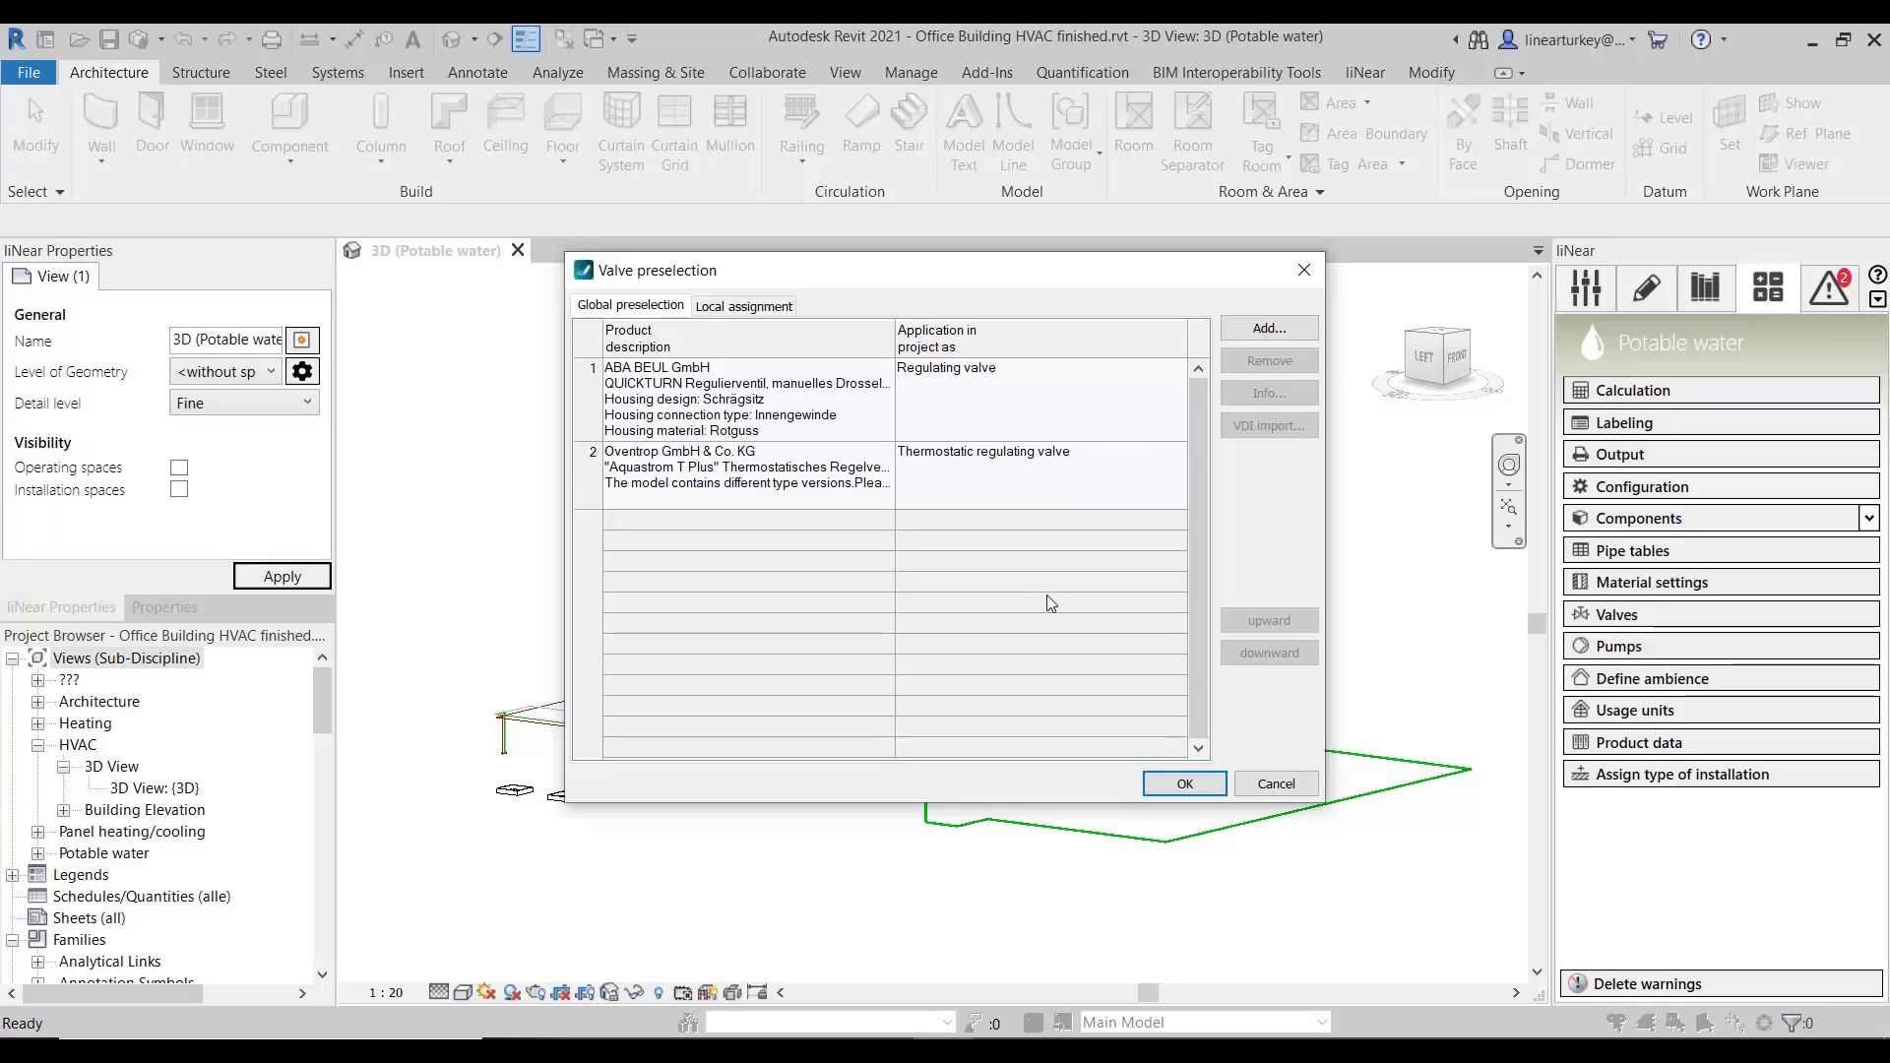
pyautogui.click(1243, 331)
pyautogui.click(1250, 349)
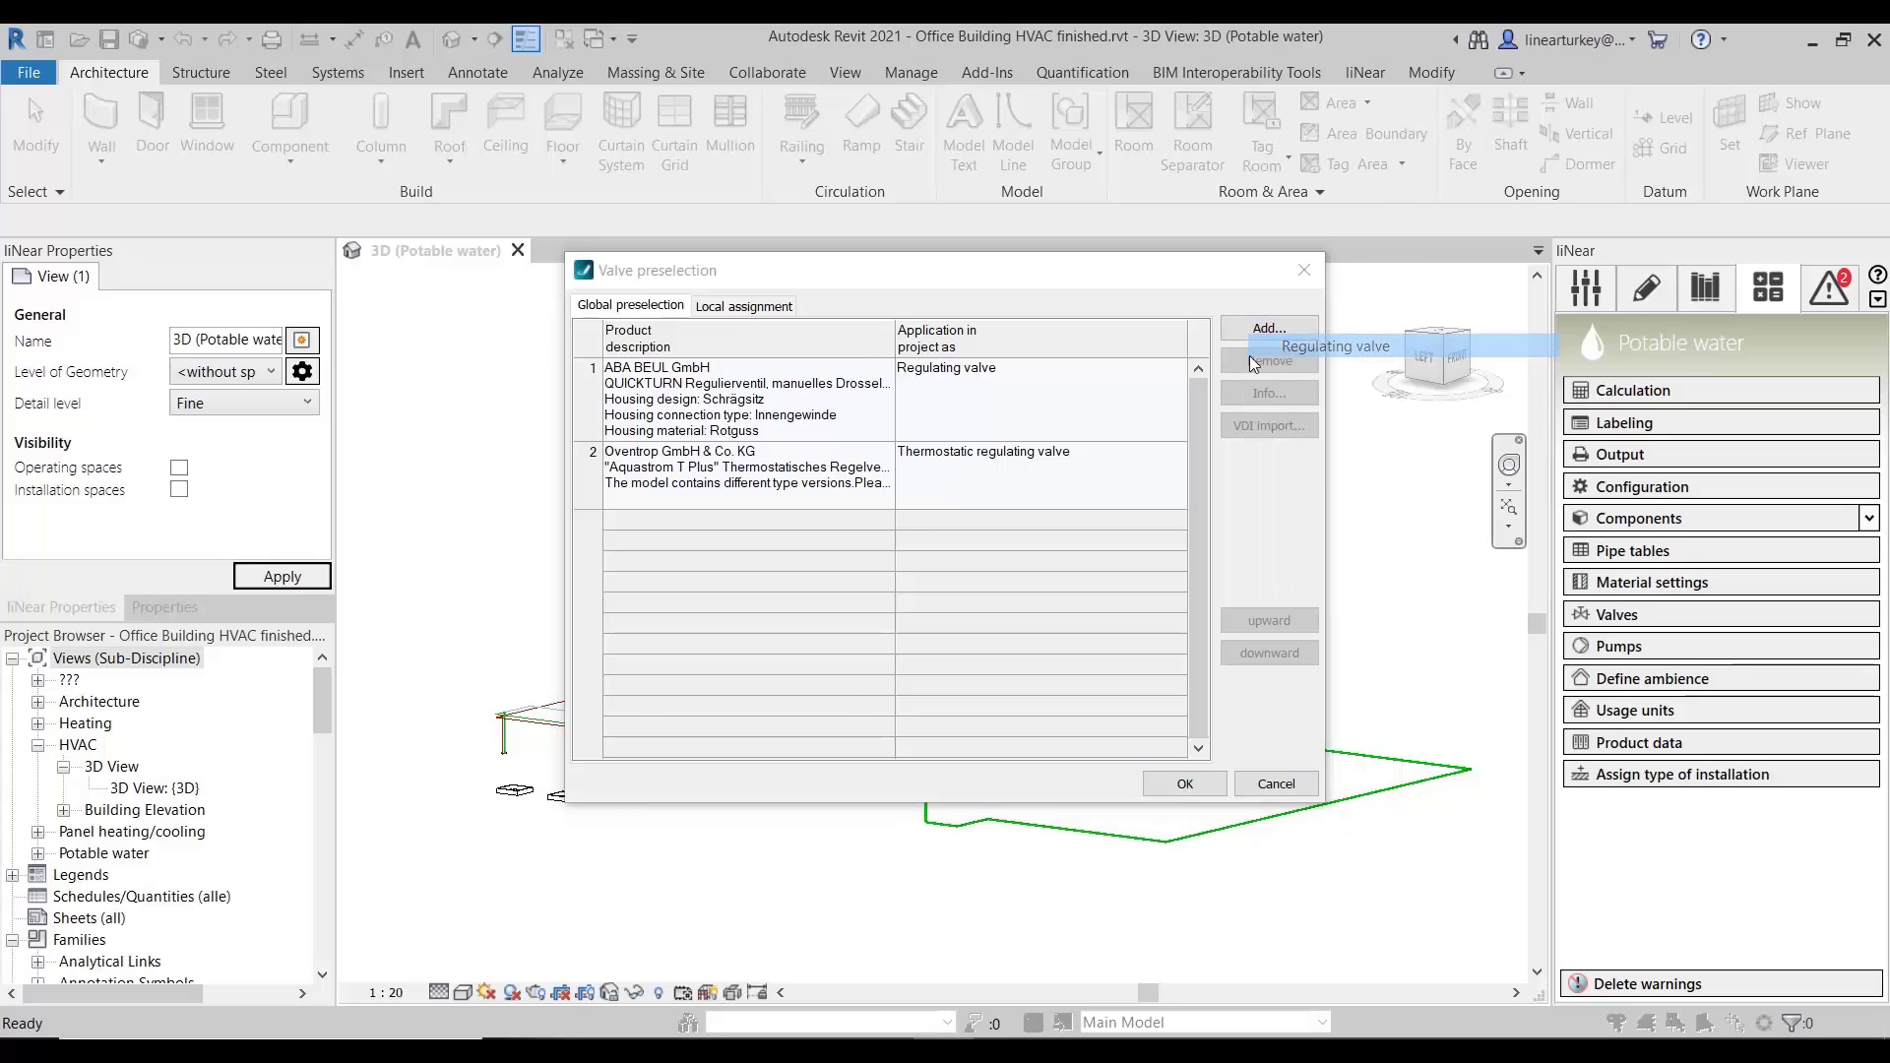
pyautogui.click(655, 197)
pyautogui.click(655, 198)
pyautogui.click(655, 198)
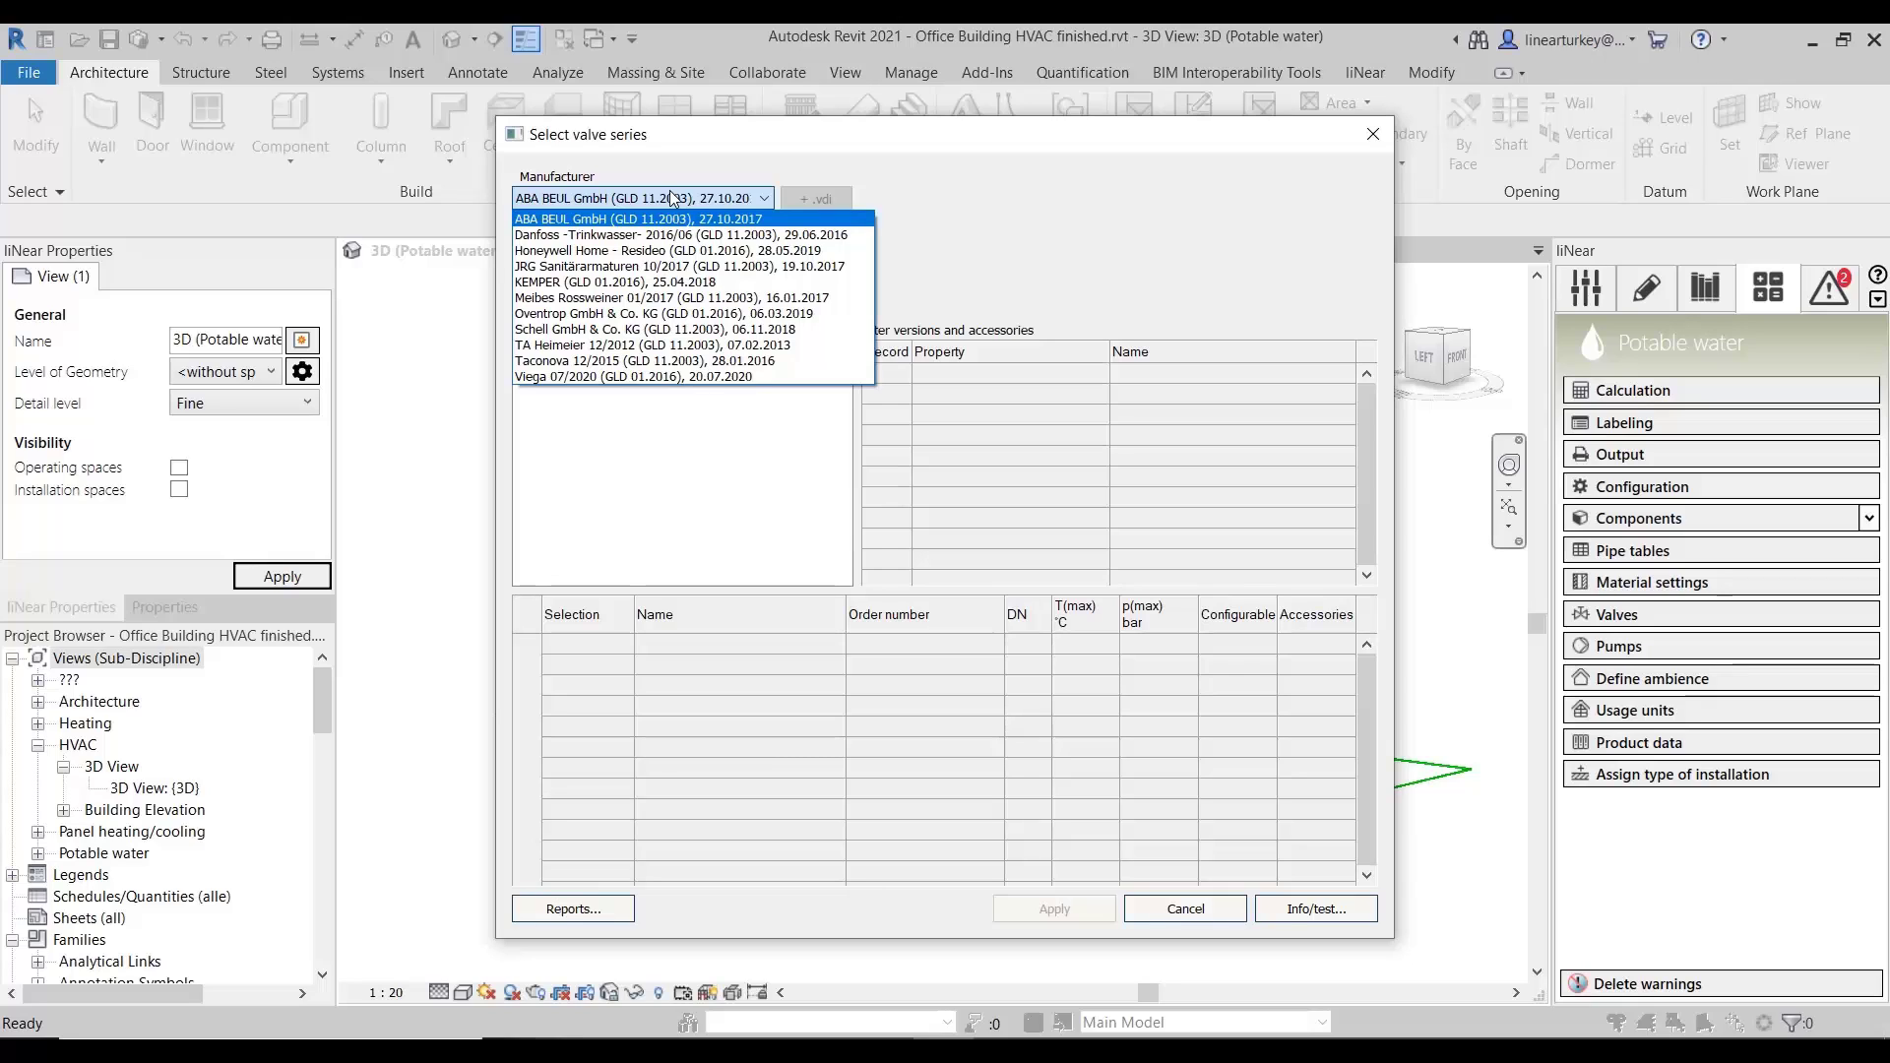
pyautogui.click(650, 264)
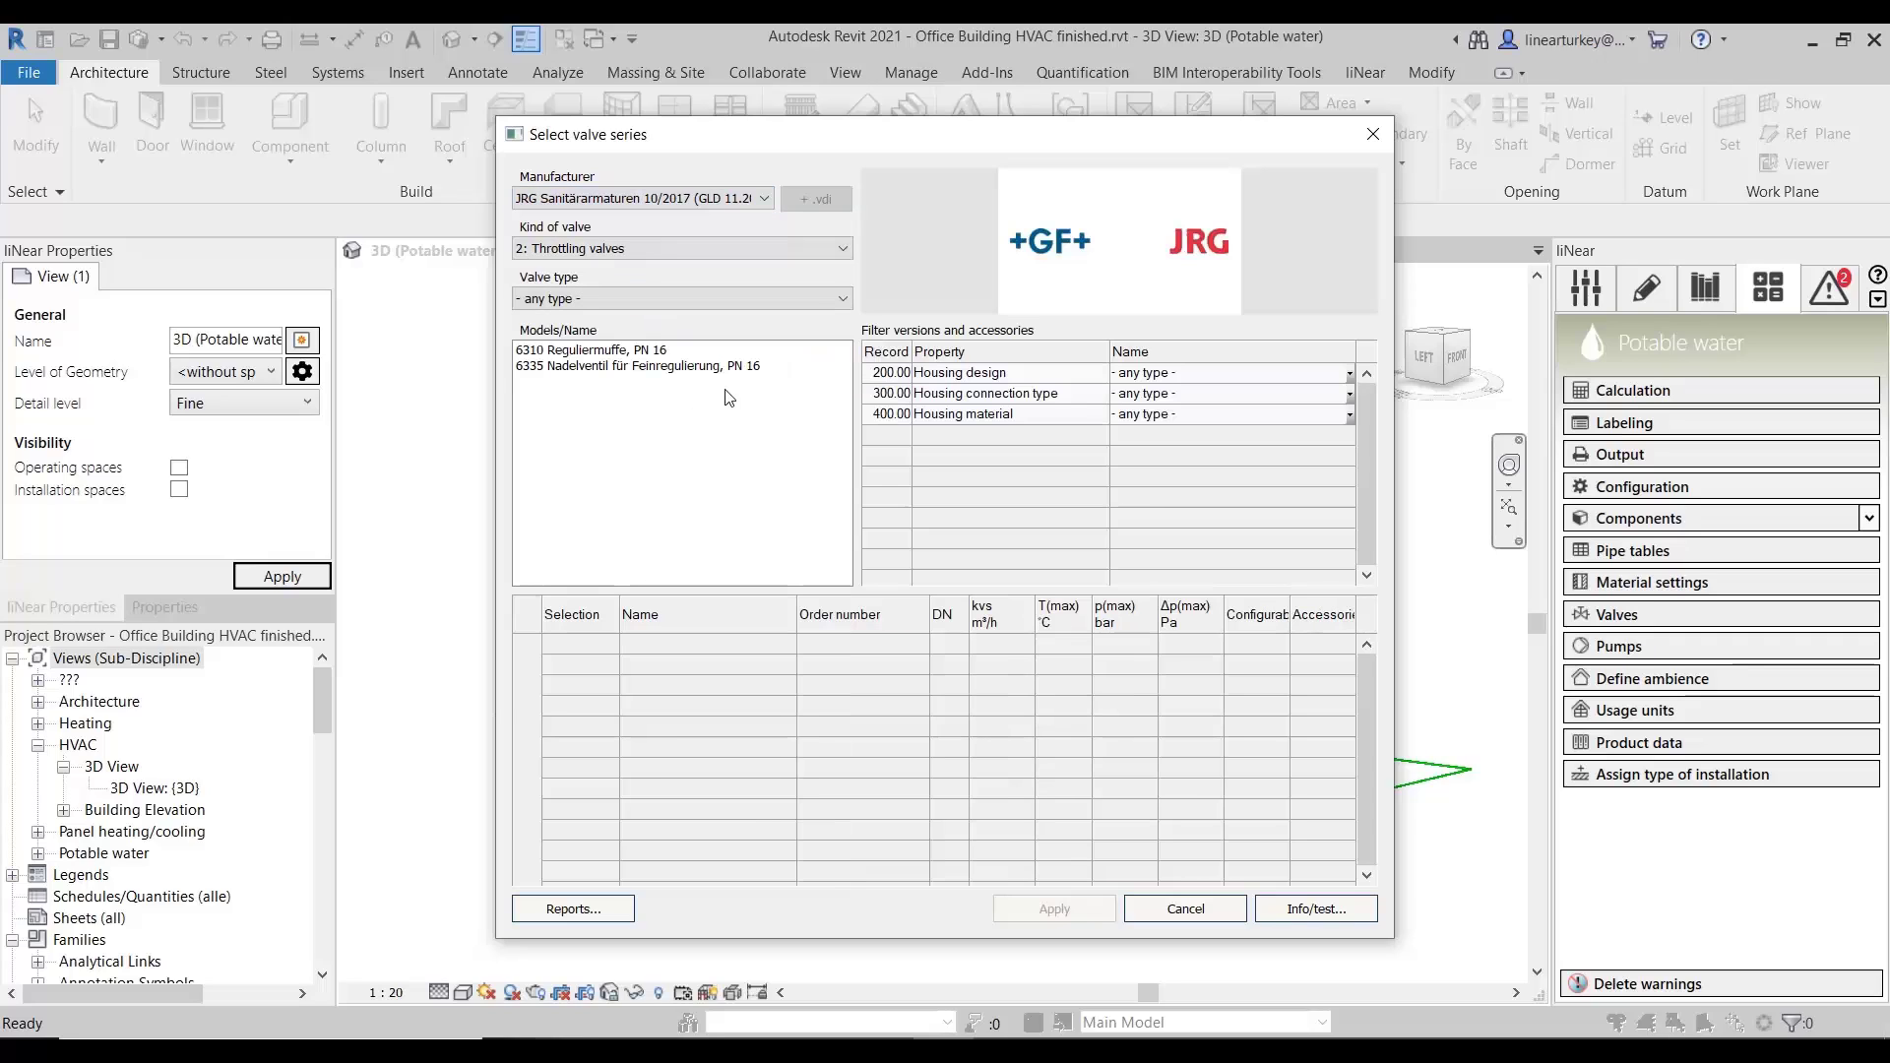
pyautogui.click(693, 351)
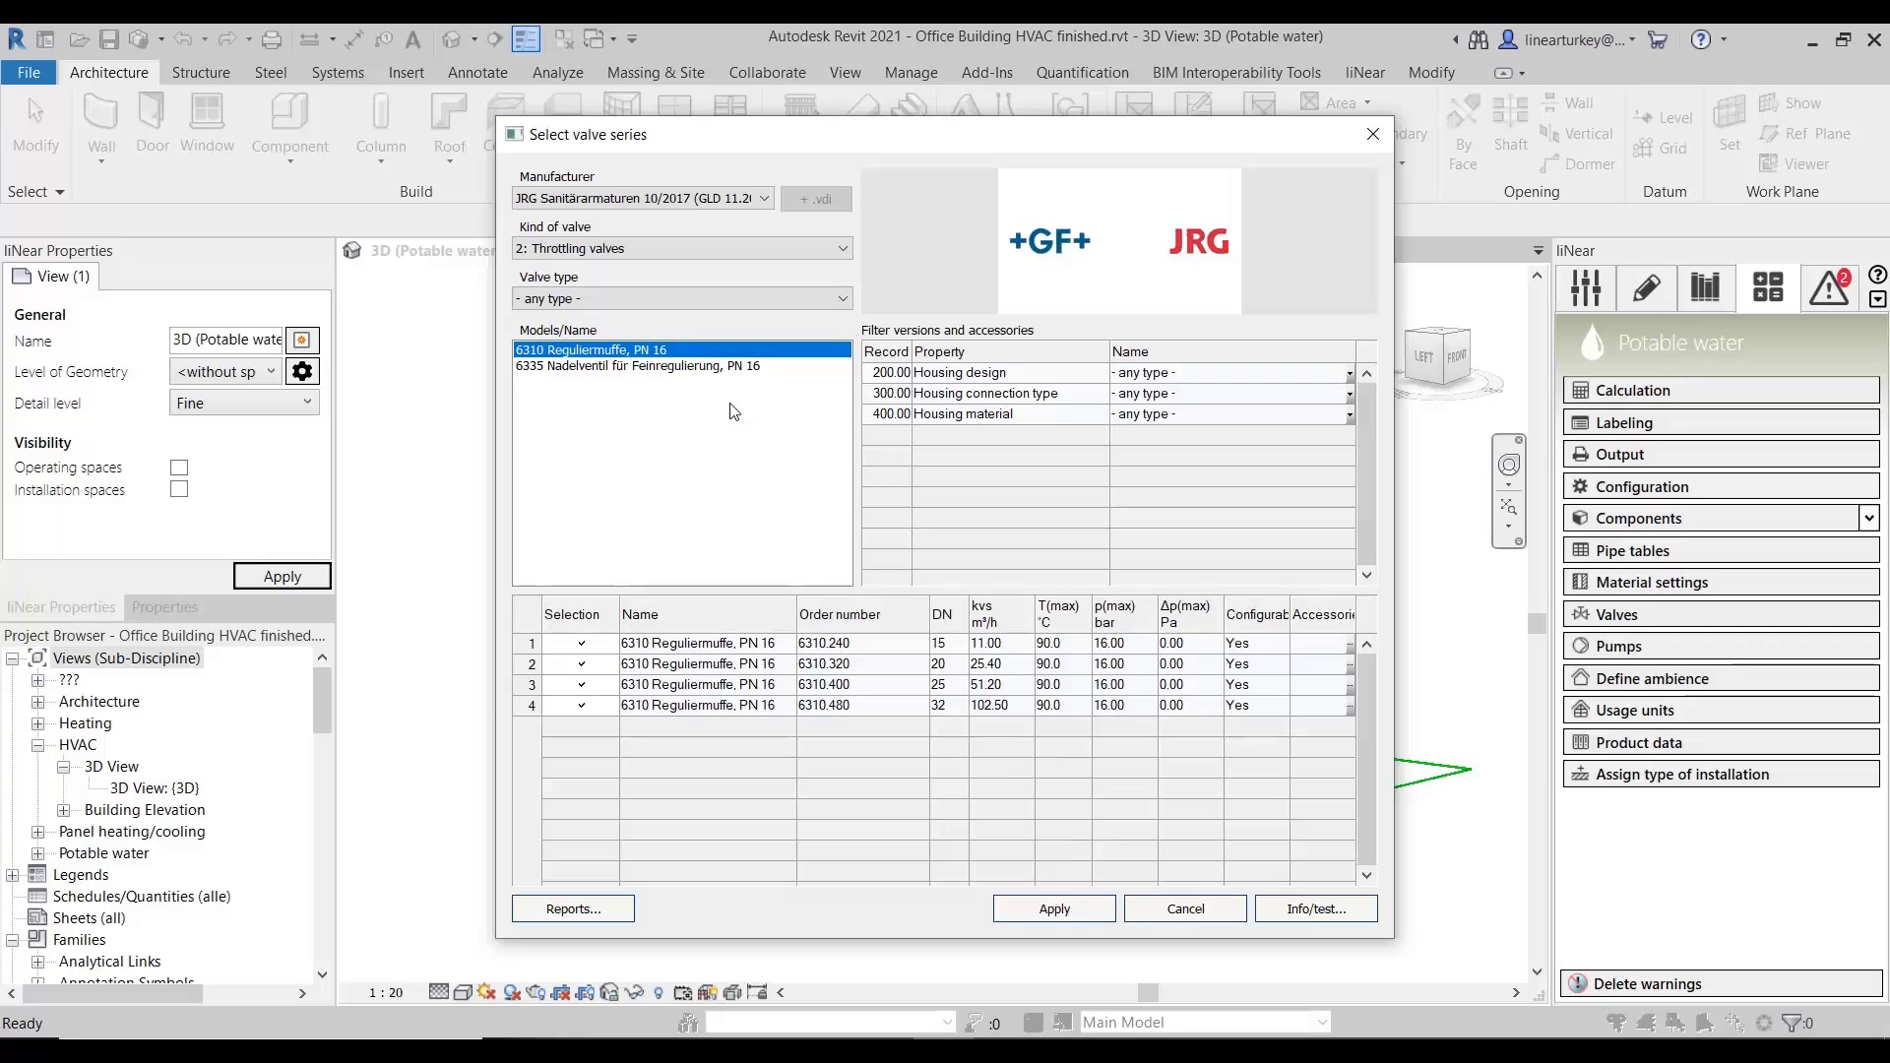
pyautogui.click(1185, 907)
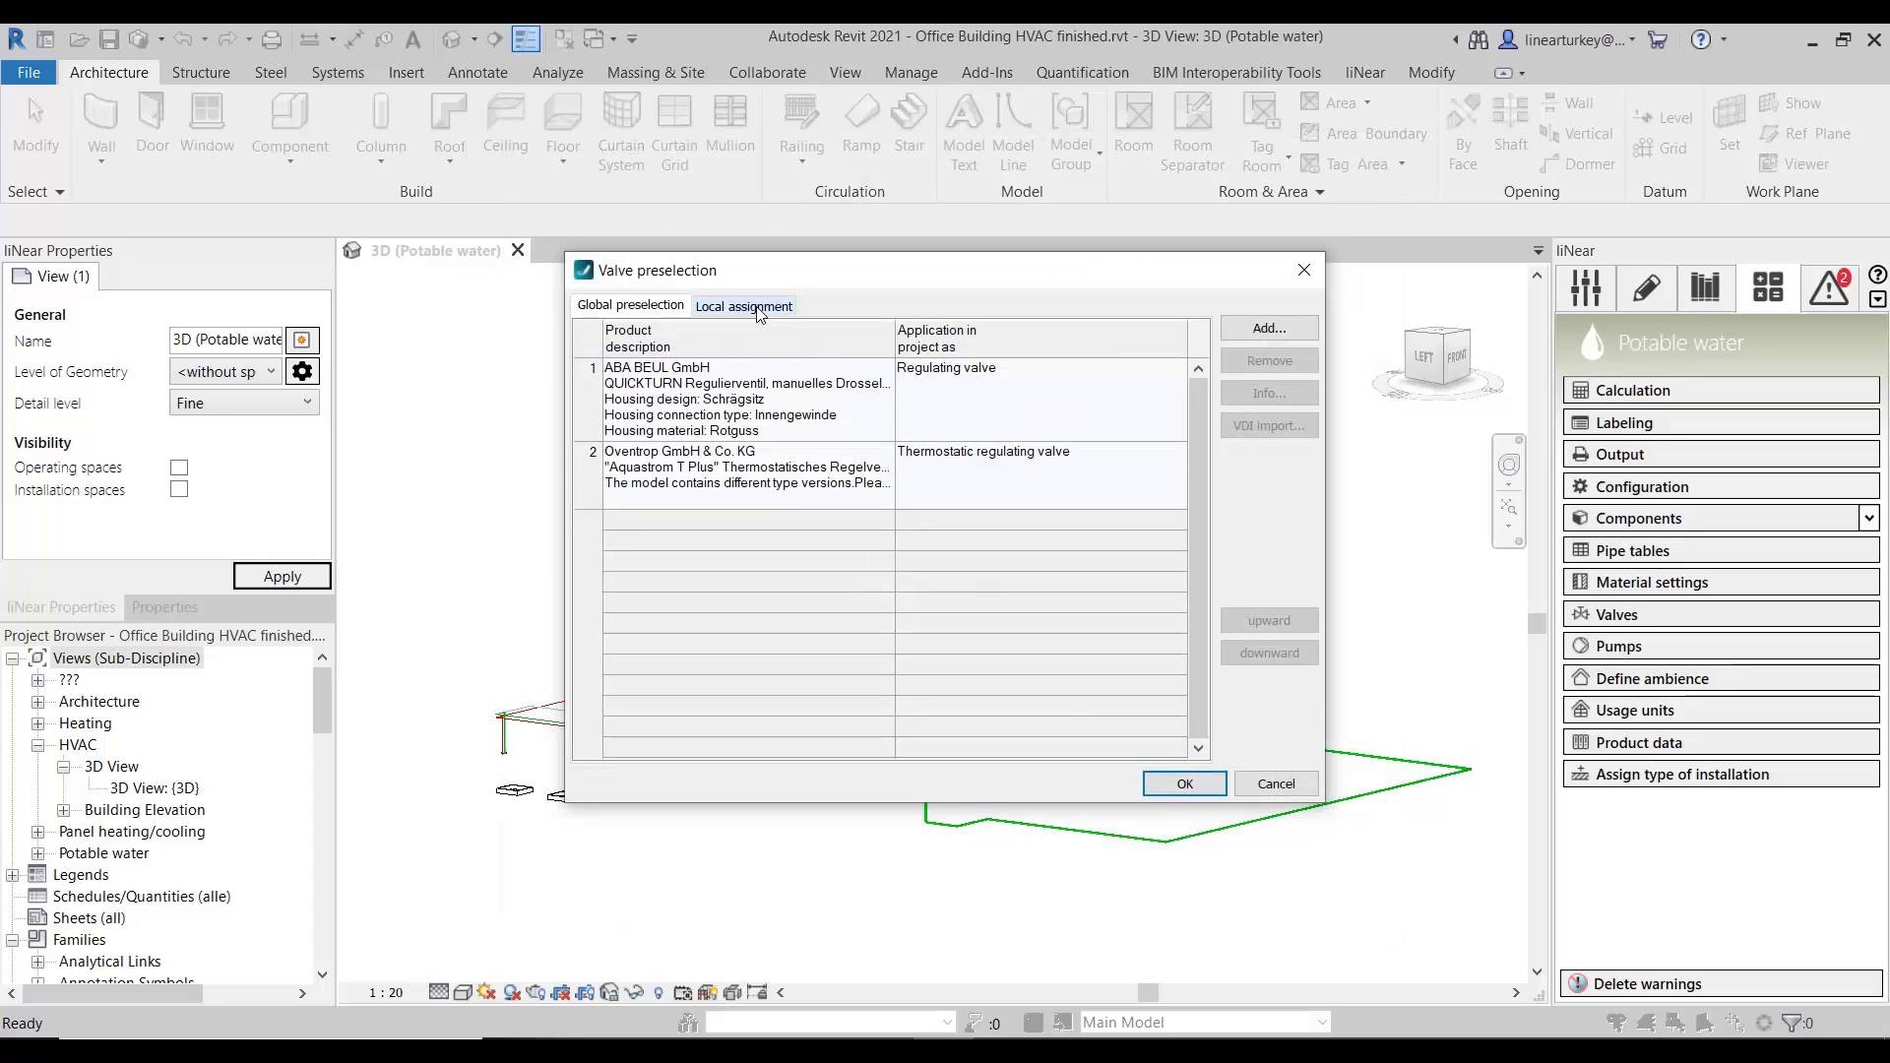
# - View the regulating valve series offered for local assignment, then cancel the selection and the valve preselection
pyautogui.click(758, 308)
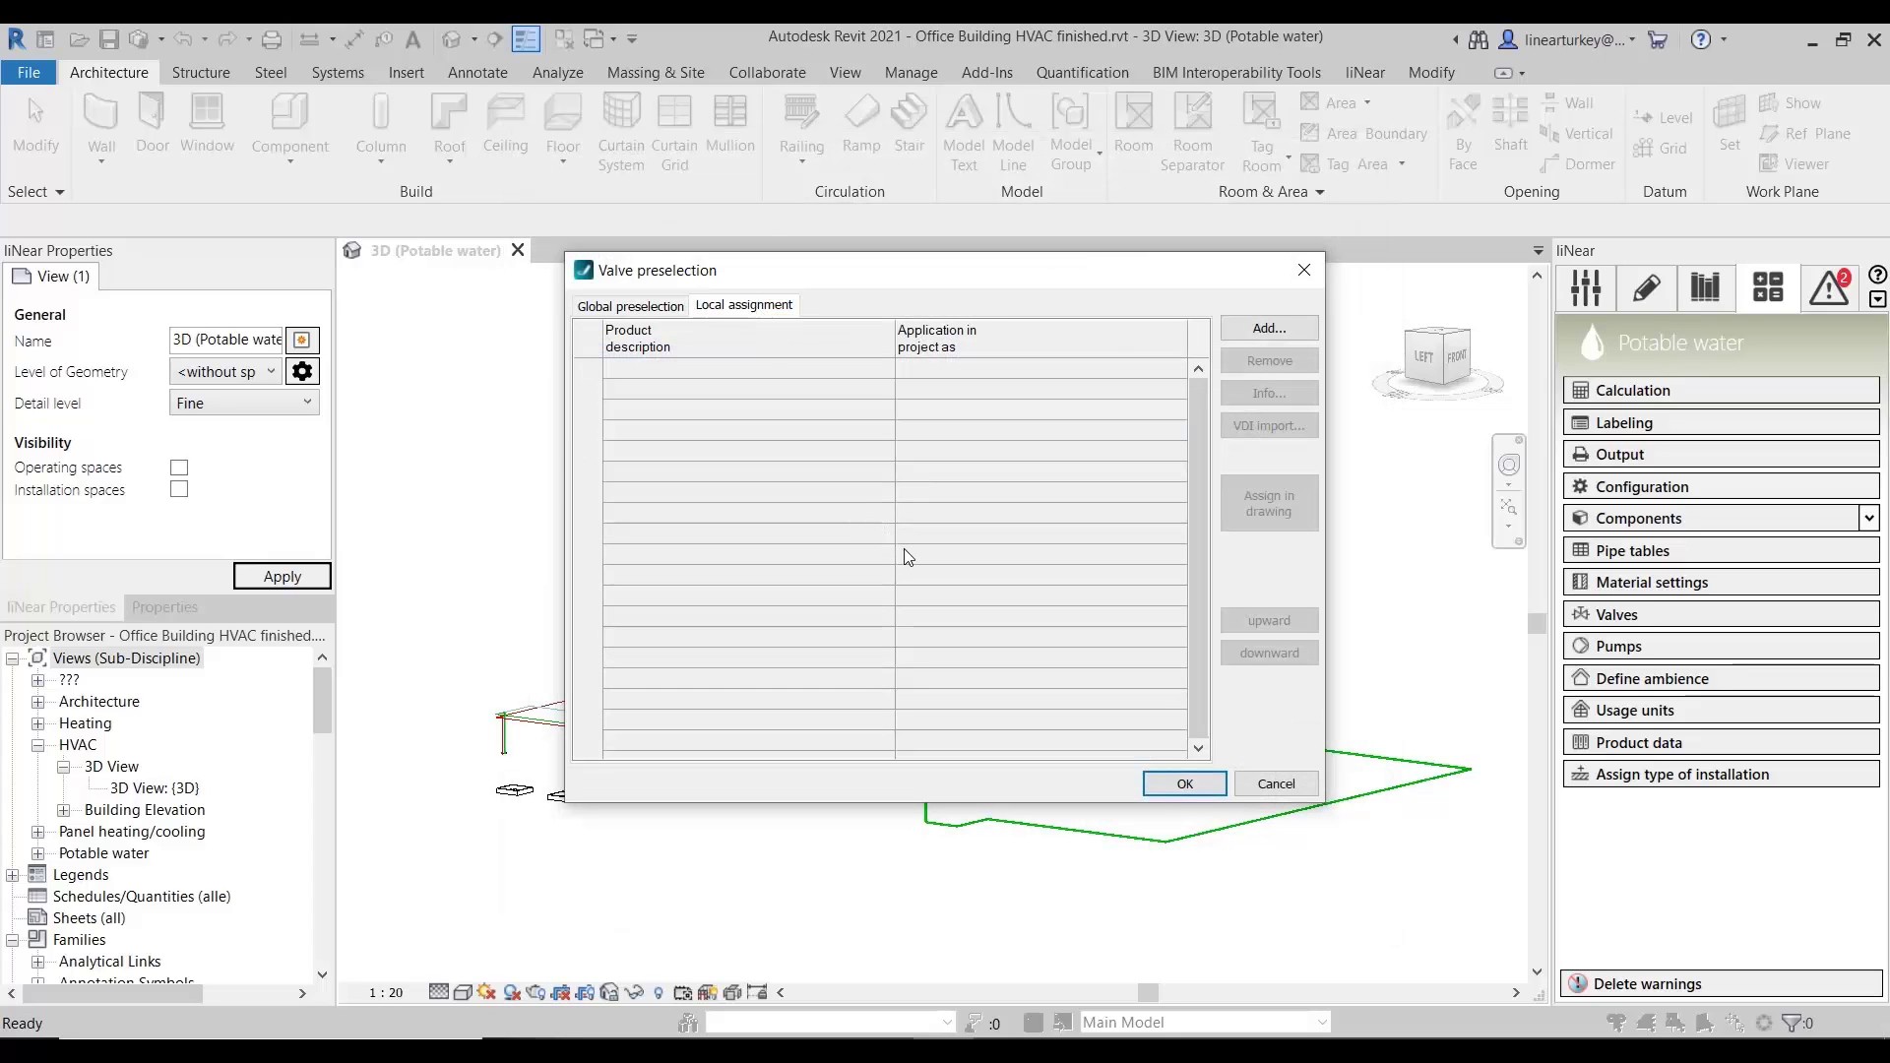
pyautogui.rightClick(932, 558)
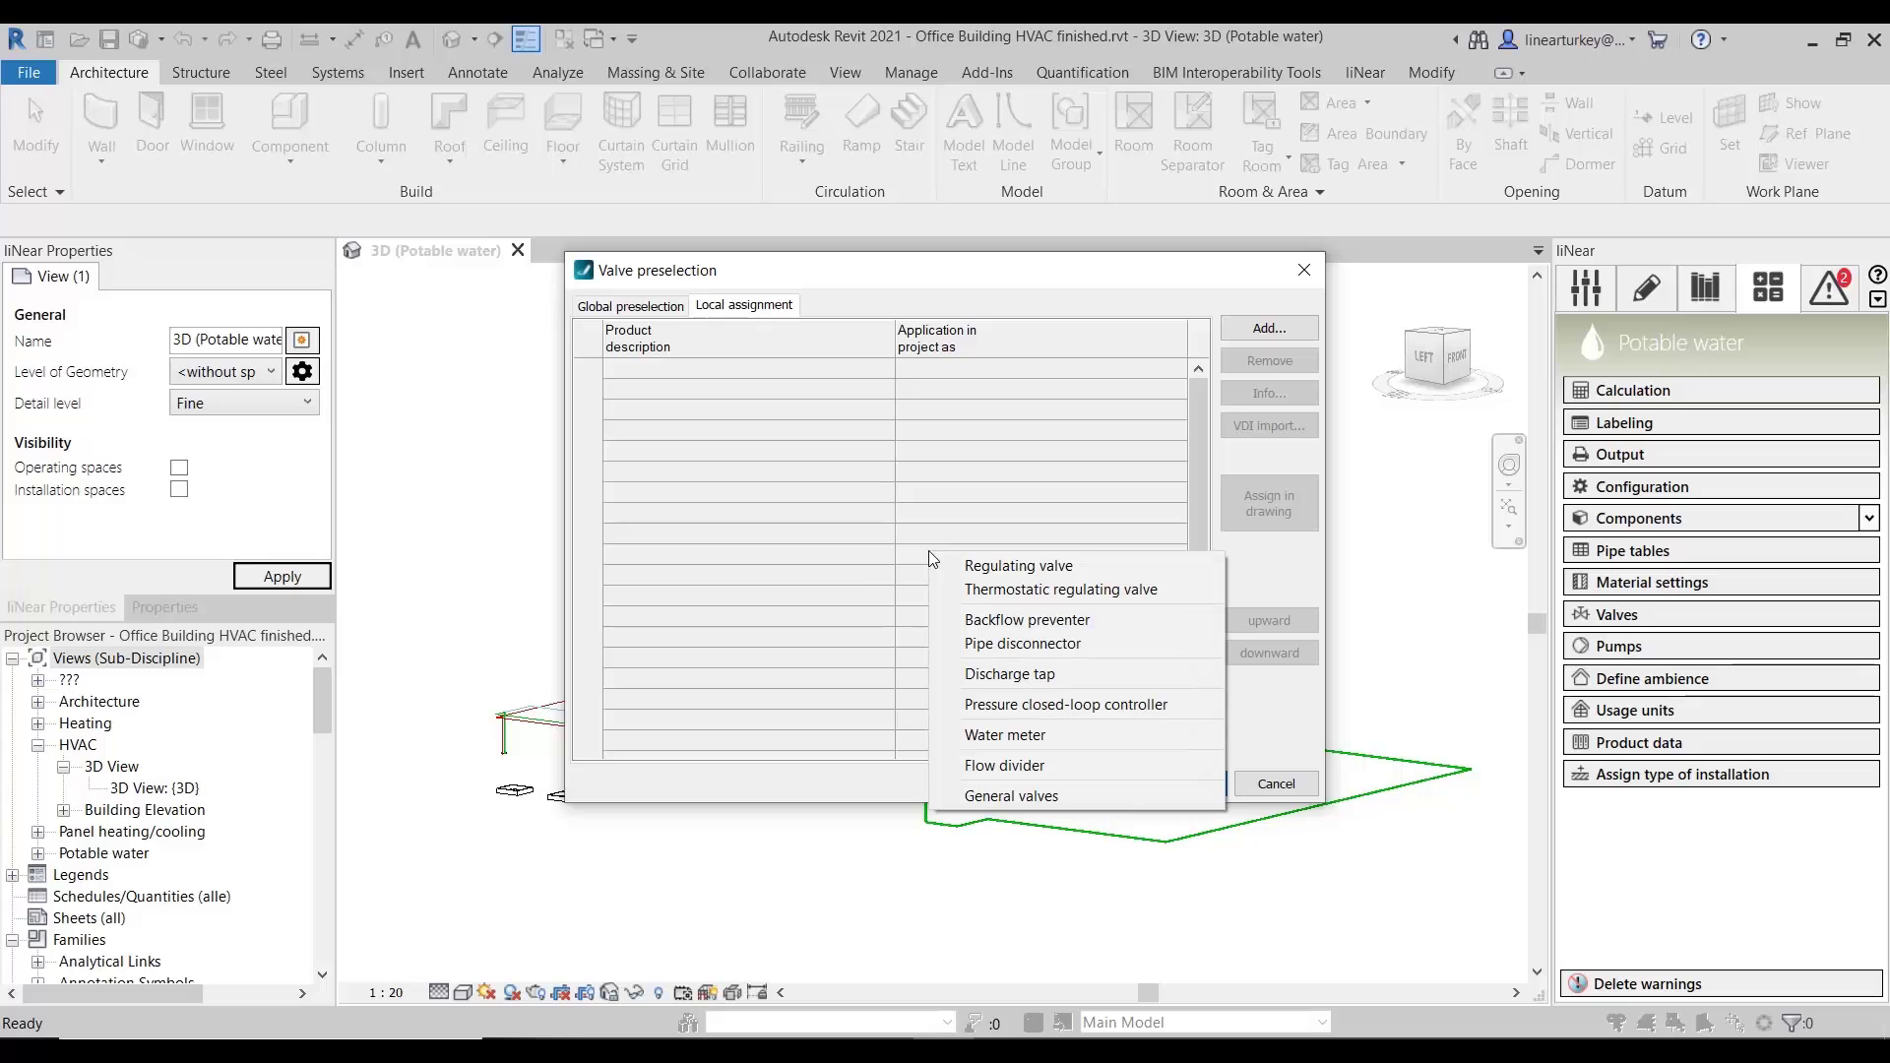
pyautogui.click(994, 565)
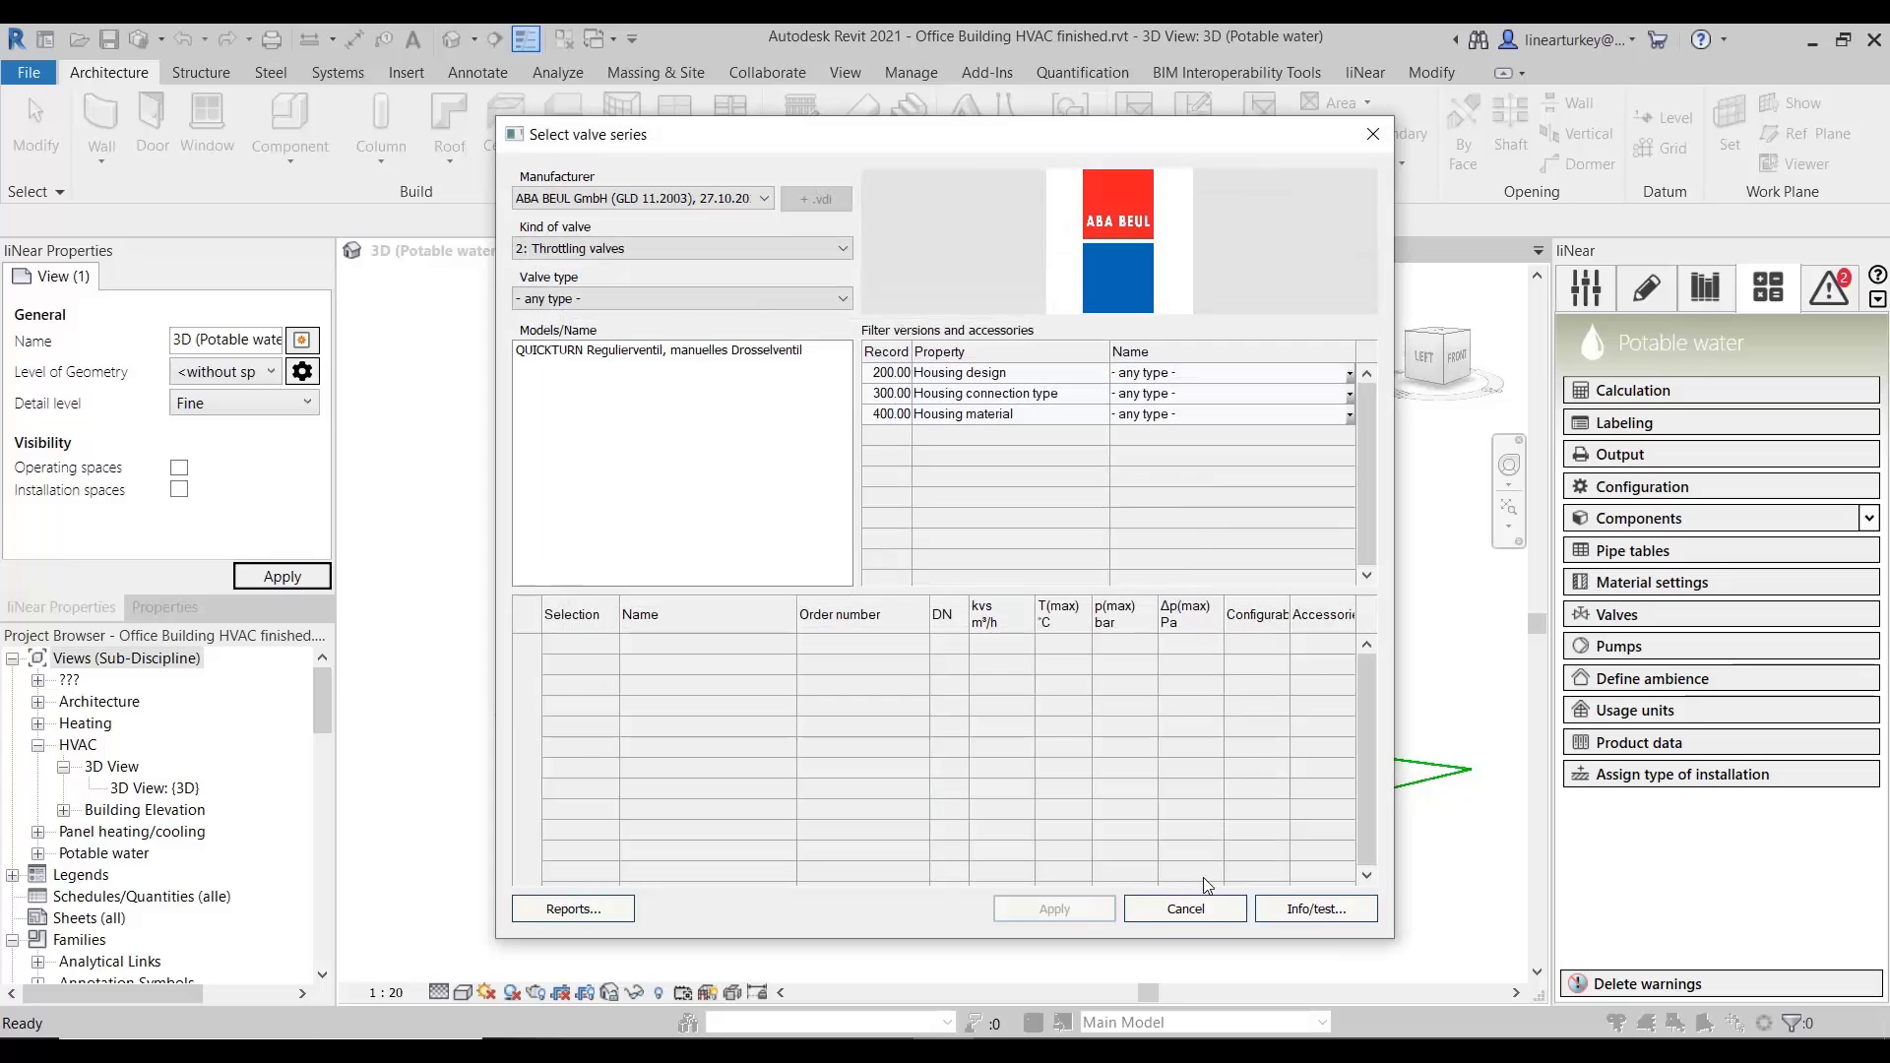
pyautogui.click(1208, 906)
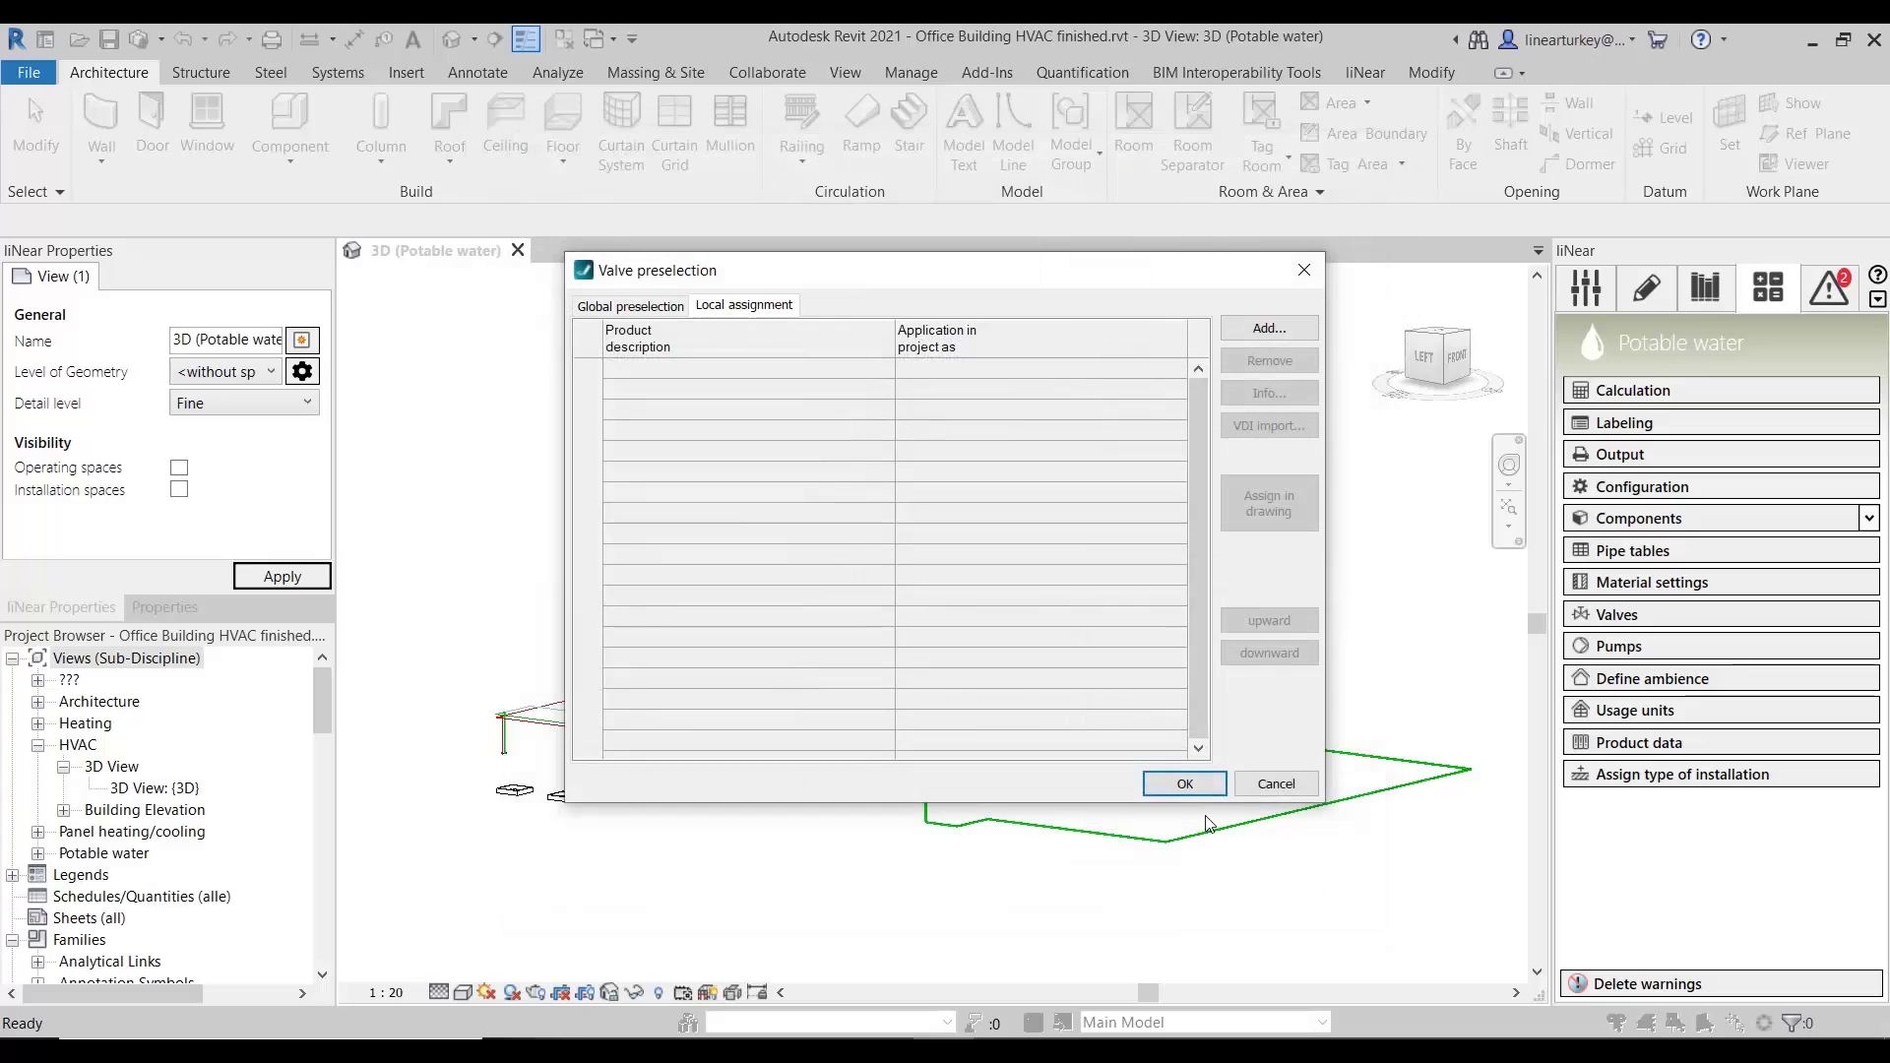
pyautogui.click(1264, 787)
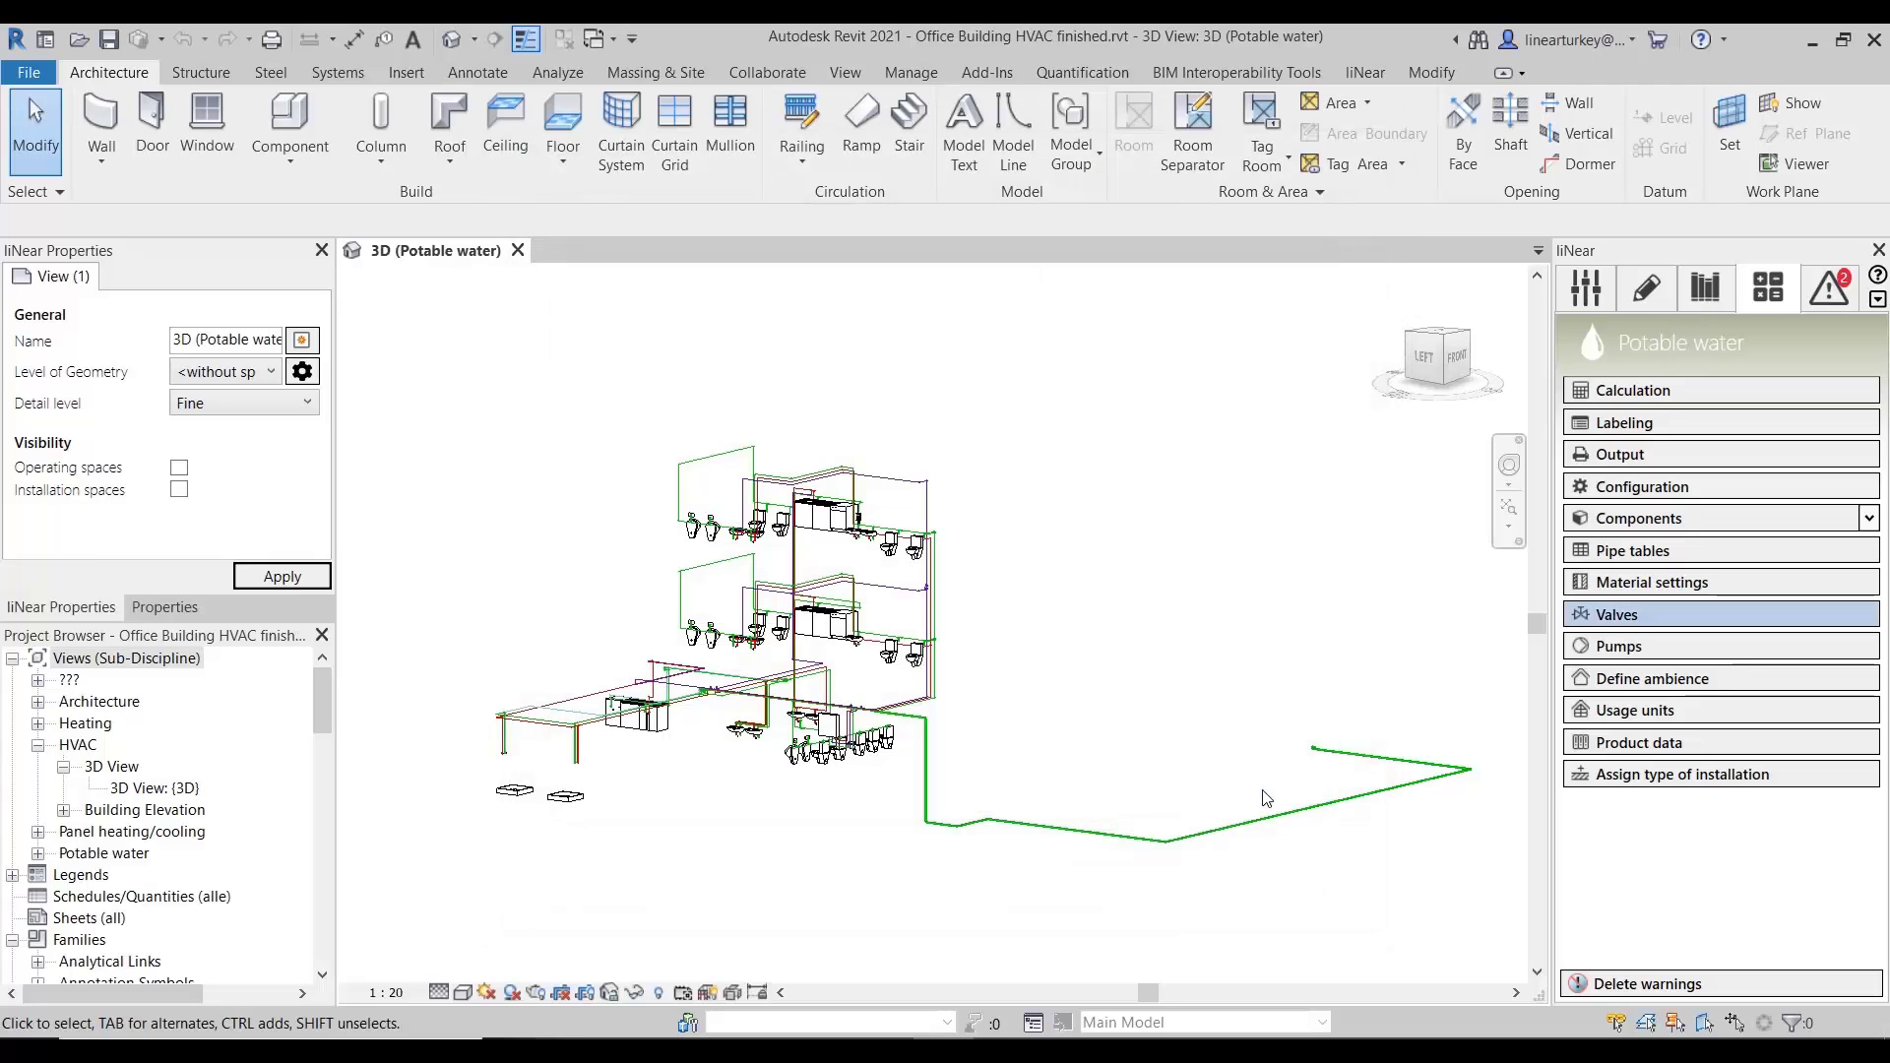
# - Compare the characteristic curves of several Grundfos UP, UPS (B) (N) pumps in the pump selection, then cancel without assigning one
pyautogui.click(1639, 644)
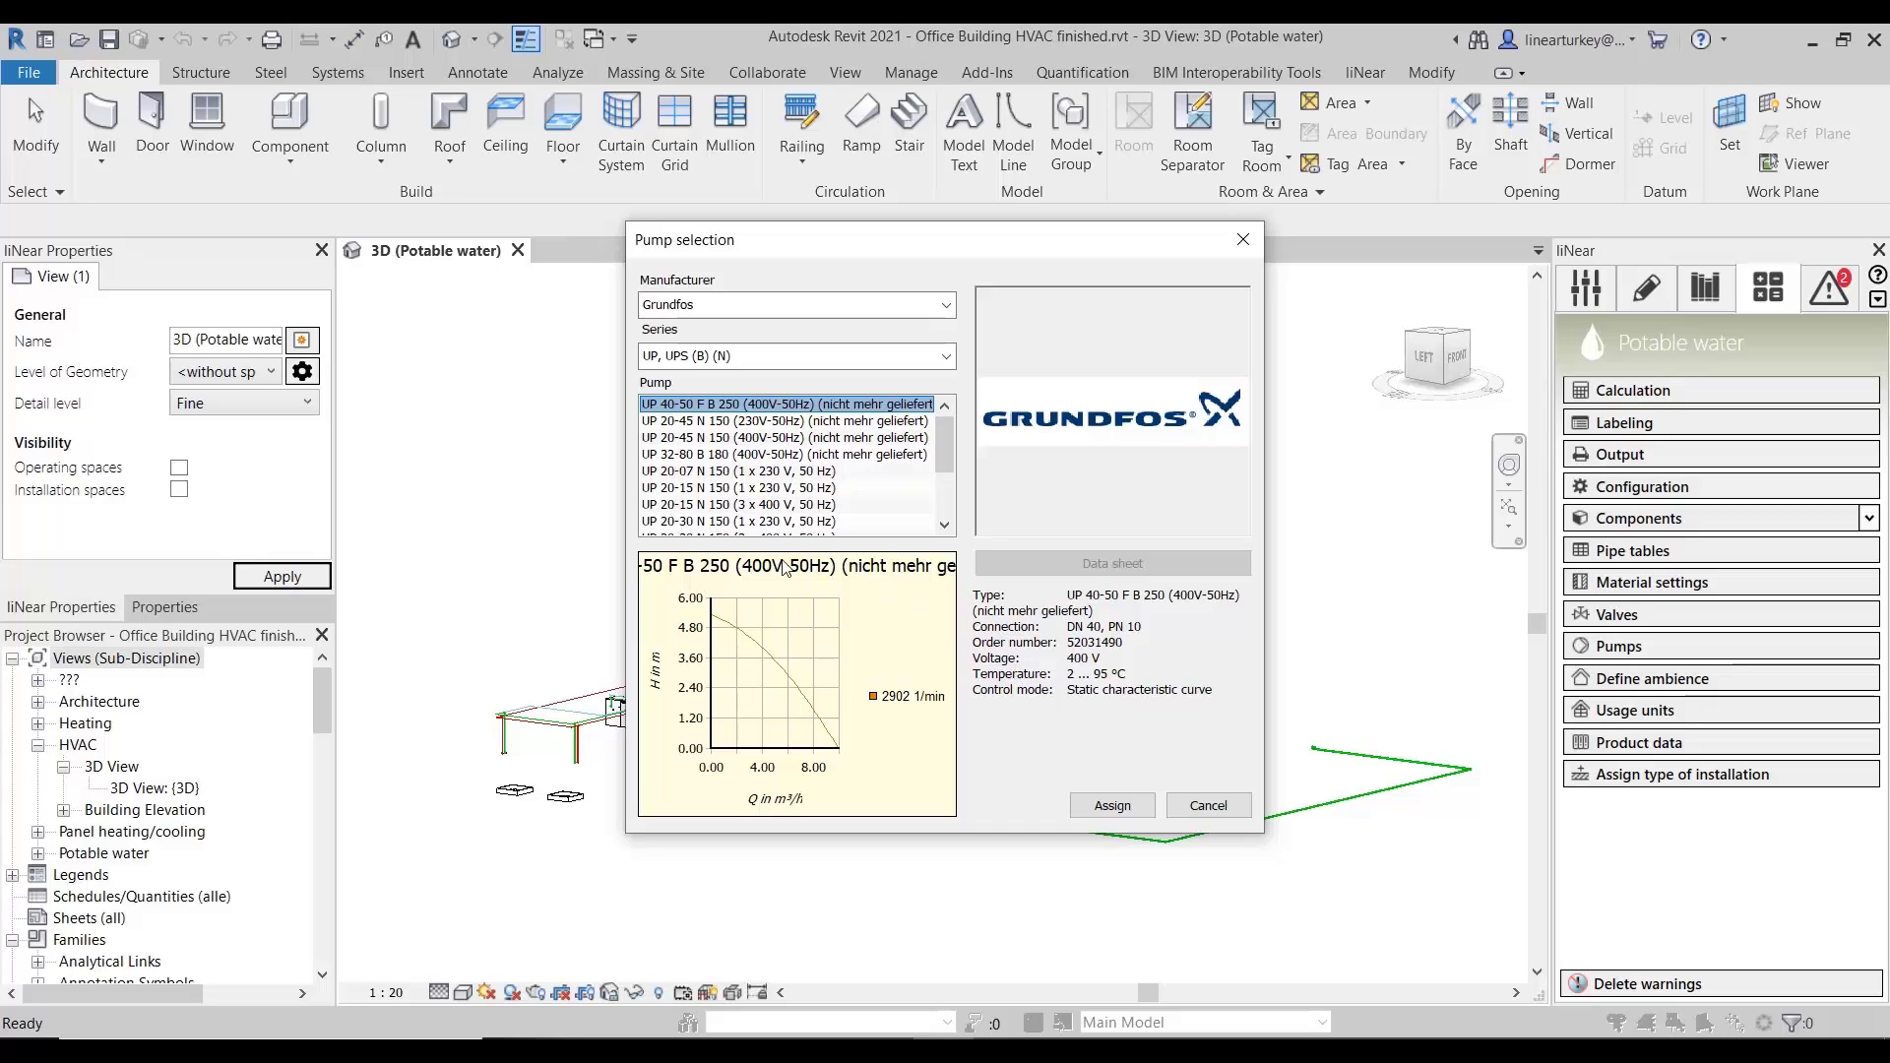
pyautogui.click(735, 439)
pyautogui.click(733, 471)
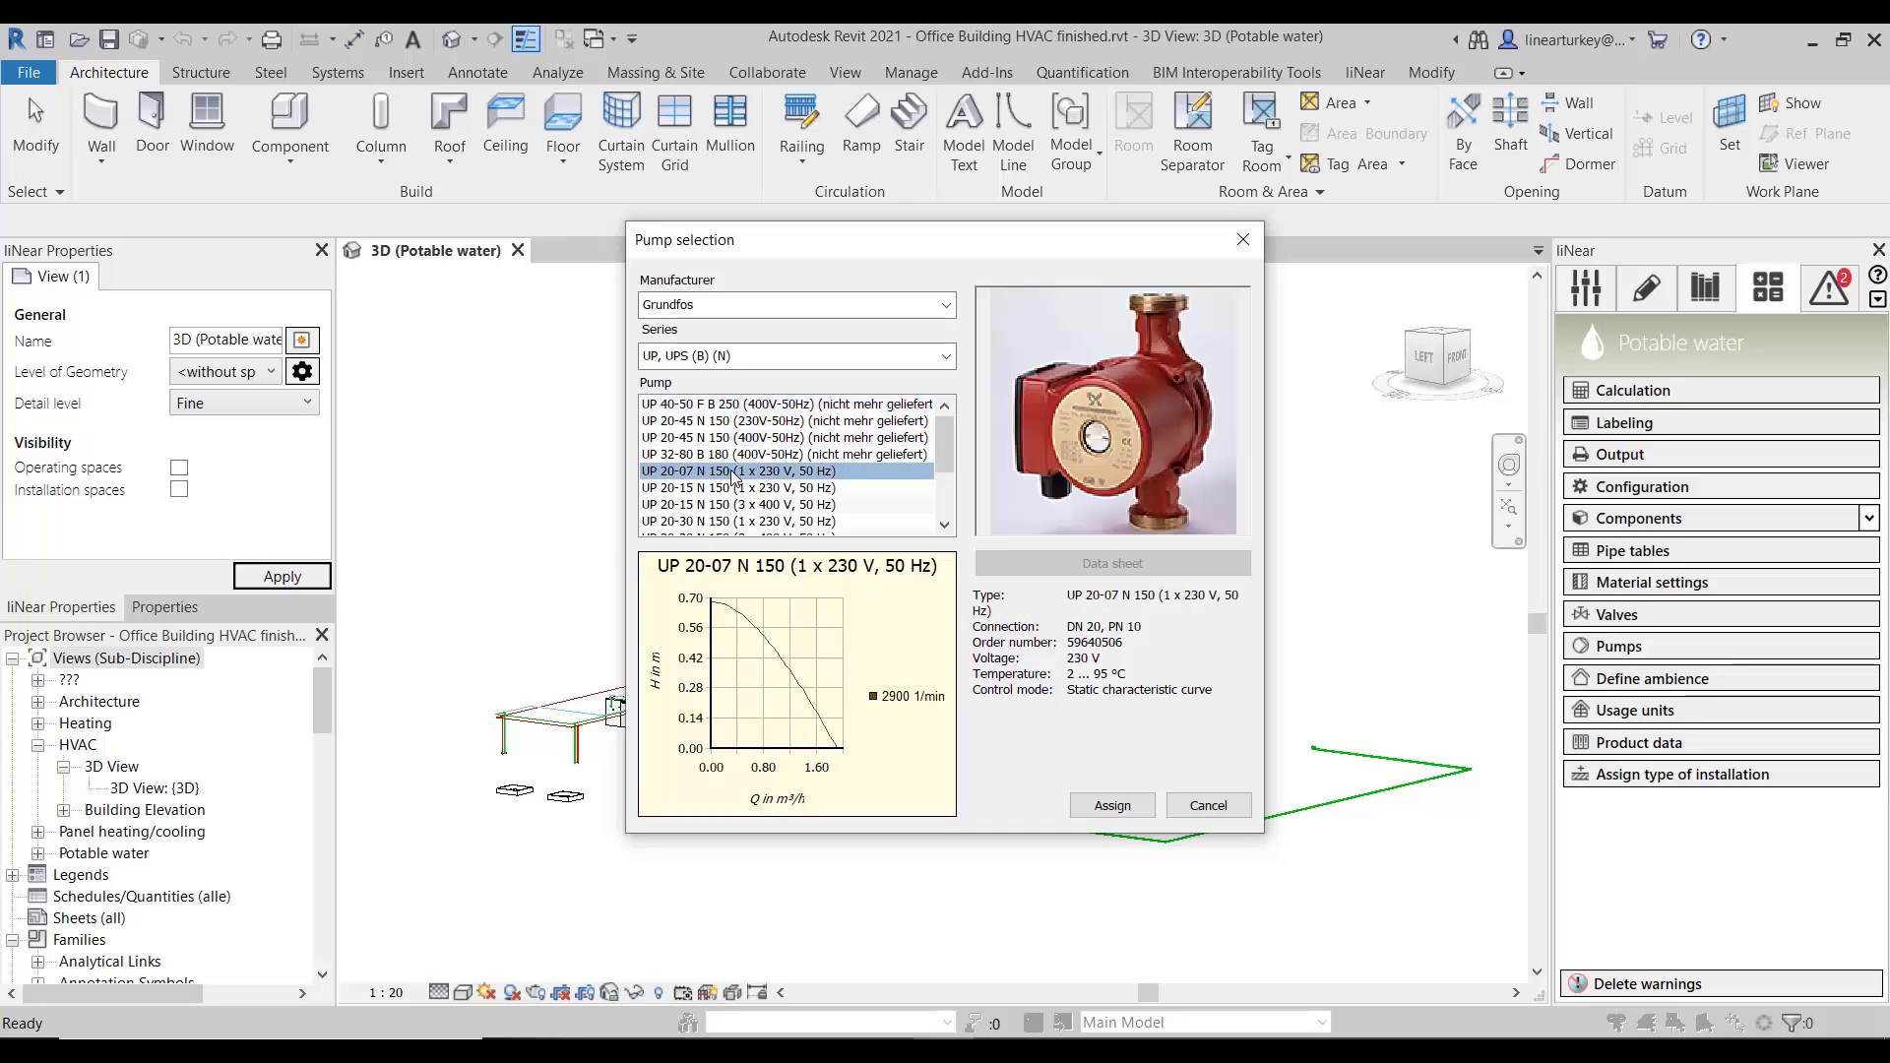
pyautogui.click(732, 505)
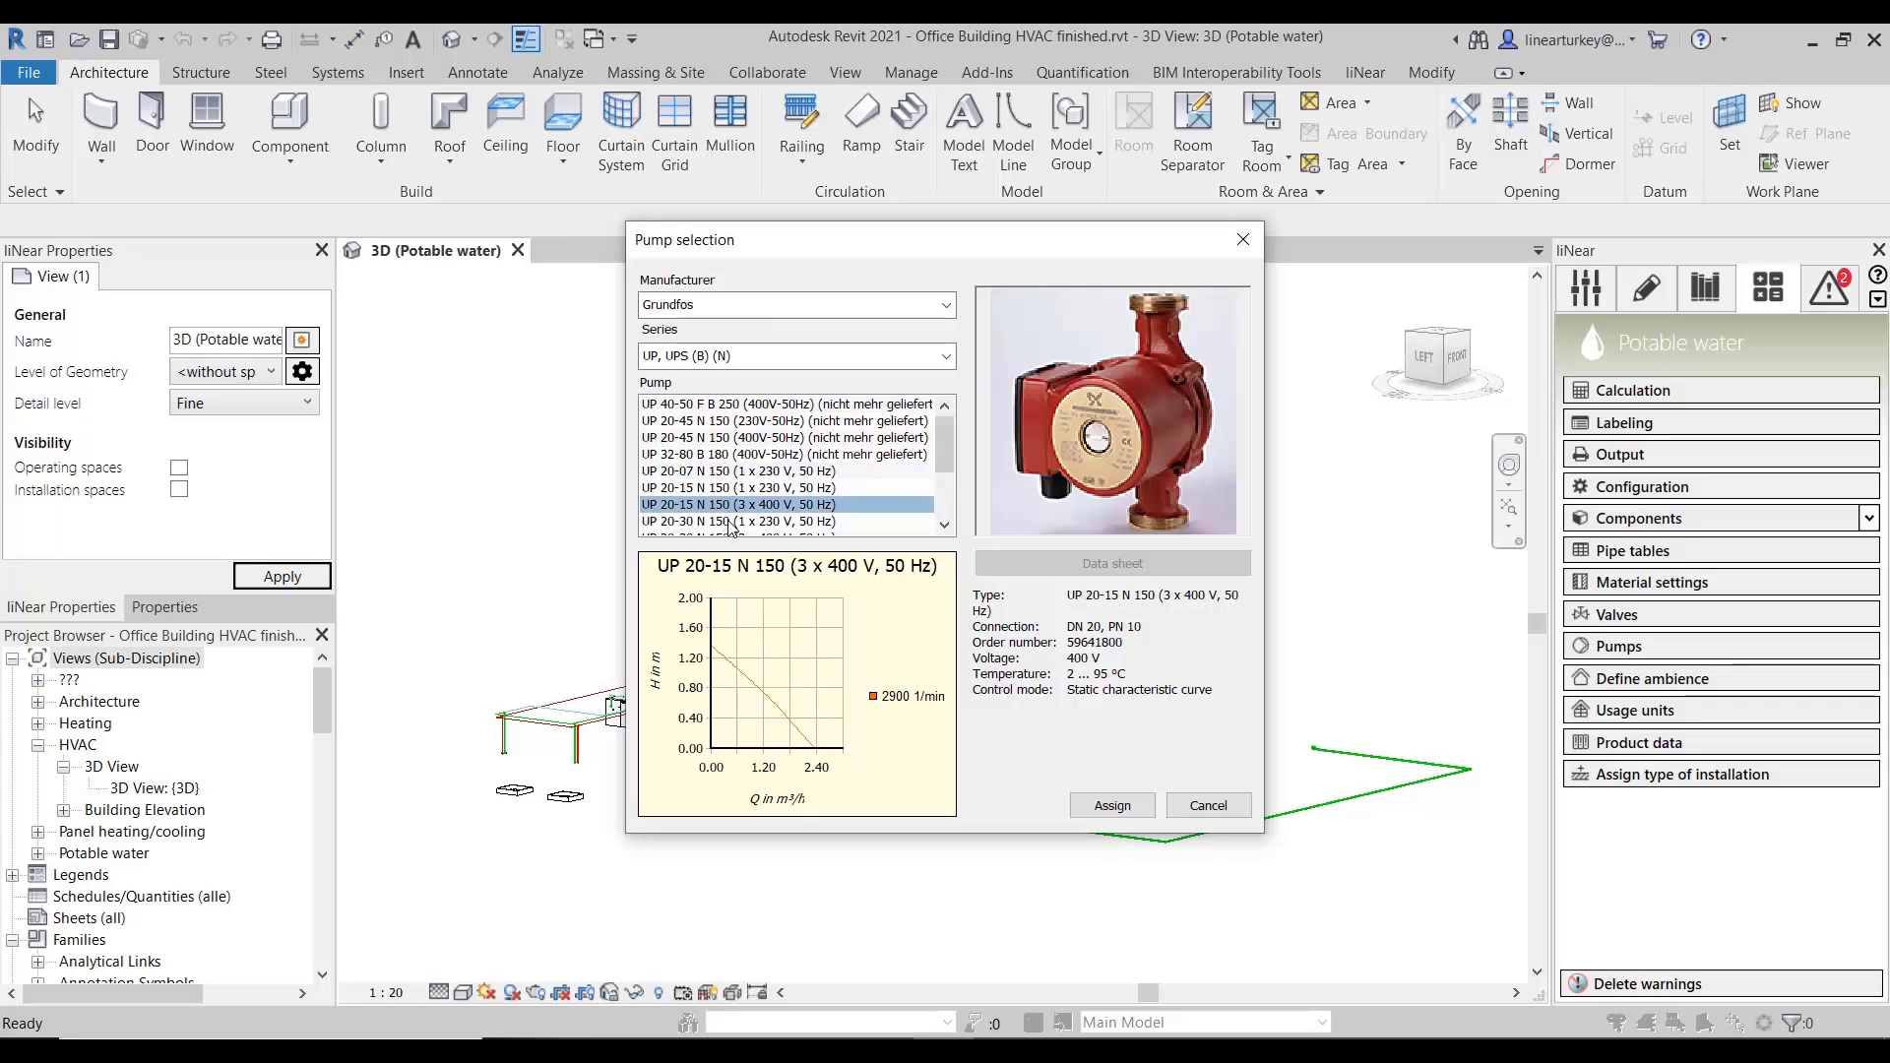
pyautogui.click(732, 522)
pyautogui.click(733, 488)
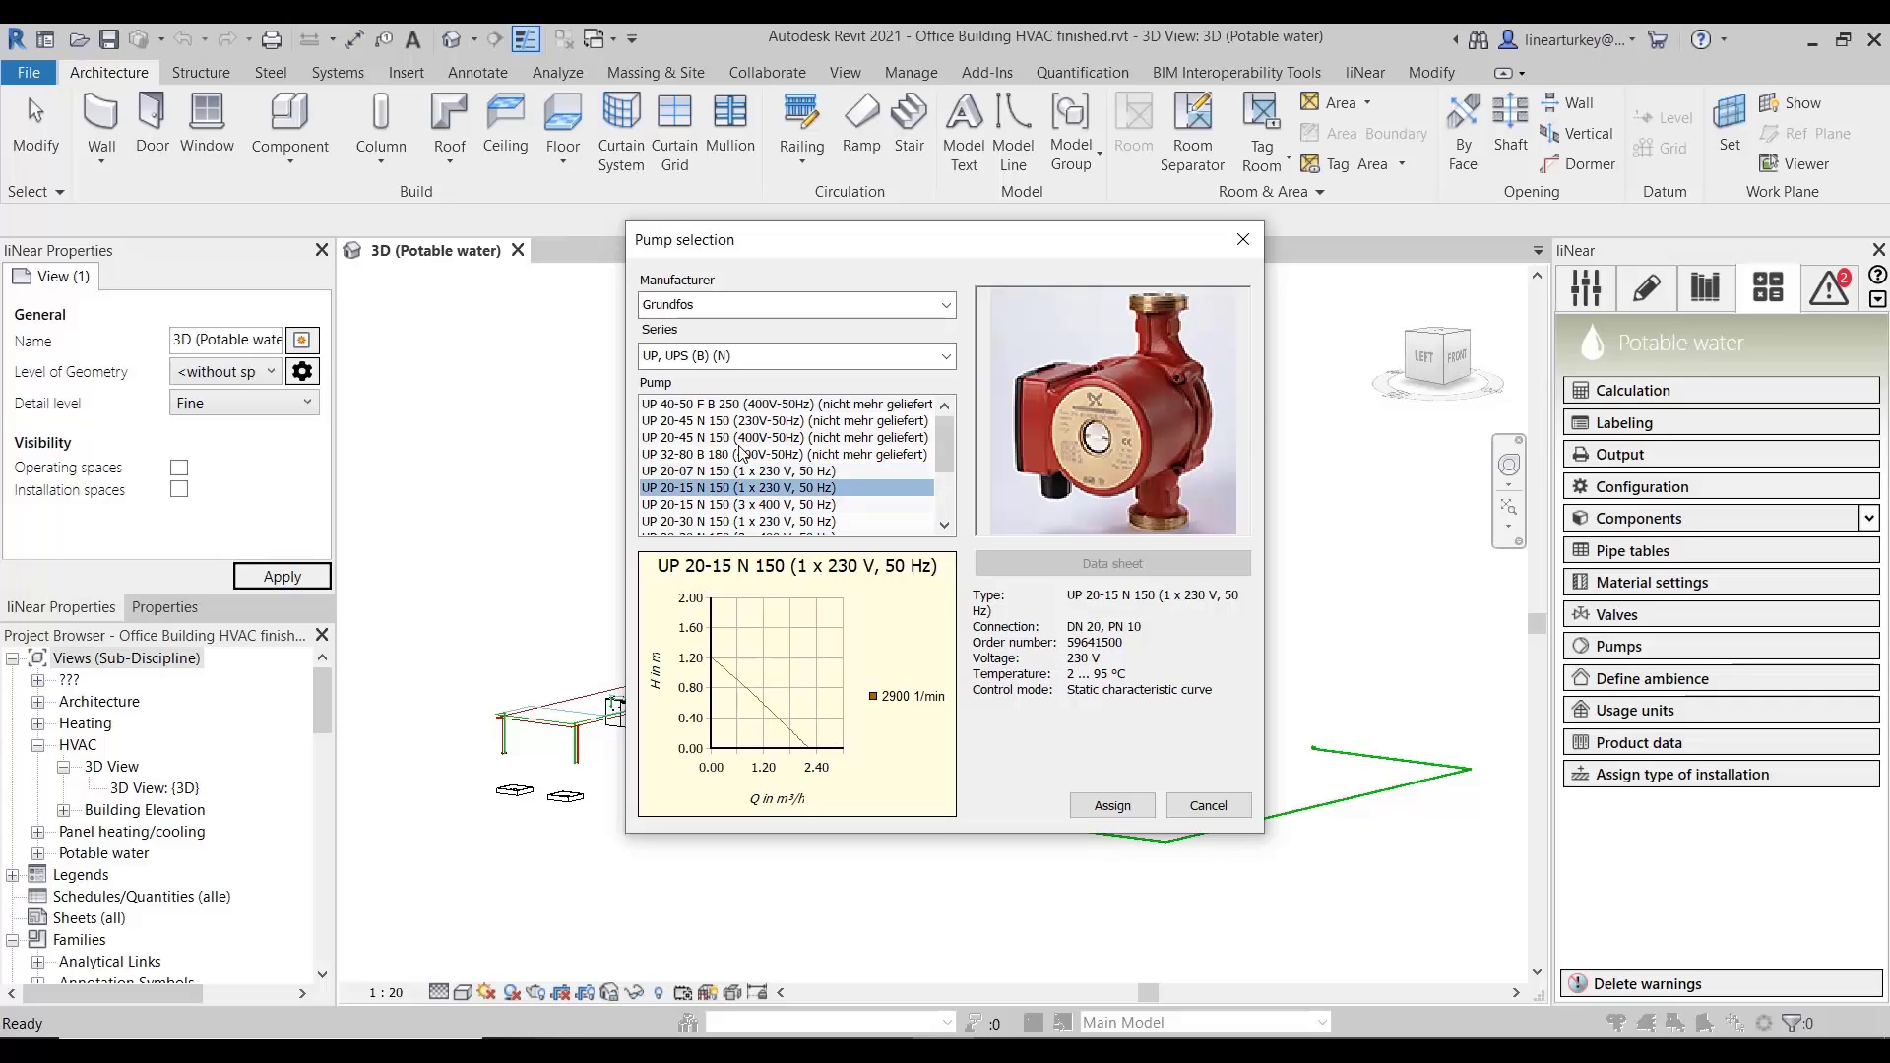
pyautogui.click(739, 441)
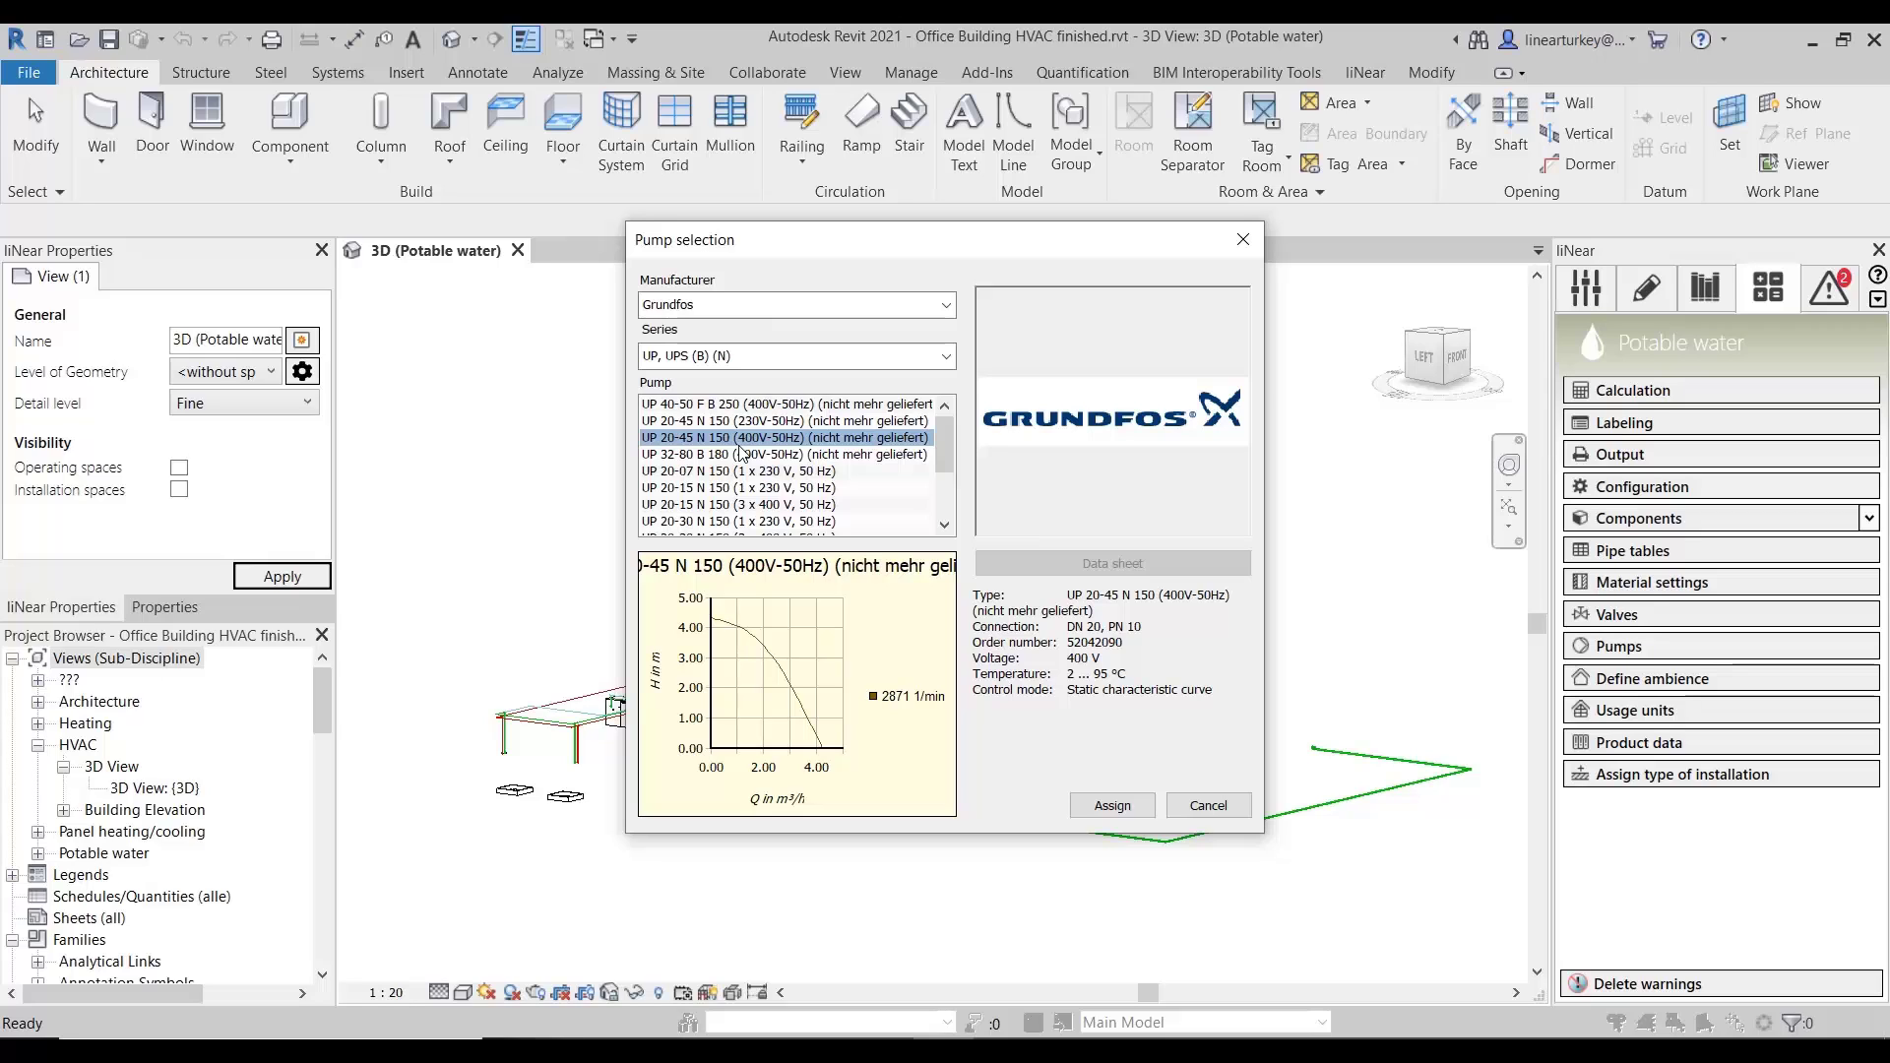
pyautogui.click(1209, 806)
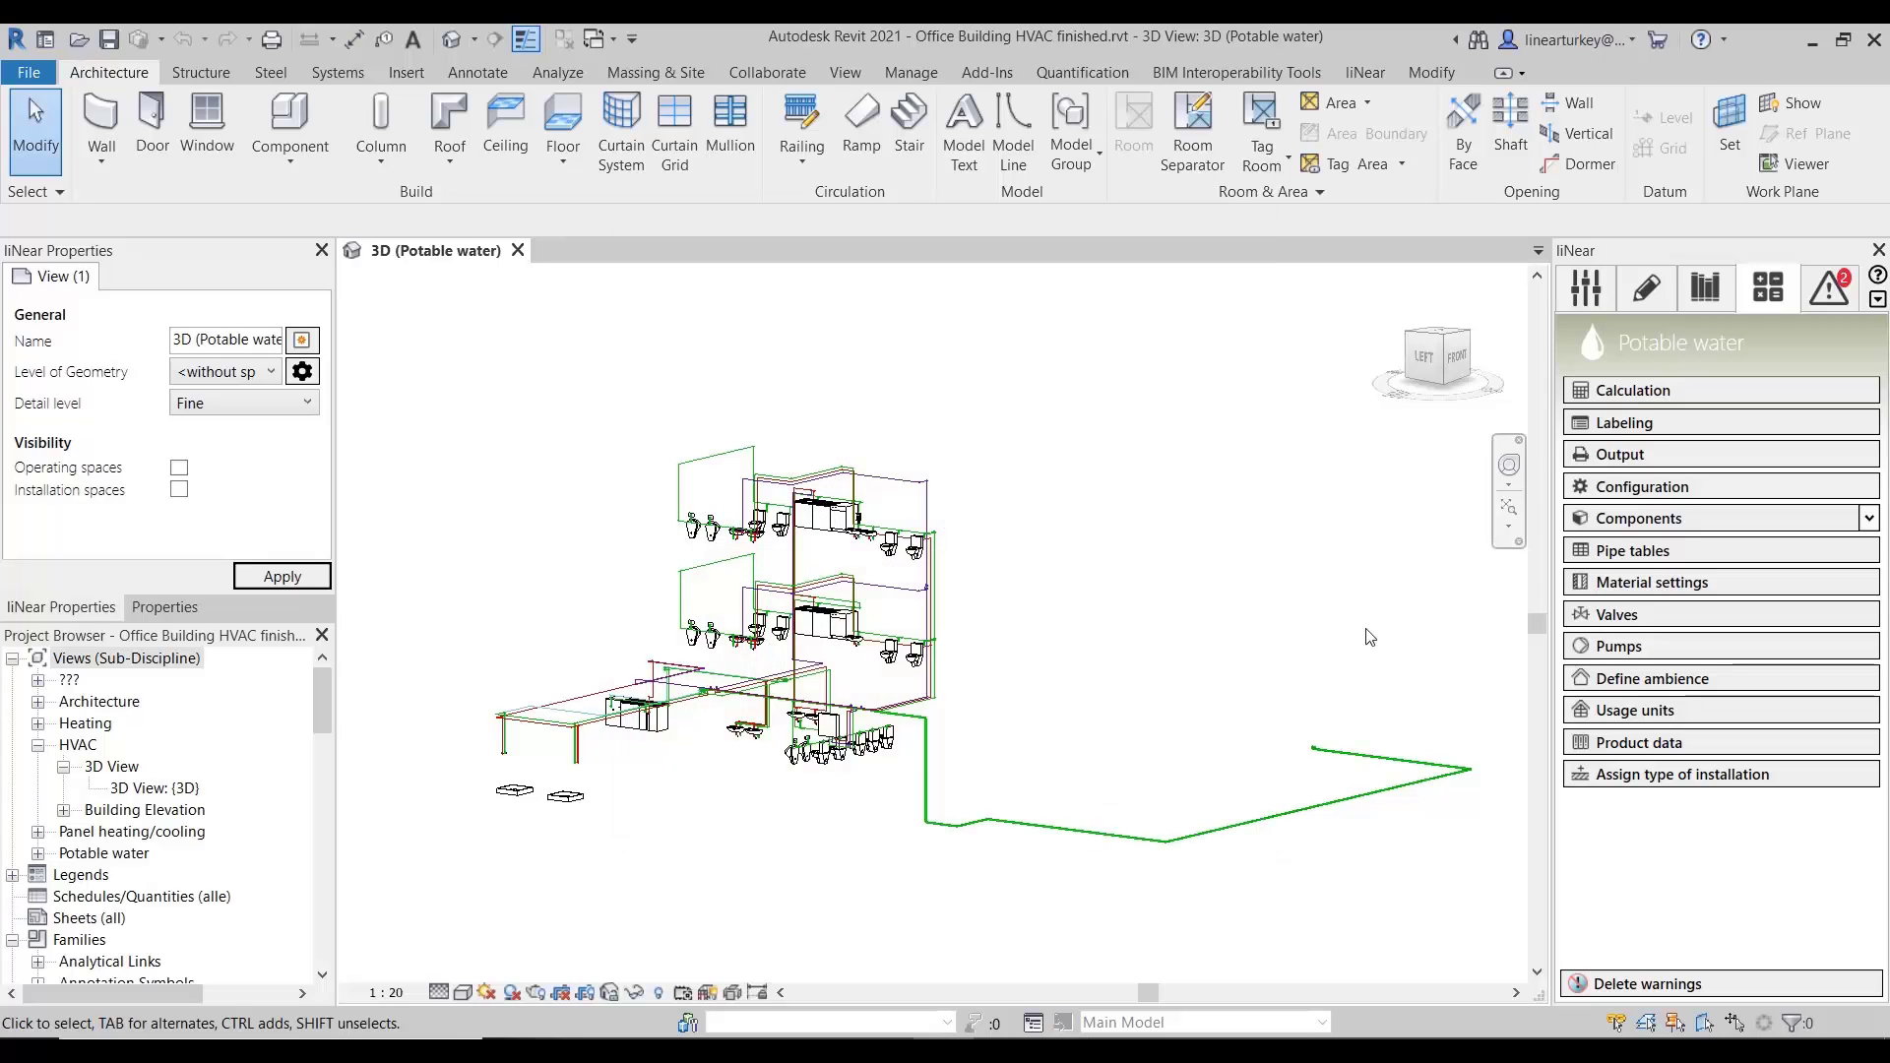
# - Include the Material items in the potable water output alongside the other print items and preview the printout in English
pyautogui.click(1650, 455)
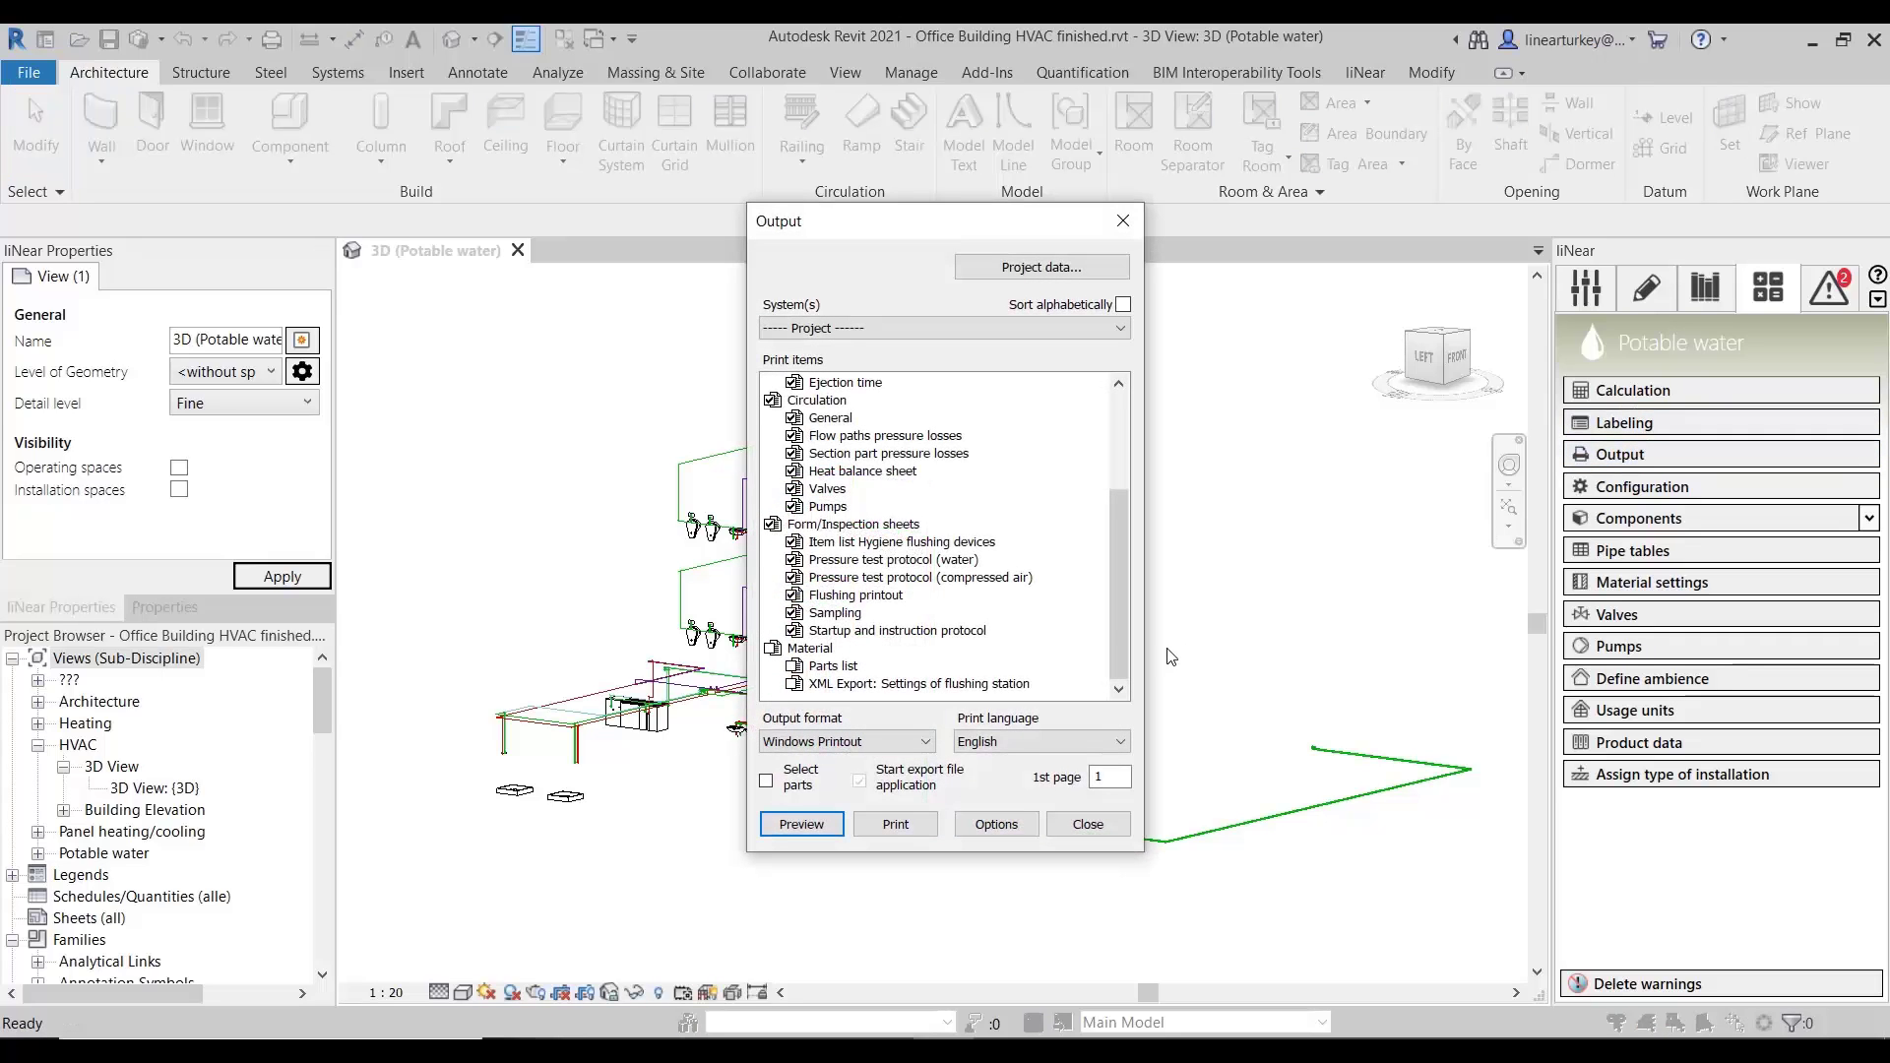
pyautogui.click(768, 649)
pyautogui.scroll(3, 817, 591)
pyautogui.click(794, 524)
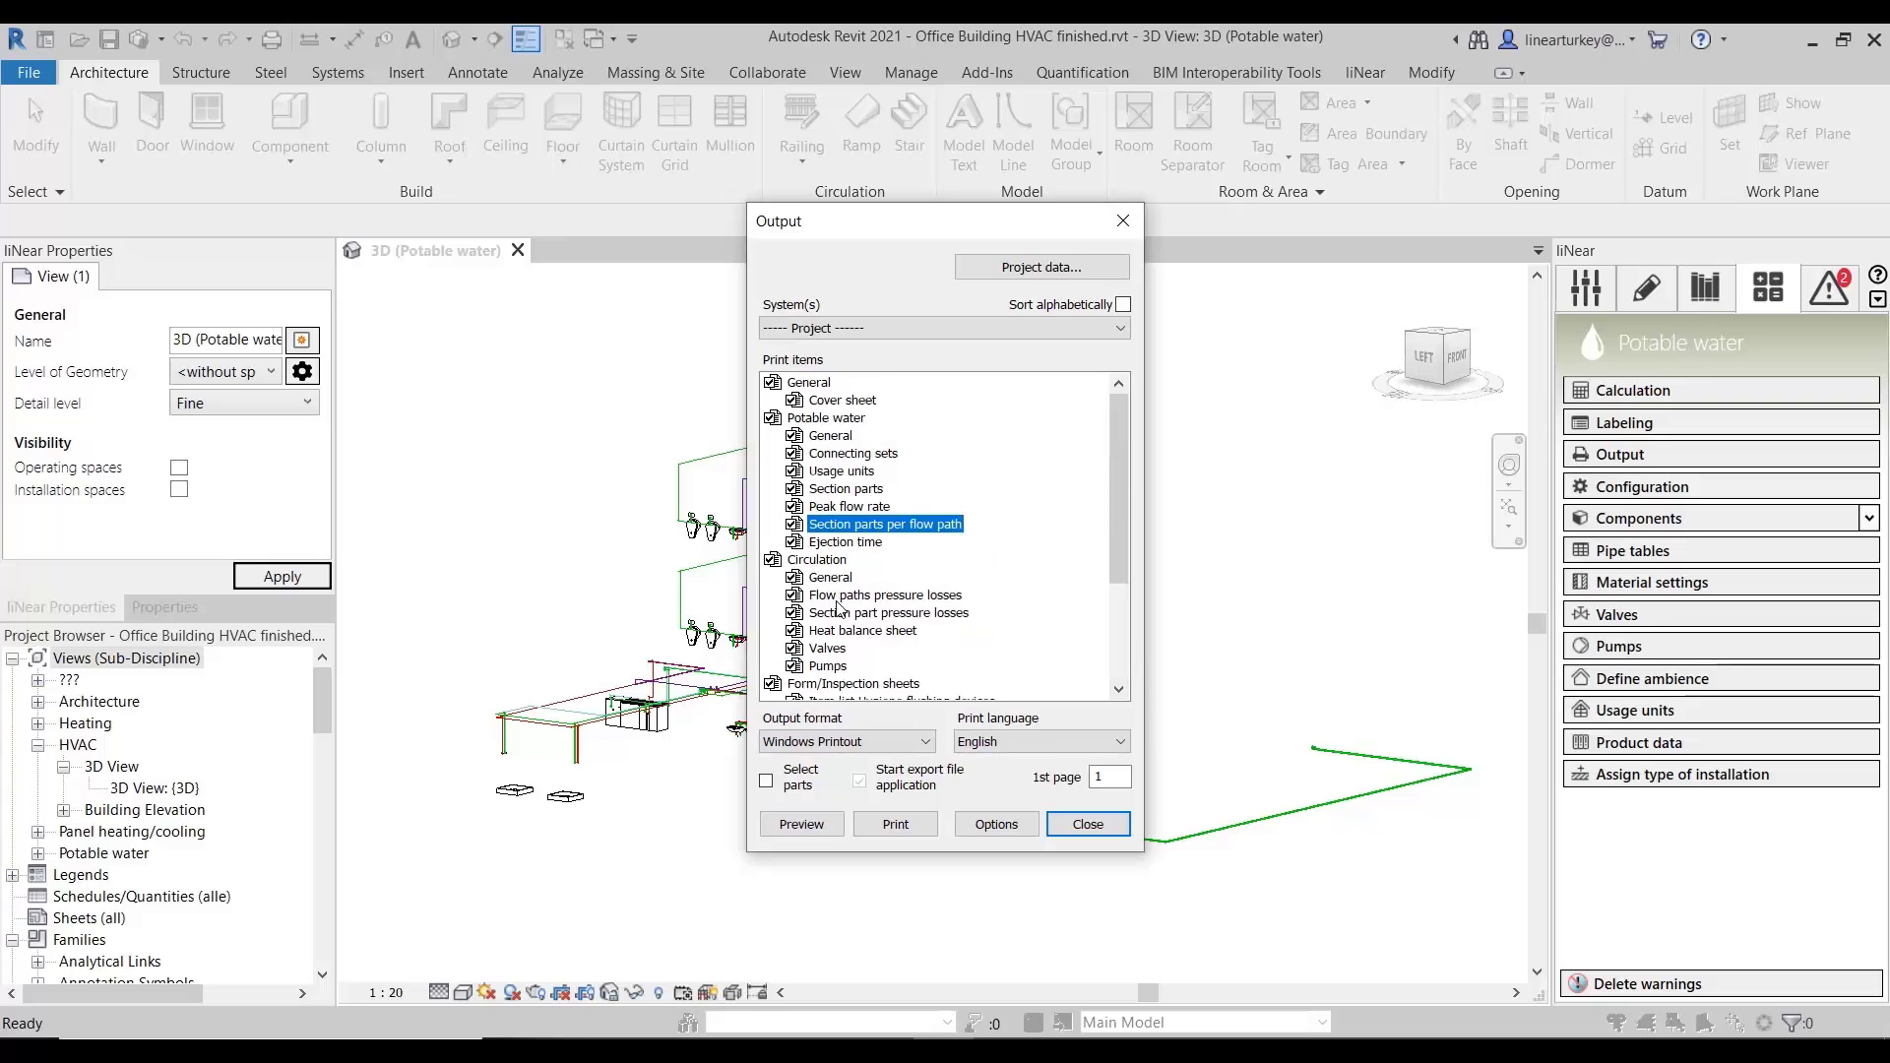
pyautogui.click(802, 827)
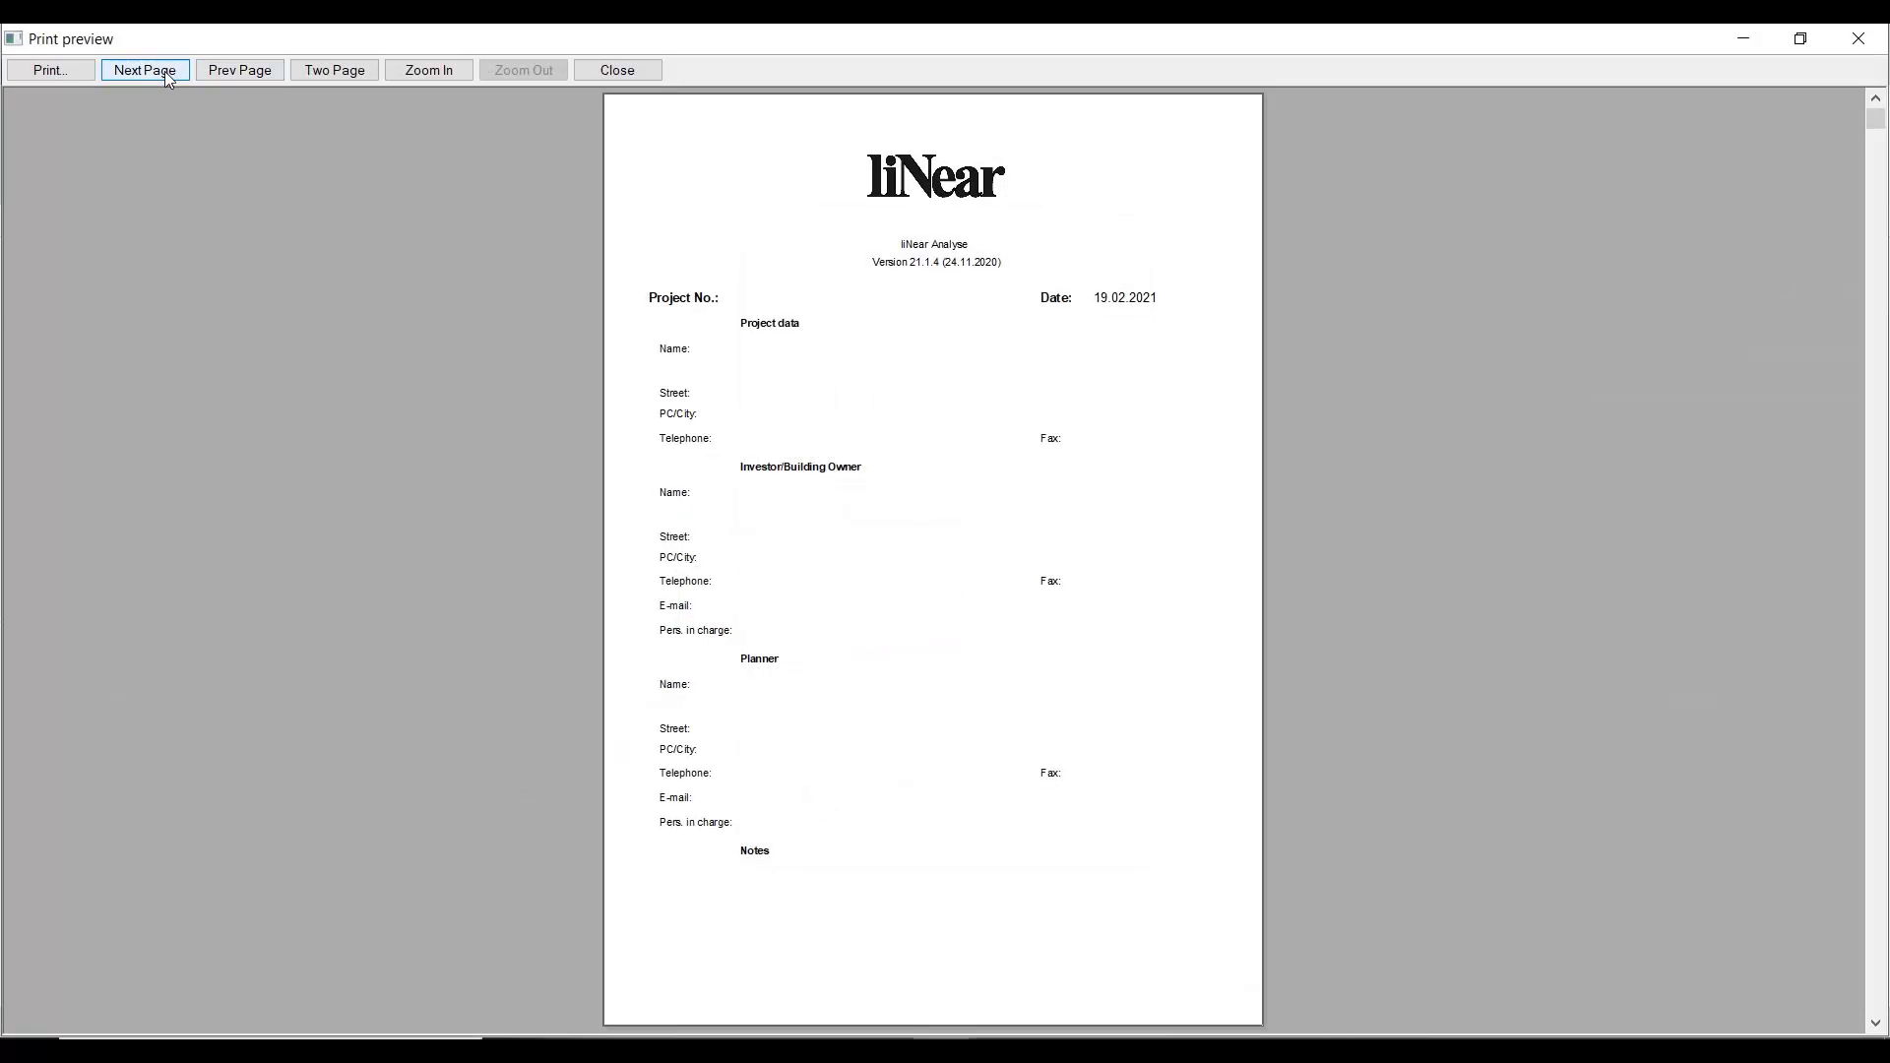
# - Examine the preview's pressure balance sheet, unfavorable flow path dimensioning, discharge valve list, flow path pressure losses and usage unit overview
pyautogui.click(145, 70)
pyautogui.click(145, 70)
pyautogui.click(145, 70)
pyautogui.click(145, 70)
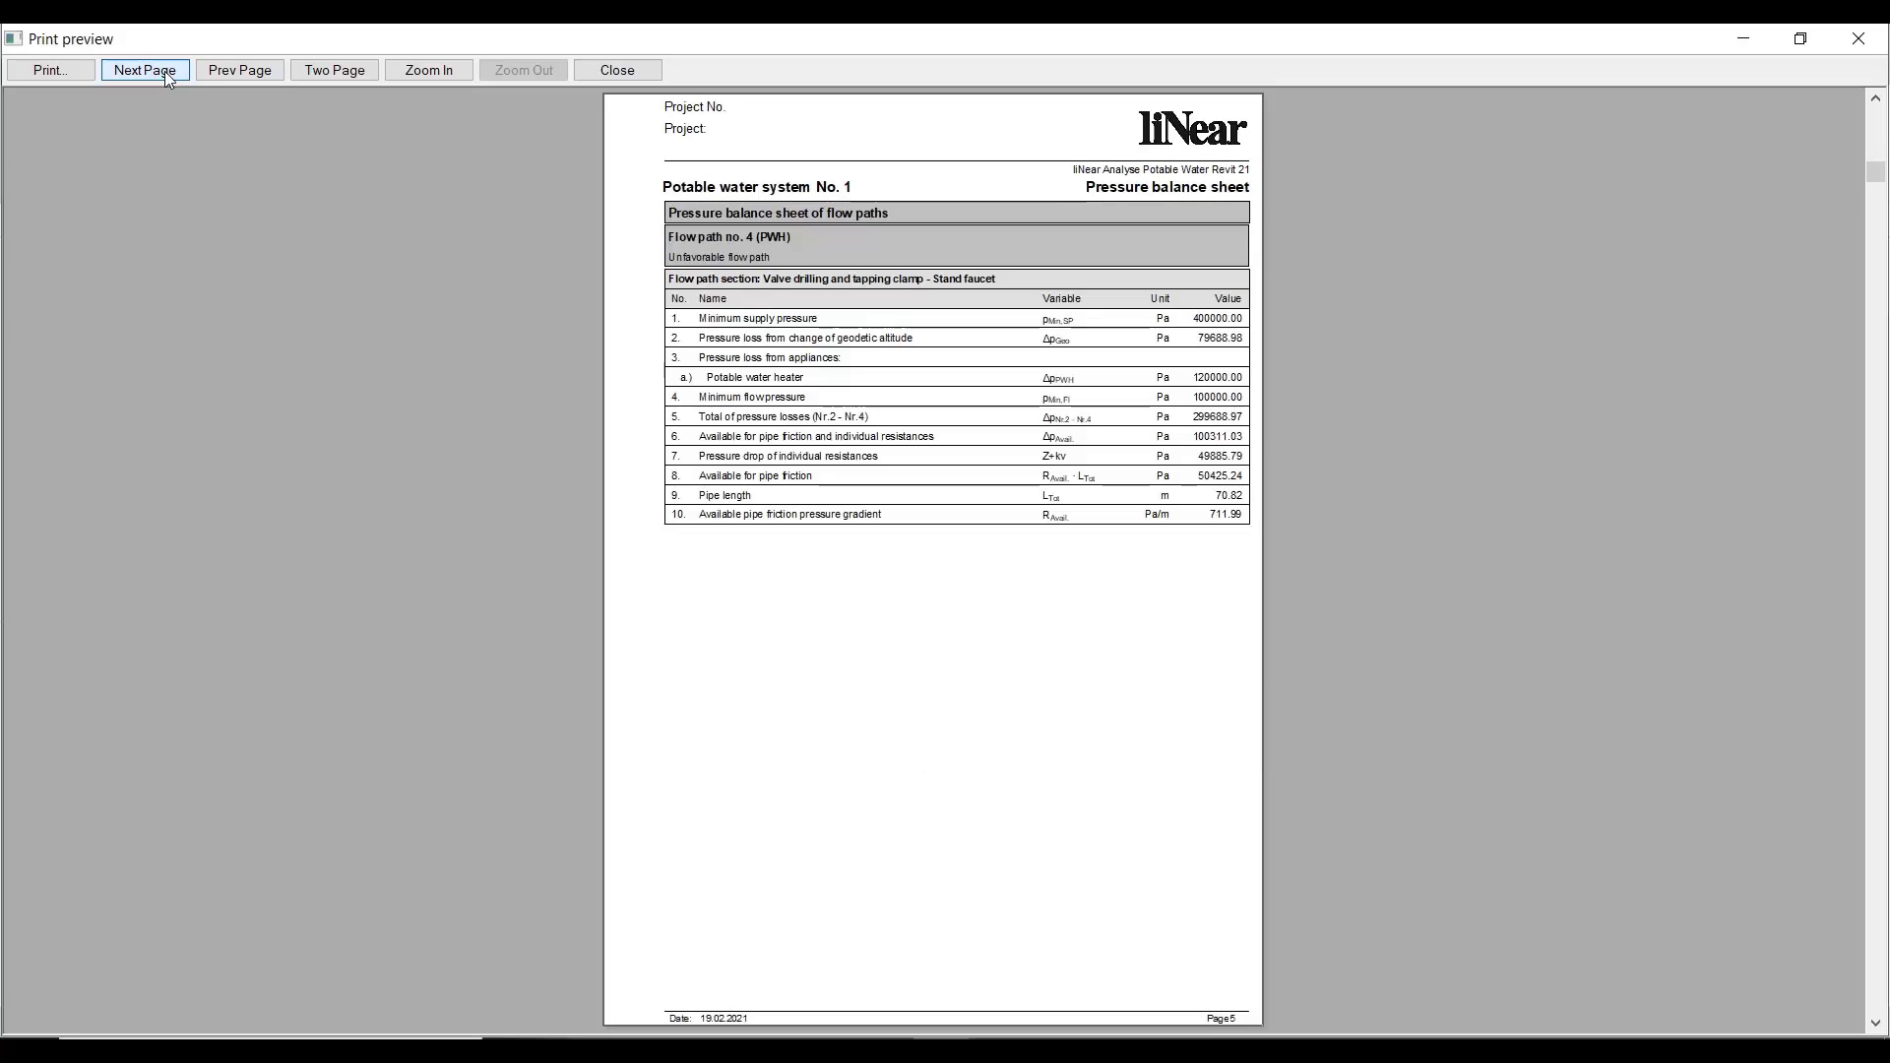
pyautogui.click(164, 71)
pyautogui.click(164, 71)
pyautogui.click(163, 71)
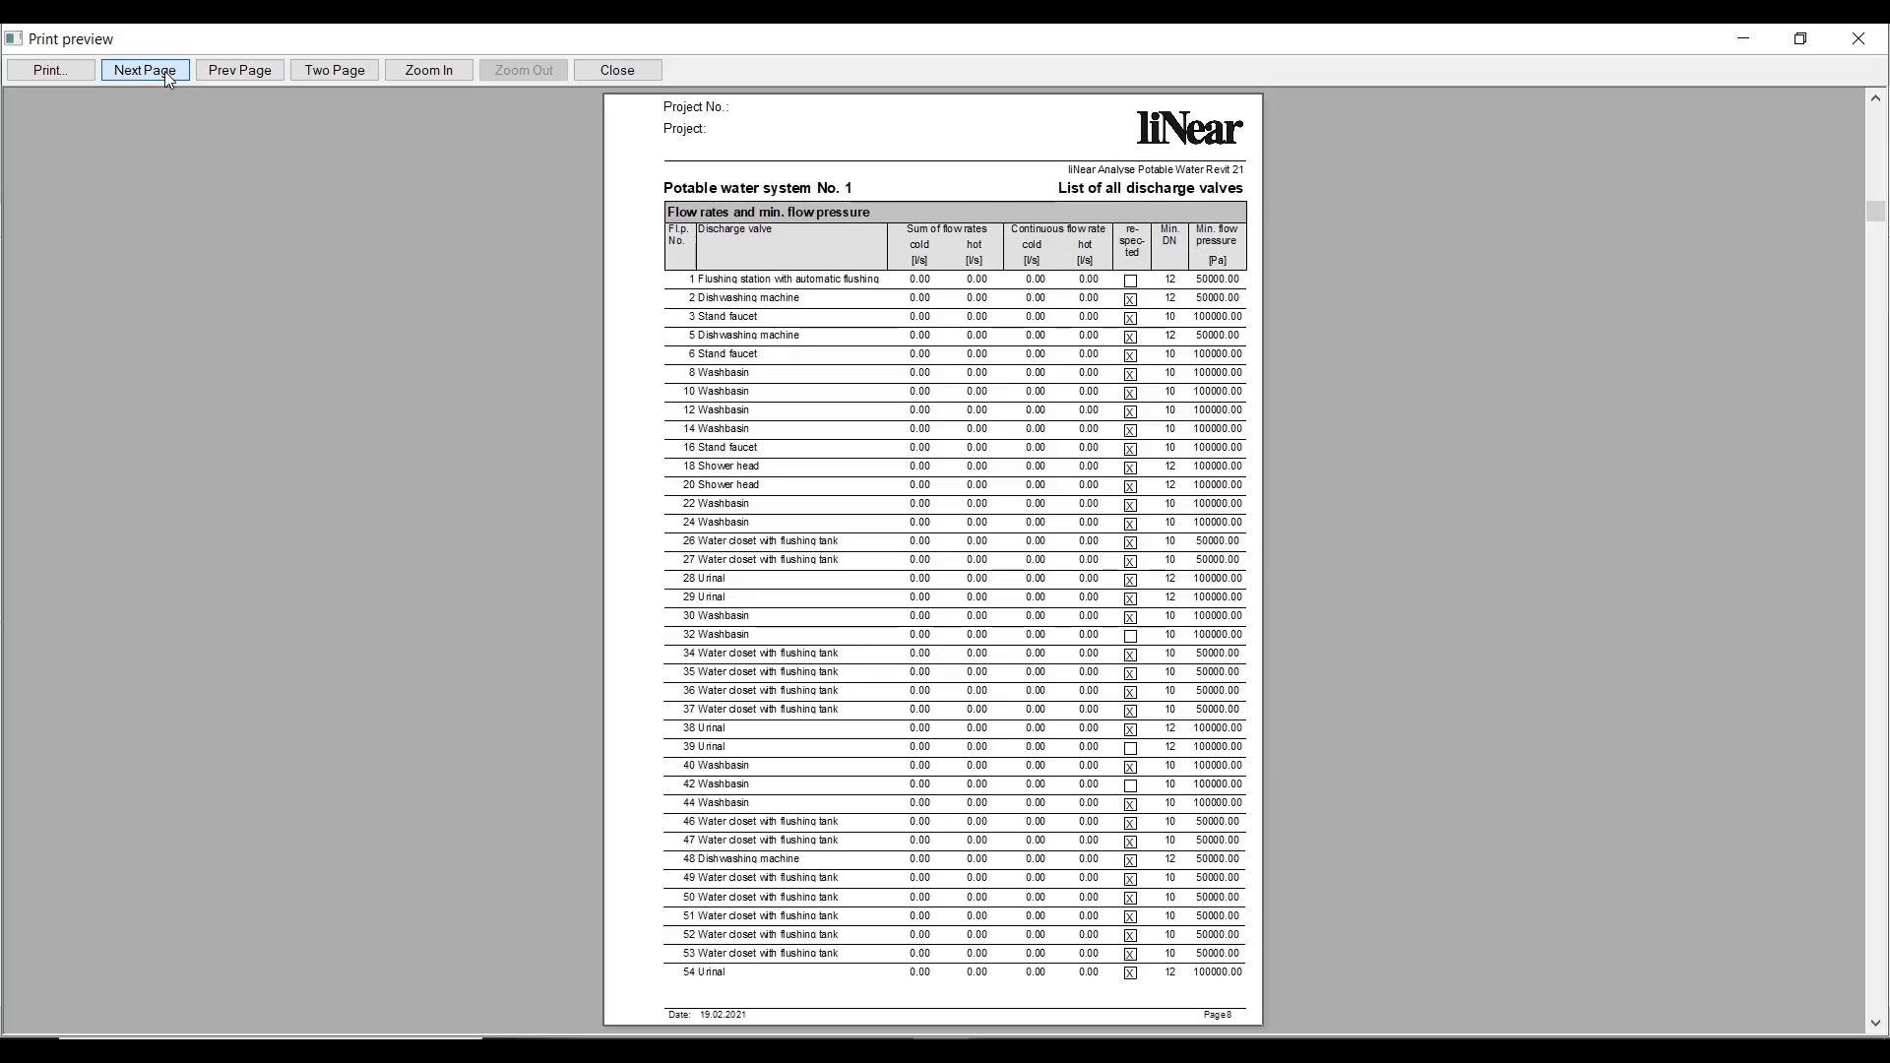
pyautogui.click(221, 85)
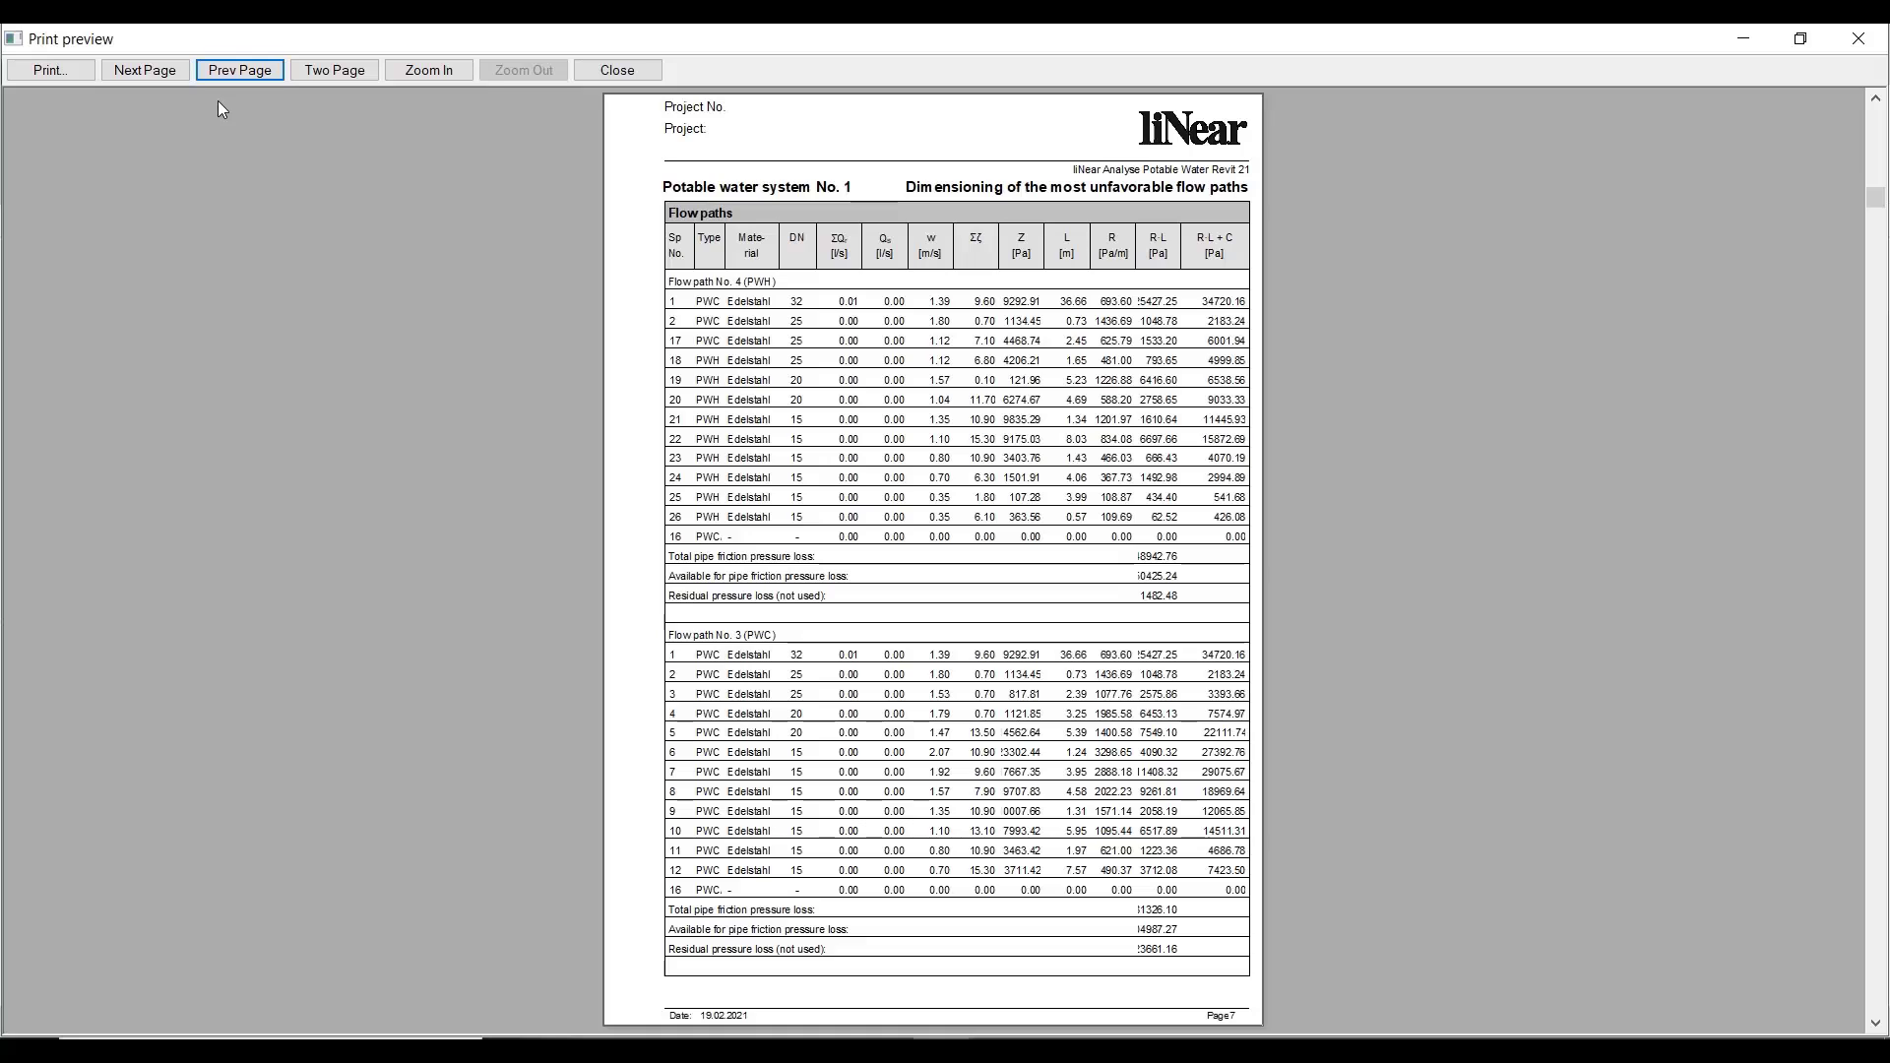
pyautogui.click(173, 74)
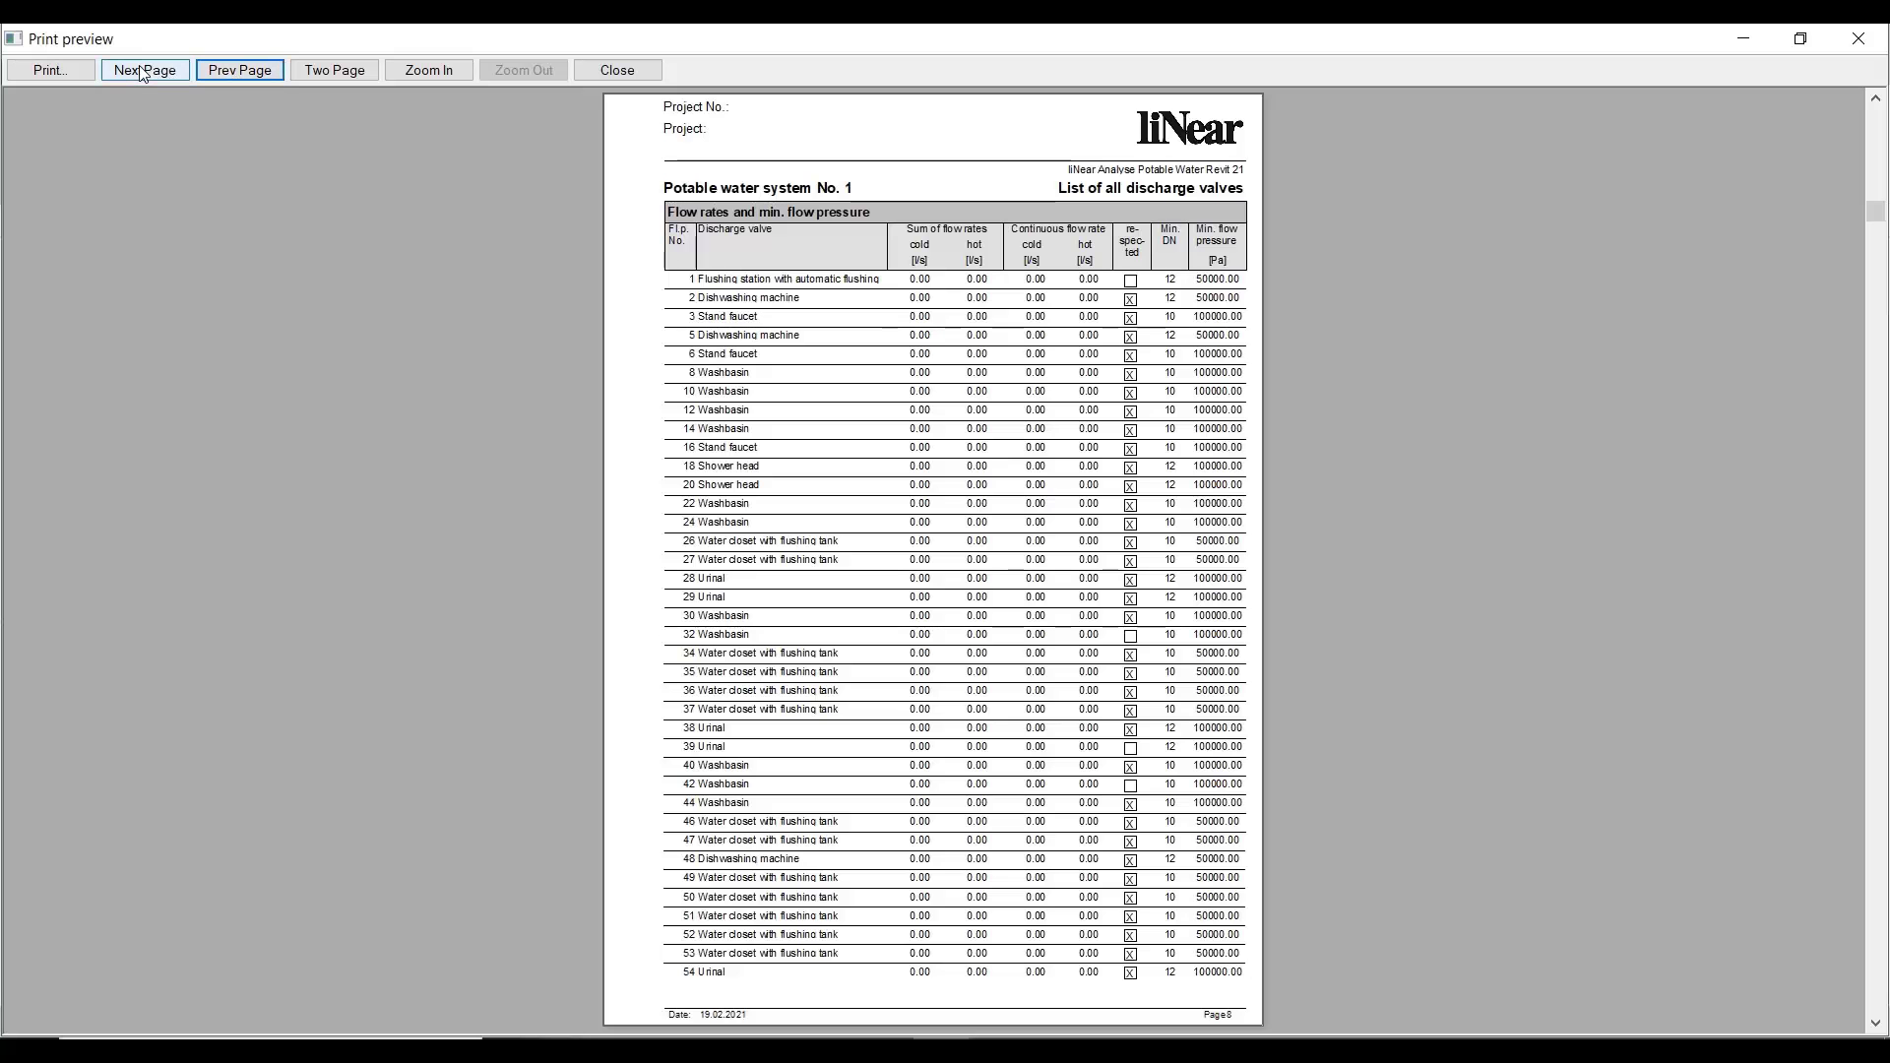
pyautogui.click(159, 74)
pyautogui.click(145, 72)
pyautogui.click(144, 74)
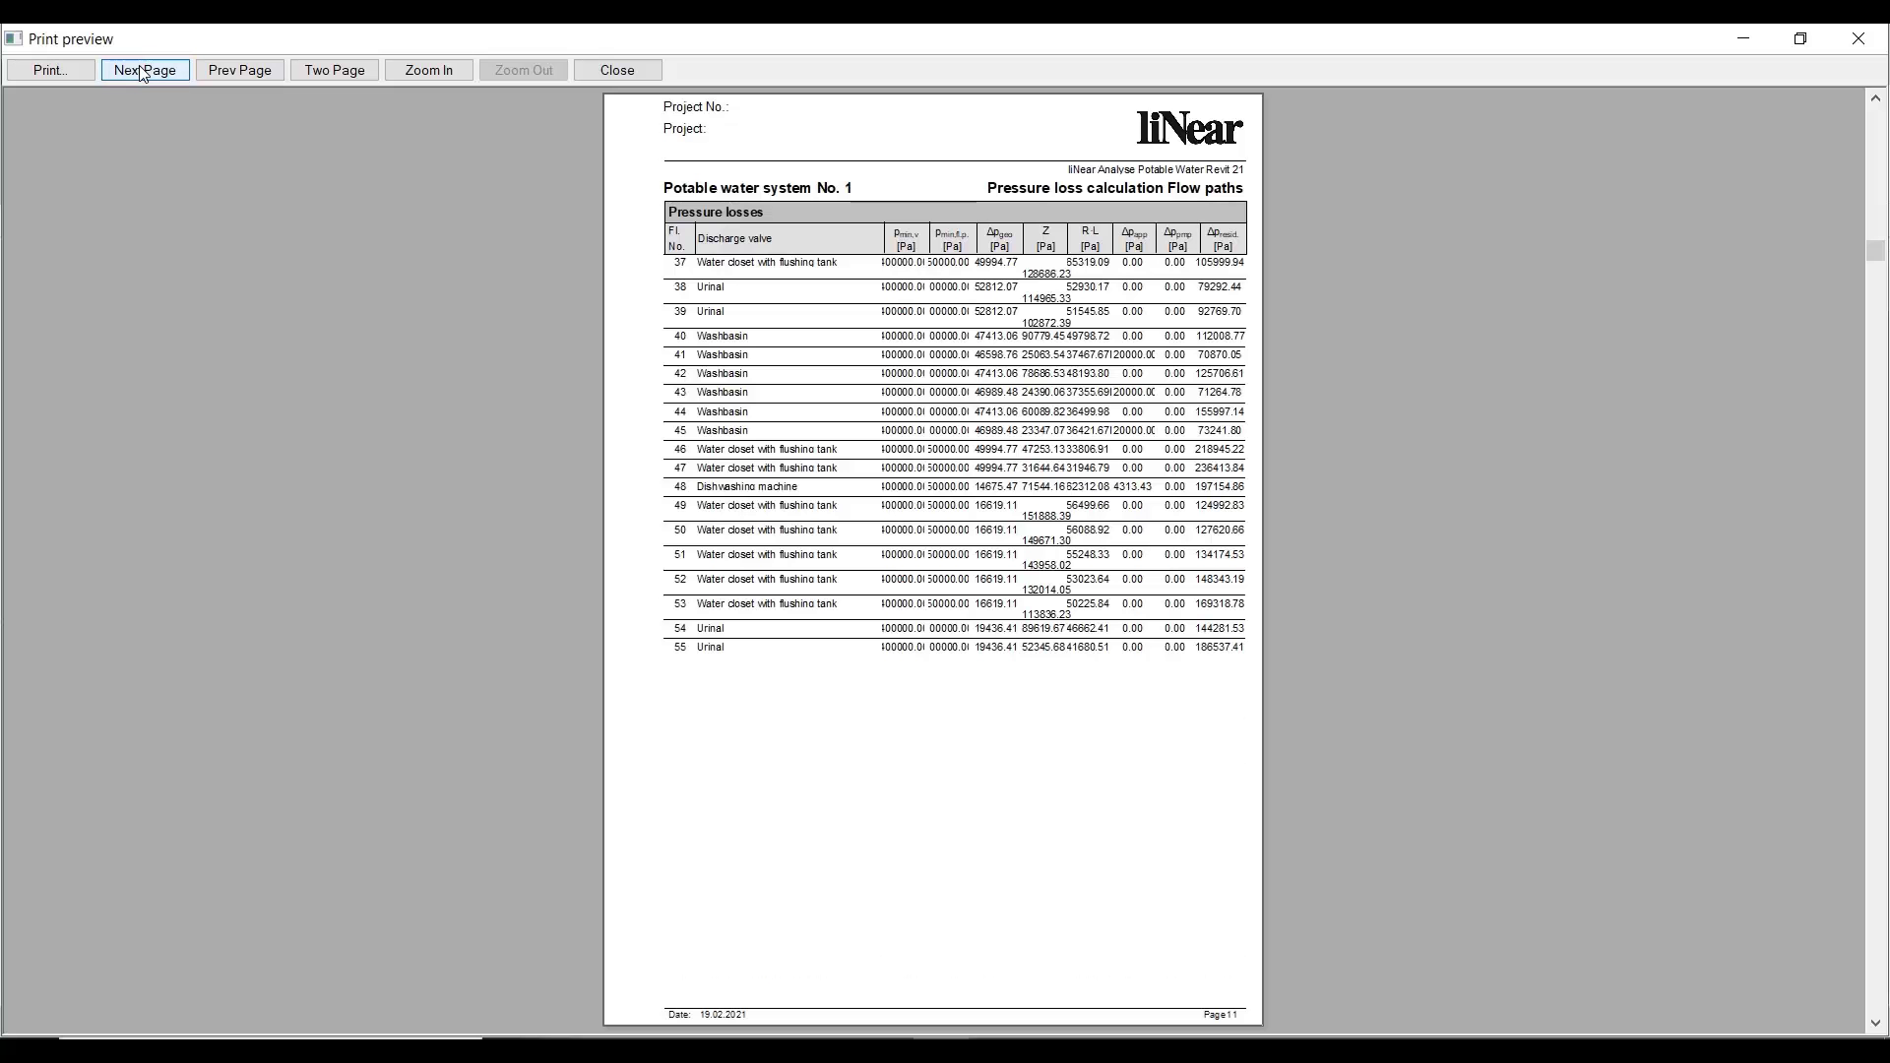
pyautogui.click(143, 73)
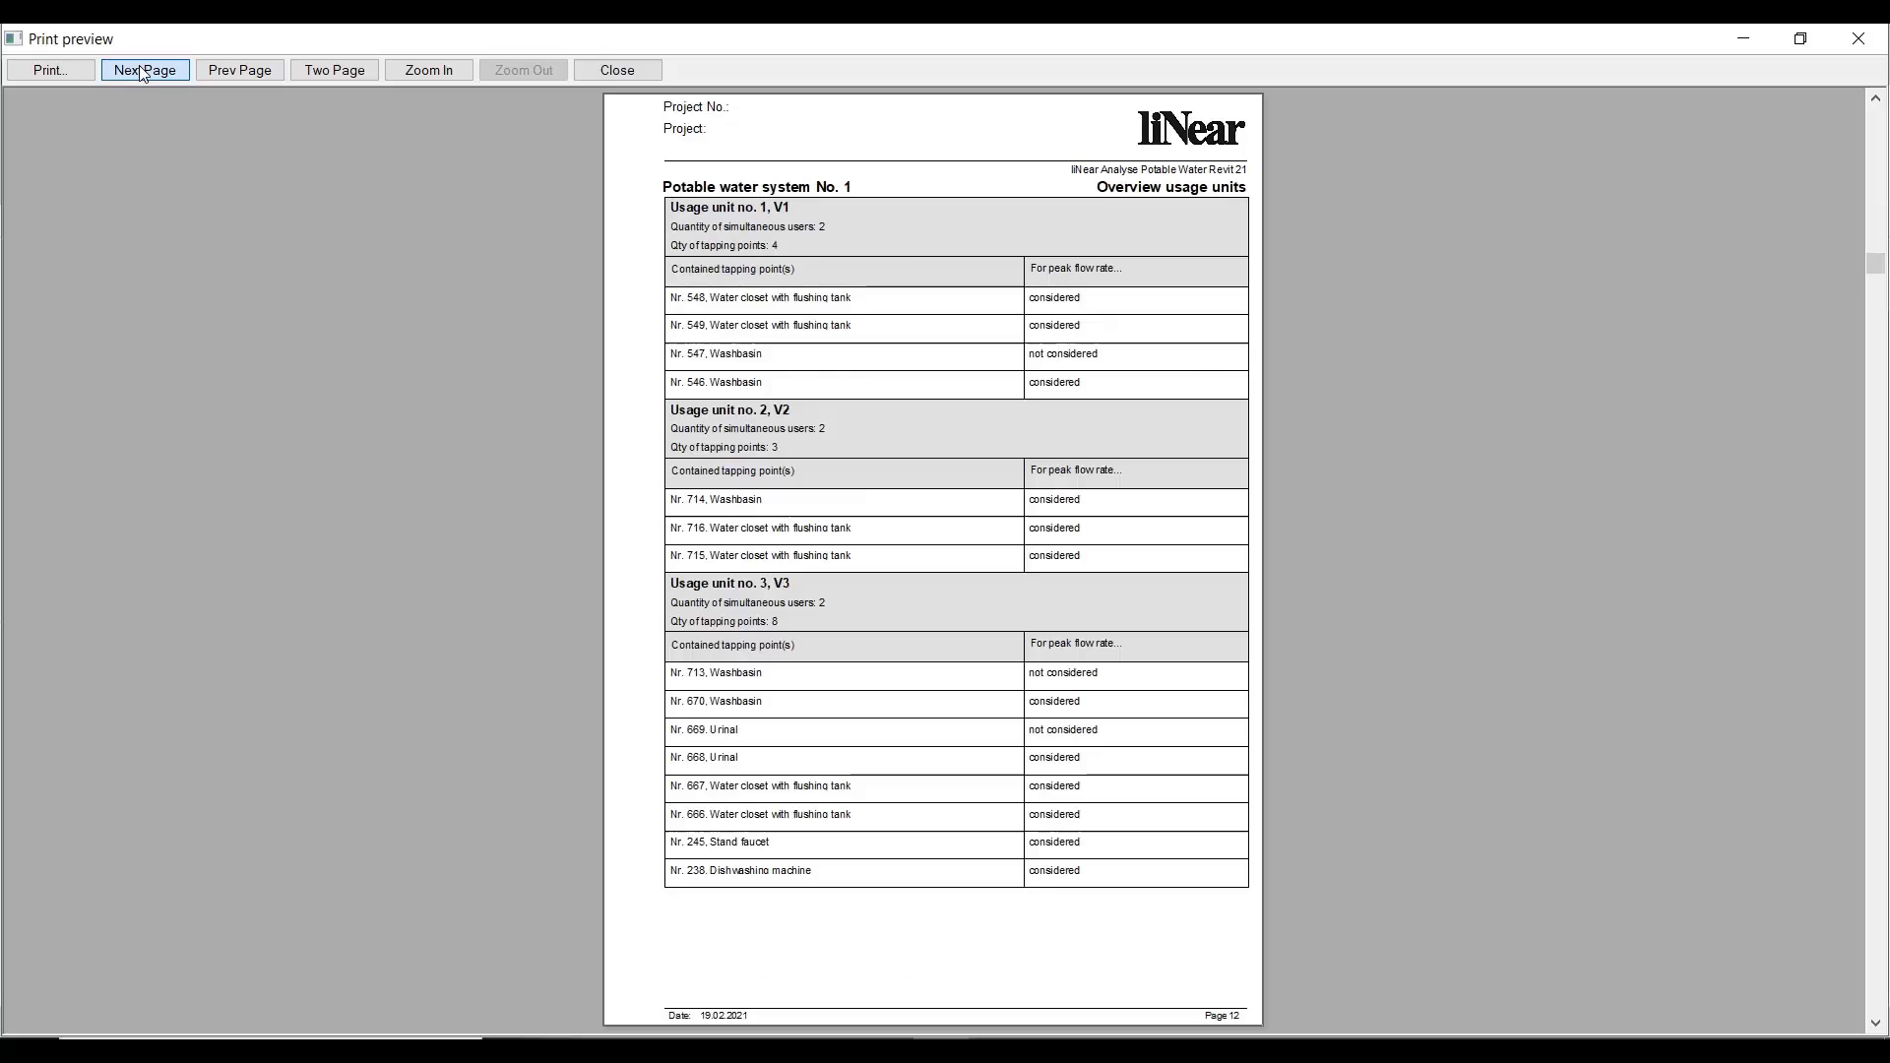
pyautogui.click(142, 73)
pyautogui.click(142, 73)
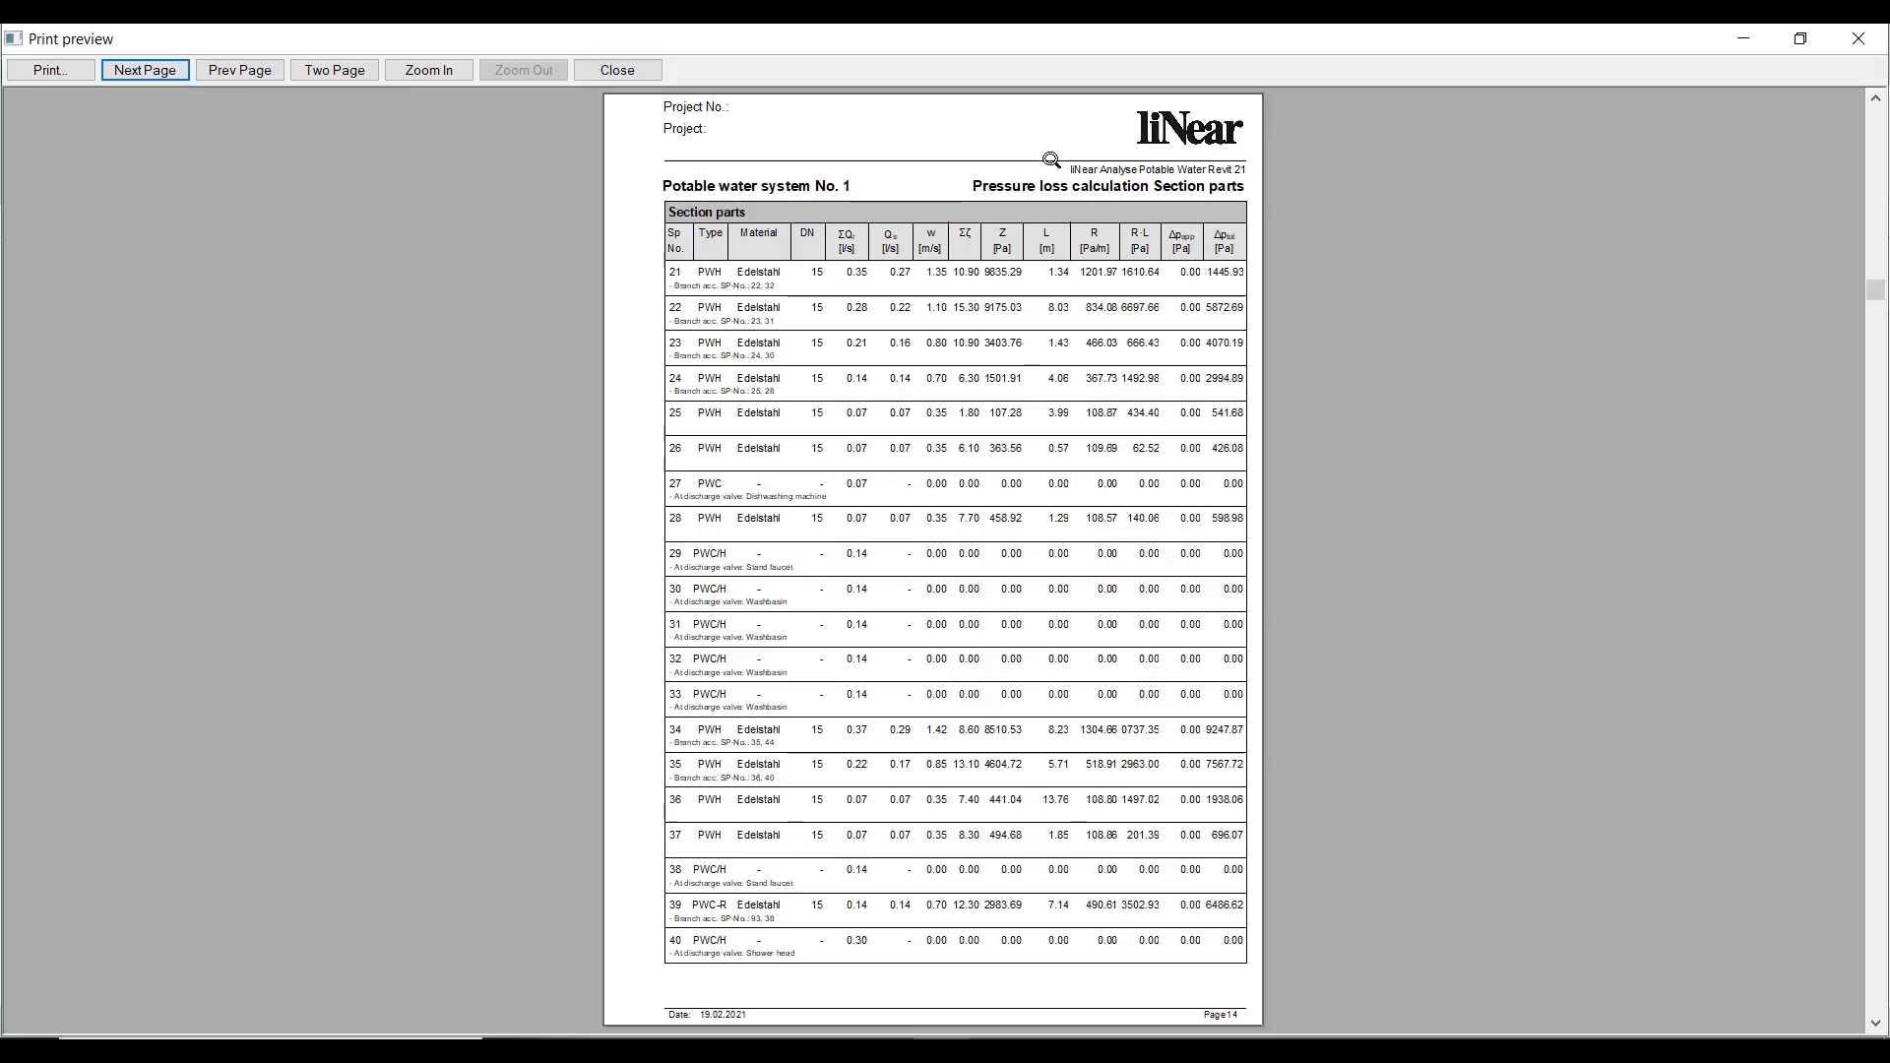
# - Page through the pressure loss calculation of the section parts and the section parts listed per flow path
pyautogui.click(169, 74)
pyautogui.click(169, 74)
pyautogui.click(168, 70)
pyautogui.click(167, 70)
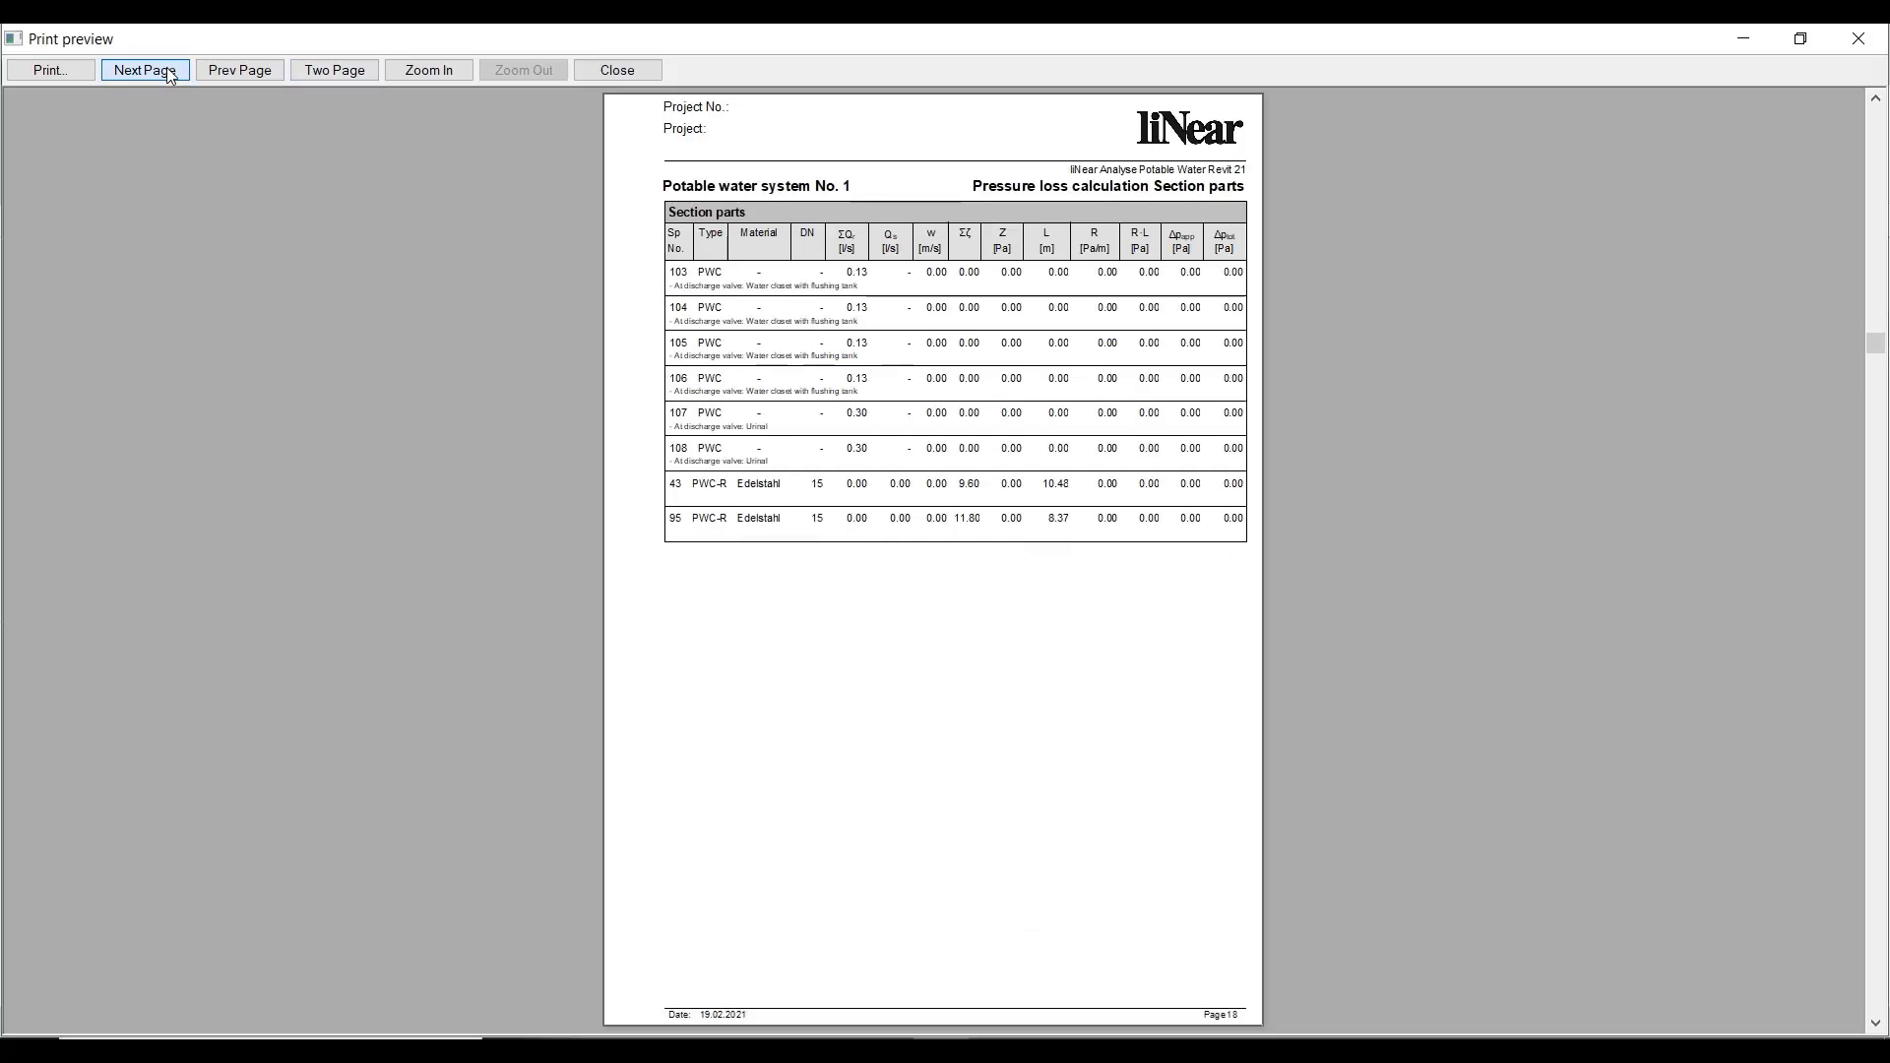
pyautogui.click(167, 70)
pyautogui.click(167, 70)
pyautogui.click(167, 70)
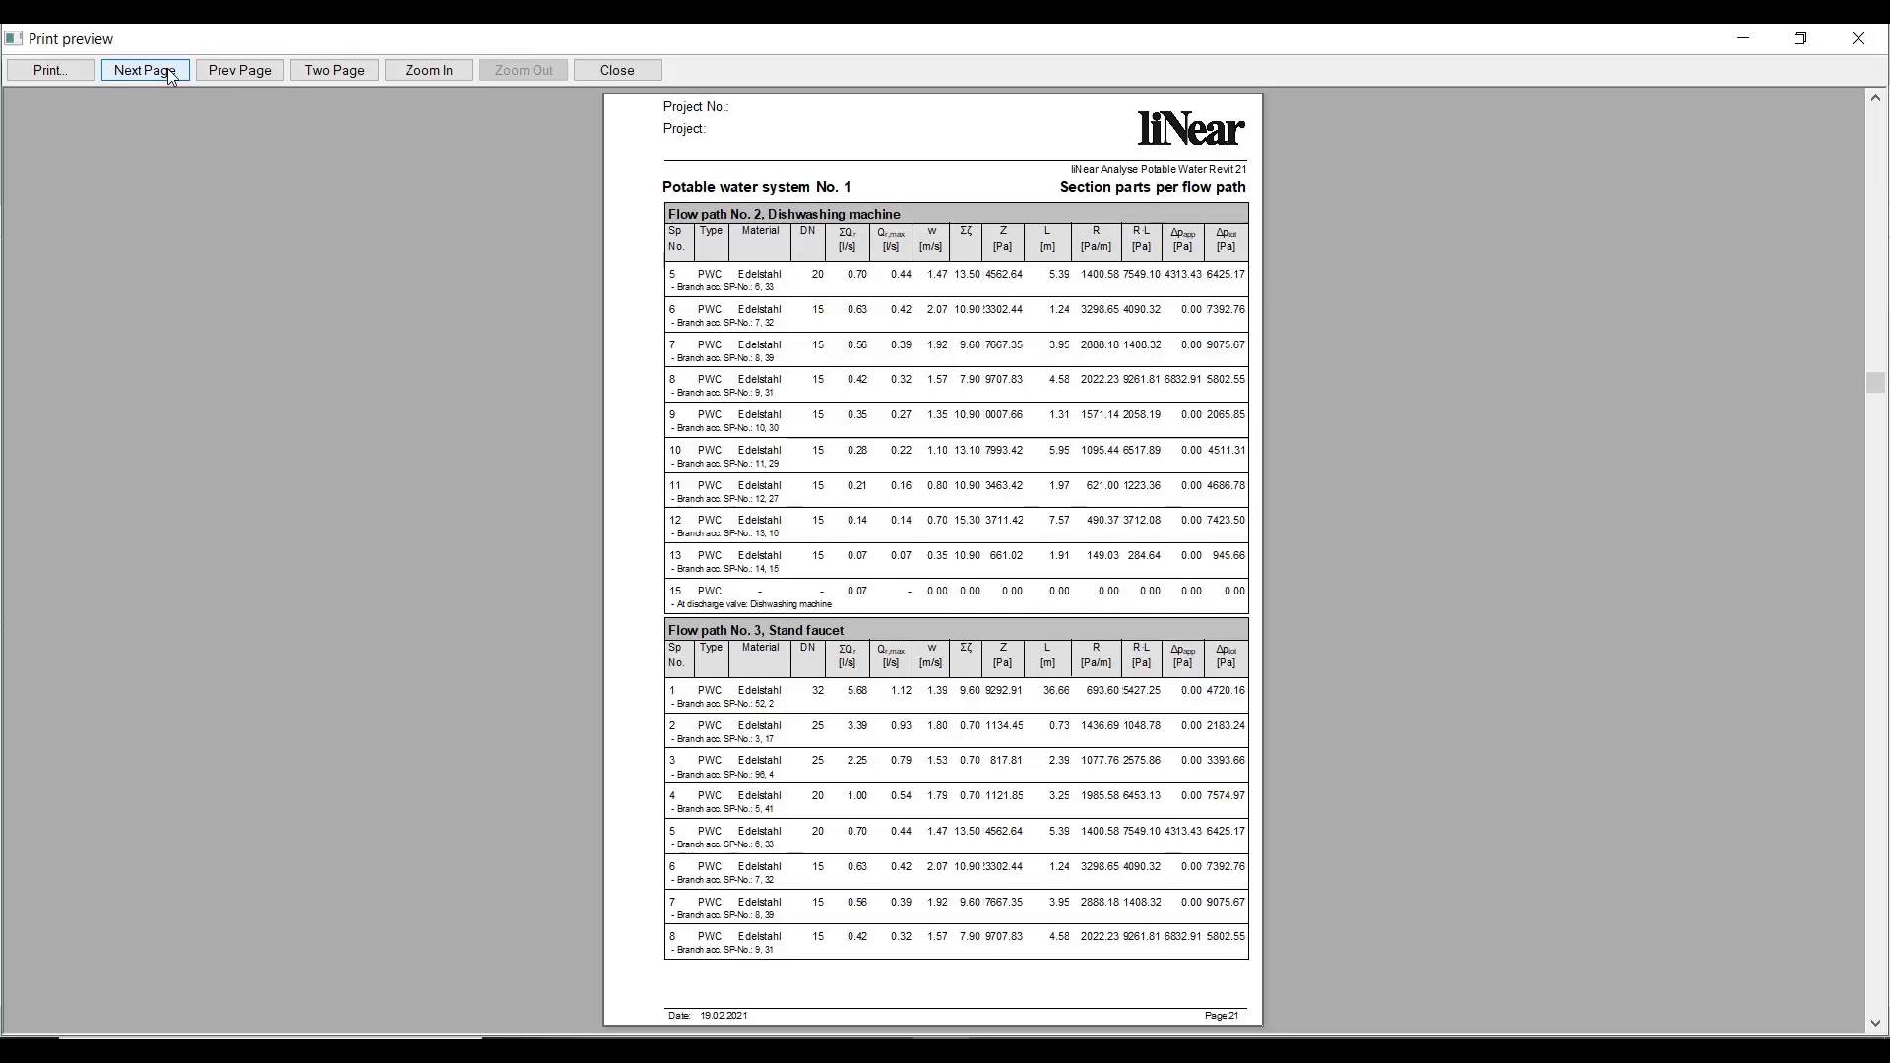
pyautogui.click(169, 74)
pyautogui.click(170, 74)
pyautogui.click(169, 74)
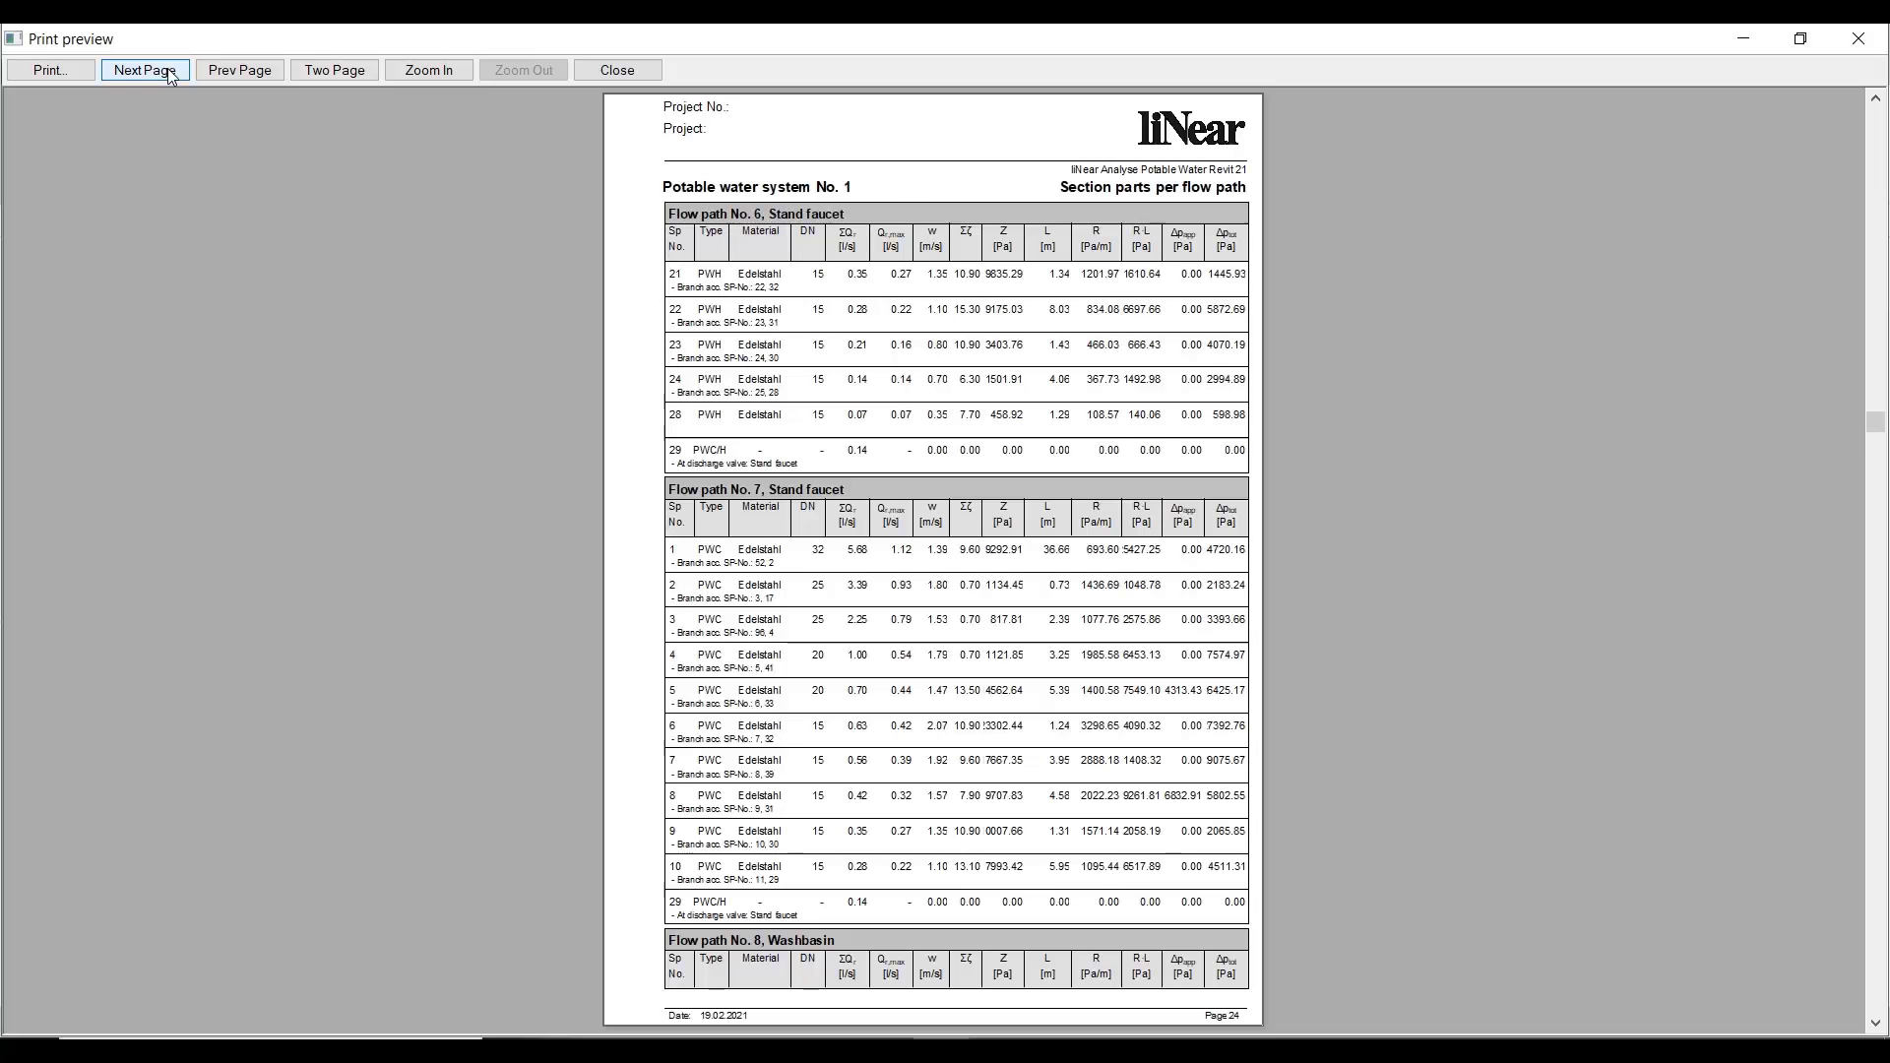
pyautogui.click(170, 74)
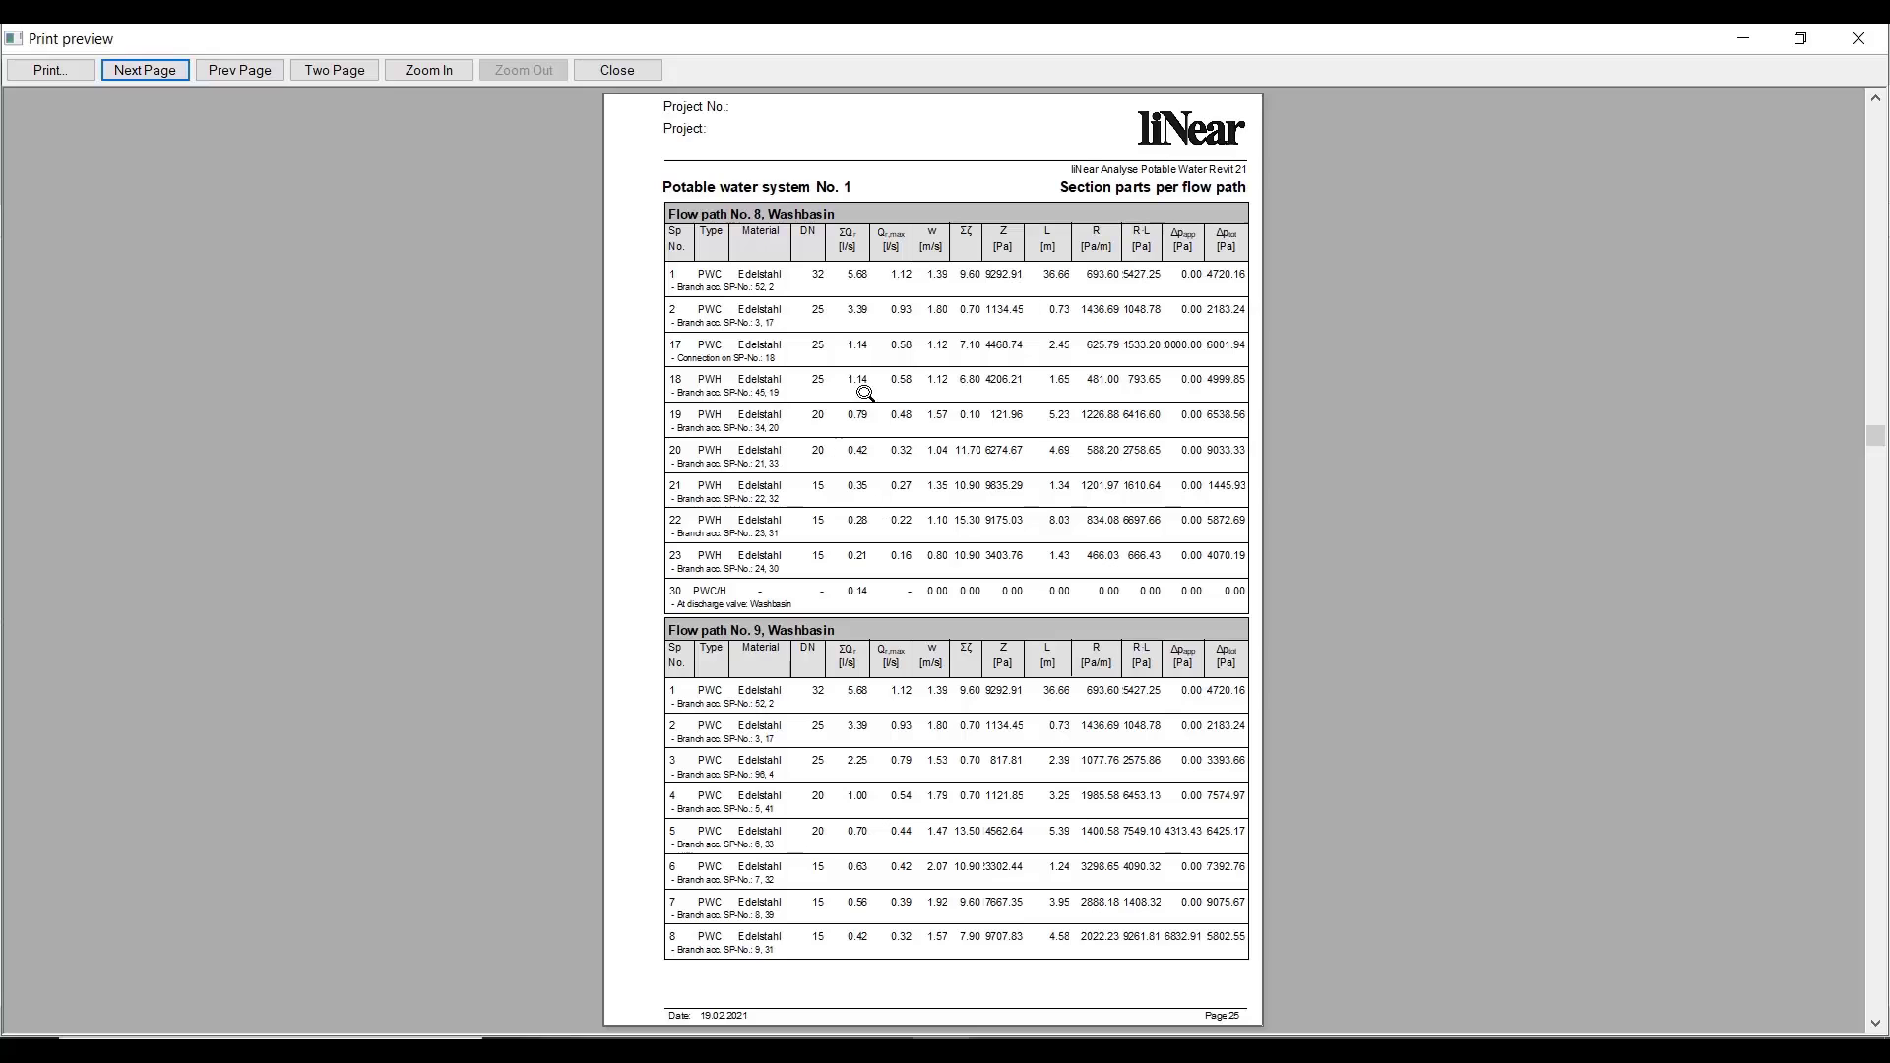
pyautogui.click(173, 73)
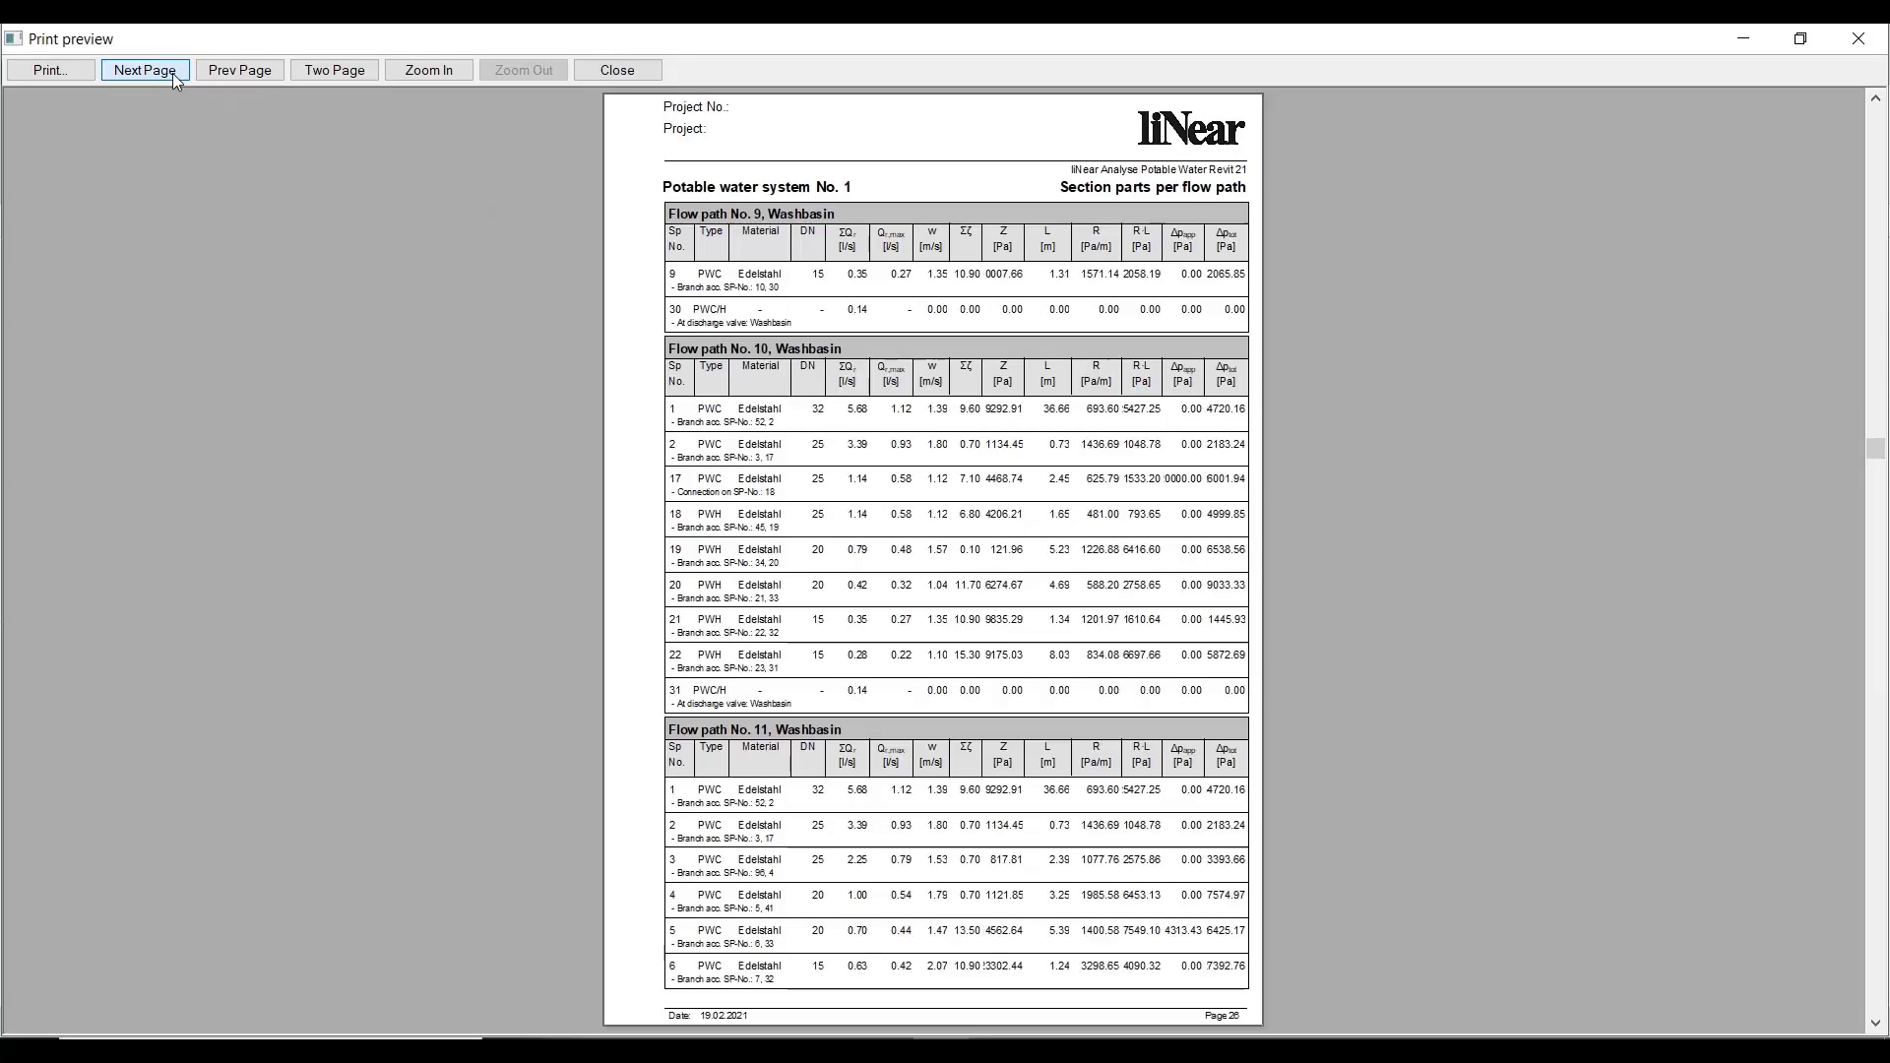
pyautogui.click(173, 73)
pyautogui.click(173, 73)
pyautogui.click(174, 73)
pyautogui.click(173, 73)
pyautogui.click(174, 73)
pyautogui.click(174, 73)
pyautogui.click(173, 73)
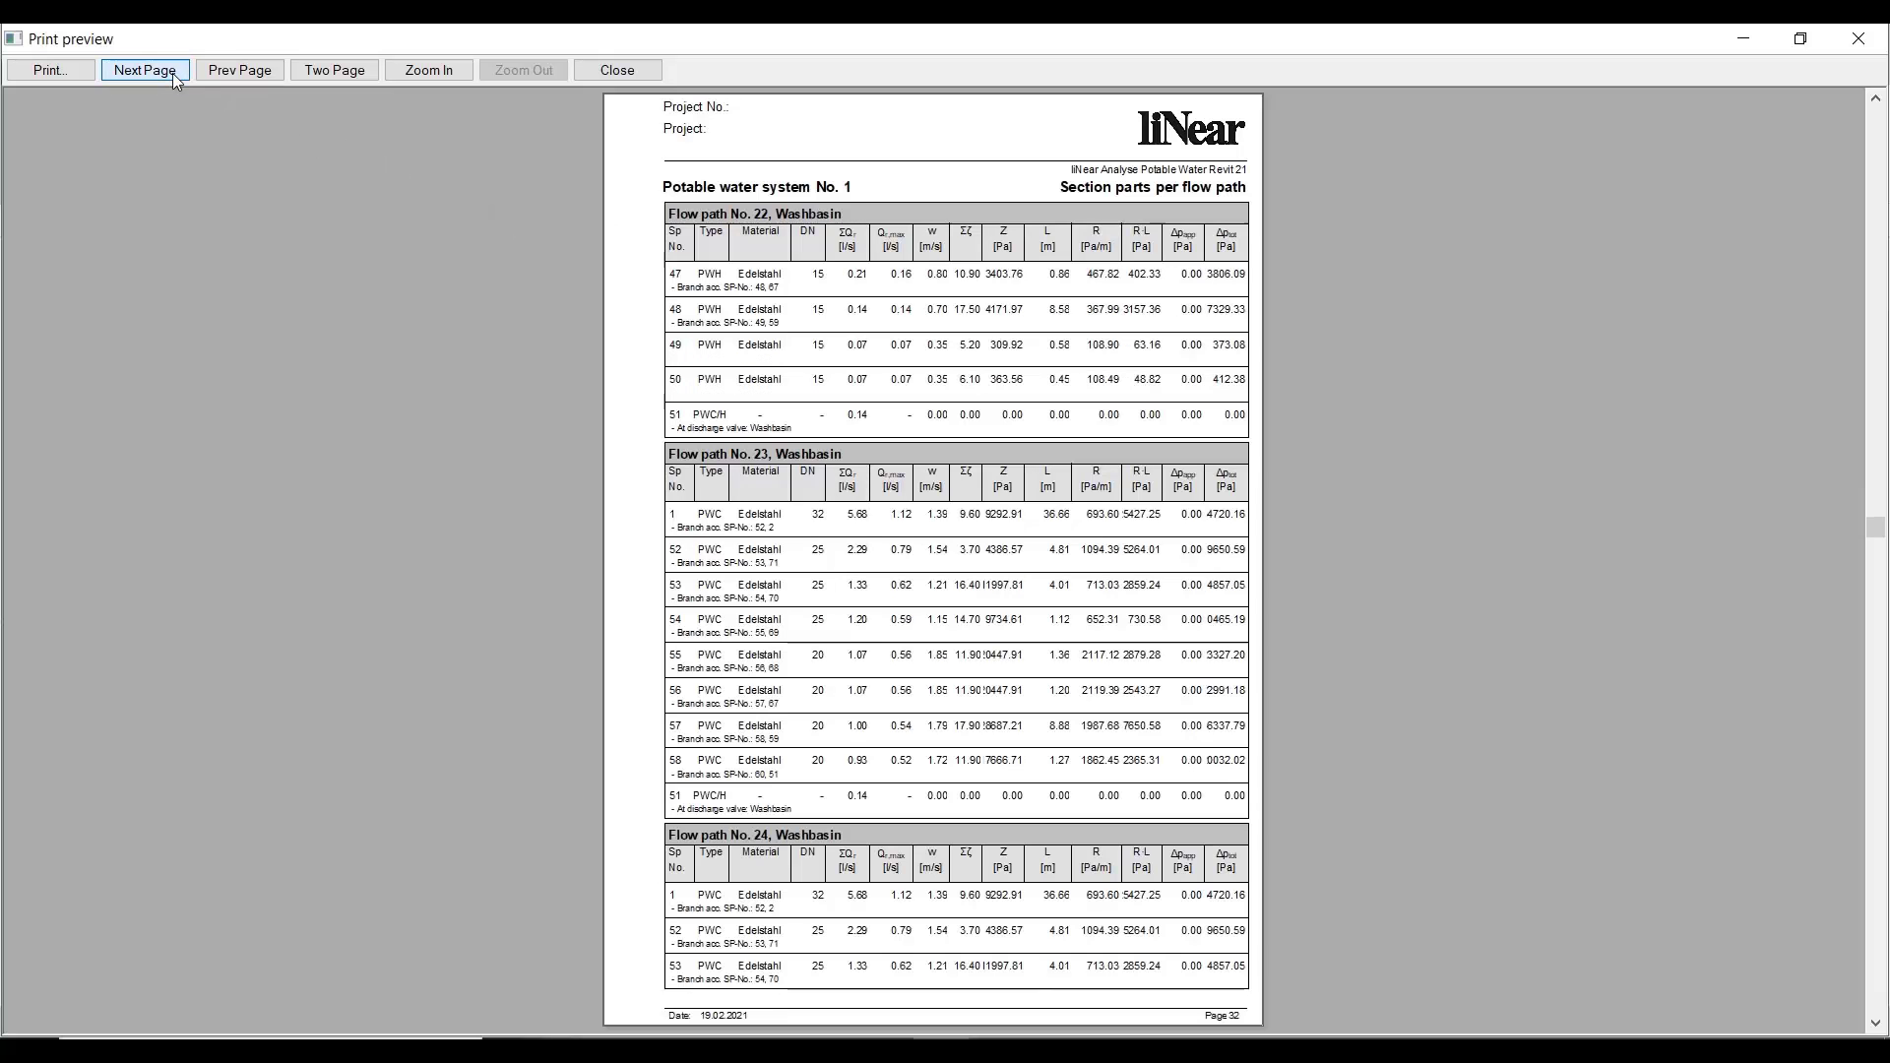
pyautogui.click(174, 73)
pyautogui.click(173, 73)
pyautogui.click(173, 73)
pyautogui.click(173, 72)
pyautogui.click(173, 73)
pyautogui.click(173, 73)
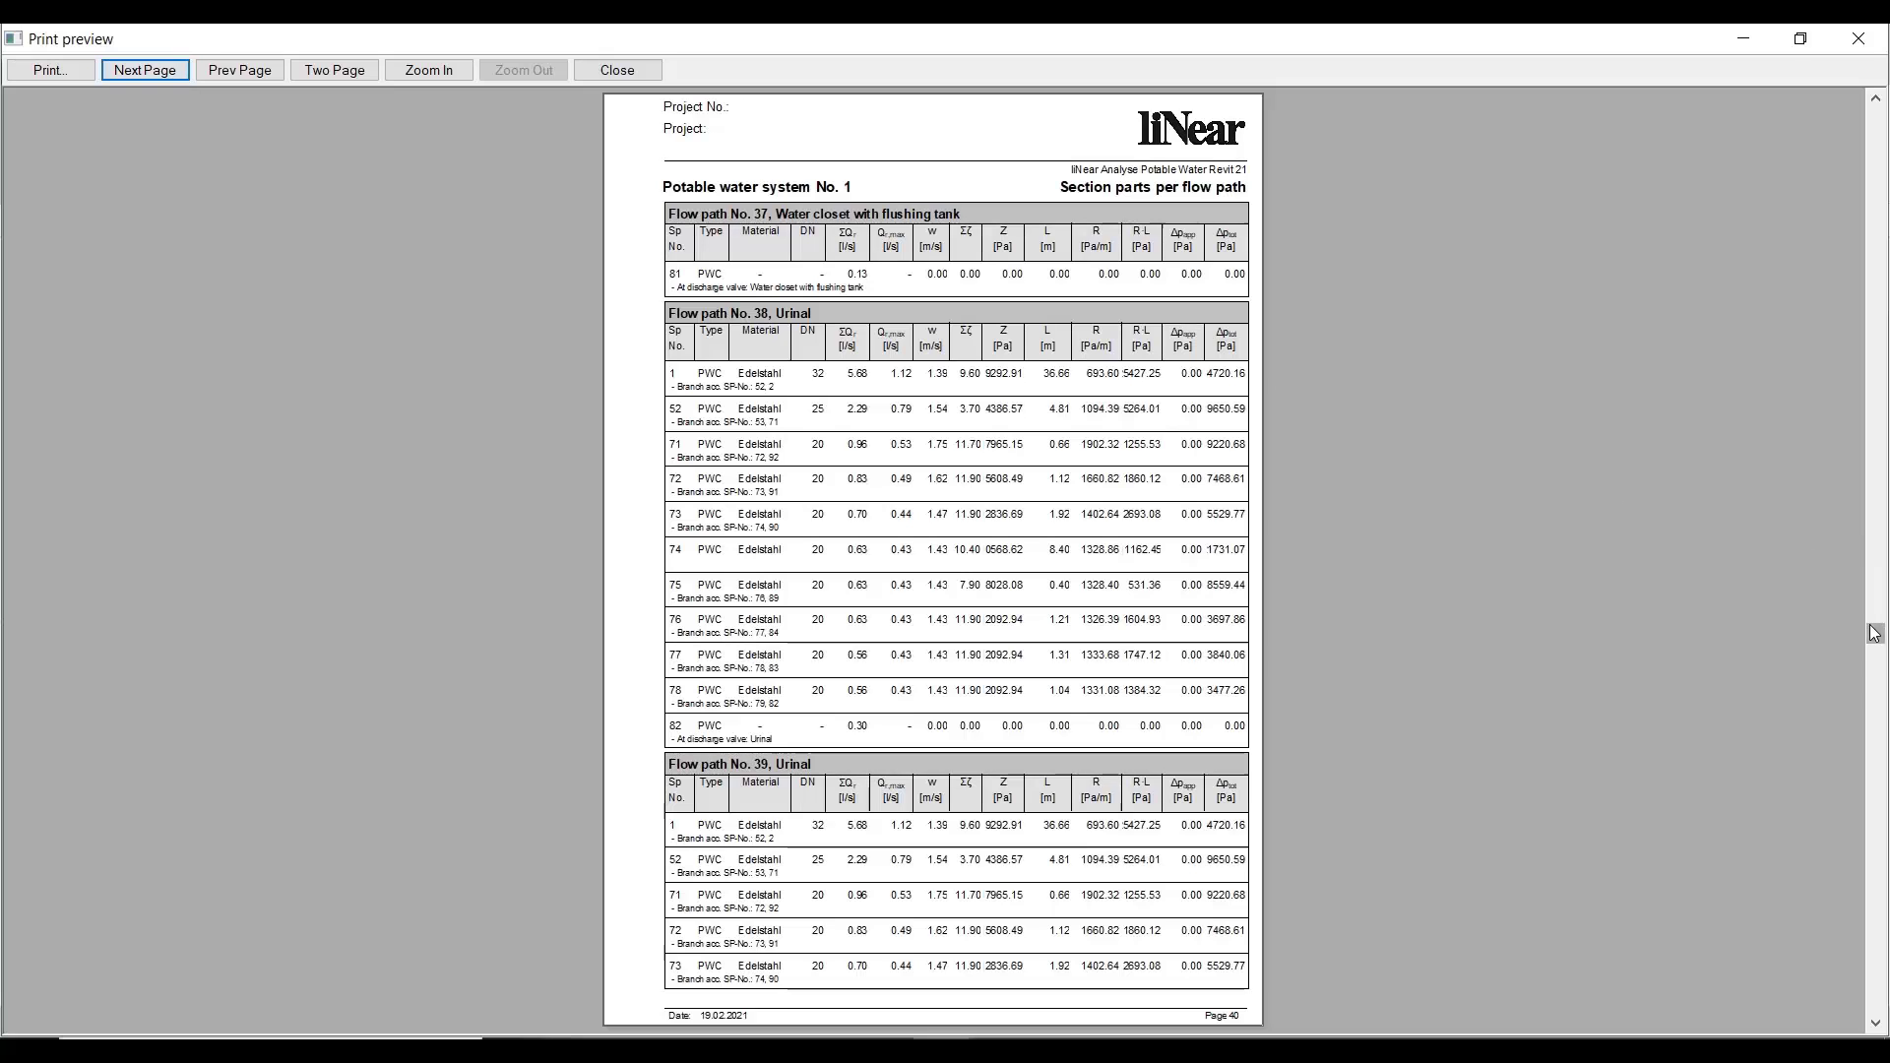
# - Examine the hot water circulation pressure losses, pipe run valves, startup and instruction protocol, and parts list at the end of the printout
pyautogui.moveTo(1875, 581); pyautogui.dragTo(1876, 818)
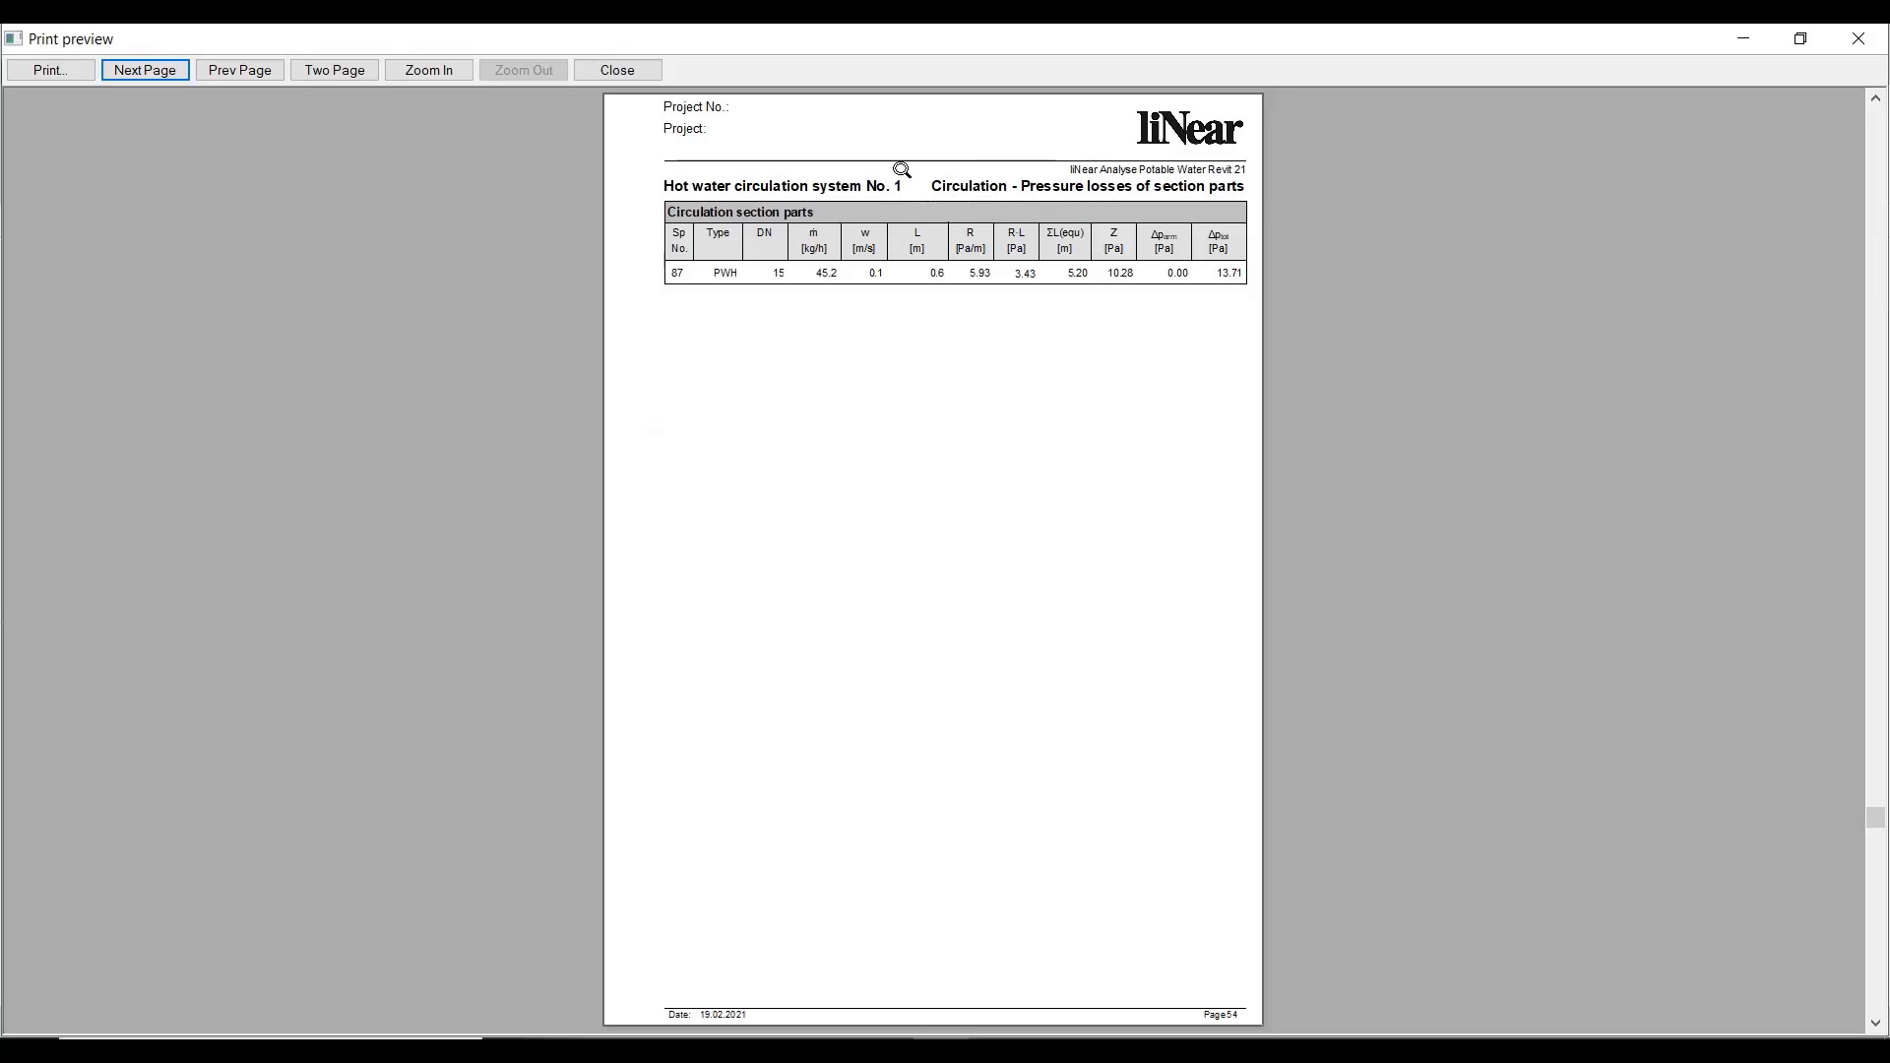
pyautogui.click(159, 77)
pyautogui.click(159, 77)
pyautogui.click(159, 77)
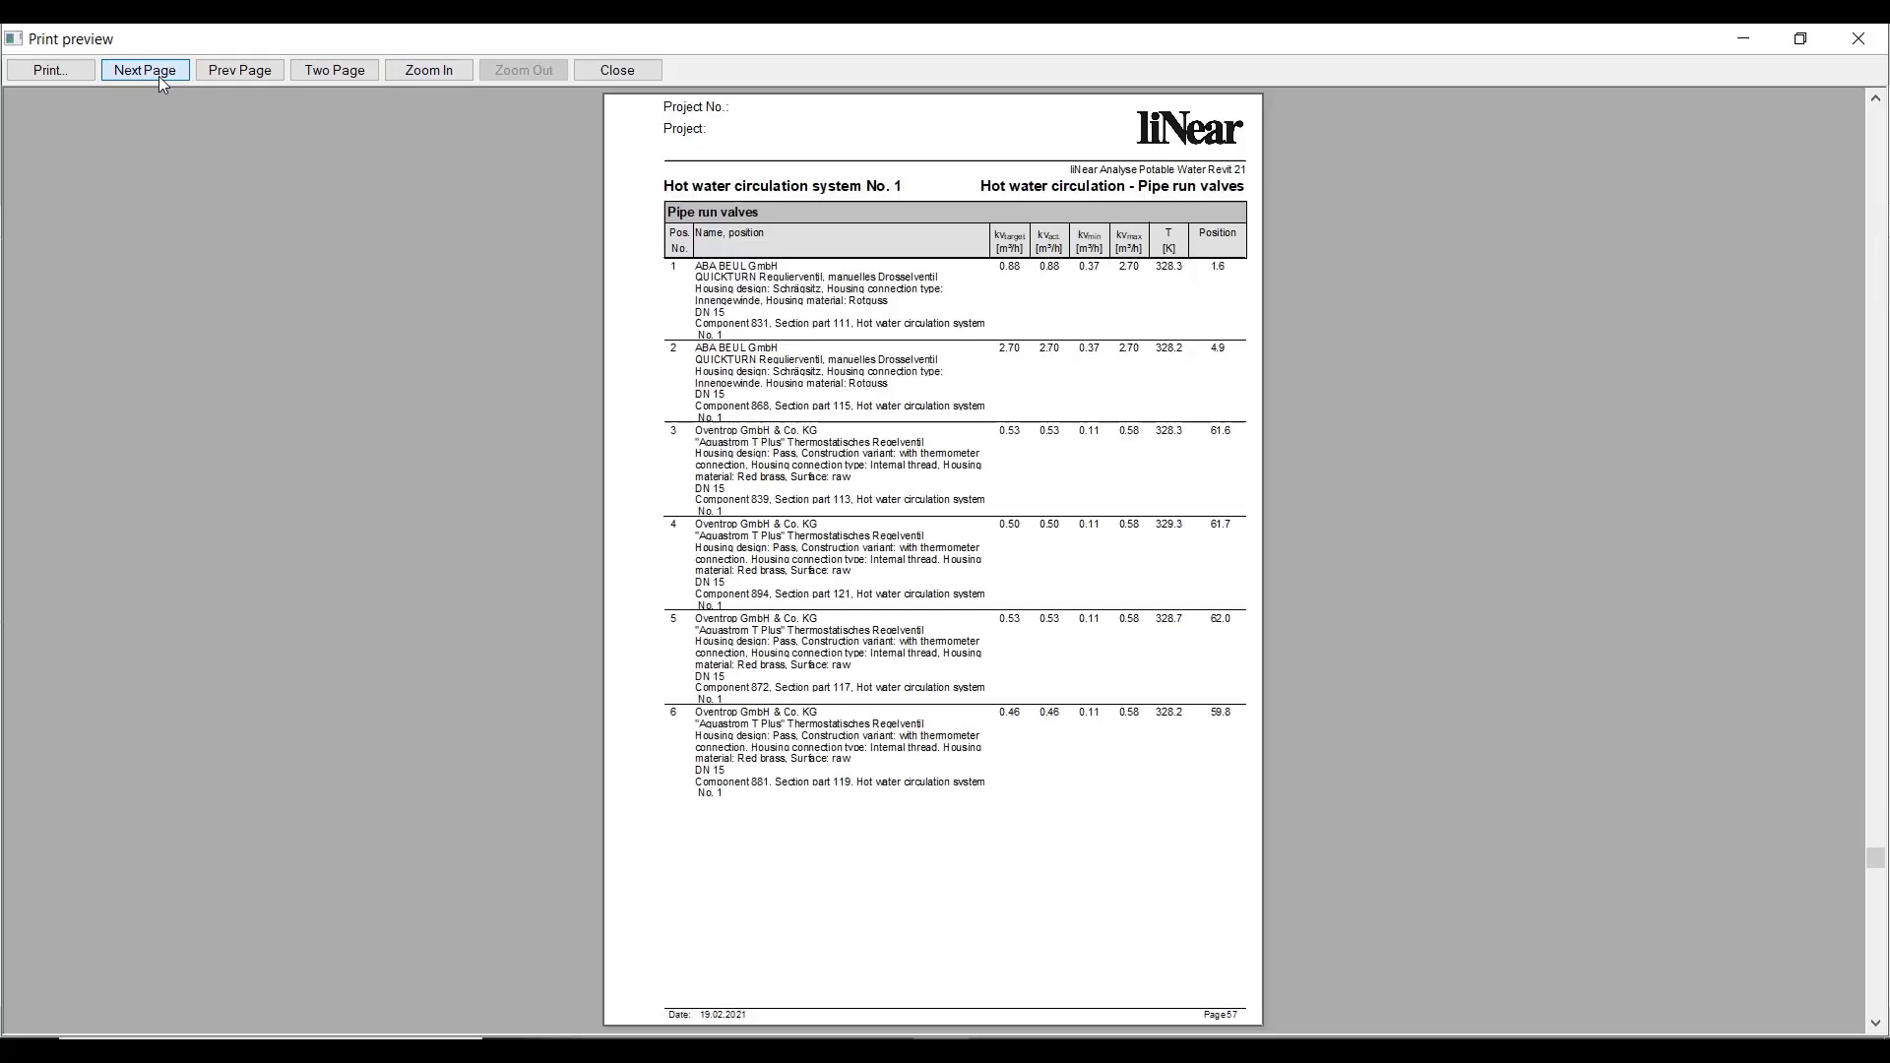
pyautogui.click(160, 77)
pyautogui.click(159, 77)
pyautogui.click(160, 77)
pyautogui.click(159, 77)
pyautogui.click(159, 77)
pyautogui.click(159, 77)
pyautogui.click(159, 77)
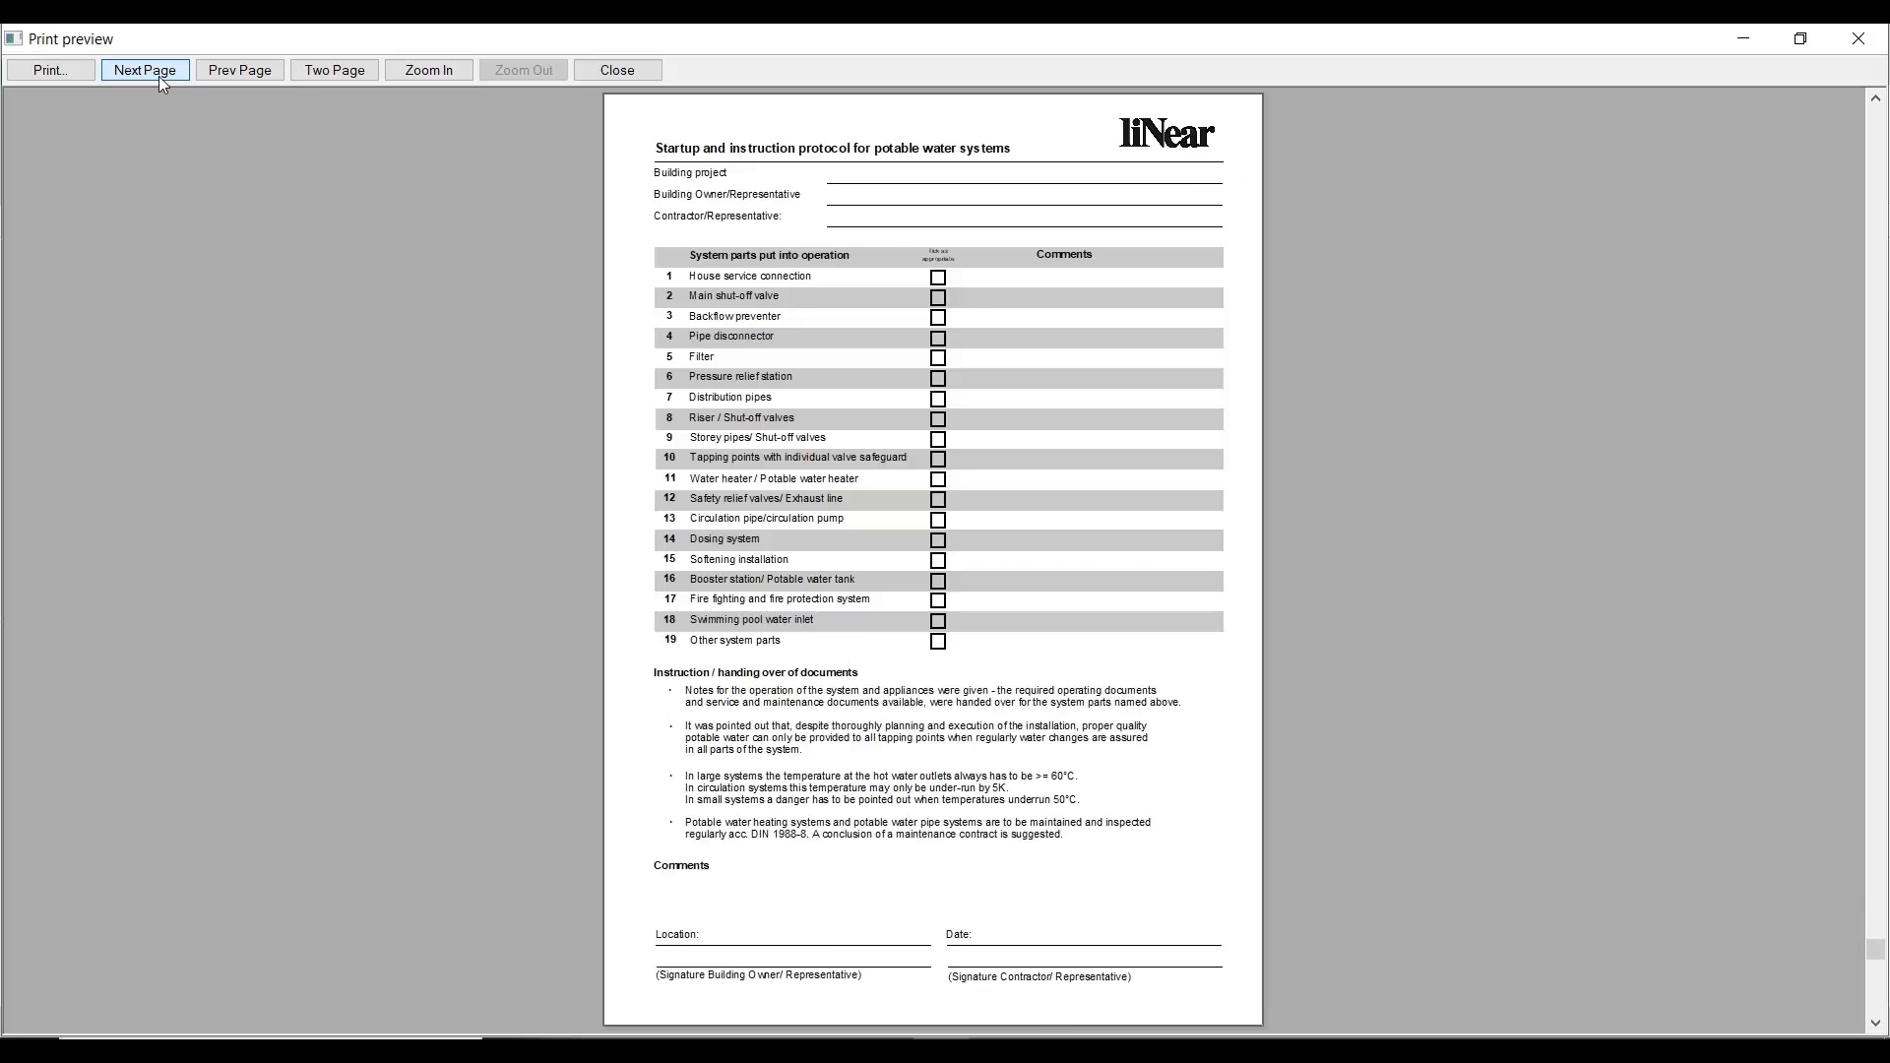
pyautogui.click(159, 77)
pyautogui.click(160, 77)
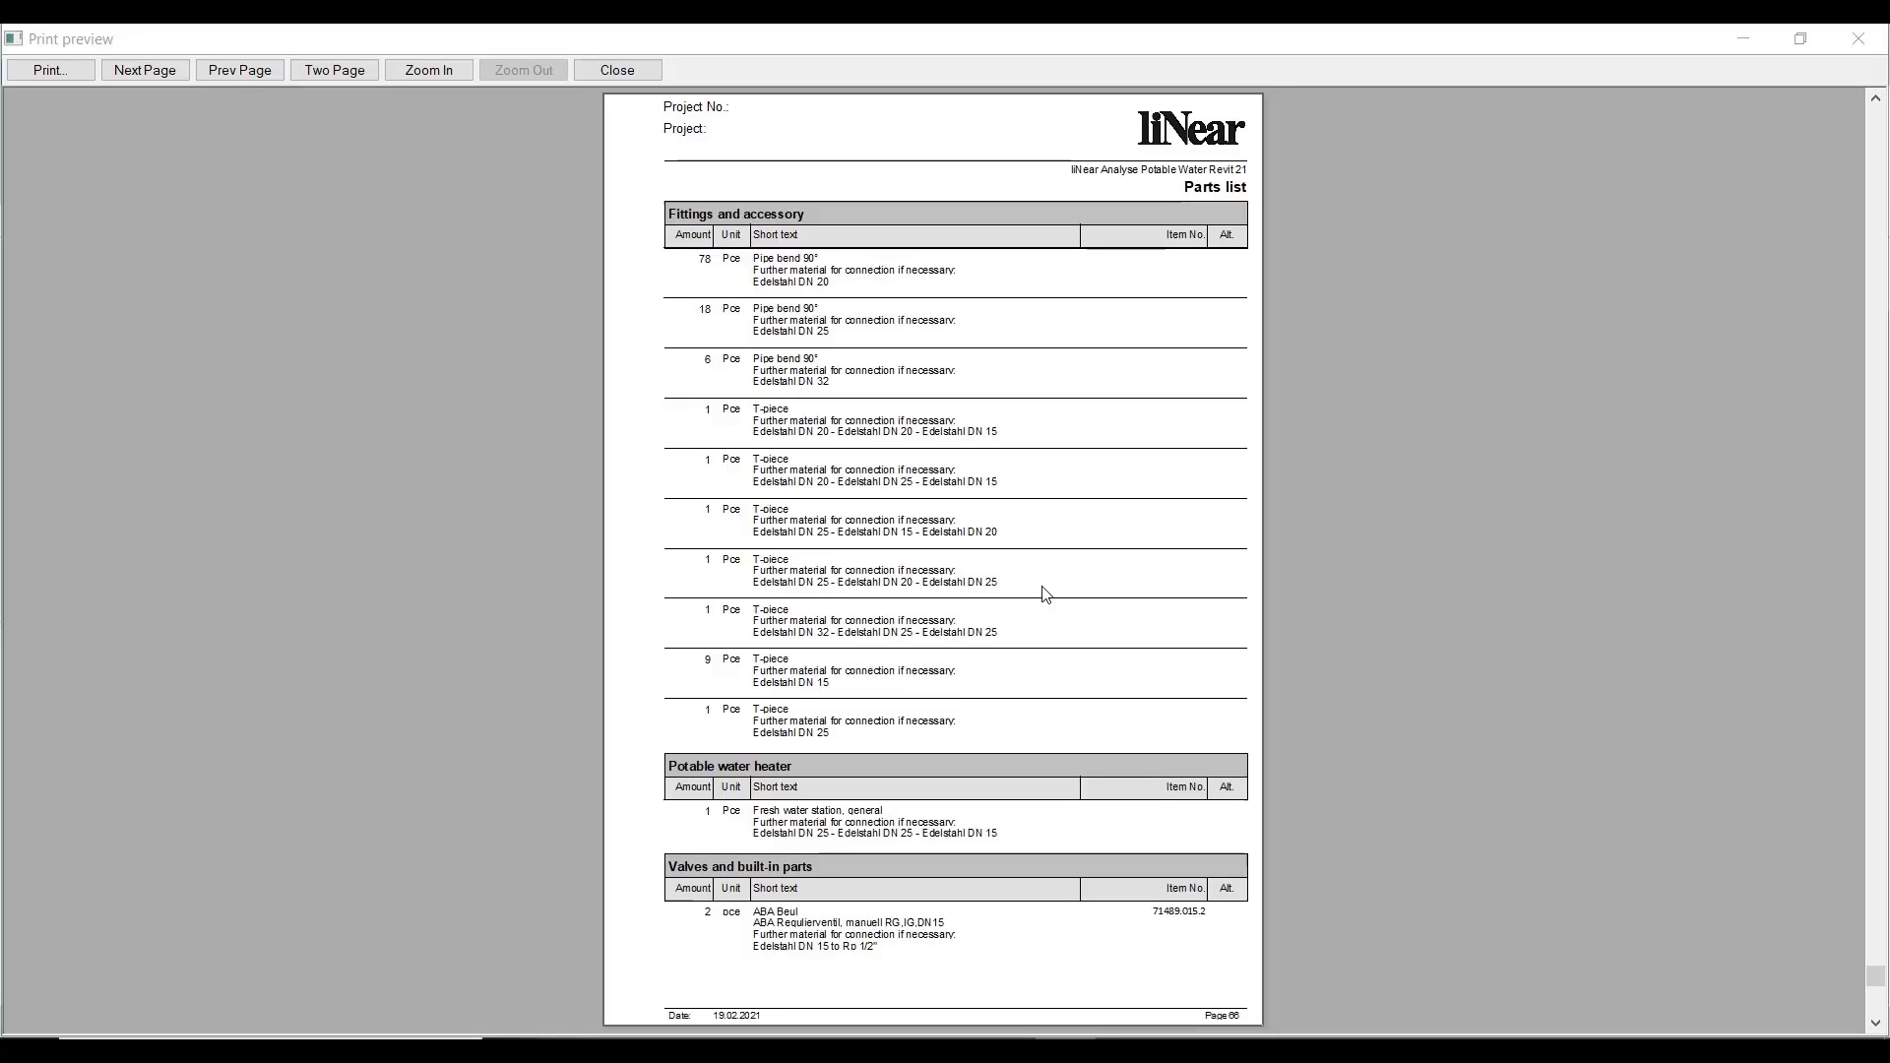
# - Switch to the Abwasser_DHH1 waste water project and open the drainage settings of its configuration
pyautogui.hotkey('alt', 'Tab')
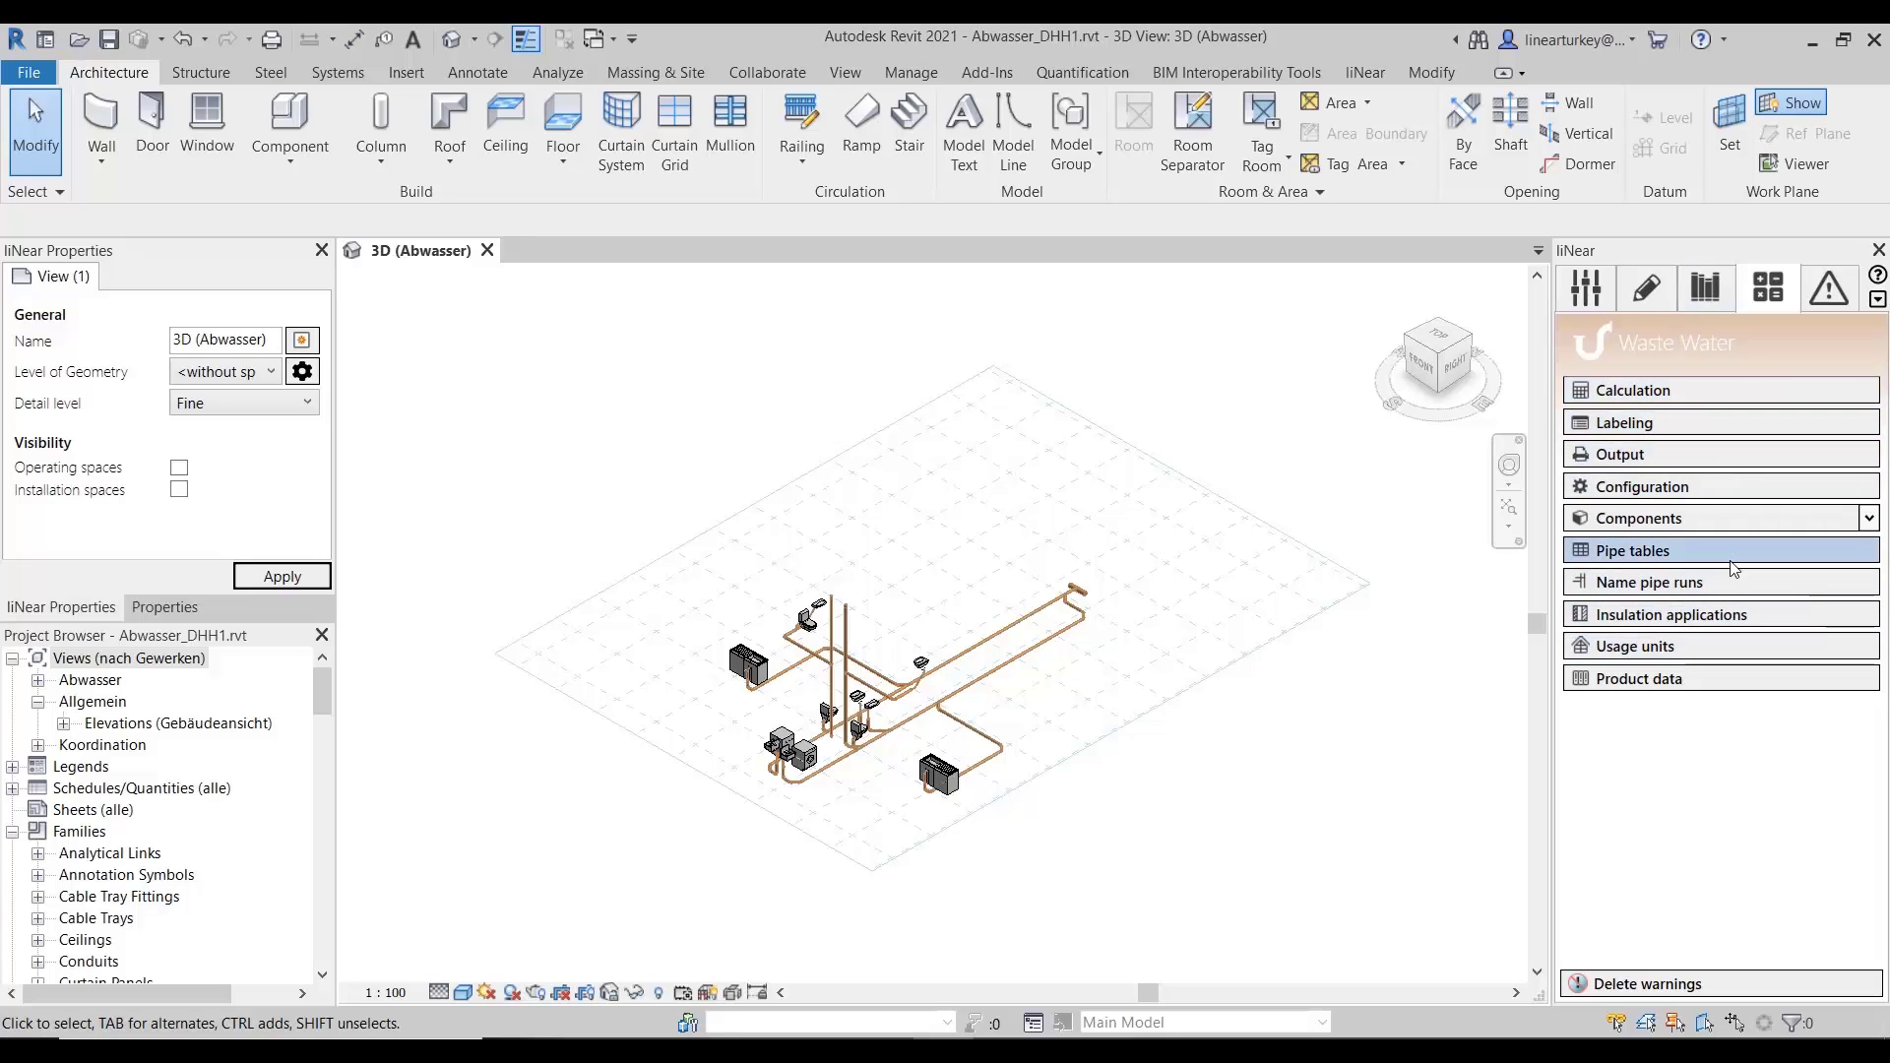
pyautogui.click(1664, 488)
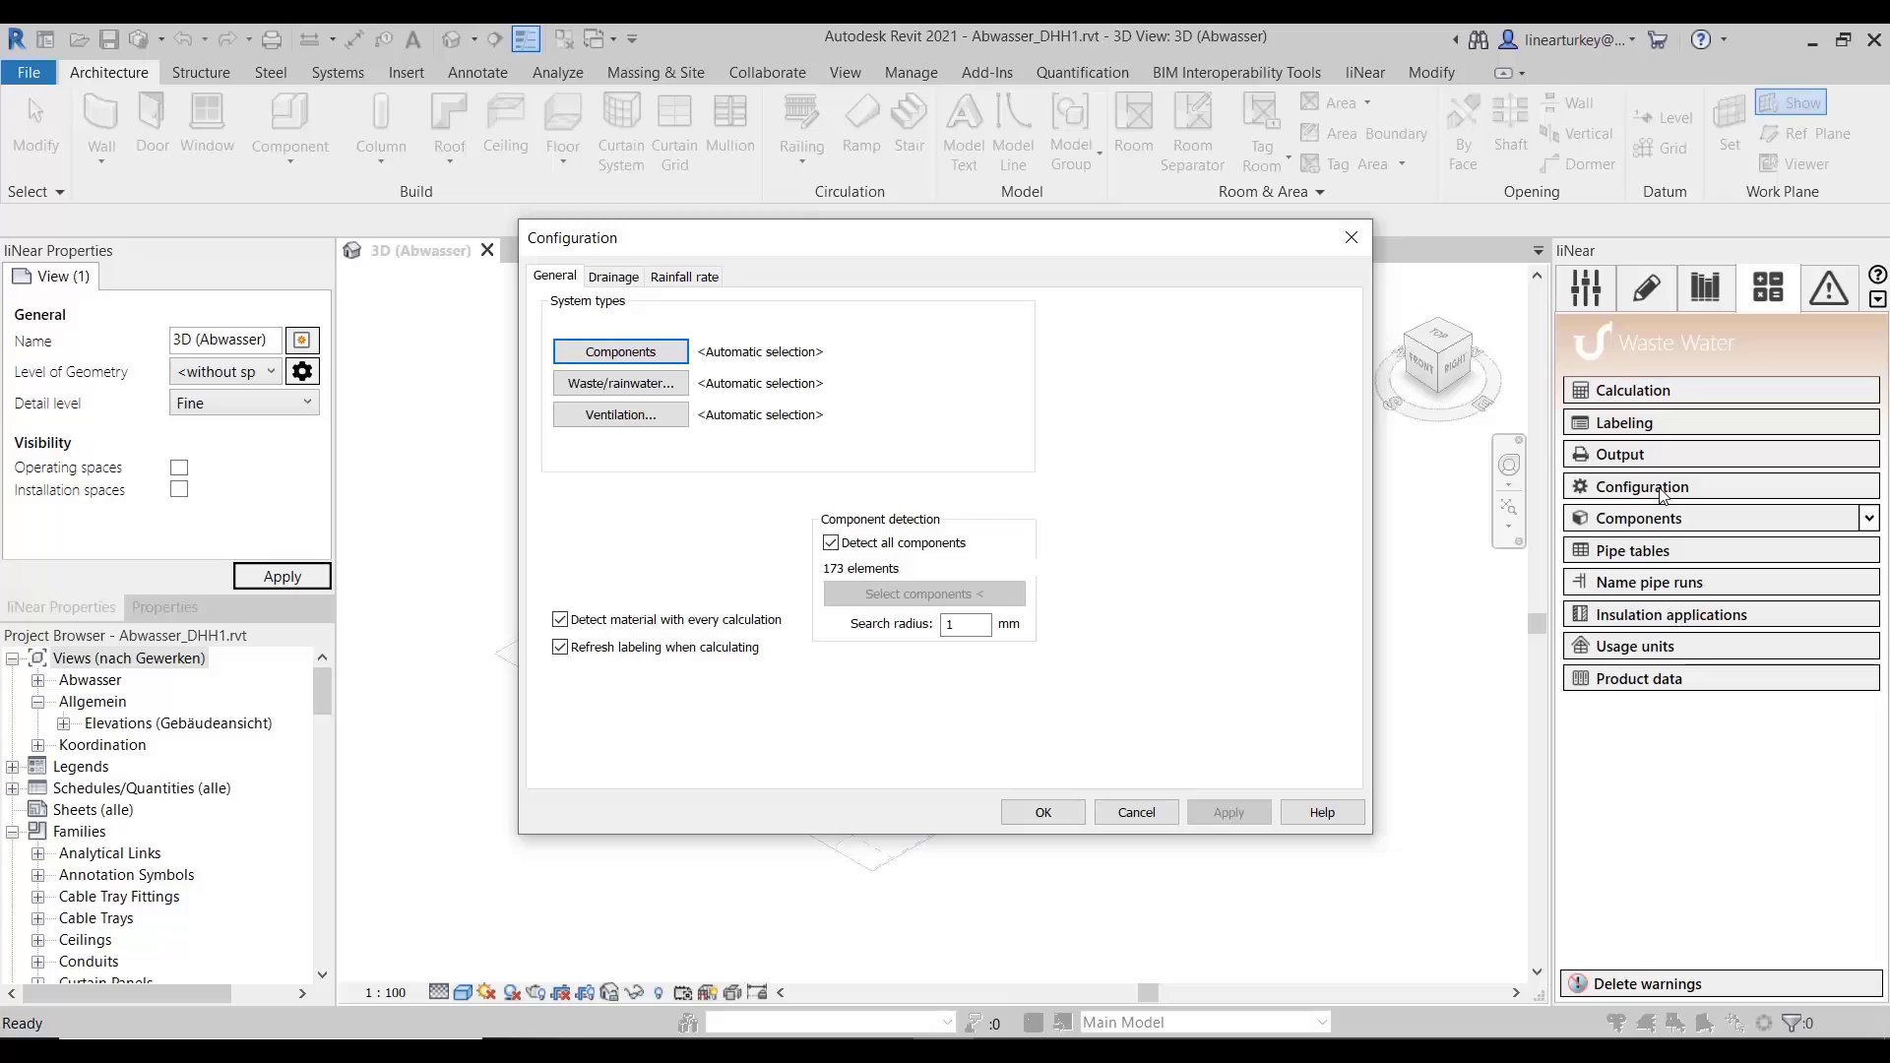
pyautogui.click(613, 277)
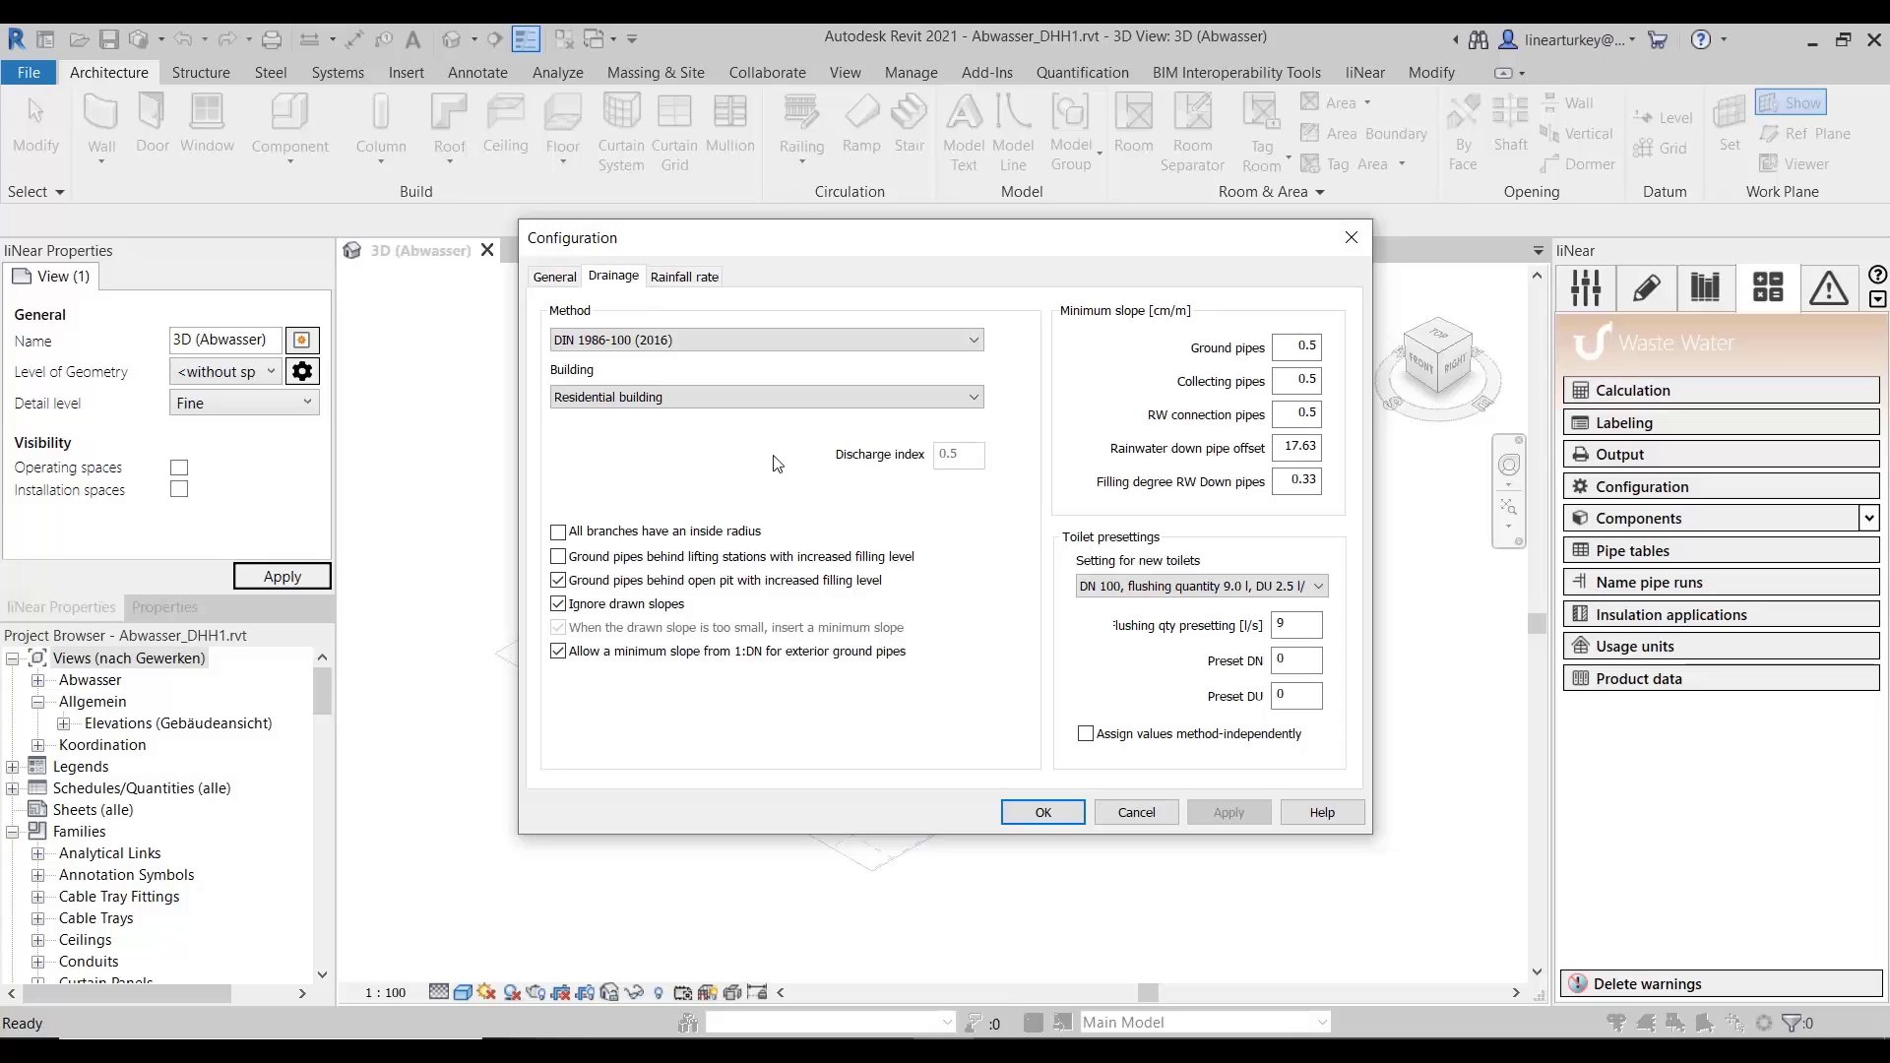
# - Review the drainage calculation methods, building types, drawn-slope option and rainfall rate settings, then cancel the configuration
pyautogui.click(769, 342)
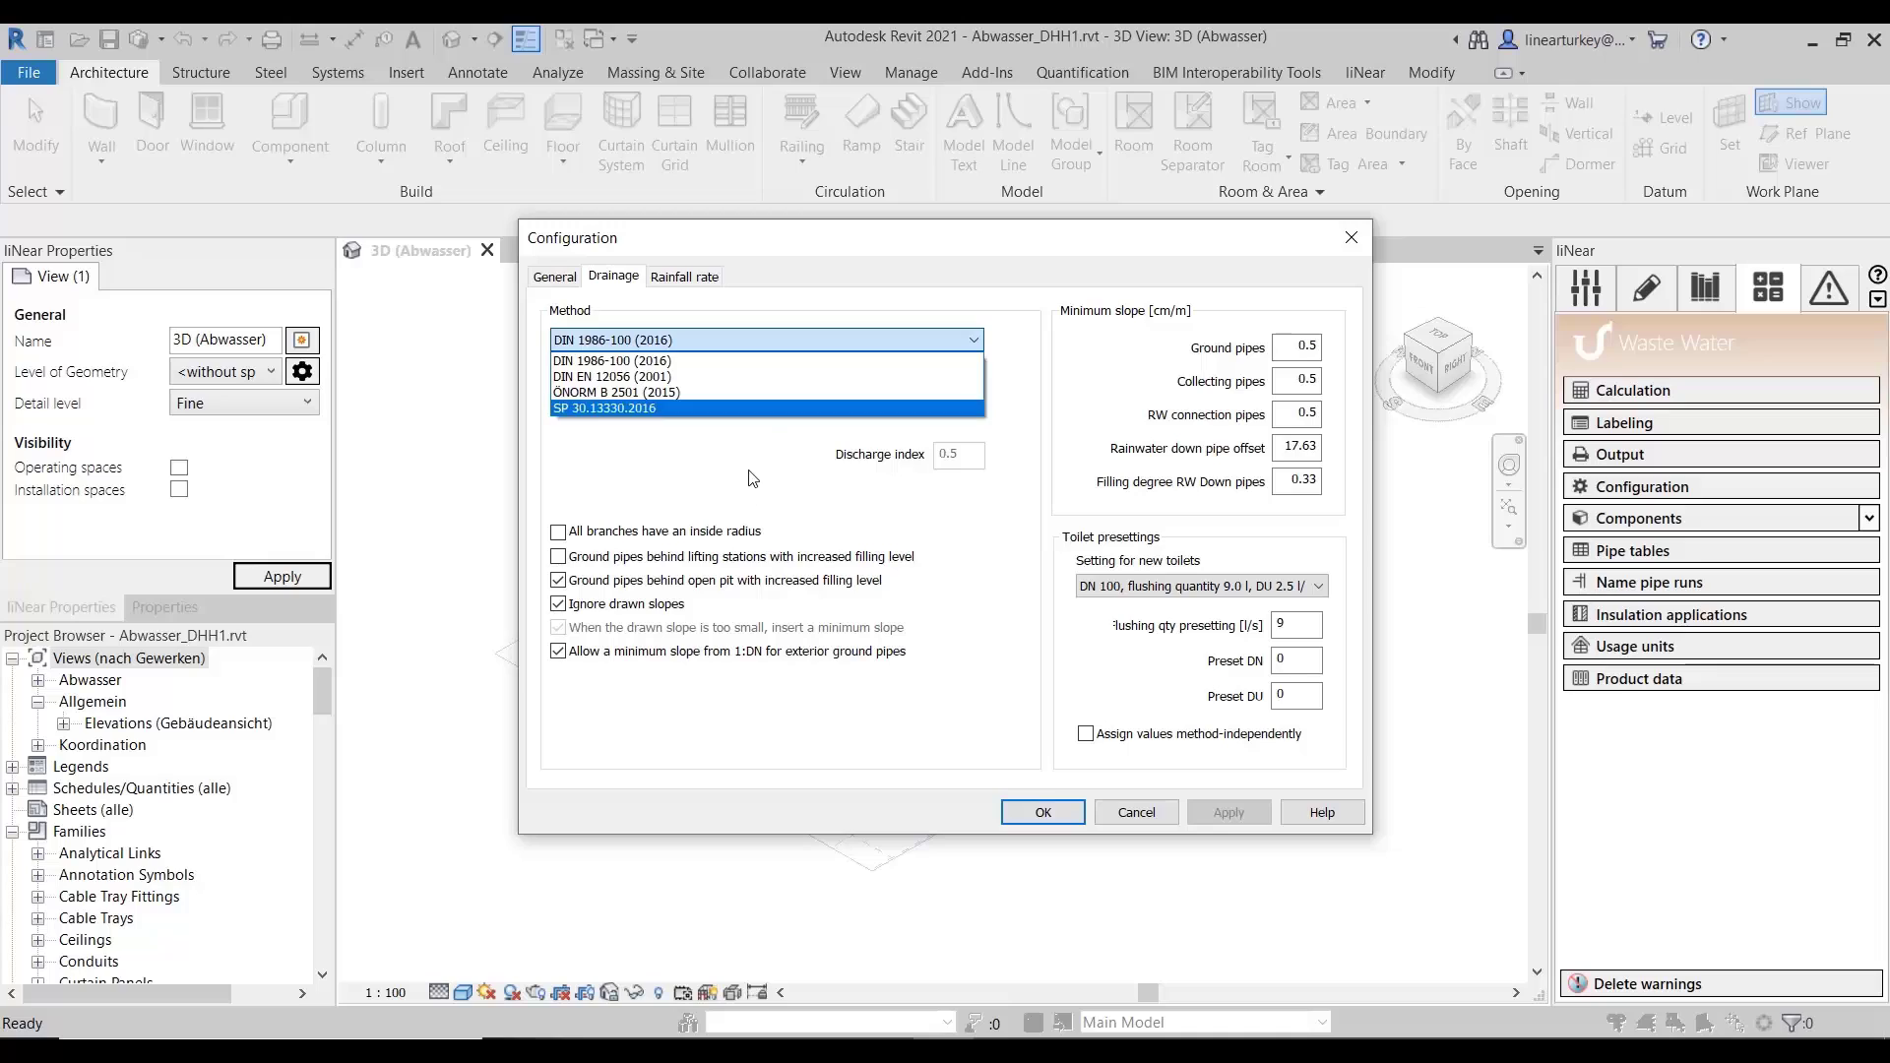
pyautogui.click(754, 480)
pyautogui.click(740, 396)
pyautogui.click(743, 376)
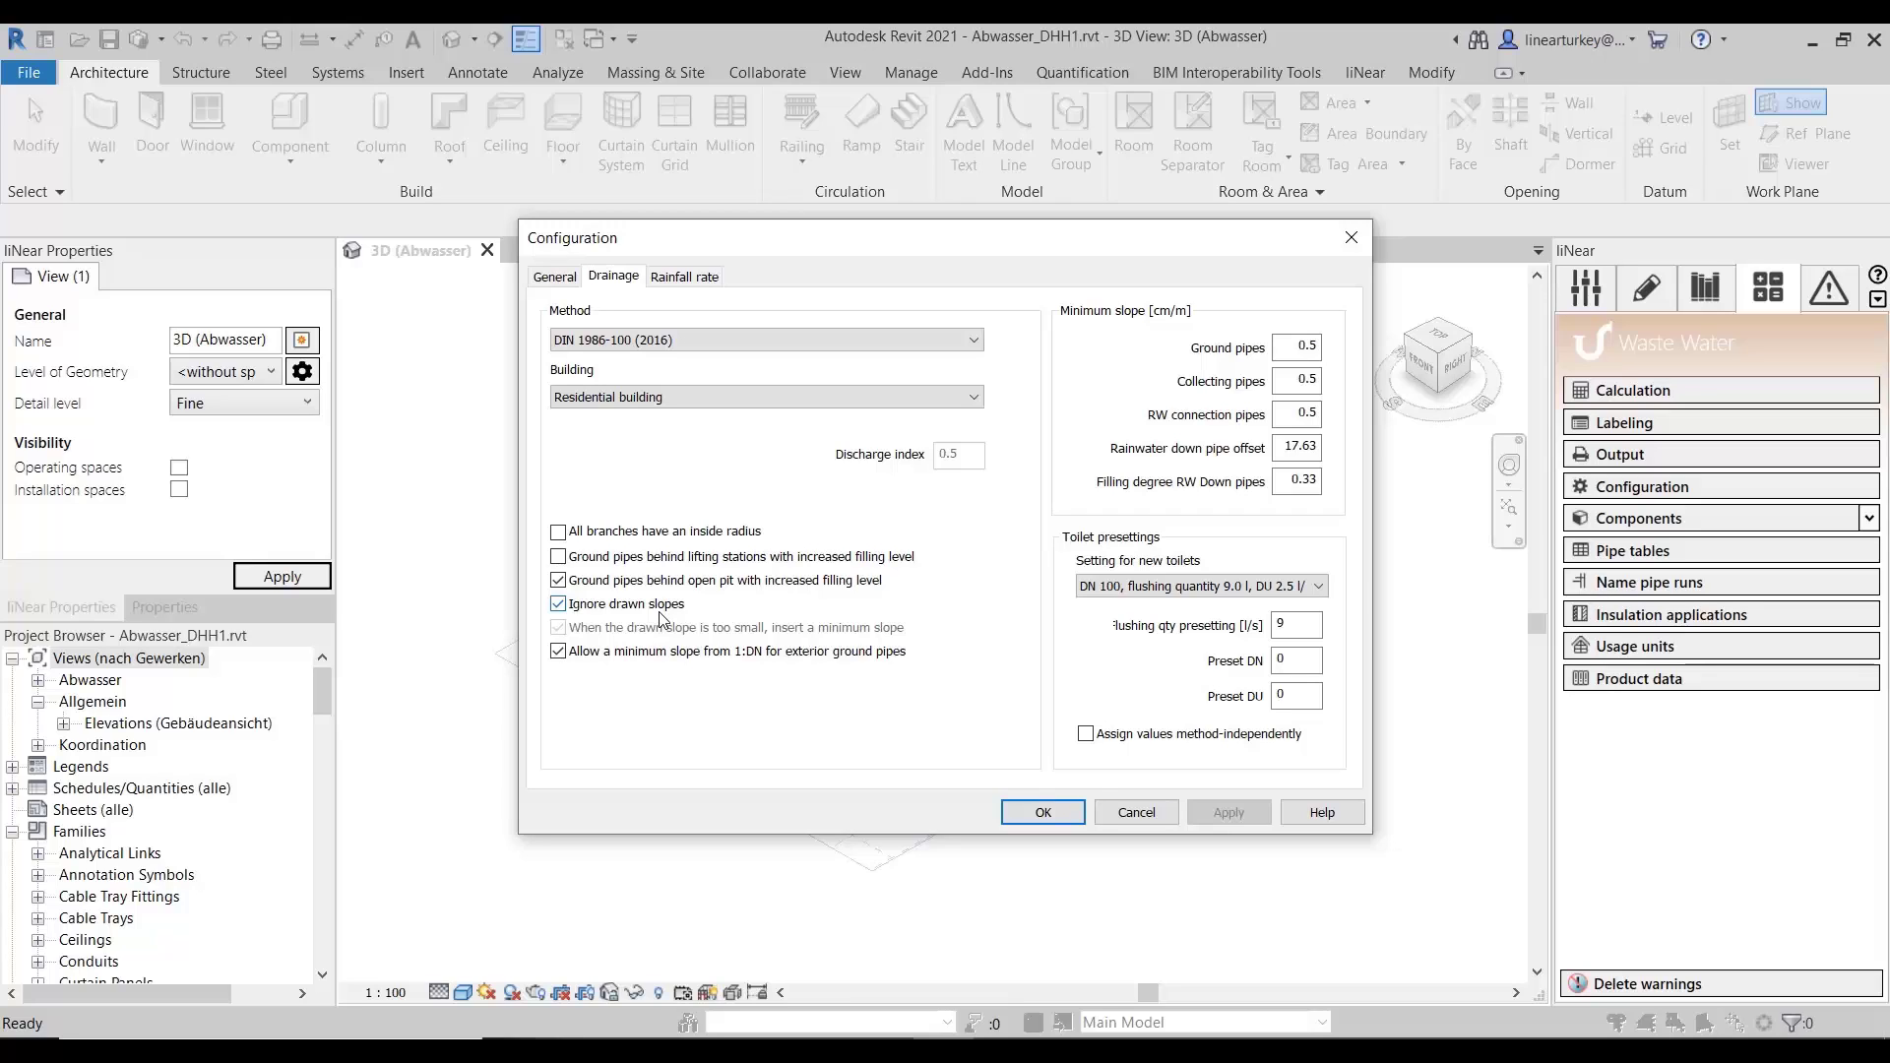
pyautogui.click(659, 615)
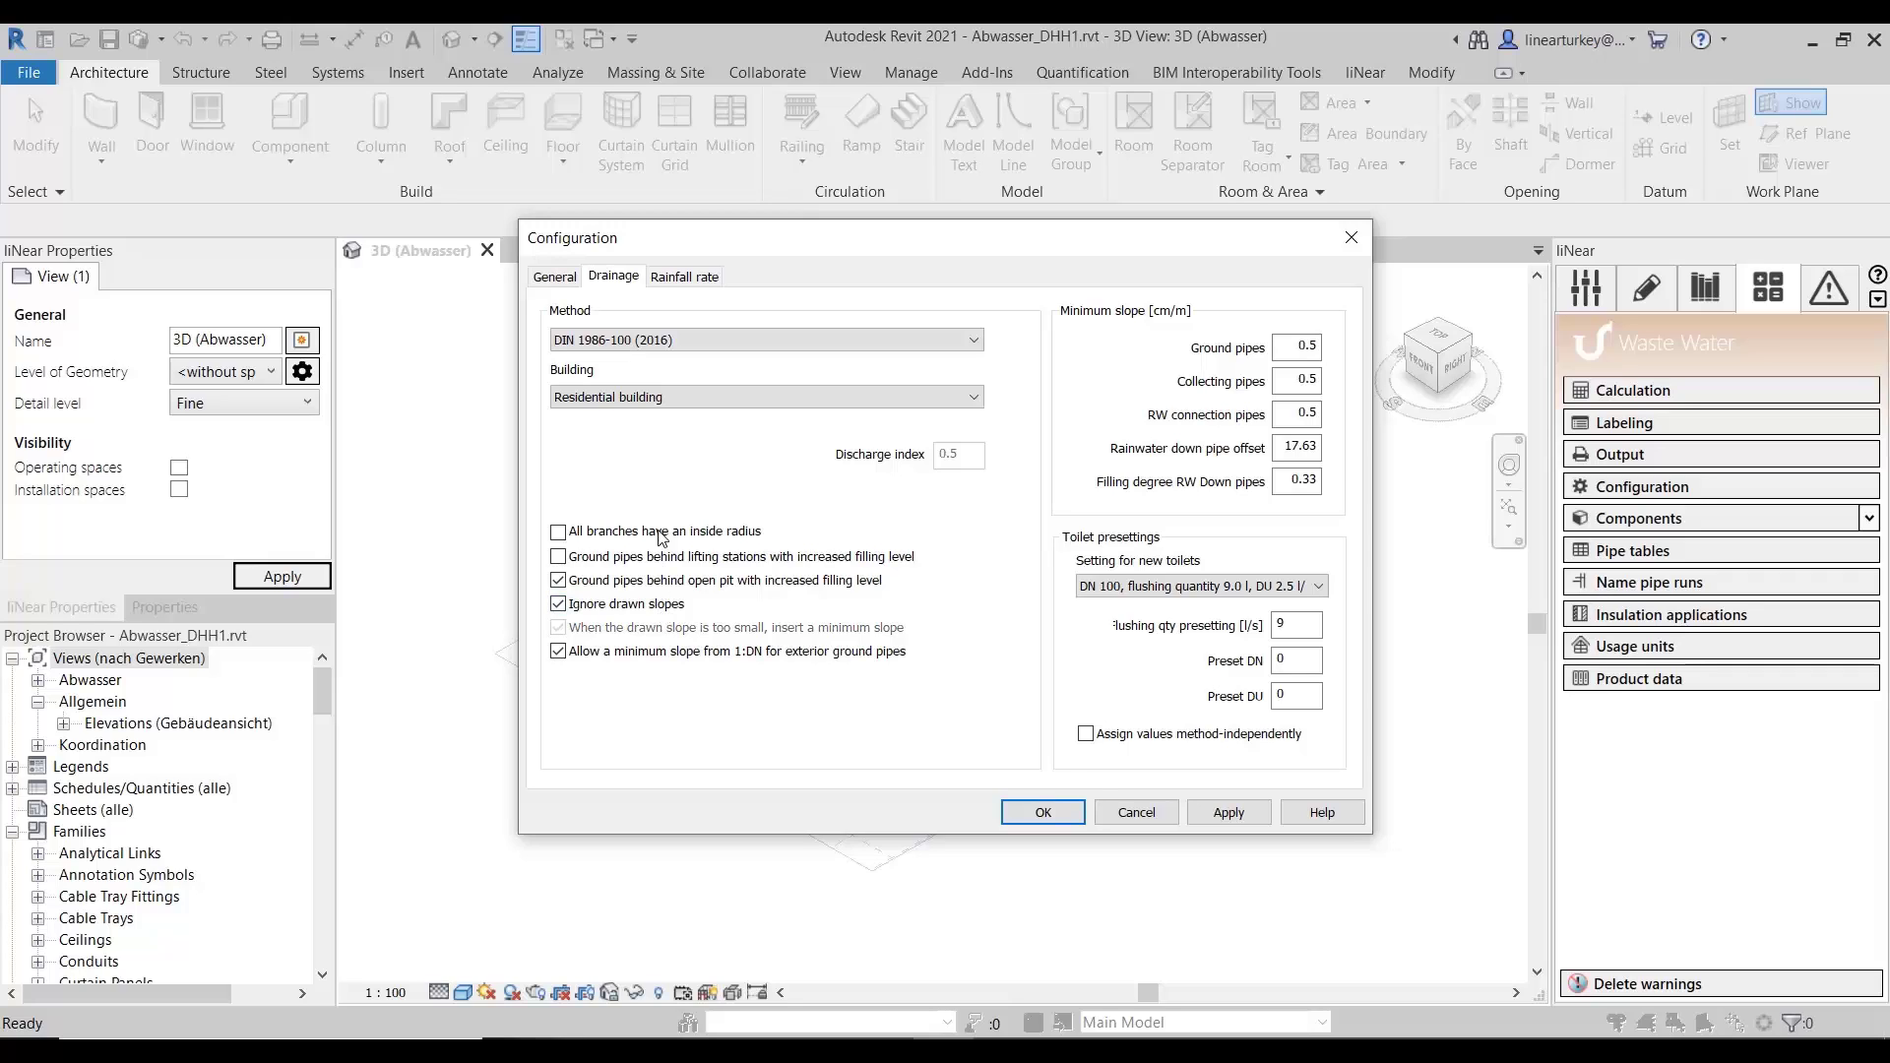
pyautogui.click(700, 280)
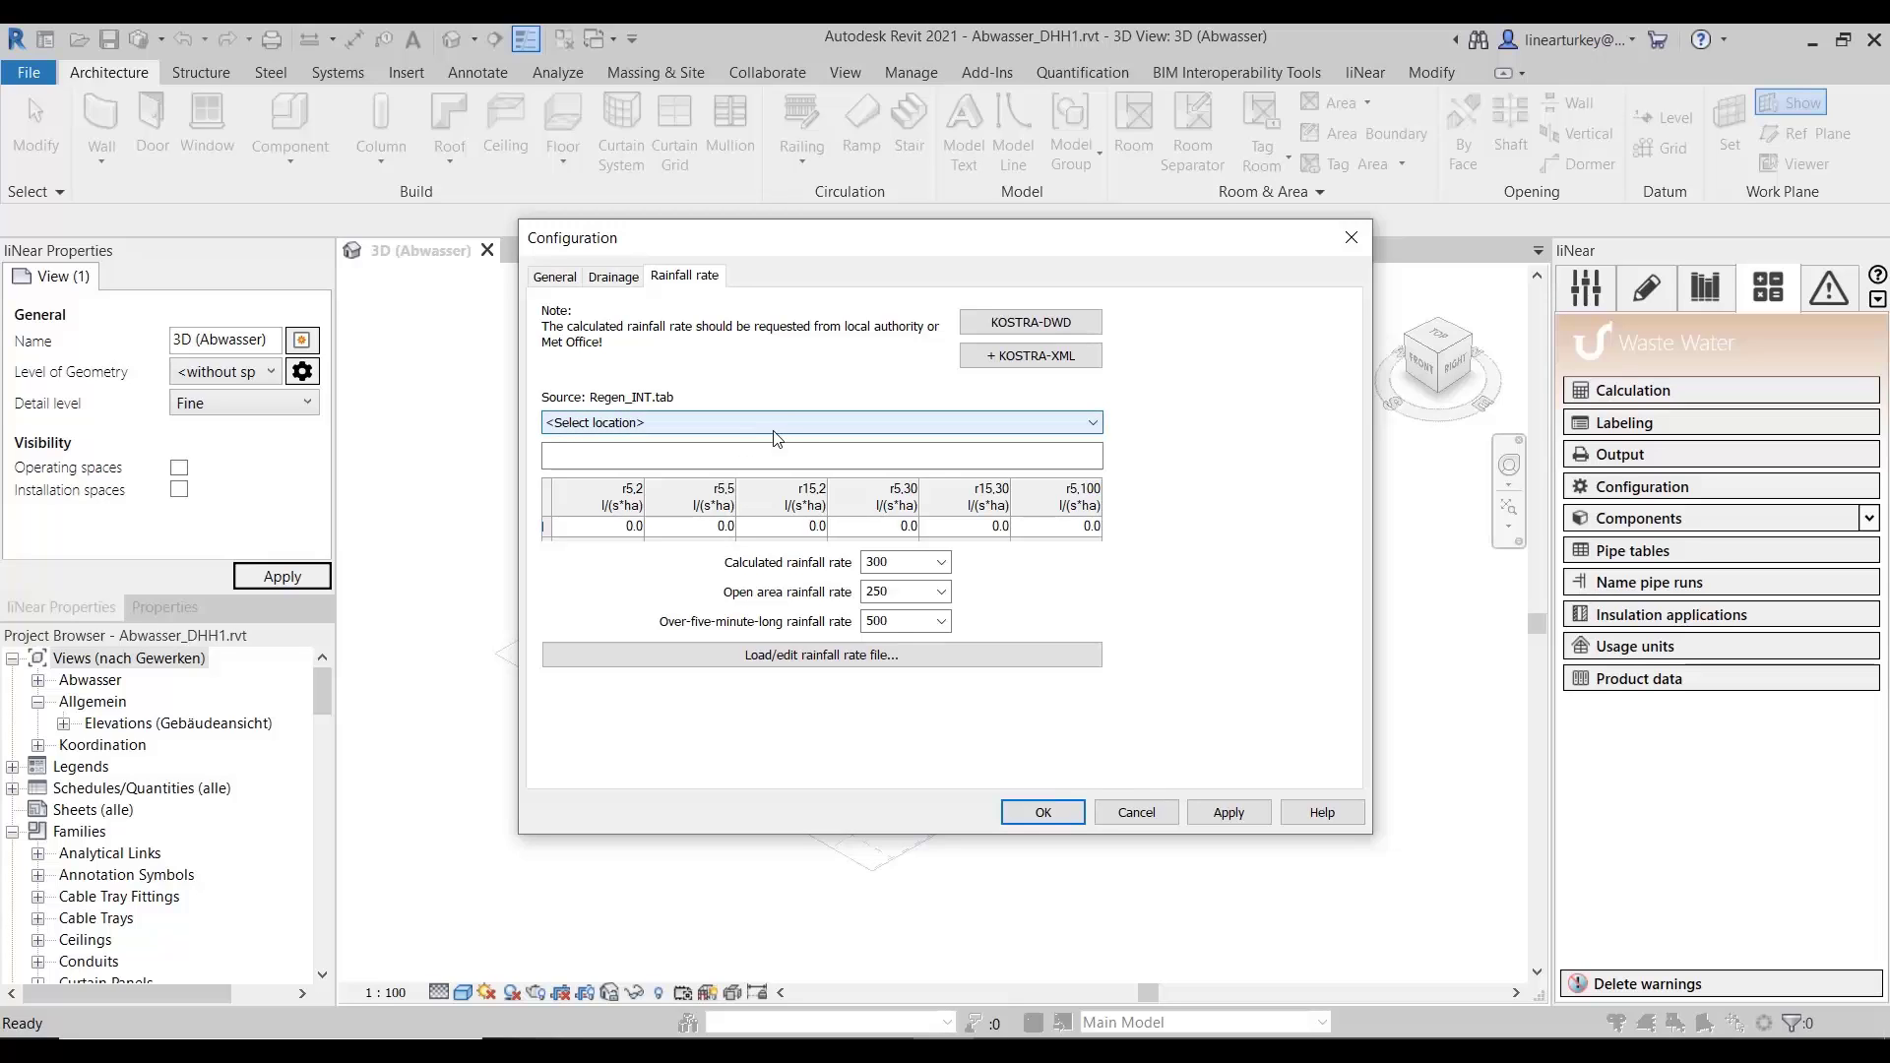
pyautogui.click(1169, 815)
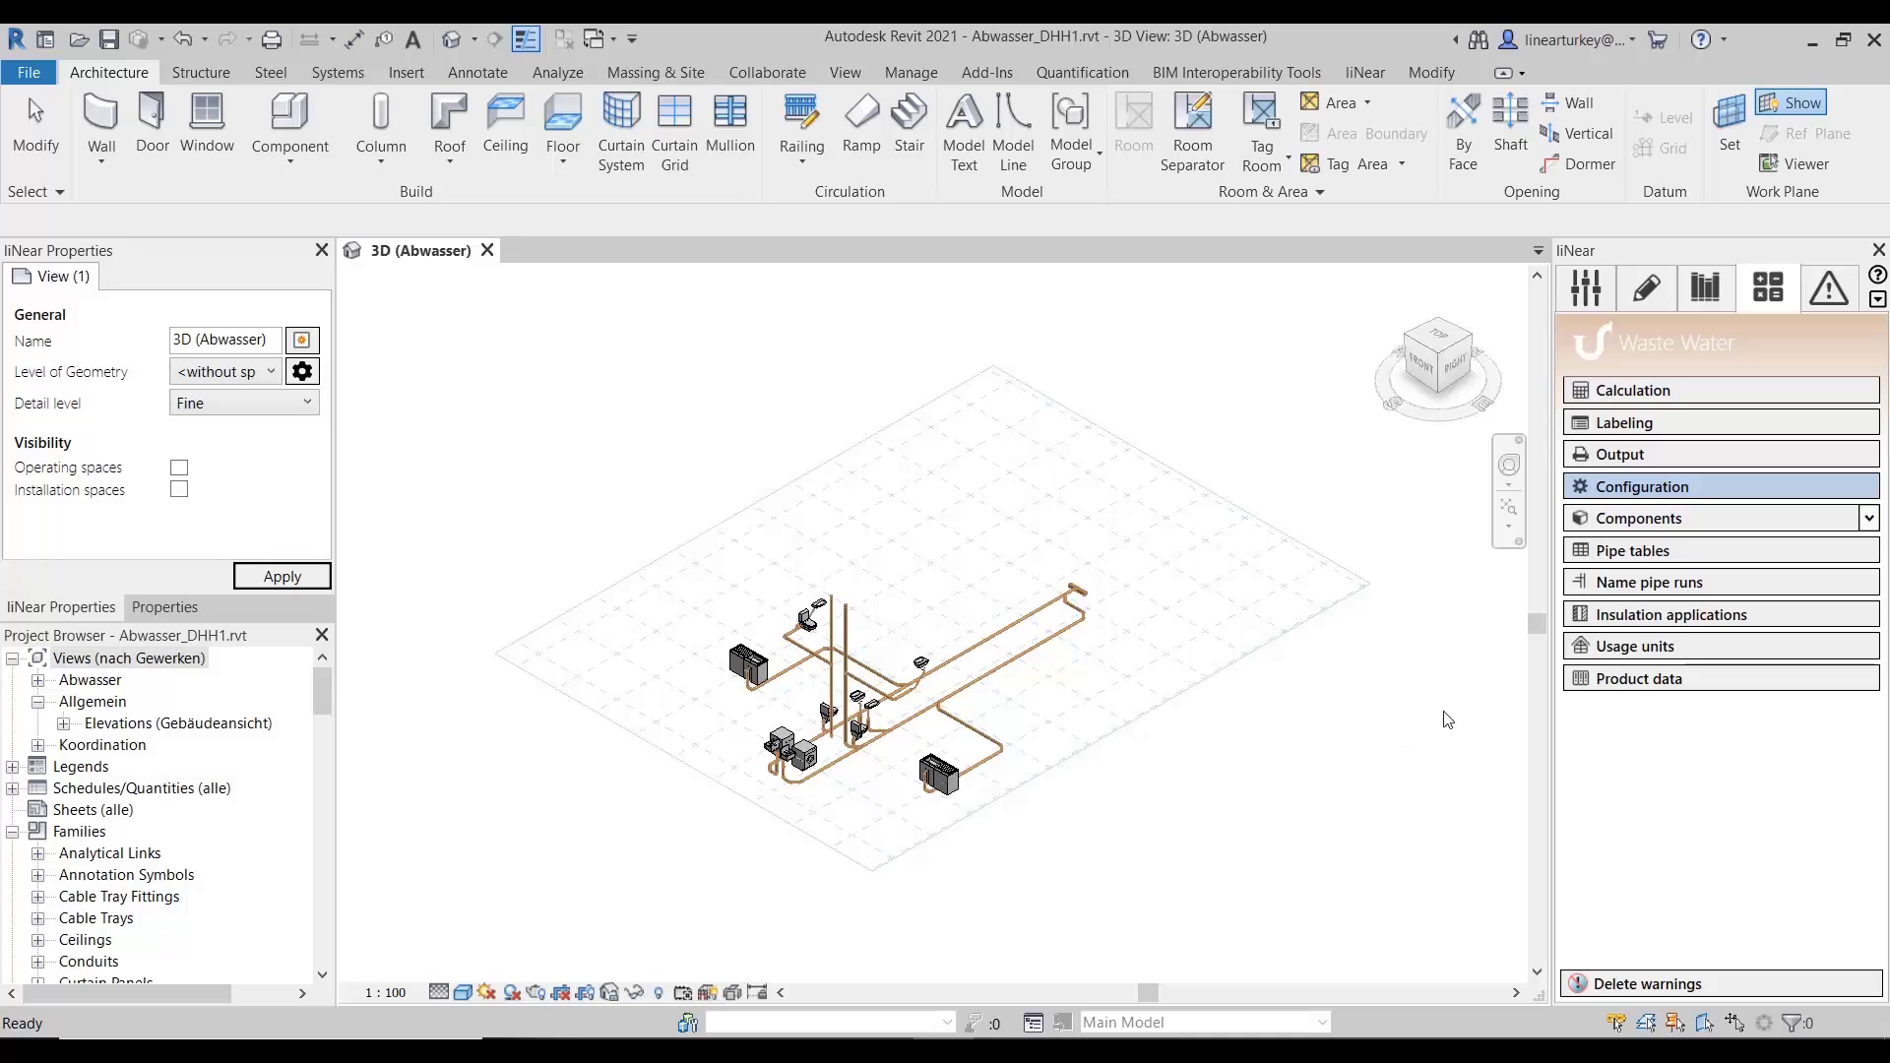
# - Check the pipe dimensions in the waste water pipe tables, accept them, and run the open drainage calculation
pyautogui.click(1615, 551)
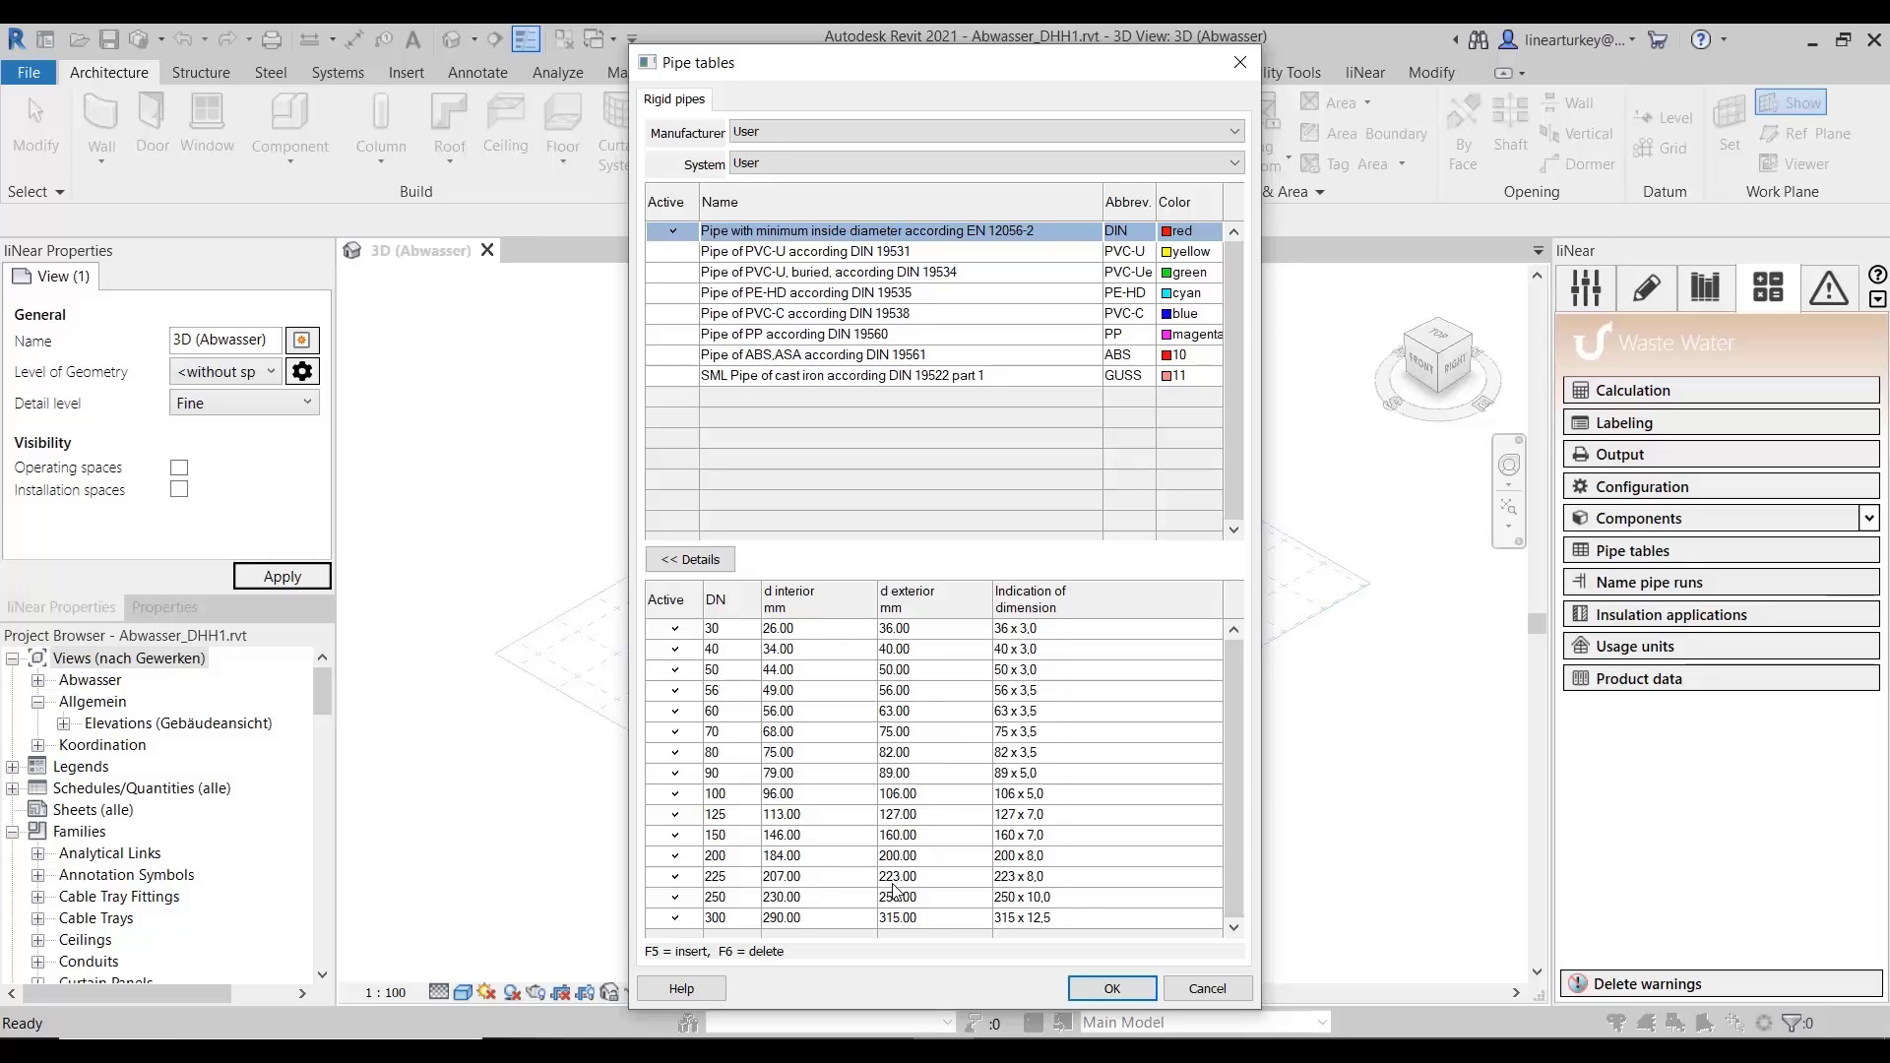
pyautogui.click(1115, 984)
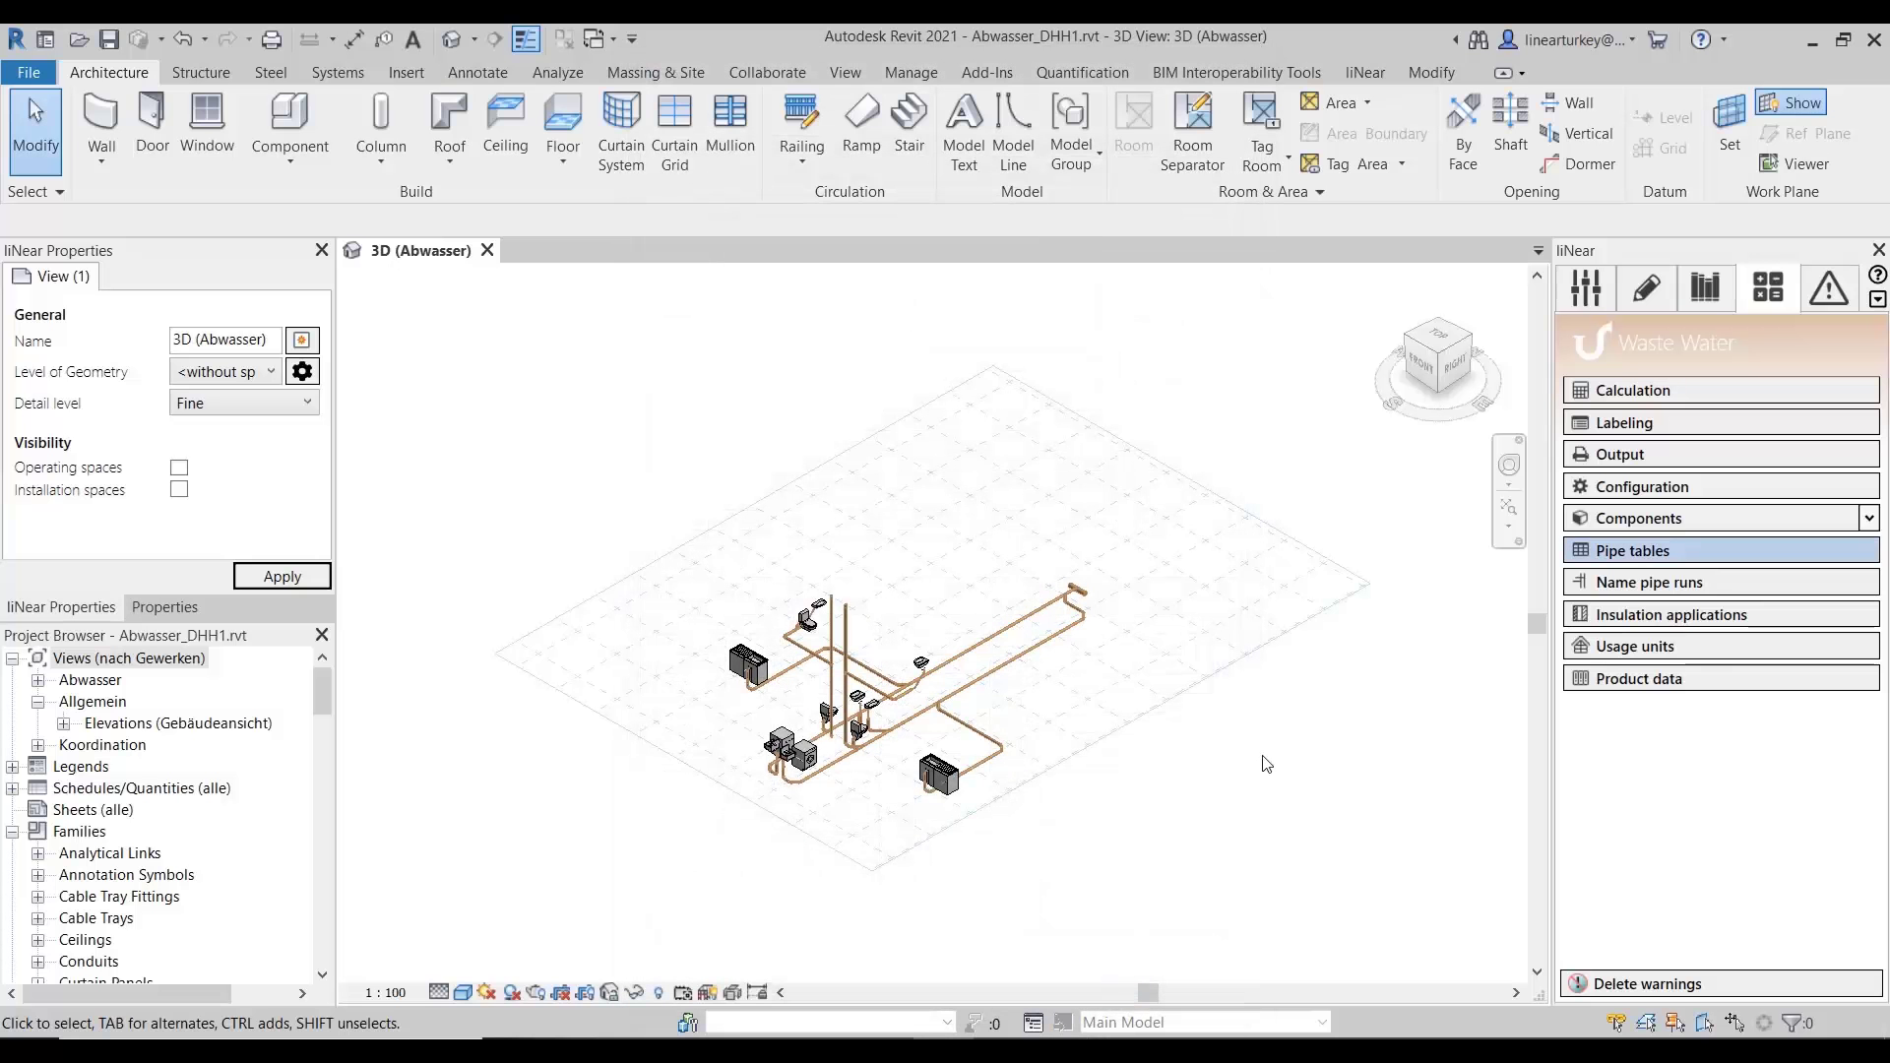
pyautogui.click(1654, 389)
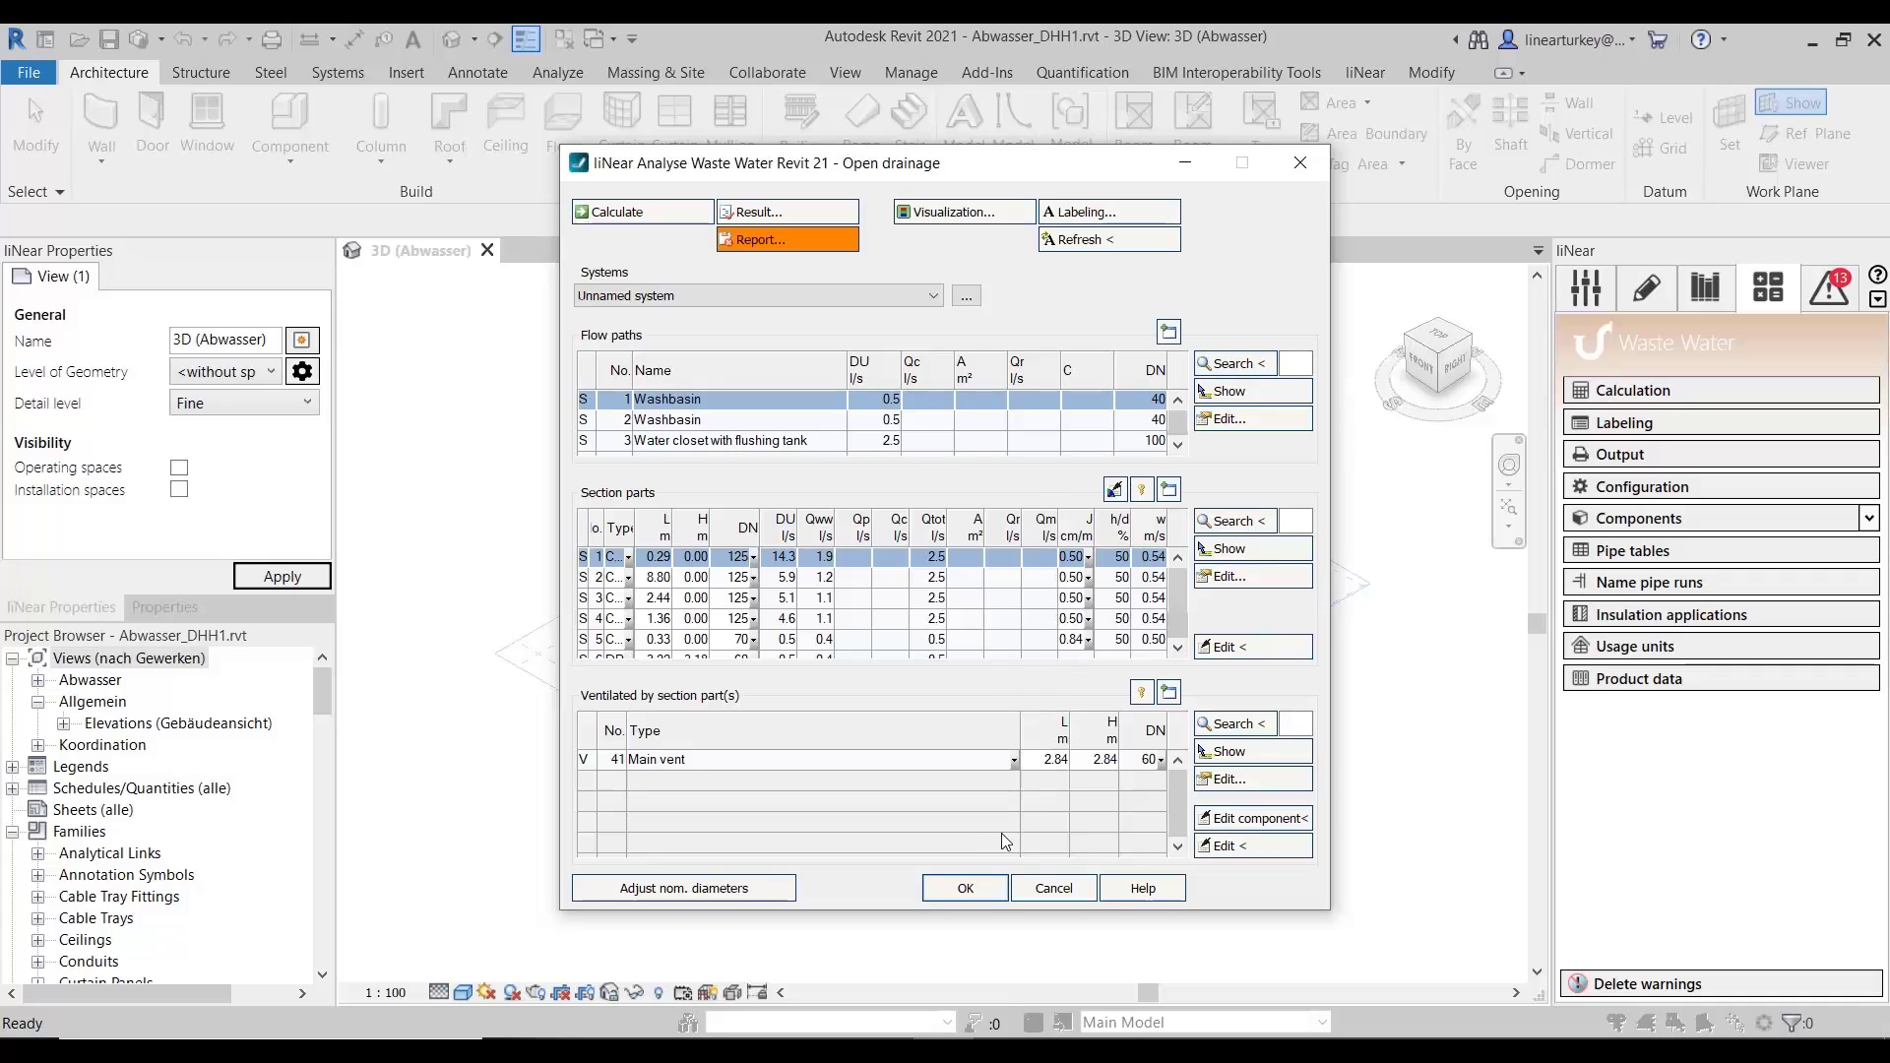
# - Examine the calculation report's warnings on pipe lengths, number of bends and automatic slope increase, then close the report
pyautogui.click(825, 246)
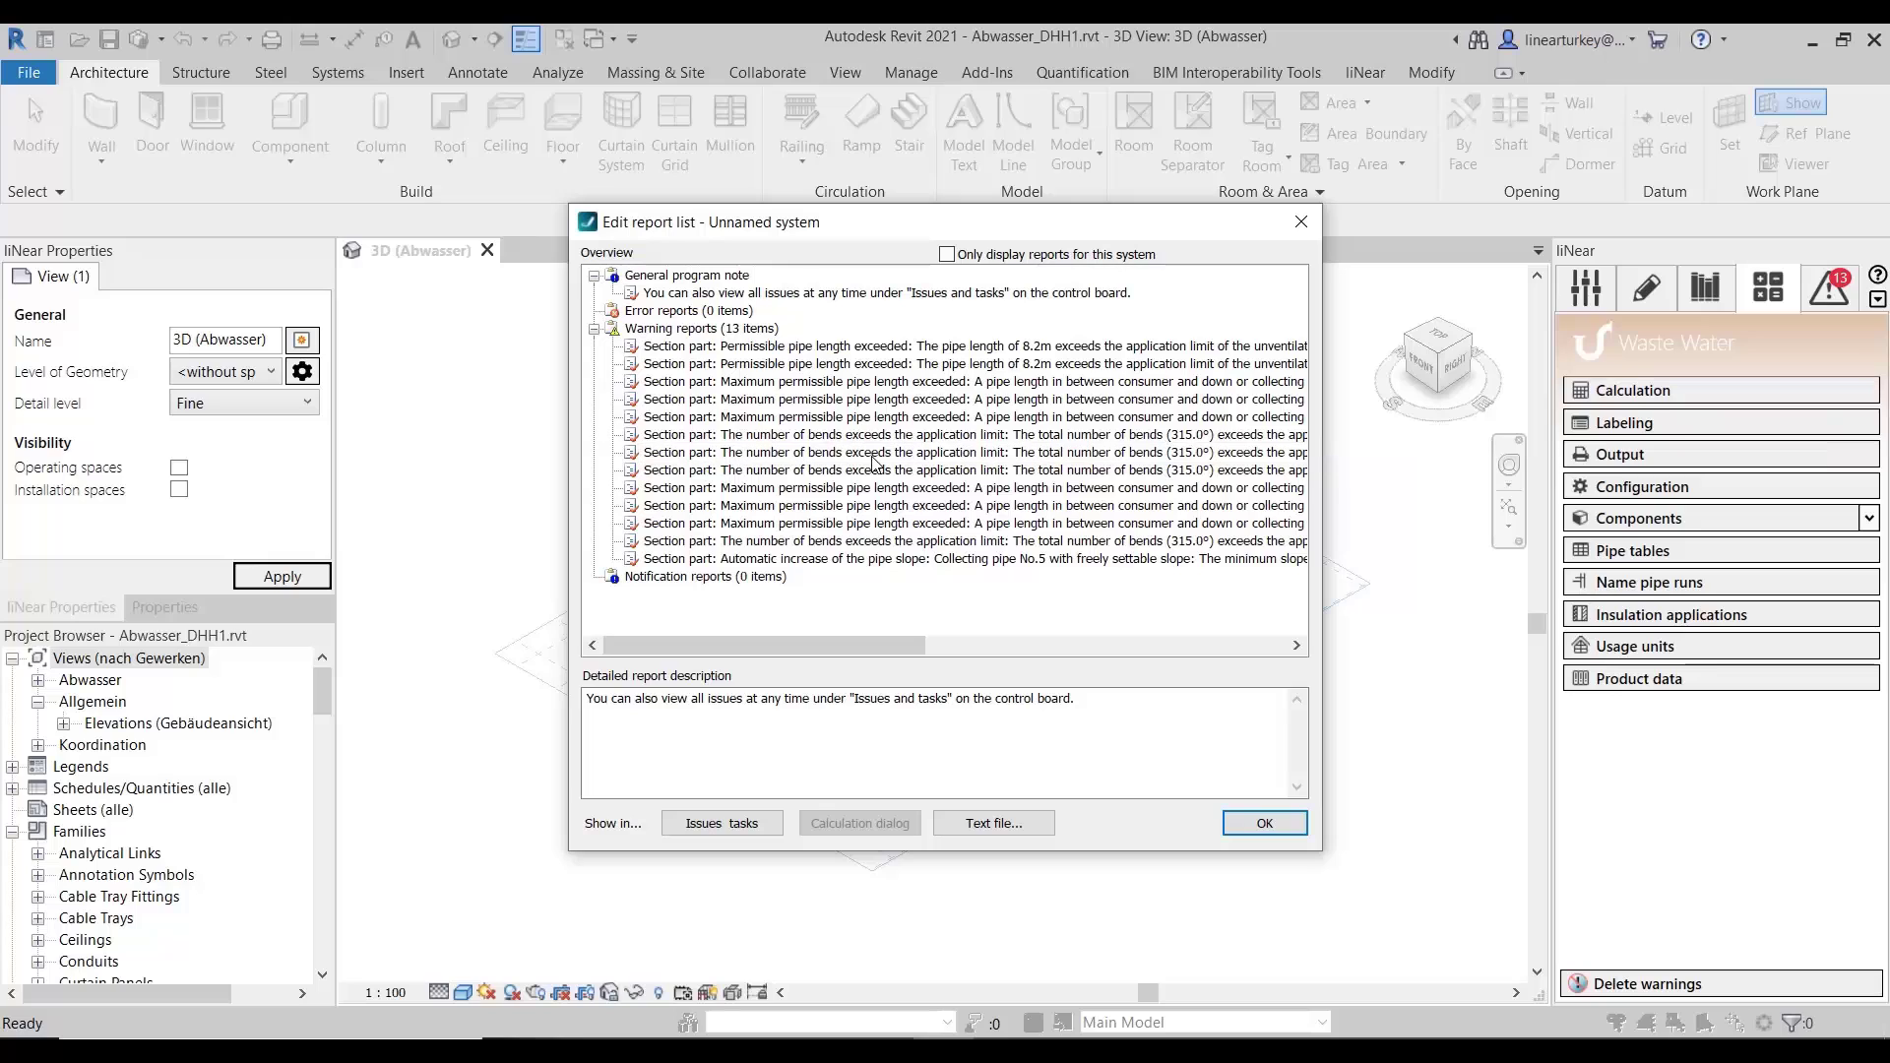
pyautogui.click(926, 423)
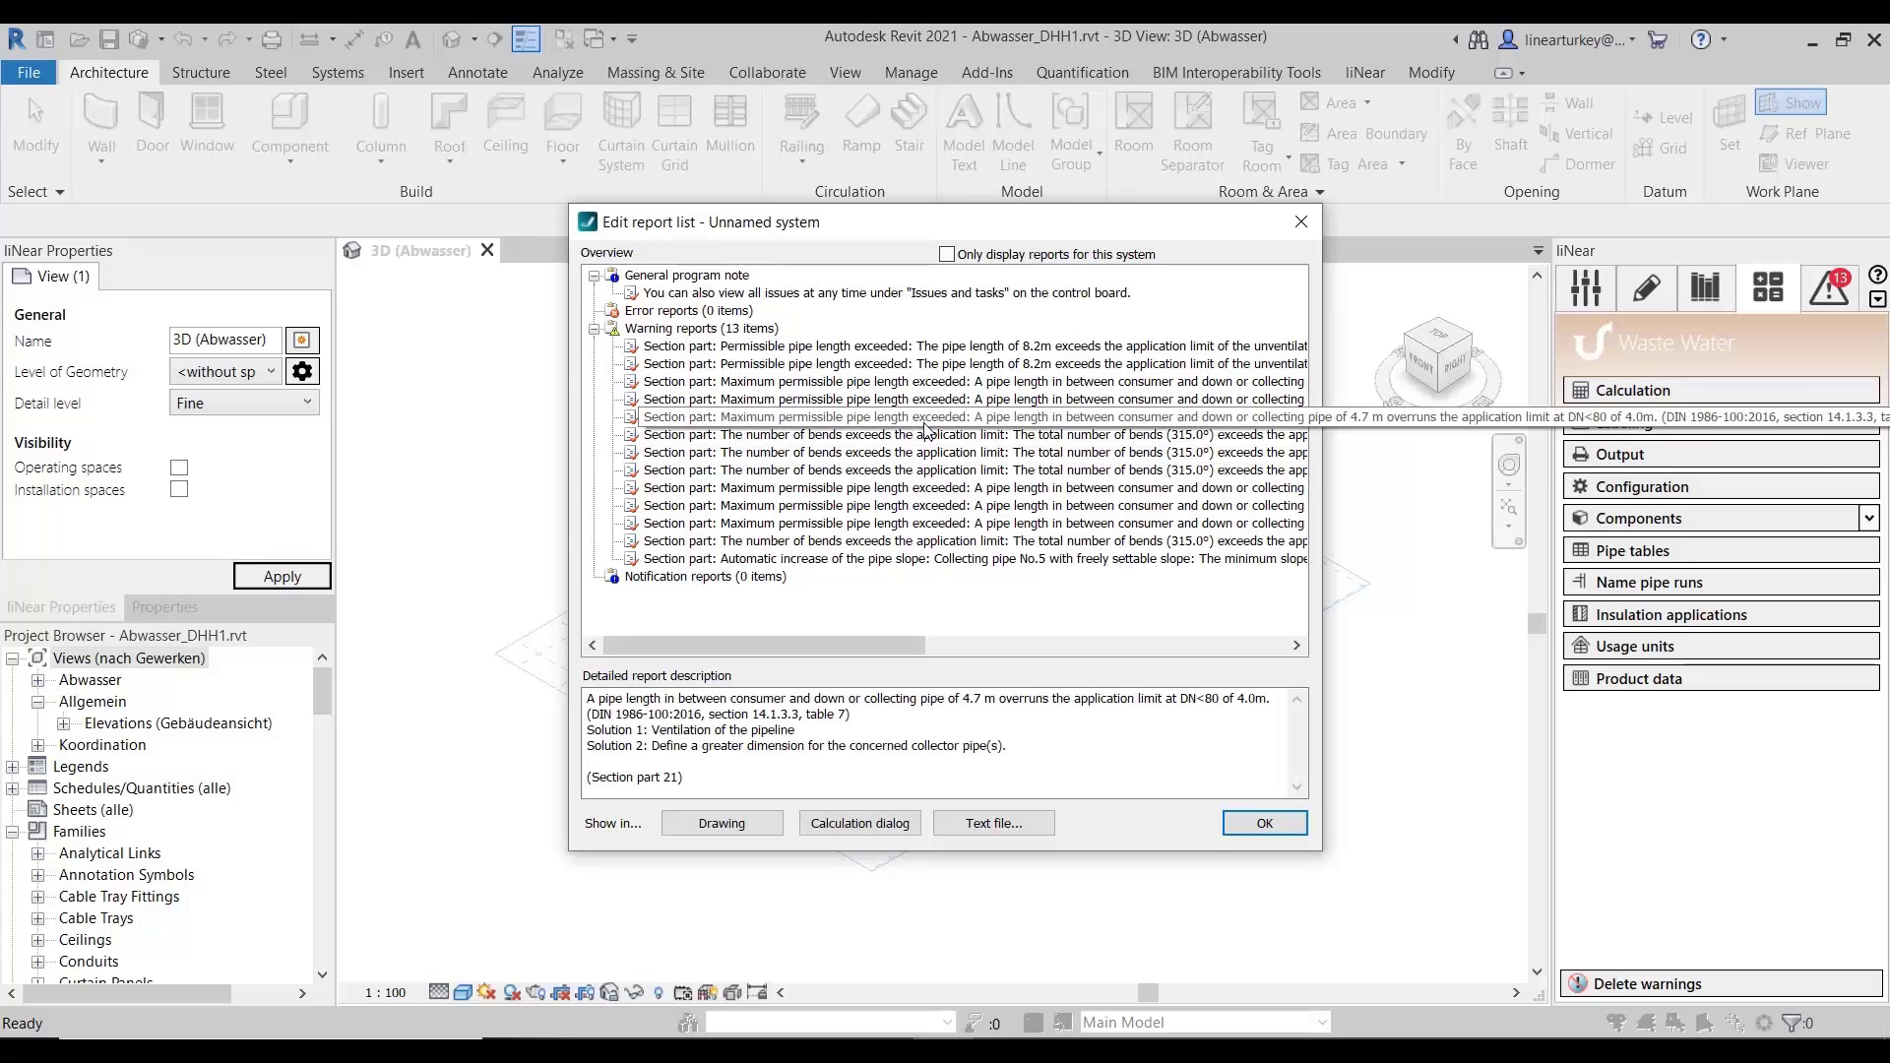
pyautogui.click(940, 369)
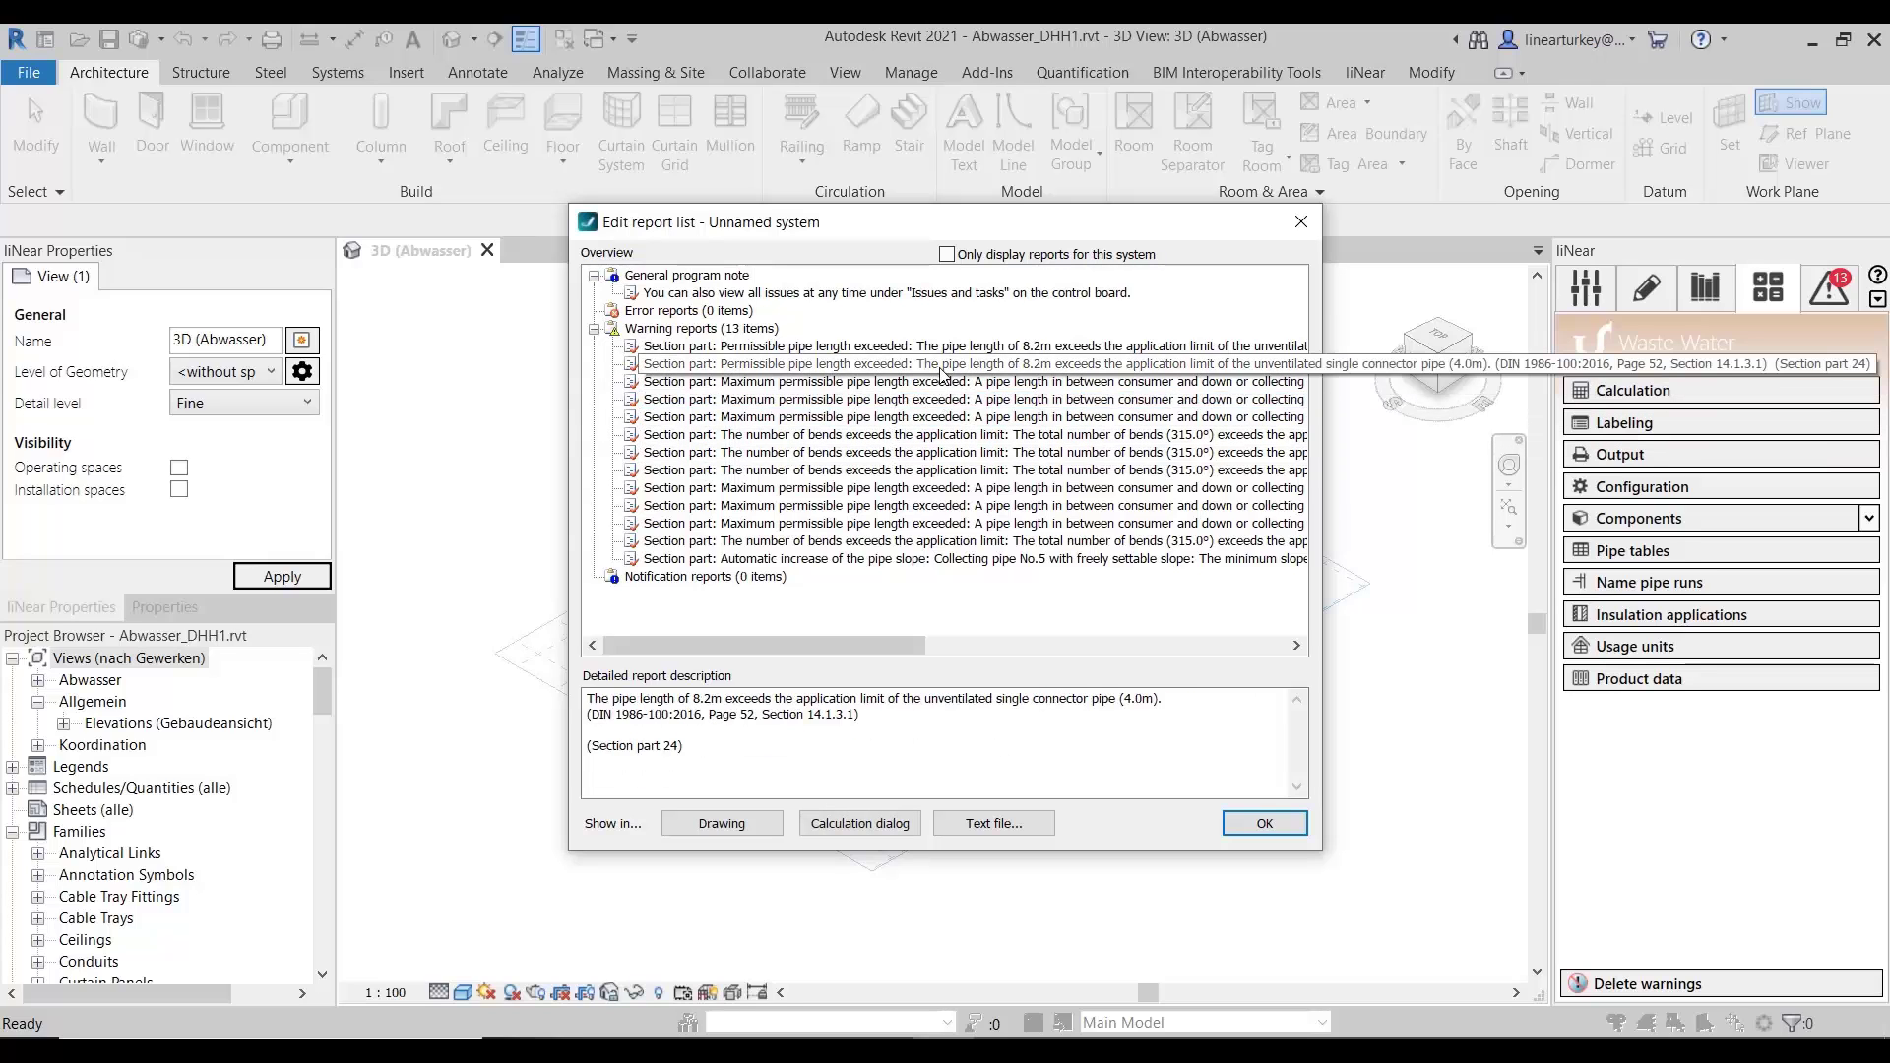
pyautogui.click(942, 382)
pyautogui.click(942, 398)
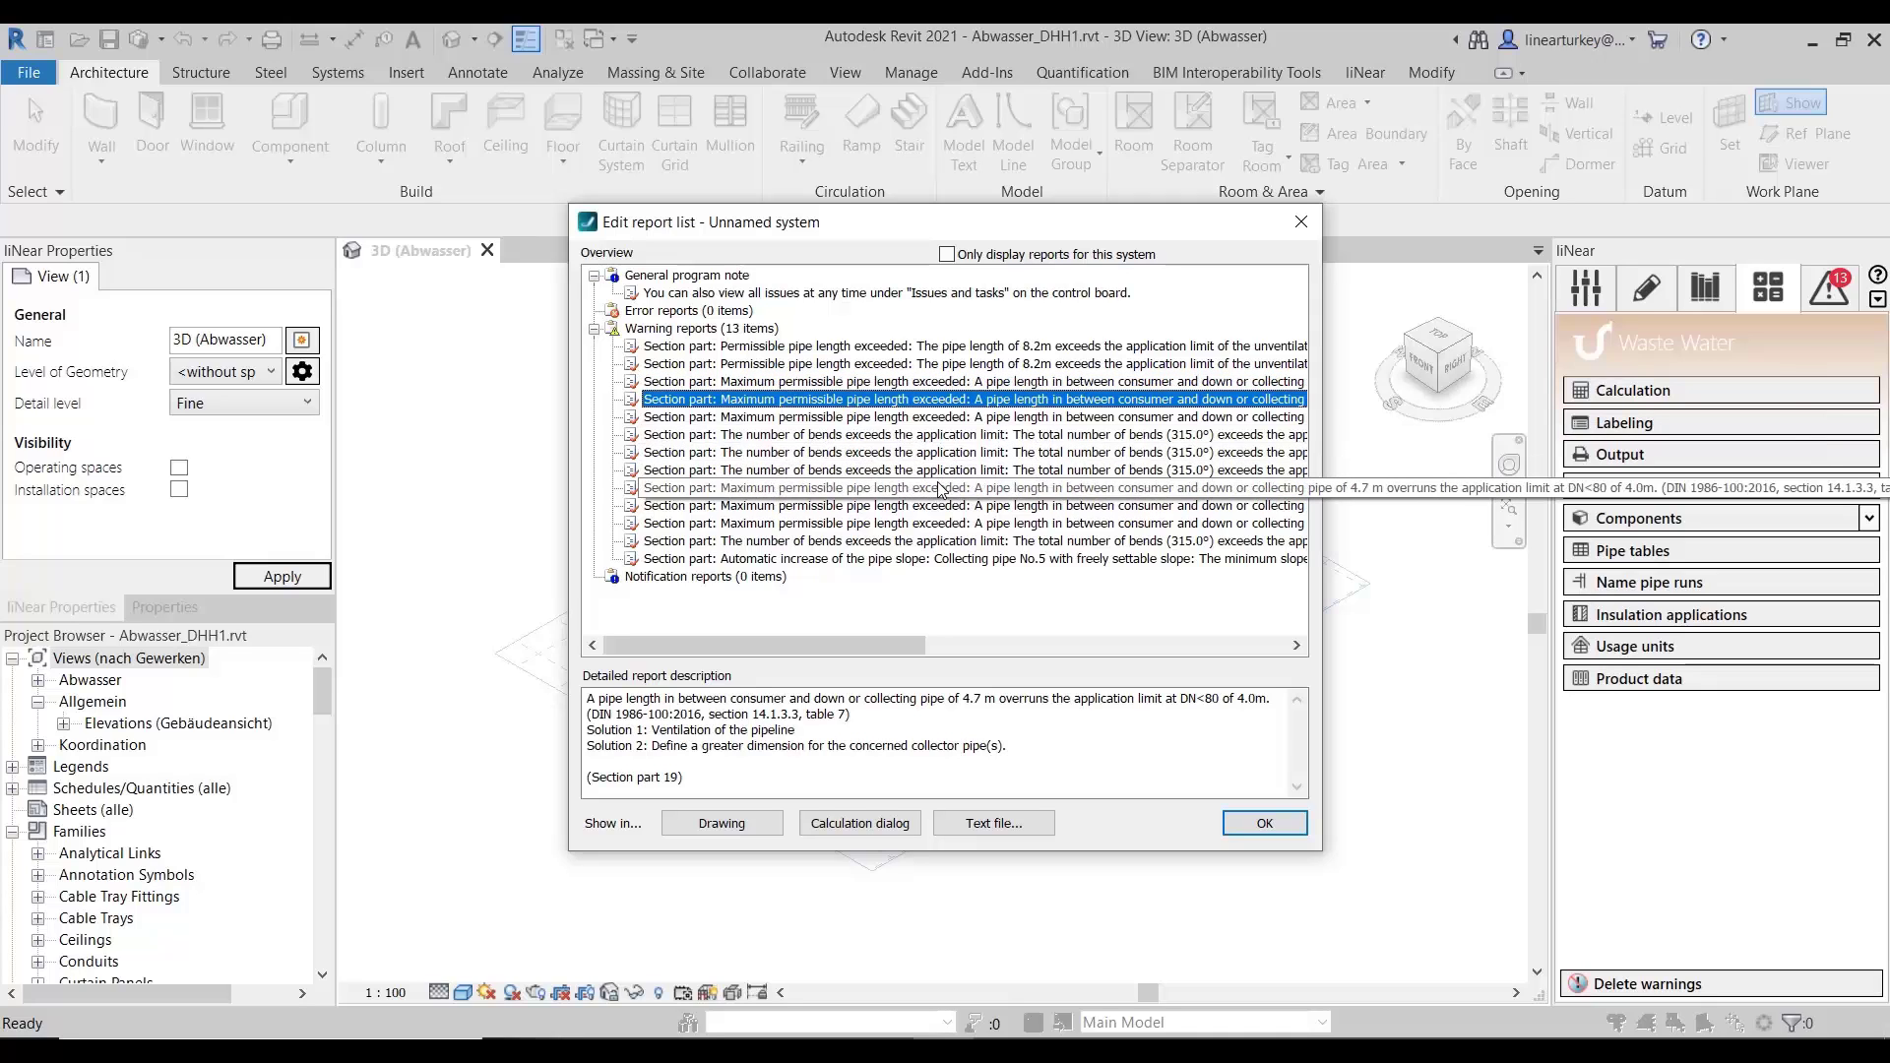
pyautogui.press('Down')
pyautogui.press('Down')
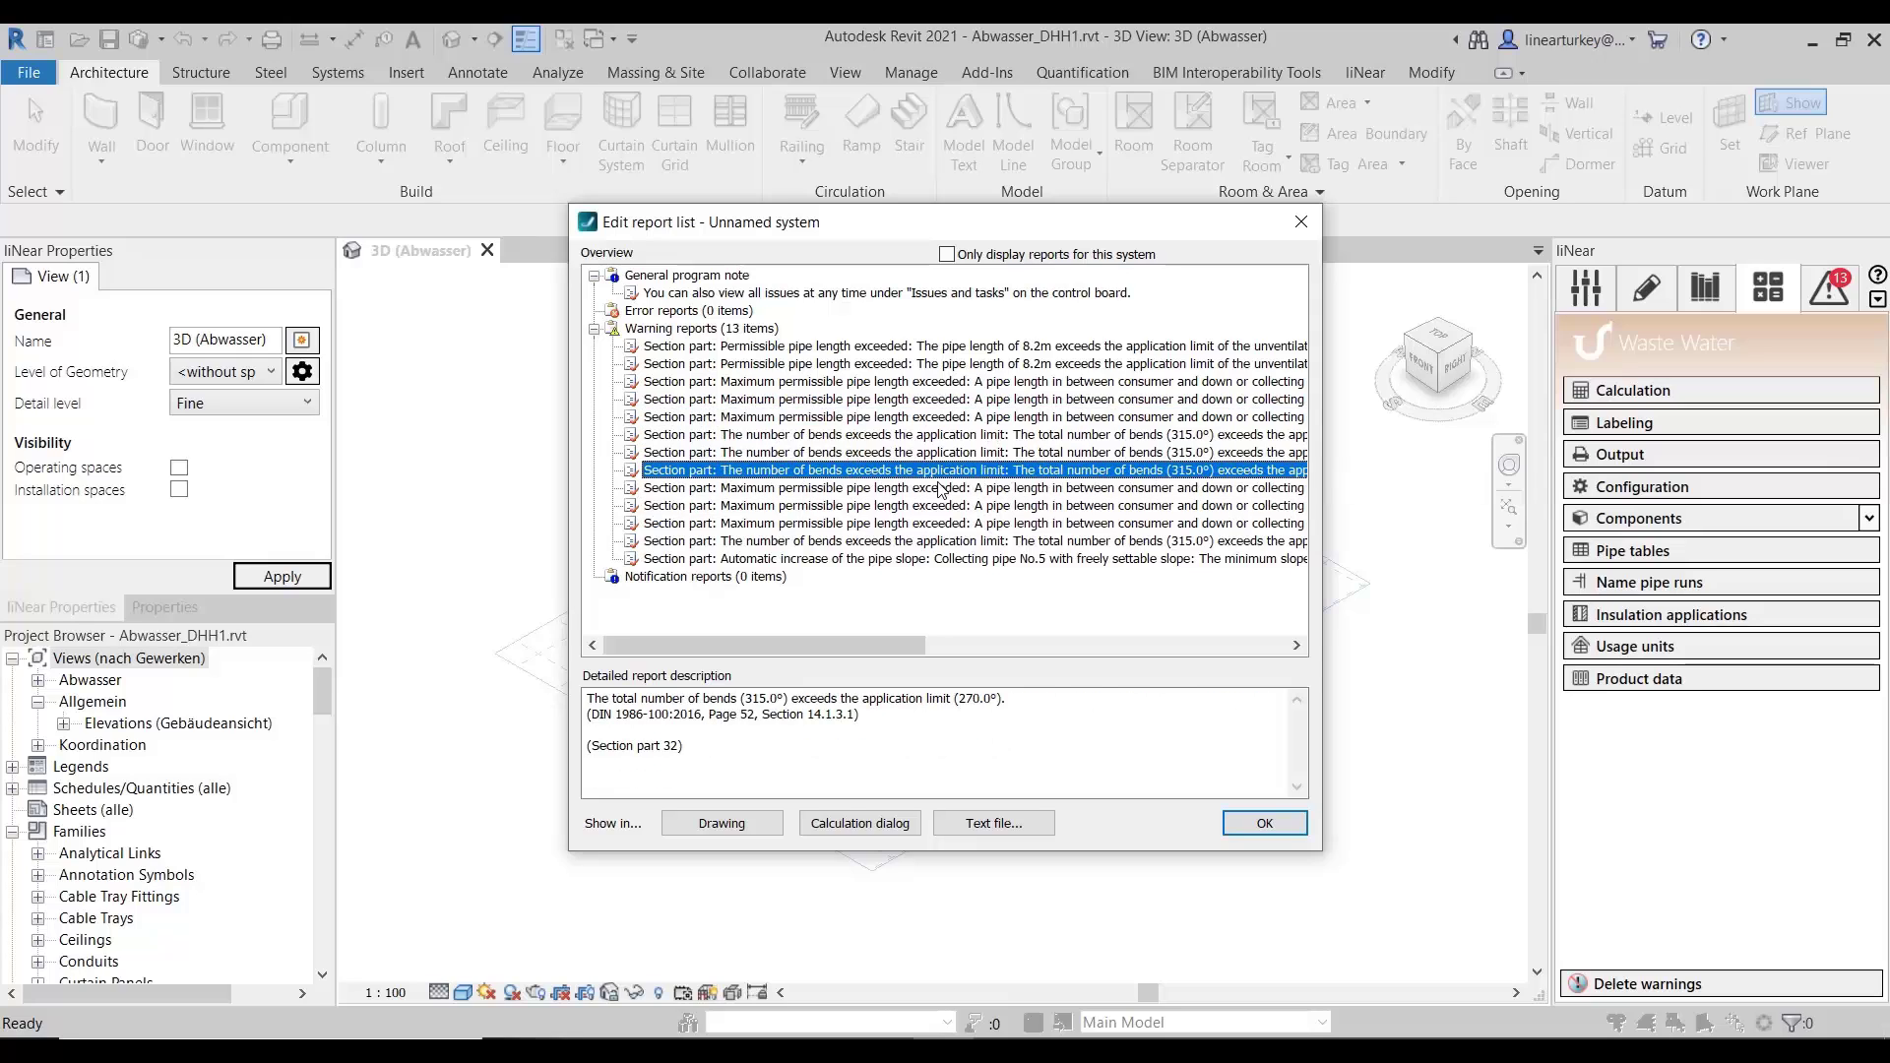
pyautogui.press('Up')
pyautogui.click(896, 560)
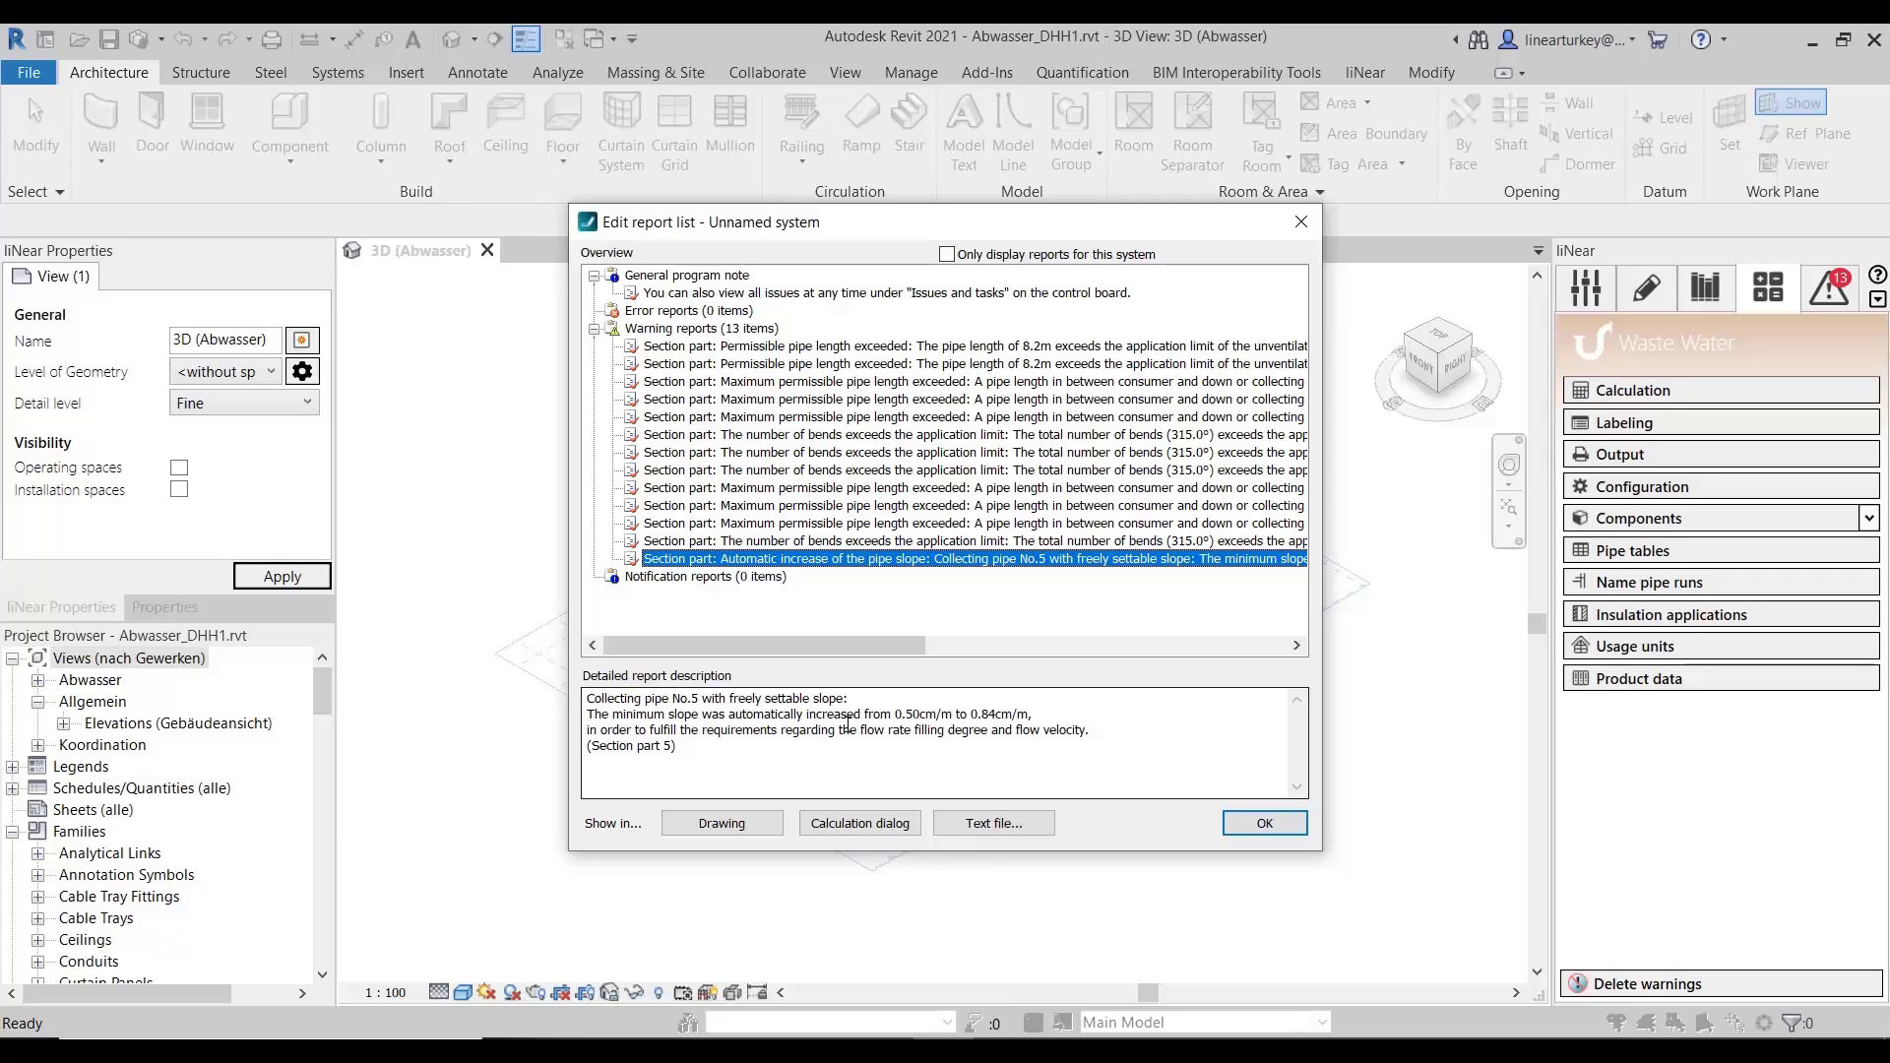
pyautogui.click(1264, 823)
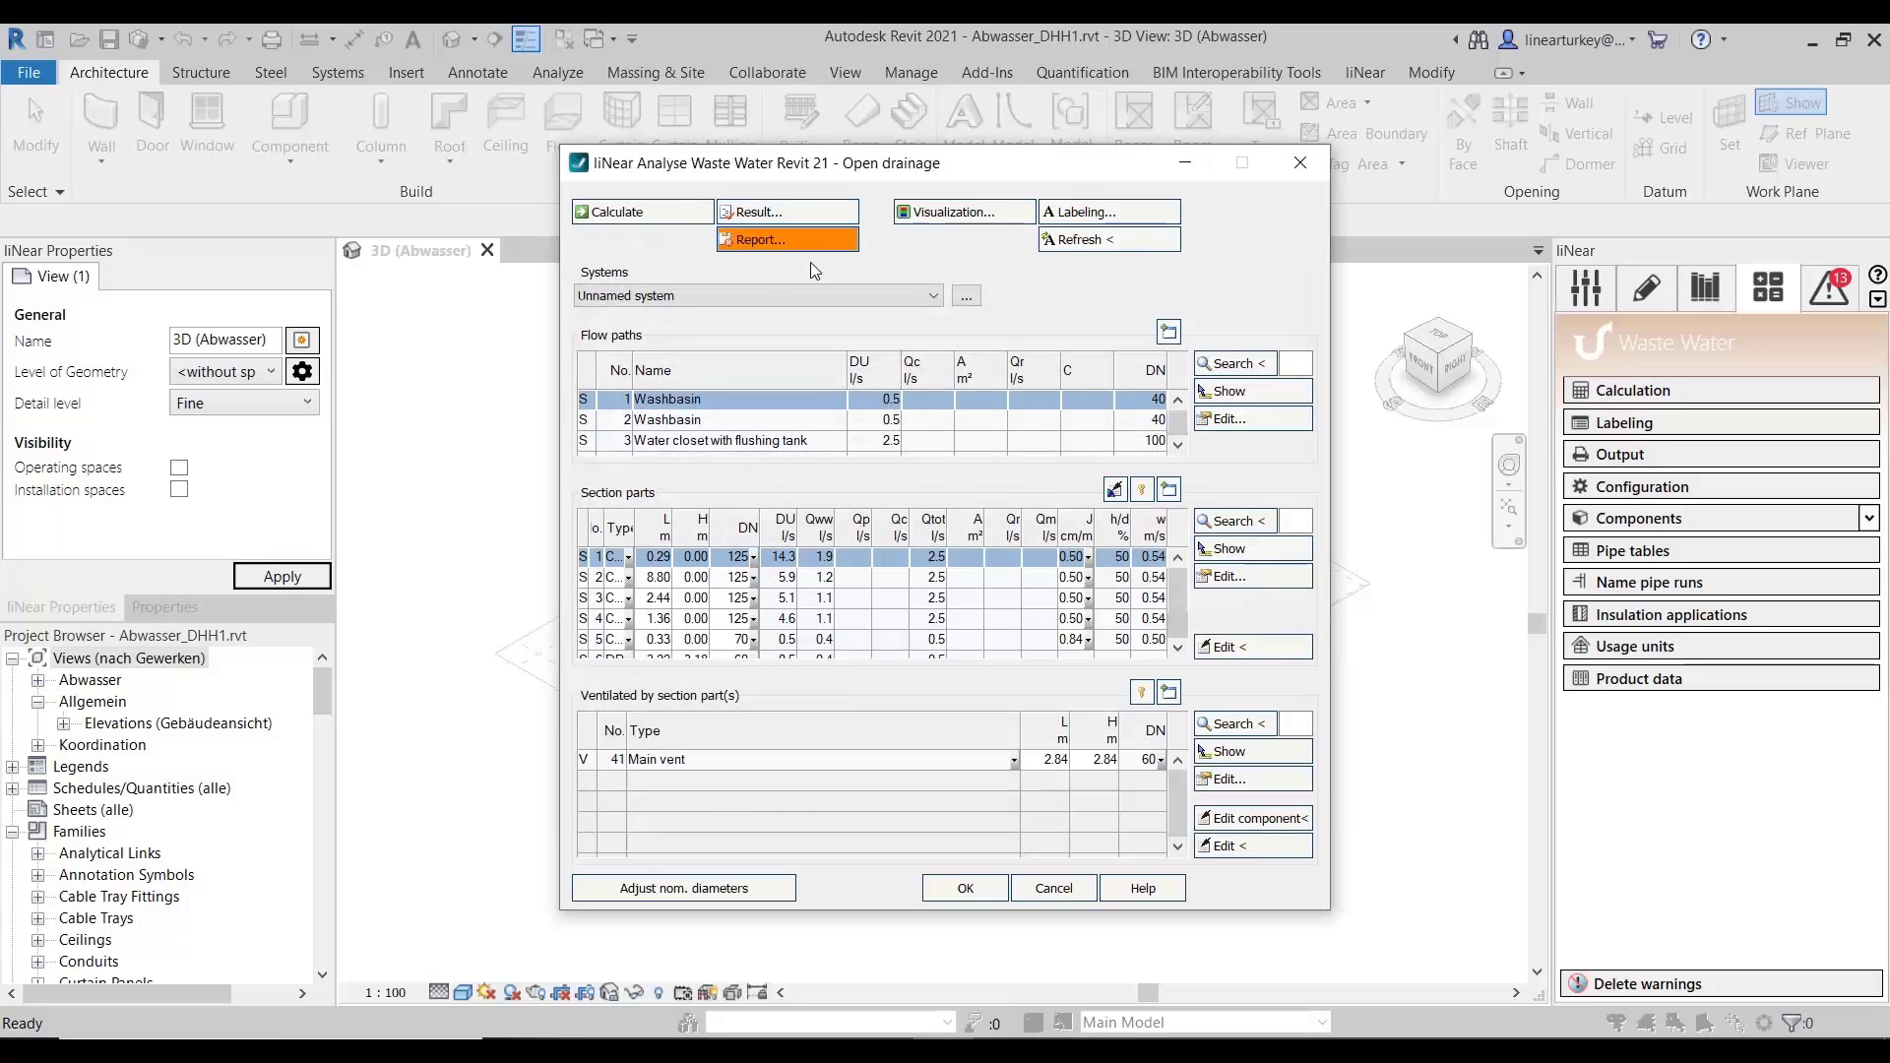
# - Visualize the slope J of the waste water pipes by colour in the 3D view
pyautogui.click(943, 213)
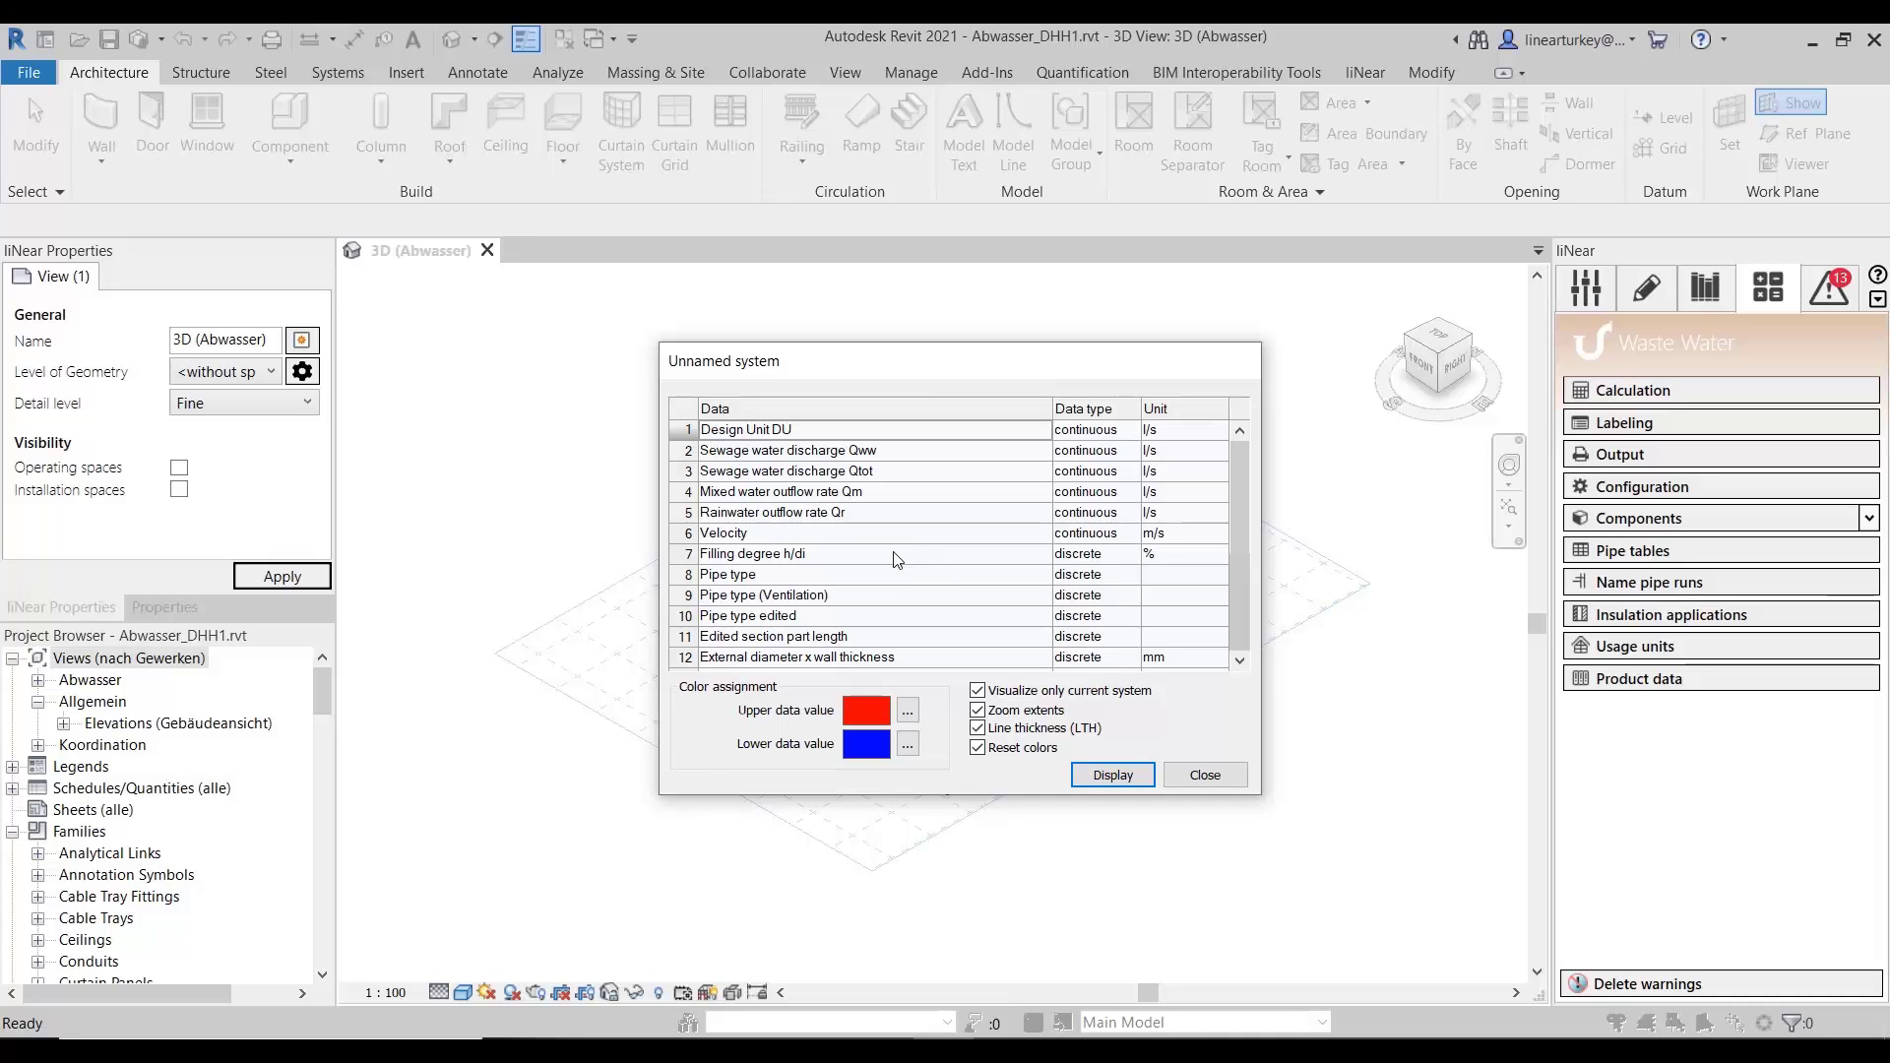
pyautogui.scroll(-3, 876, 590)
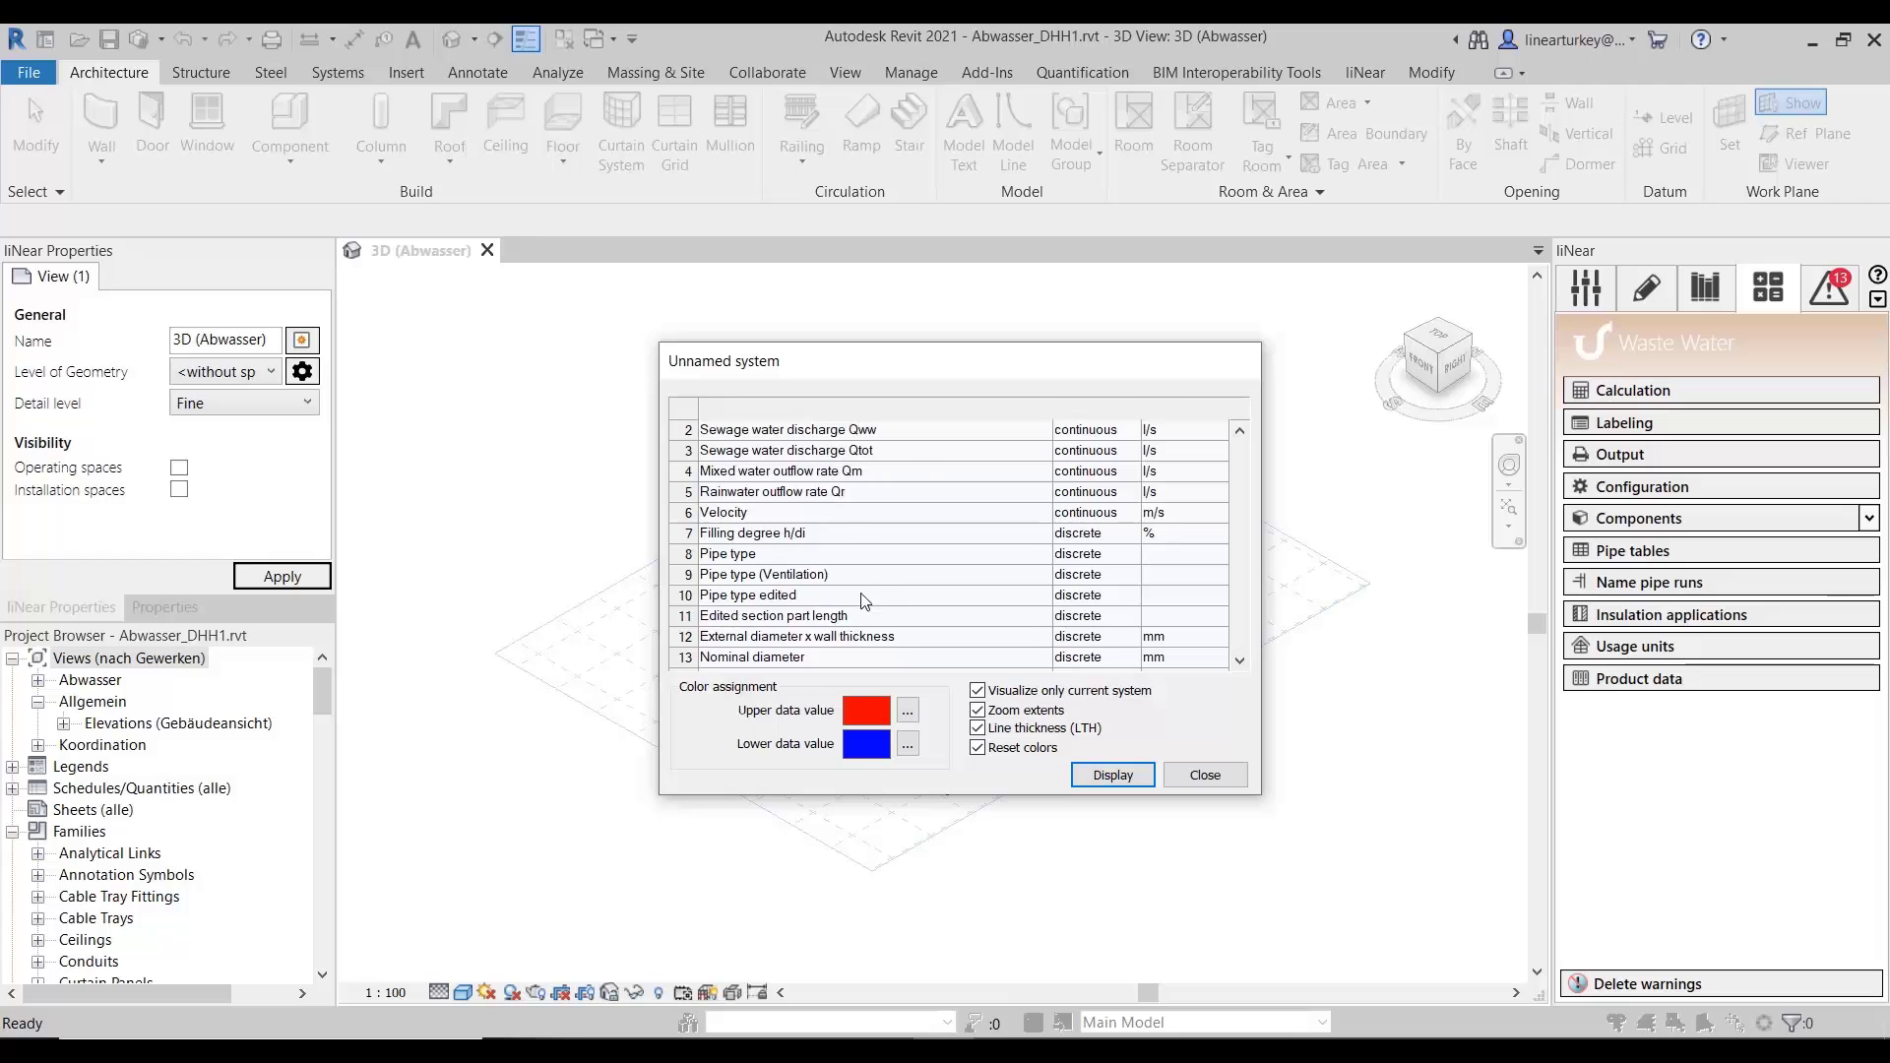
pyautogui.scroll(-2, 849, 597)
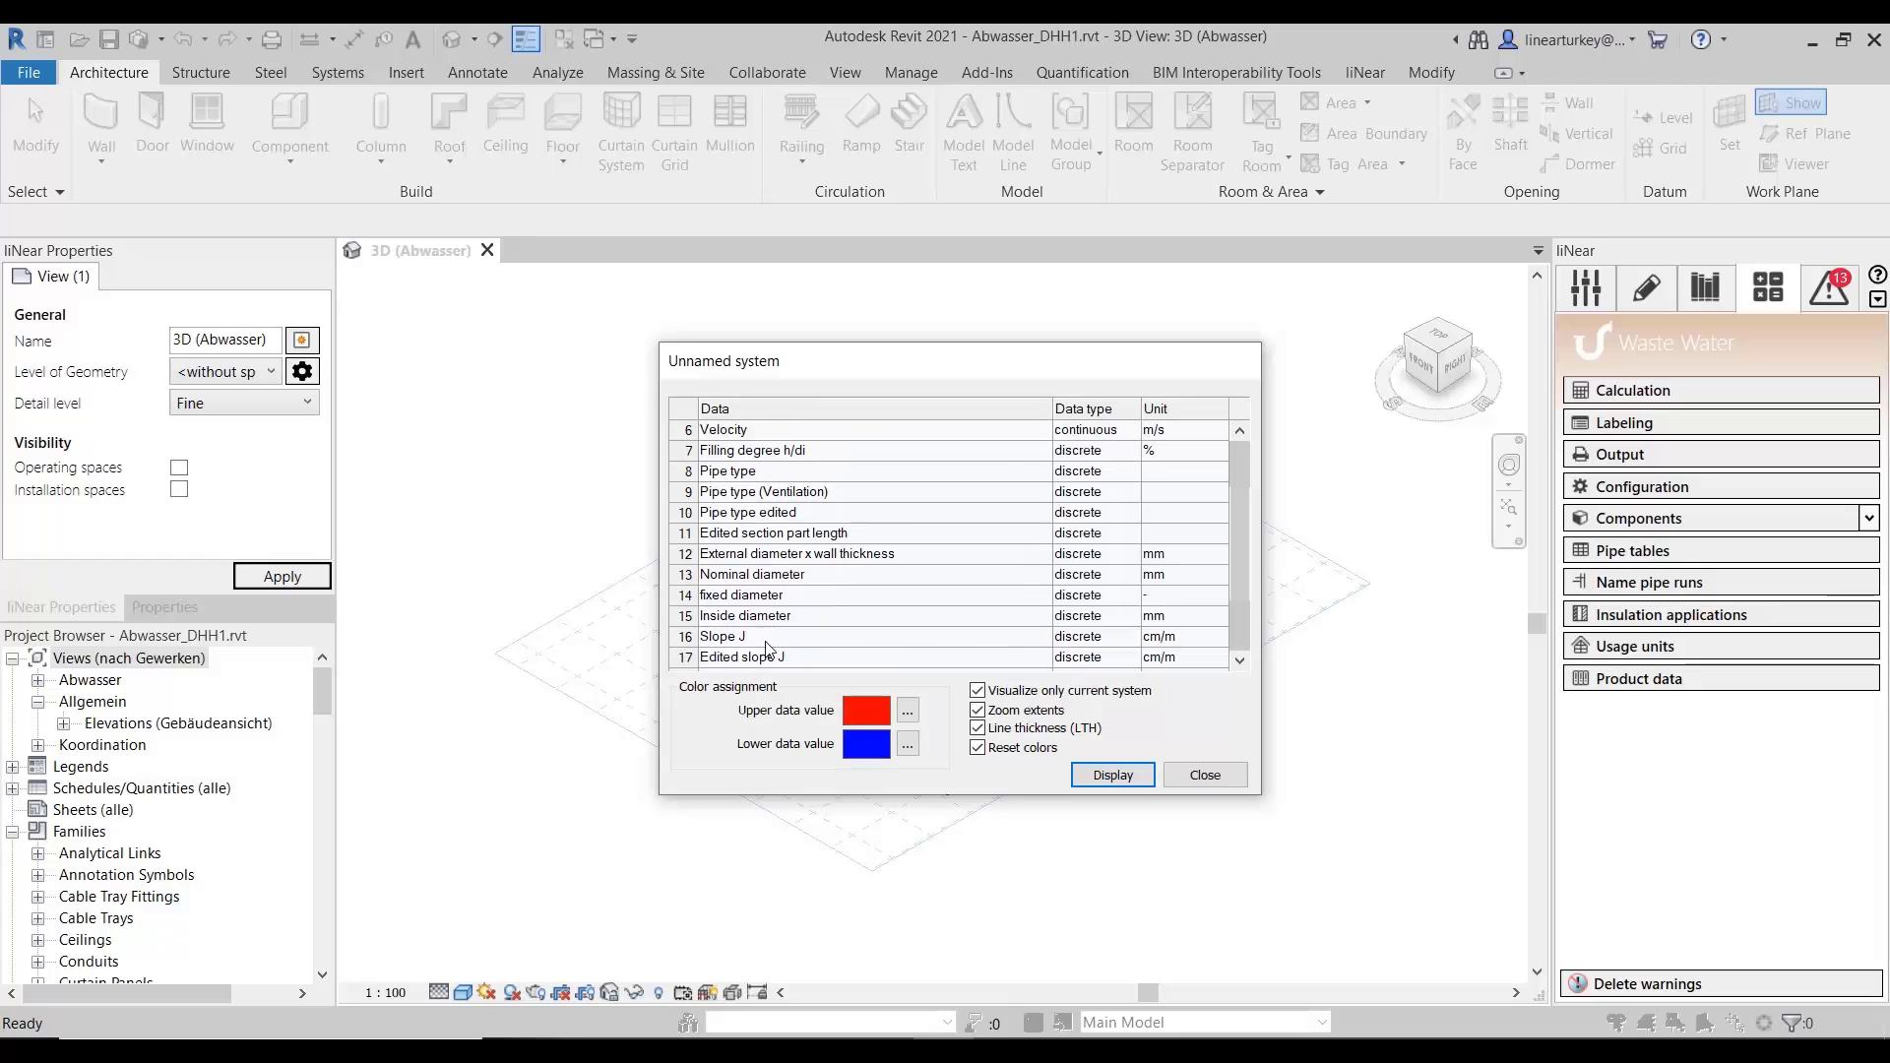
pyautogui.click(770, 638)
pyautogui.click(1111, 776)
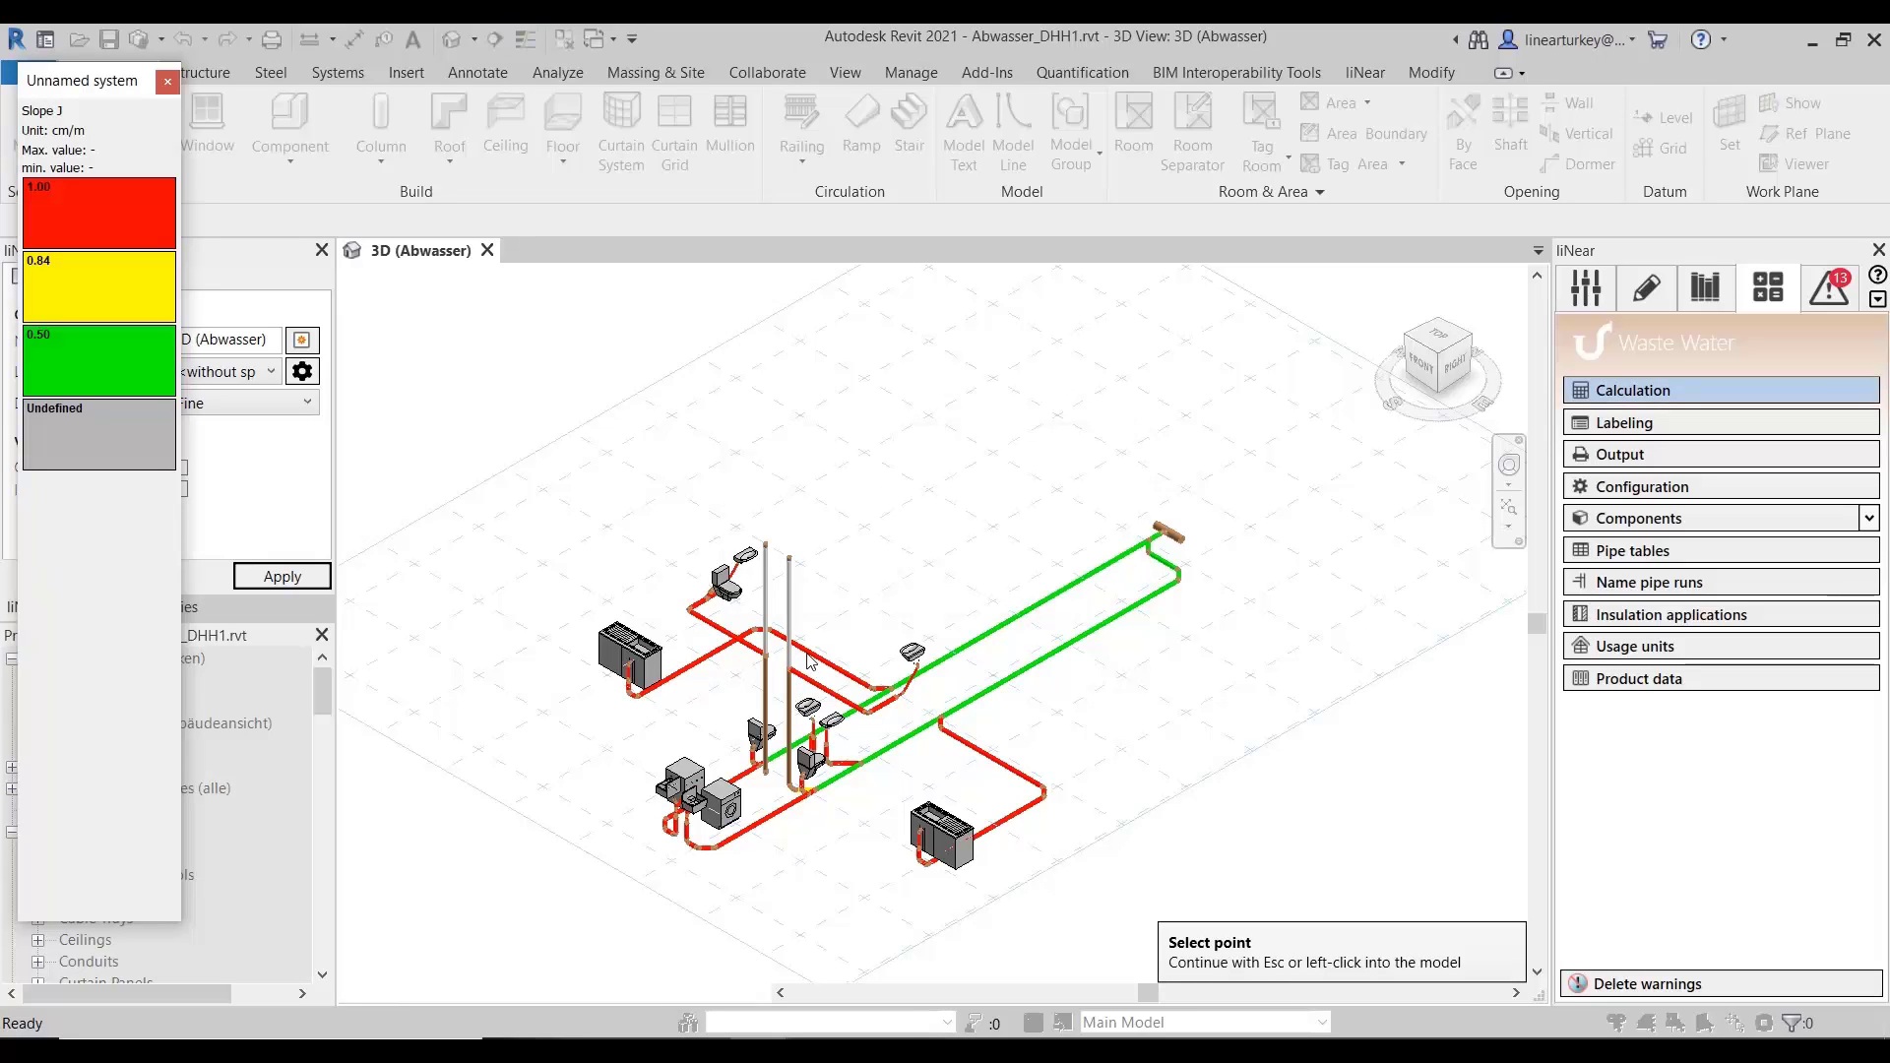
pyautogui.click(773, 728)
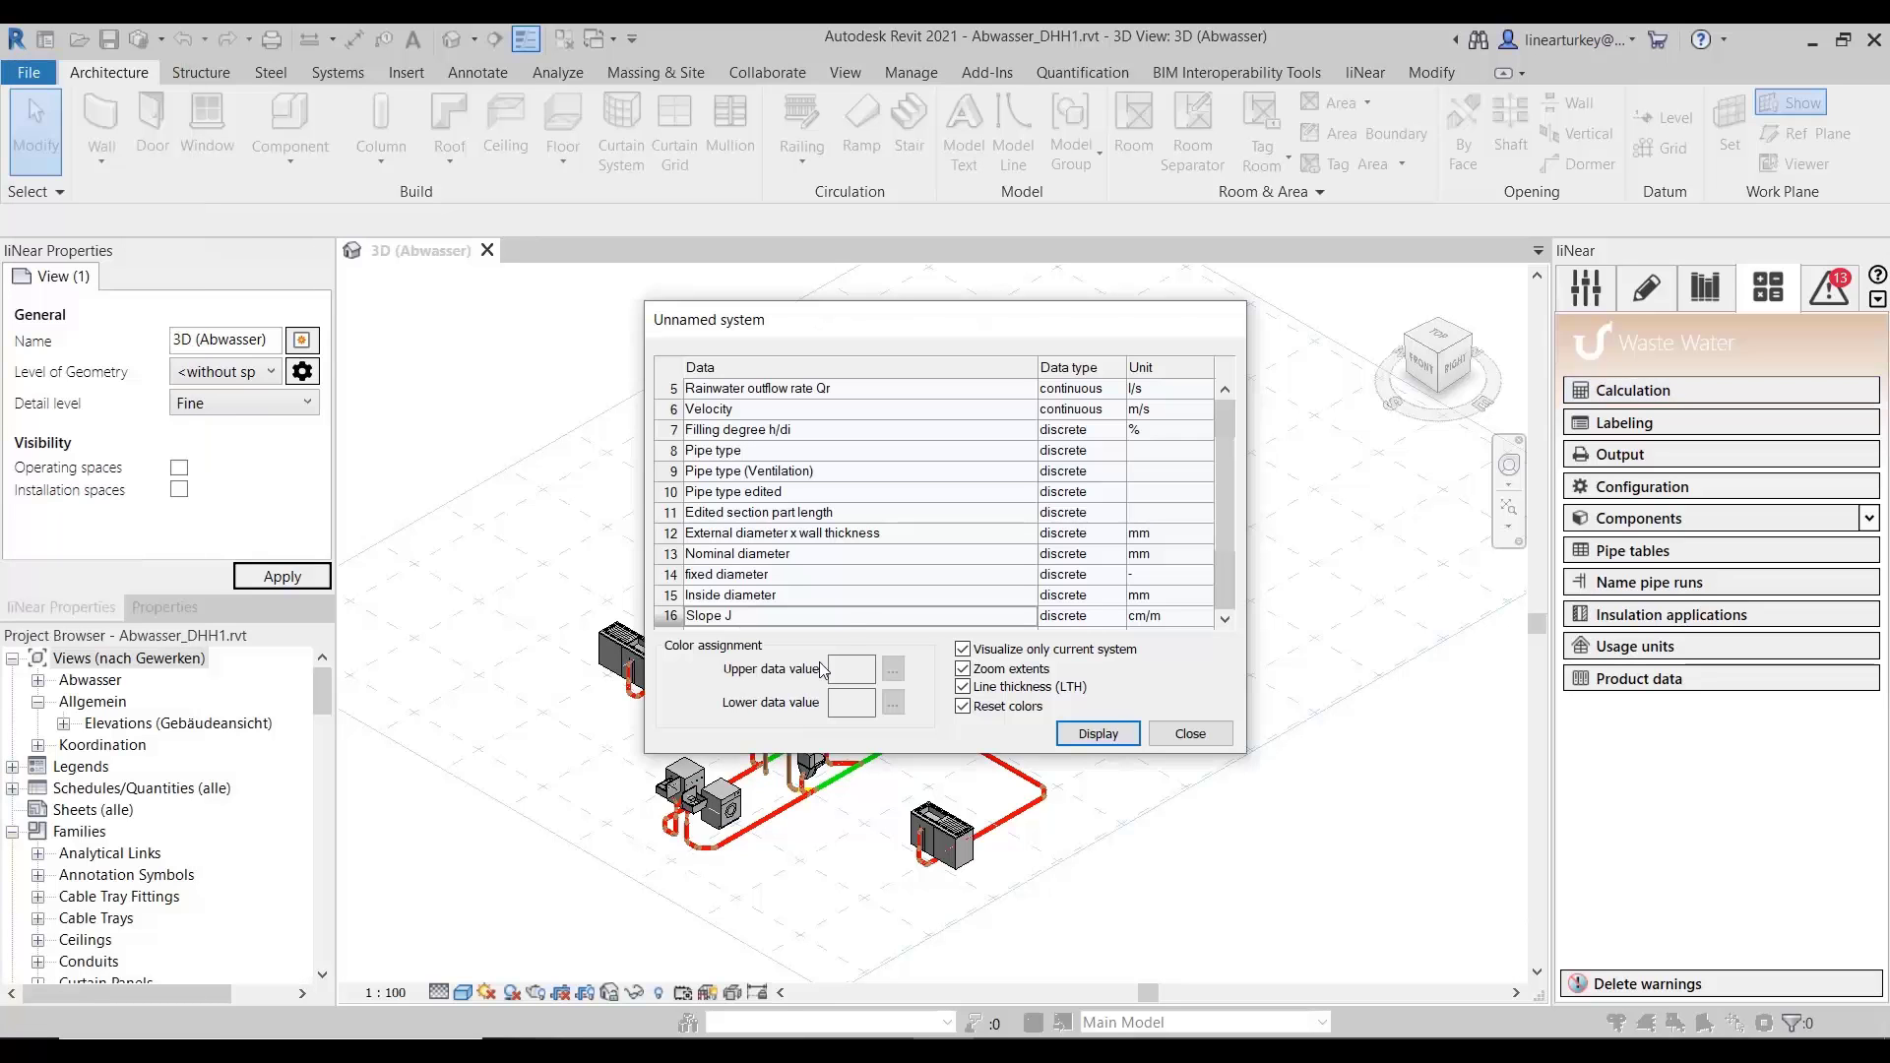
# - Visualize the network by pipe type, inspect the coloured pipes up close, and accept the drainage calculation
pyautogui.click(676, 455)
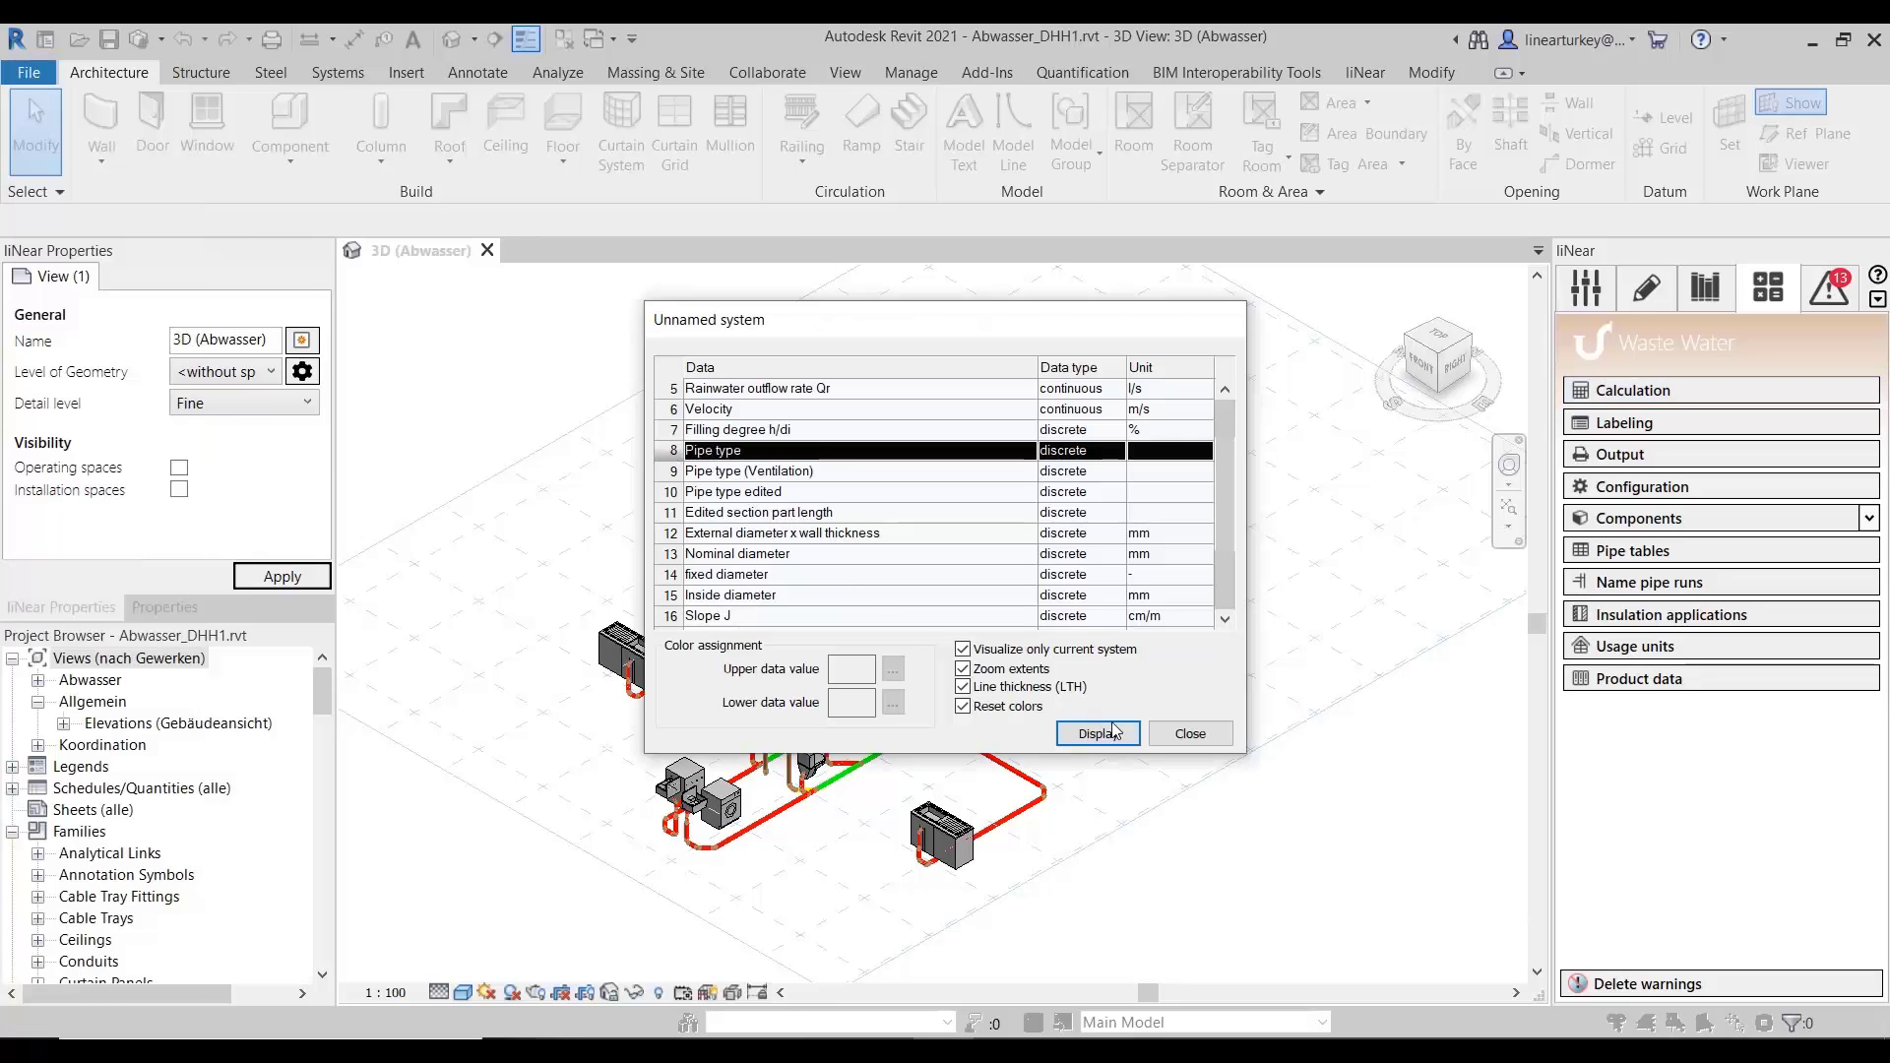
pyautogui.click(1111, 732)
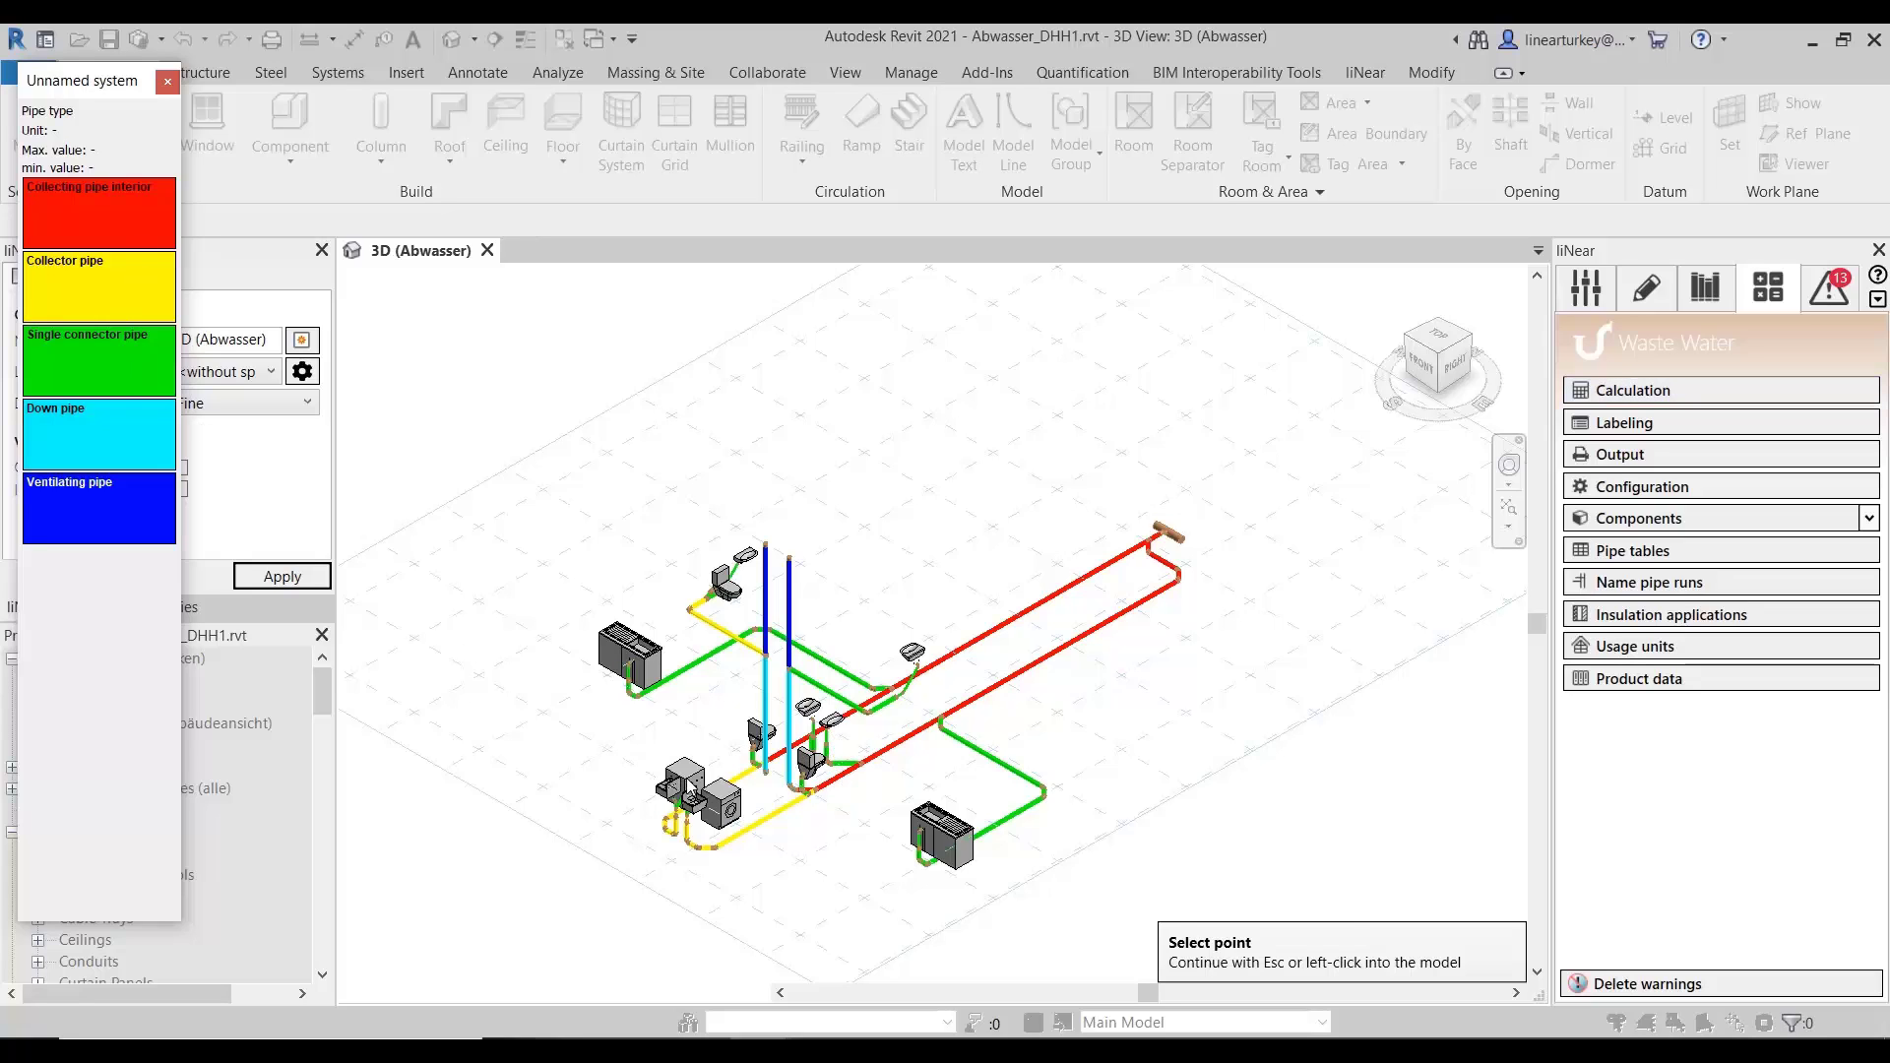
pyautogui.scroll(2, 692, 784)
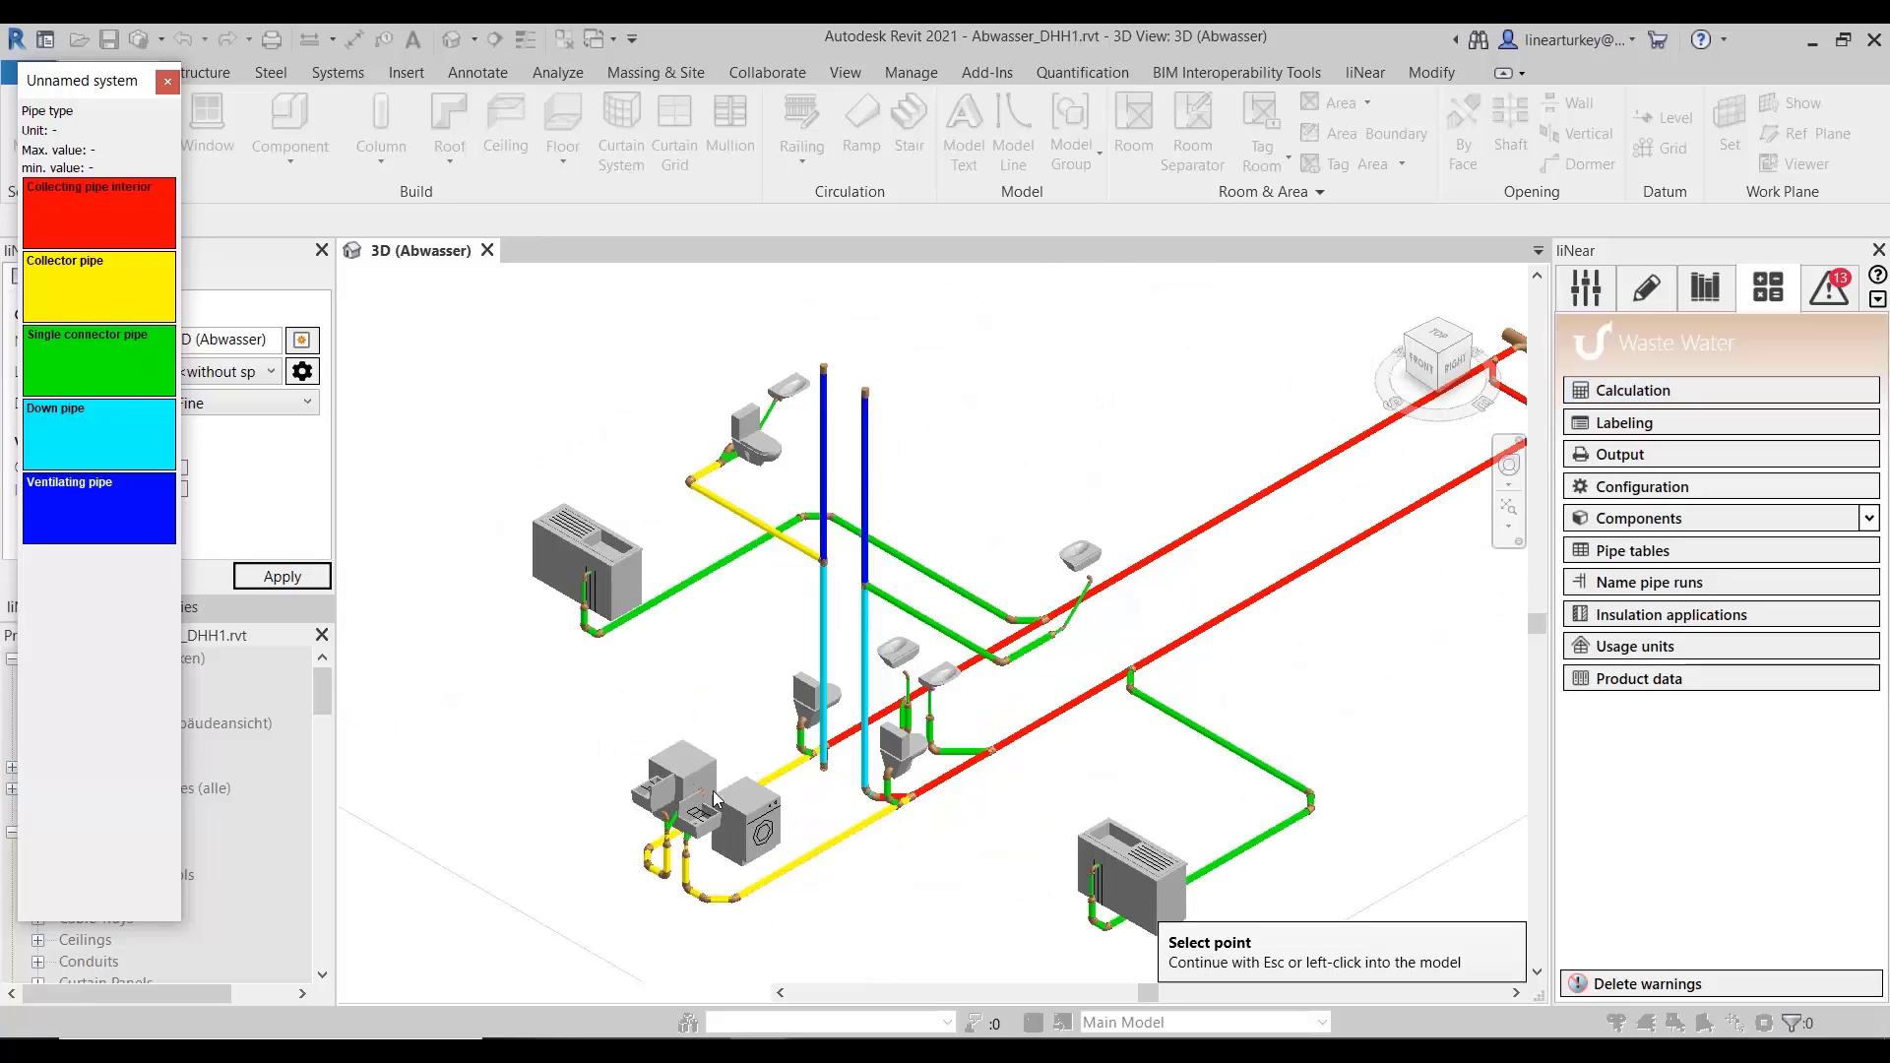
pyautogui.click(624, 426)
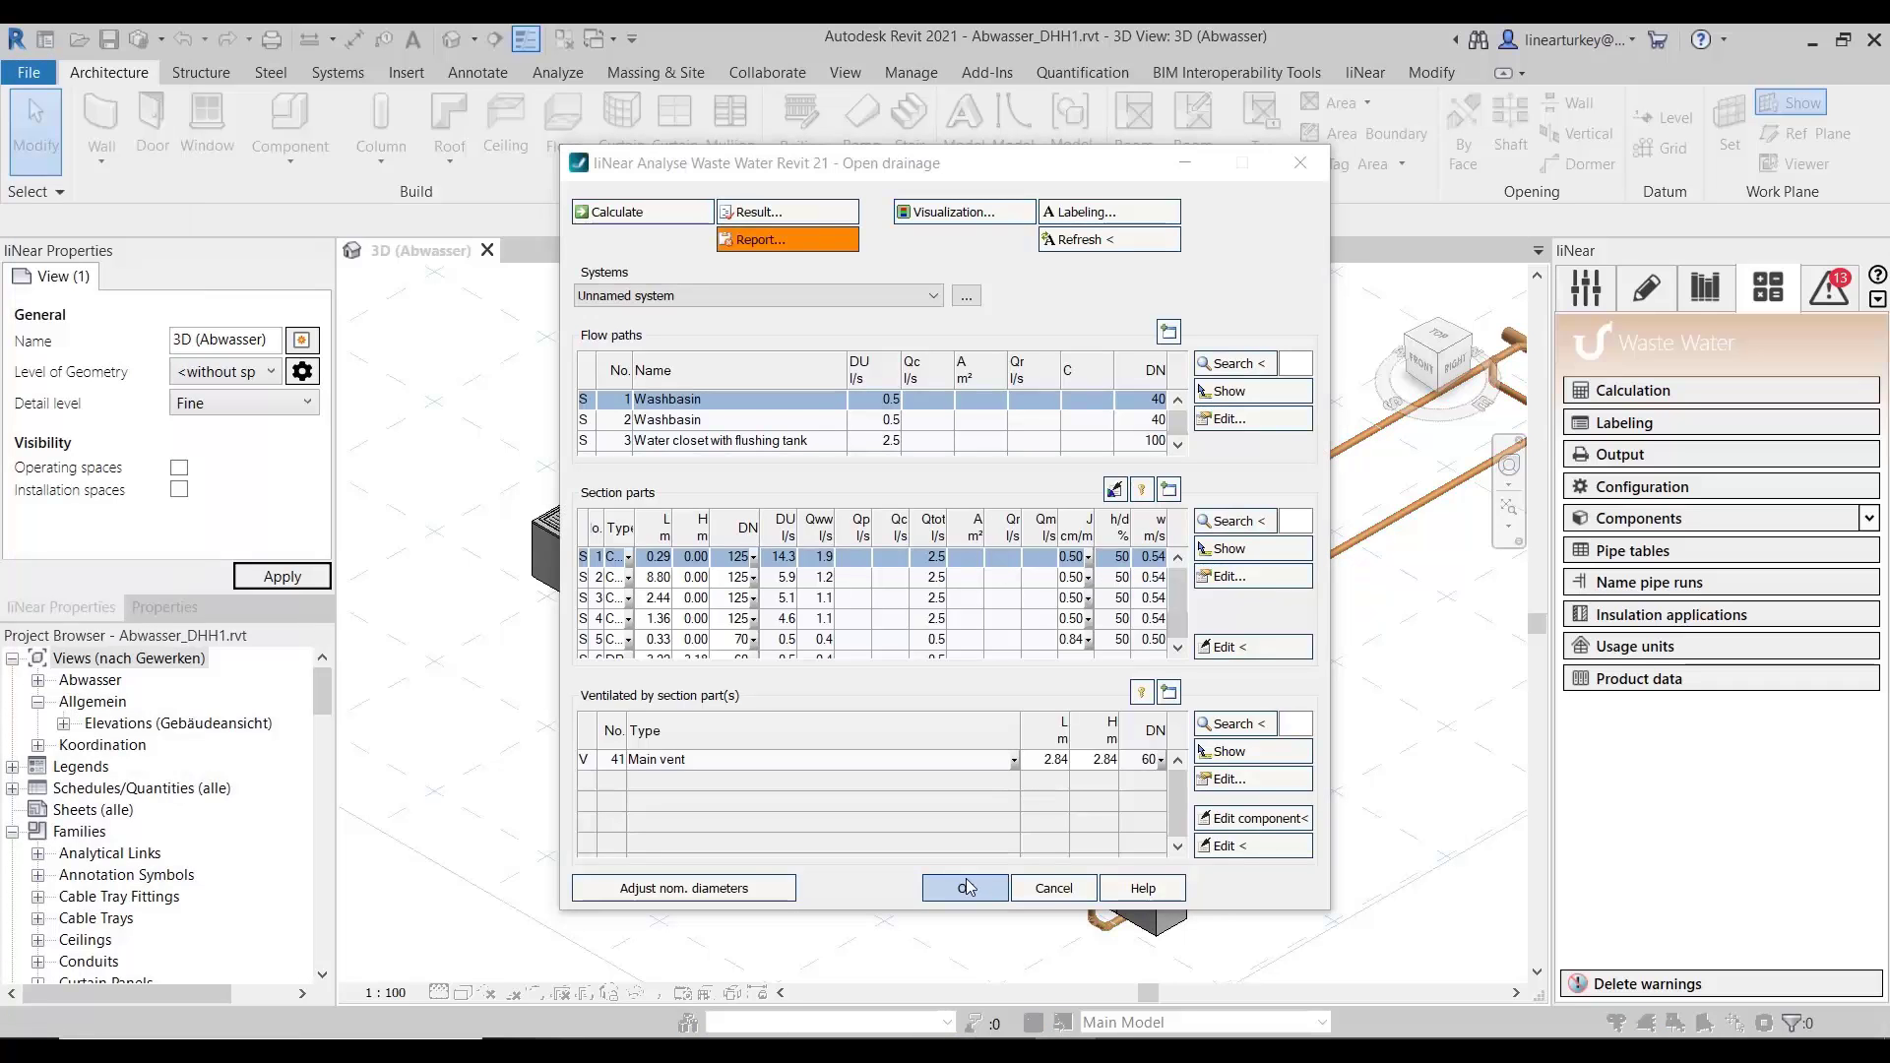
pyautogui.click(967, 887)
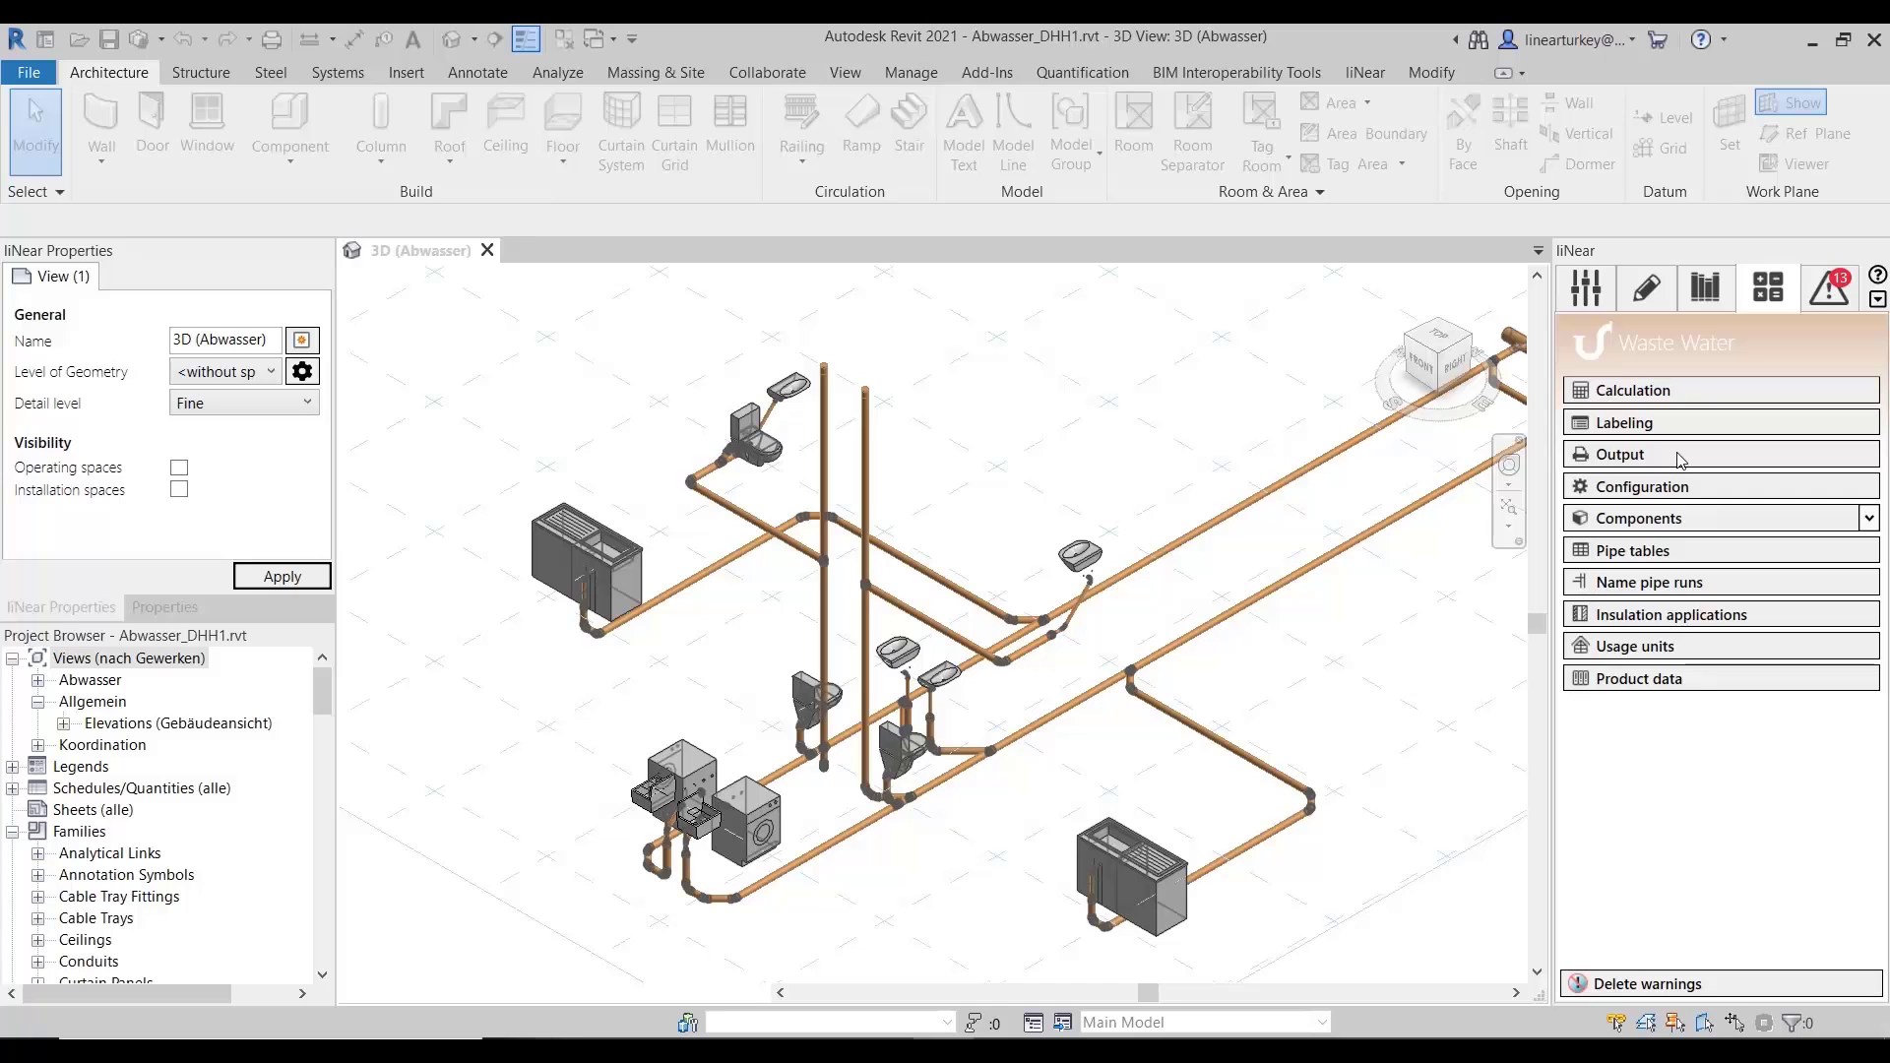
# - Preview the project's open drainage printout and page through the section parts to the connecting sets listing
pyautogui.click(1681, 455)
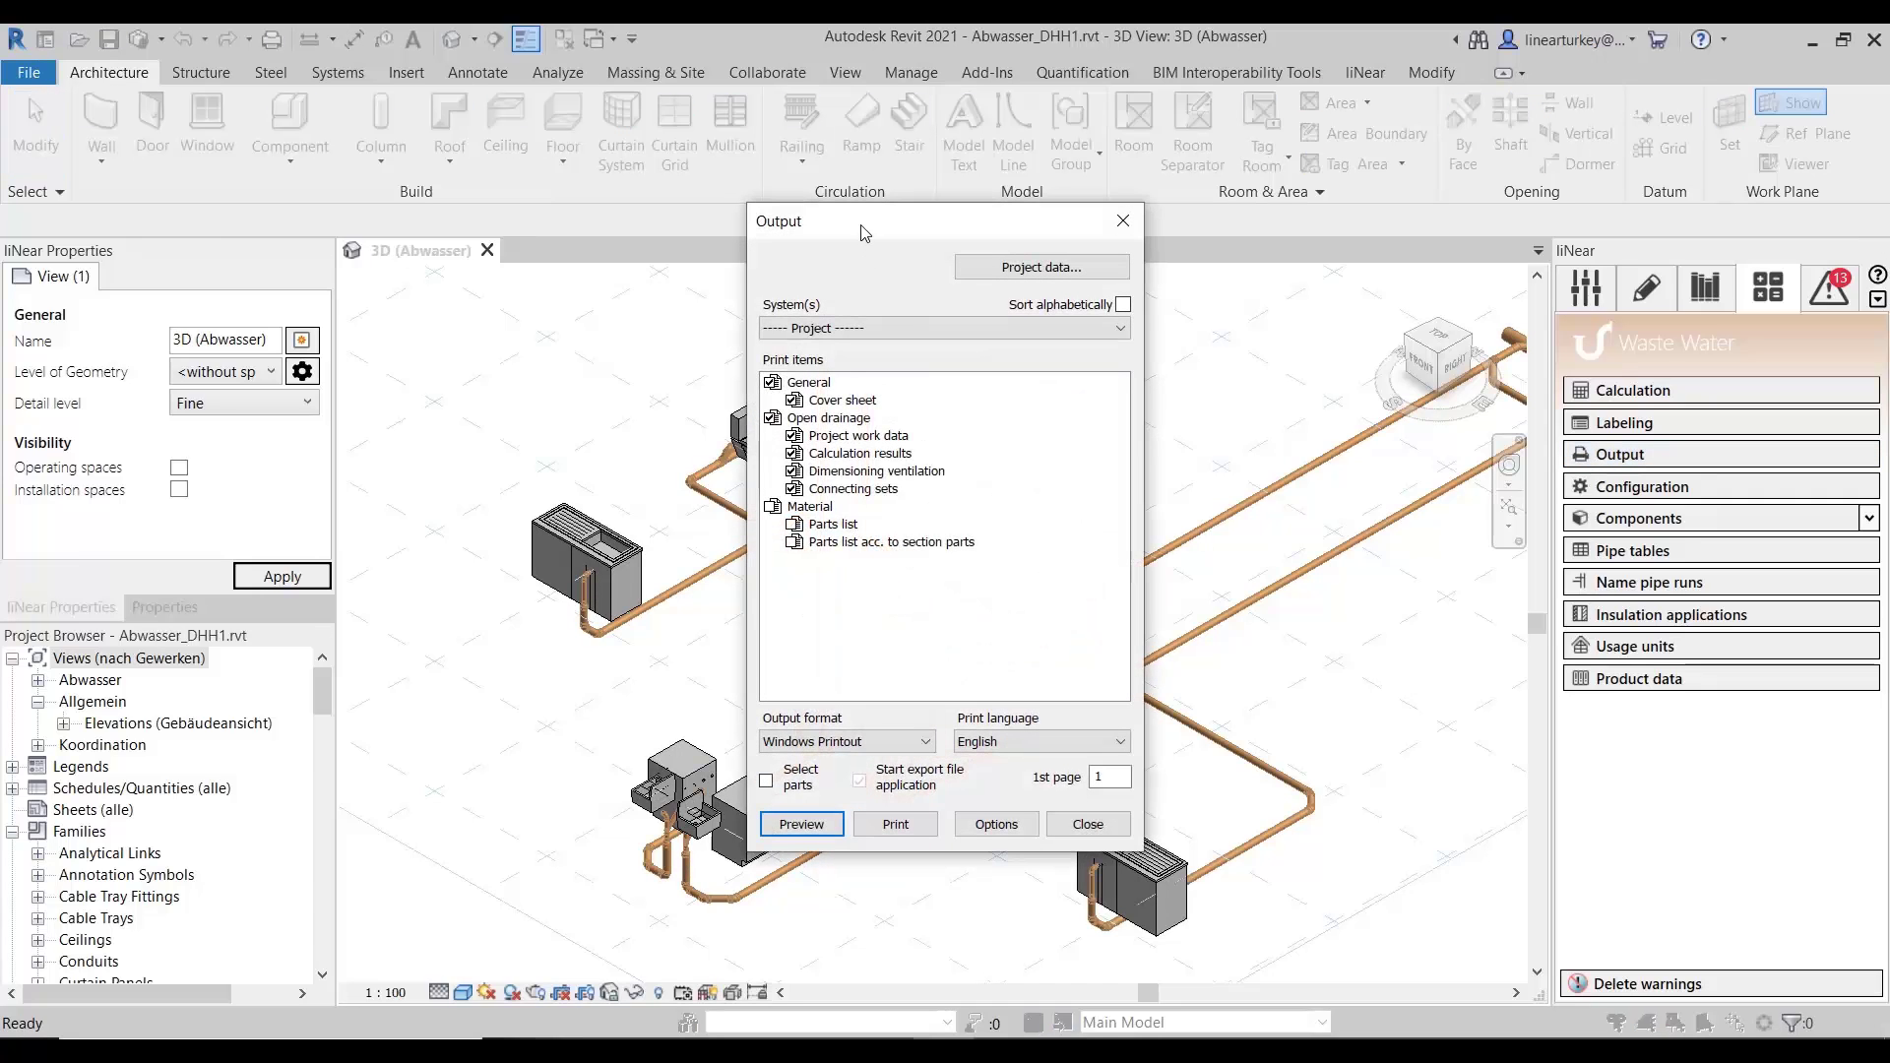
pyautogui.moveTo(865, 233); pyautogui.dragTo(866, 211)
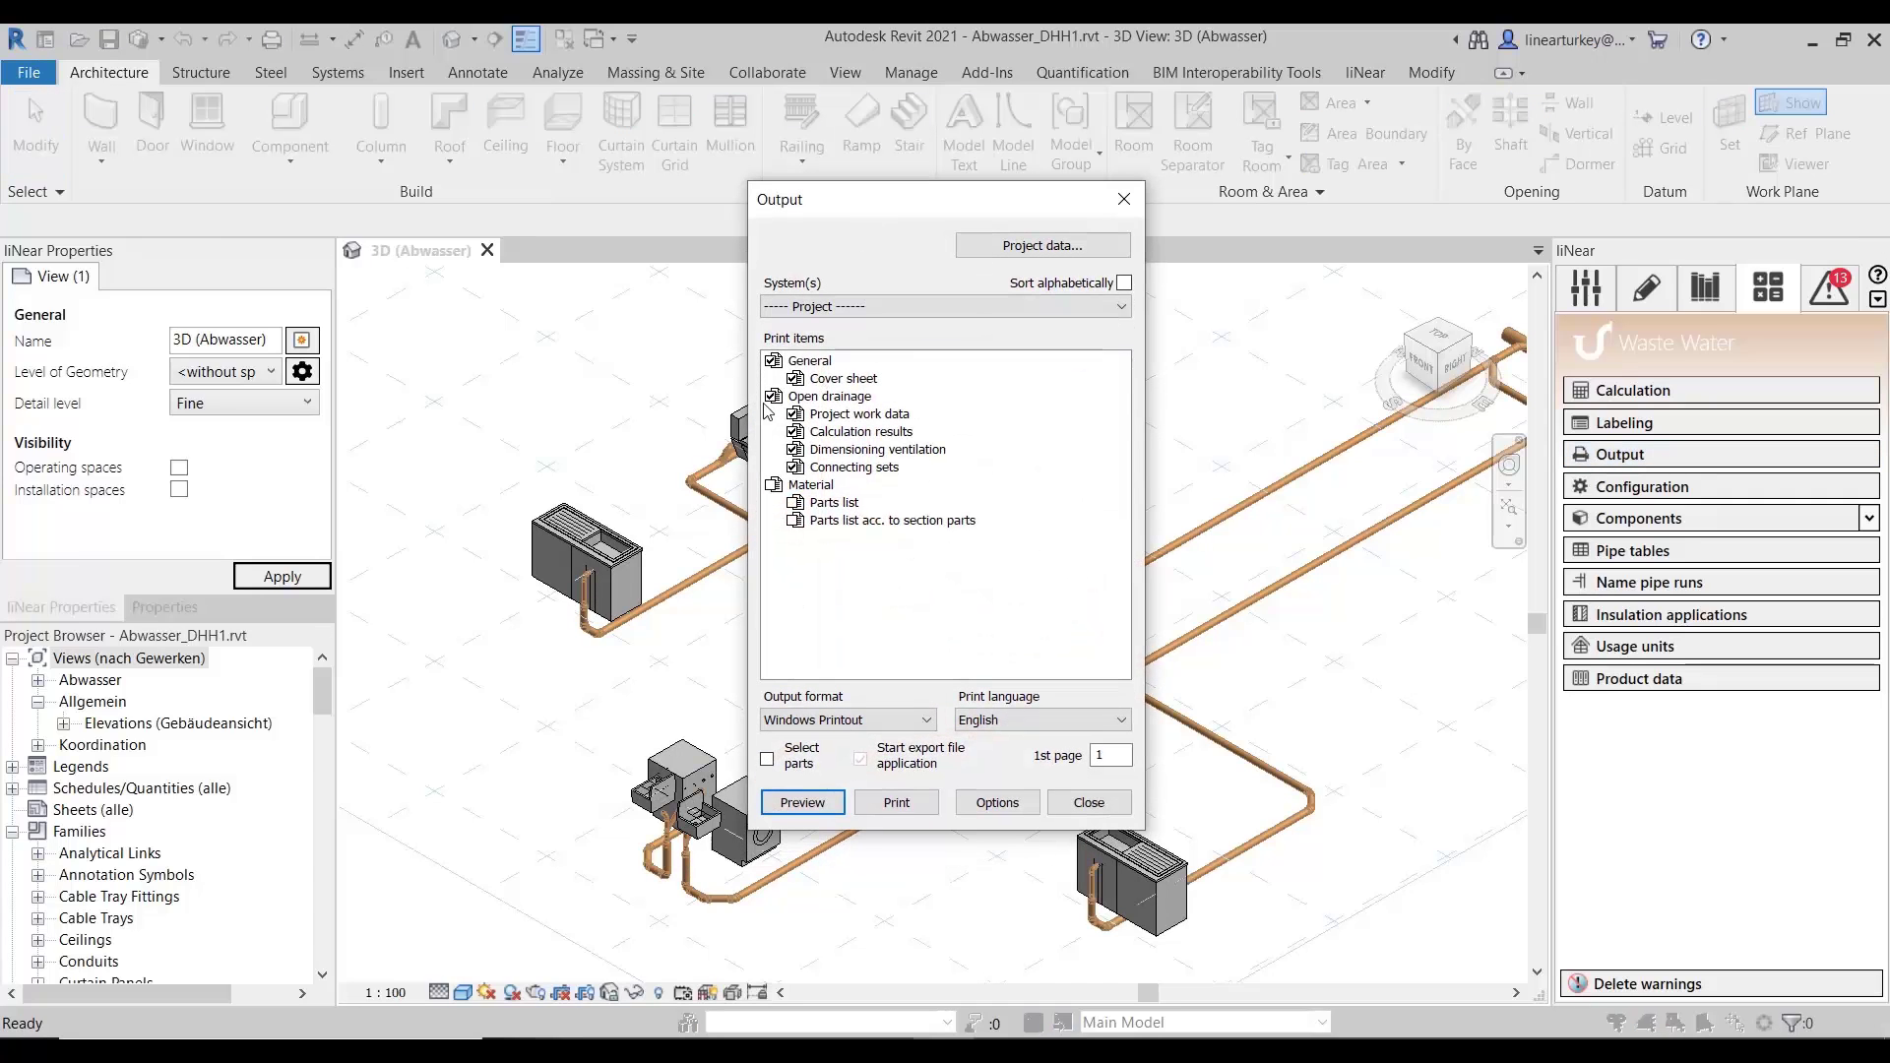
pyautogui.click(802, 802)
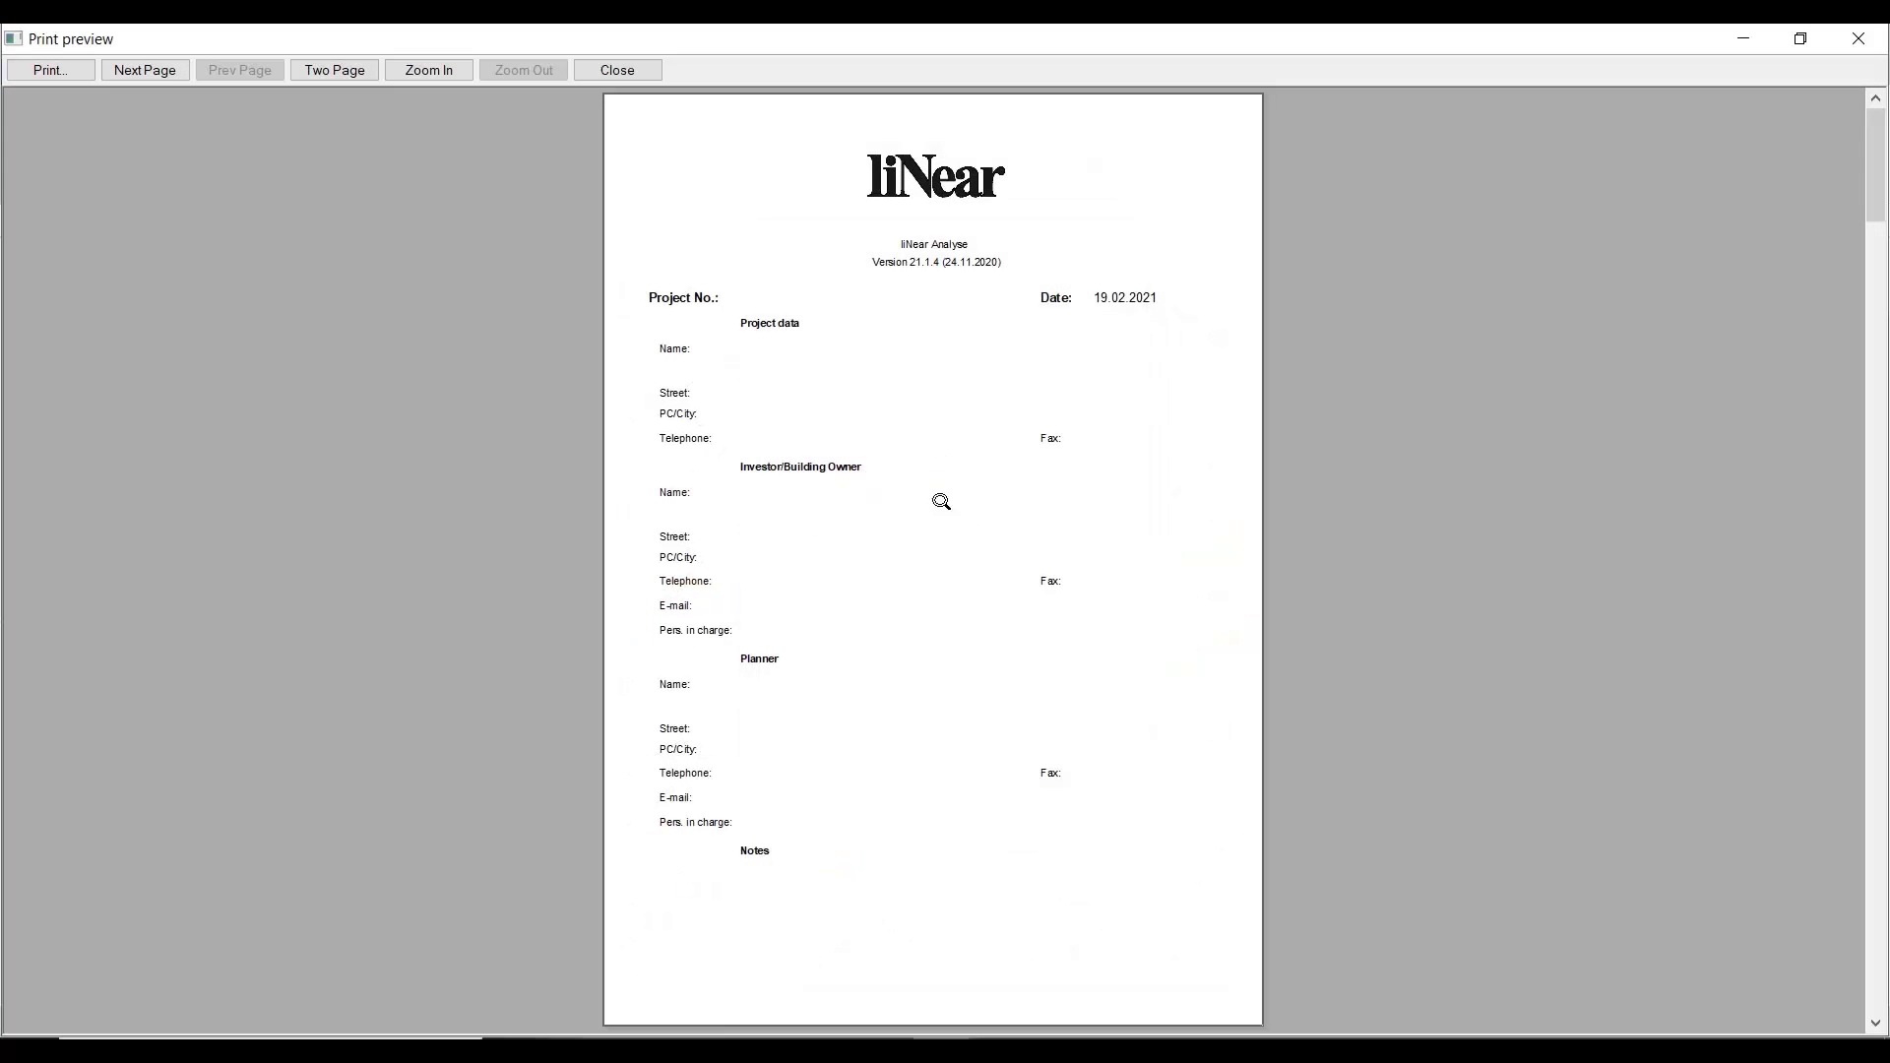
pyautogui.click(167, 78)
pyautogui.click(166, 78)
pyautogui.click(166, 78)
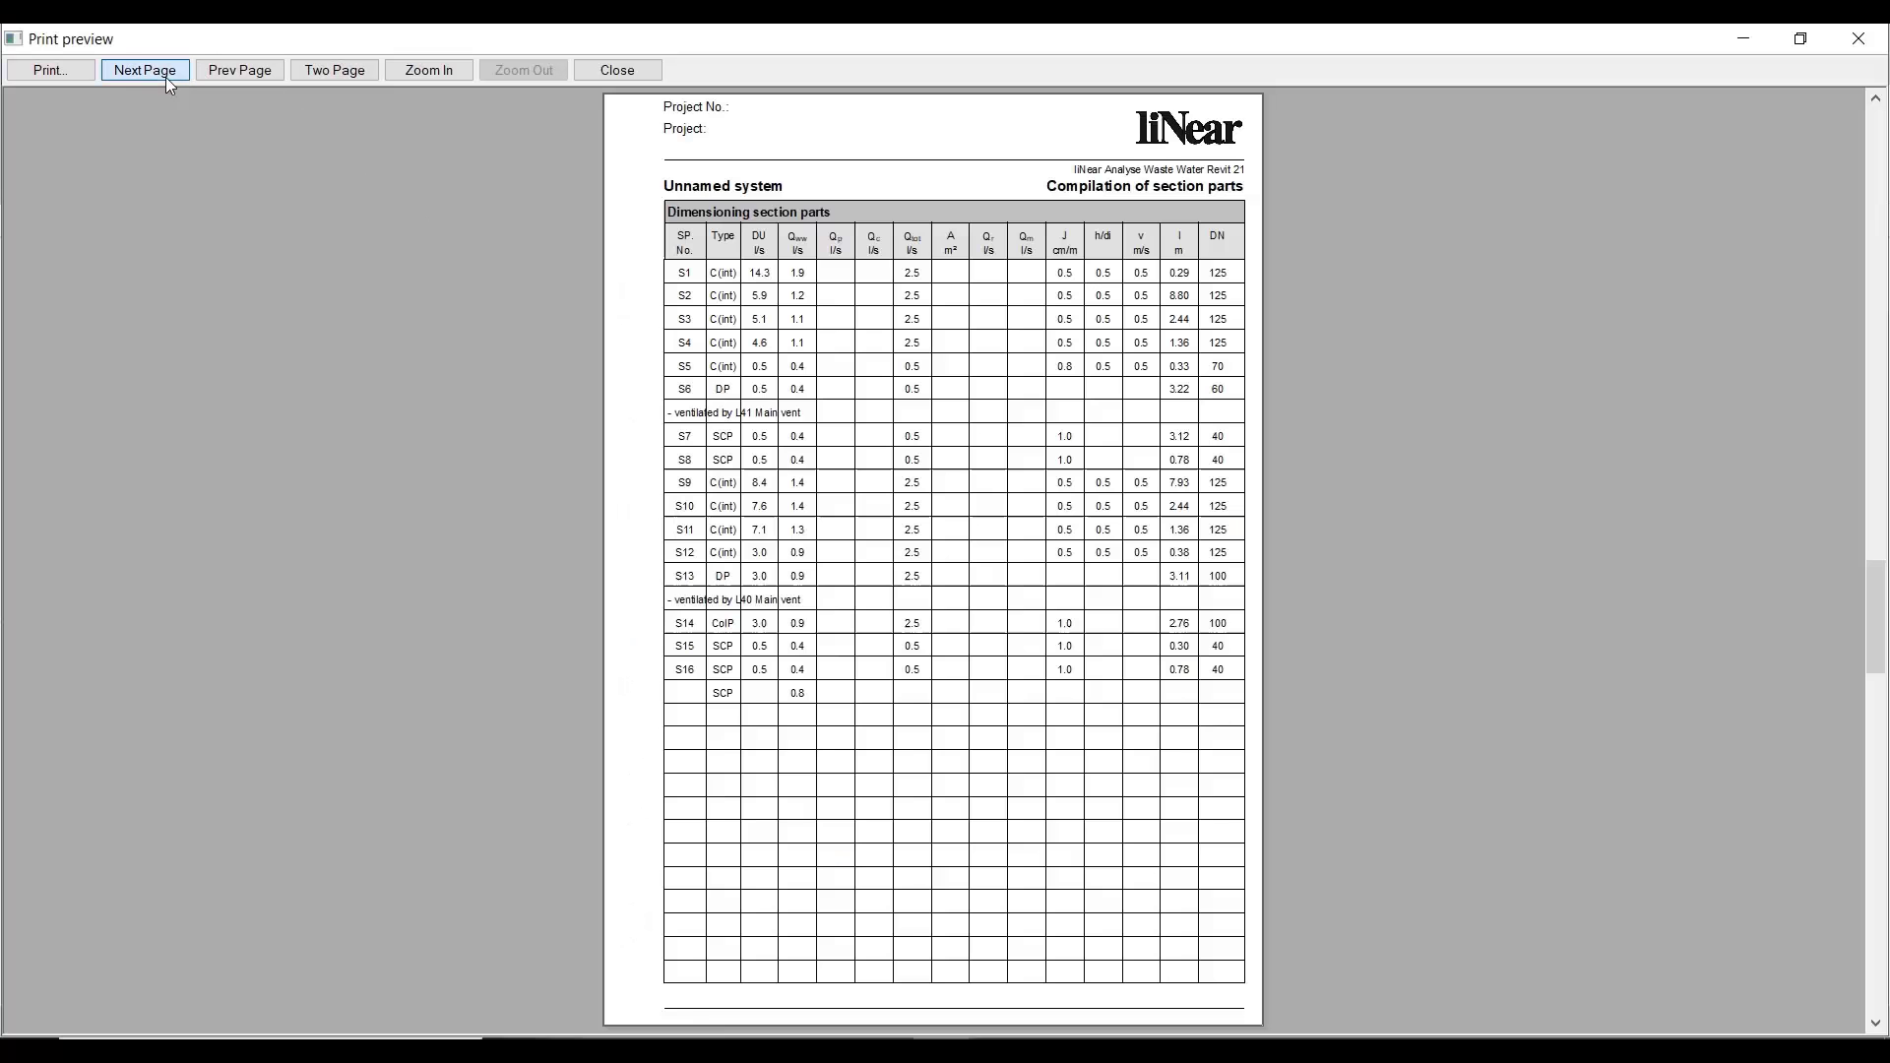
pyautogui.click(165, 77)
pyautogui.click(165, 77)
pyautogui.click(165, 77)
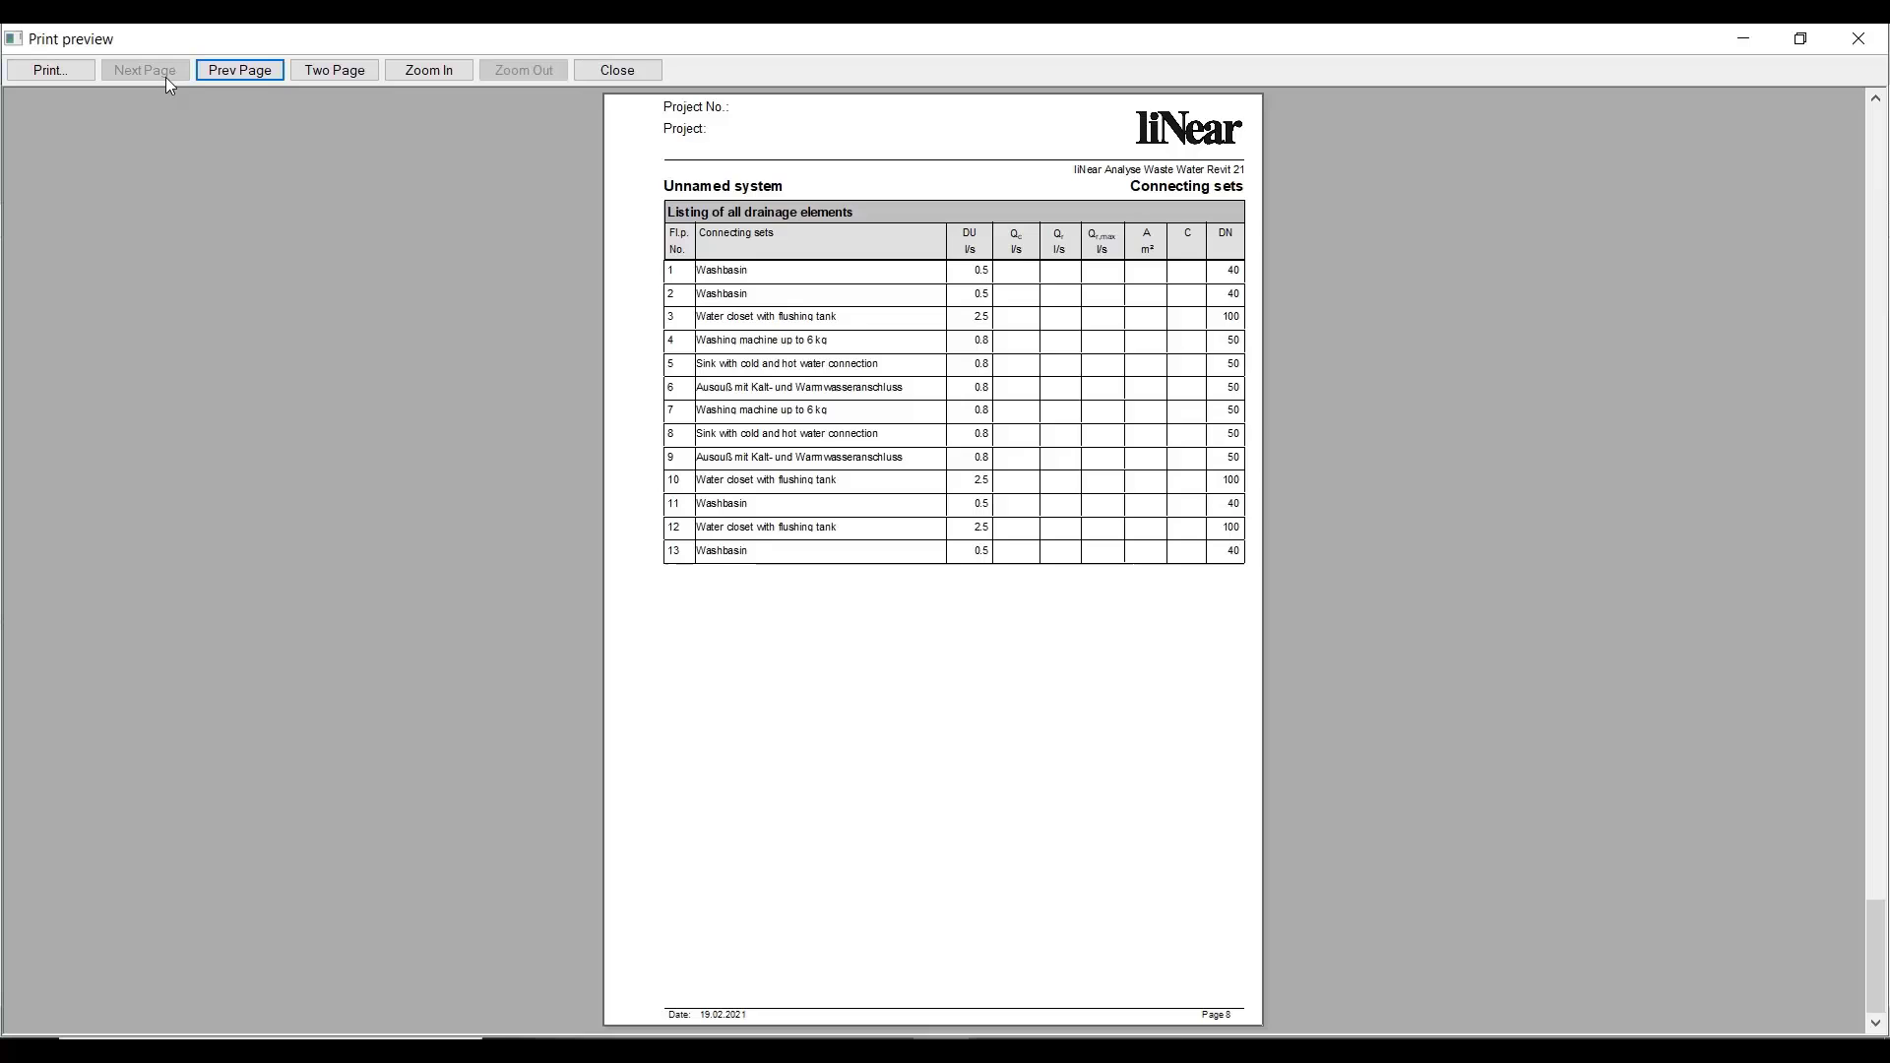
# - Page back to the section part dimensioning tables, close the preview and output, and dismiss the save reminder
pyautogui.click(260, 75)
pyautogui.click(262, 75)
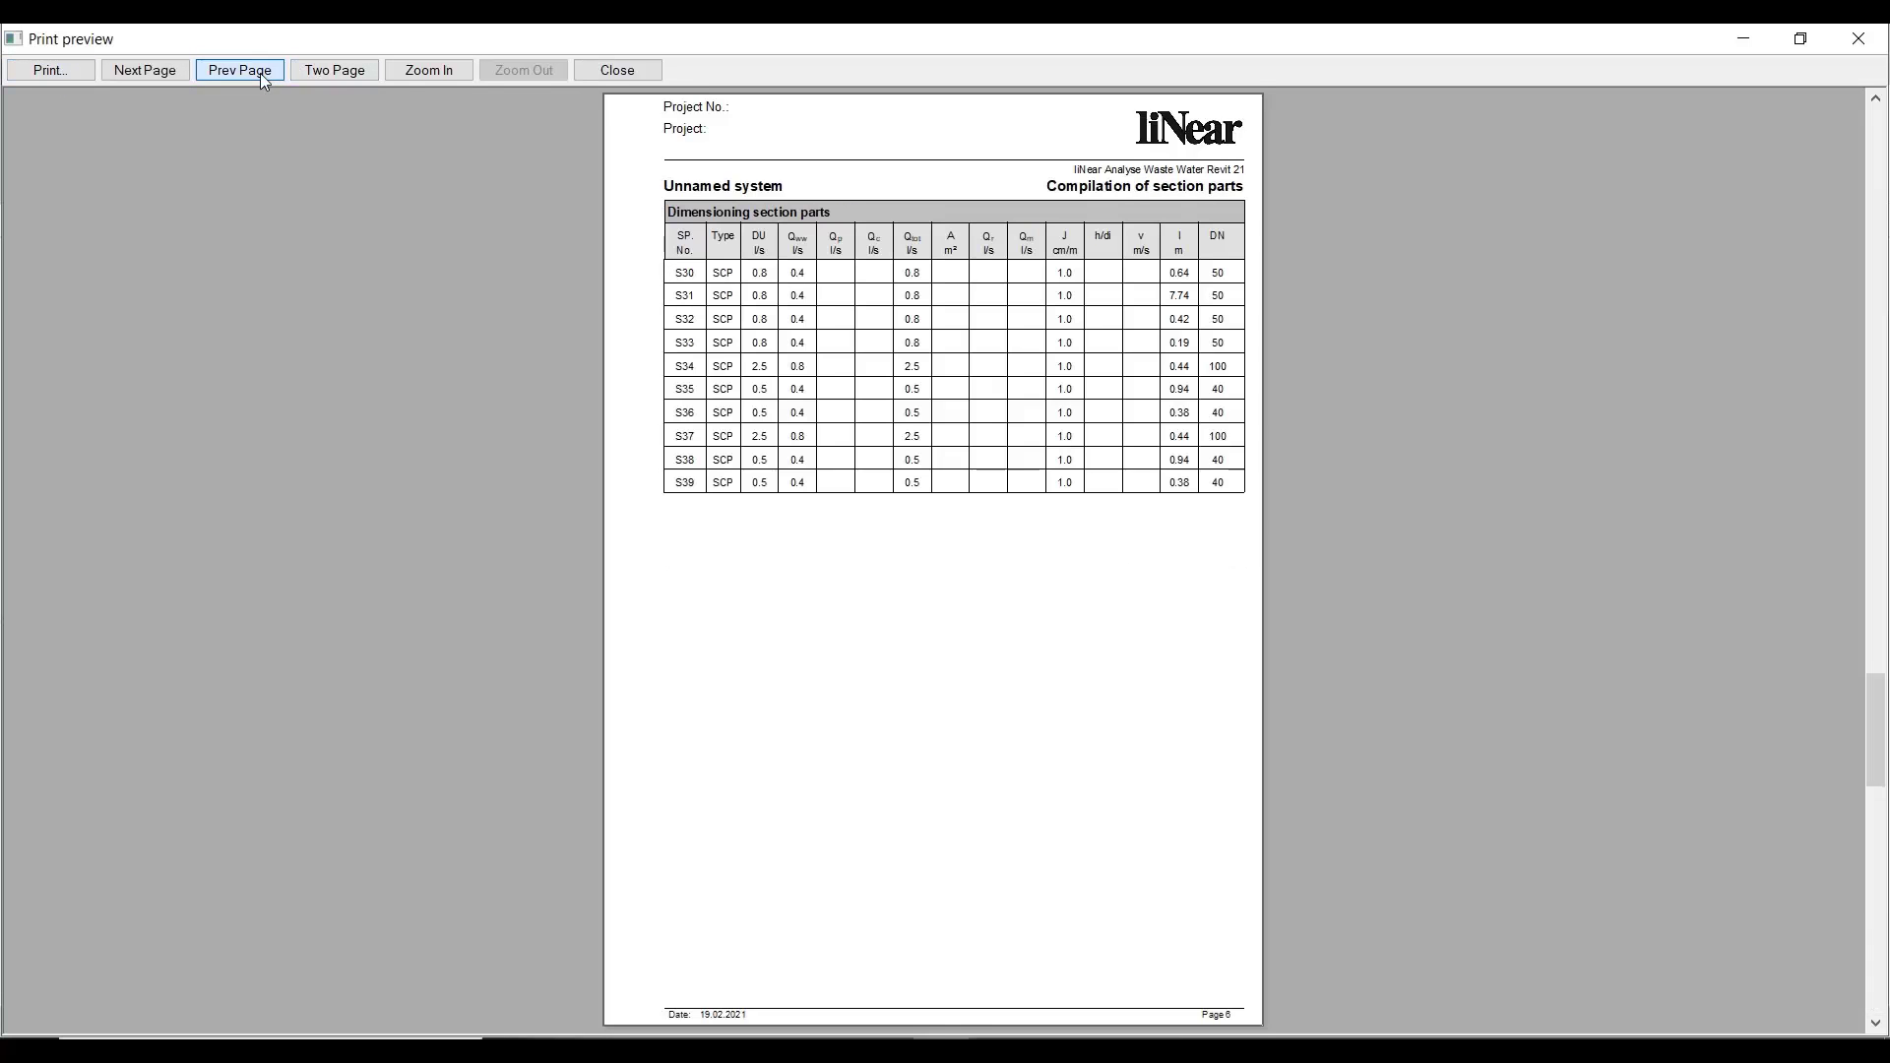
pyautogui.click(260, 73)
pyautogui.click(644, 67)
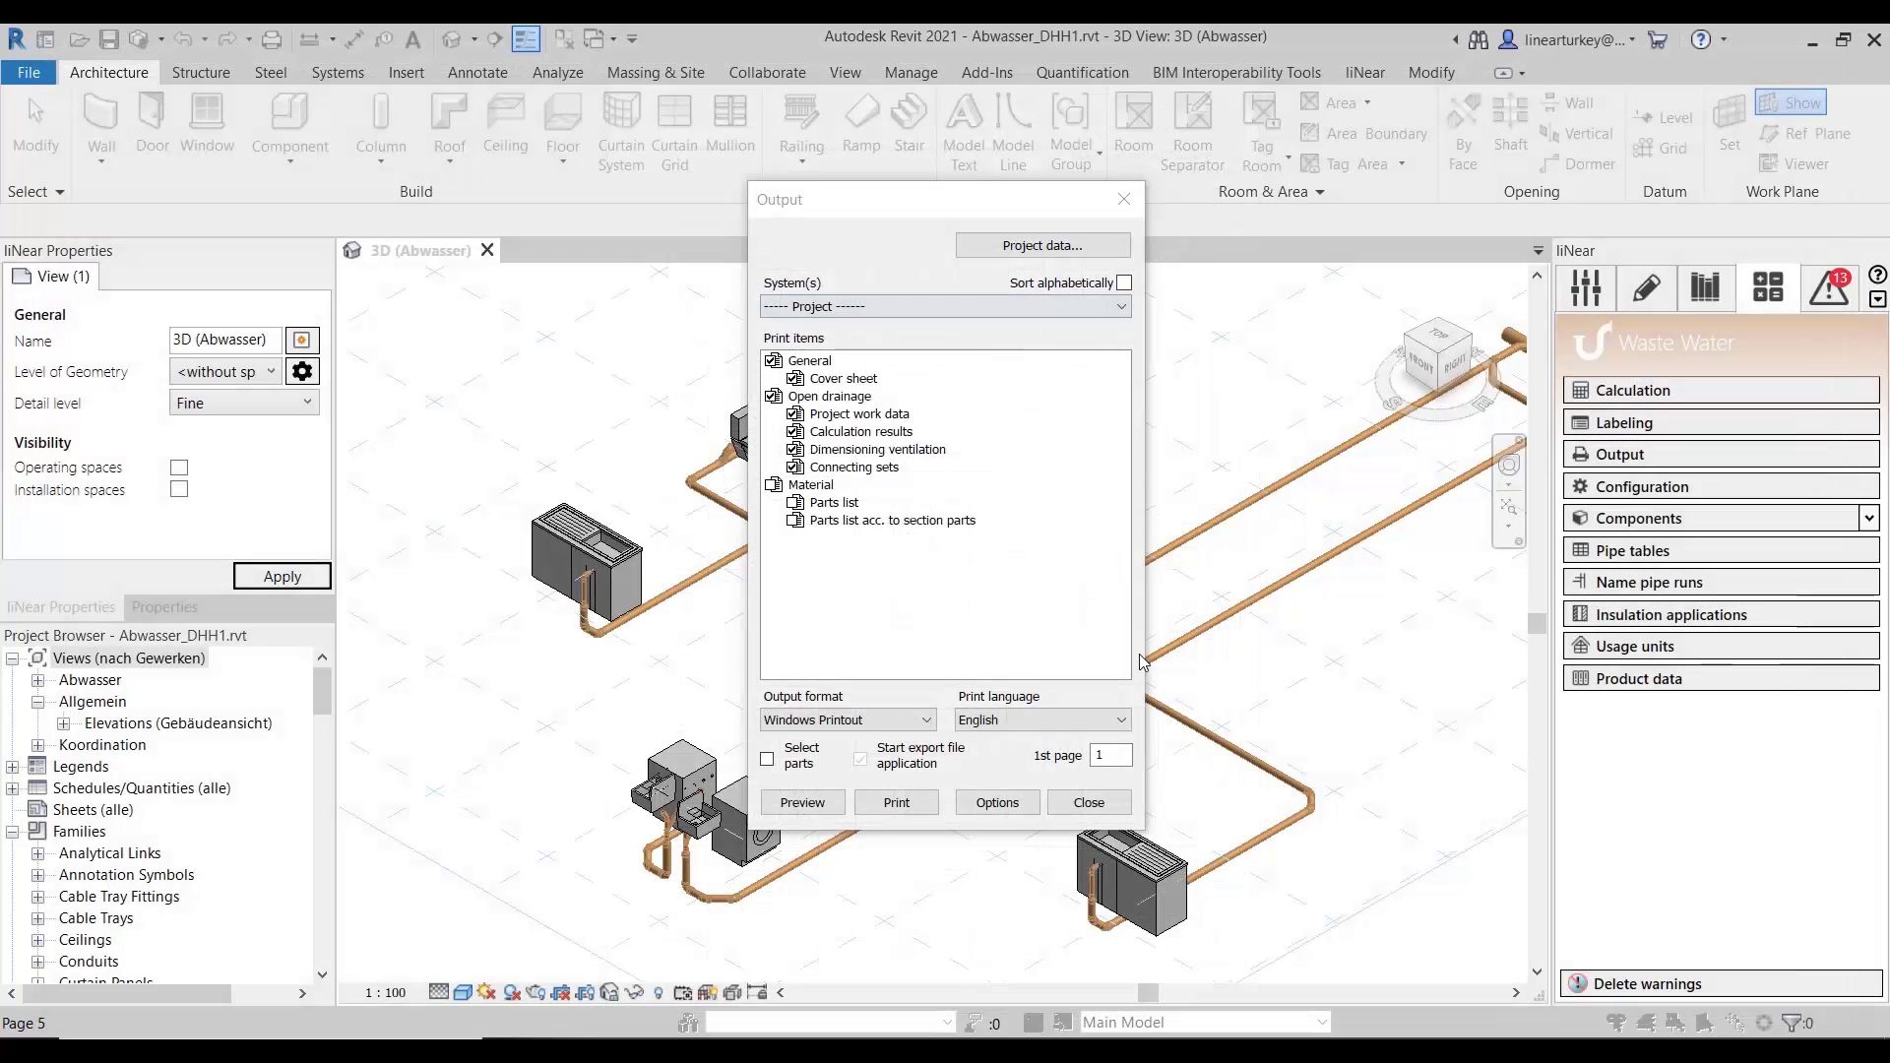
pyautogui.click(1089, 802)
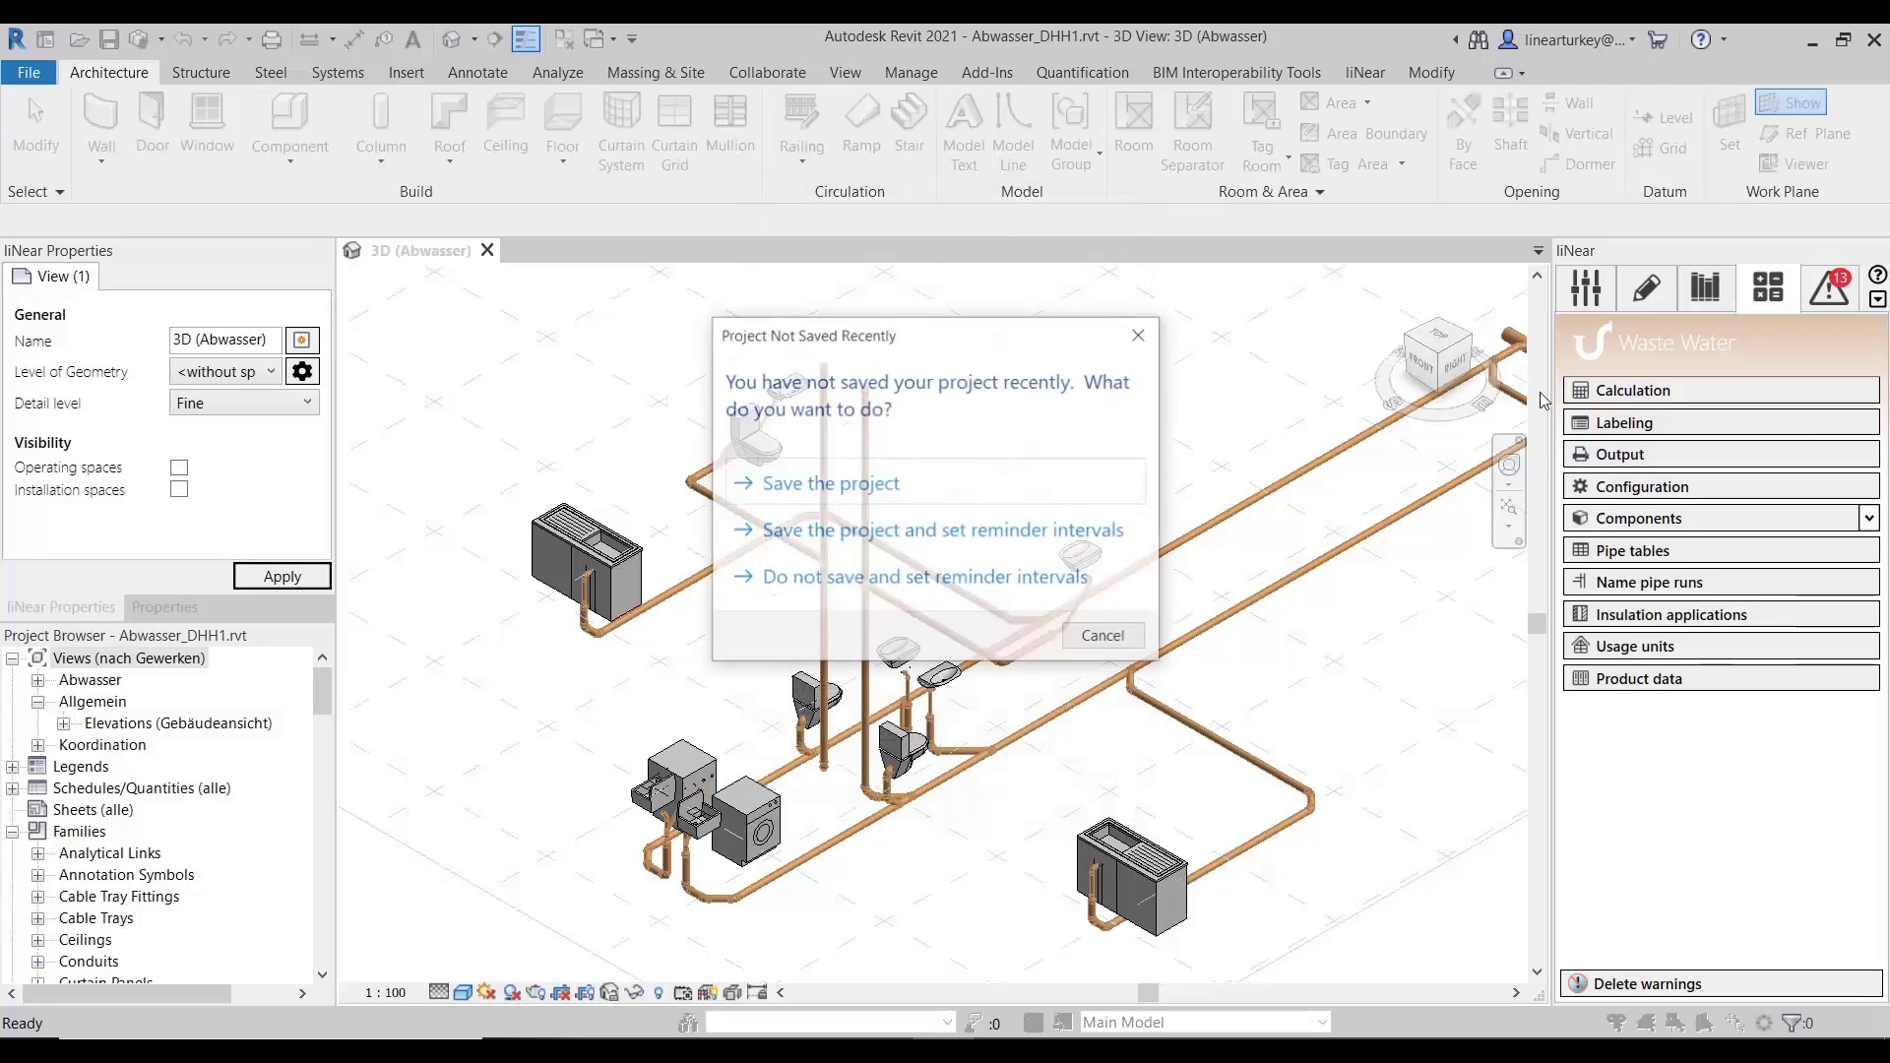
pyautogui.click(1119, 635)
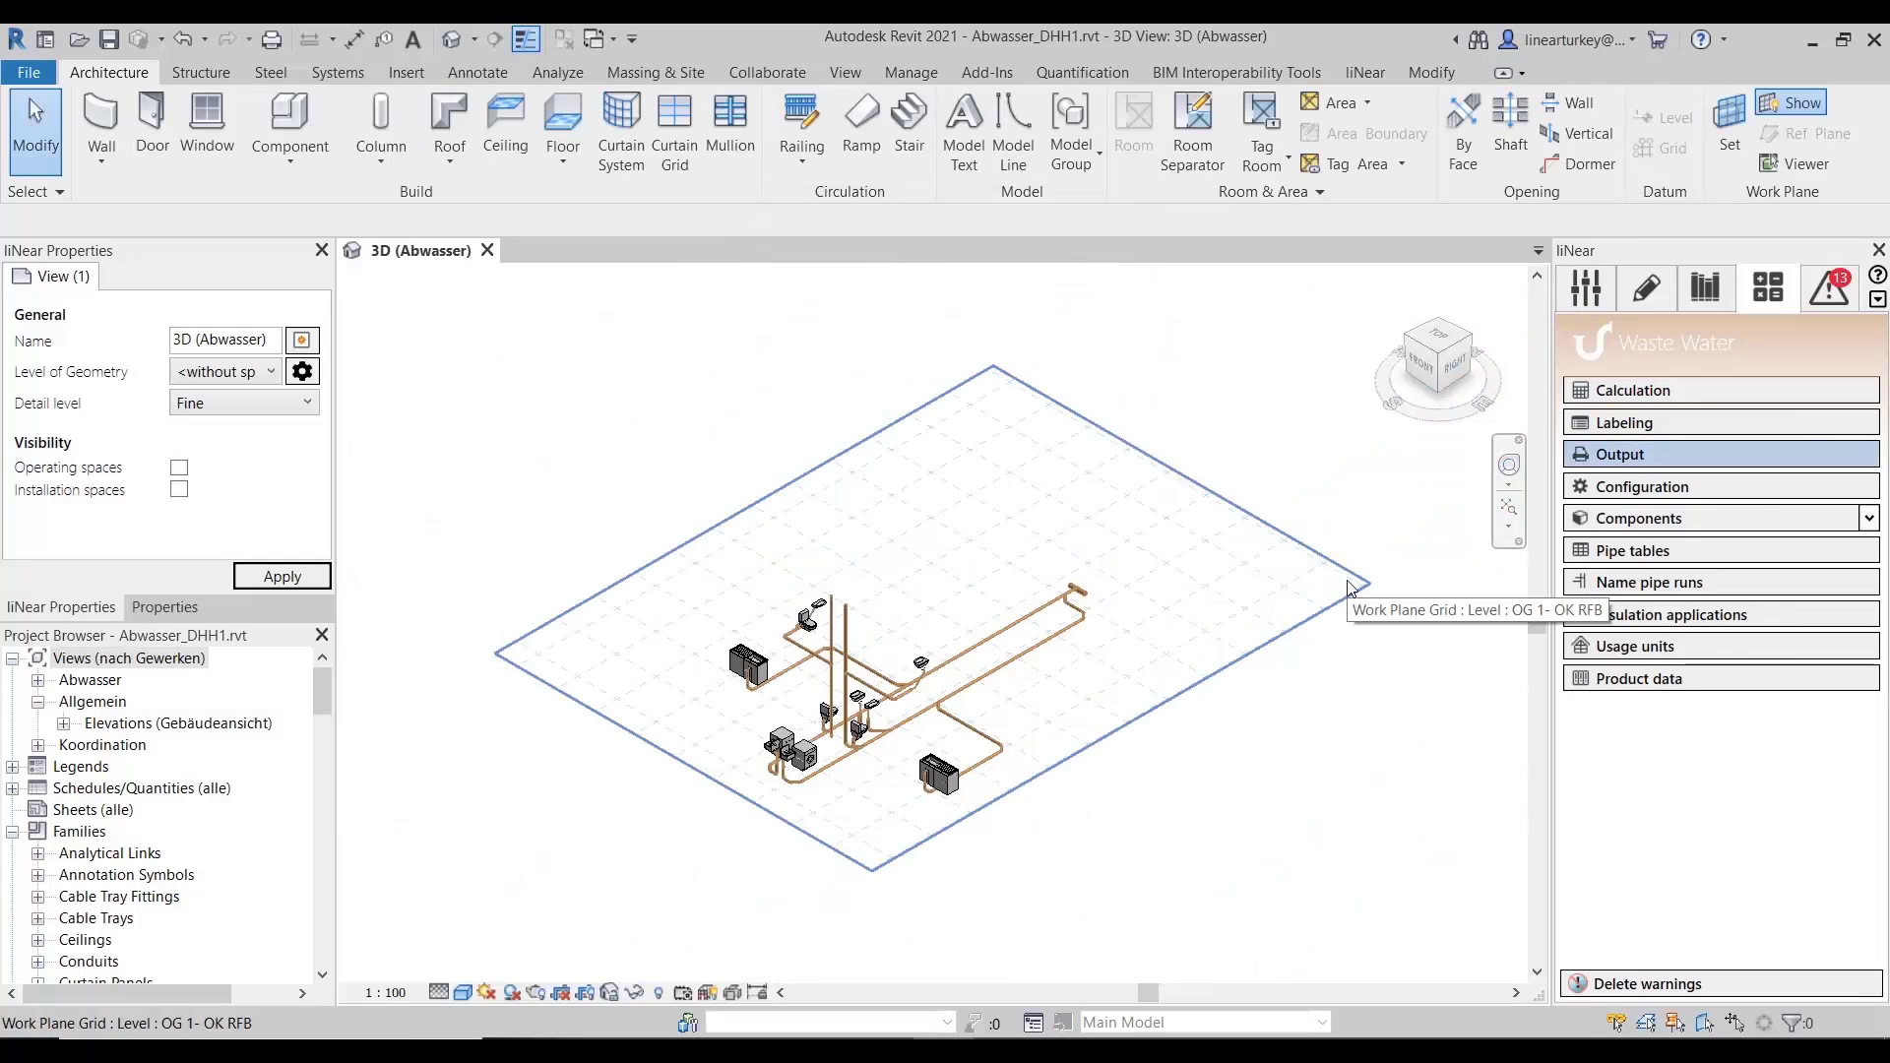